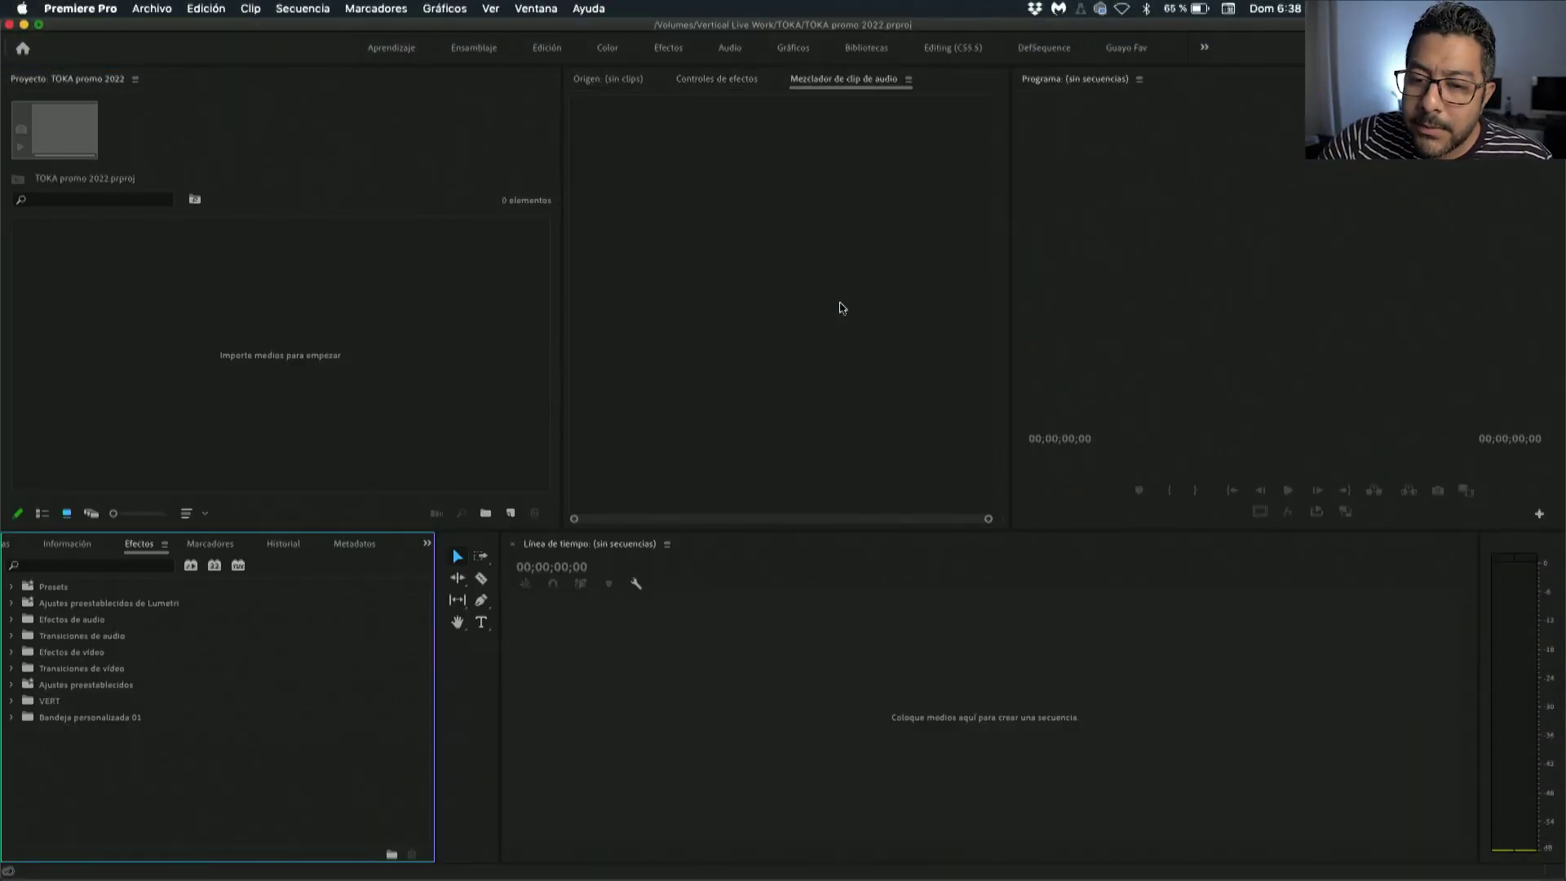
Import the BMPCC A-Roll folder from the TOKA directory into the project as a six-clip bin.
{"action": "double_click", "coordinate": [500, 415]}
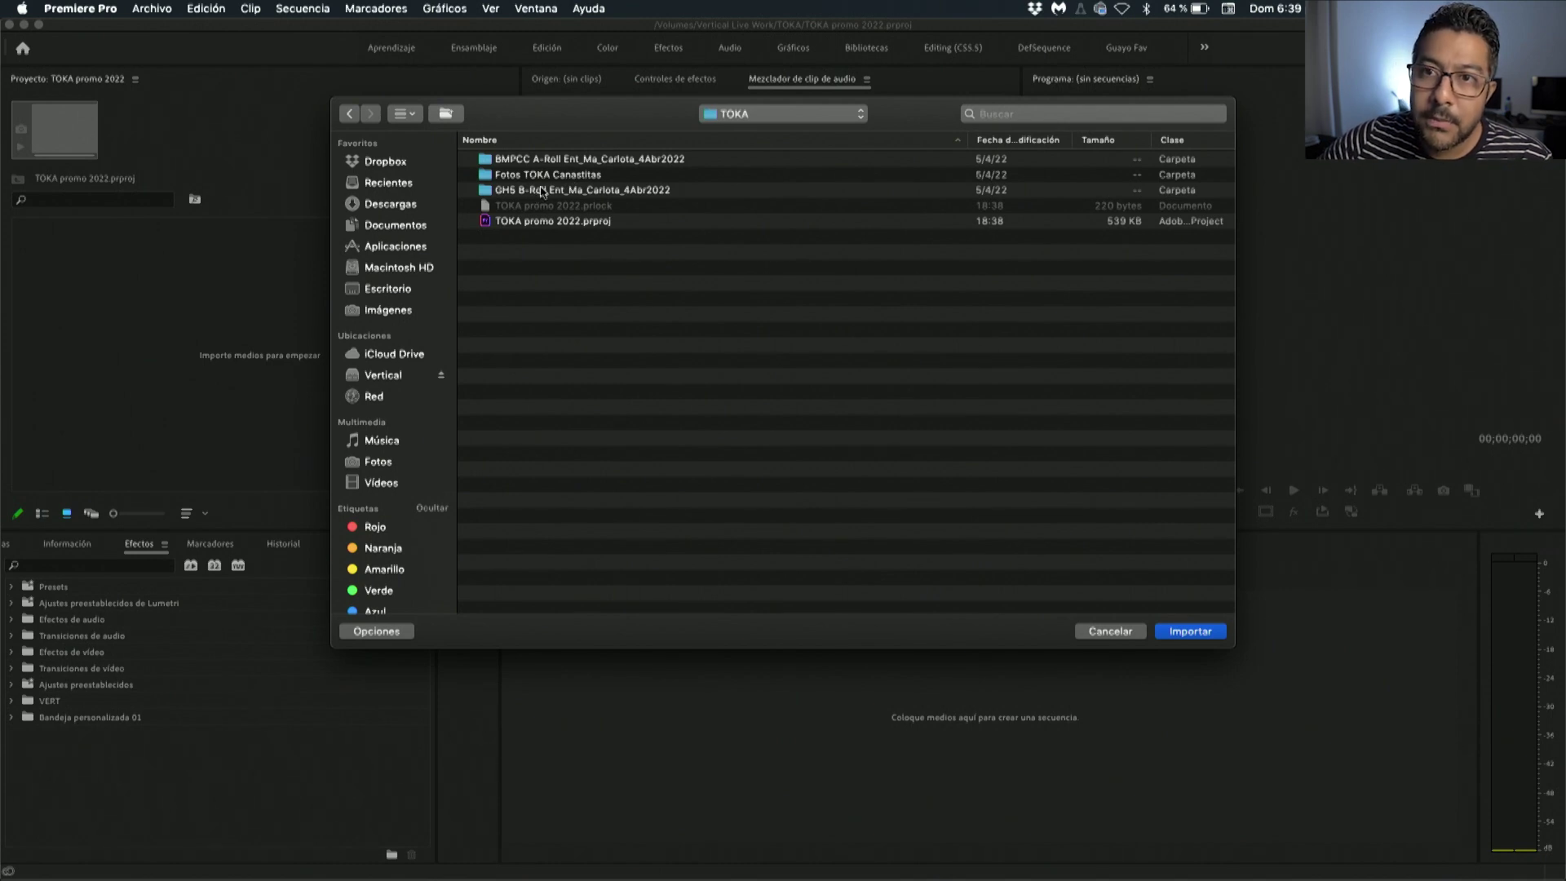
{"action": "double_click", "coordinate": [504, 157]}
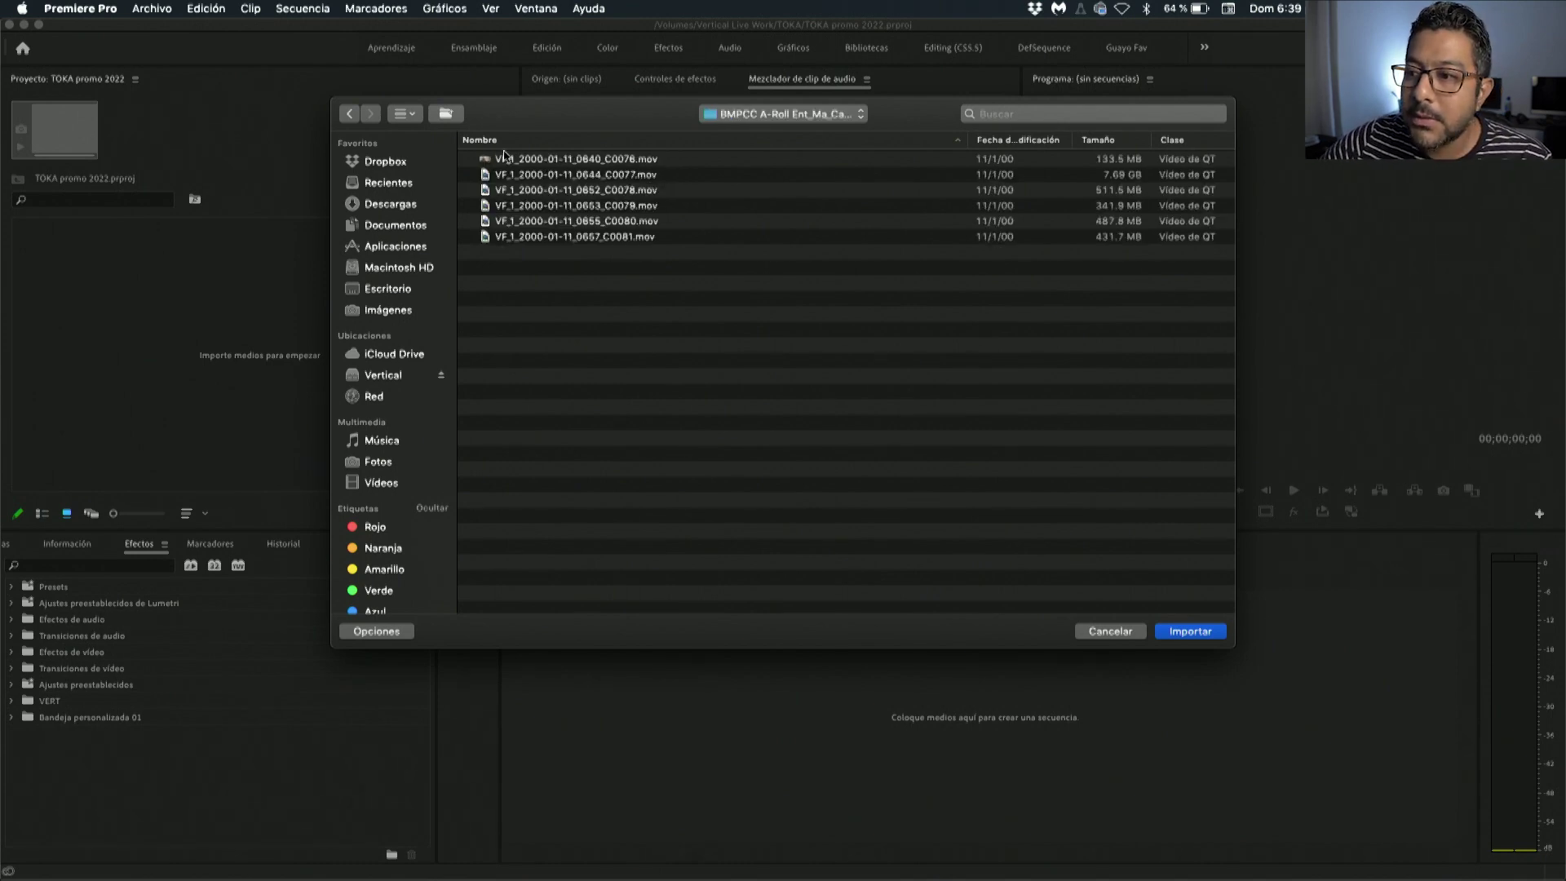
{"action": "left_click", "coordinate": [512, 160]}
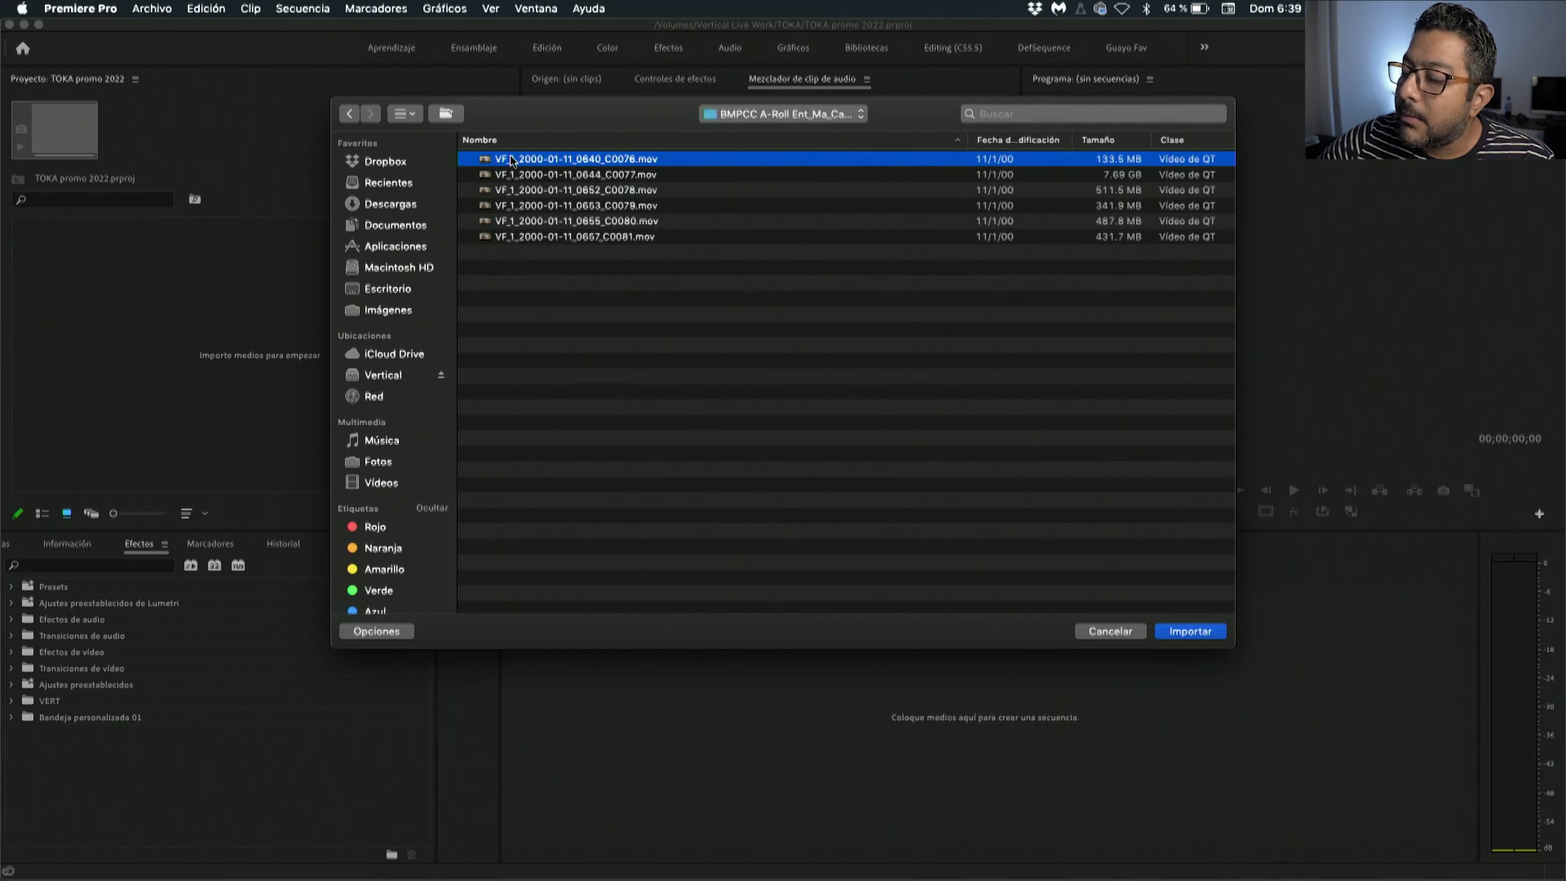
{"action": "key", "text": "shift+Down"}
{"action": "key", "text": "shift+Down"}
{"action": "key", "text": "shift+Down"}
{"action": "key", "text": "shift+Down"}
{"action": "key", "text": "shift+Down"}
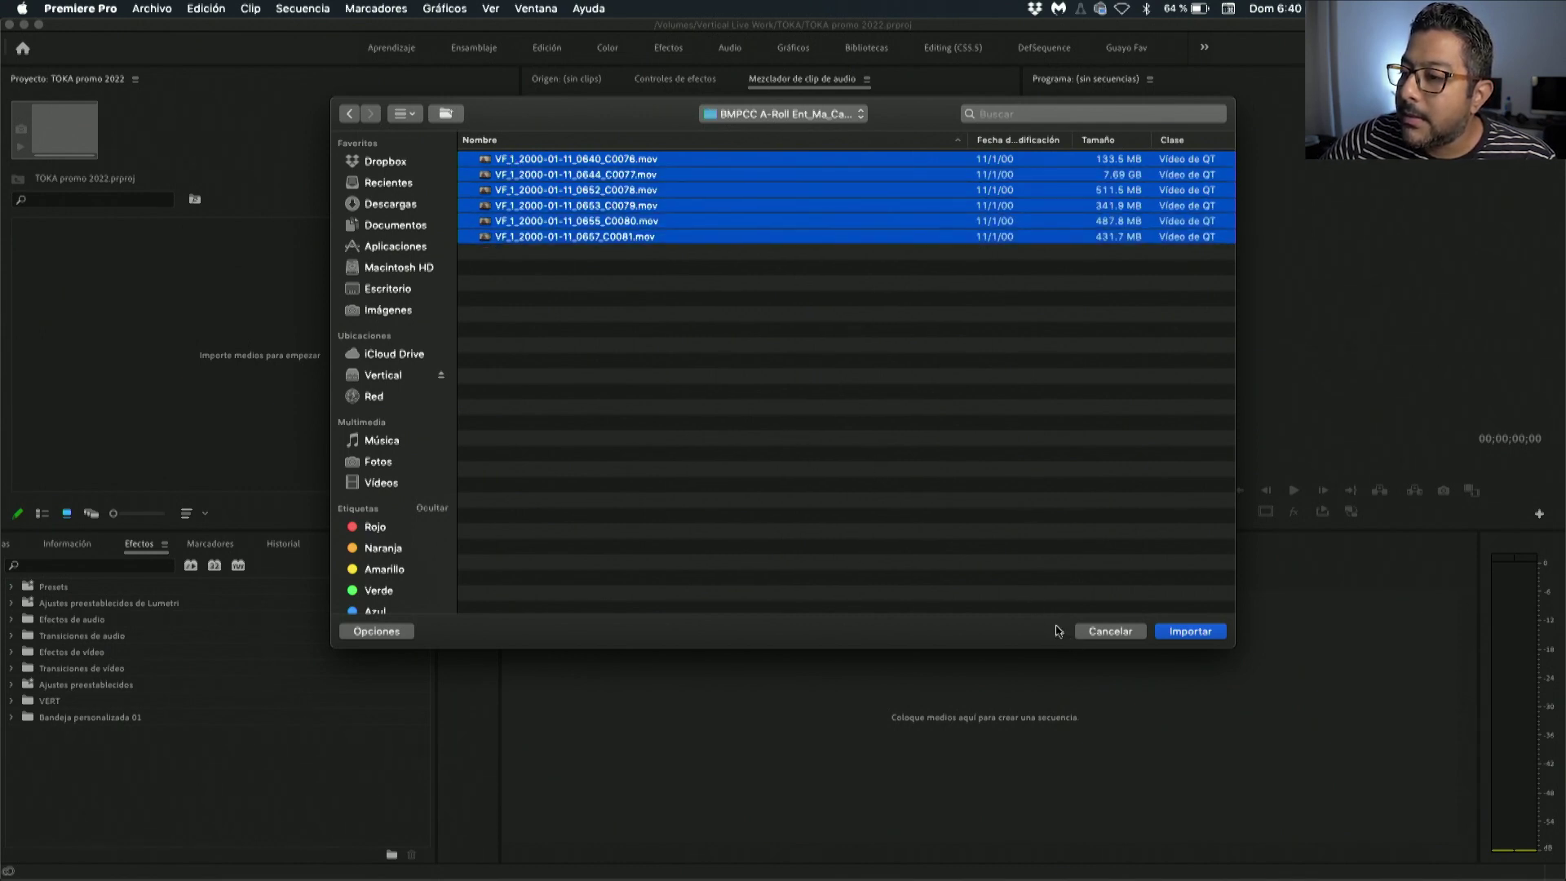
{"action": "left_click", "coordinate": [350, 115]}
{"action": "left_click", "coordinate": [573, 162]}
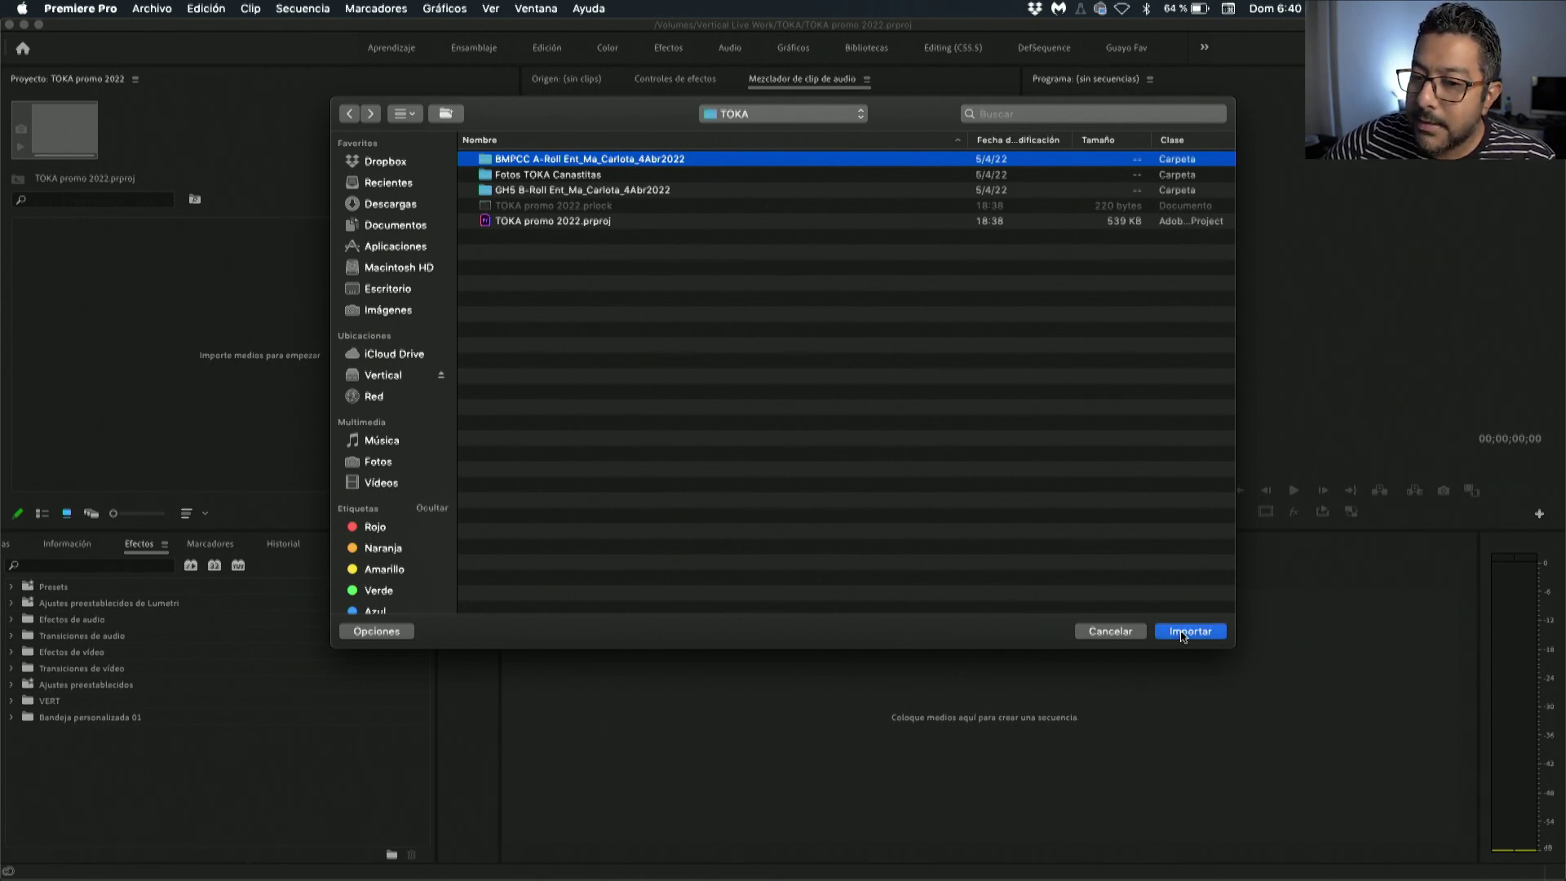
{"action": "left_click", "coordinate": [1184, 635]}
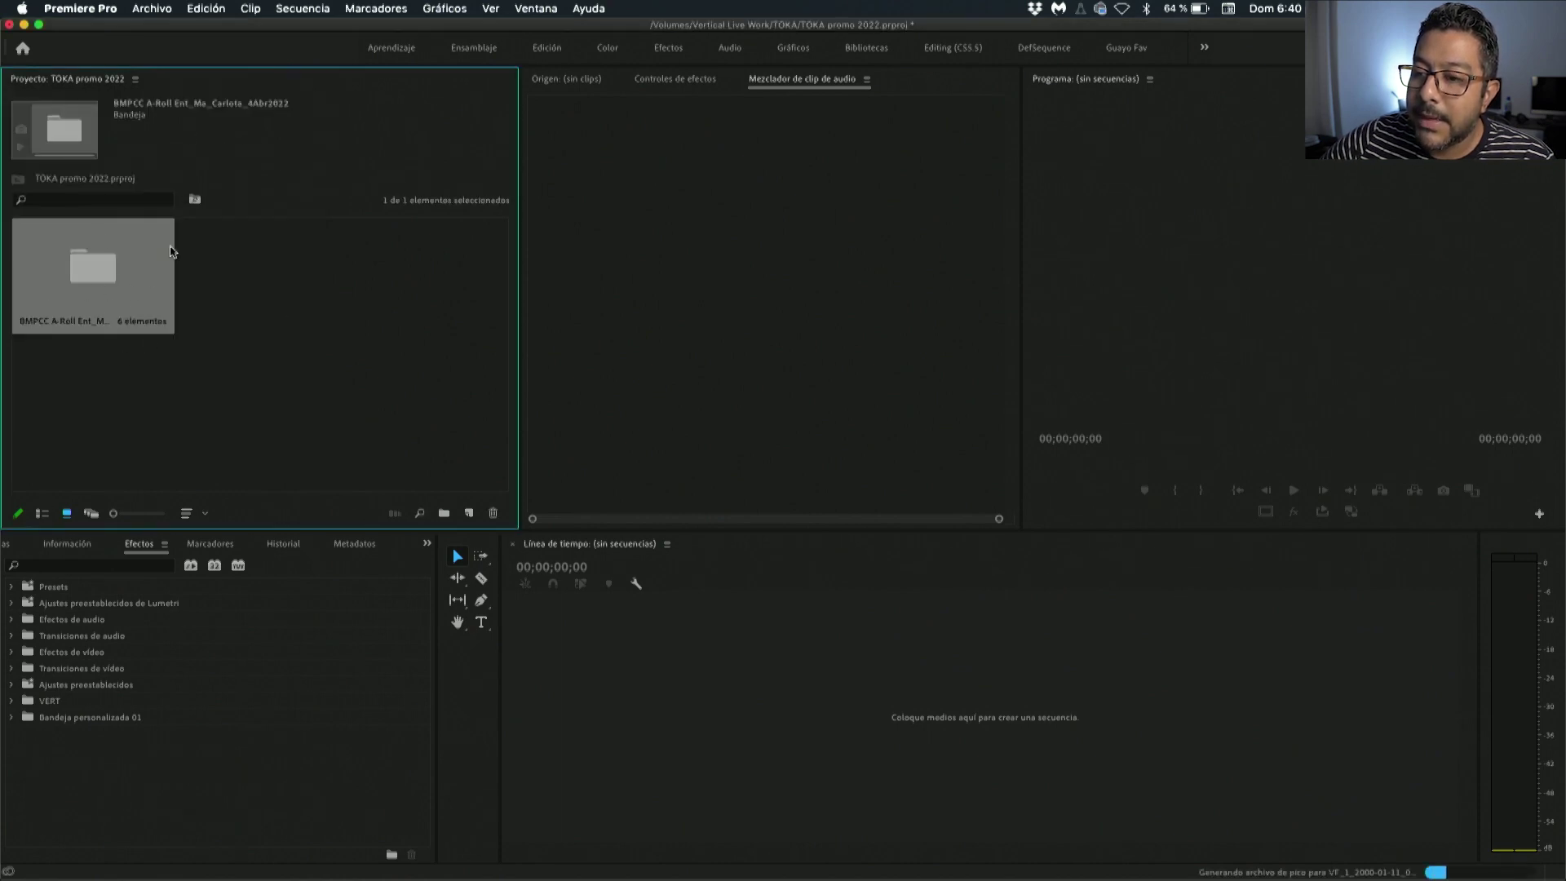
Switch the Project panel to list view and import the GH5 B-Roll folder from TOKA.
{"action": "left_click", "coordinate": [44, 515]}
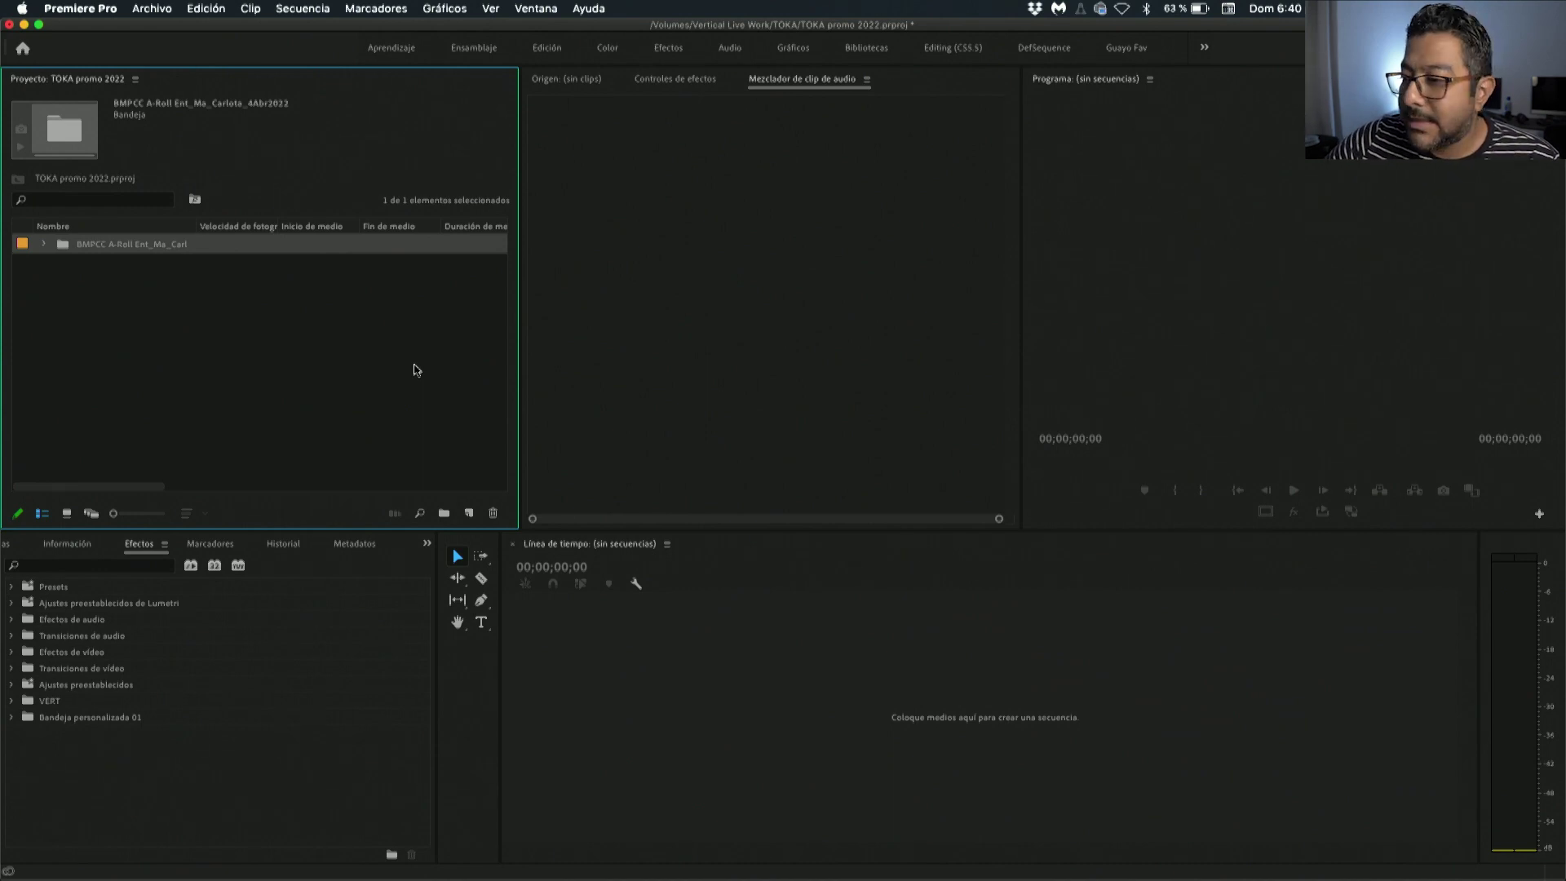
{"action": "left_click", "coordinate": [182, 317]}
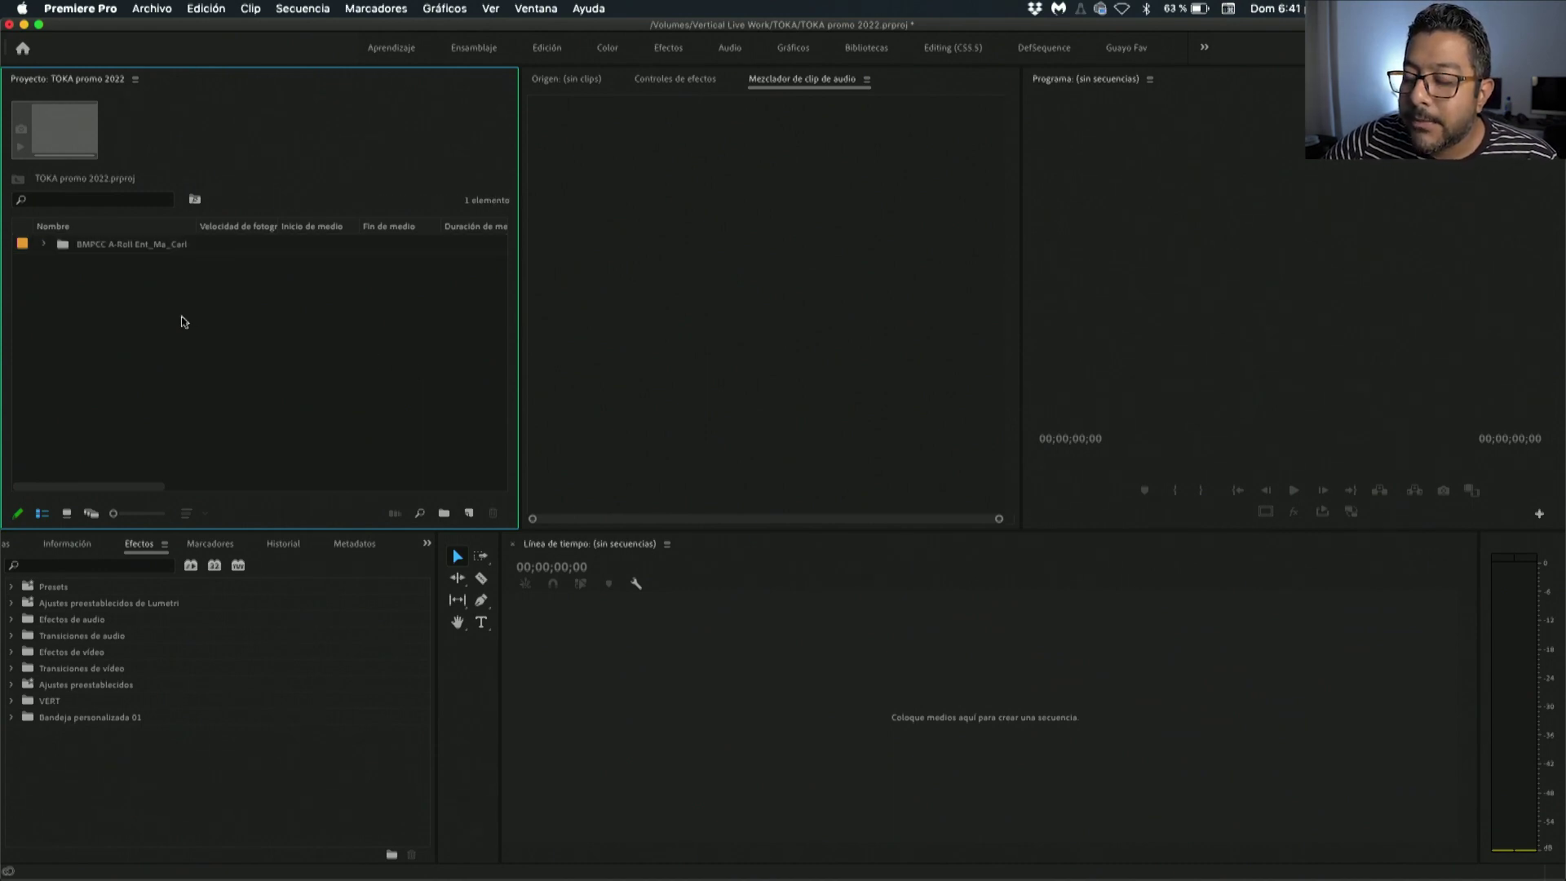
{"action": "double_click", "coordinate": [184, 321]}
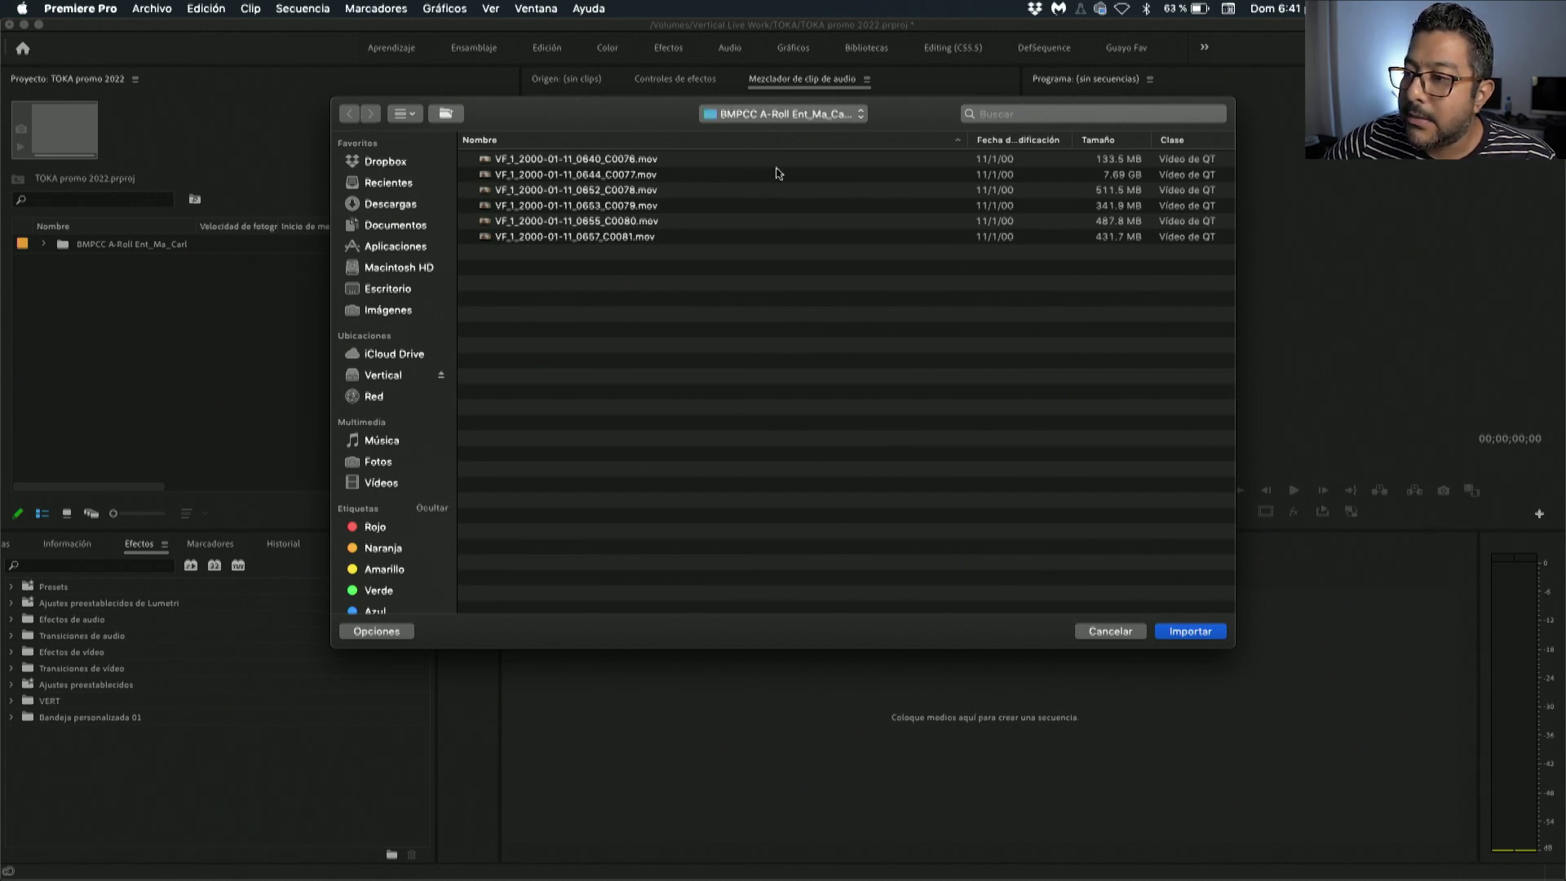
{"action": "left_click", "coordinate": [803, 116]}
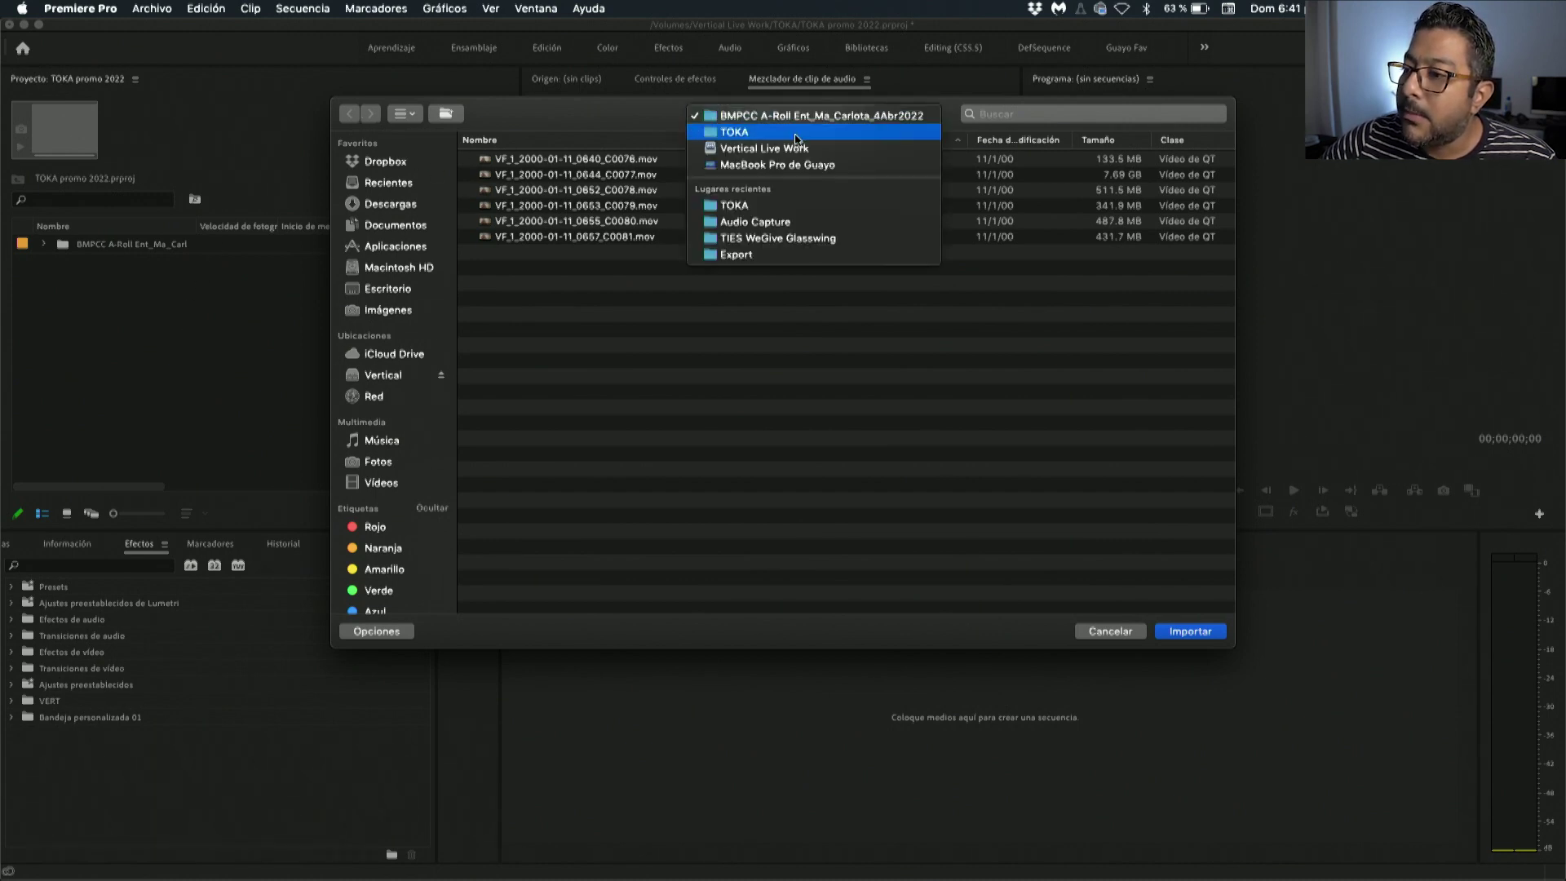
{"action": "left_click", "coordinate": [796, 134]}
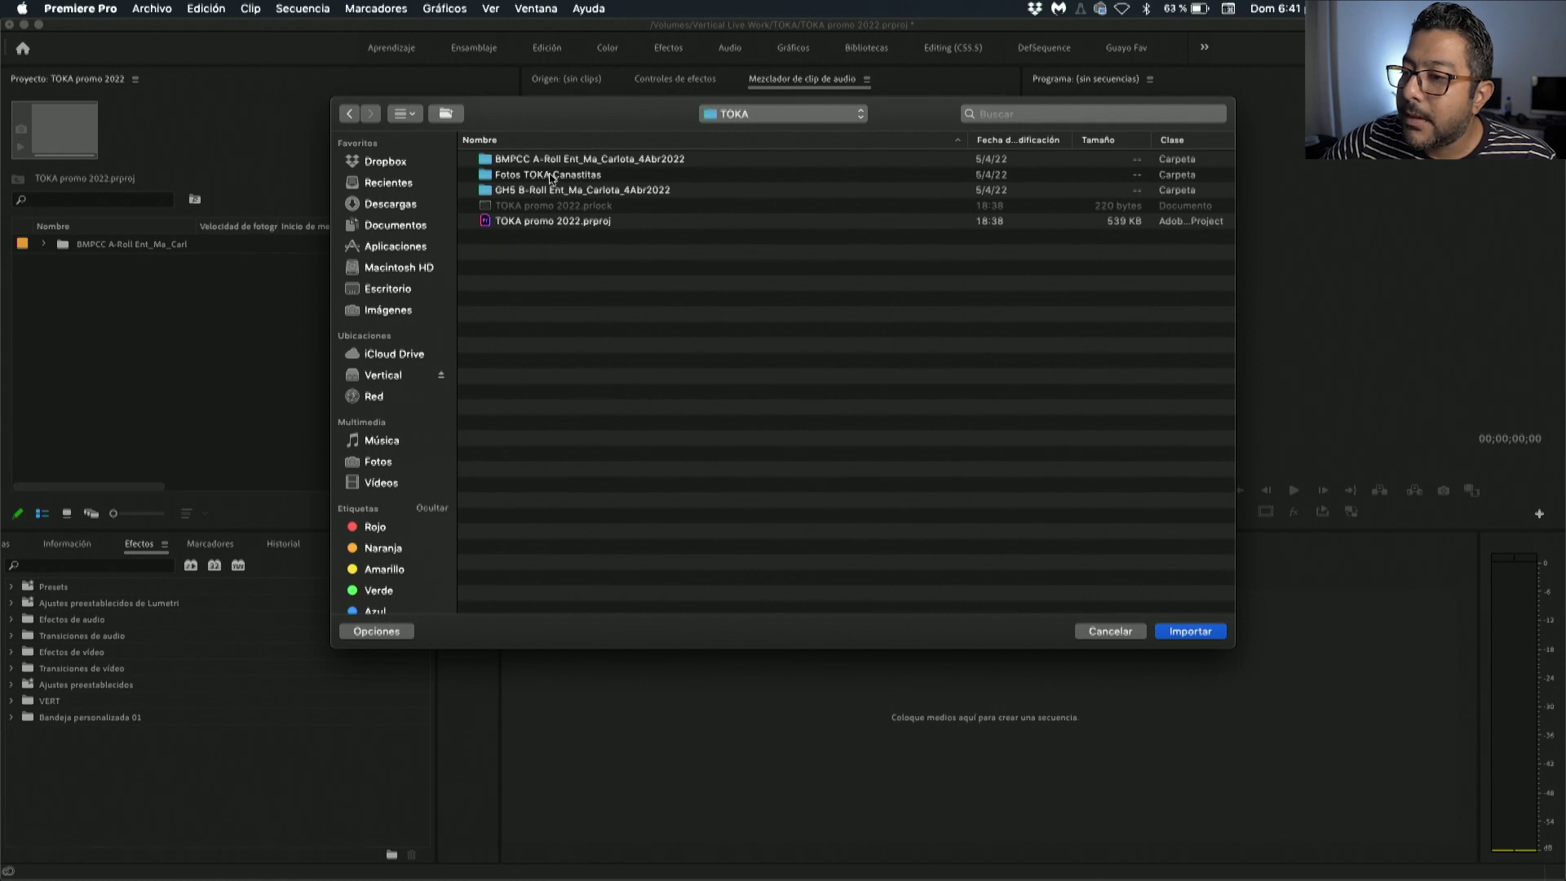
{"action": "left_click", "coordinate": [539, 192]}
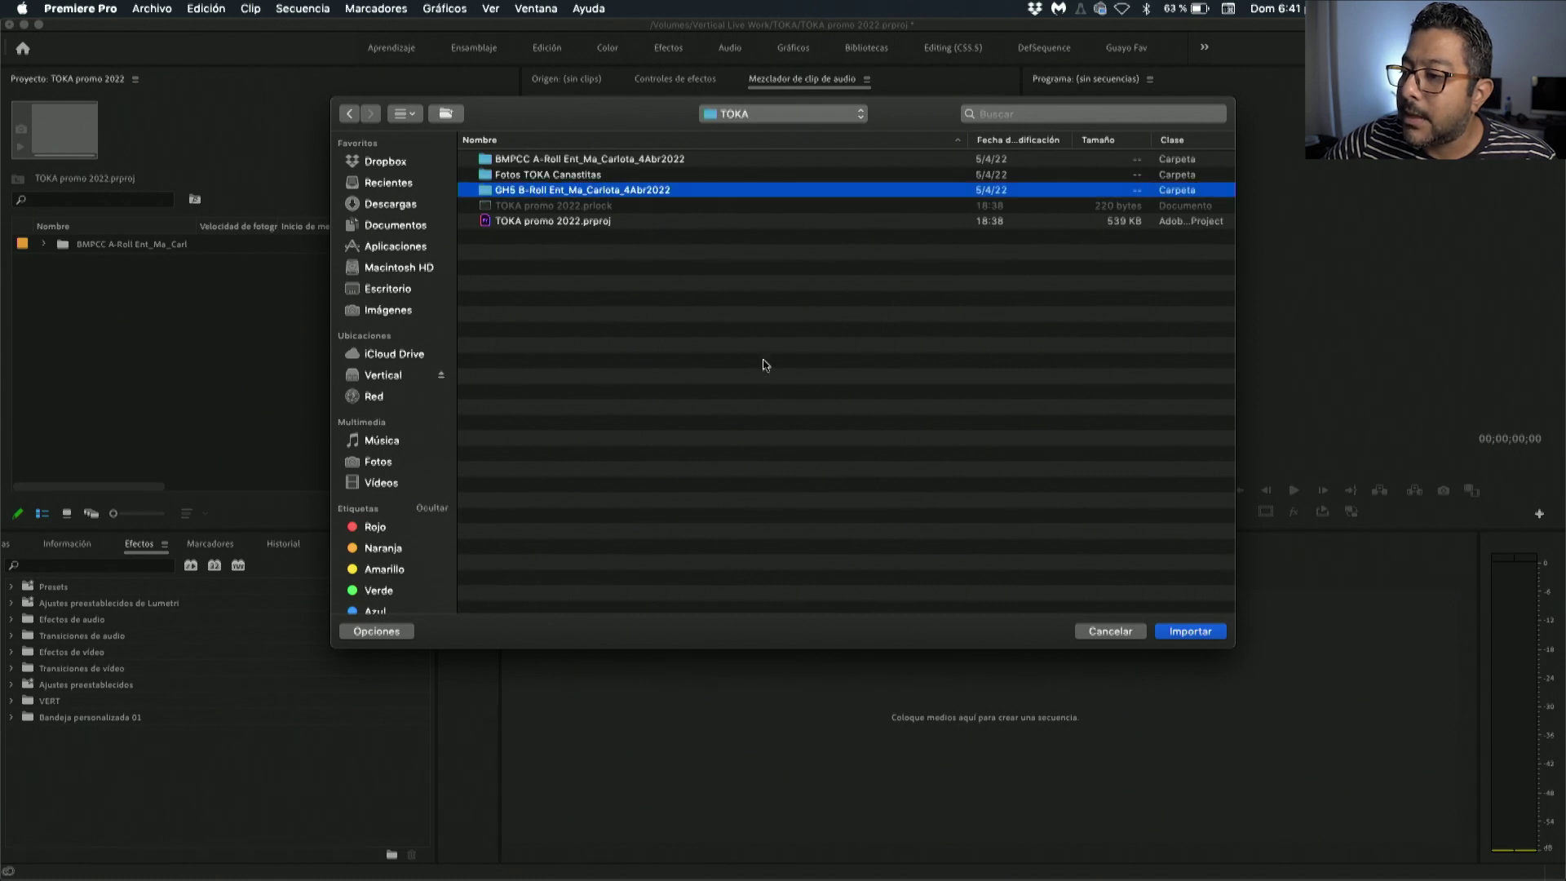
{"action": "left_click", "coordinate": [1192, 633]}
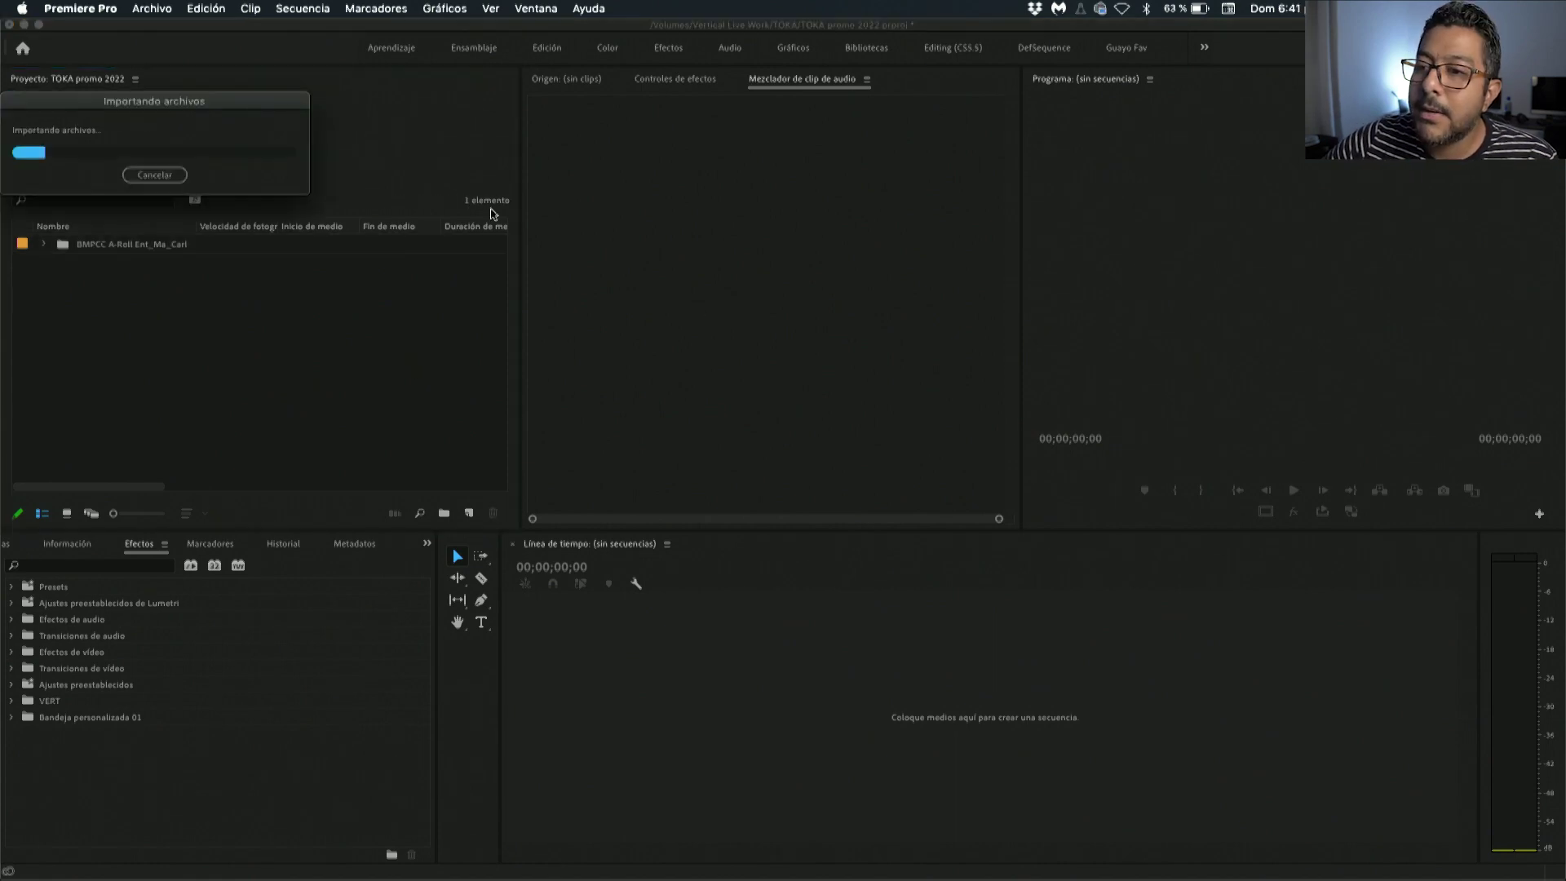
{"action": "left_click_drag", "start_coordinate": [261, 104], "coordinate": [787, 304]}
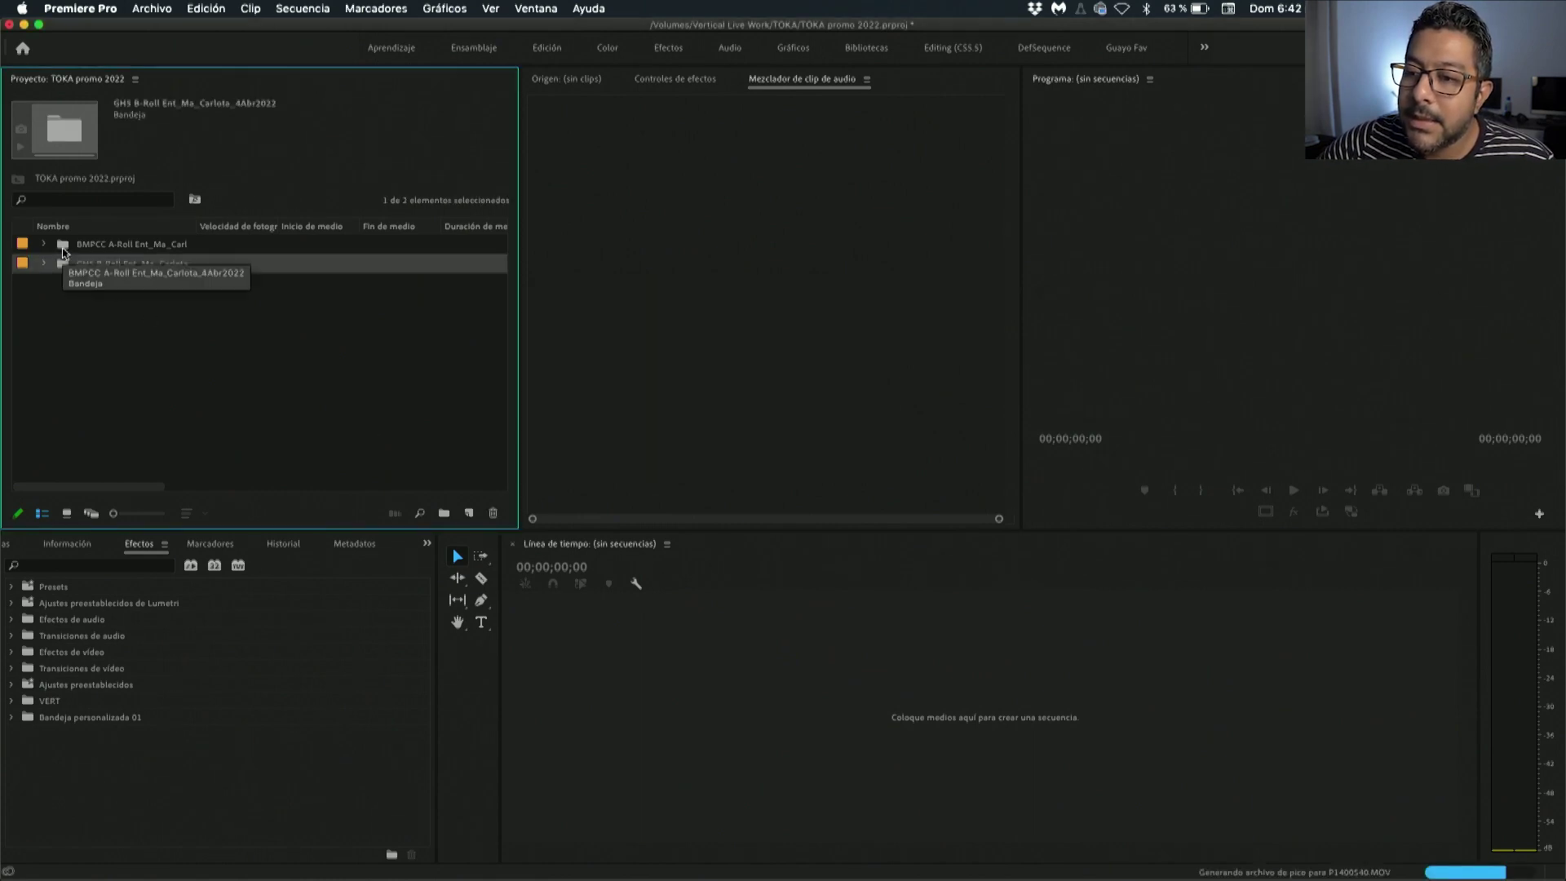
Create Secuencia 01 using the Digital SLR > 1080p > DSLR 1080p24 preset.
{"action": "left_click", "coordinate": [96, 347]}
{"action": "right_click", "coordinate": [126, 352]}
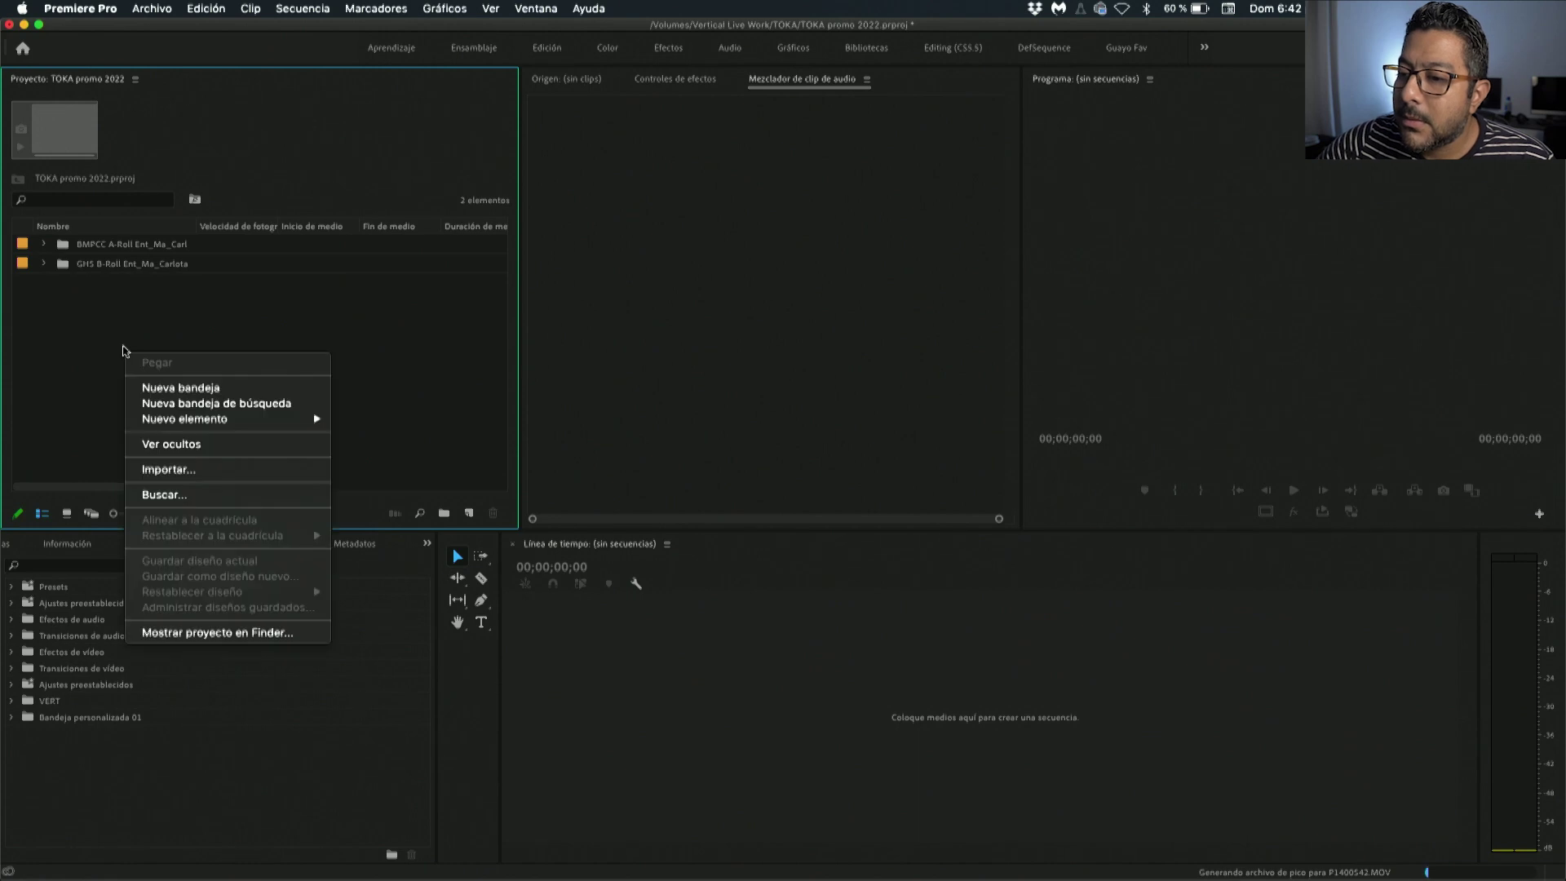
{"action": "mouse_move", "coordinate": [176, 419]}
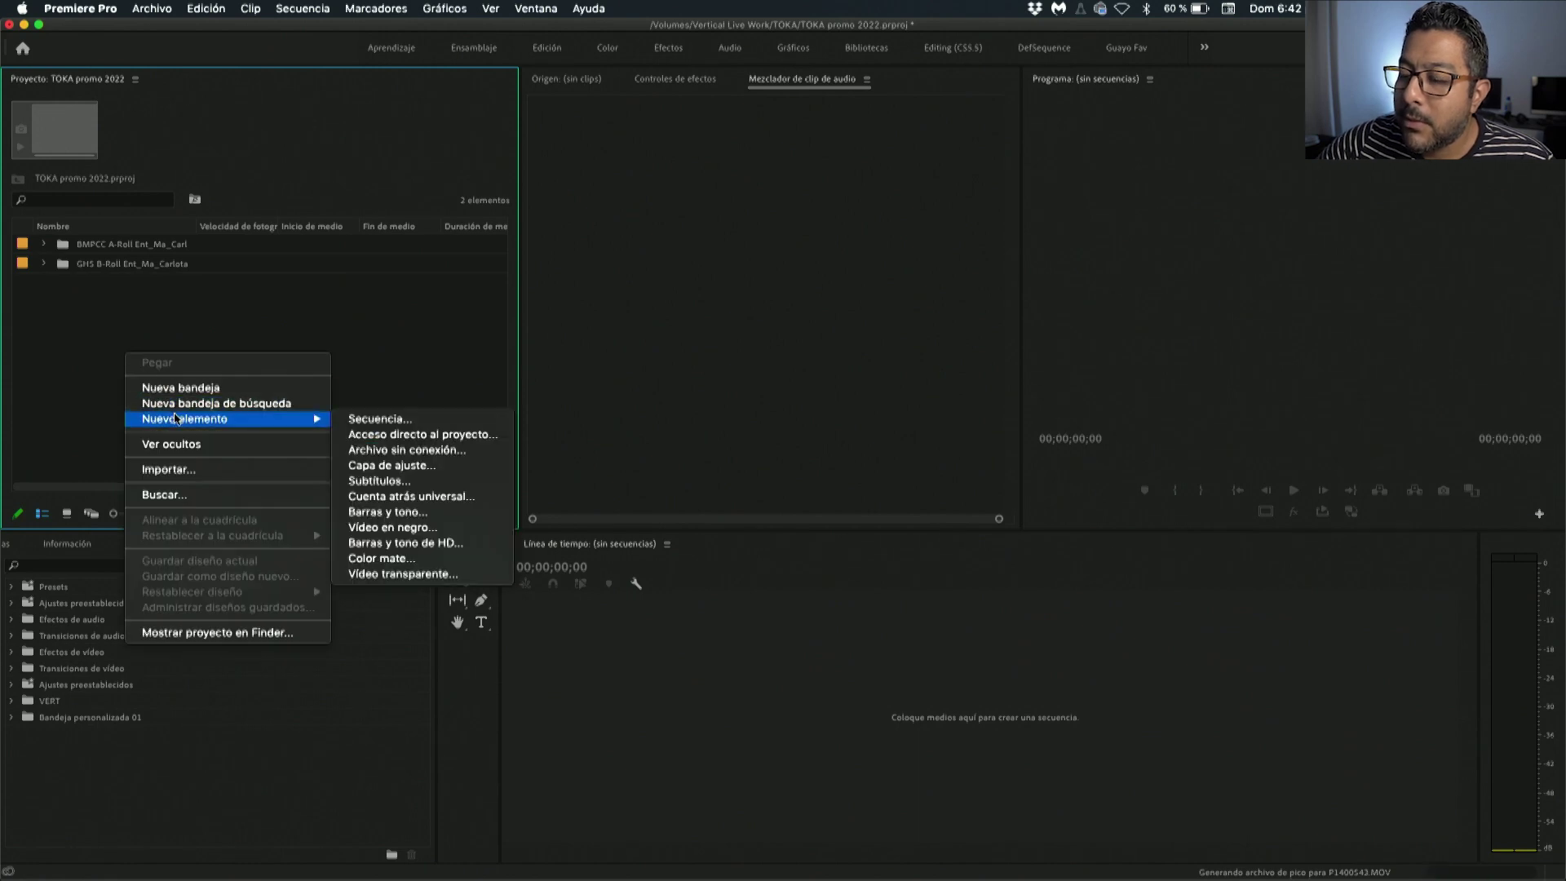
{"action": "left_click", "coordinate": [380, 419]}
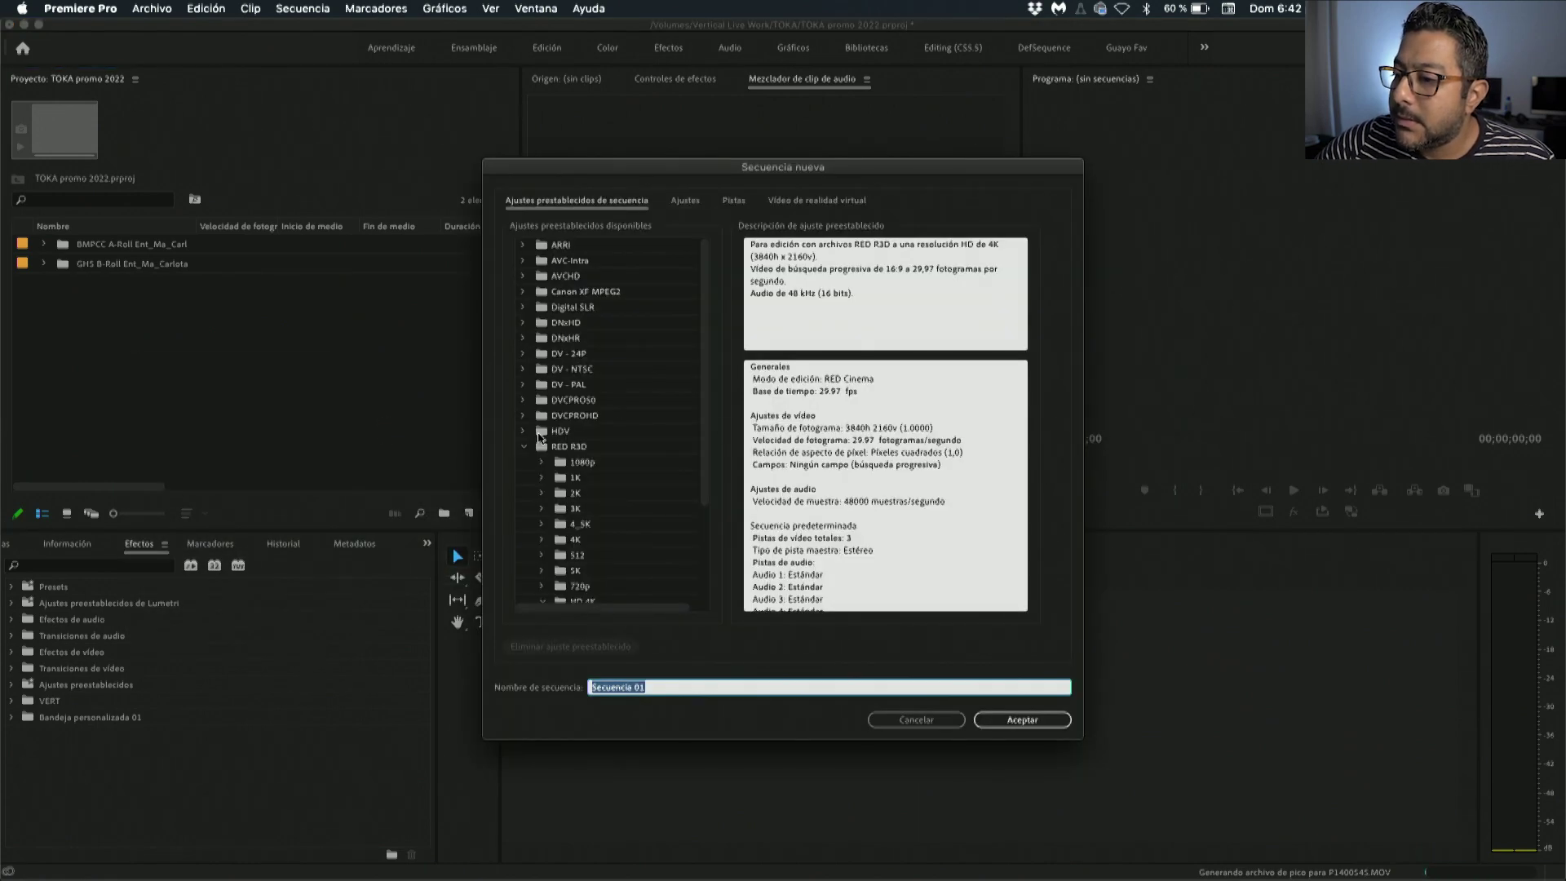
{"action": "left_click", "coordinate": [526, 451]}
{"action": "left_click", "coordinate": [525, 448]}
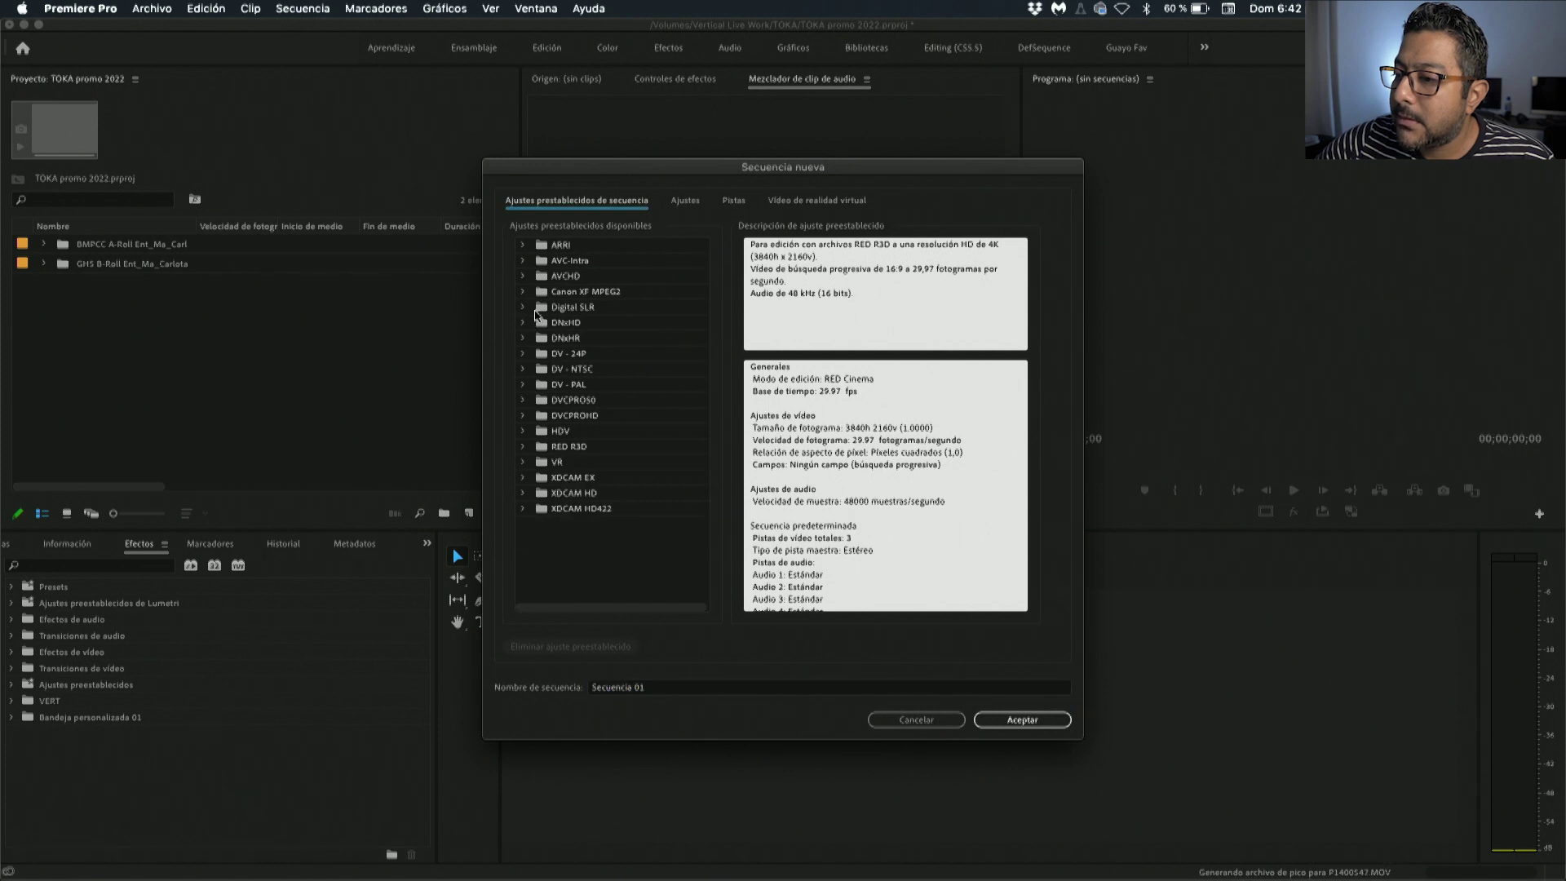
{"action": "left_click", "coordinate": [523, 309]}
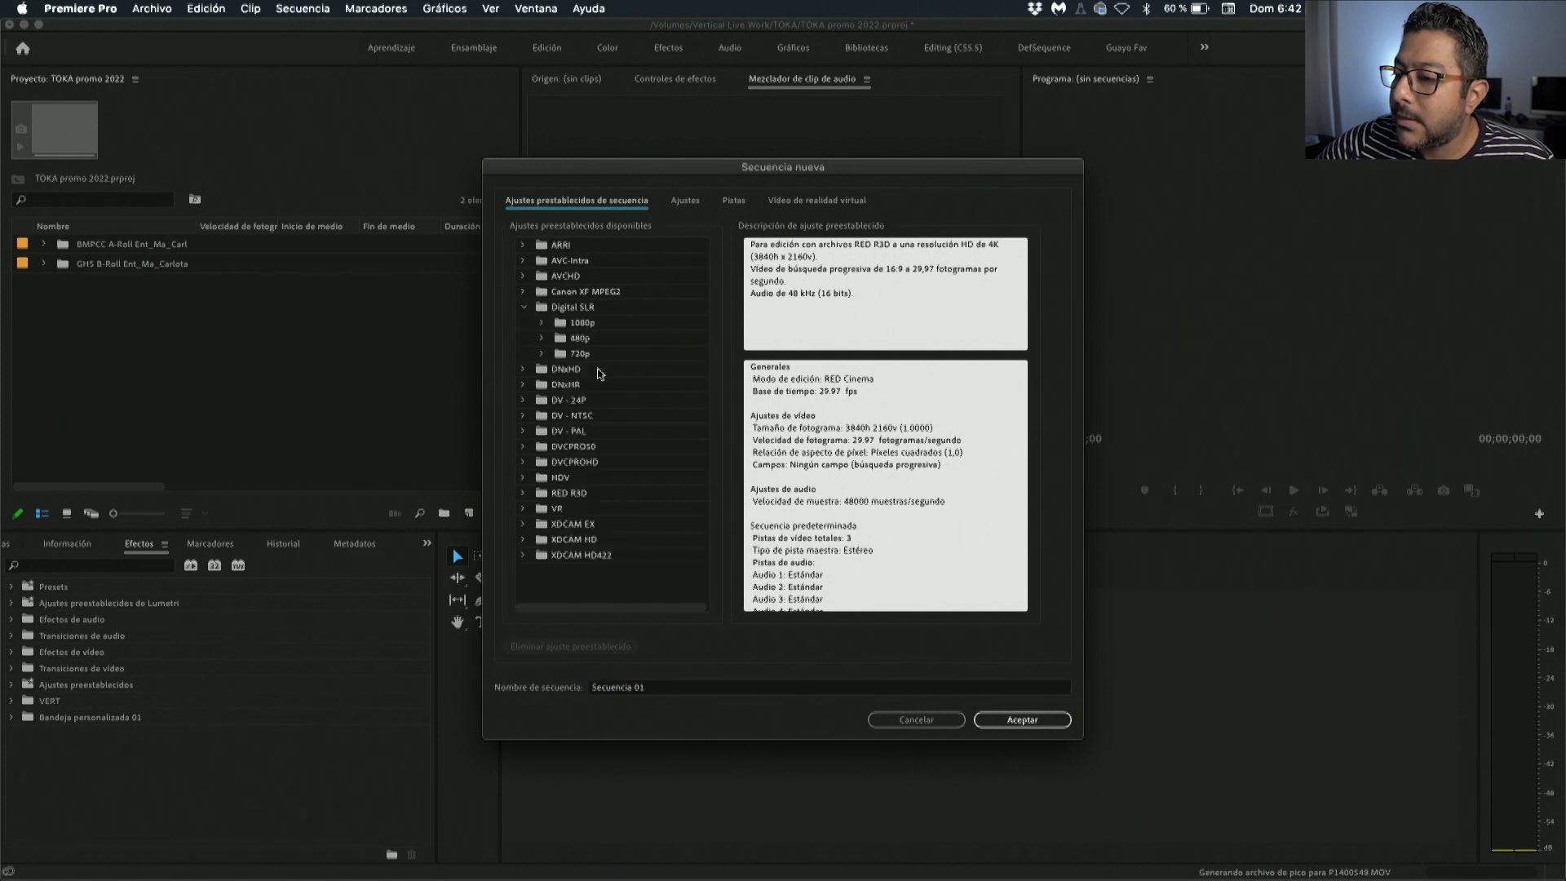
{"action": "left_click", "coordinate": [543, 323]}
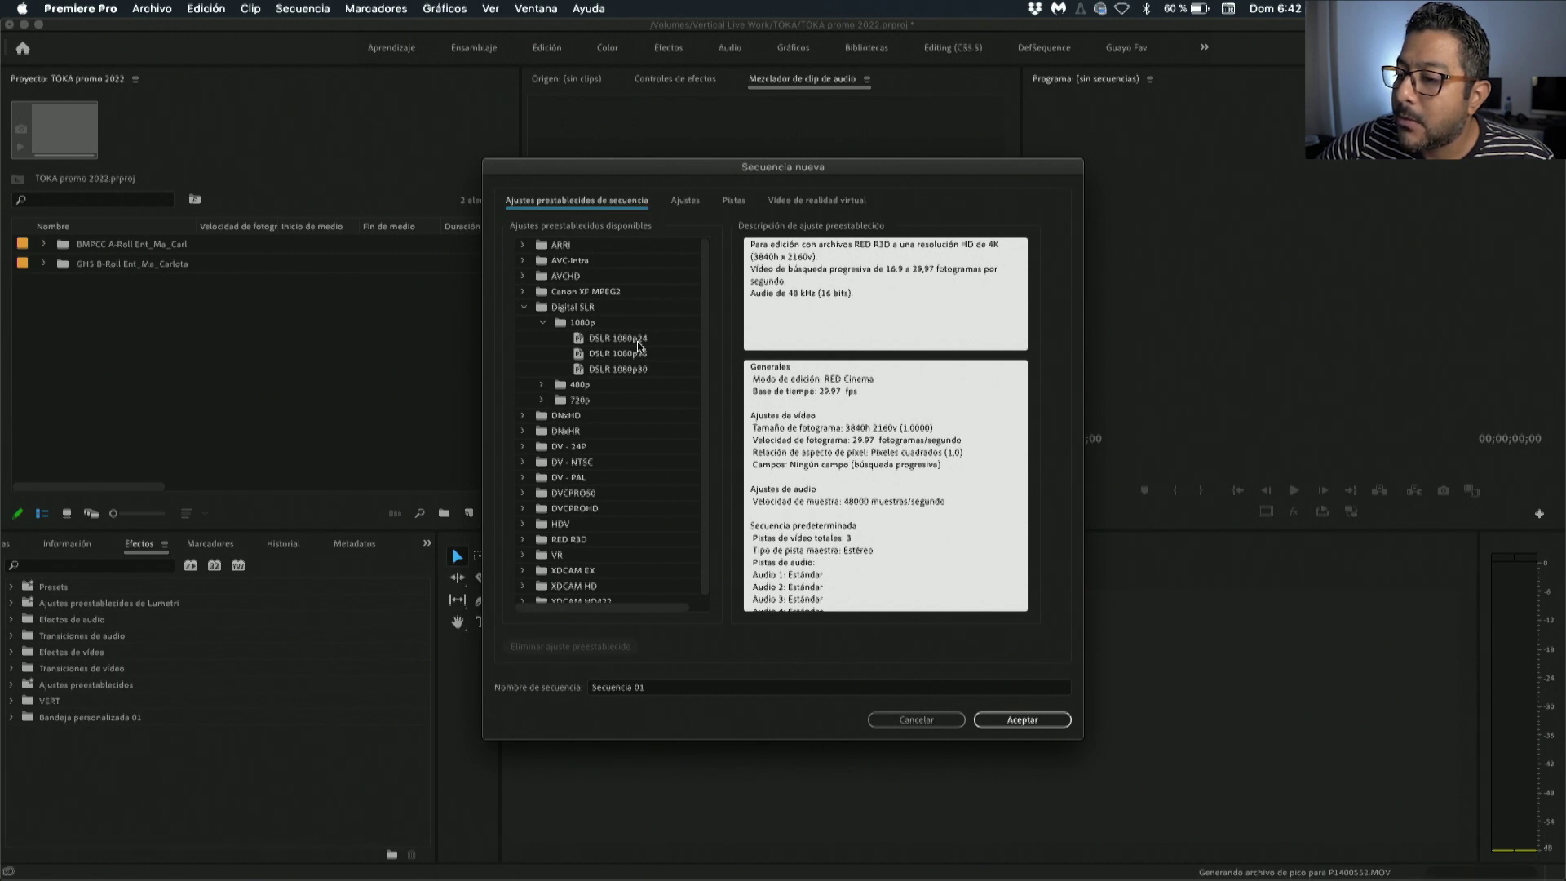
{"action": "left_click", "coordinate": [639, 343]}
{"action": "left_click", "coordinate": [1012, 722]}
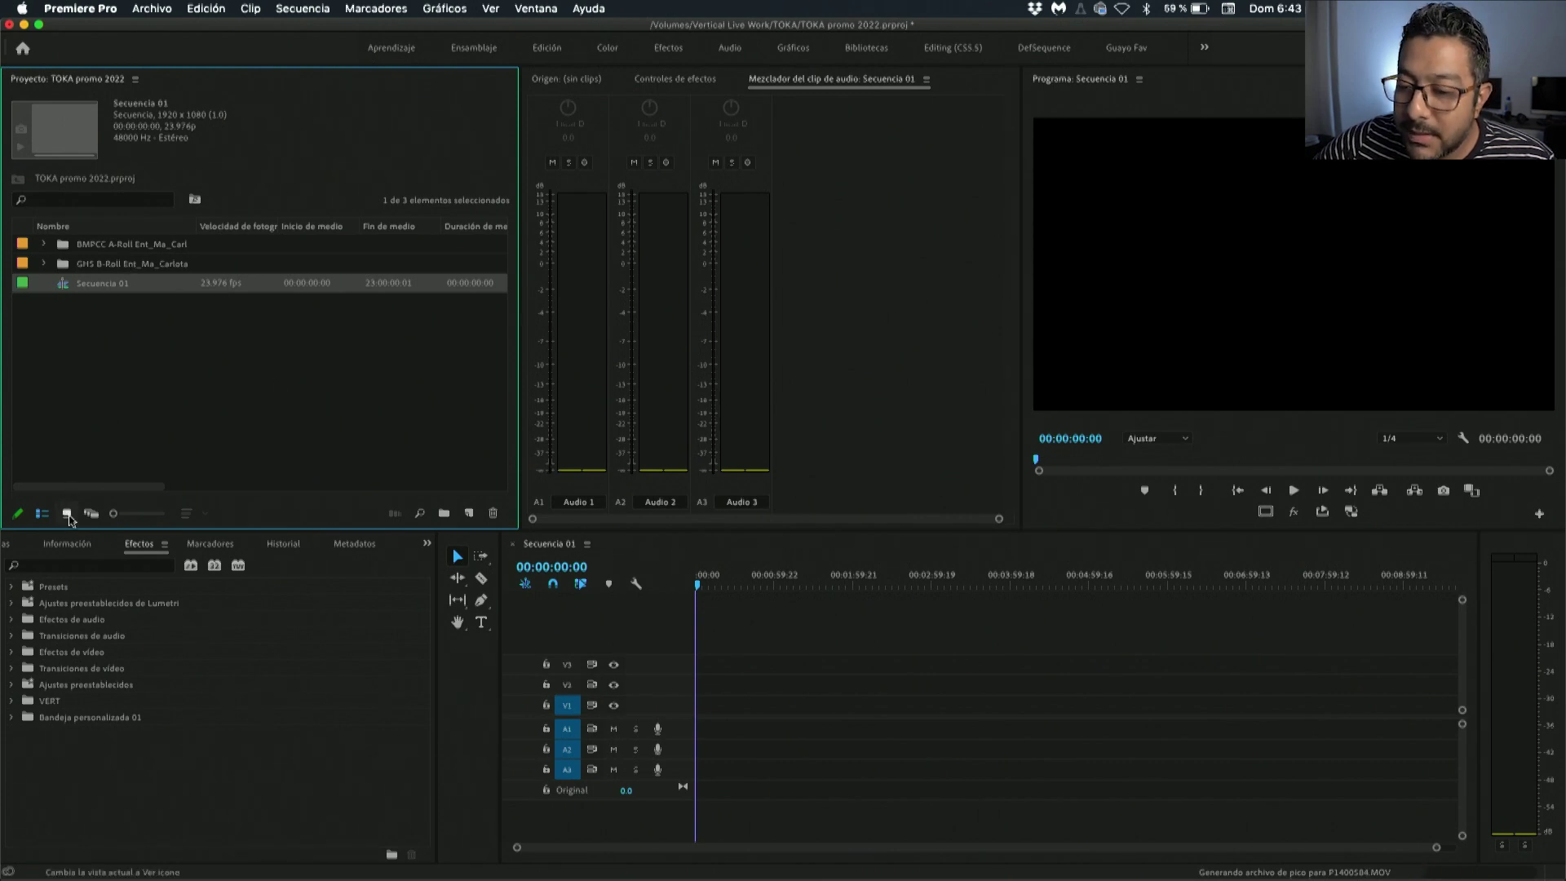
Switch the Project panel to thumbnails and create a second sequence named 'Entrevista'.
{"action": "left_click", "coordinate": [68, 514]}
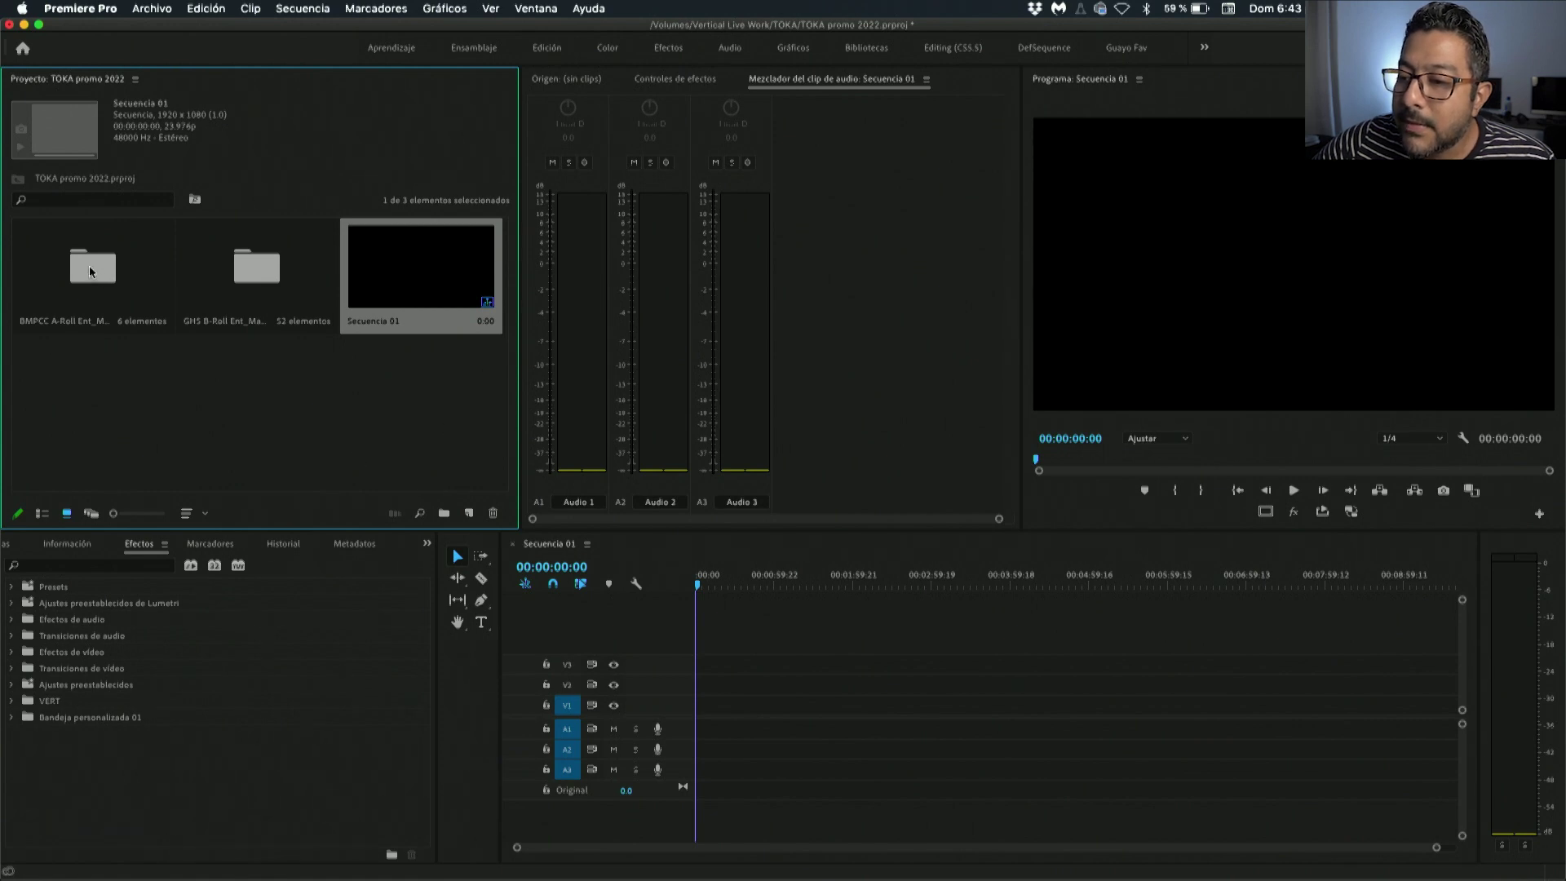
{"action": "left_click", "coordinate": [339, 395]}
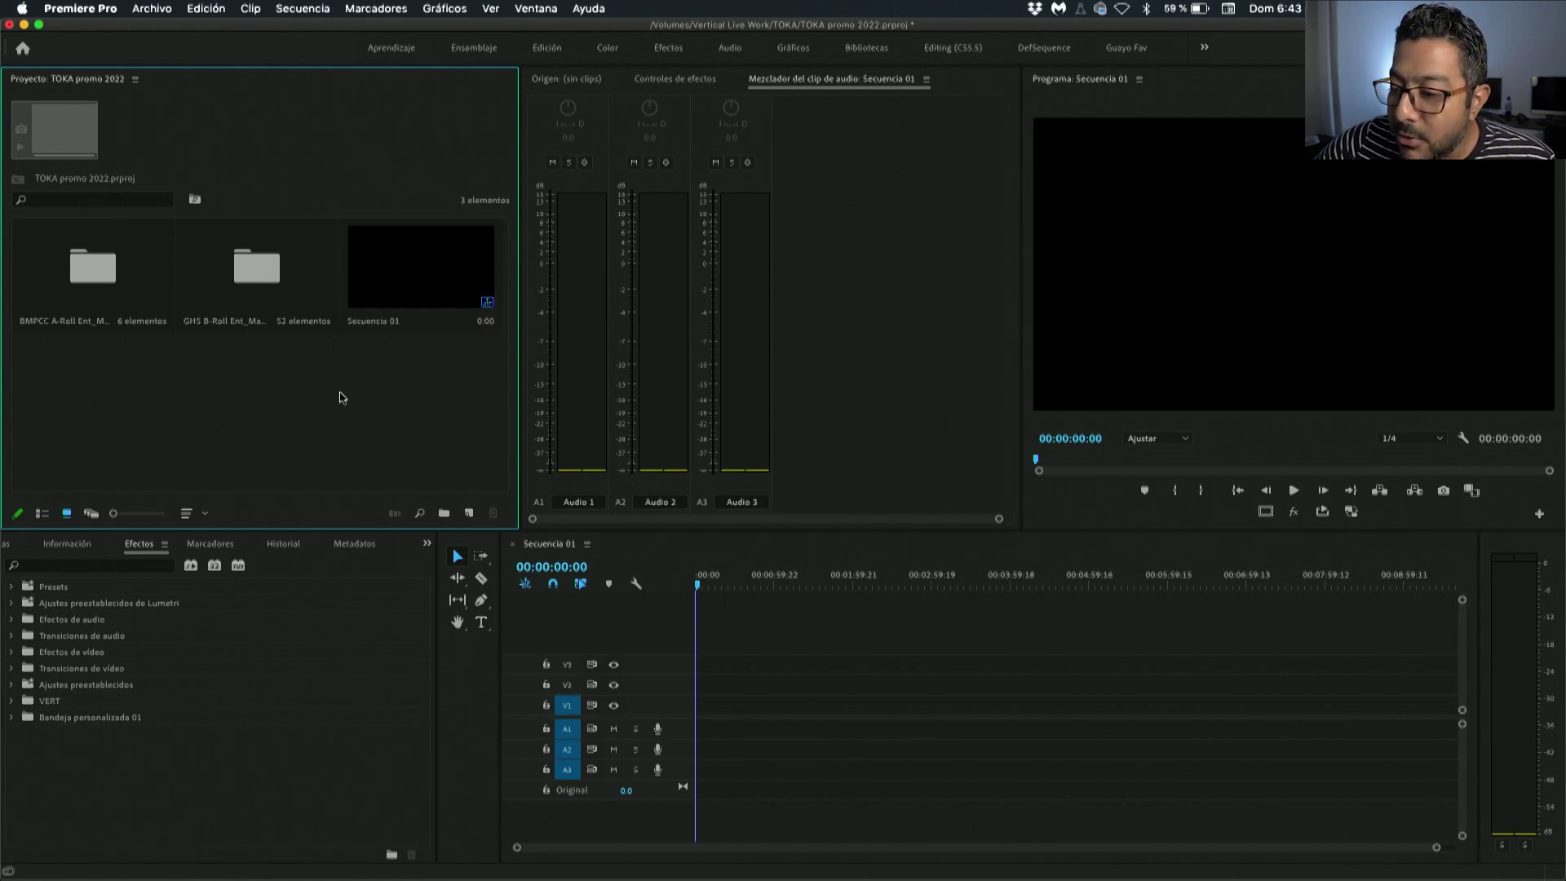
{"action": "right_click", "coordinate": [264, 434]}
{"action": "mouse_move", "coordinate": [342, 493]}
{"action": "left_click", "coordinate": [538, 493]}
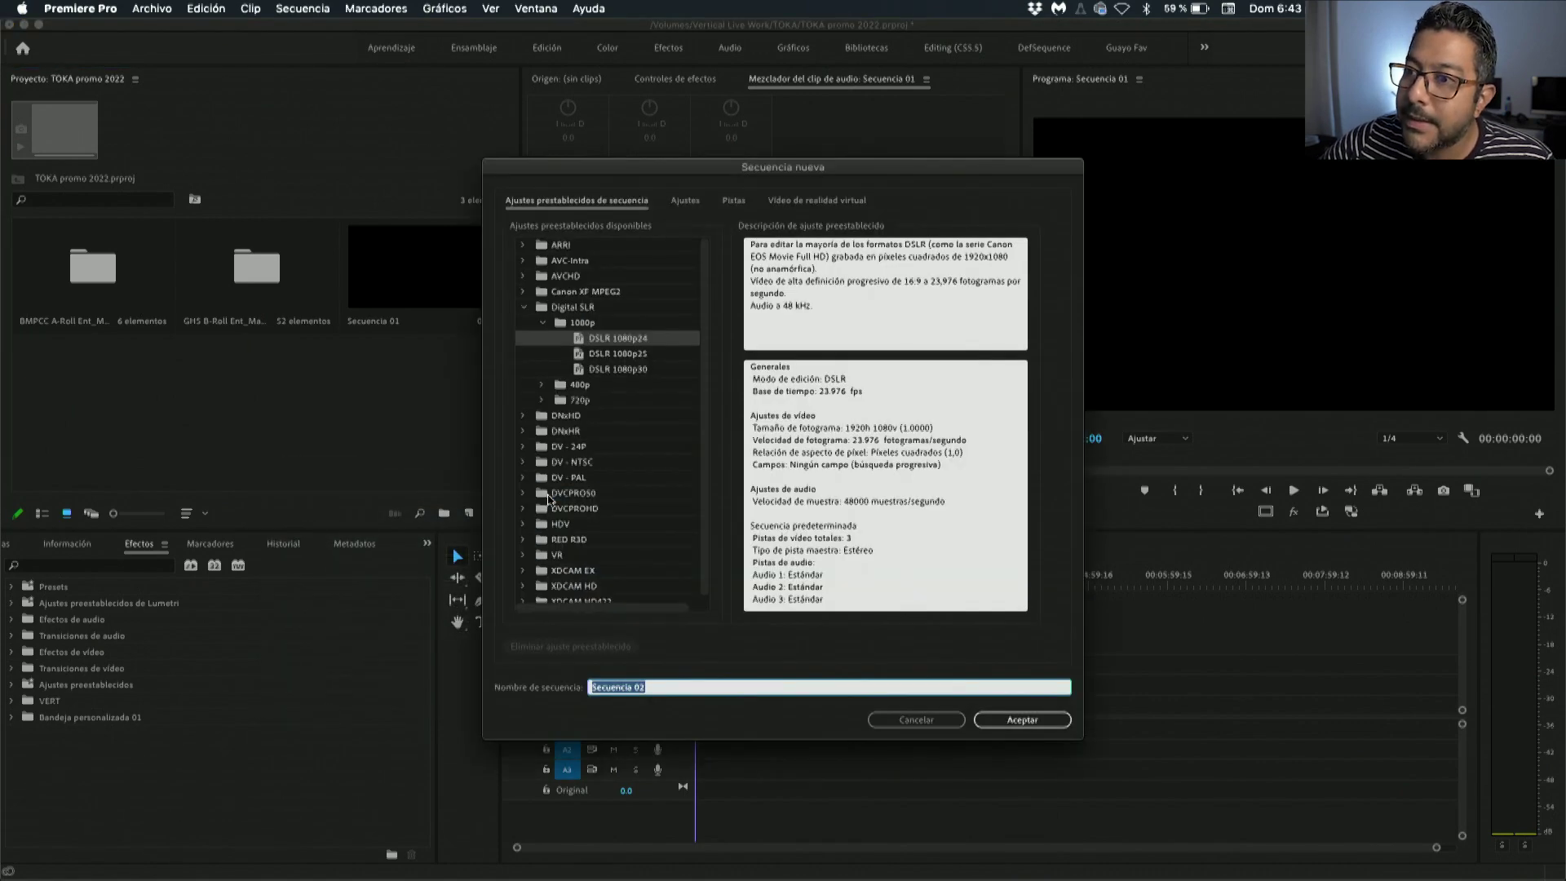
{"action": "type", "text": "Entrevista"}
{"action": "key", "text": "Return"}
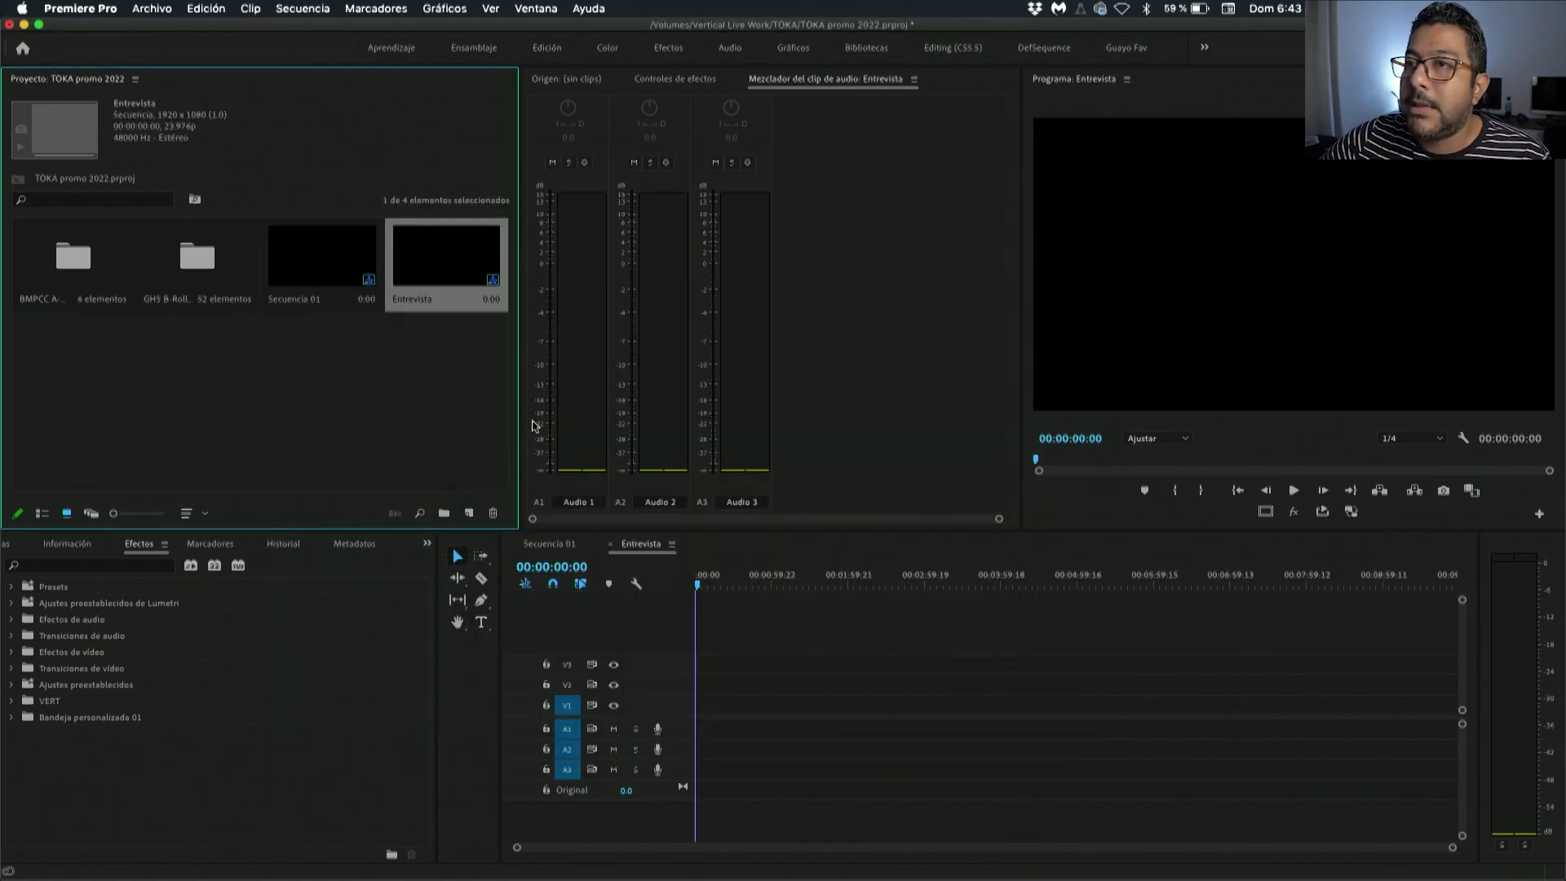
Drag the BMPCC A-Roll interview clips into Entrevista and play the sequence from the start.
{"action": "double_click", "coordinate": [75, 269]}
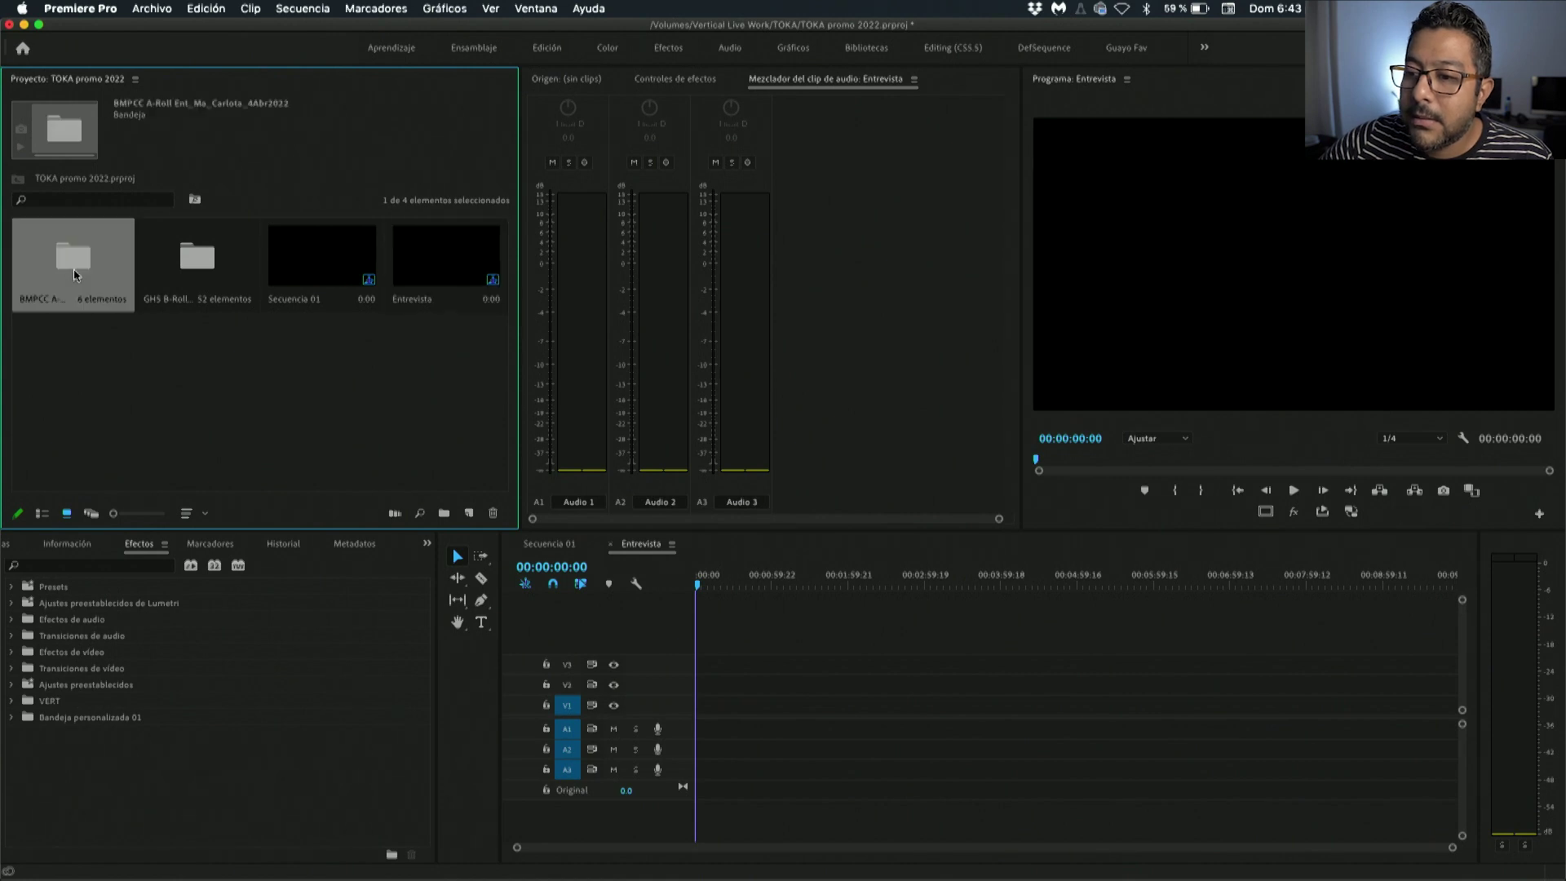
{"action": "mouse_move", "coordinate": [389, 399]}
{"action": "left_mouse_down"}
{"action": "mouse_move", "coordinate": [12, 221]}
{"action": "mouse_move", "coordinate": [690, 726]}
{"action": "left_mouse_up"}
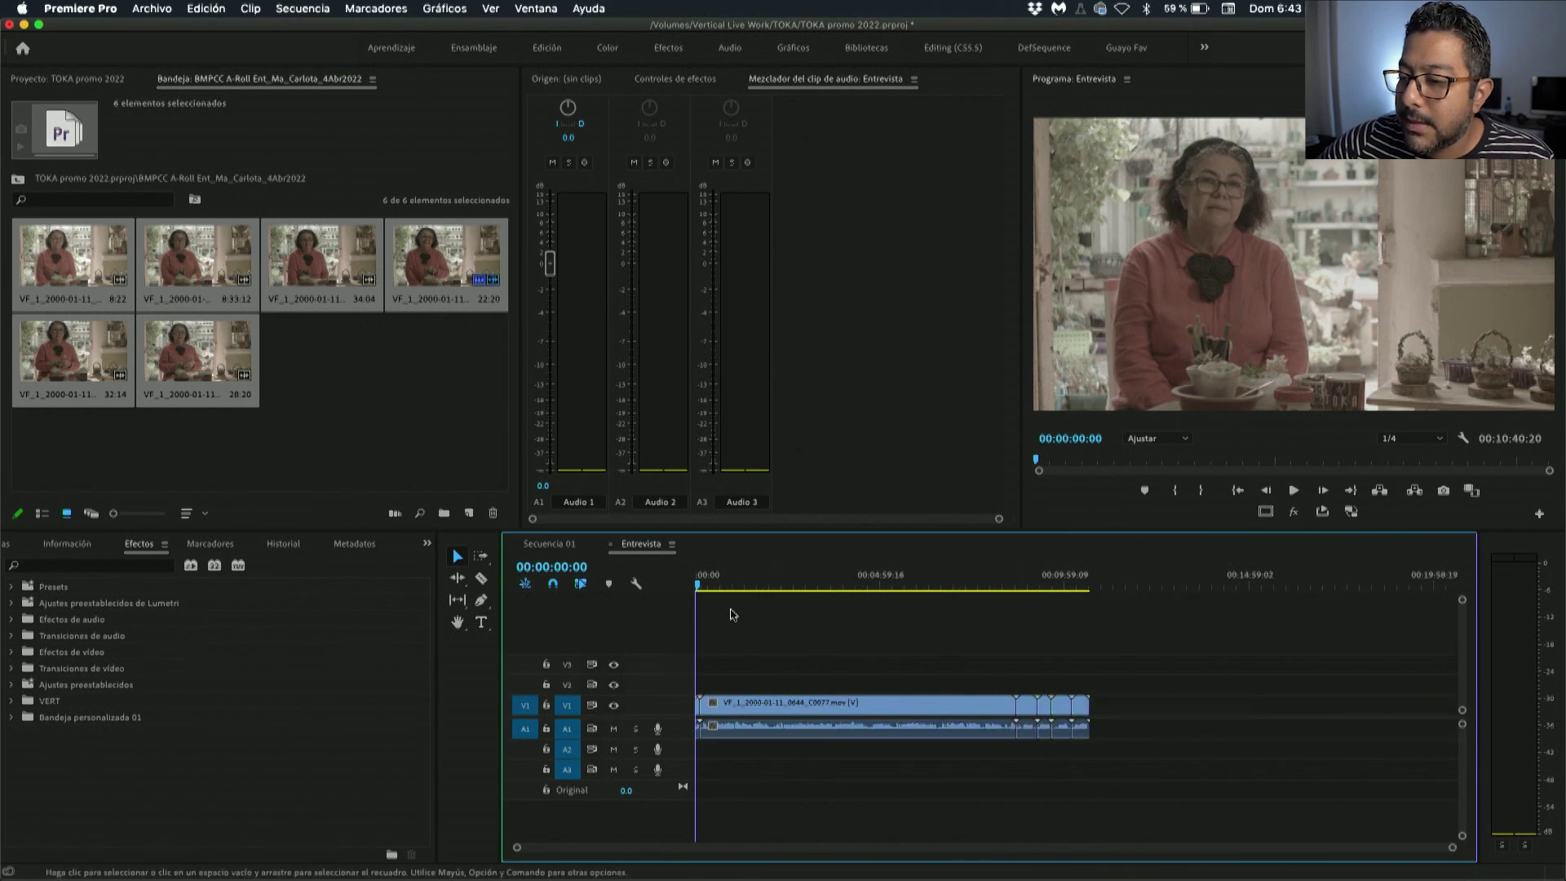
{"action": "key", "text": "space"}
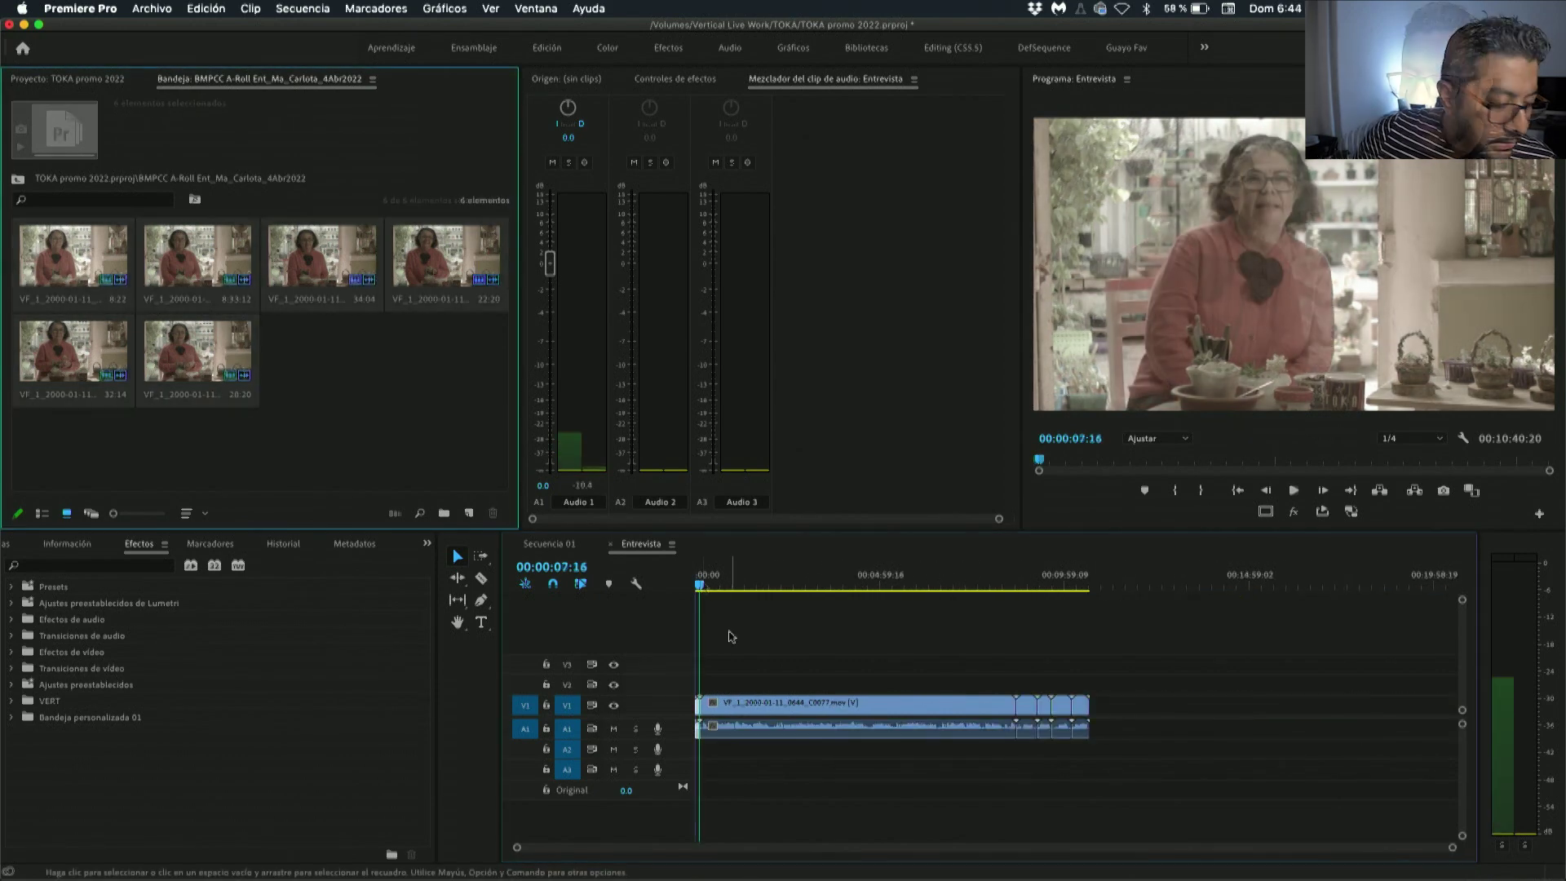
{"action": "key", "text": "space"}
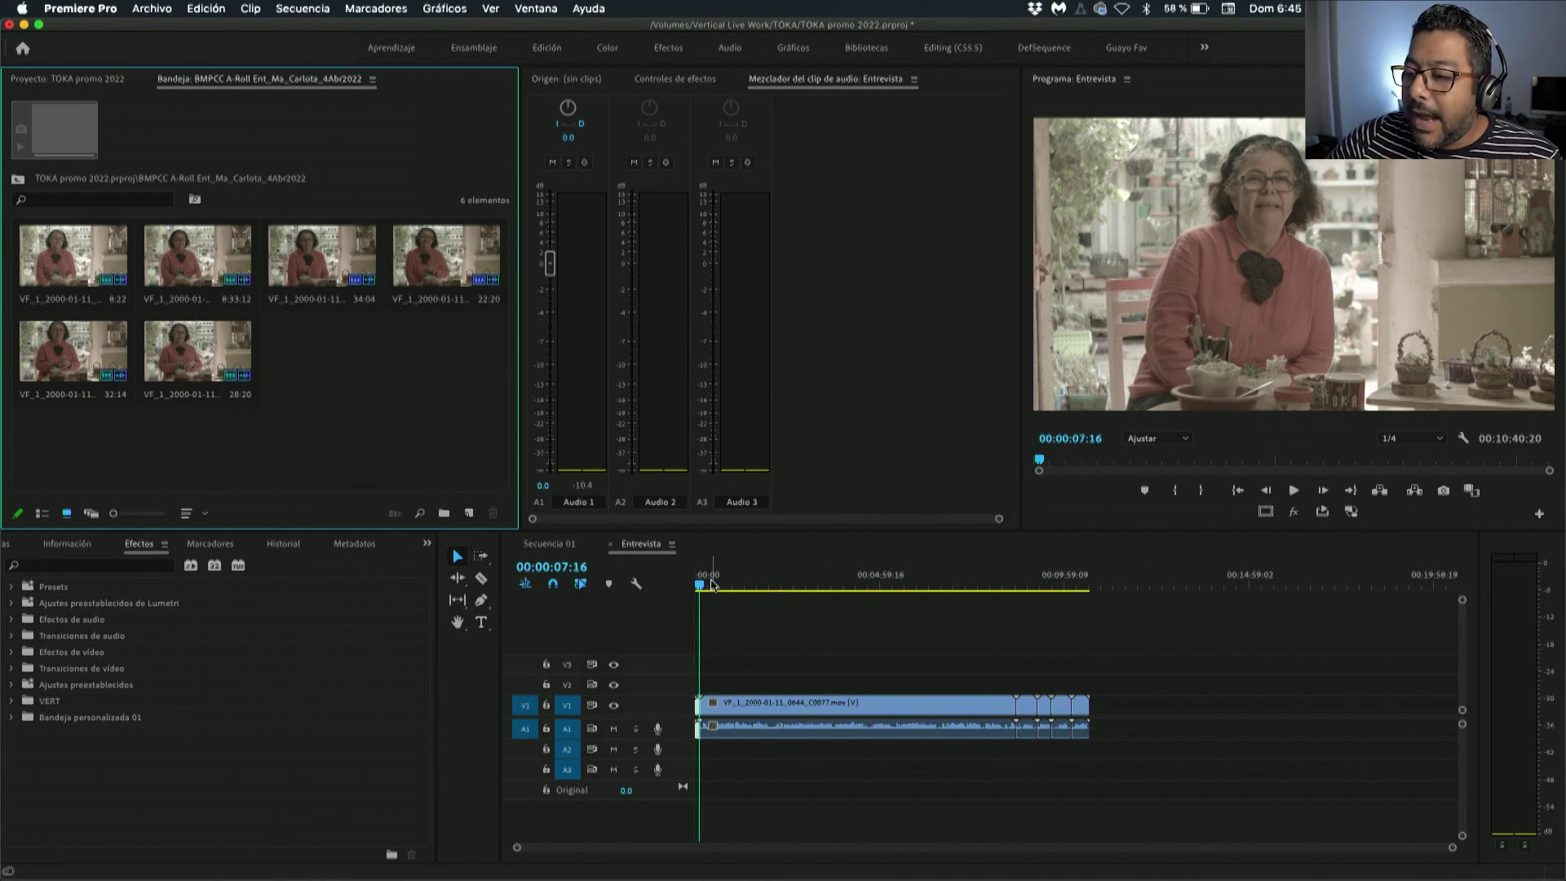
{"action": "left_click_drag", "start_coordinate": [711, 584], "coordinate": [731, 584]}
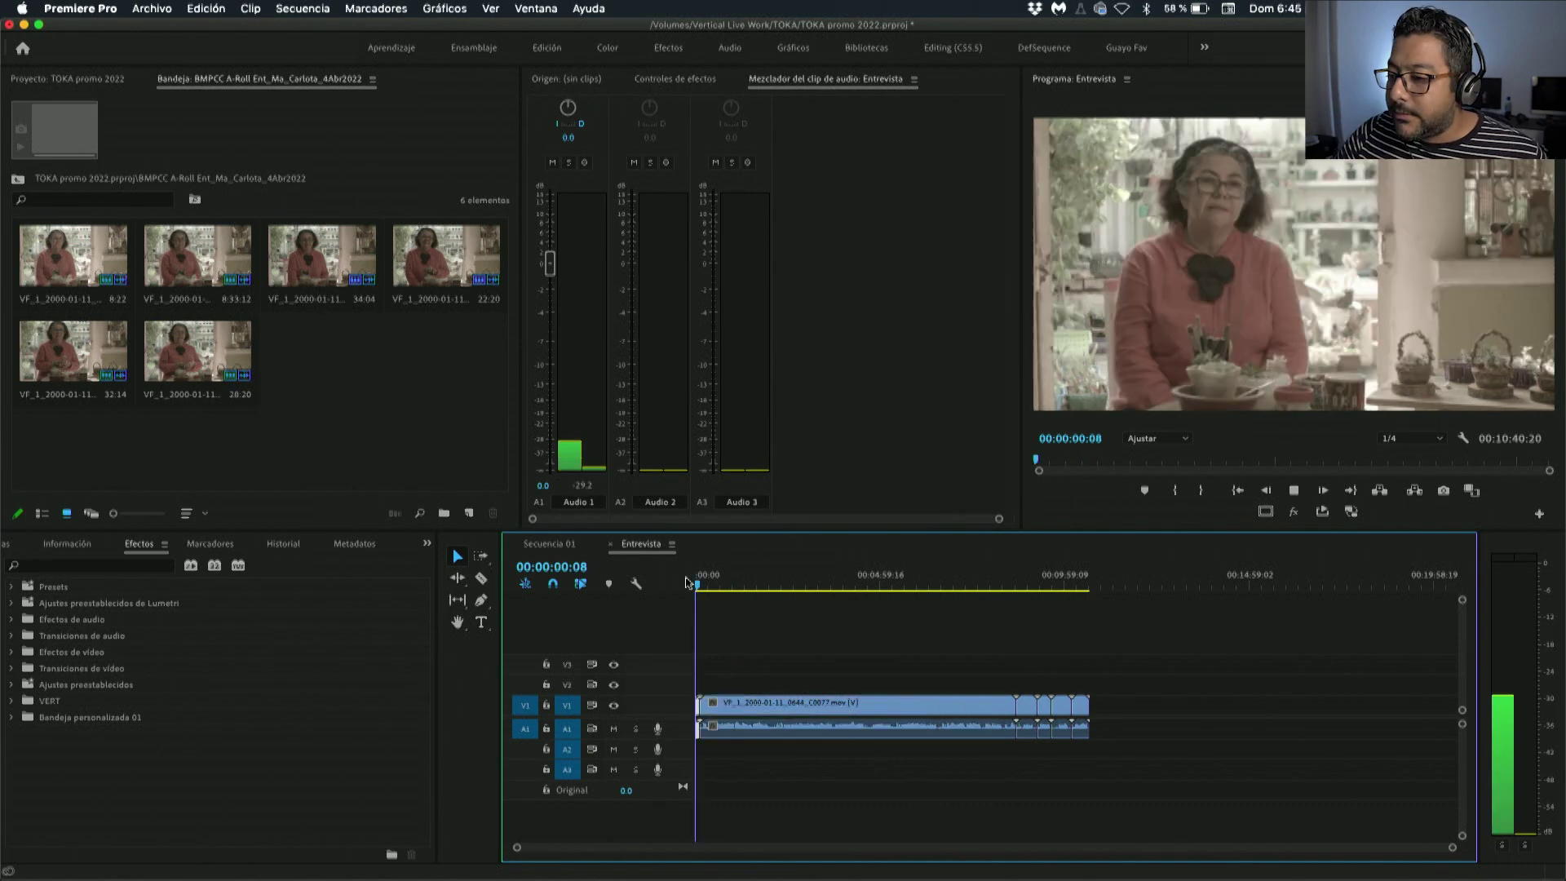
{"action": "key", "text": "Home"}
{"action": "key", "text": "space"}
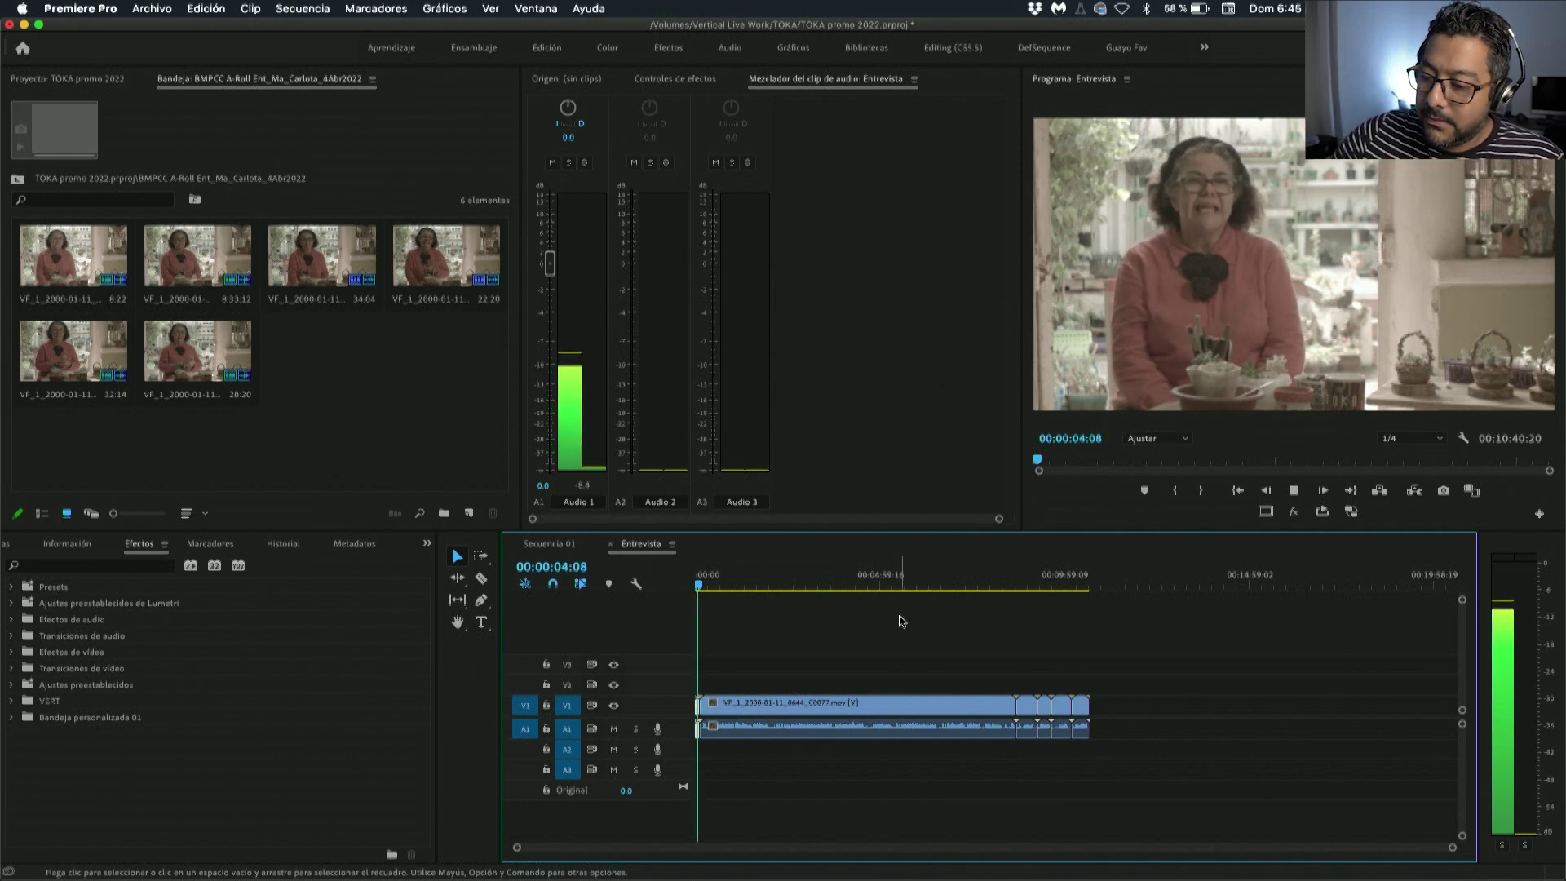
{"action": "key", "text": "space"}
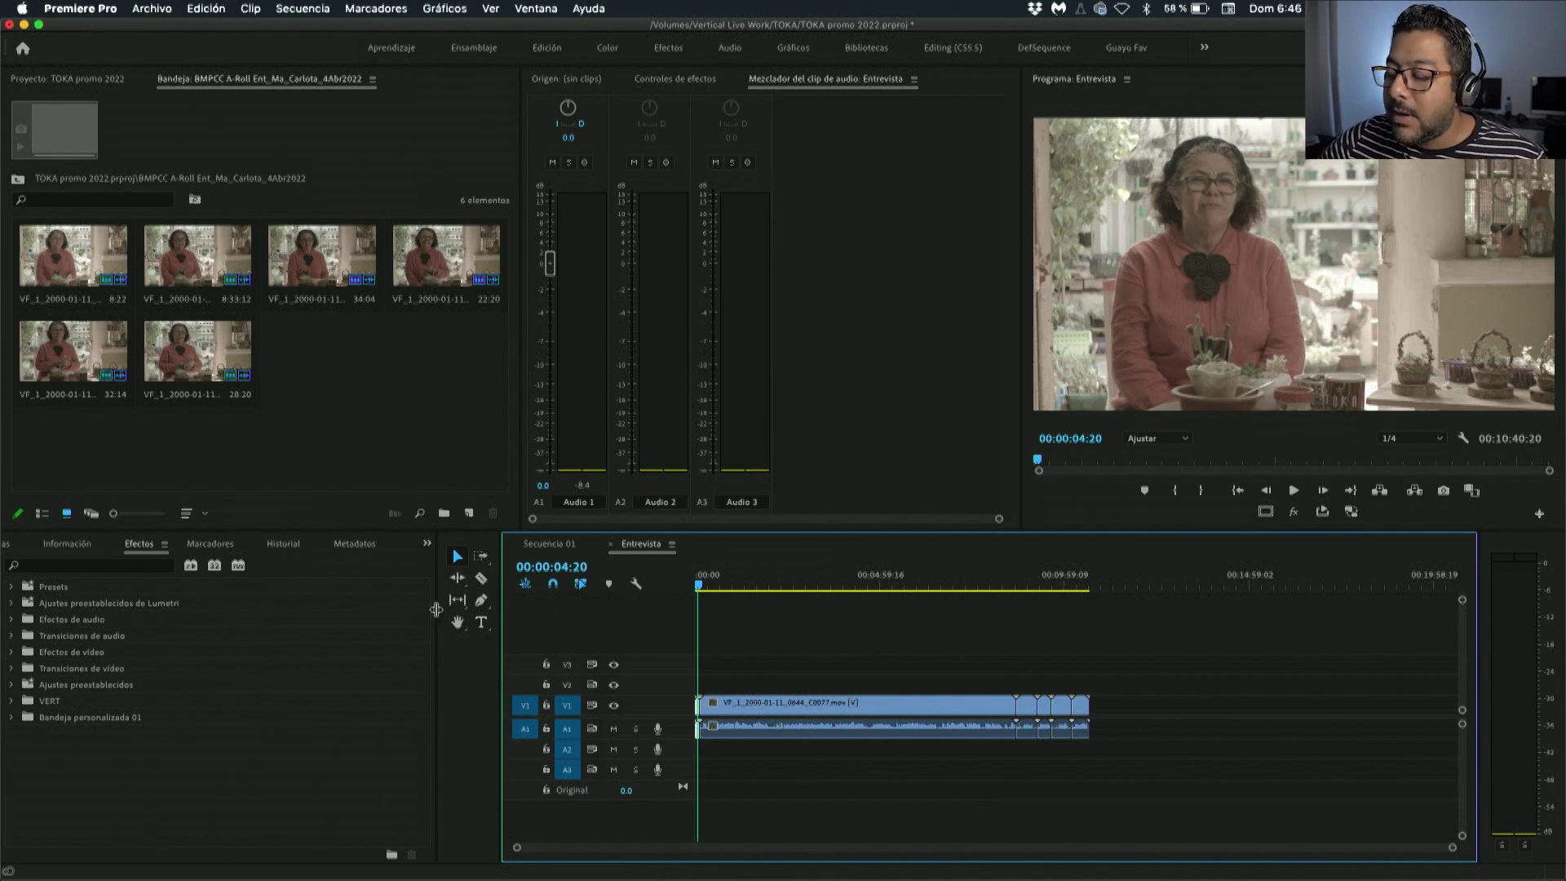
Widen the Timeline panel, zoom to fit with backslash, and park the playhead at 00:00:00:00.
{"action": "left_click_drag", "start_coordinate": [436, 609], "coordinate": [336, 608]}
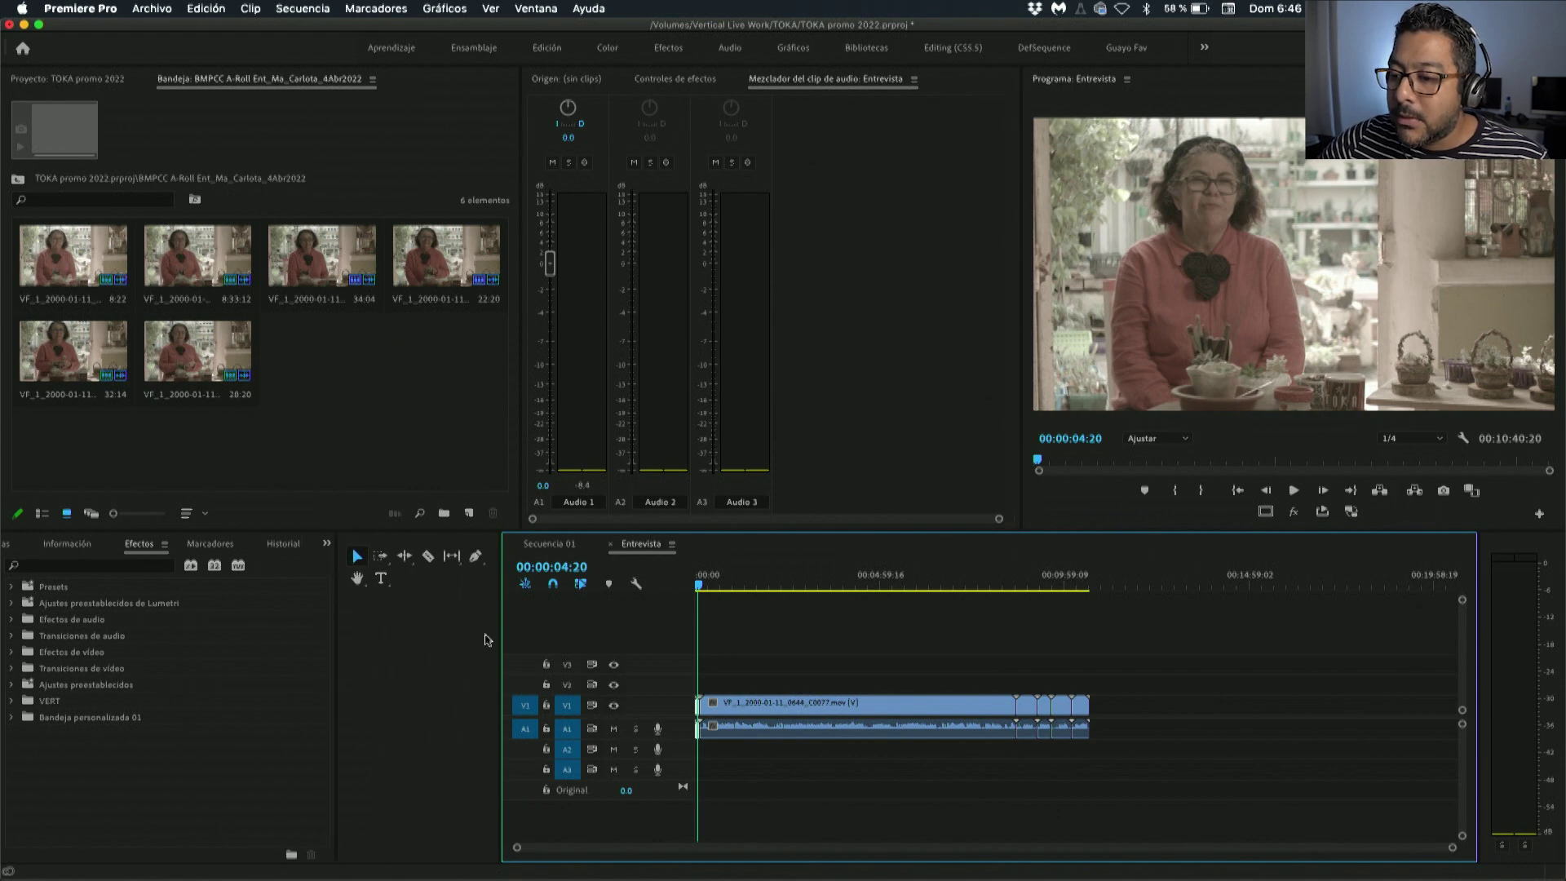
{"action": "left_click_drag", "start_coordinate": [501, 637], "coordinate": [375, 612]}
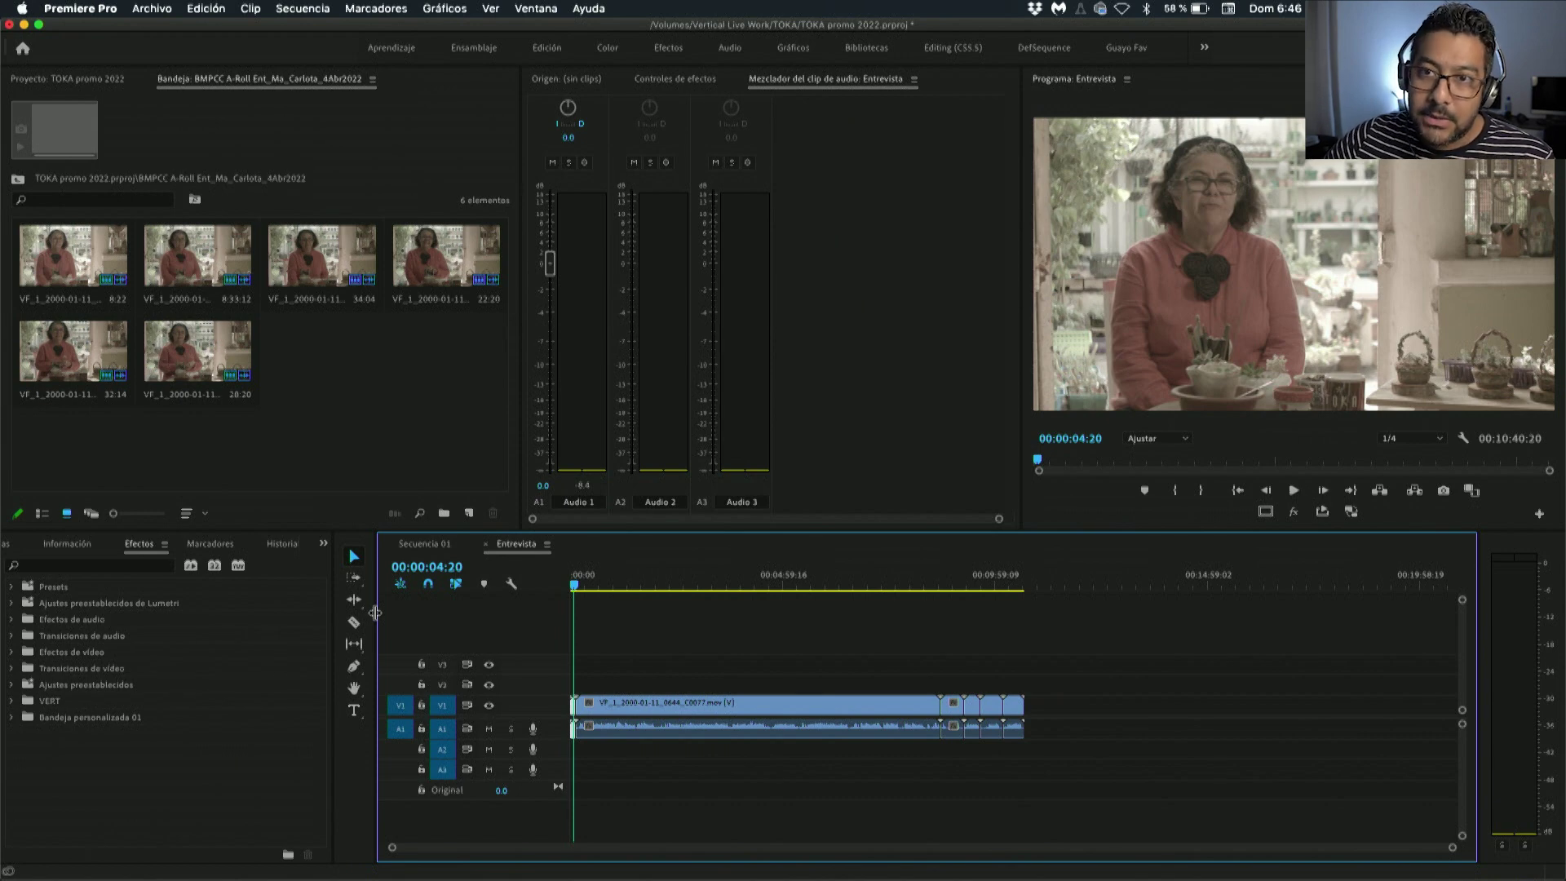
{"action": "key", "text": "backslash"}
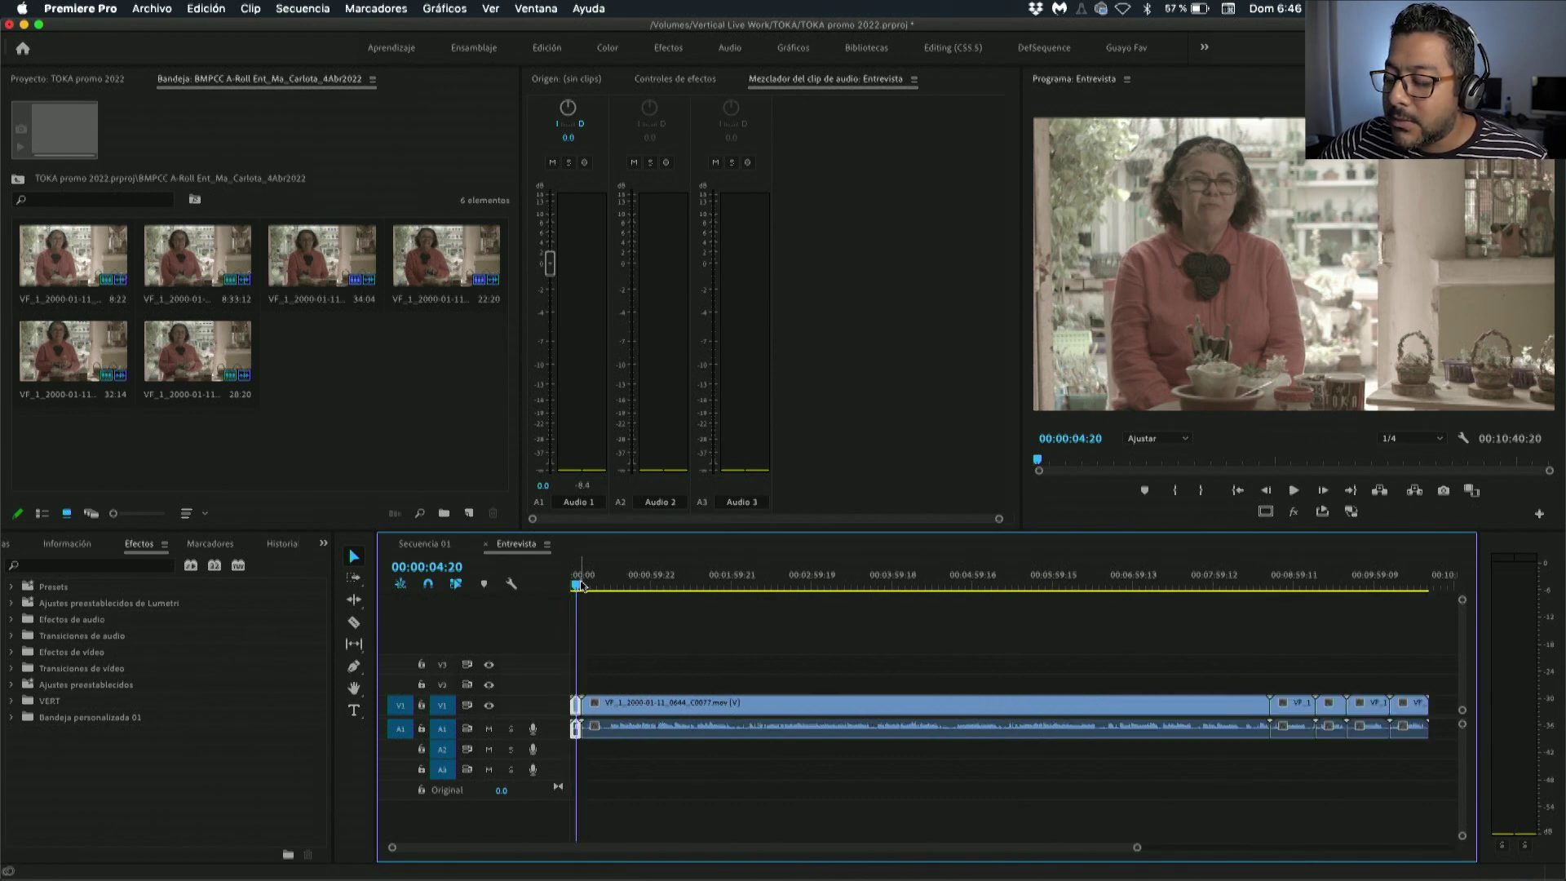
{"action": "left_click", "coordinate": [571, 583]}
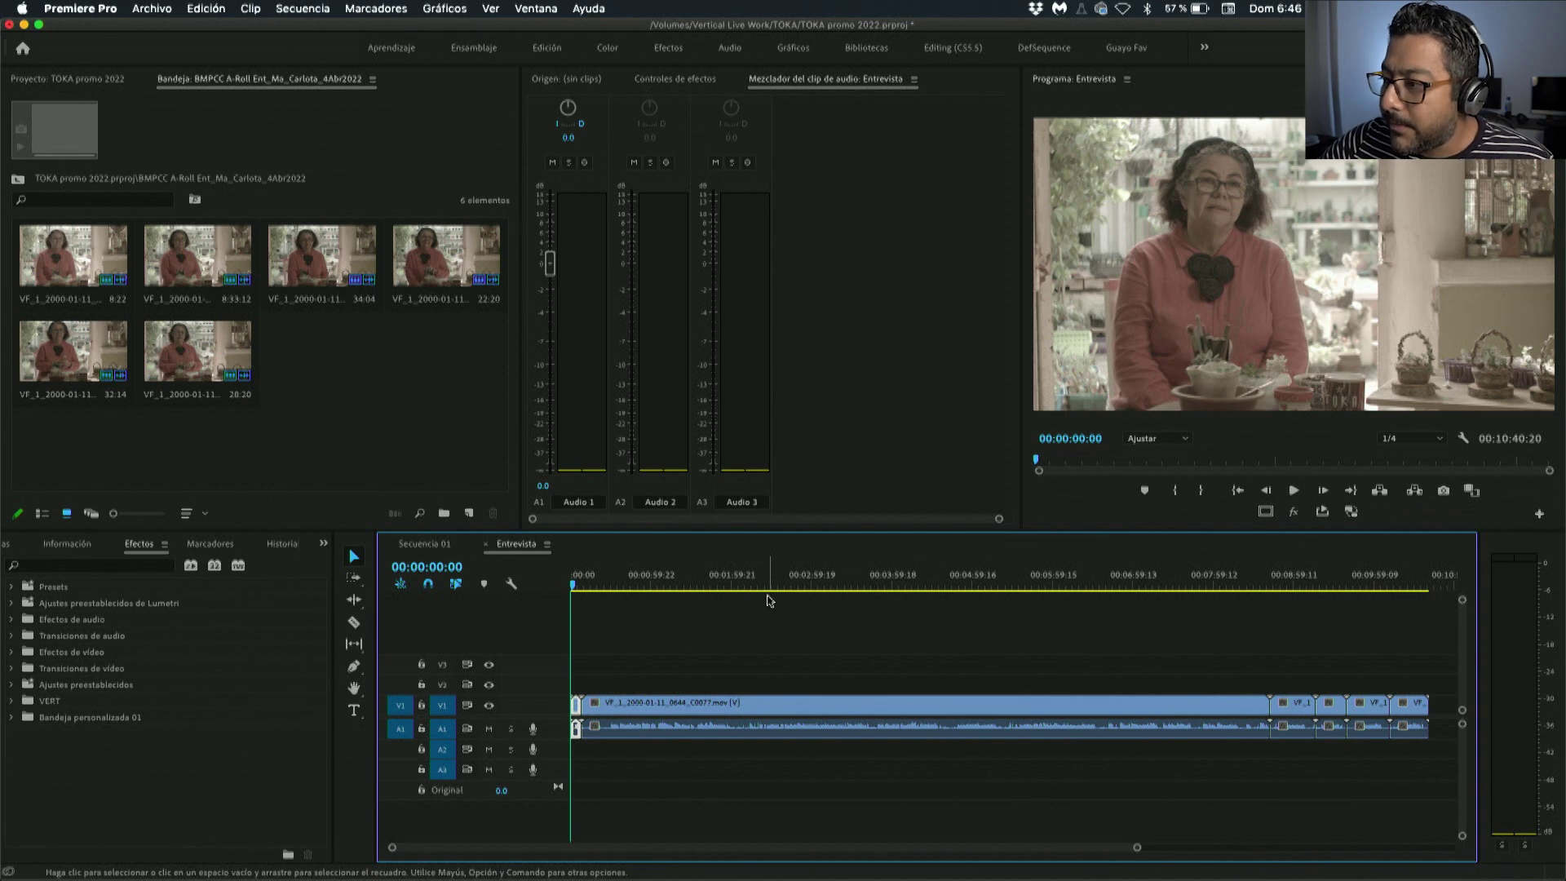
Enlarge track A1, trim the interview clip's start and move it to the sequence start.
{"action": "key", "text": "equal"}
{"action": "left_click", "coordinate": [628, 589]}
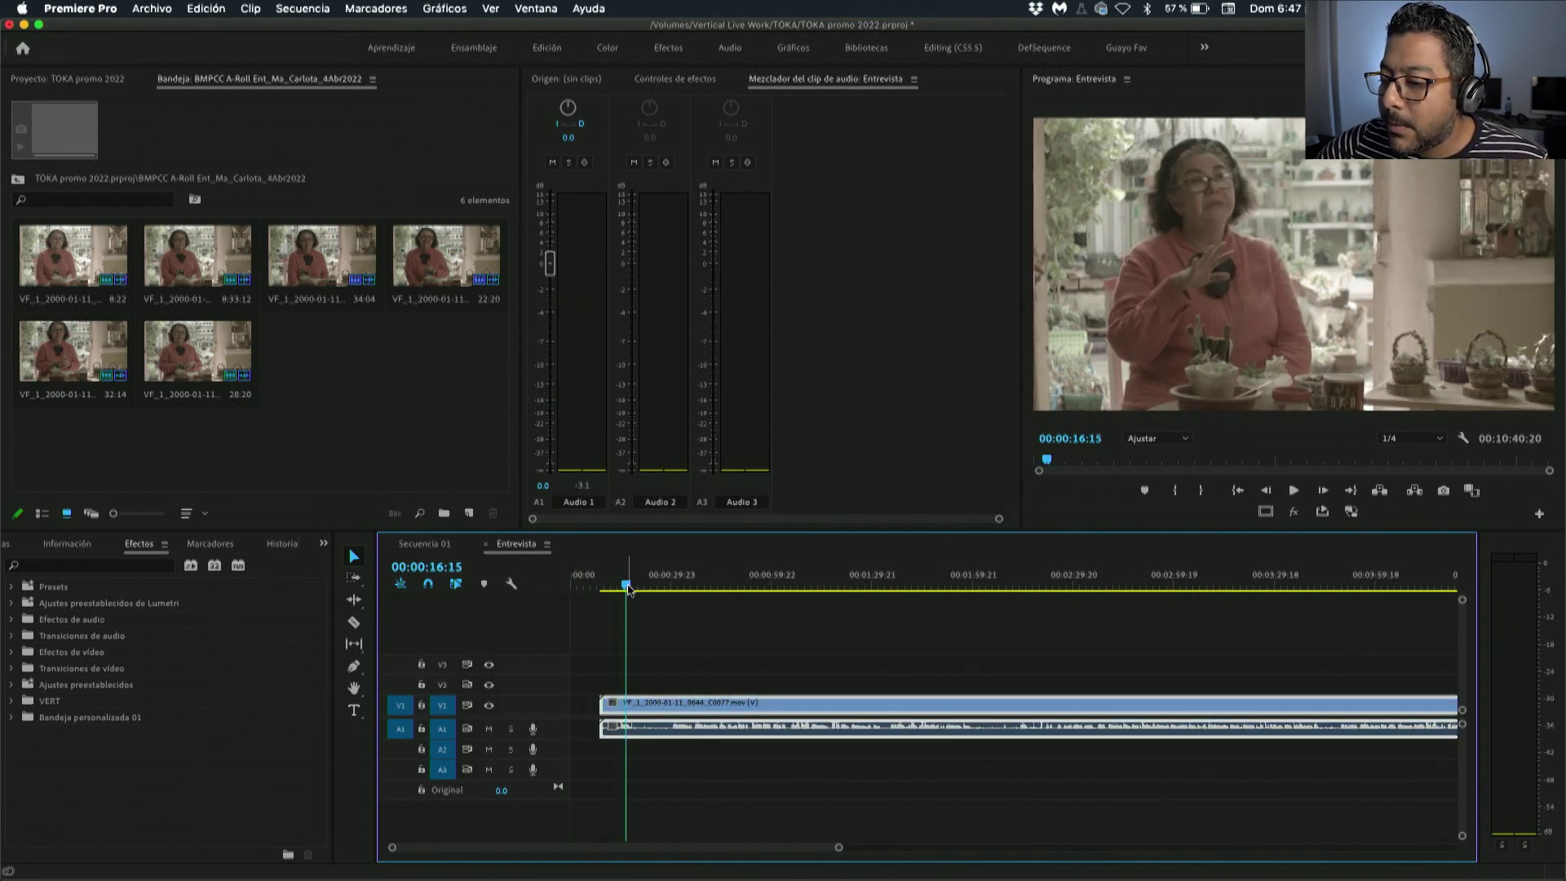
{"action": "left_click_drag", "start_coordinate": [628, 589], "coordinate": [670, 600]}
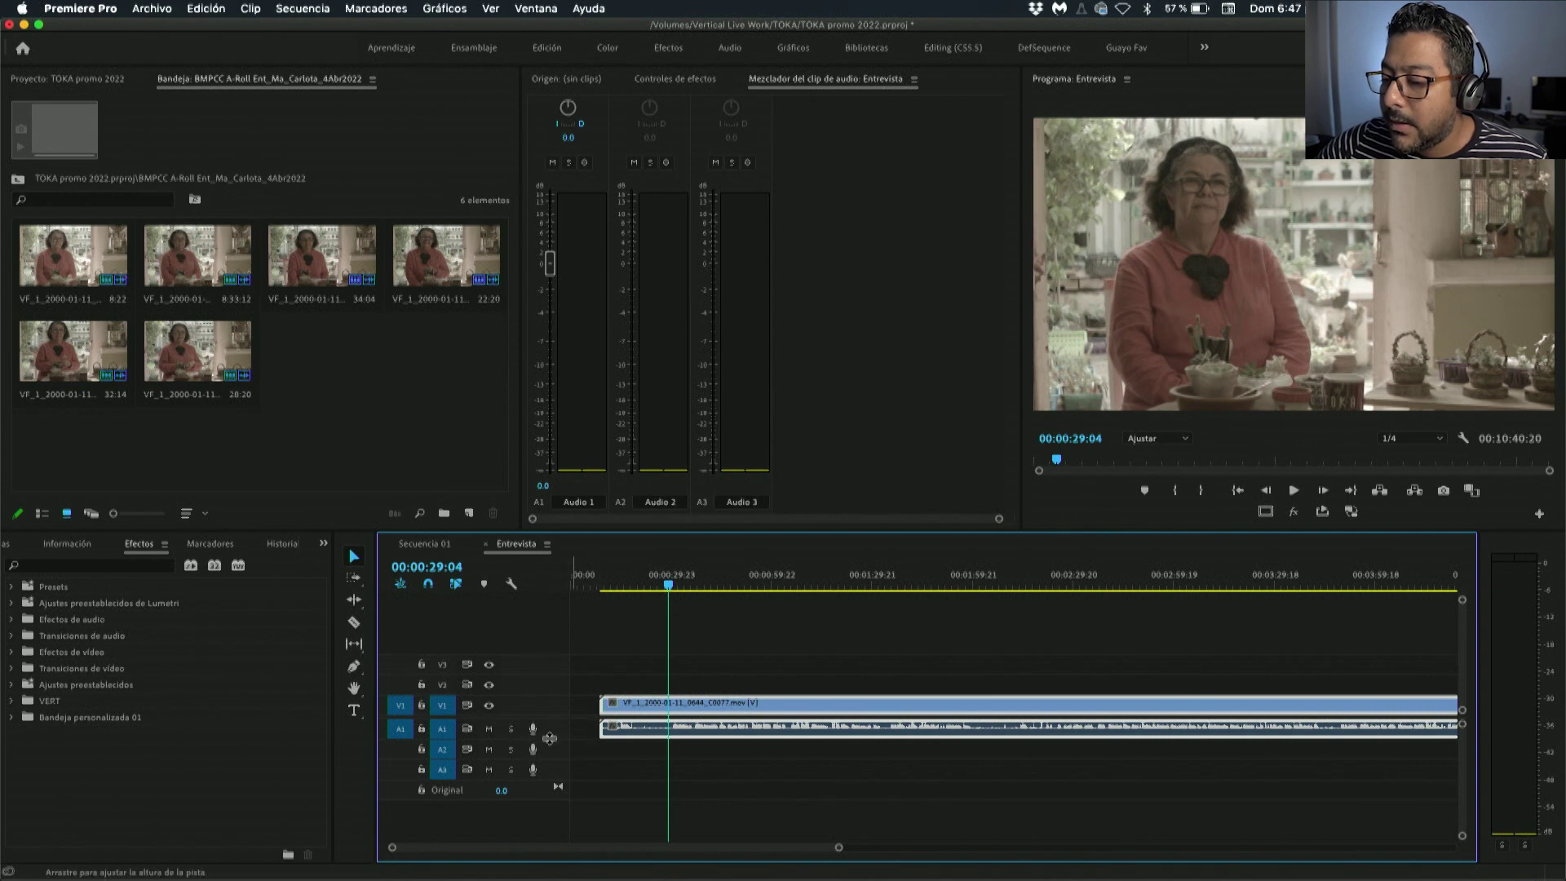
{"action": "left_click_drag", "start_coordinate": [549, 738], "coordinate": [549, 790]}
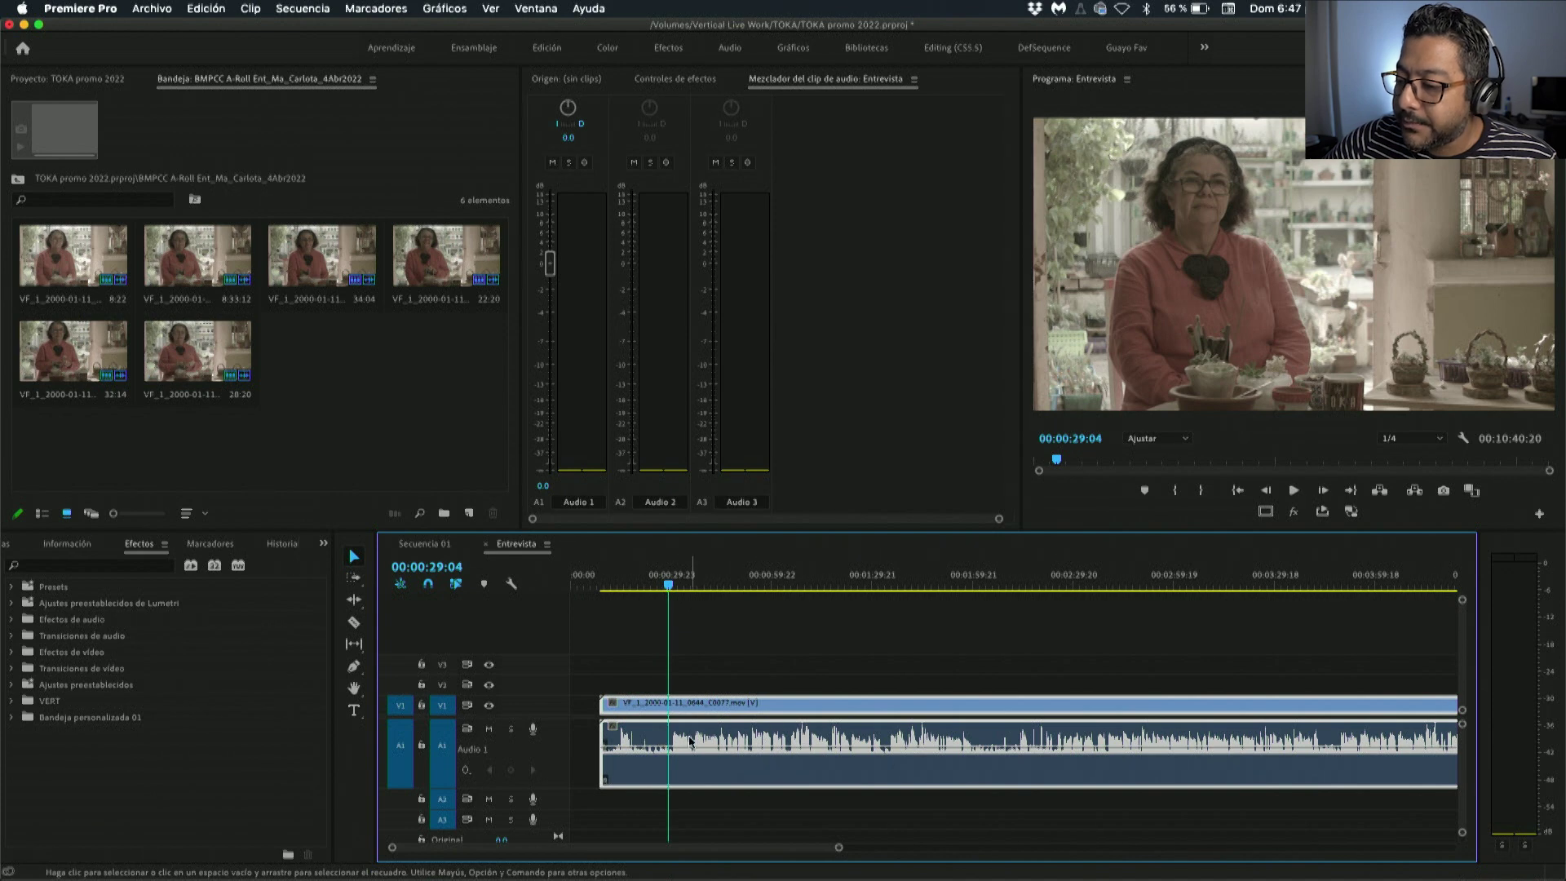
{"action": "mouse_move", "coordinate": [606, 704]}
{"action": "left_mouse_down"}
{"action": "mouse_move", "coordinate": [669, 704]}
{"action": "mouse_move", "coordinate": [624, 706]}
{"action": "left_mouse_up"}
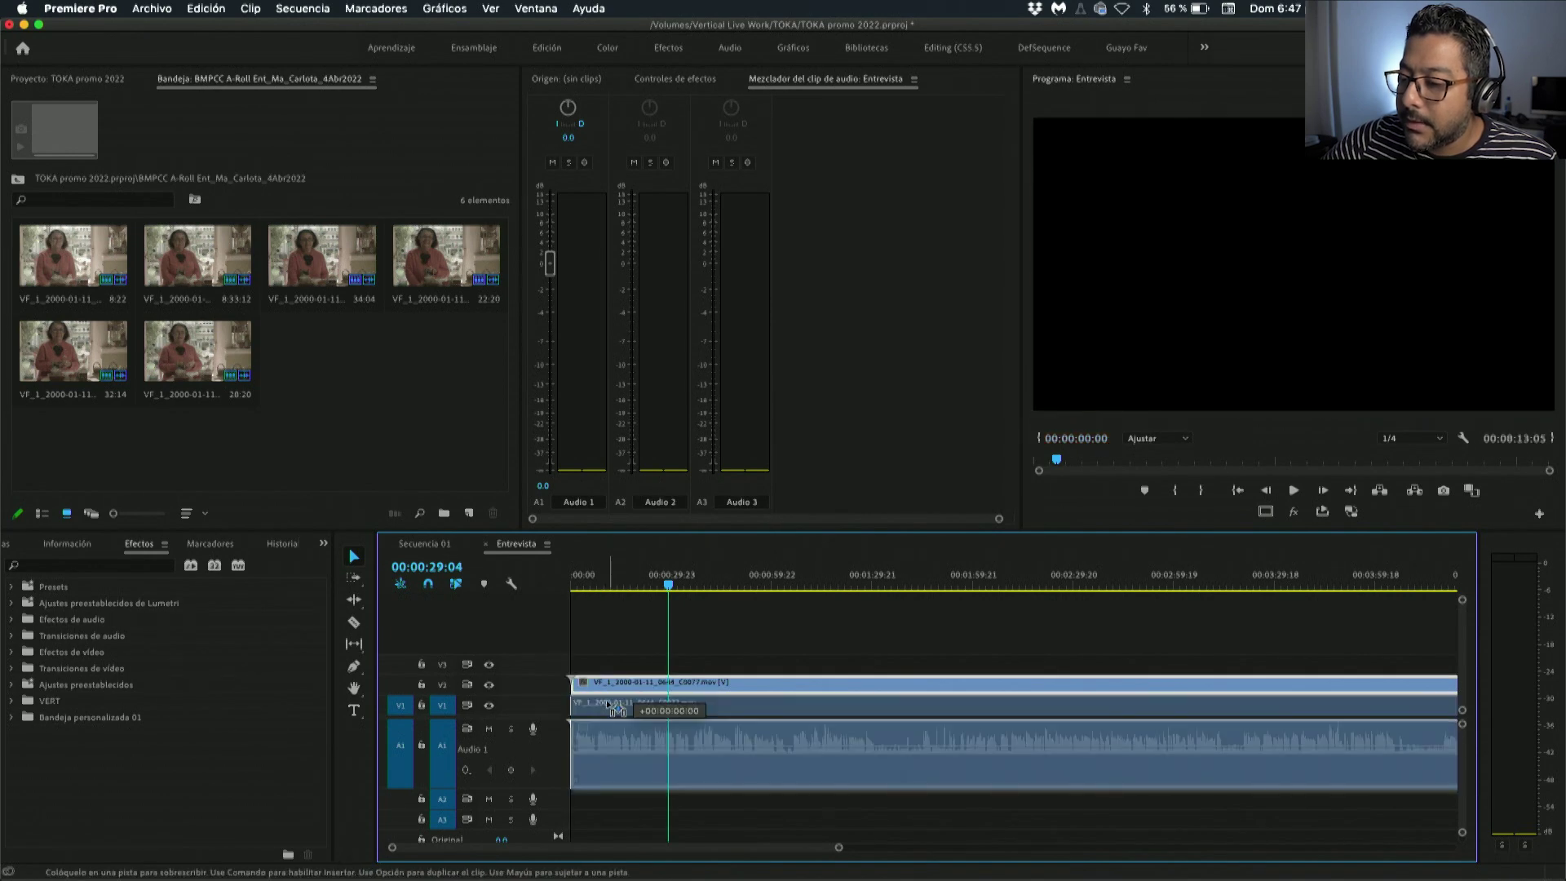
{"action": "left_click", "coordinate": [626, 585]}
{"action": "left_click_drag", "start_coordinate": [626, 585], "coordinate": [538, 583]}
Play back the trimmed interview from the beginning to review it.
{"action": "key", "text": "space"}
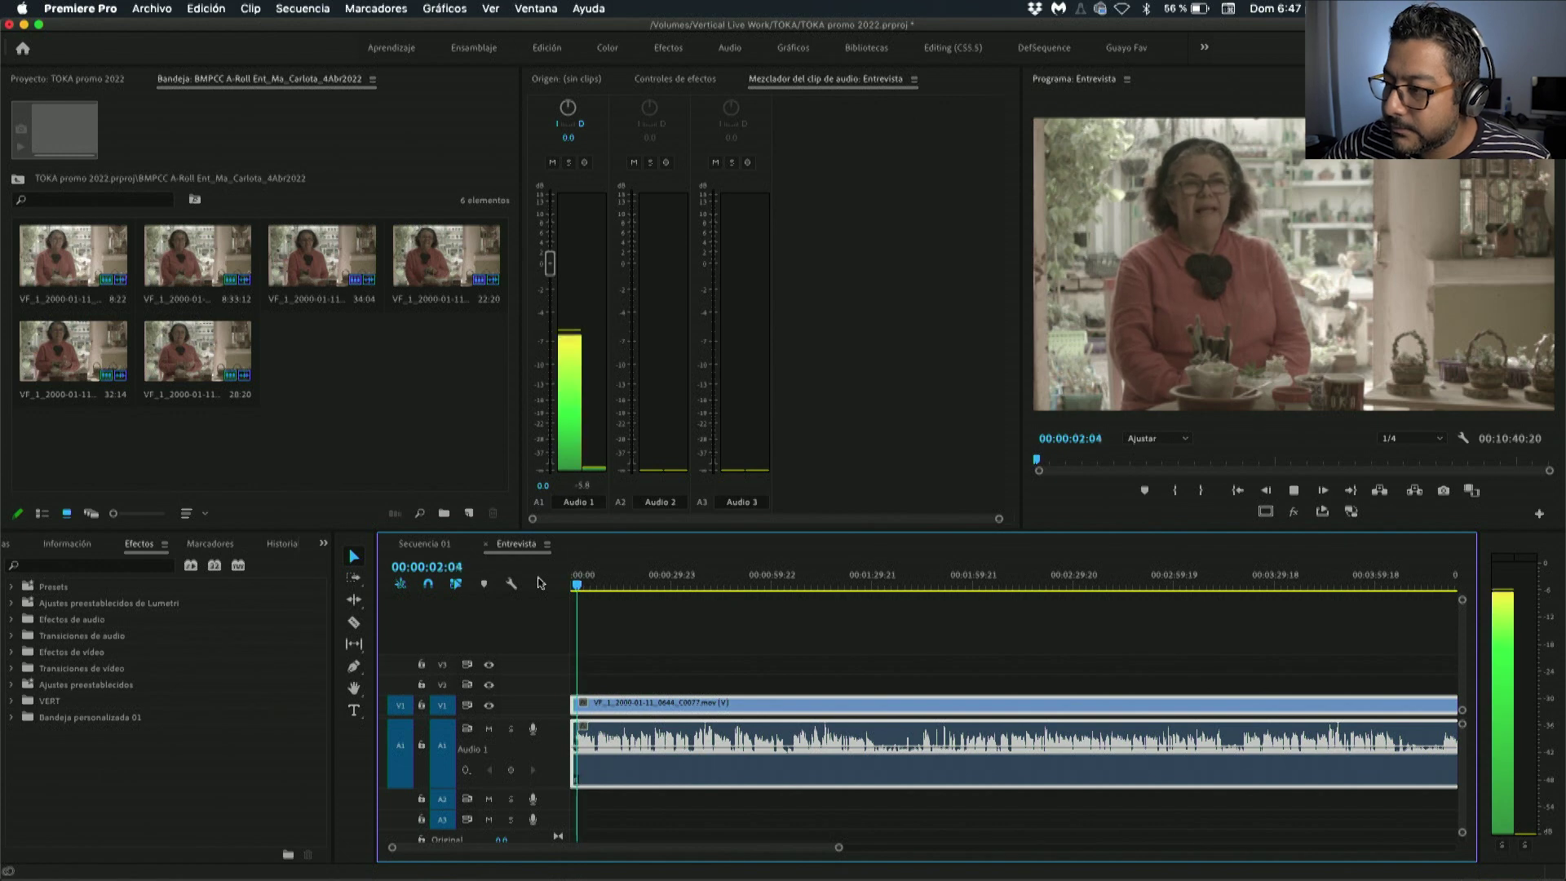
{"action": "key", "text": "="}
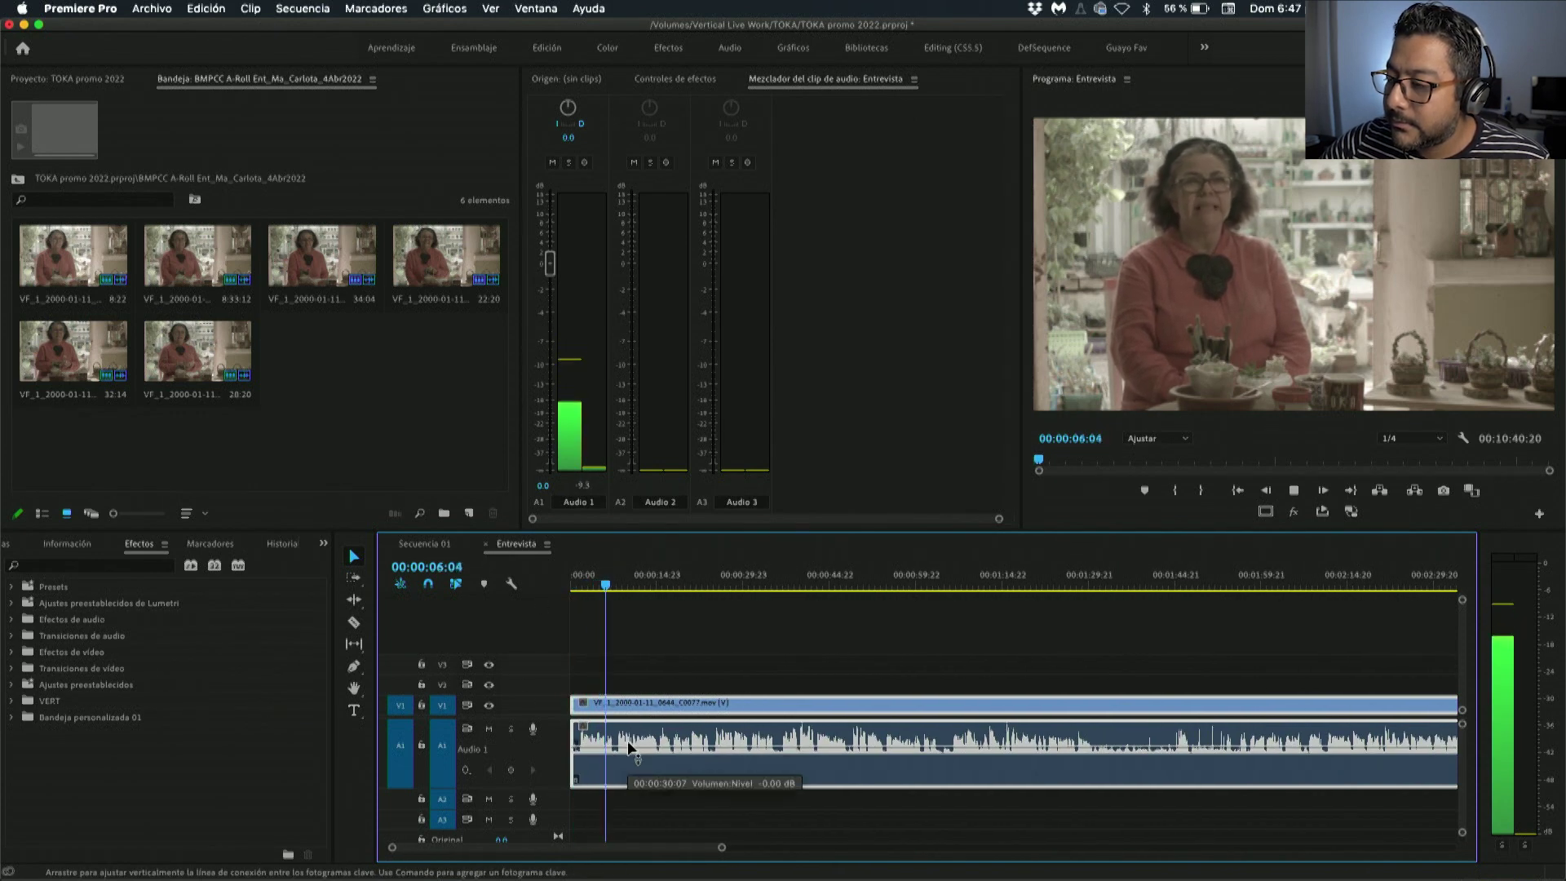
{"action": "key", "text": "space"}
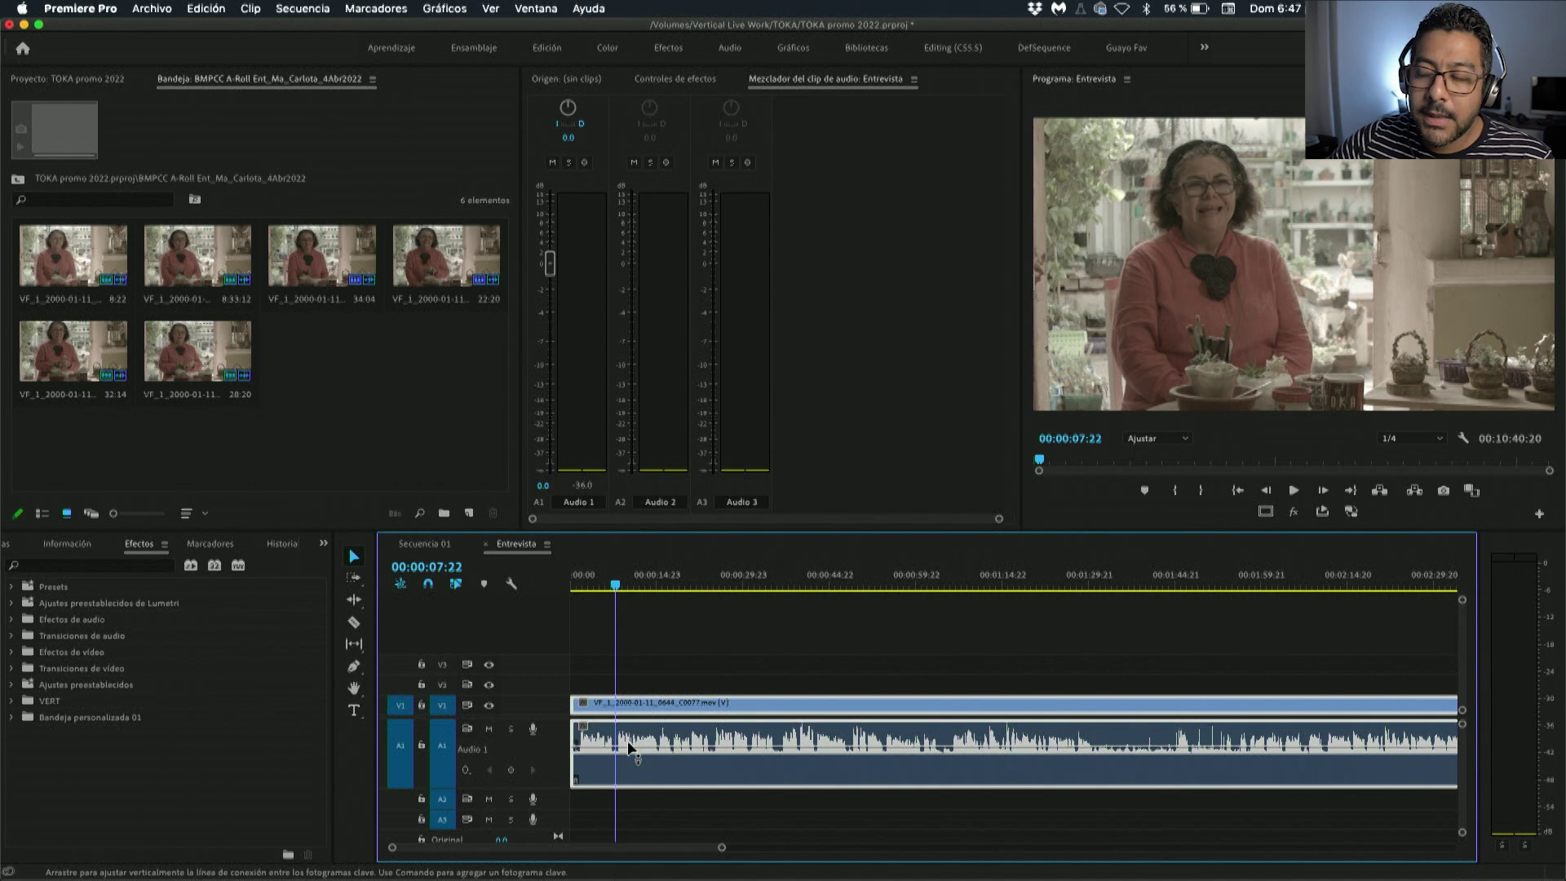
{"action": "key", "text": "space"}
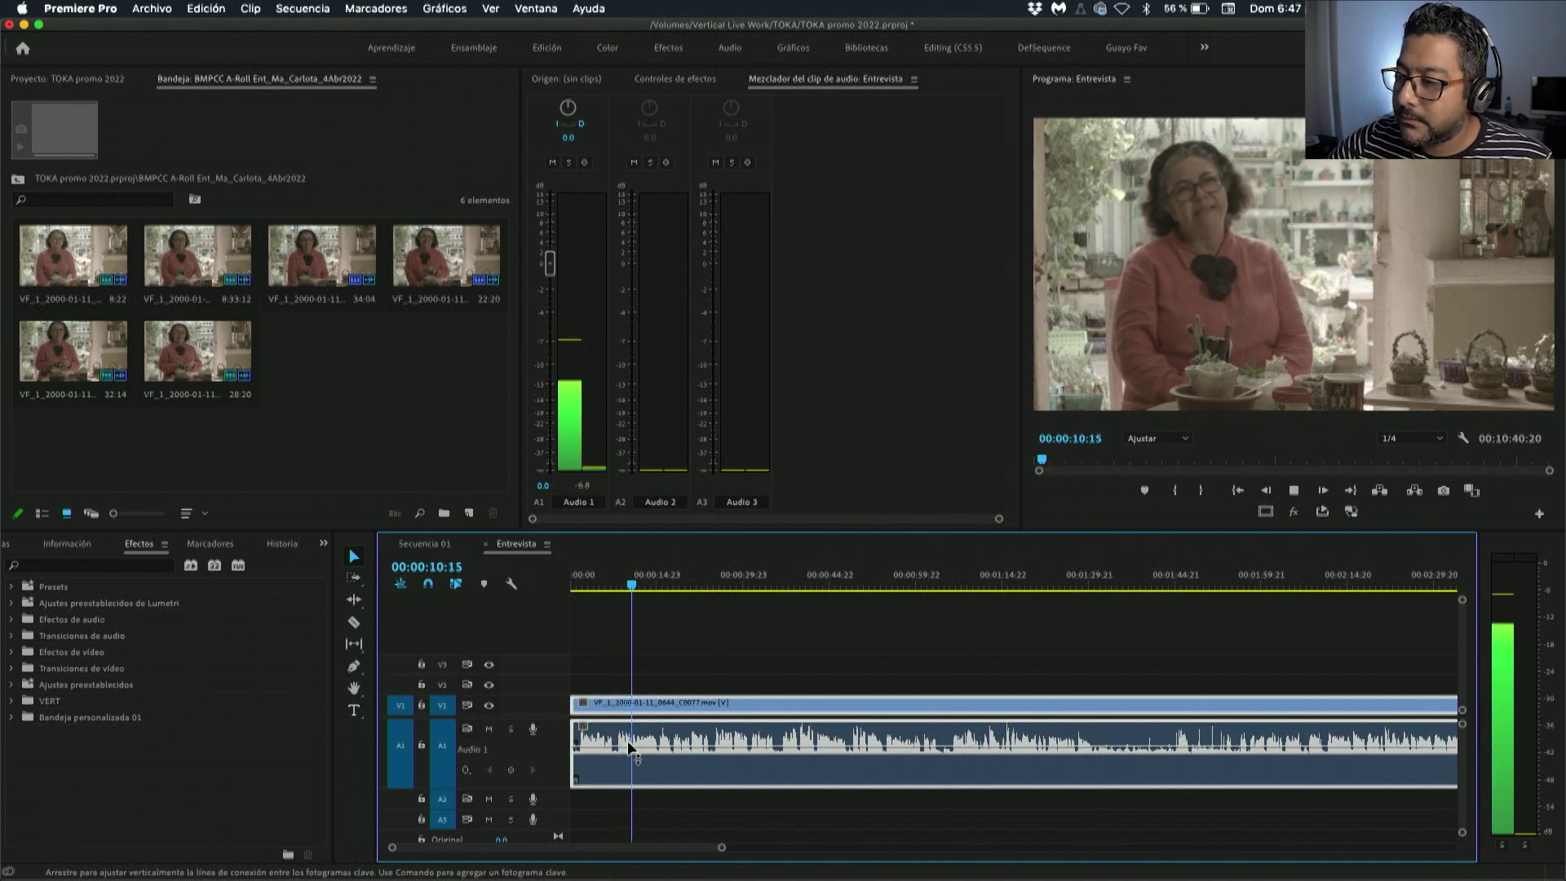
{"action": "key", "text": "minus"}
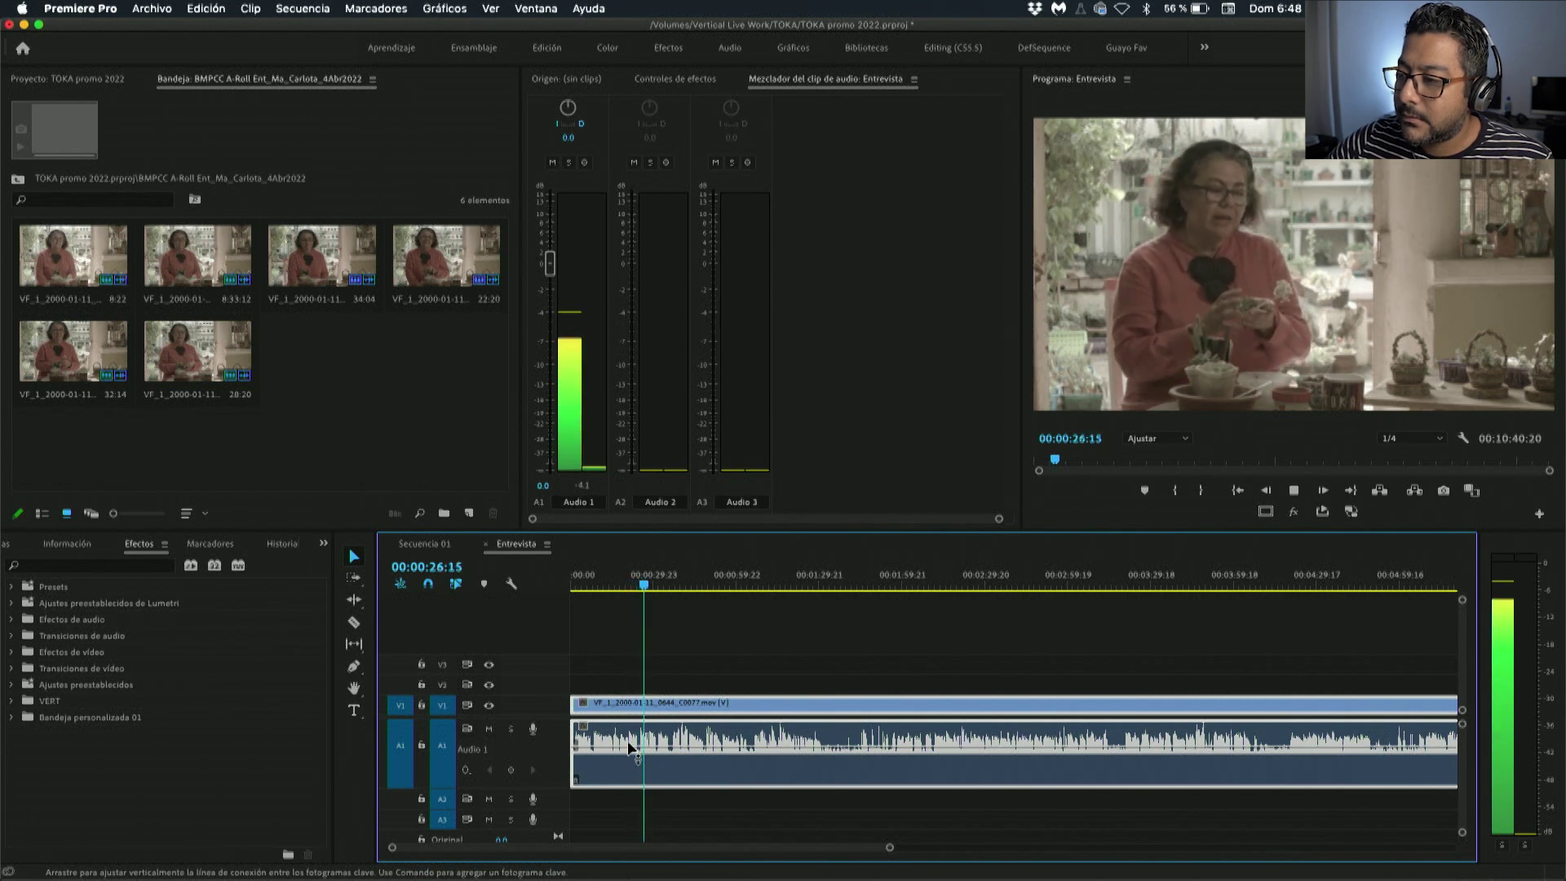
{"action": "key", "text": "space"}
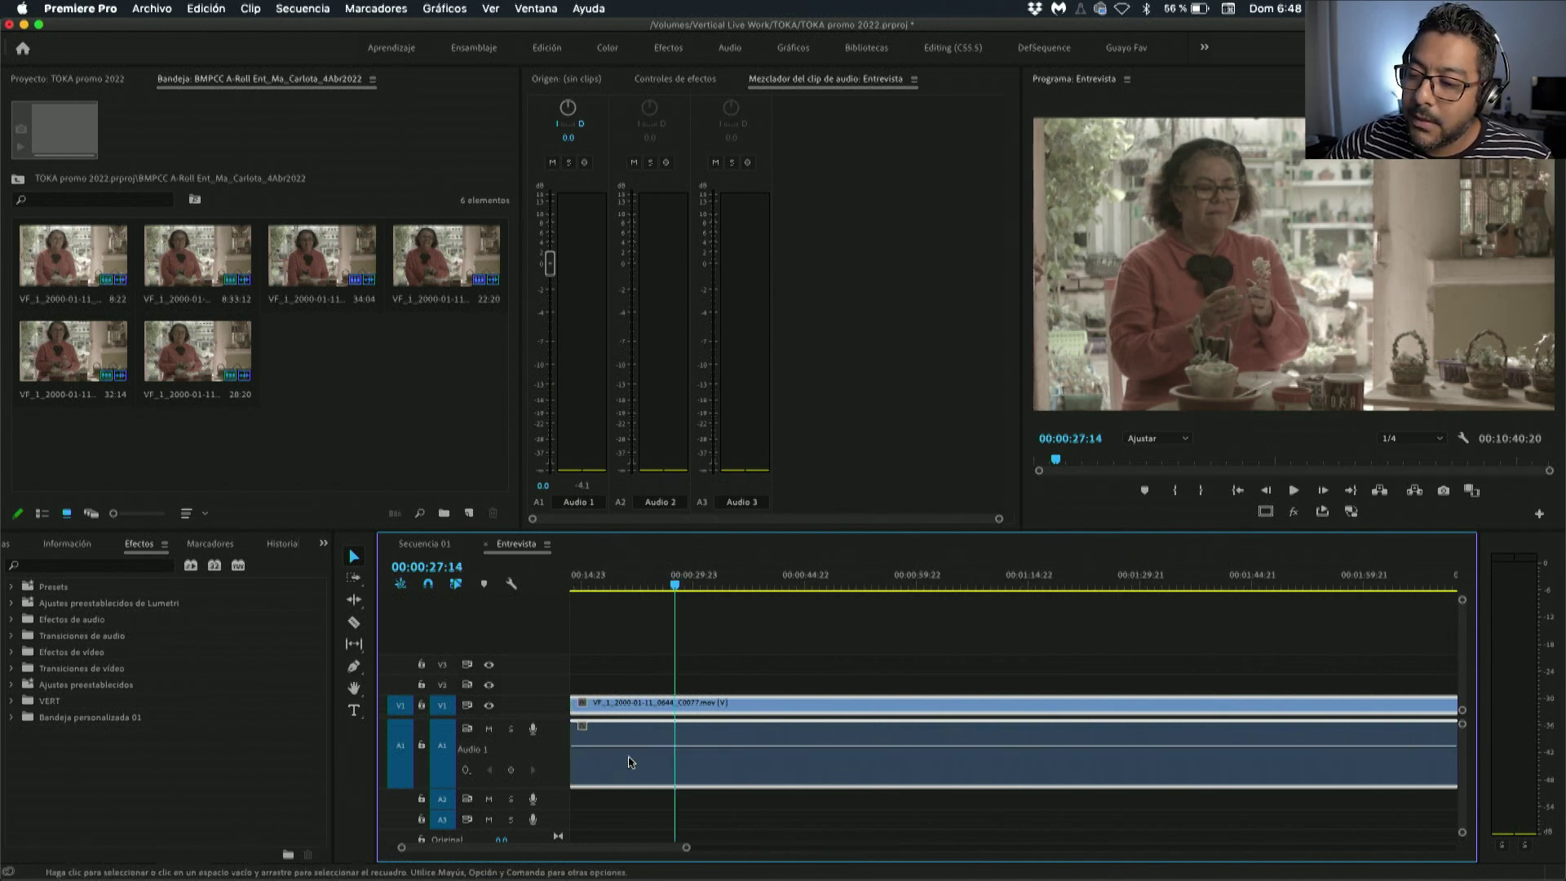
Replay around 22 seconds and set the playhead at 00:00:20:22.
{"action": "scroll", "coordinate": [630, 763], "scroll_direction": "up", "scroll_amount": 3}
{"action": "left_click", "coordinate": [633, 584]}
{"action": "key", "text": "space"}
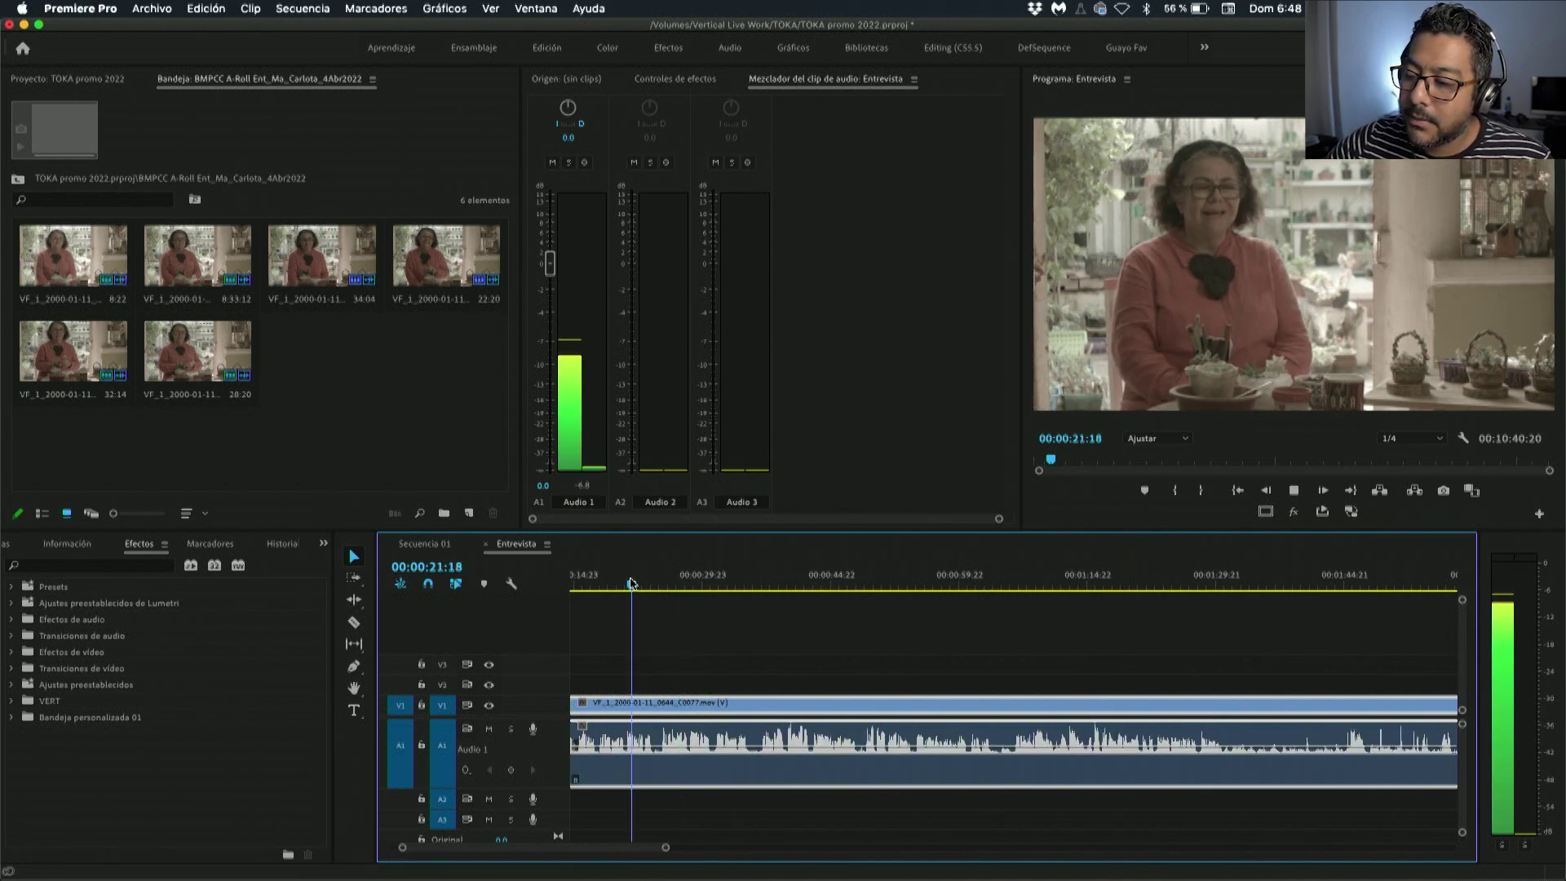
{"action": "key", "text": "space"}
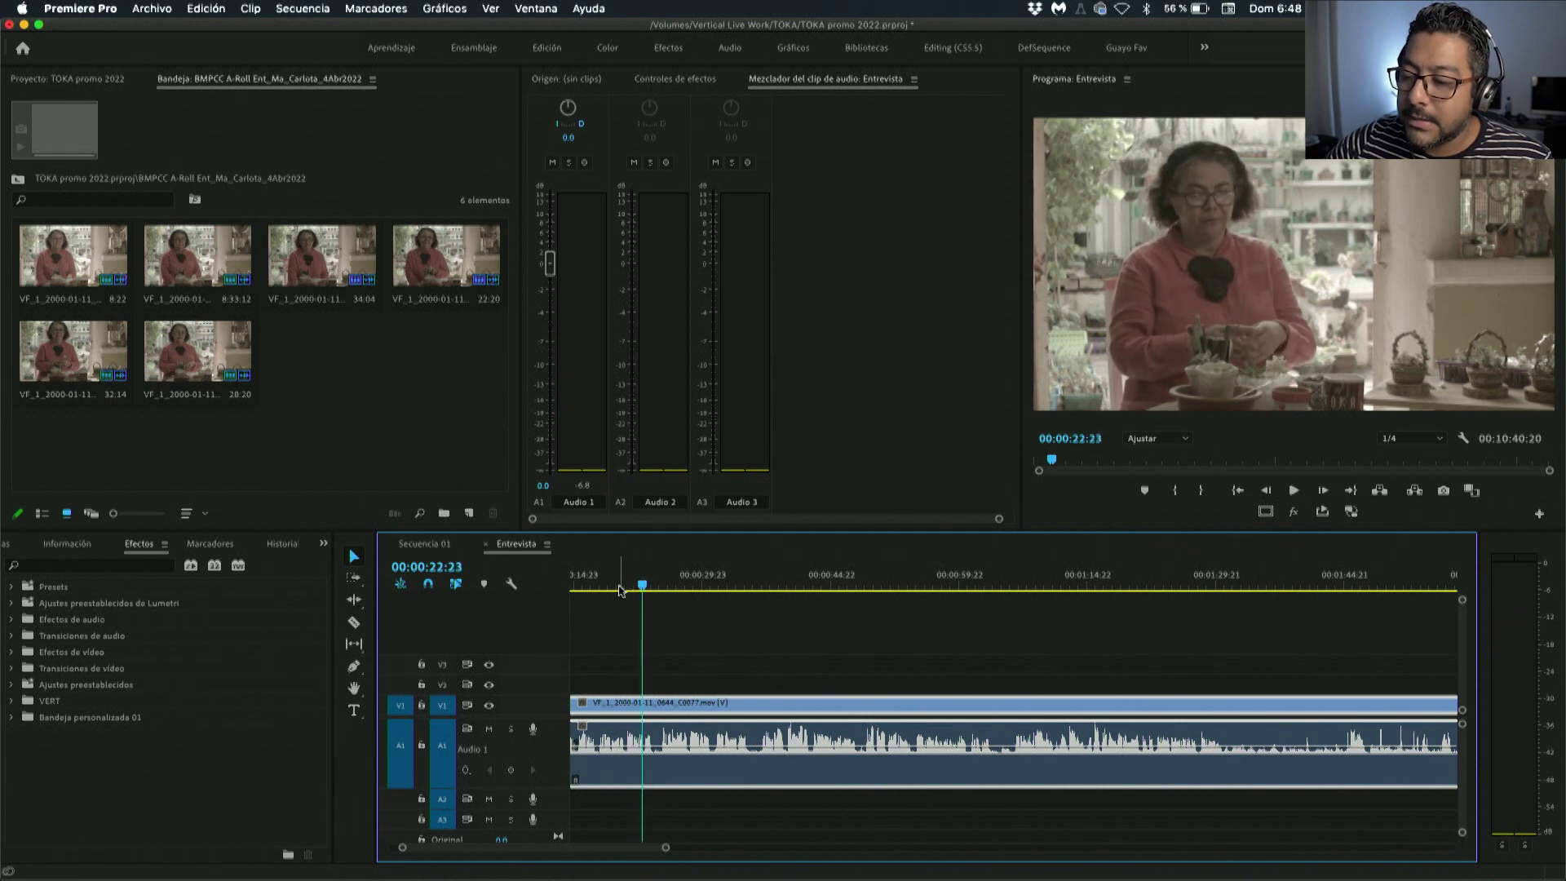
{"action": "left_click", "coordinate": [620, 589]}
{"action": "key", "text": "space"}
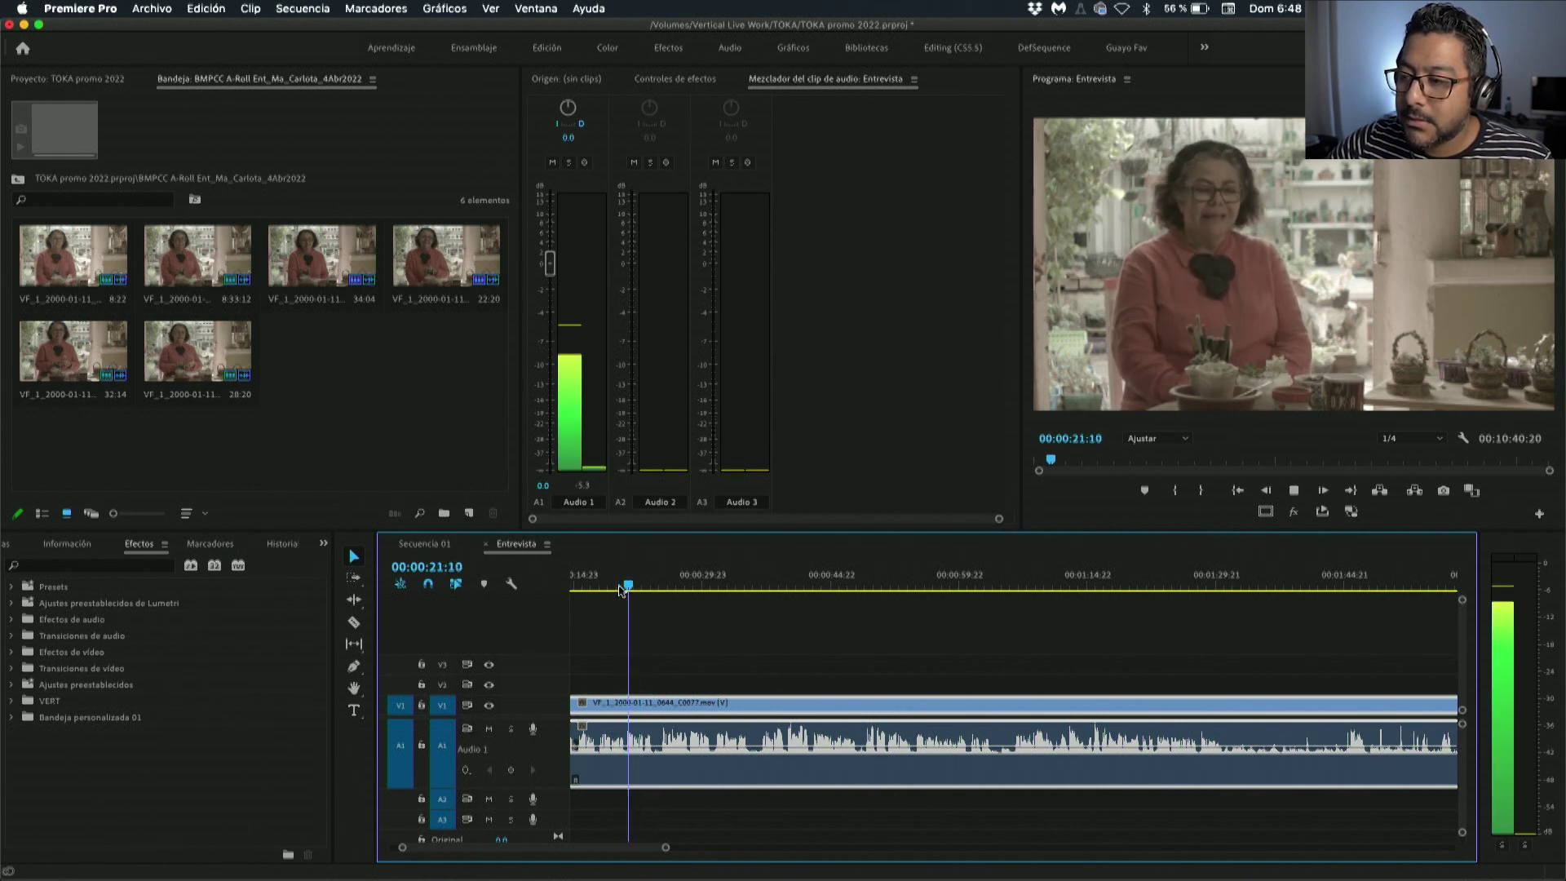
{"action": "key", "text": "space"}
{"action": "scroll", "coordinate": [612, 762], "scroll_direction": "up", "scroll_amount": 3}
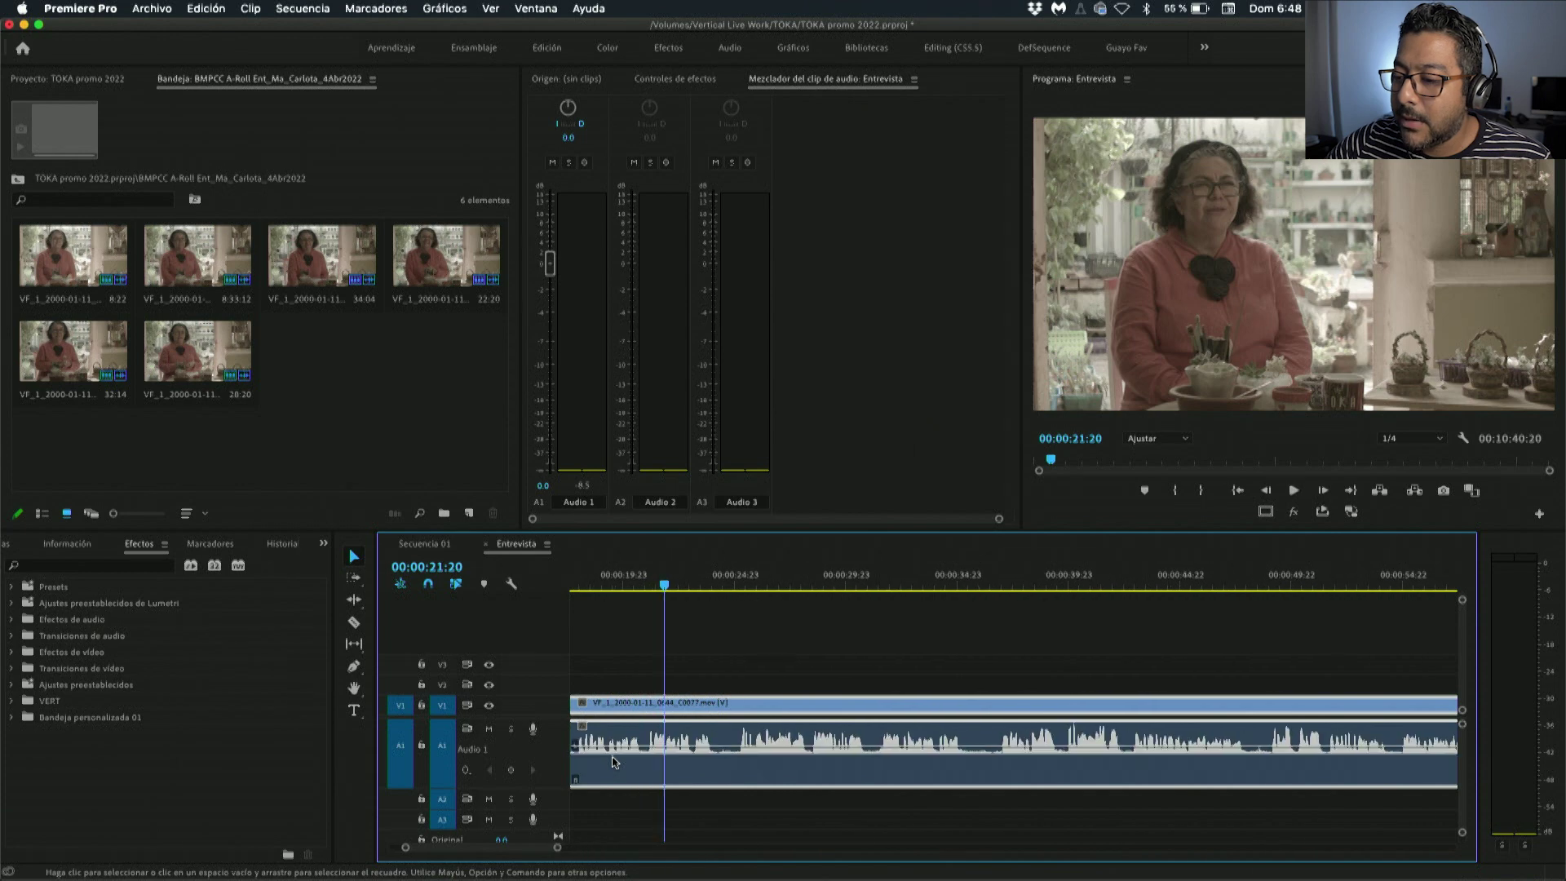
{"action": "scroll", "coordinate": [614, 757], "scroll_direction": "up", "scroll_amount": 5}
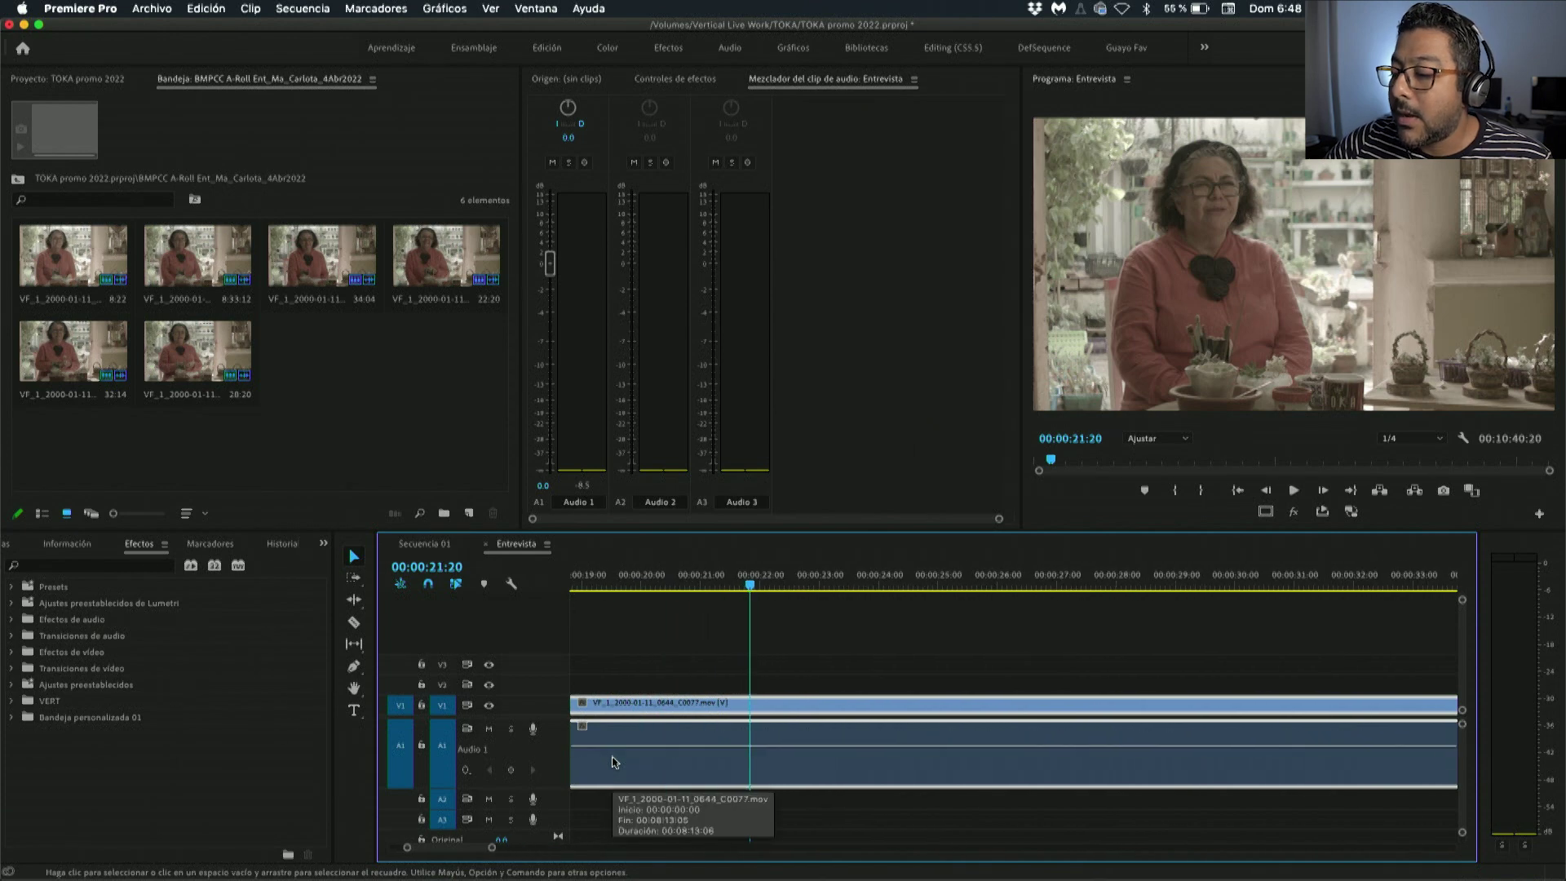
{"action": "left_click", "coordinate": [703, 585]}
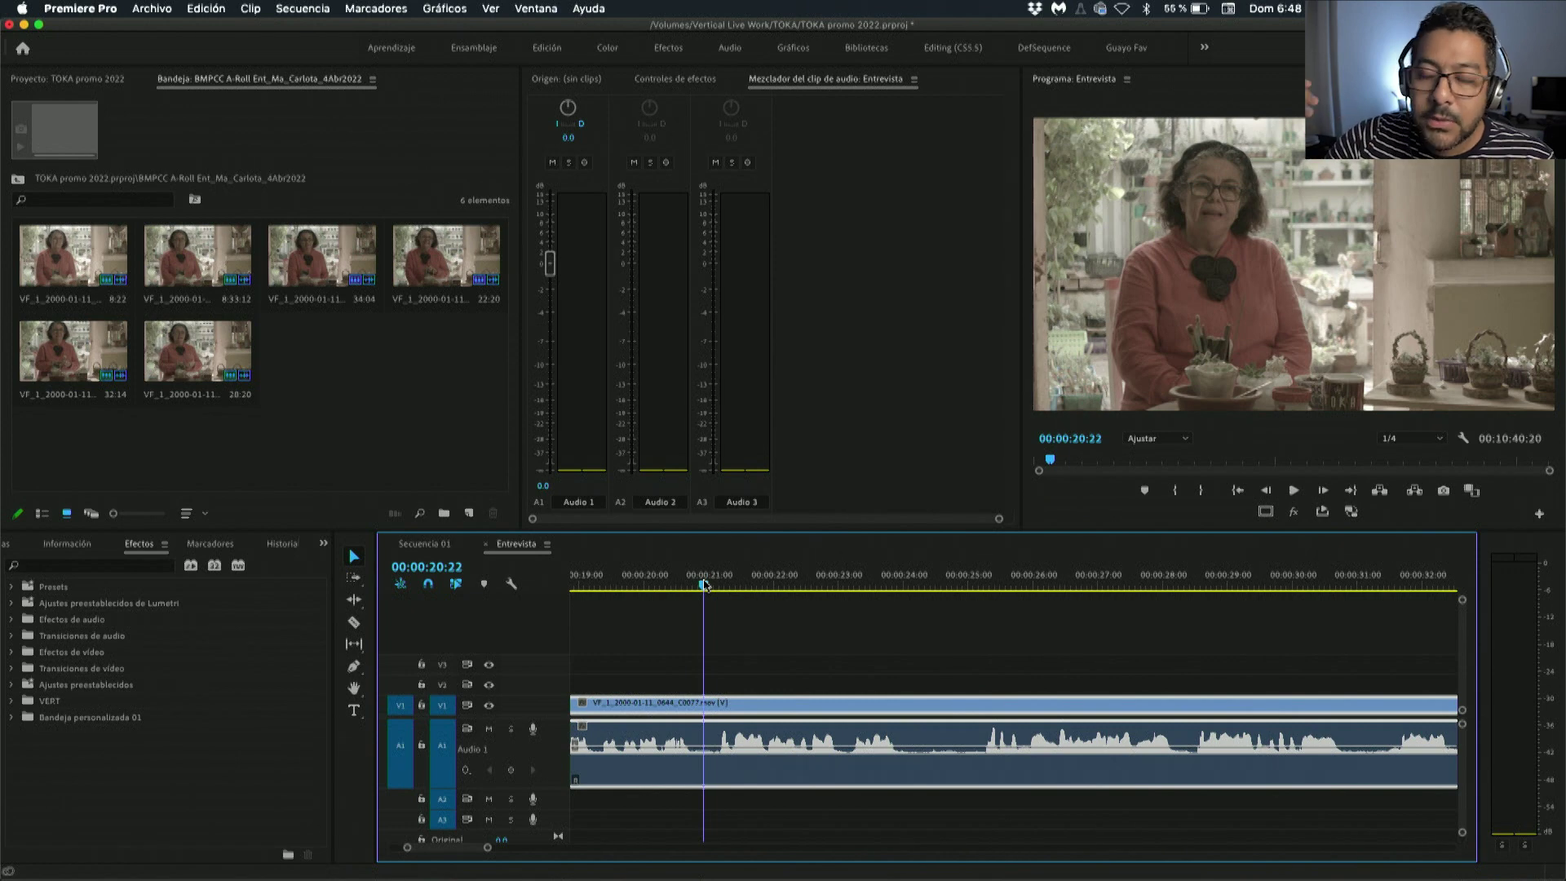
Cut the interview with the Razor tool at 00:00:20:22 and replay across the cut.
{"action": "key", "text": "c"}
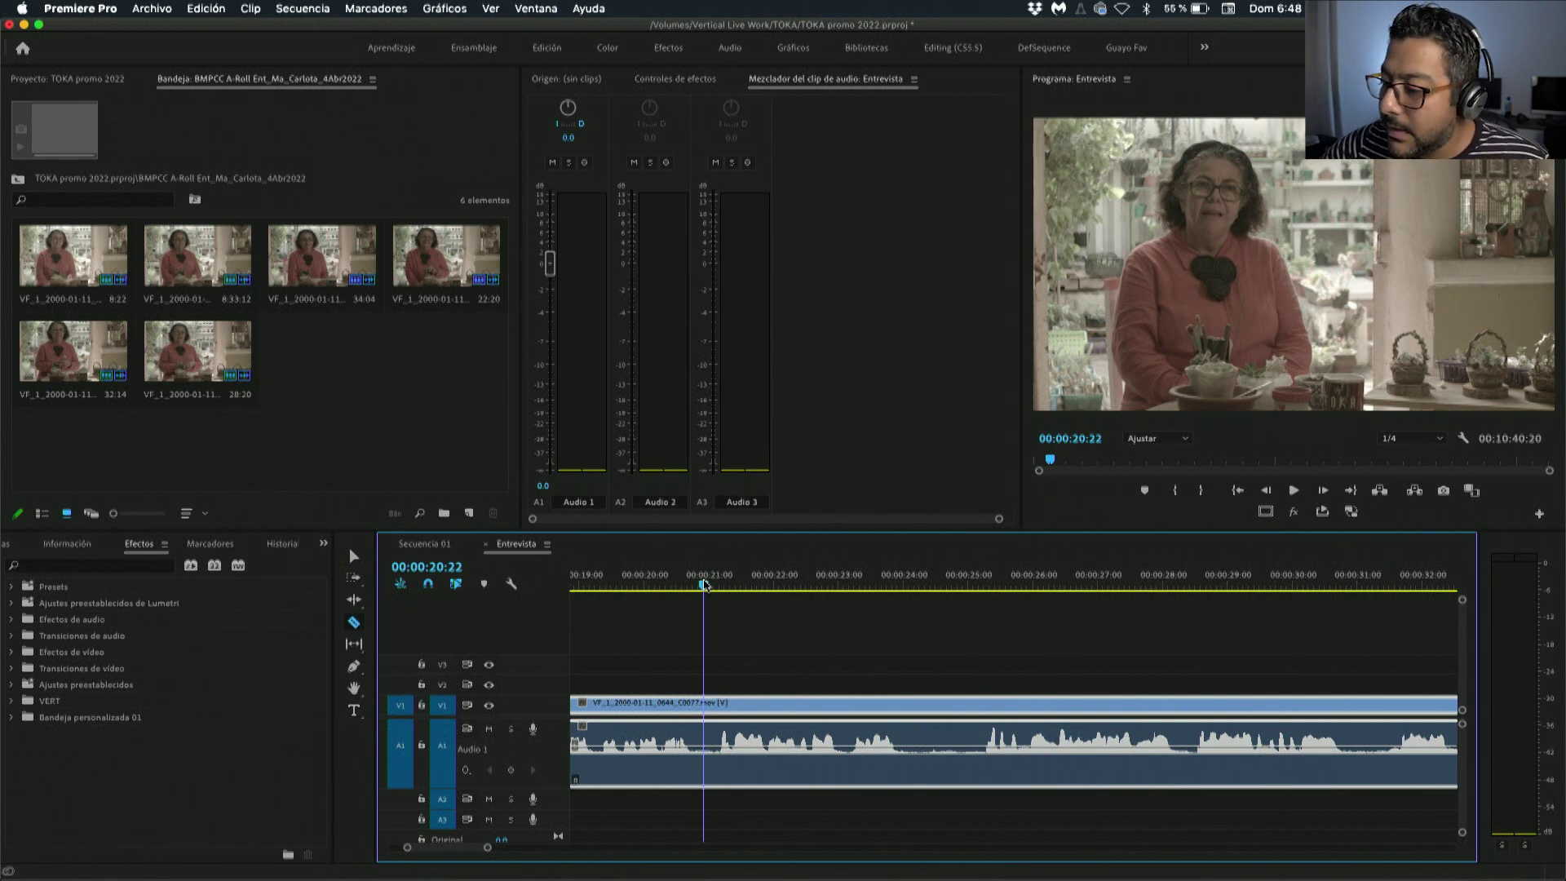
{"action": "left_click", "coordinate": [711, 700]}
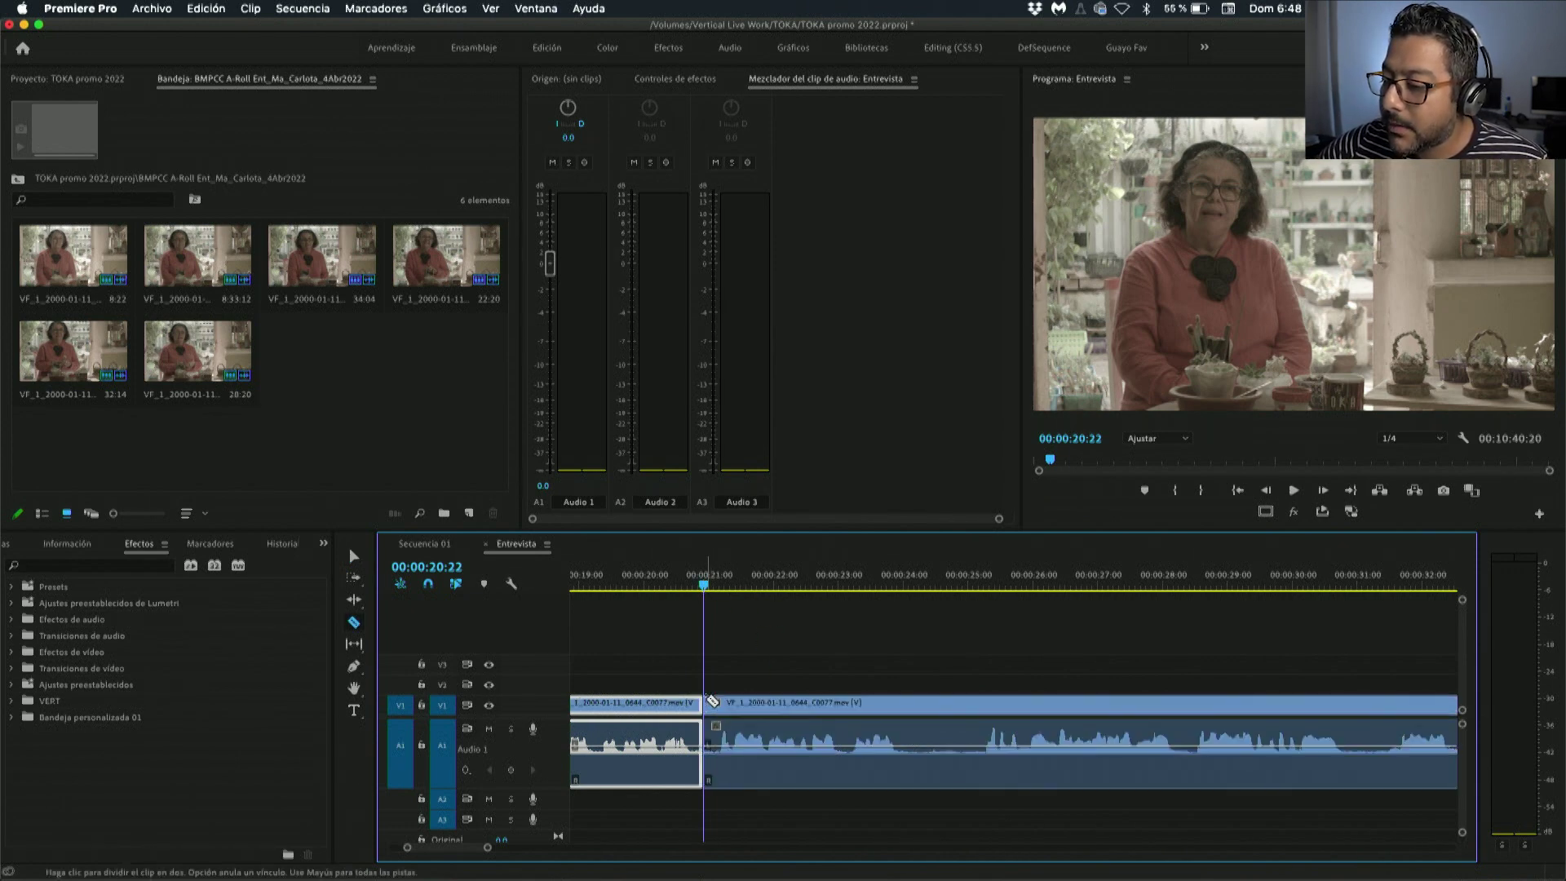
{"action": "key", "text": "space"}
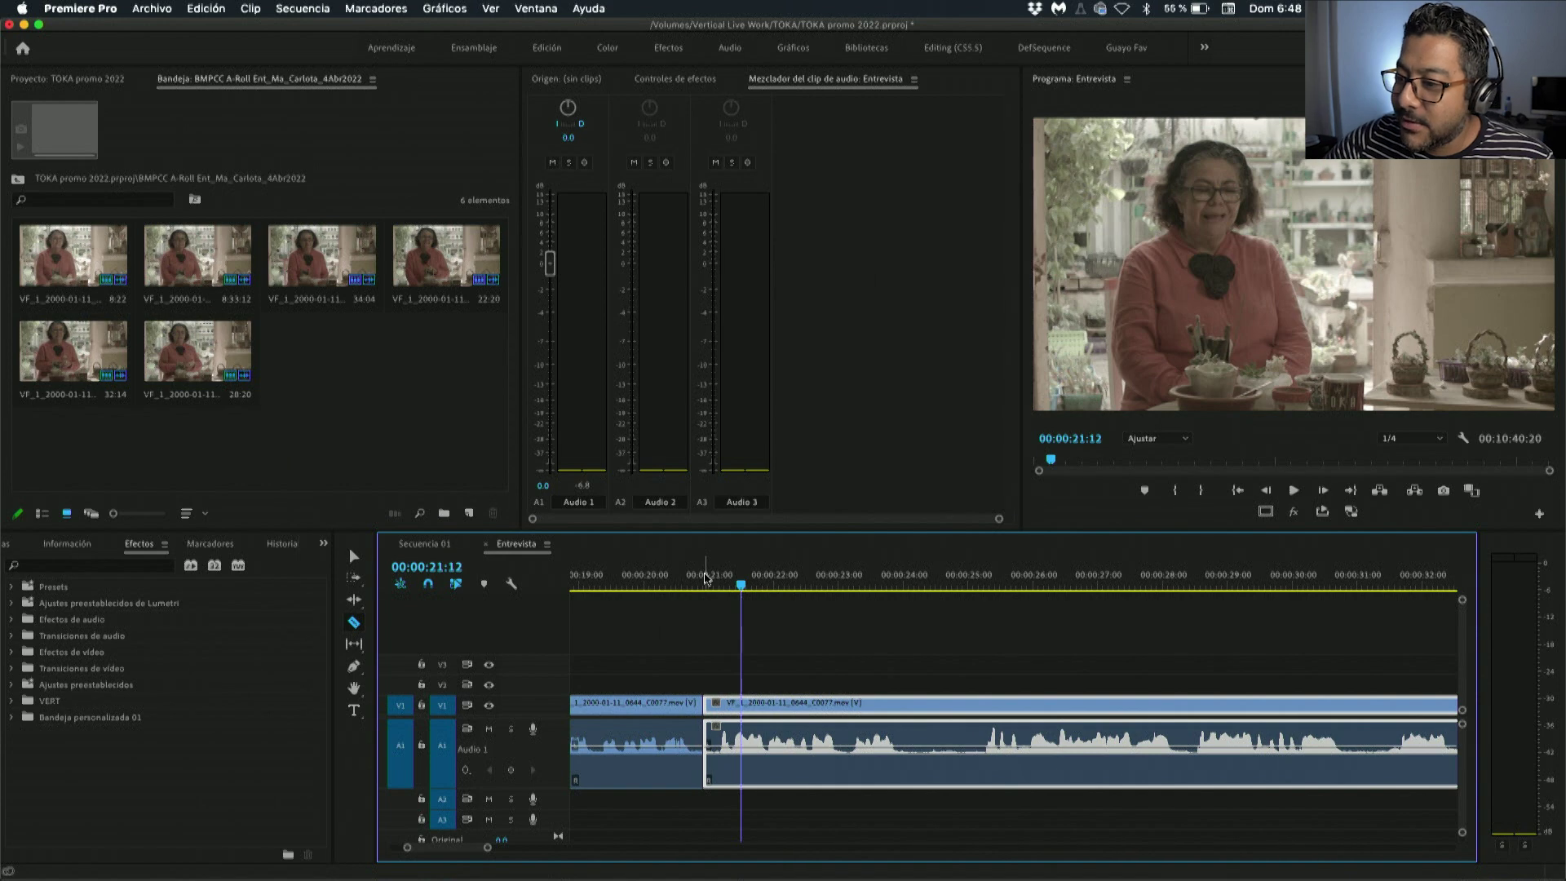
{"action": "left_click", "coordinate": [707, 575]}
{"action": "key", "text": "space"}
{"action": "left_click", "coordinate": [707, 576]}
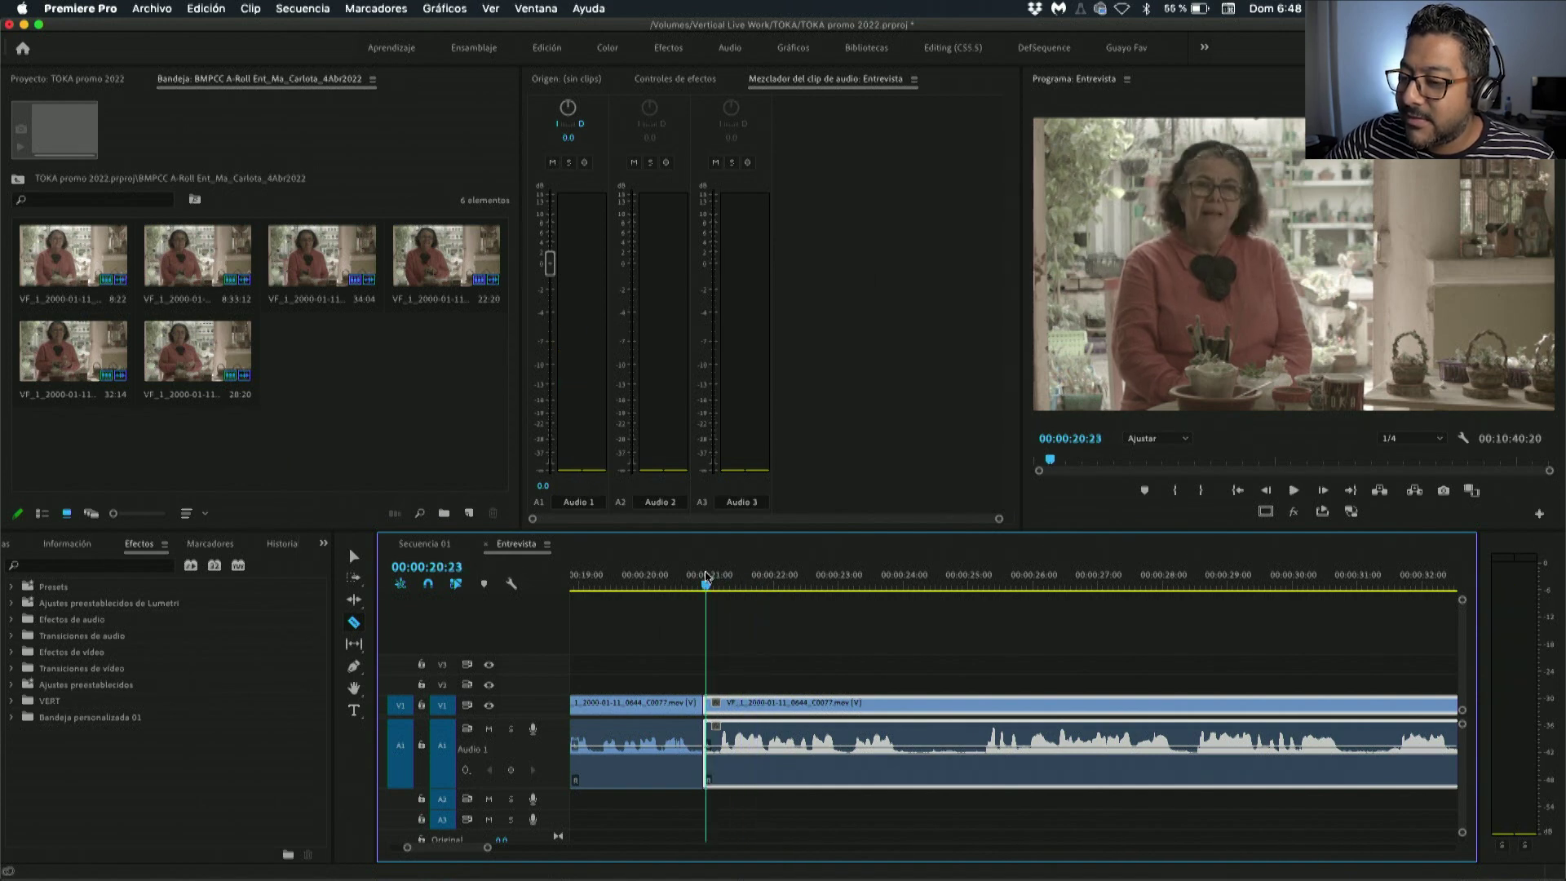
{"action": "key", "text": "space"}
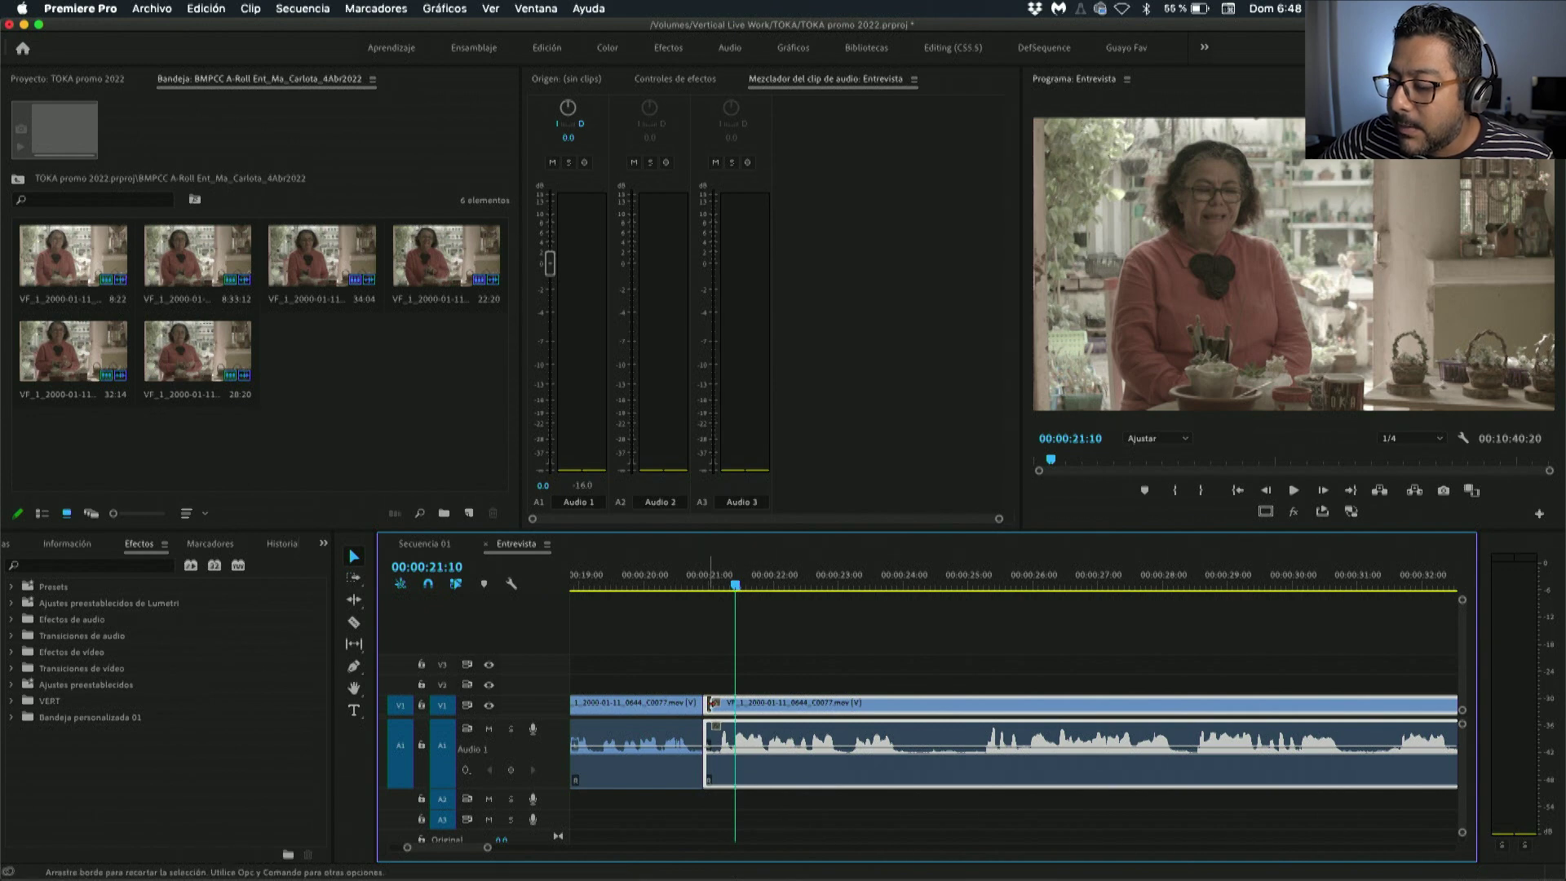
Trim the second clip's start and slide it left toward the first clip.
{"action": "left_click_drag", "start_coordinate": [706, 709], "coordinate": [734, 711]}
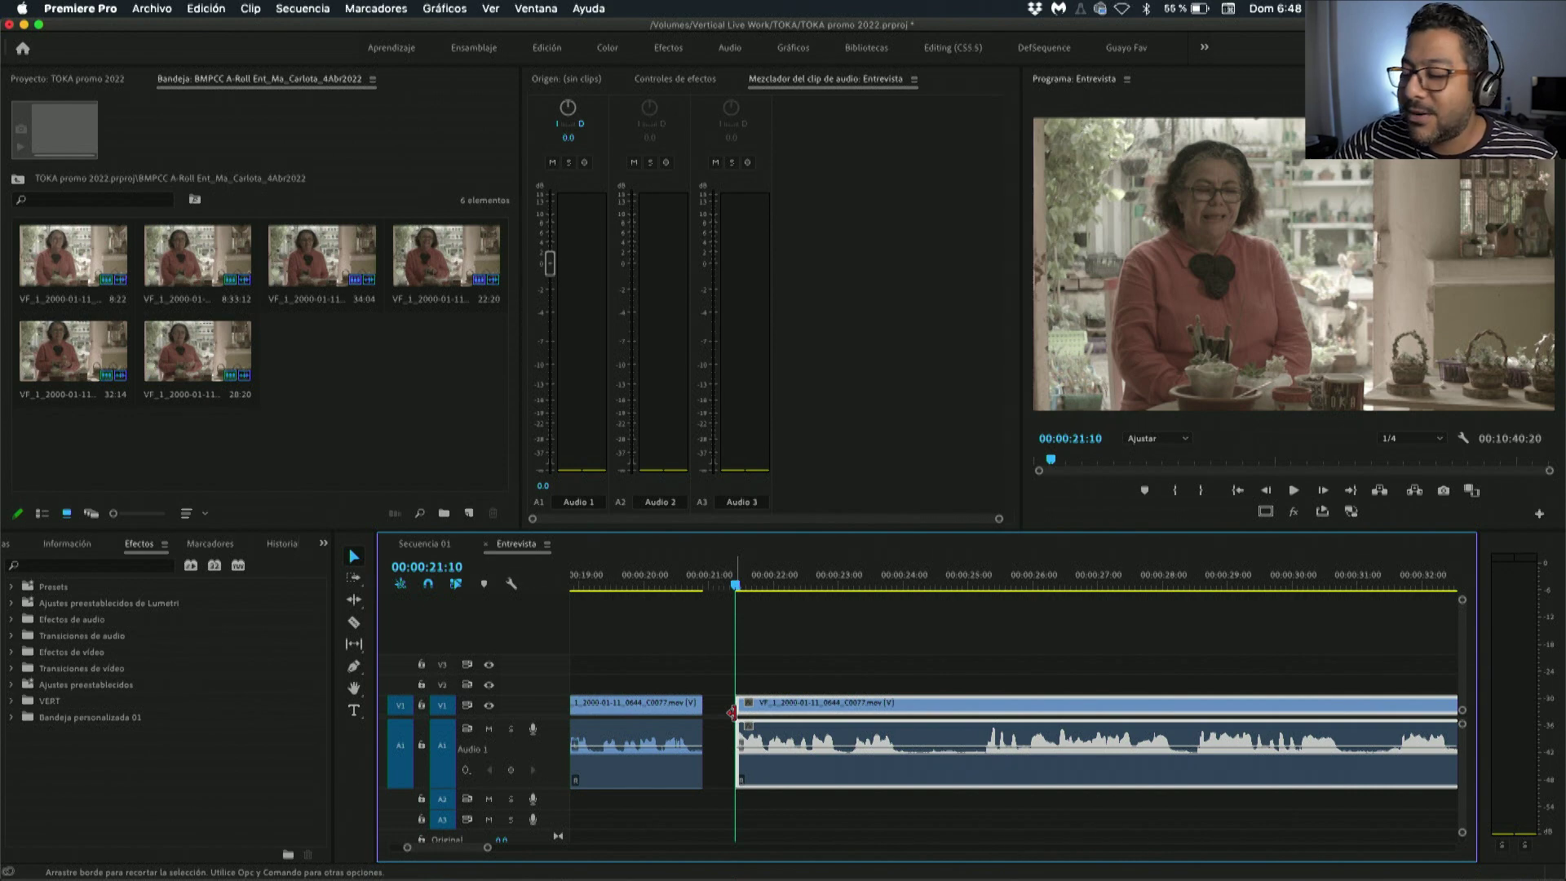
{"action": "left_click_drag", "start_coordinate": [795, 709], "coordinate": [761, 709]}
{"action": "left_click", "coordinate": [688, 581]}
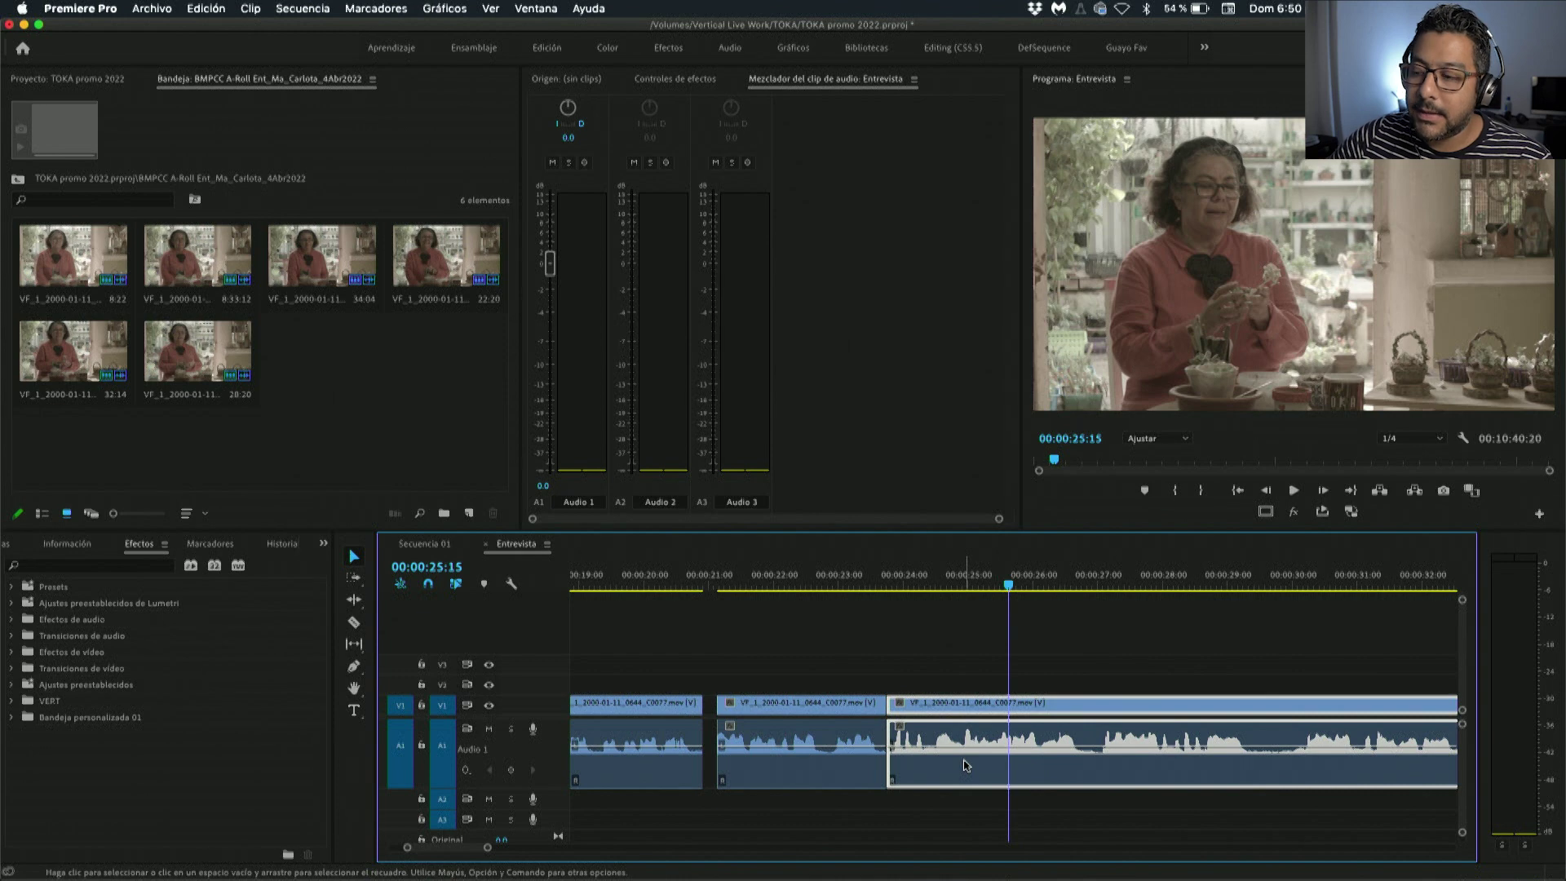
{"action": "left_click", "coordinate": [760, 587]}
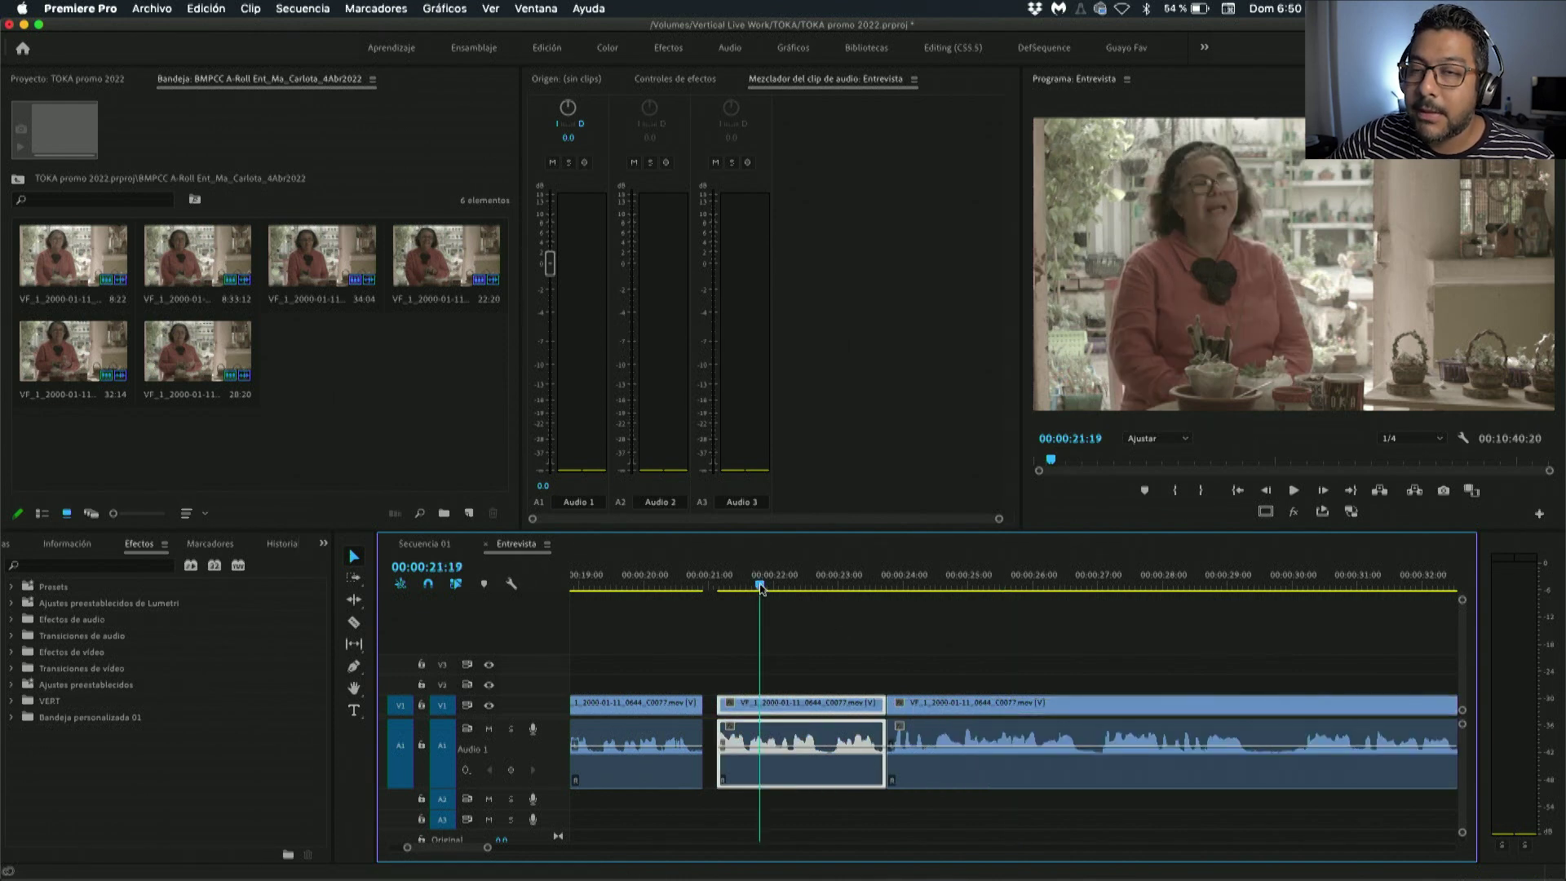
{"action": "left_click", "coordinate": [712, 586]}
{"action": "key", "text": "space"}
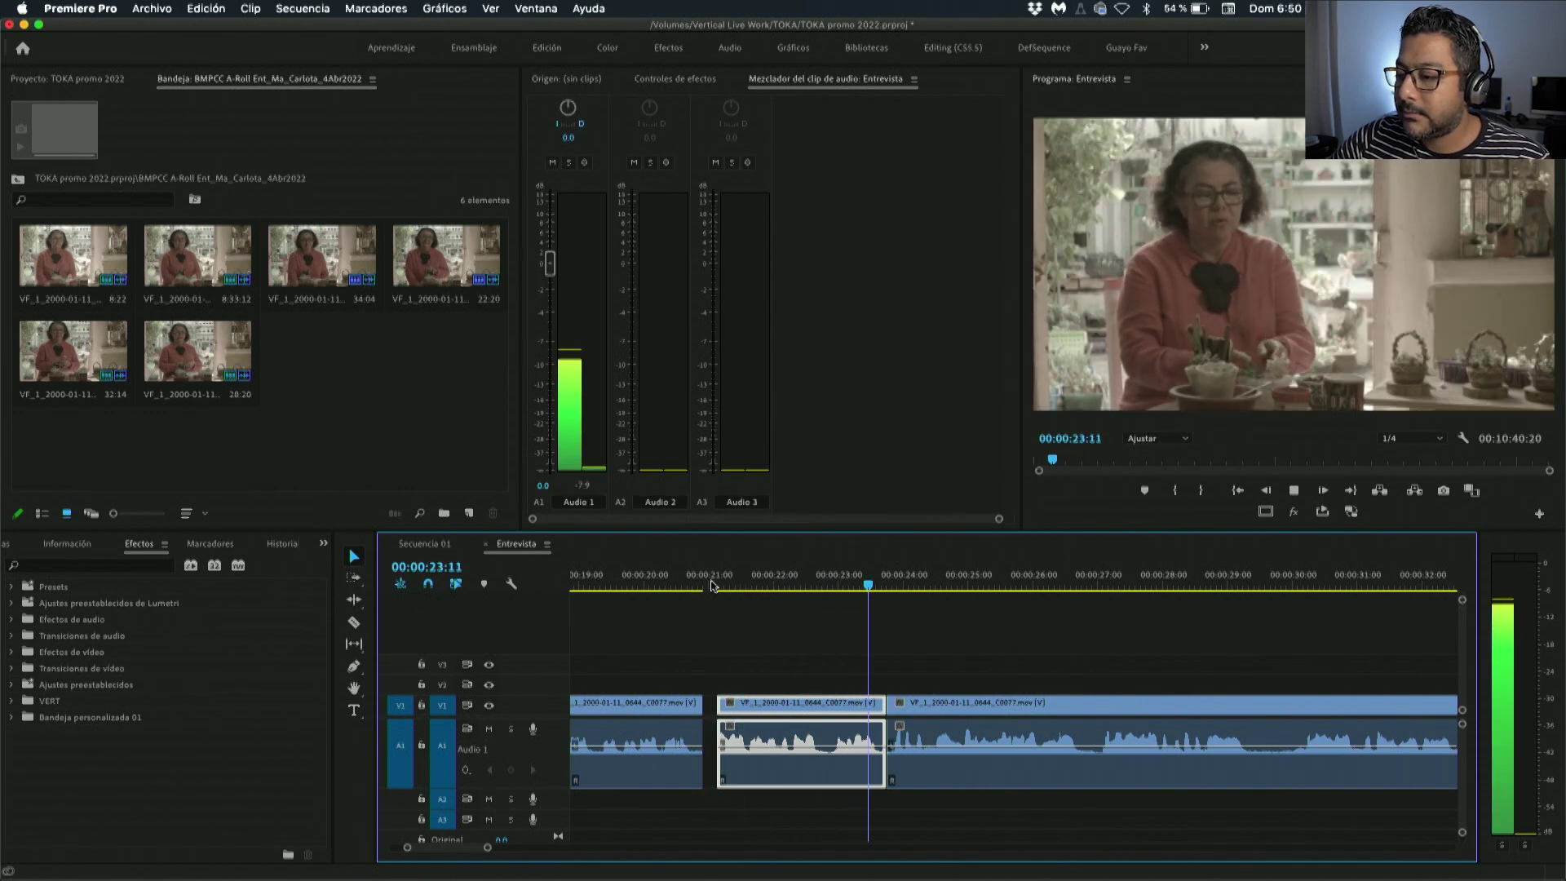
{"action": "key", "text": "space"}
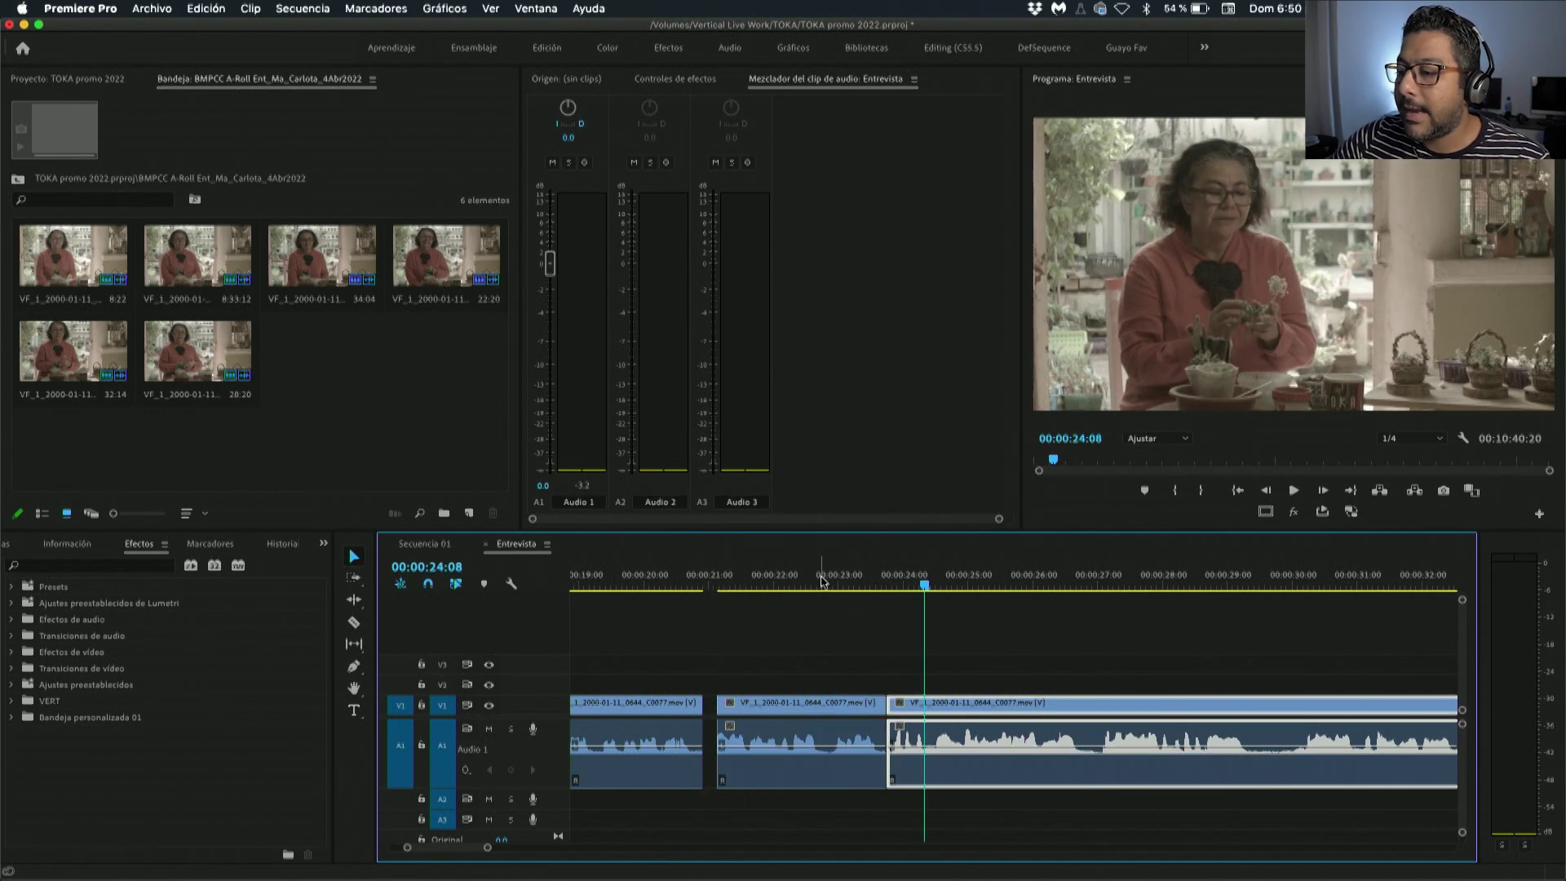
{"action": "left_click_drag", "start_coordinate": [828, 581], "coordinate": [792, 574]}
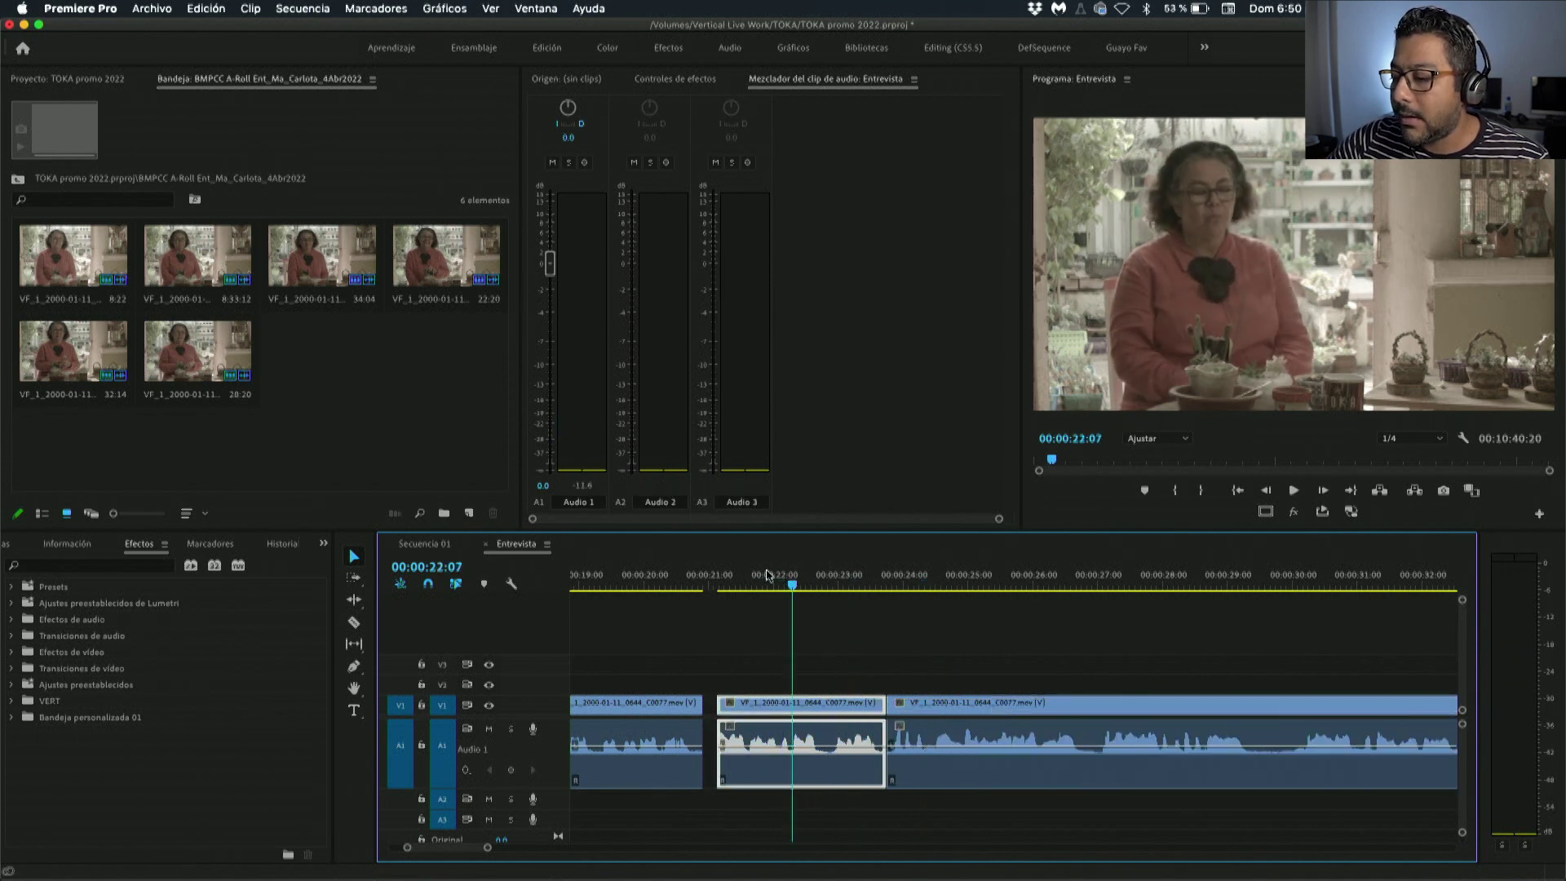
Cut at 00:00:22:07, trim the next piece's start with Alt+Q, and butt it against the previous clip.
{"action": "key", "text": "c"}
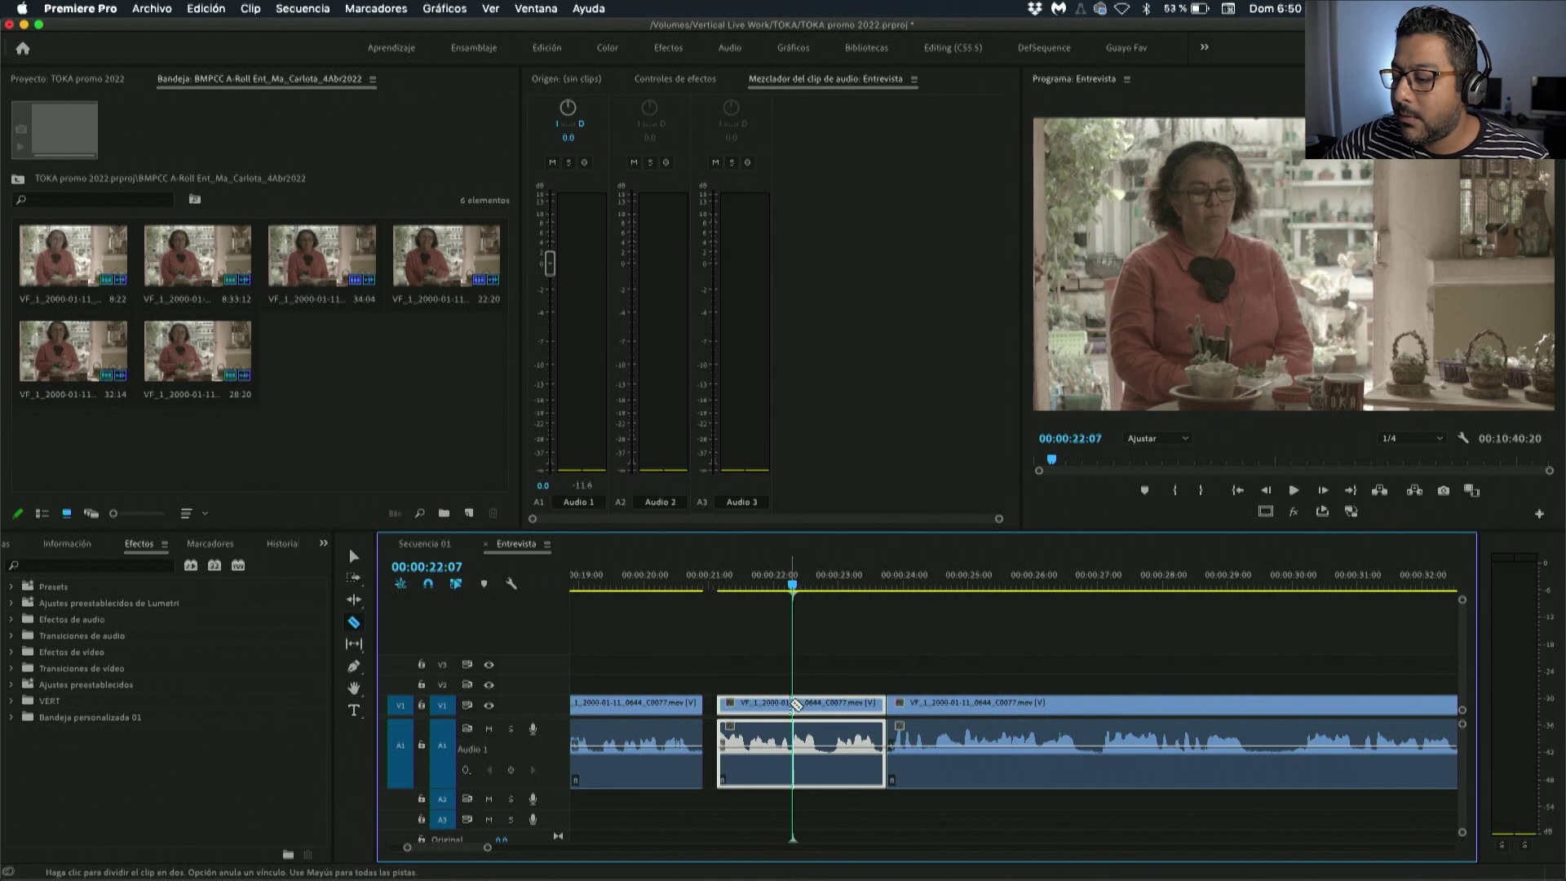
{"action": "left_click", "coordinate": [796, 703]}
{"action": "key", "text": "v"}
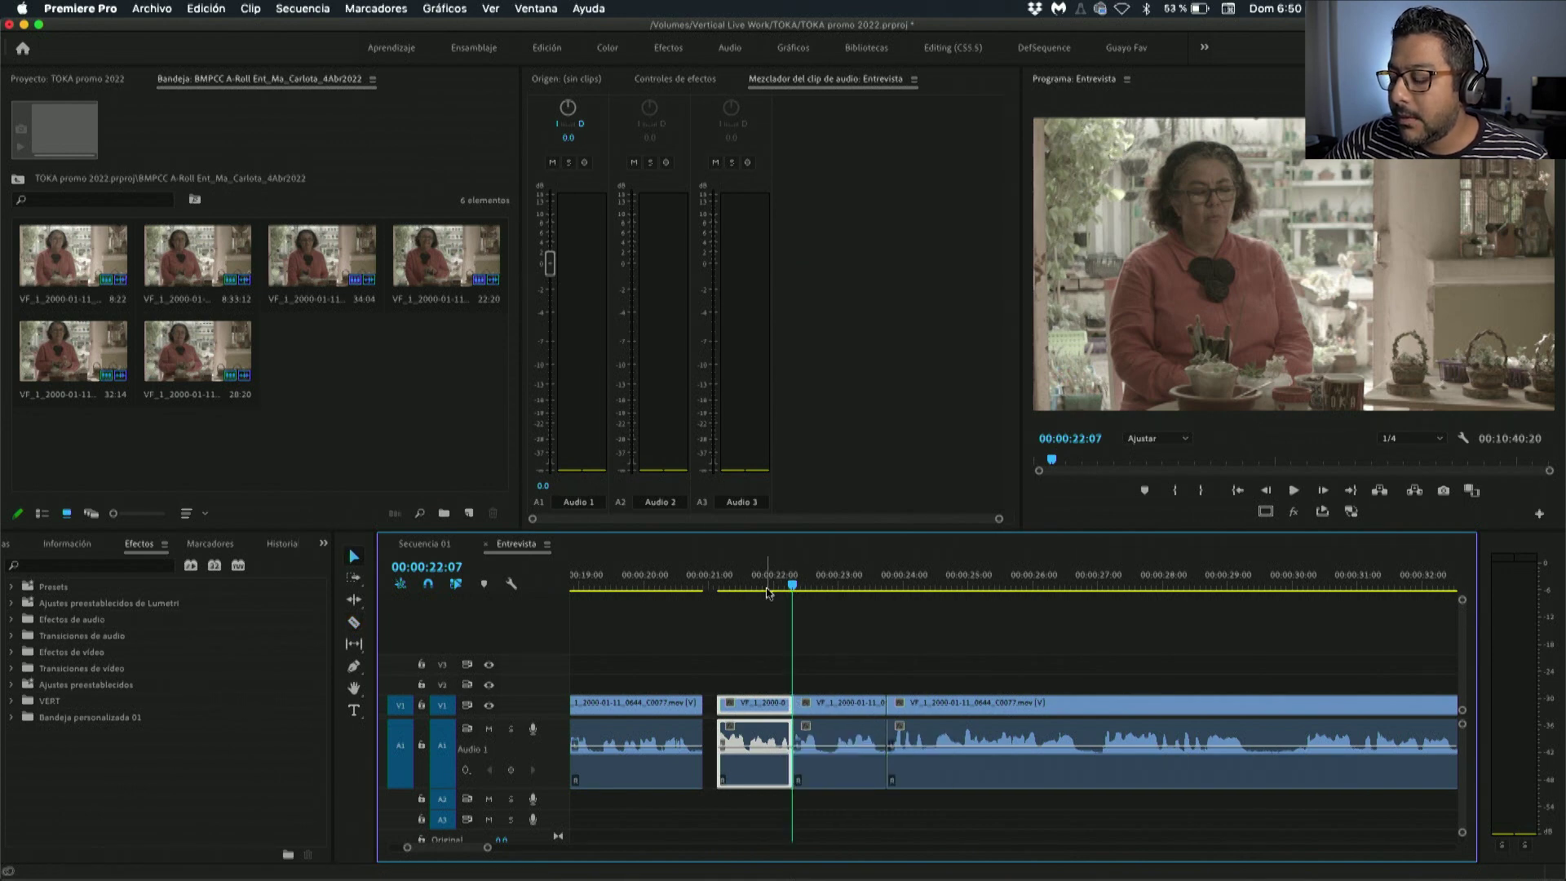
{"action": "key", "text": "space"}
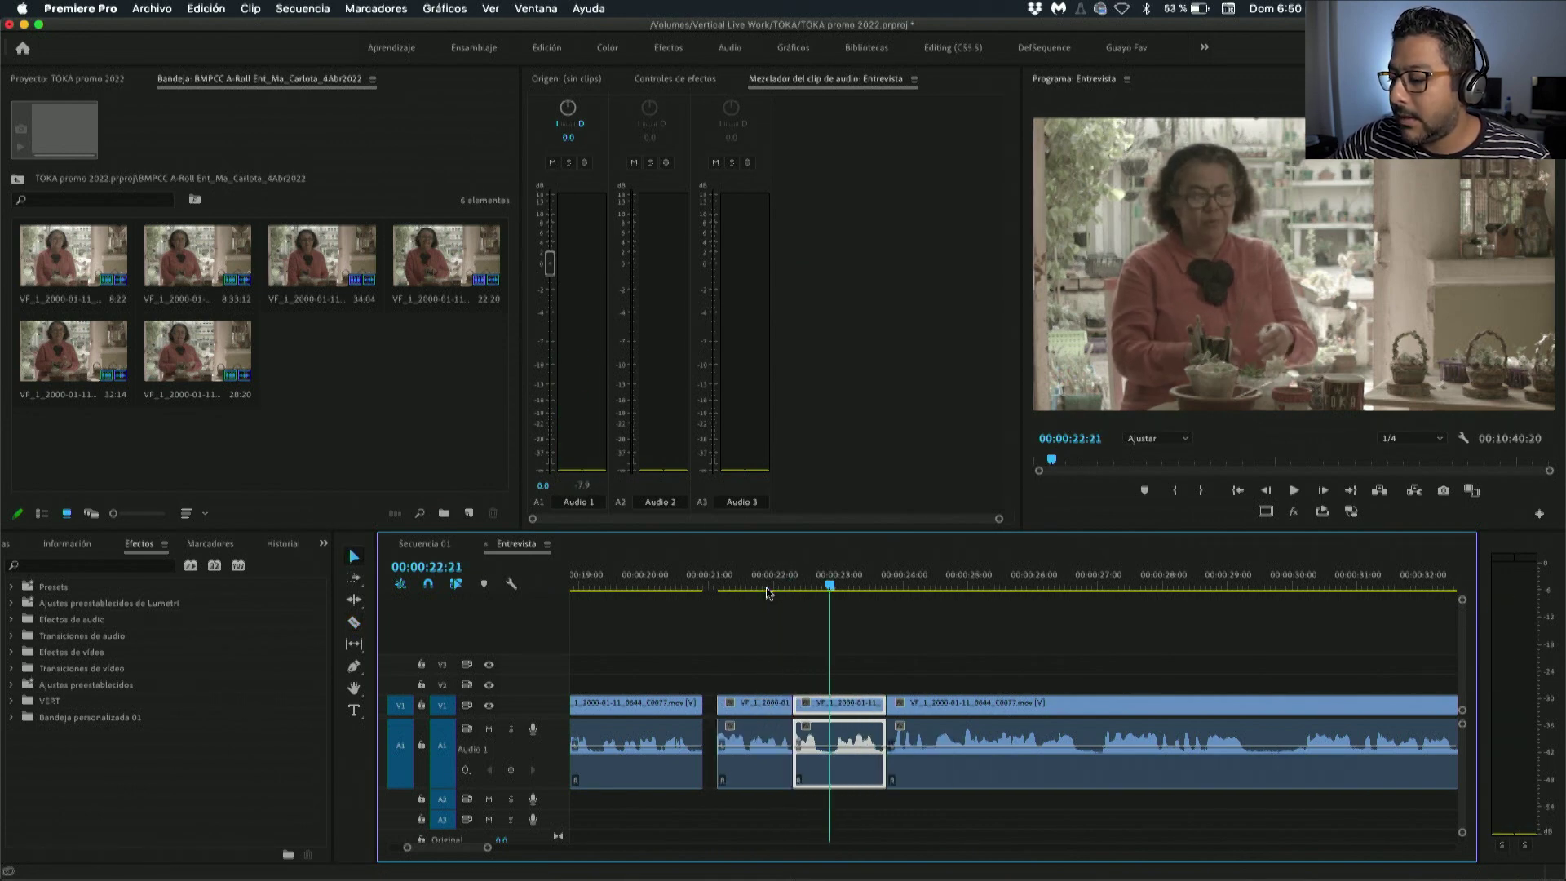
{"action": "left_click", "coordinate": [833, 580]}
{"action": "key", "text": "alt+q"}
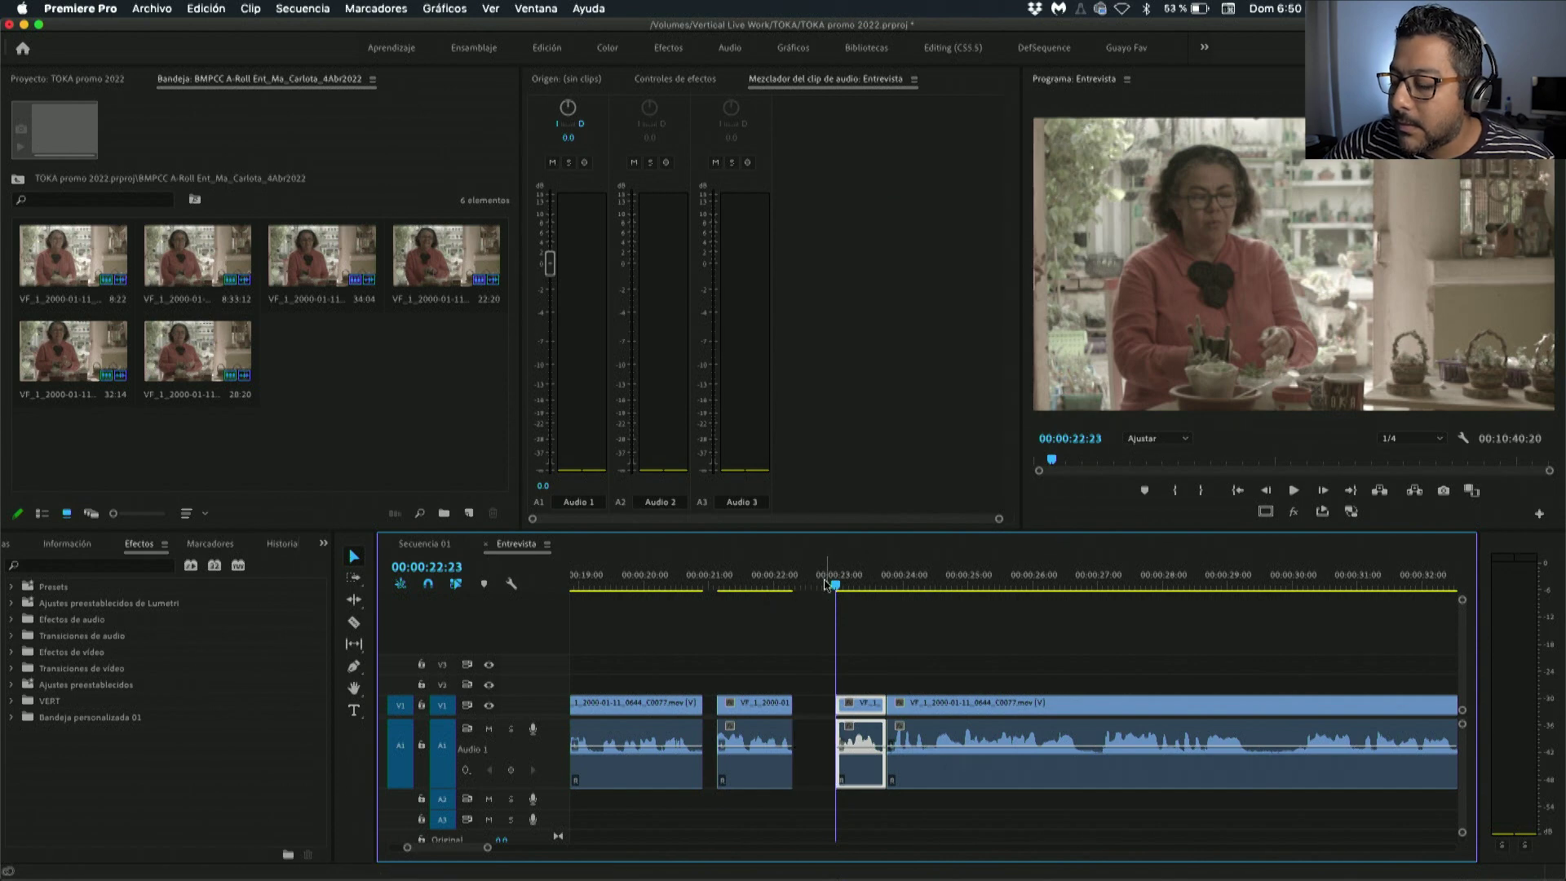
{"action": "key", "text": "space"}
{"action": "key", "text": "space"}
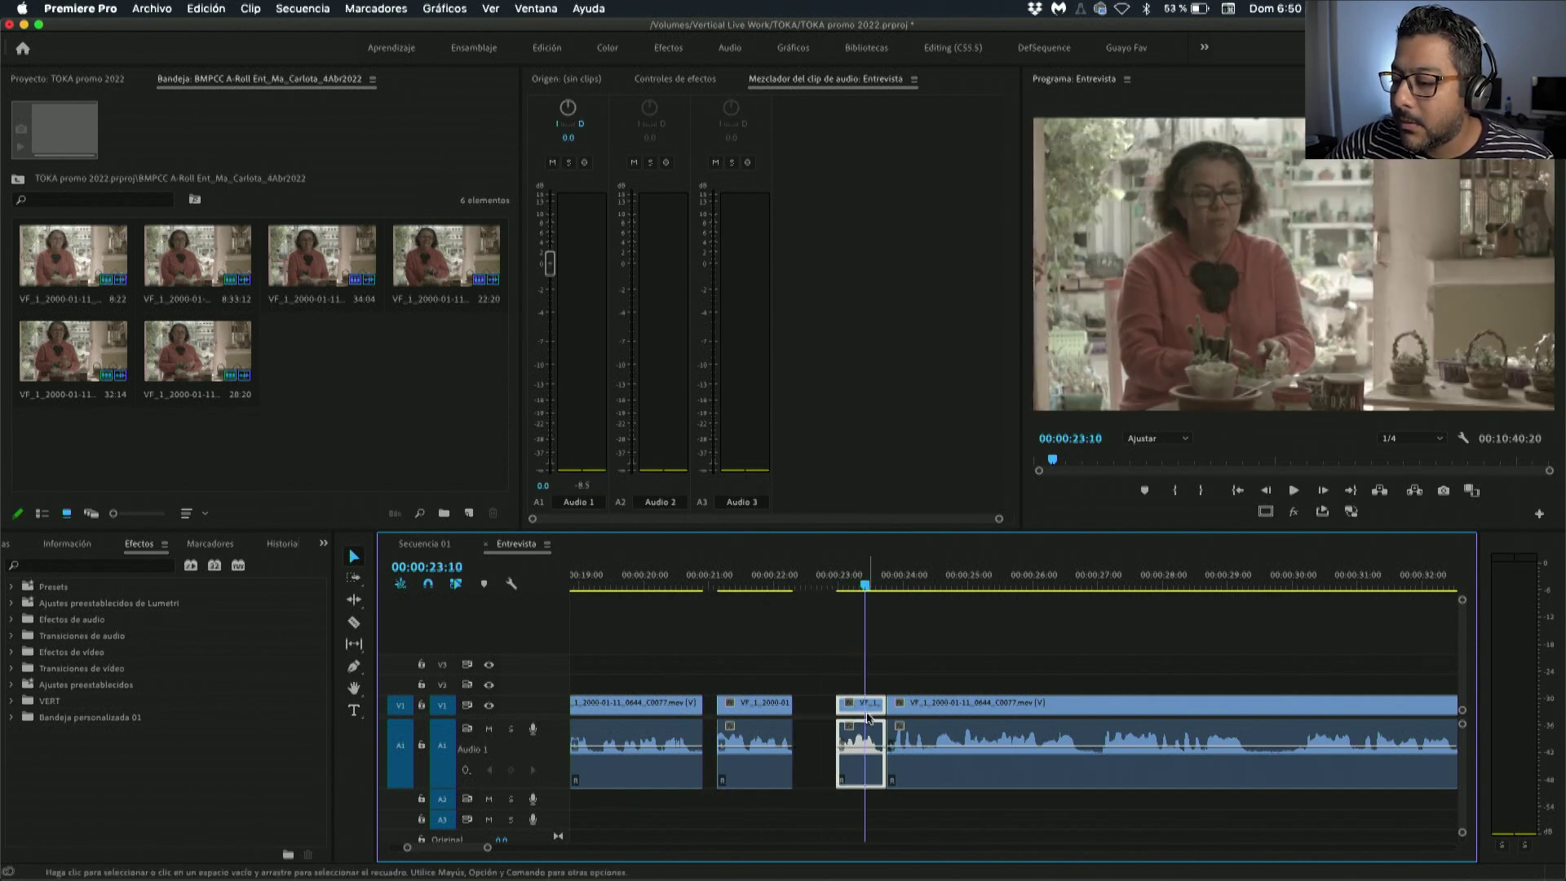
{"action": "left_click_drag", "start_coordinate": [871, 711], "coordinate": [827, 711]}
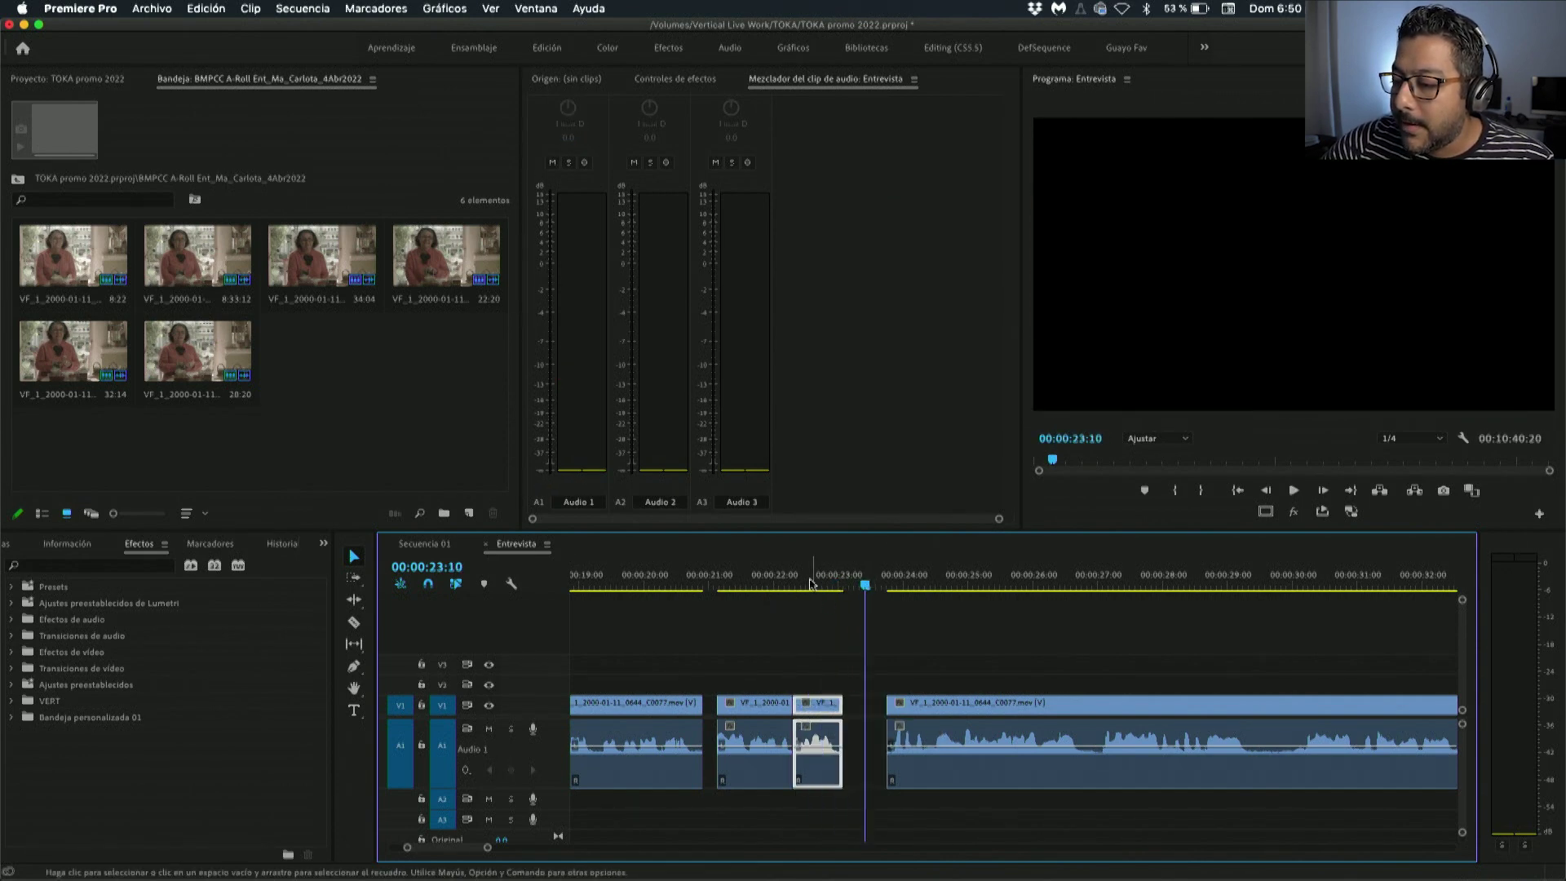
Replay the edited section around 00:00:21:16 and widen the Program monitor.
{"action": "left_click", "coordinate": [767, 578]}
{"action": "key", "text": "space"}
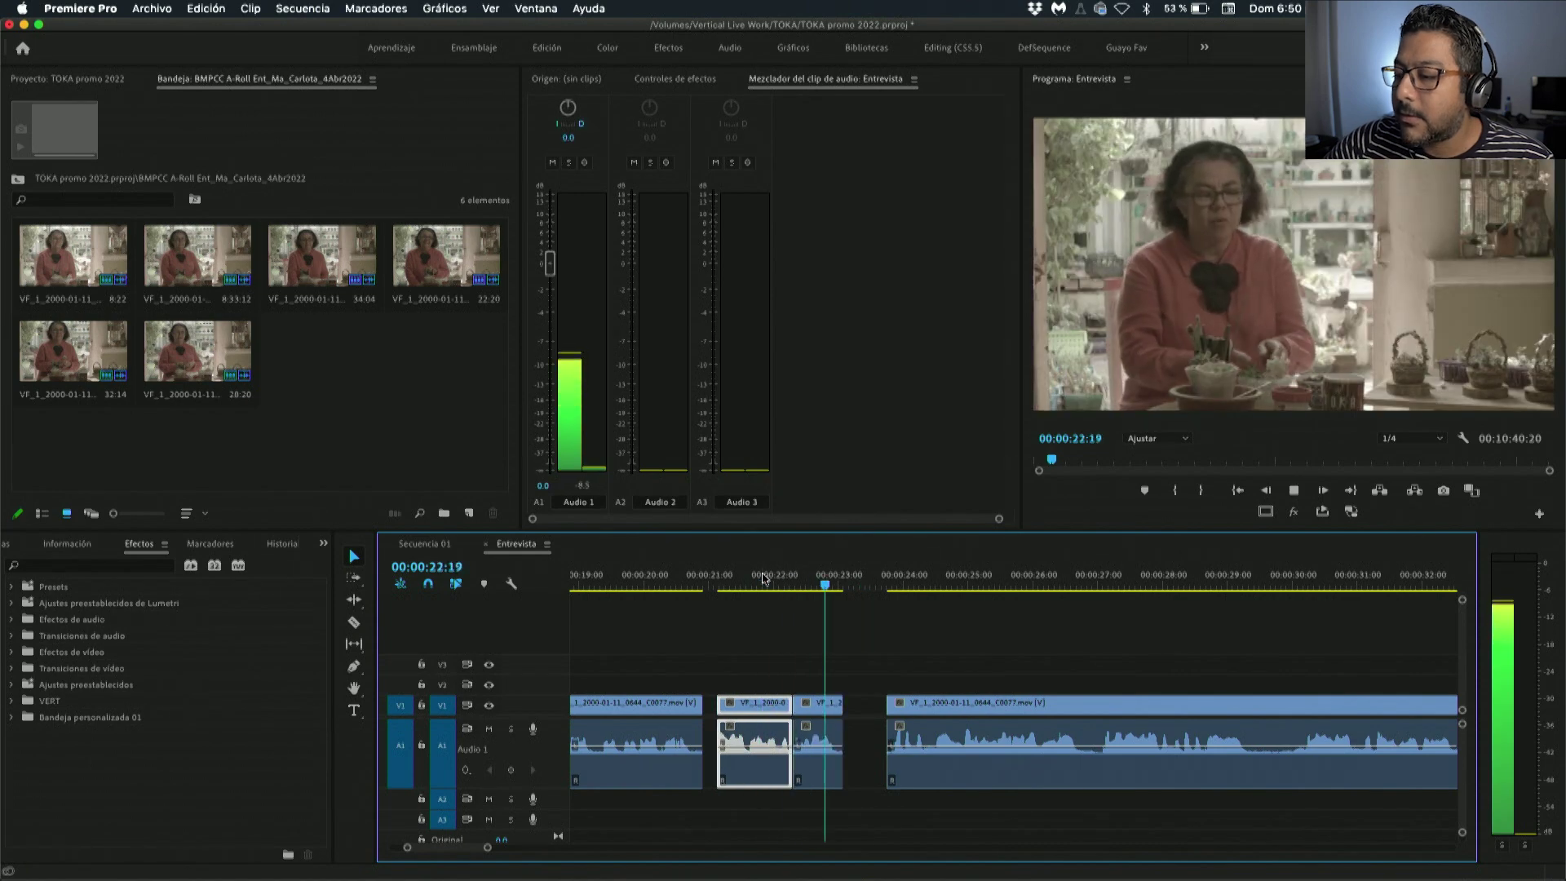
{"action": "key", "text": "space"}
{"action": "left_click", "coordinate": [752, 584]}
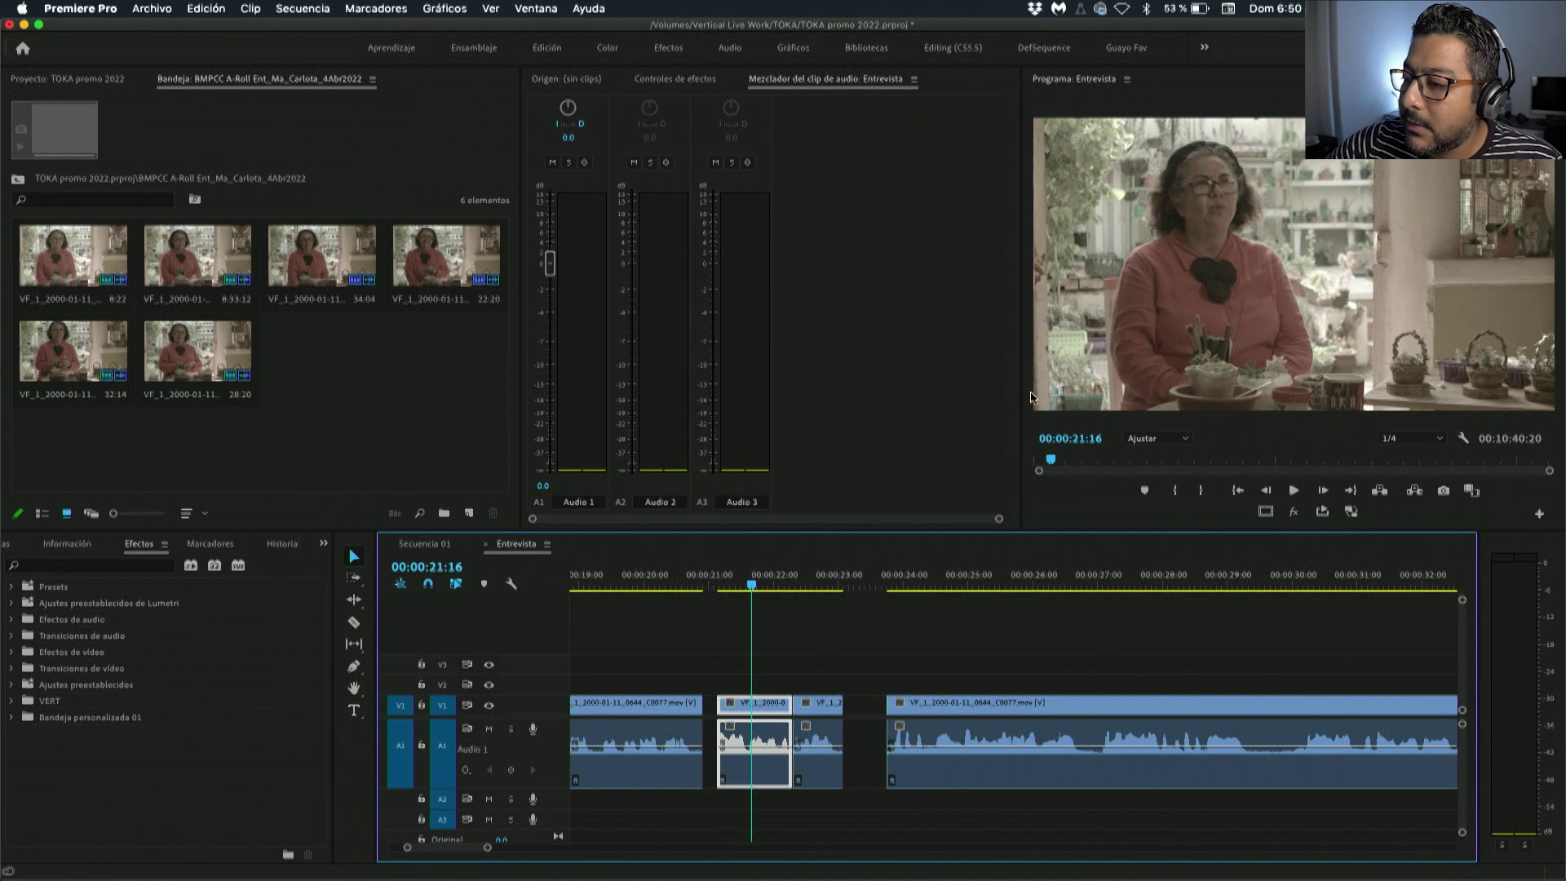
{"action": "left_click_drag", "start_coordinate": [1023, 394], "coordinate": [761, 420]}
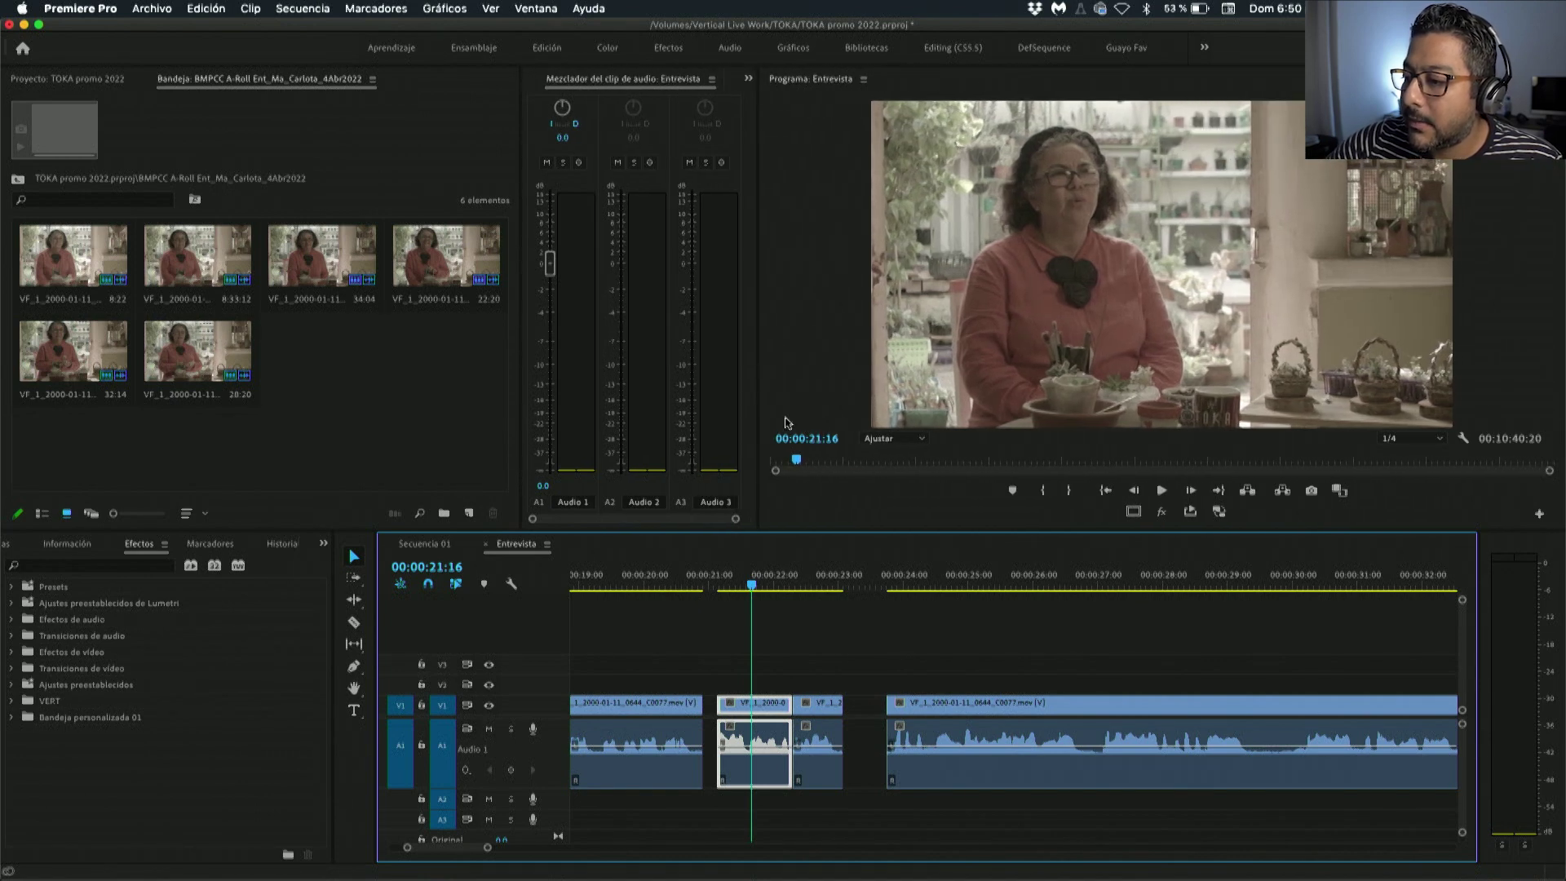
Enlarge the Program monitor, preview at 100% magnification, then return to Fit.
{"action": "left_click_drag", "start_coordinate": [857, 532], "coordinate": [859, 563]}
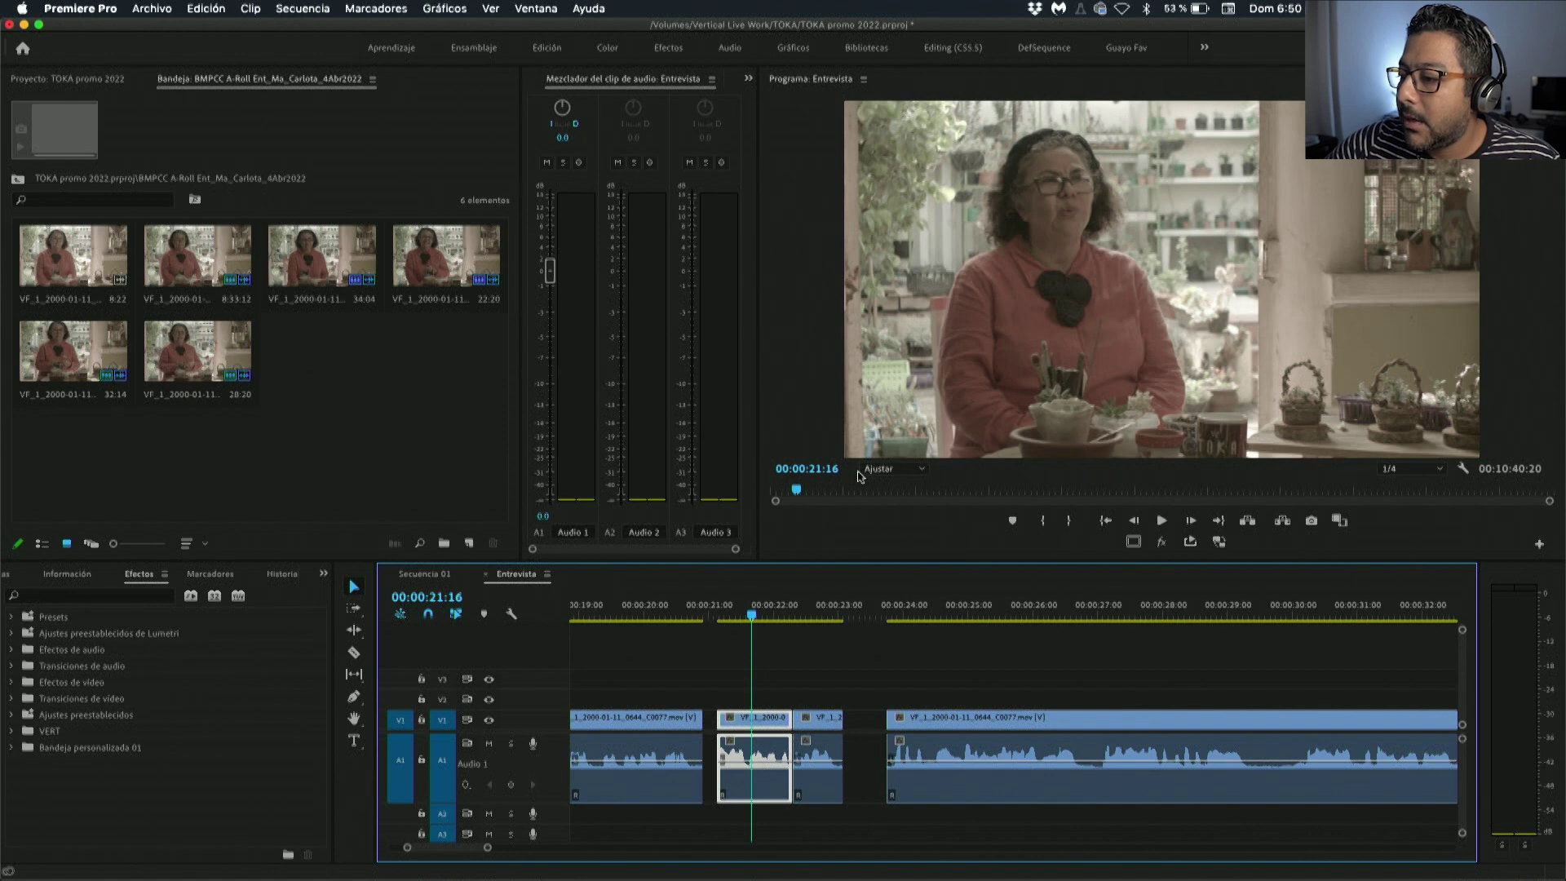
{"action": "left_click", "coordinate": [893, 469]}
{"action": "left_click", "coordinate": [895, 584]}
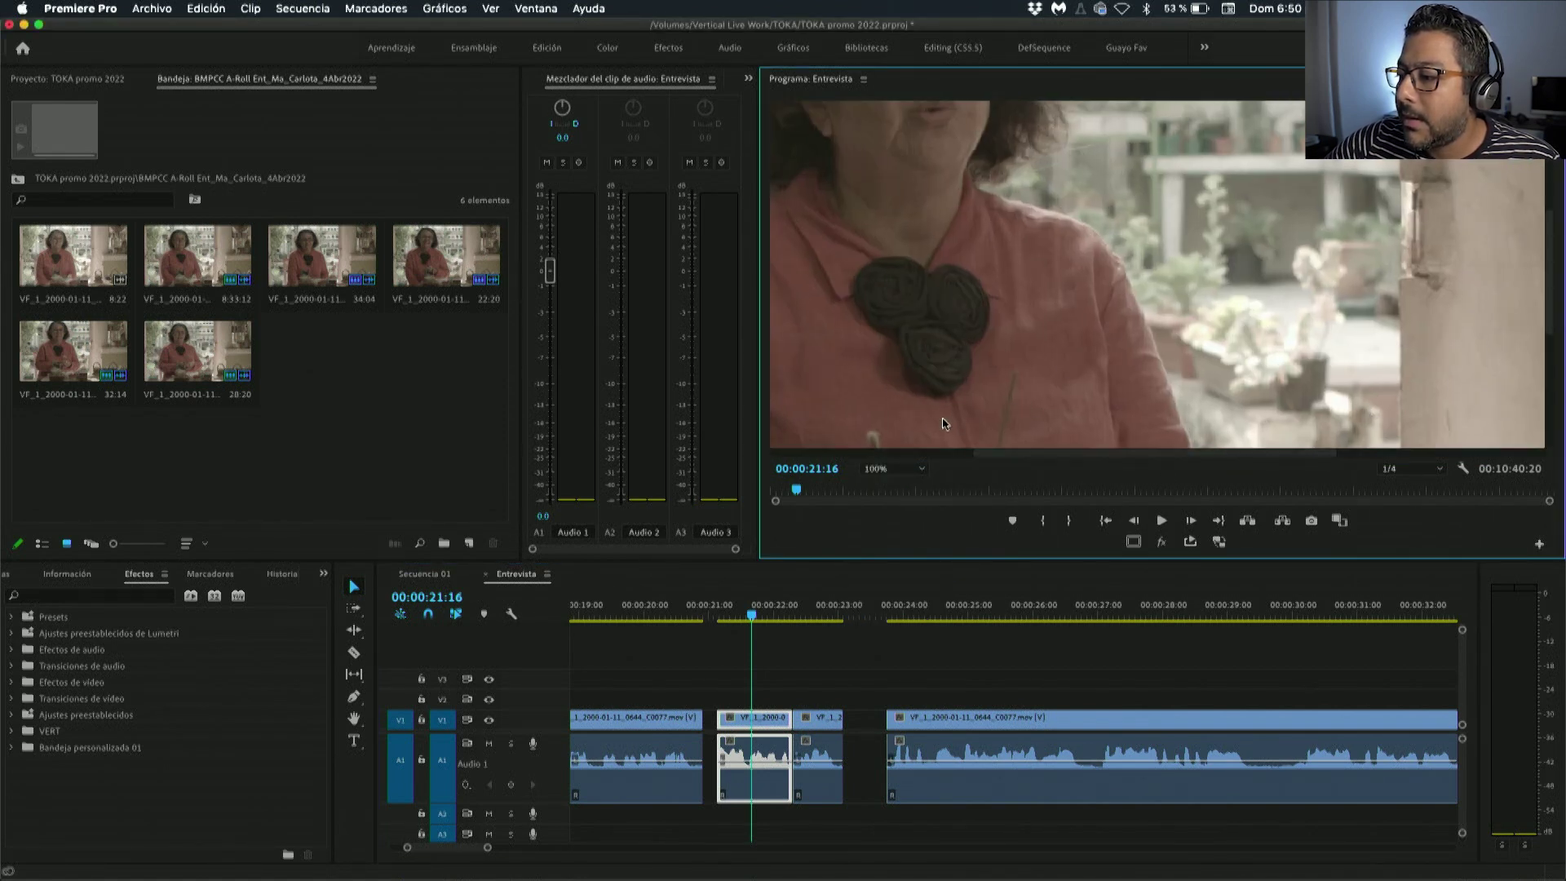
{"action": "left_click", "coordinate": [912, 471]}
{"action": "left_click", "coordinate": [904, 489]}
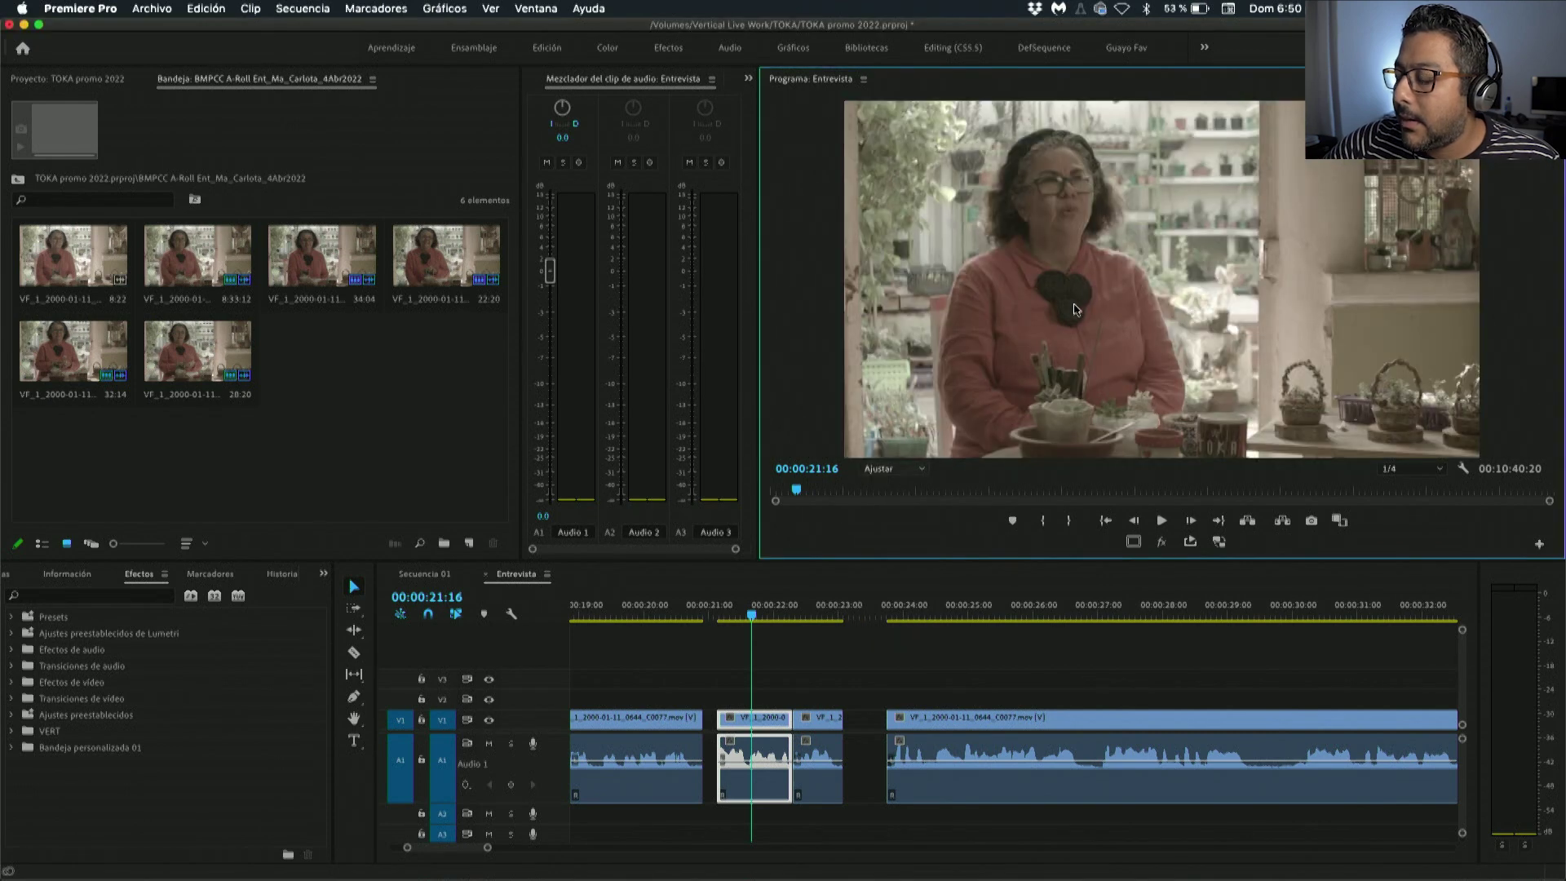
Move the two short clips 16 frames later, flush against the long clip, and replay.
{"action": "left_click", "coordinate": [733, 620]}
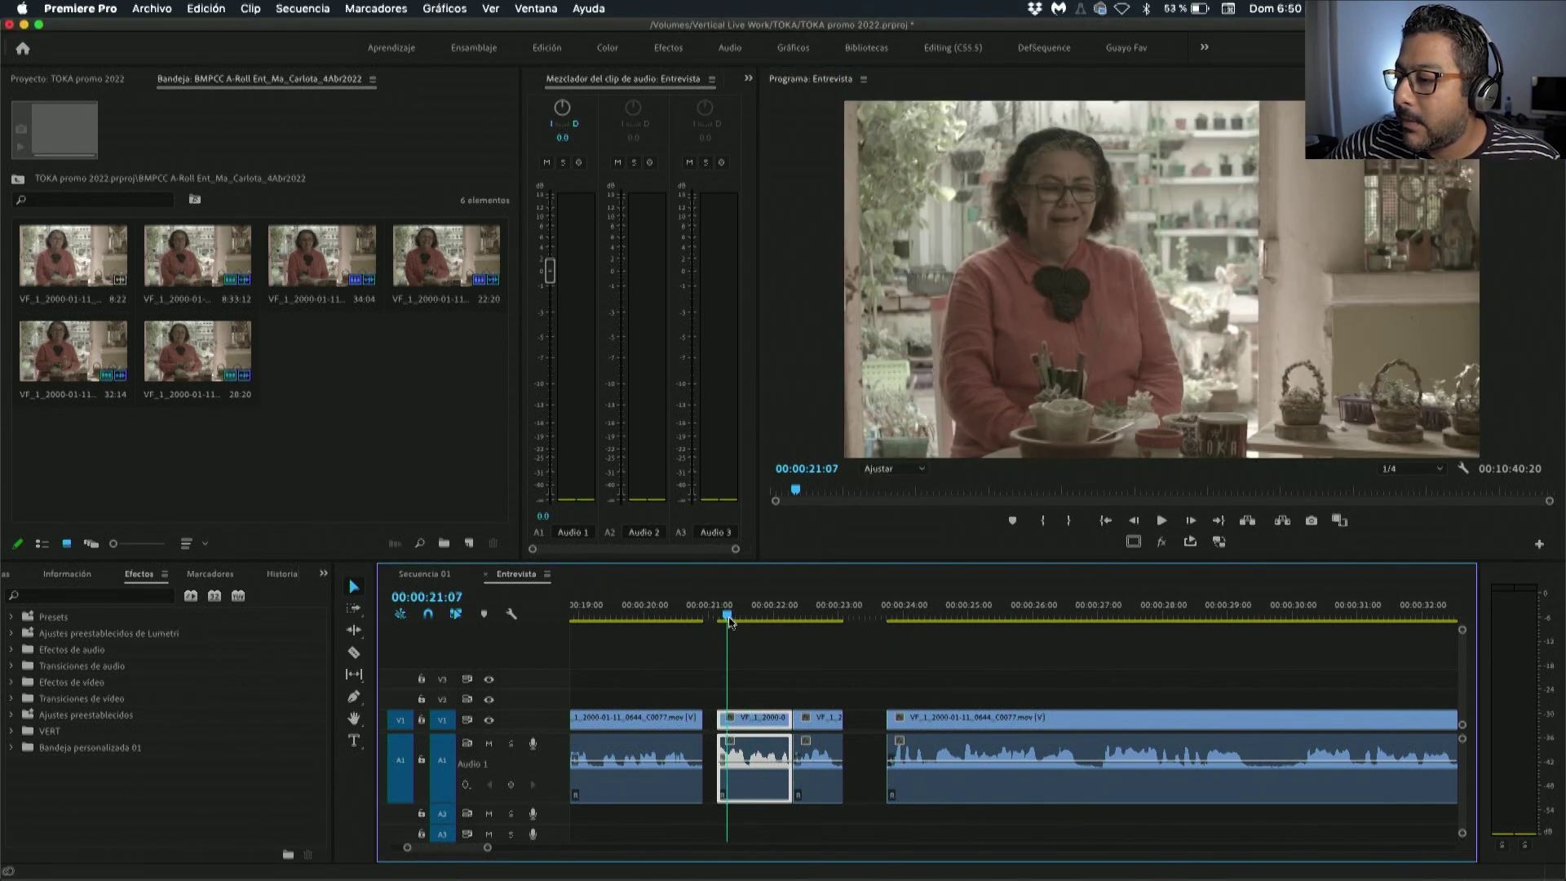
{"action": "key", "text": "space"}
{"action": "key", "text": "space"}
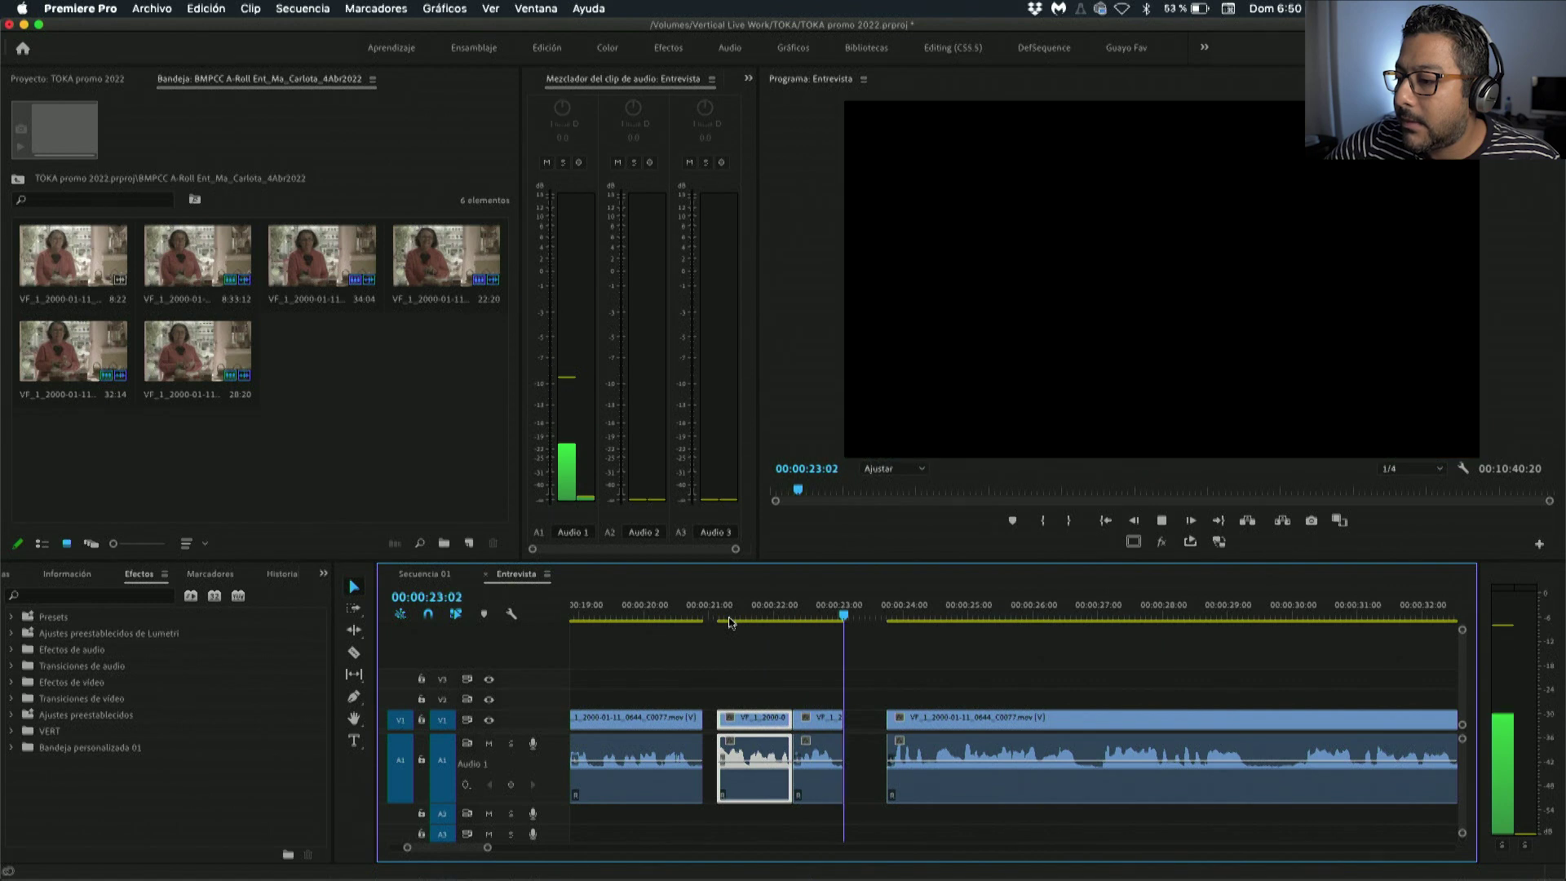
{"action": "key", "text": "space"}
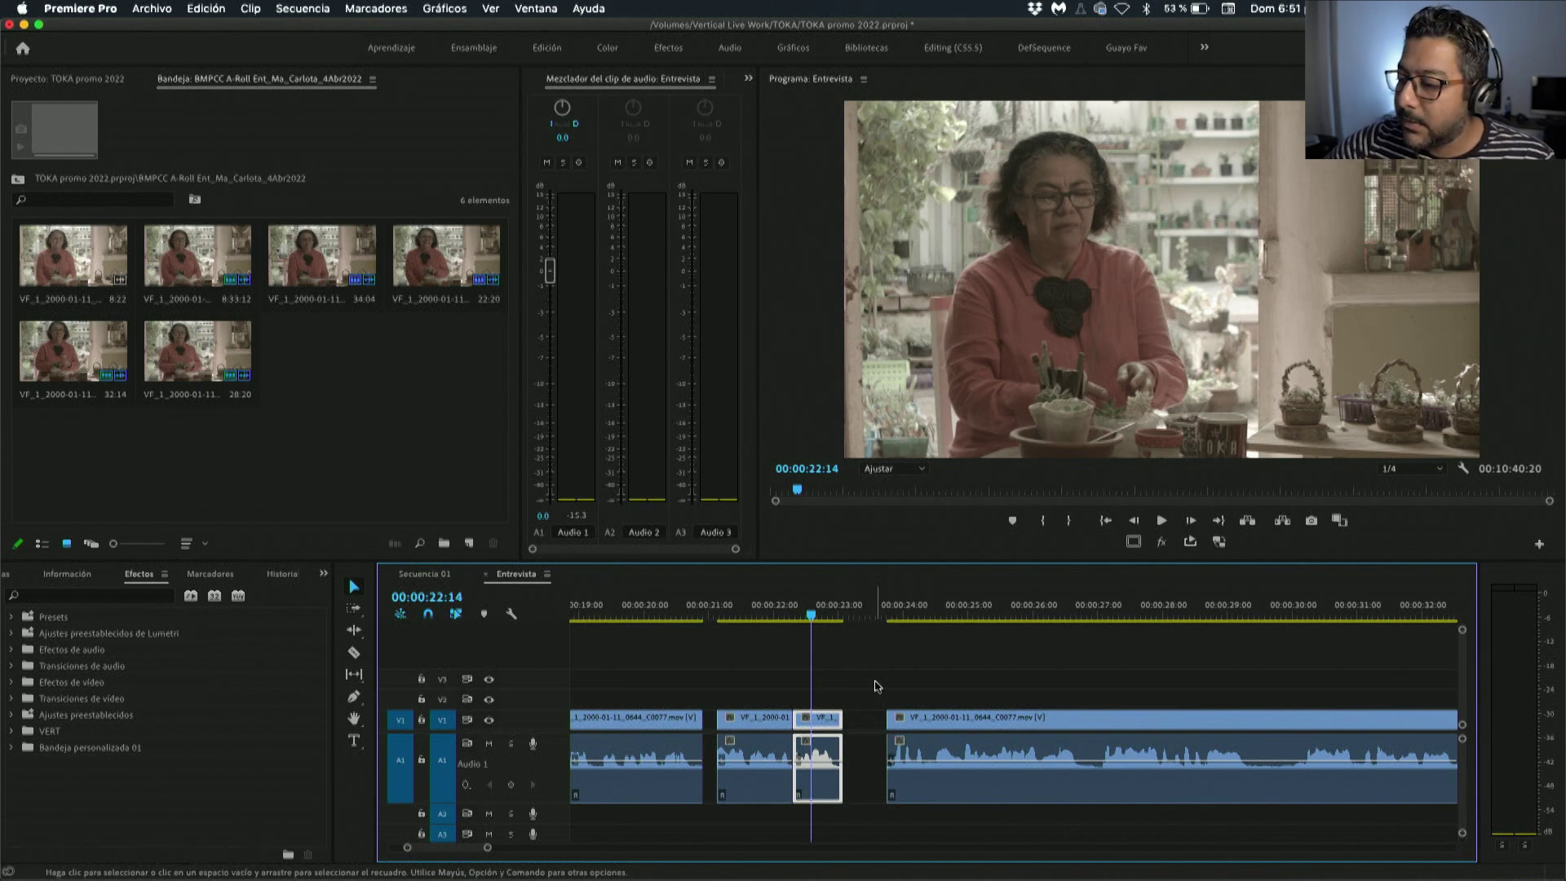
{"action": "mouse_move", "coordinate": [770, 694]}
{"action": "left_mouse_down"}
{"action": "mouse_move", "coordinate": [815, 735]}
{"action": "mouse_move", "coordinate": [870, 723]}
{"action": "left_mouse_up"}
{"action": "left_click", "coordinate": [785, 611]}
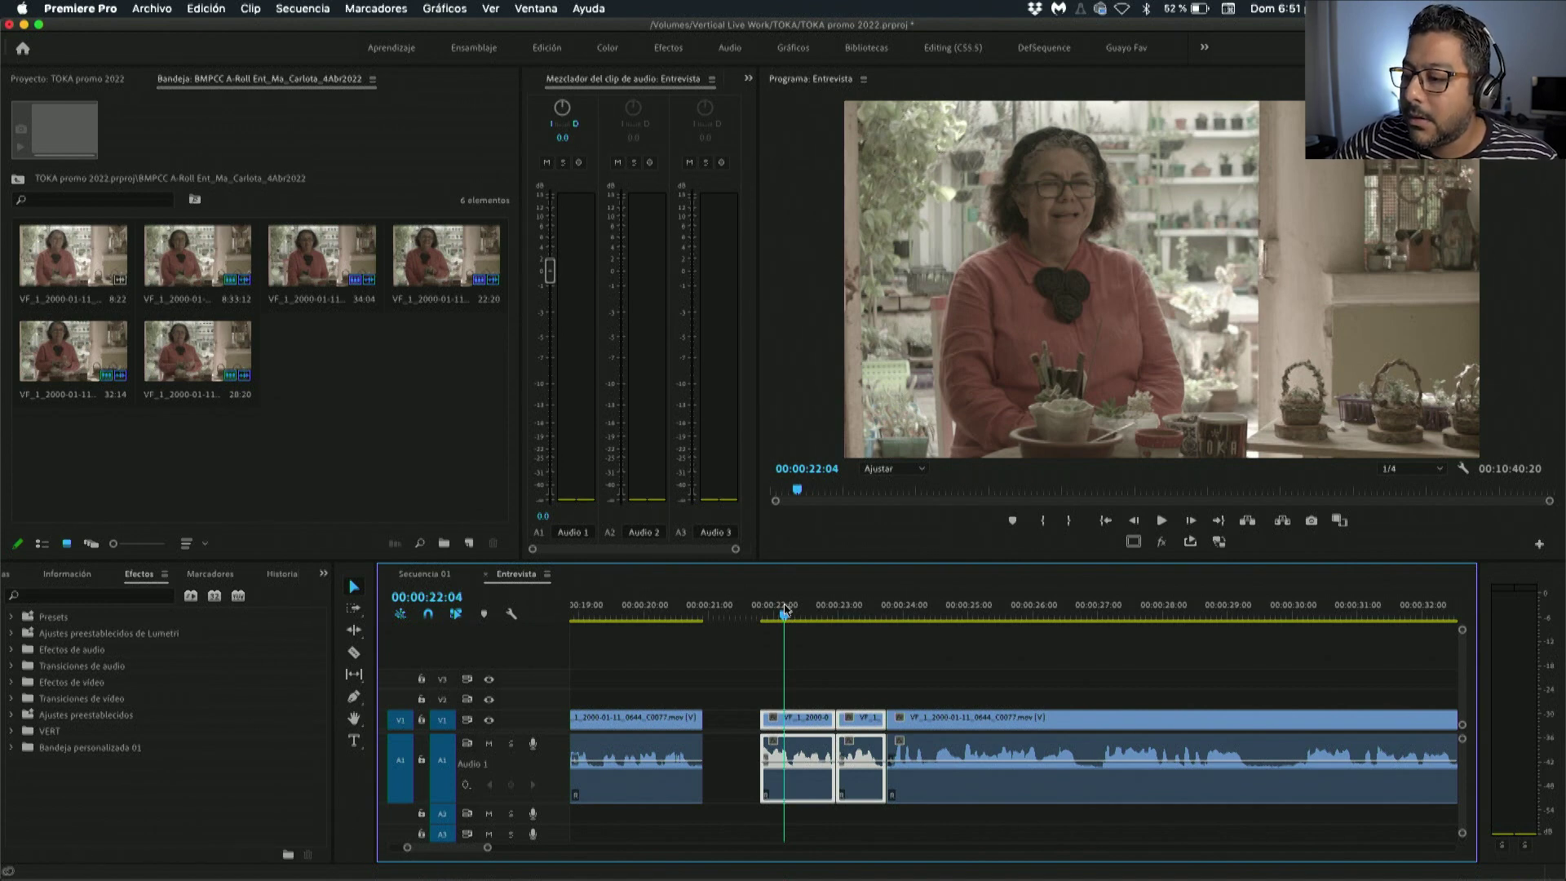
{"action": "left_click", "coordinate": [756, 611]}
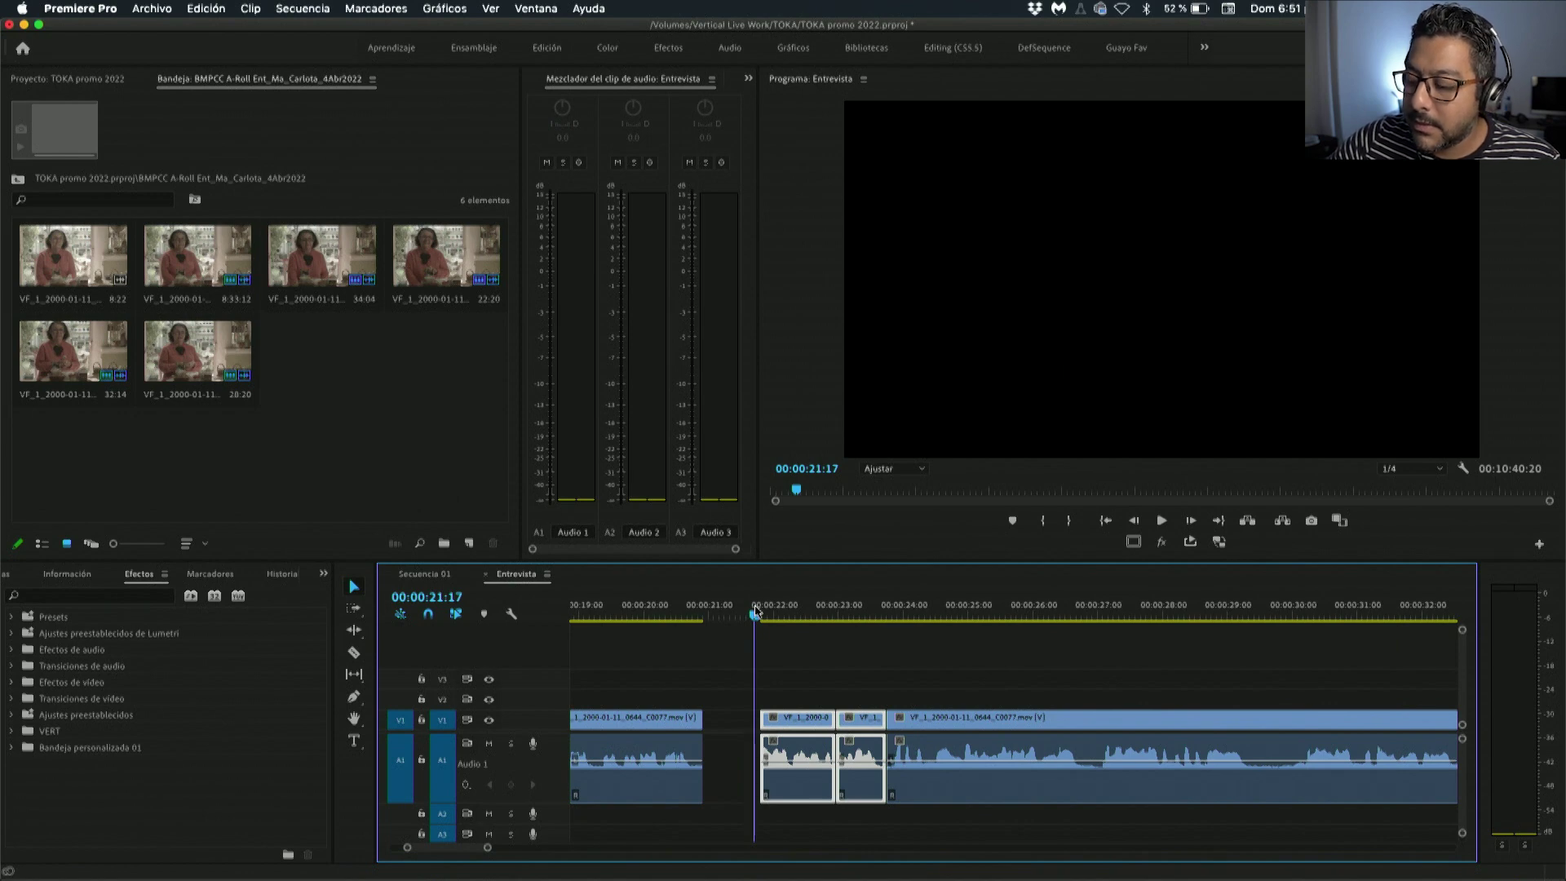
{"action": "key", "text": "space"}
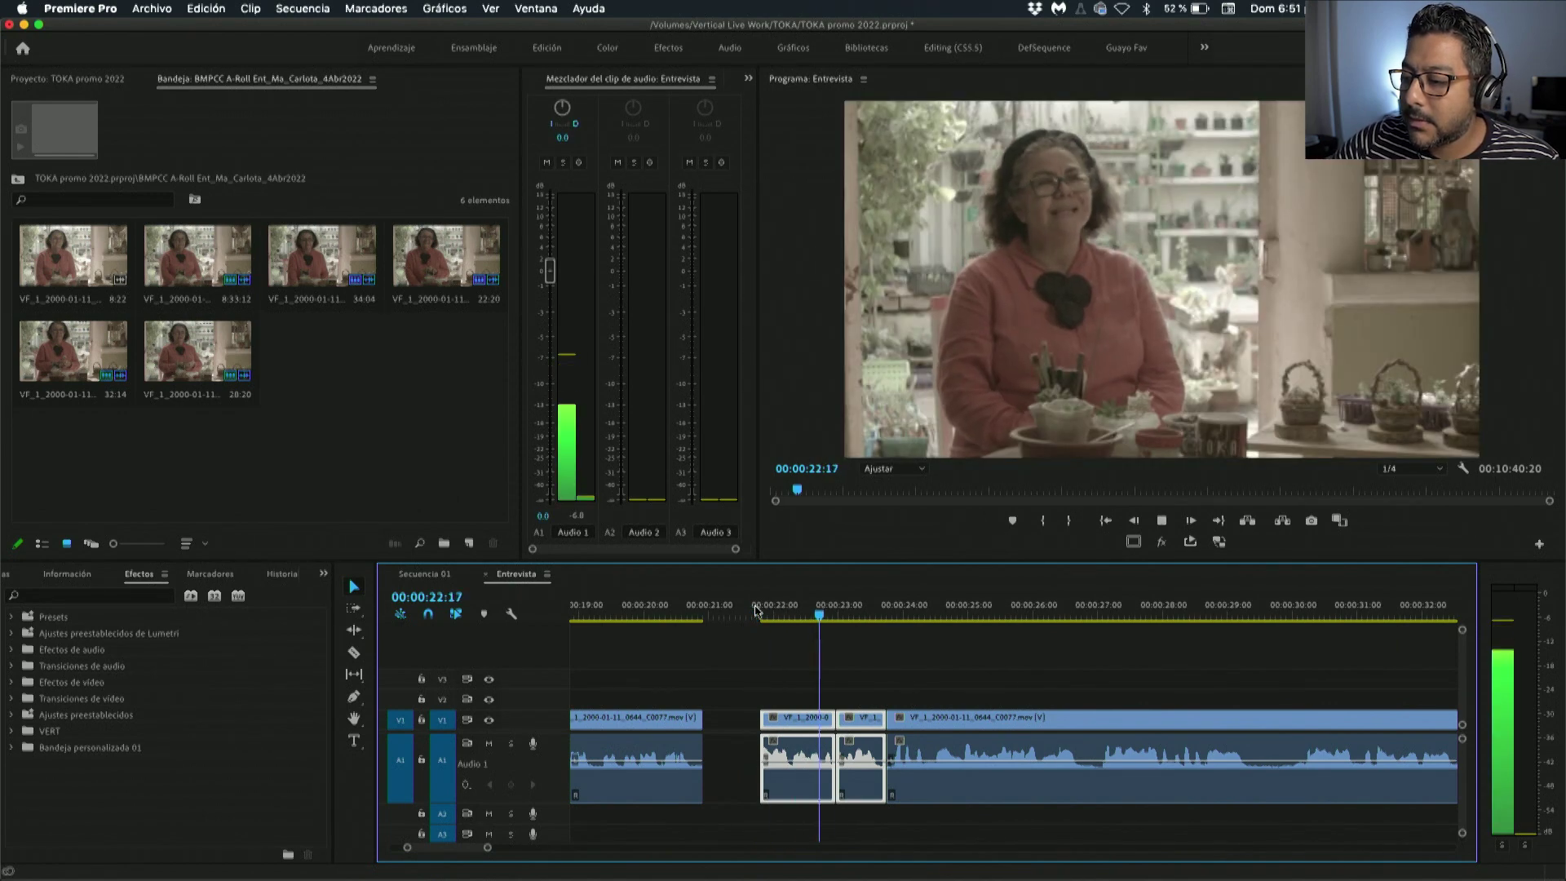
Trim the middle short clip's end earlier, leaving a small gap, and replay it.
{"action": "key", "text": "space"}
{"action": "key", "text": "d"}
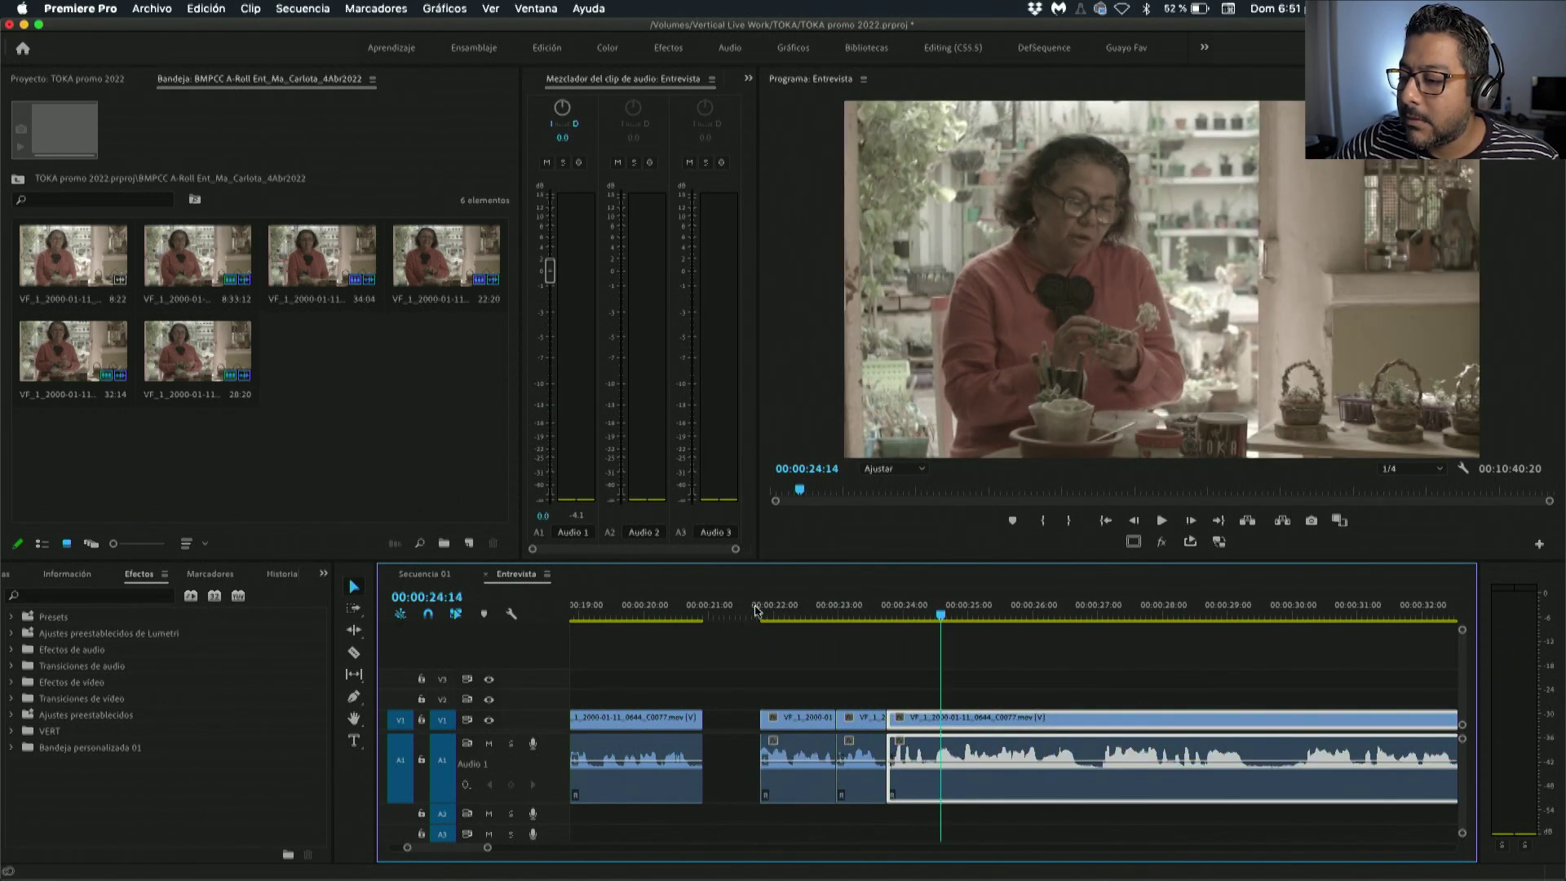
{"action": "left_click", "coordinate": [848, 621]}
{"action": "key", "text": "="}
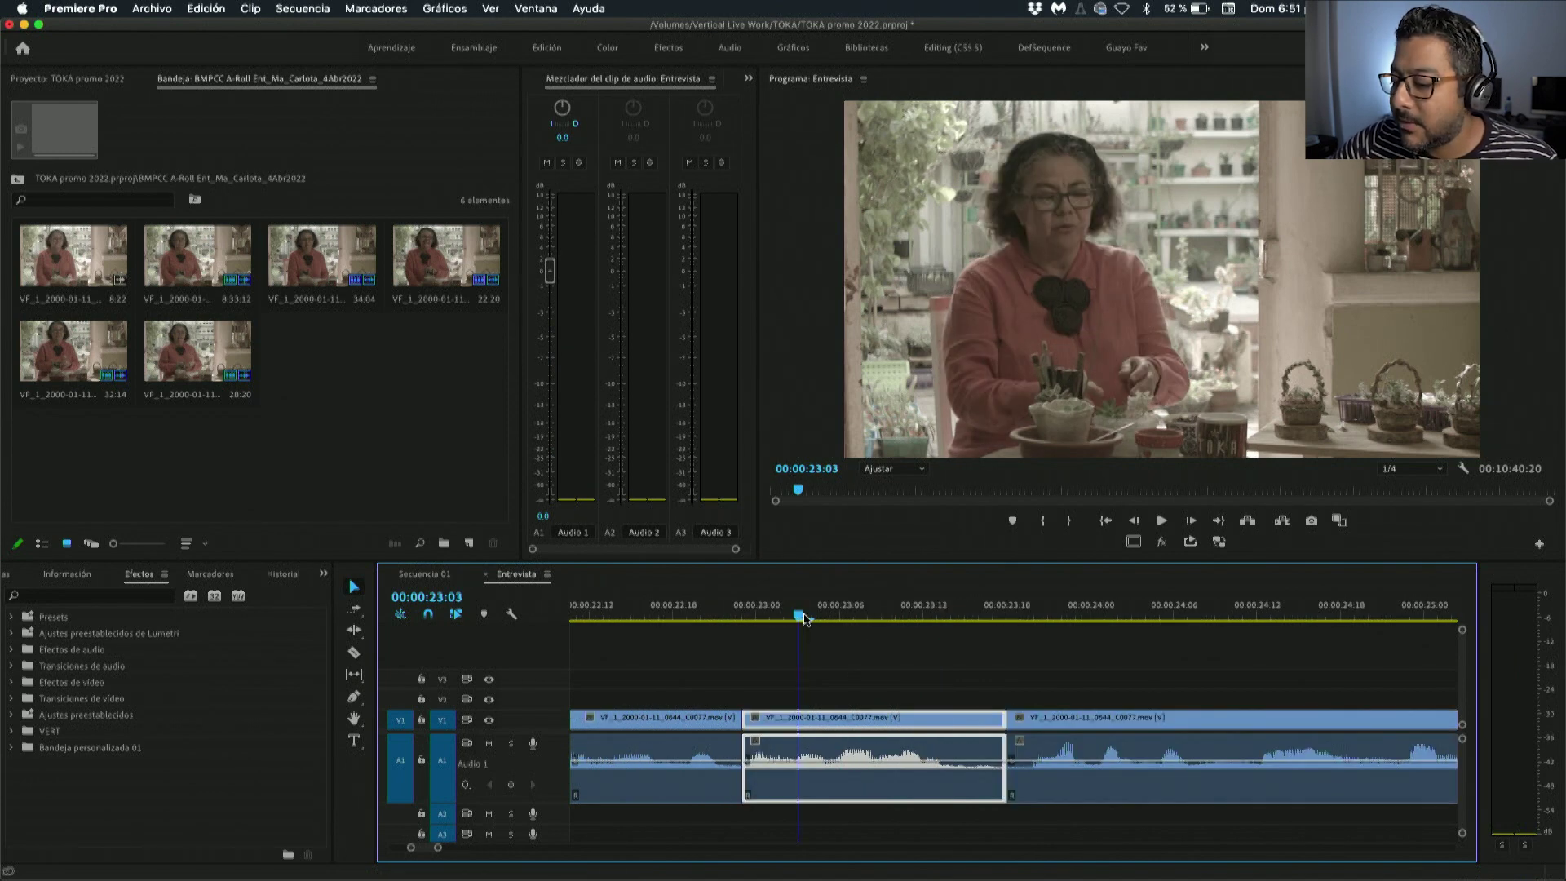
{"action": "key", "text": "space"}
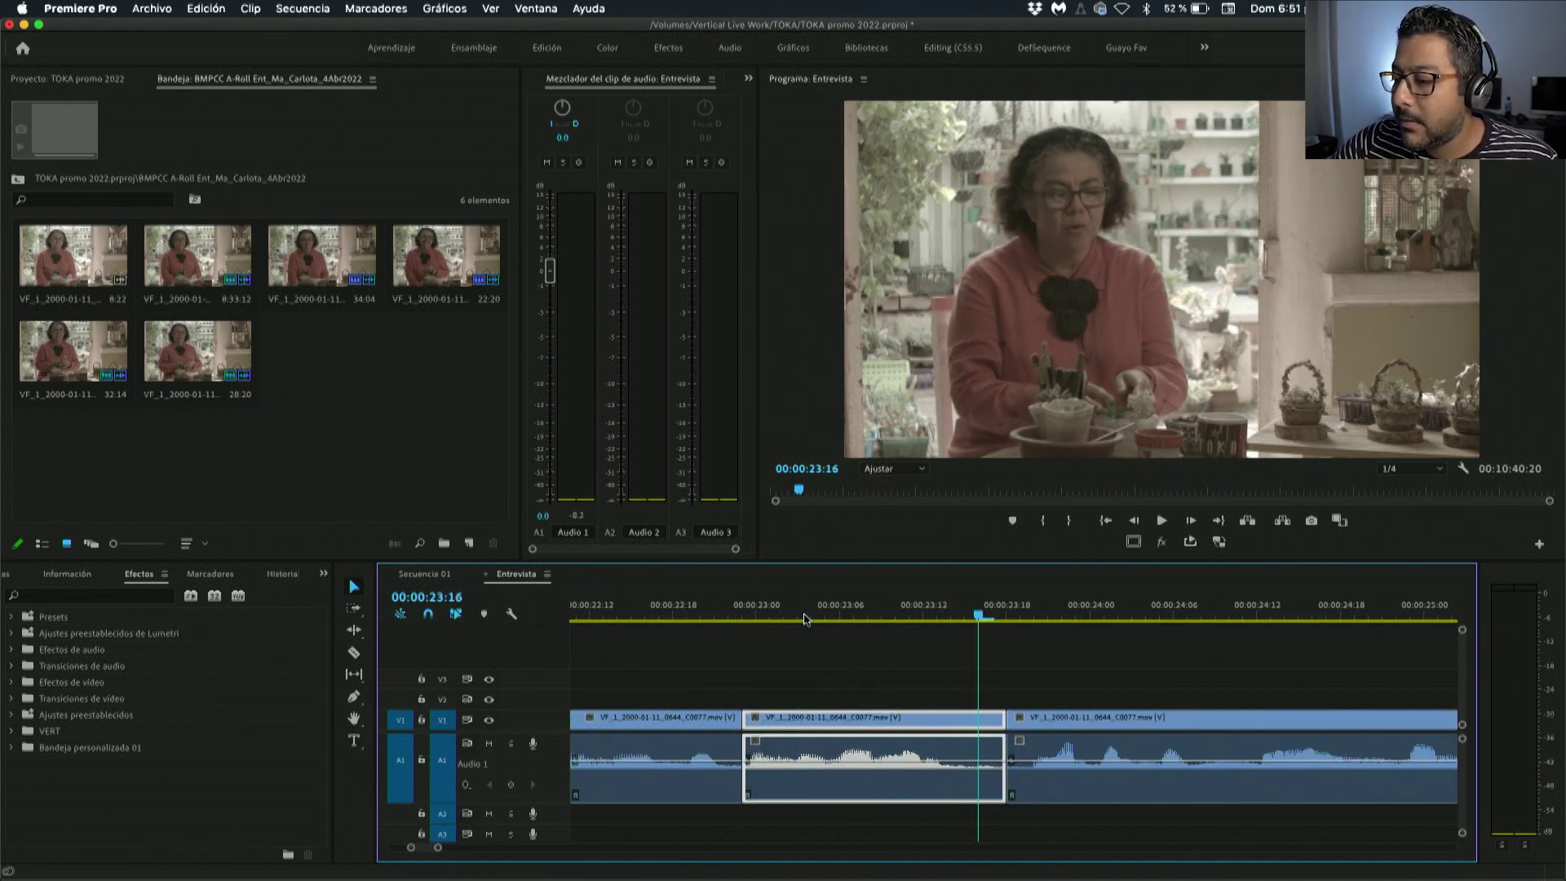
{"action": "key", "text": "space"}
{"action": "key", "text": "d"}
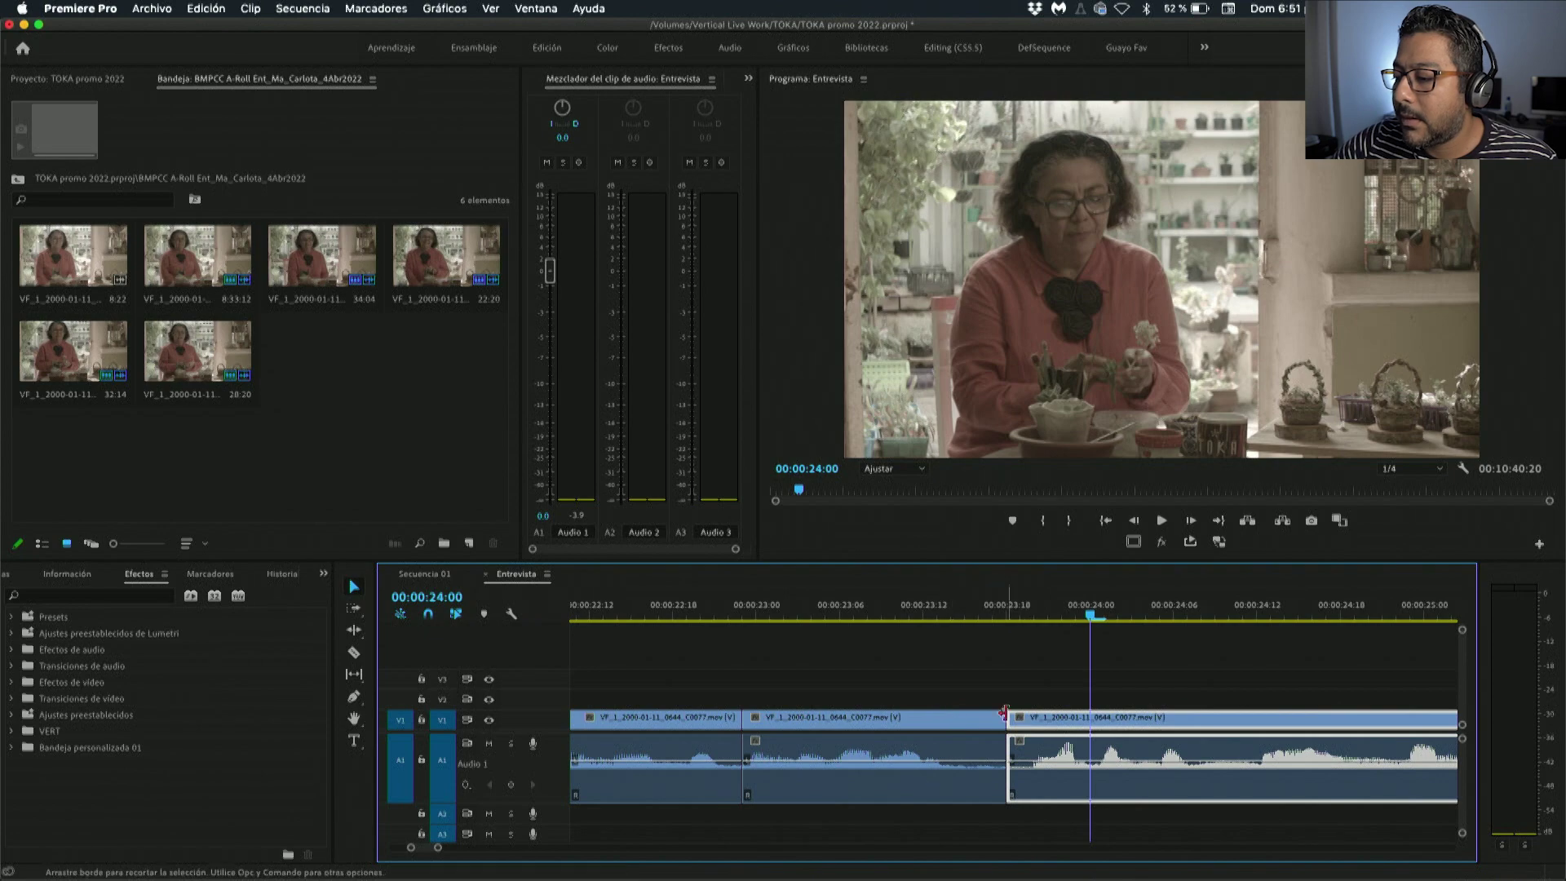
{"action": "mouse_move", "coordinate": [1001, 717]}
{"action": "left_mouse_down"}
{"action": "mouse_move", "coordinate": [949, 720]}
{"action": "mouse_move", "coordinate": [1022, 732]}
{"action": "mouse_move", "coordinate": [1002, 727]}
{"action": "left_mouse_up"}
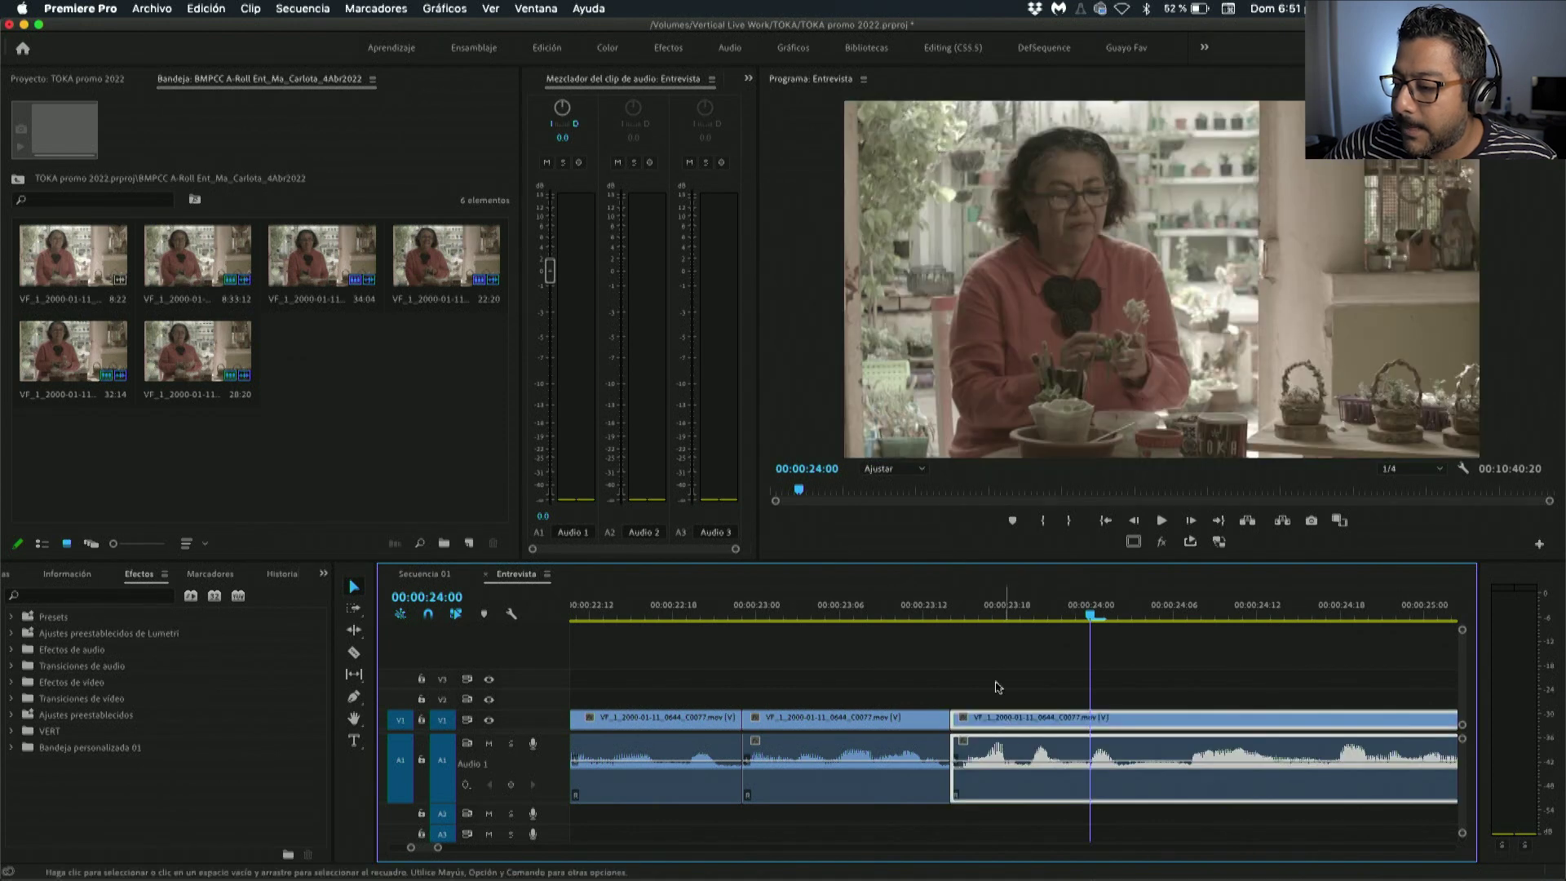
{"action": "left_click", "coordinate": [822, 601]}
{"action": "key", "text": "space"}
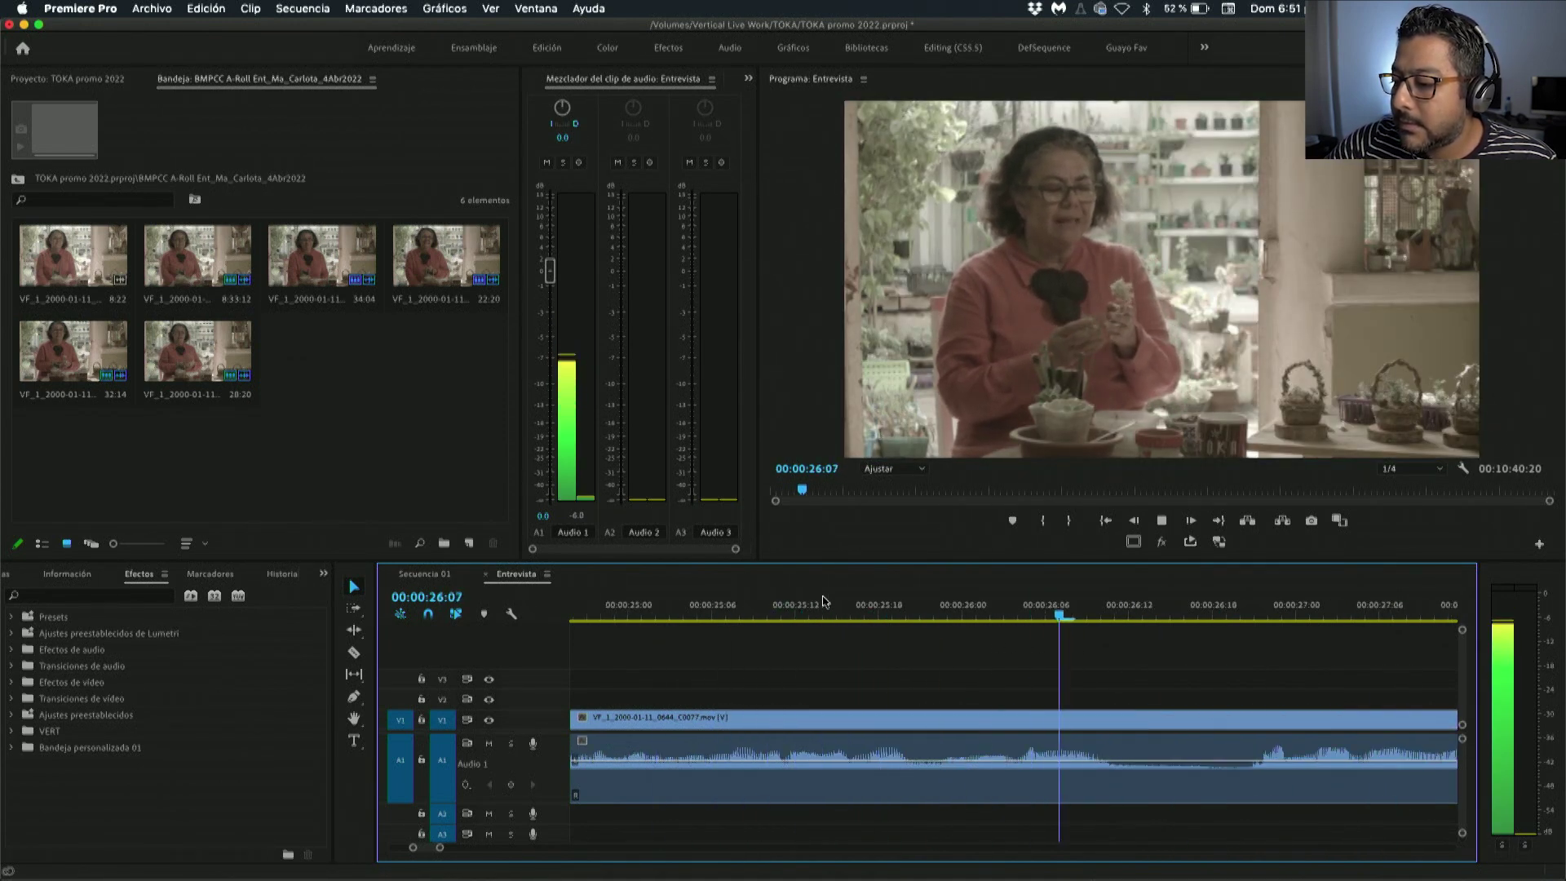
Split the long interview clip at 00:00:26:12 and replay from 00:00:21:19.
{"action": "left_click", "coordinate": [1011, 719]}
{"action": "key", "text": "c"}
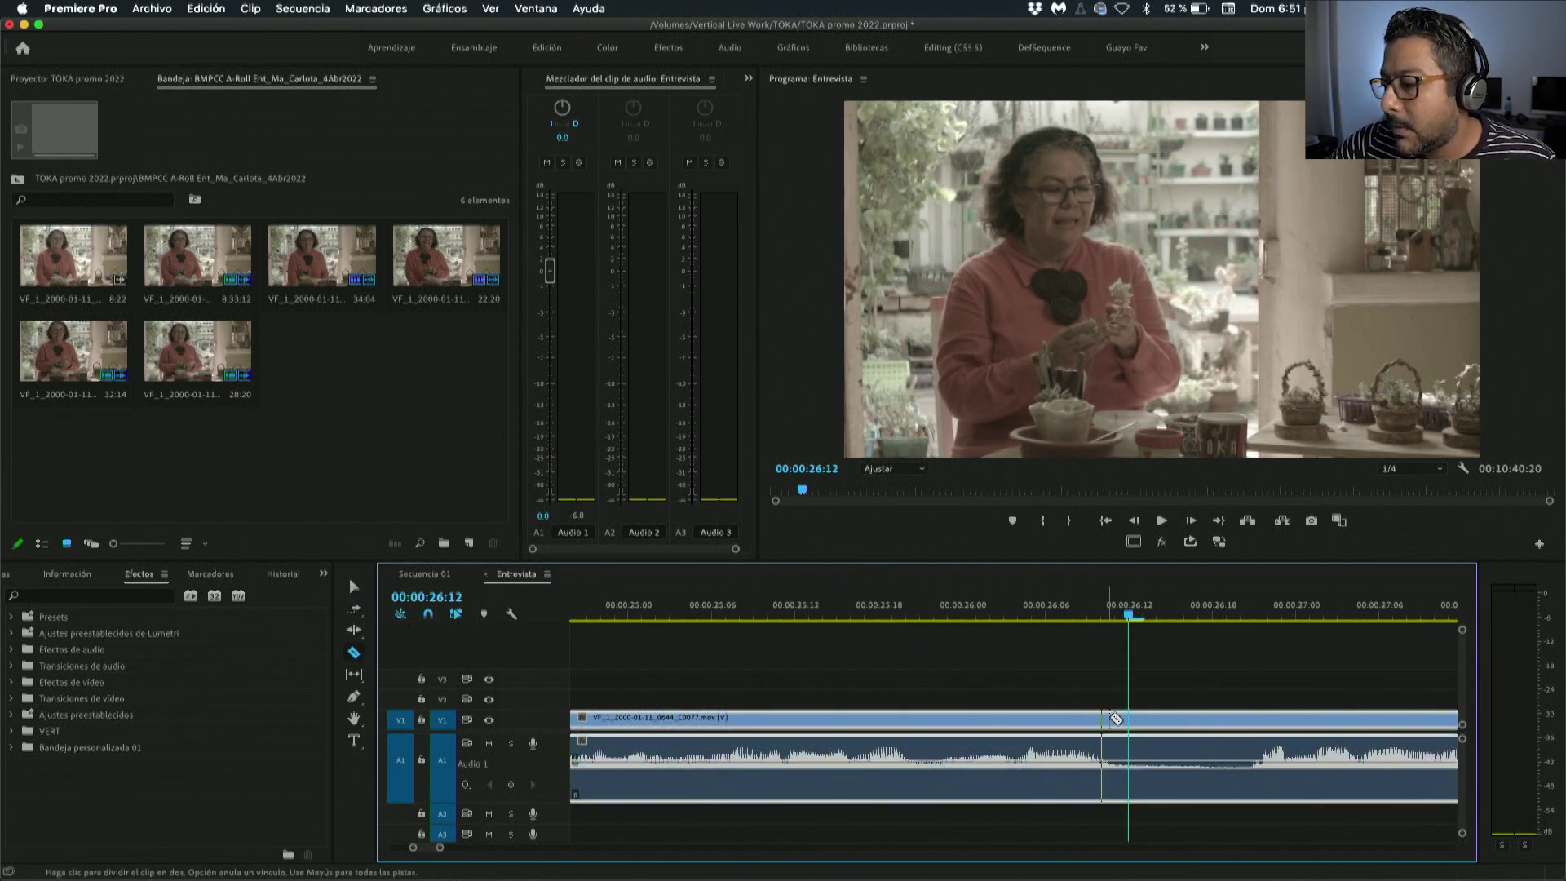
{"action": "left_click", "coordinate": [1128, 722]}
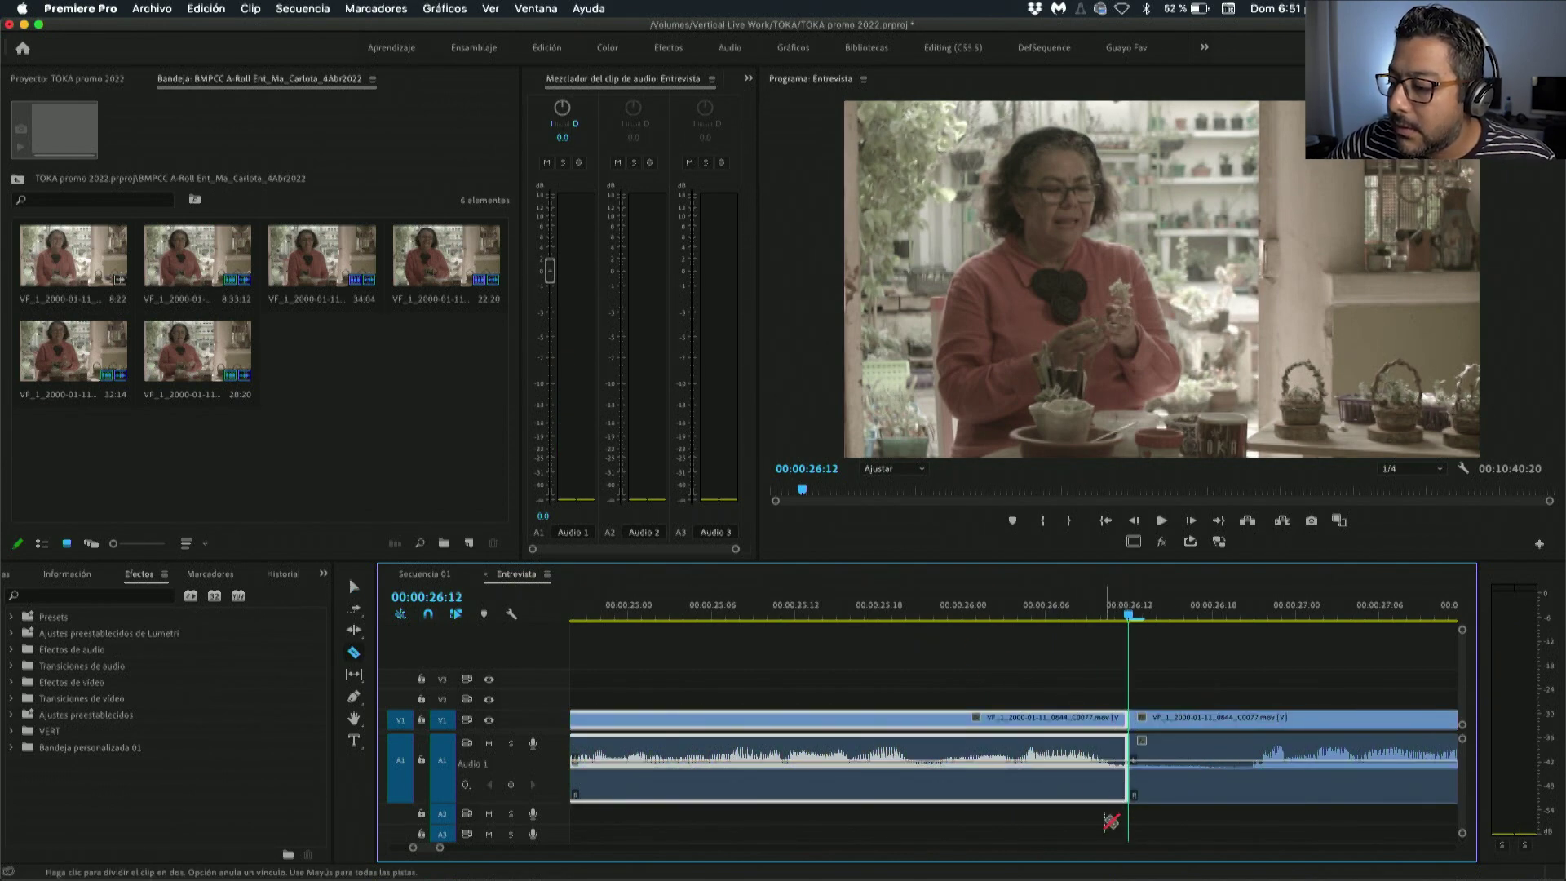
{"action": "key", "text": "minus"}
{"action": "key", "text": "minus"}
{"action": "key", "text": "minus"}
{"action": "key", "text": "minus"}
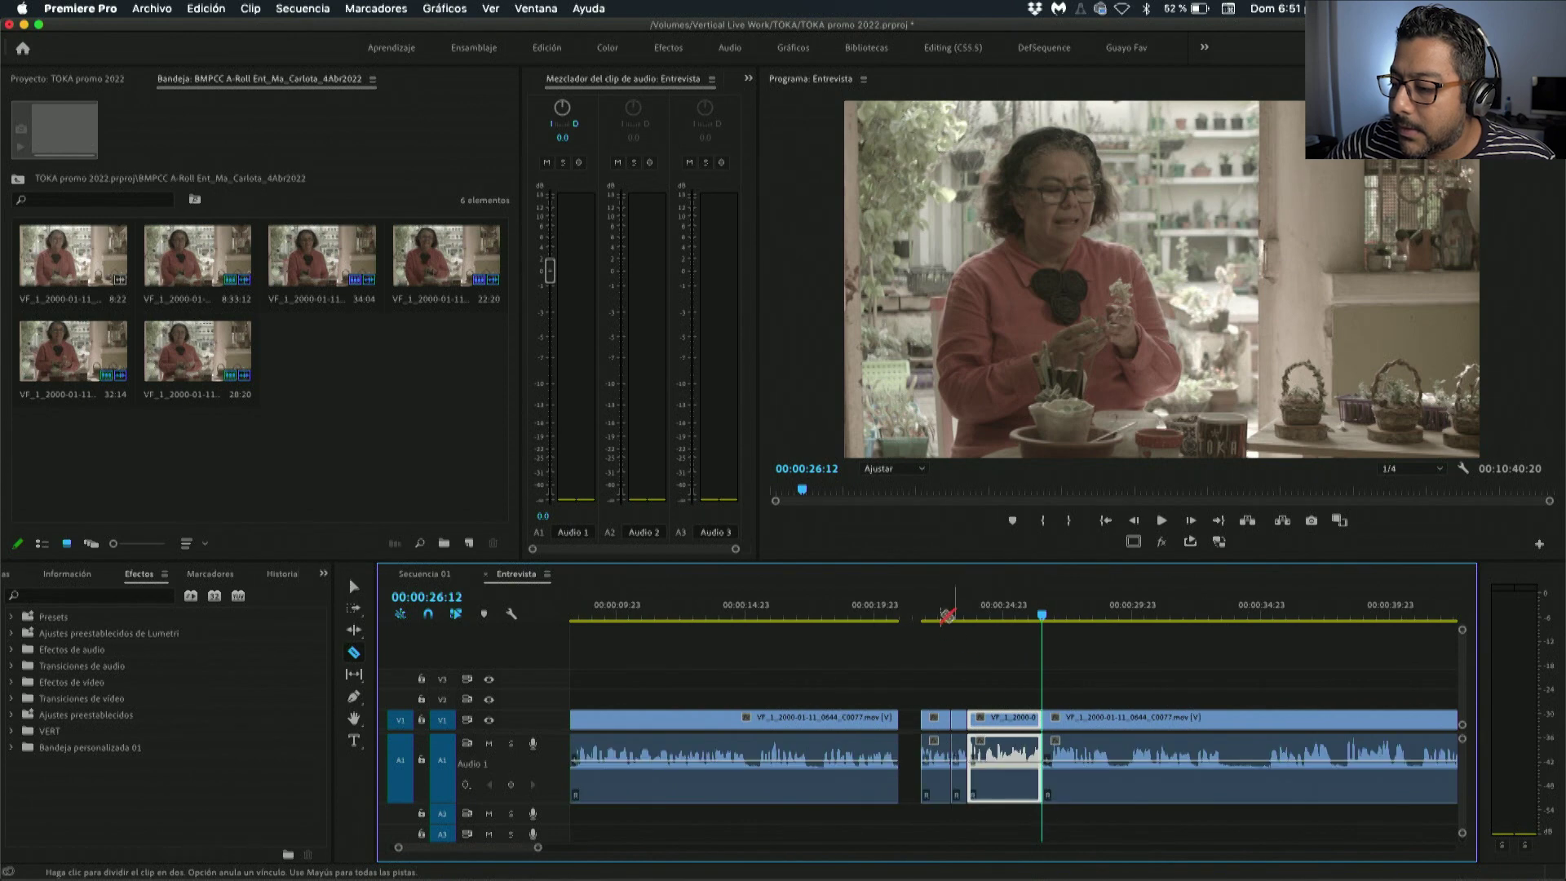
{"action": "left_click", "coordinate": [911, 617]}
{"action": "key", "text": "space"}
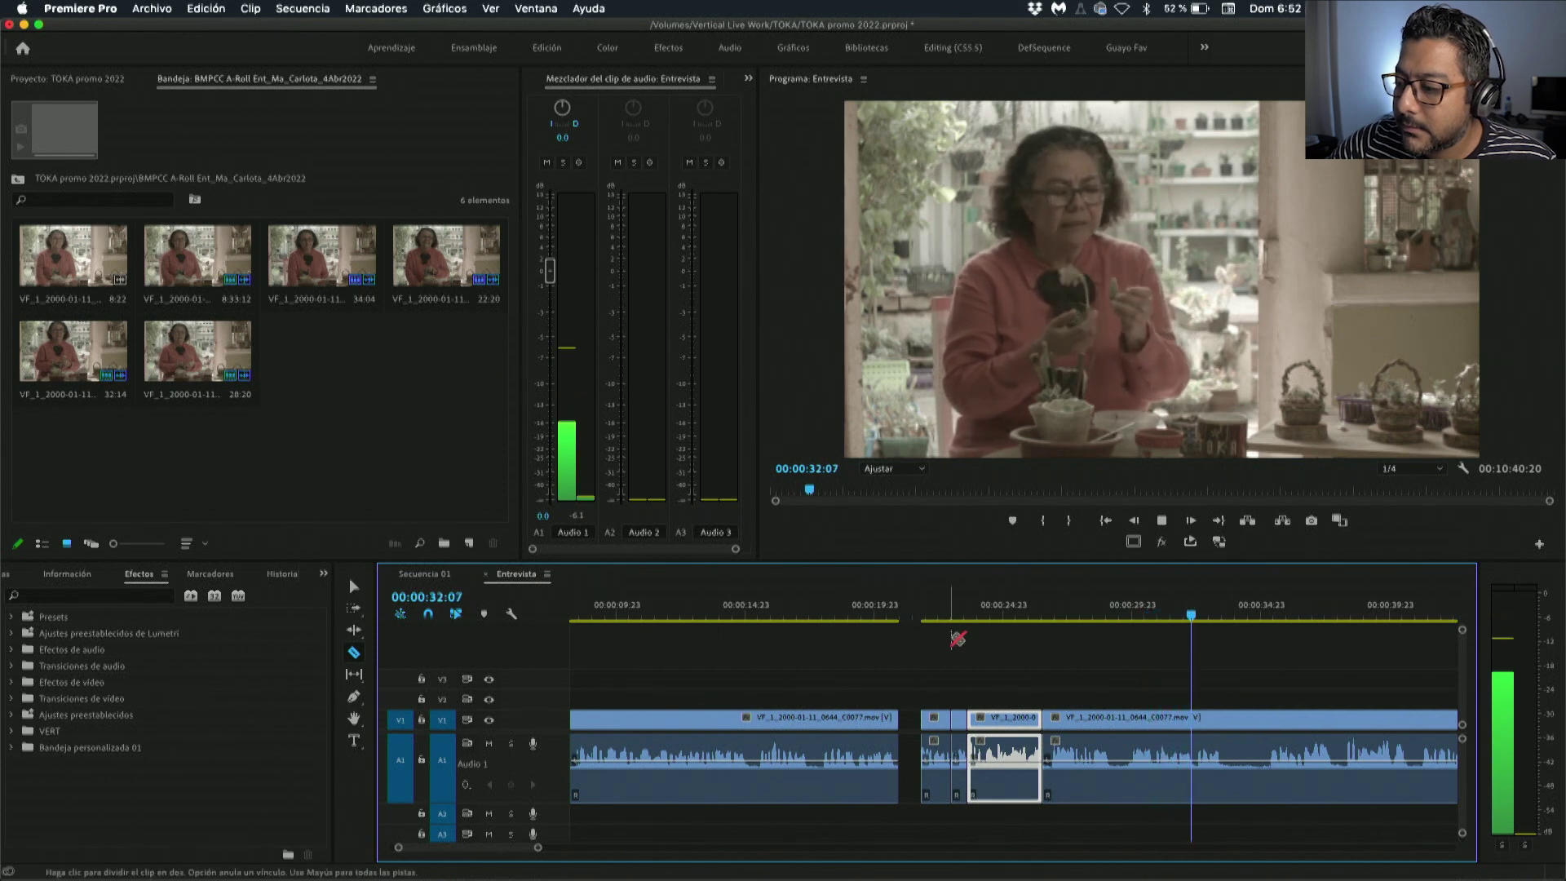
Razor the long interview clip at two more points, near 00:00:40 and 00:00:46.
{"action": "key", "text": "minus"}
{"action": "key", "text": "equal"}
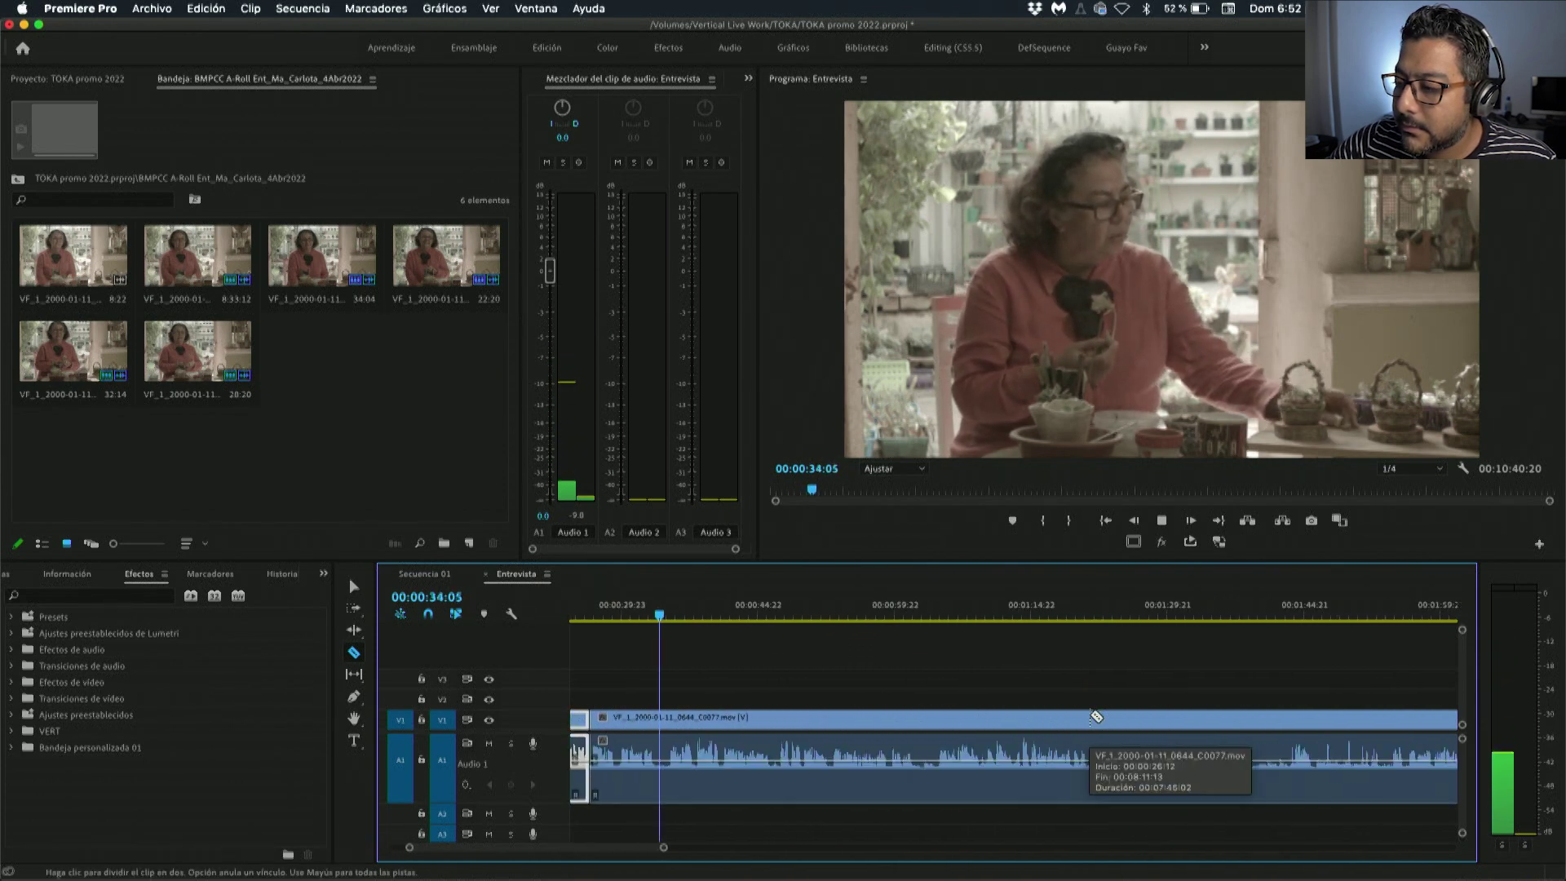
{"action": "key", "text": "equal"}
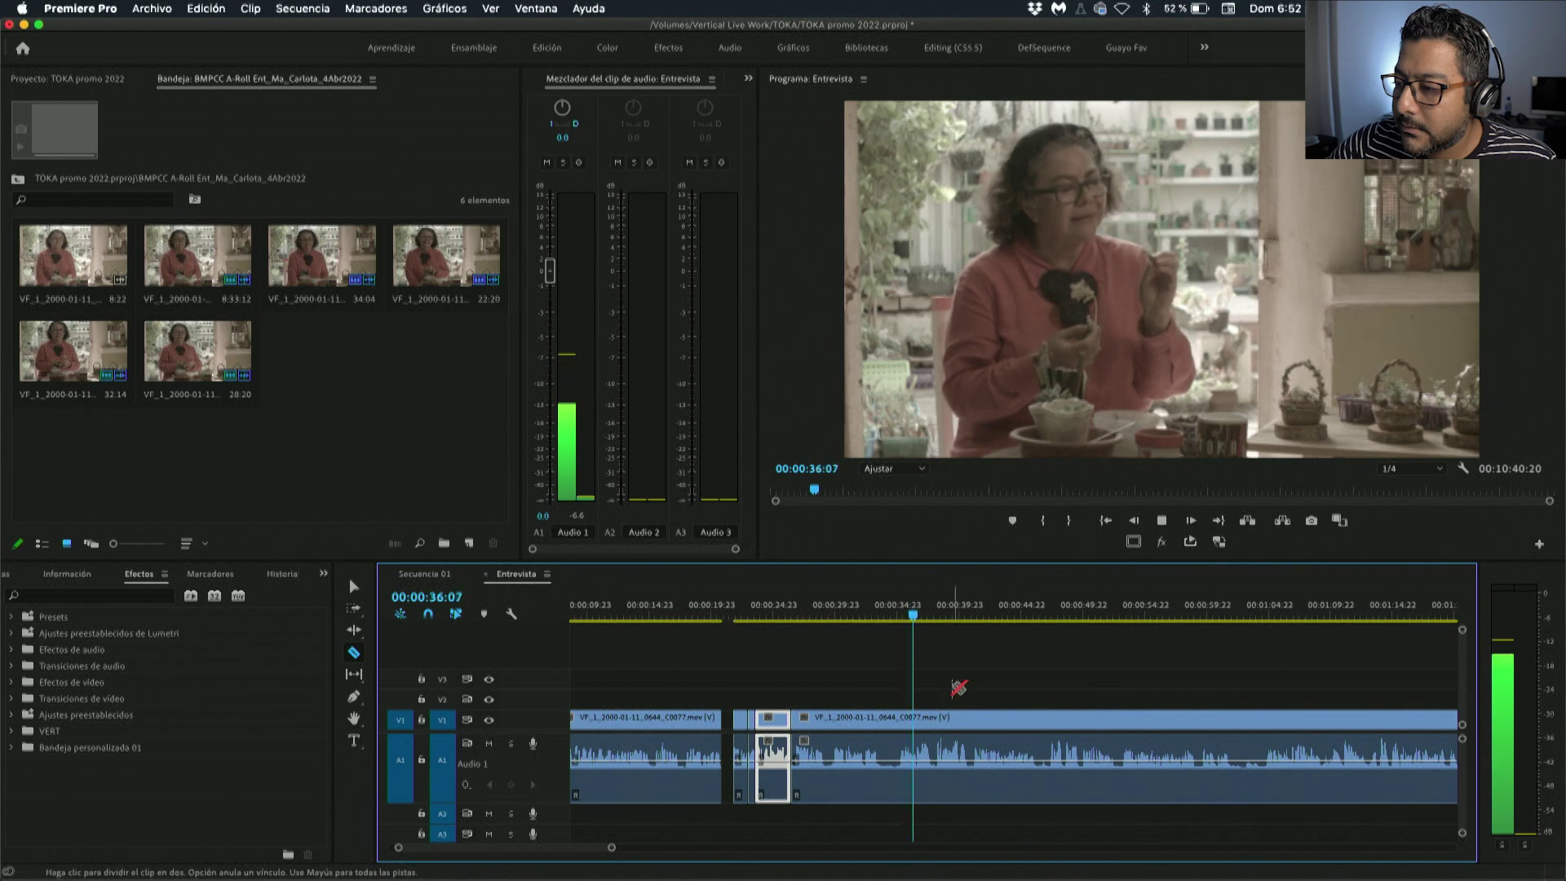
{"action": "key", "text": "equal"}
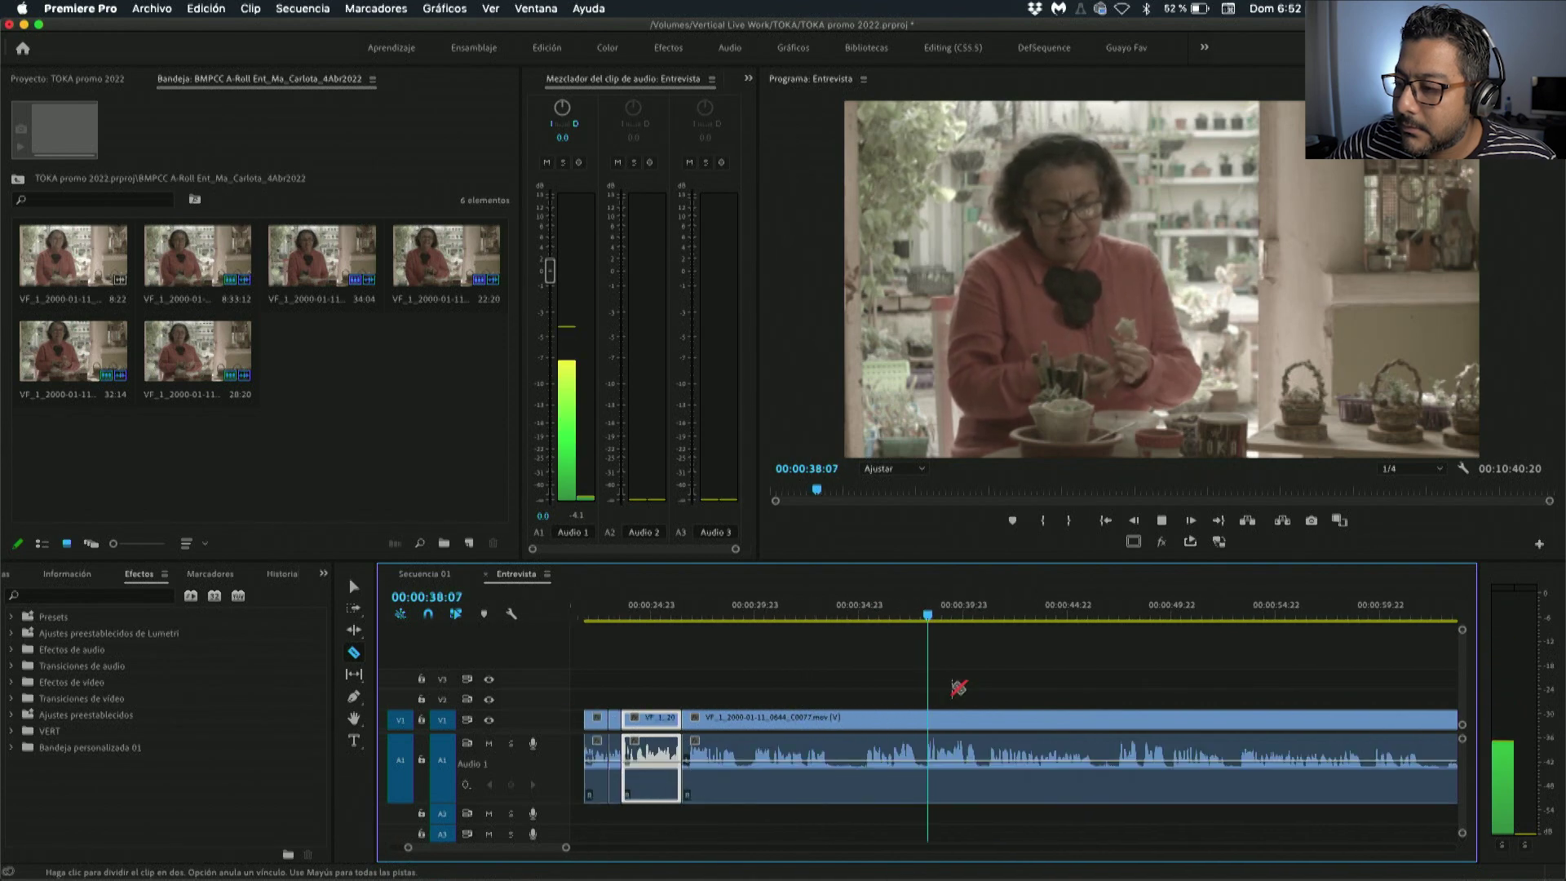
{"action": "left_click", "coordinate": [983, 759]}
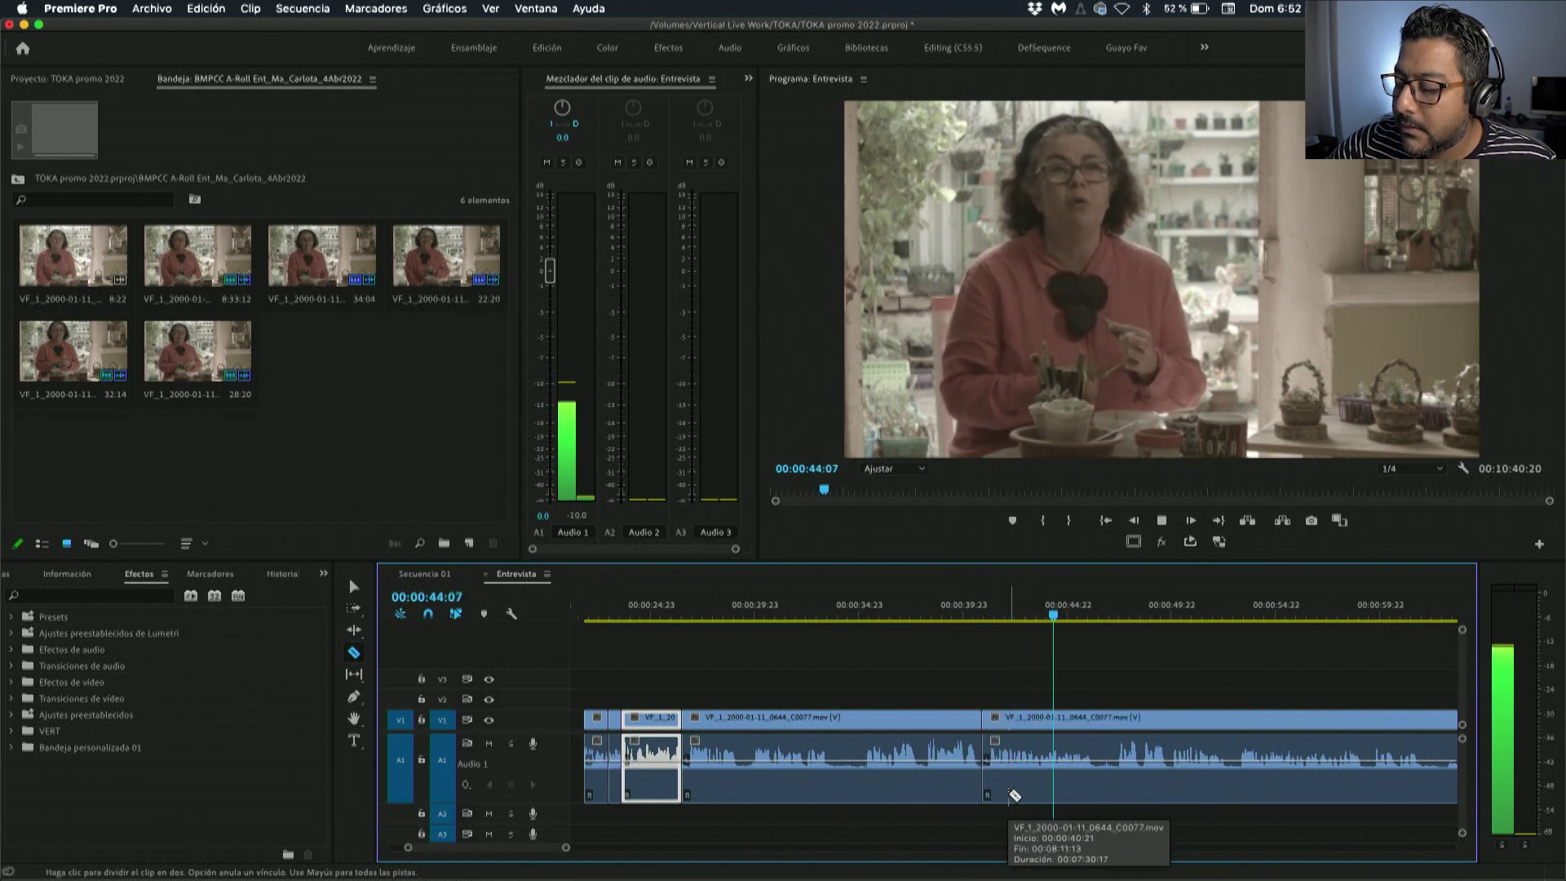
{"action": "left_click", "coordinate": [1095, 763]}
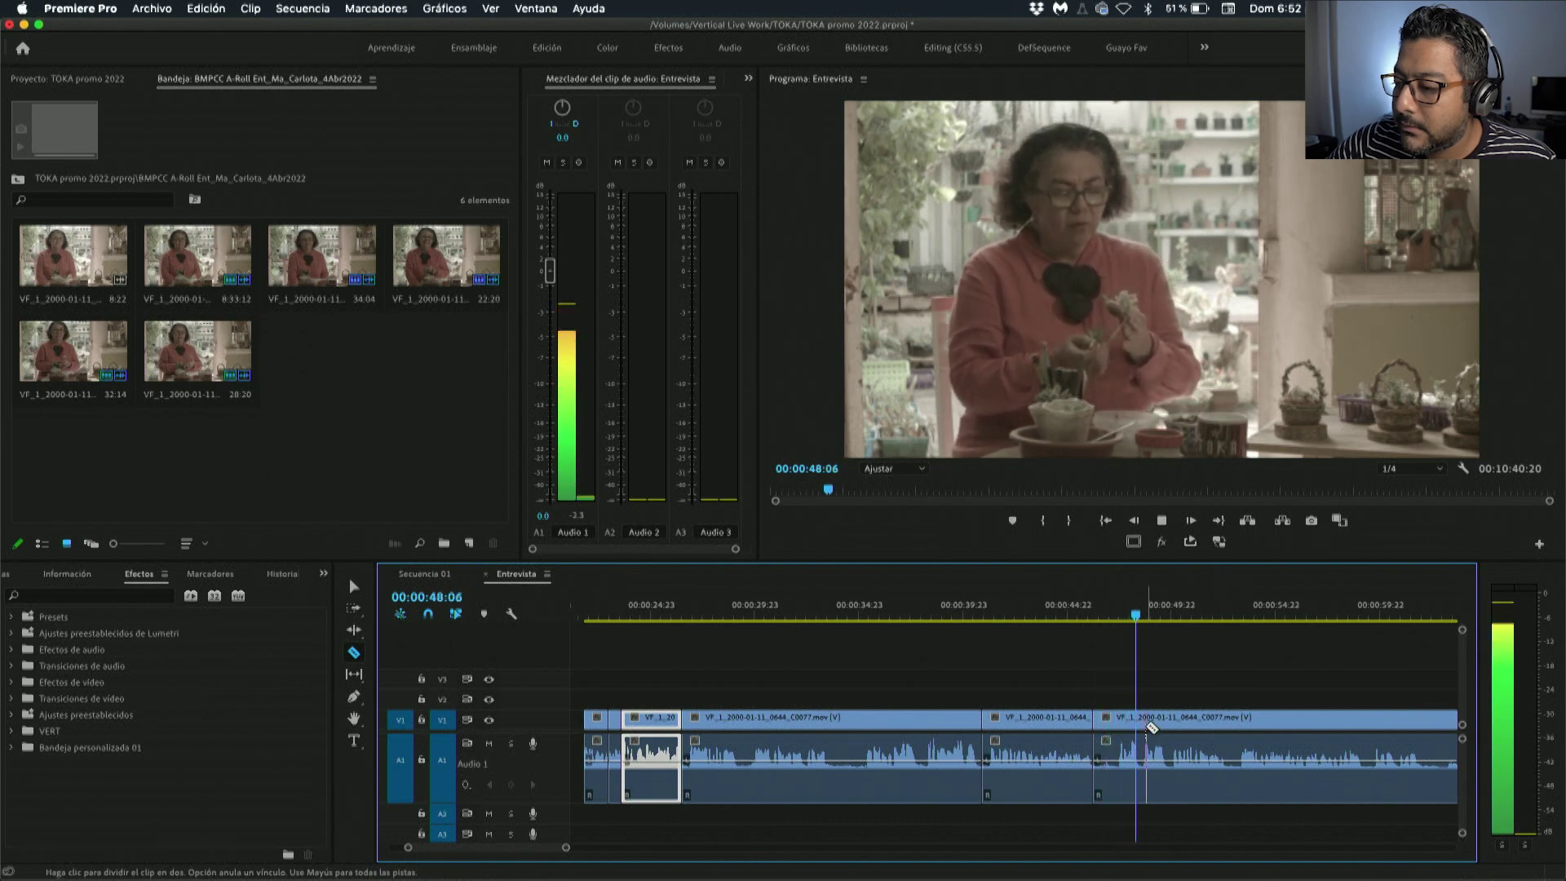
{"action": "key", "text": "minus"}
{"action": "key", "text": "space"}
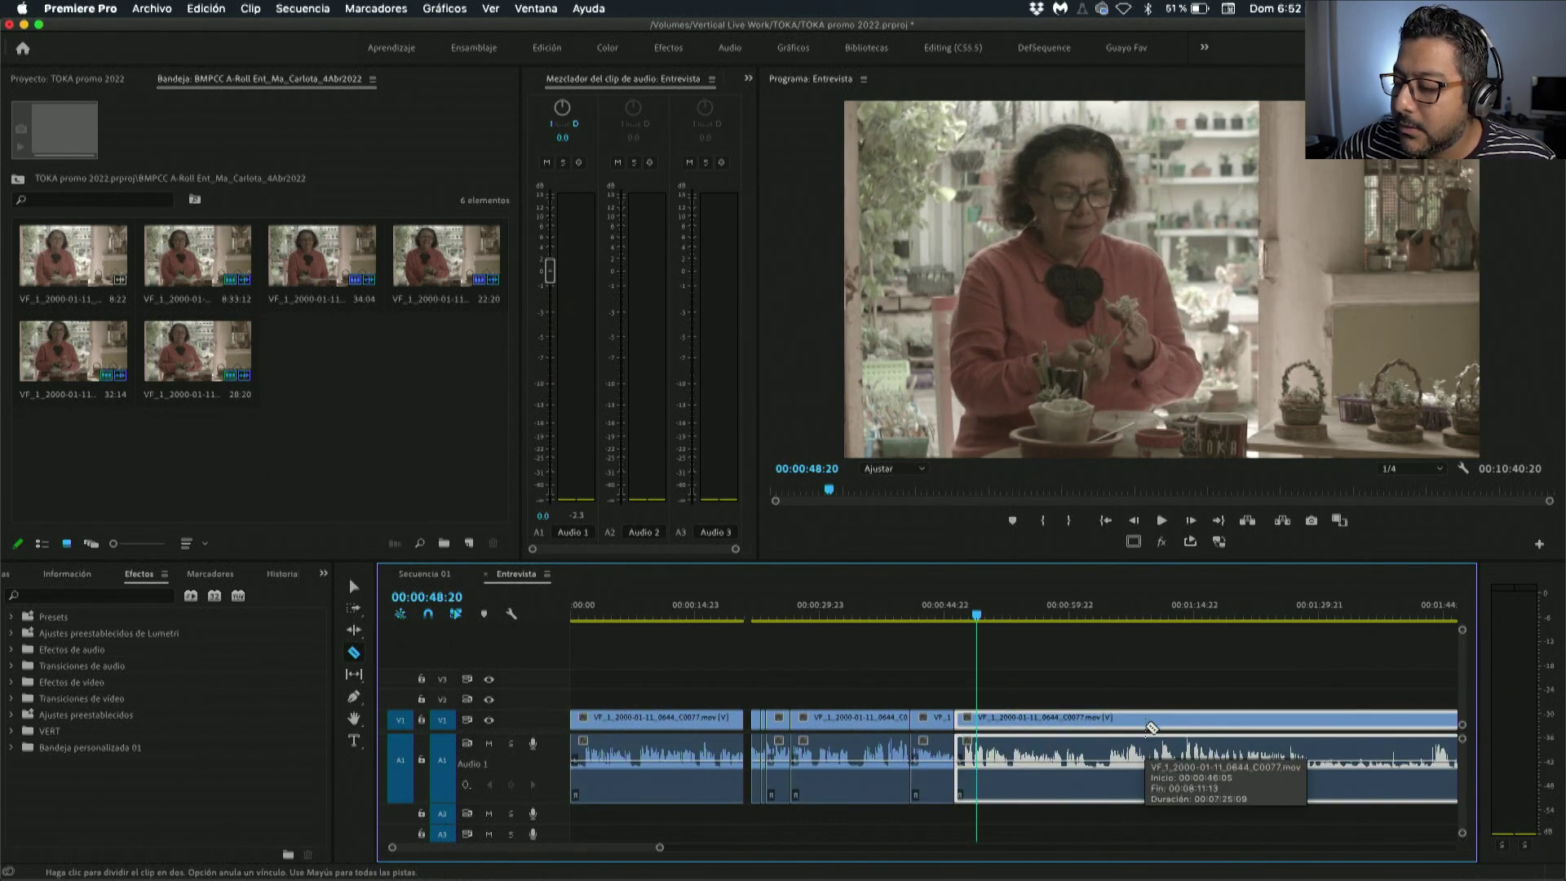
{"action": "key", "text": "equal"}
{"action": "key", "text": "equal"}
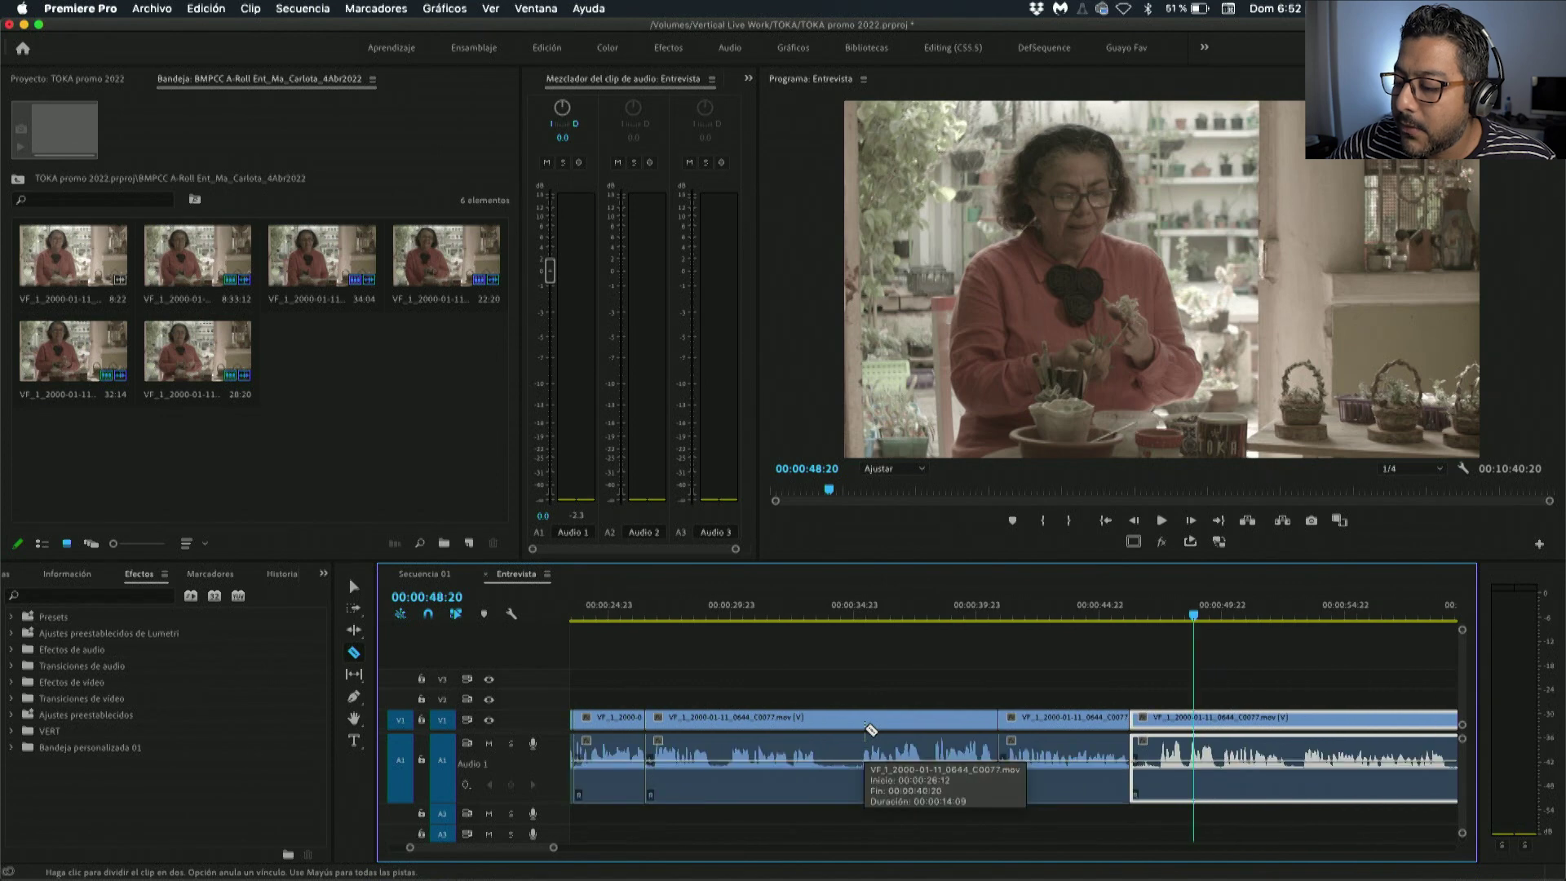
{"action": "scroll", "coordinate": [865, 726], "scroll_direction": "left", "scroll_amount": 5}
Review the edit from 21:13, then zoom in and replay the cuts around 00:00:23:00.
{"action": "key", "text": "v"}
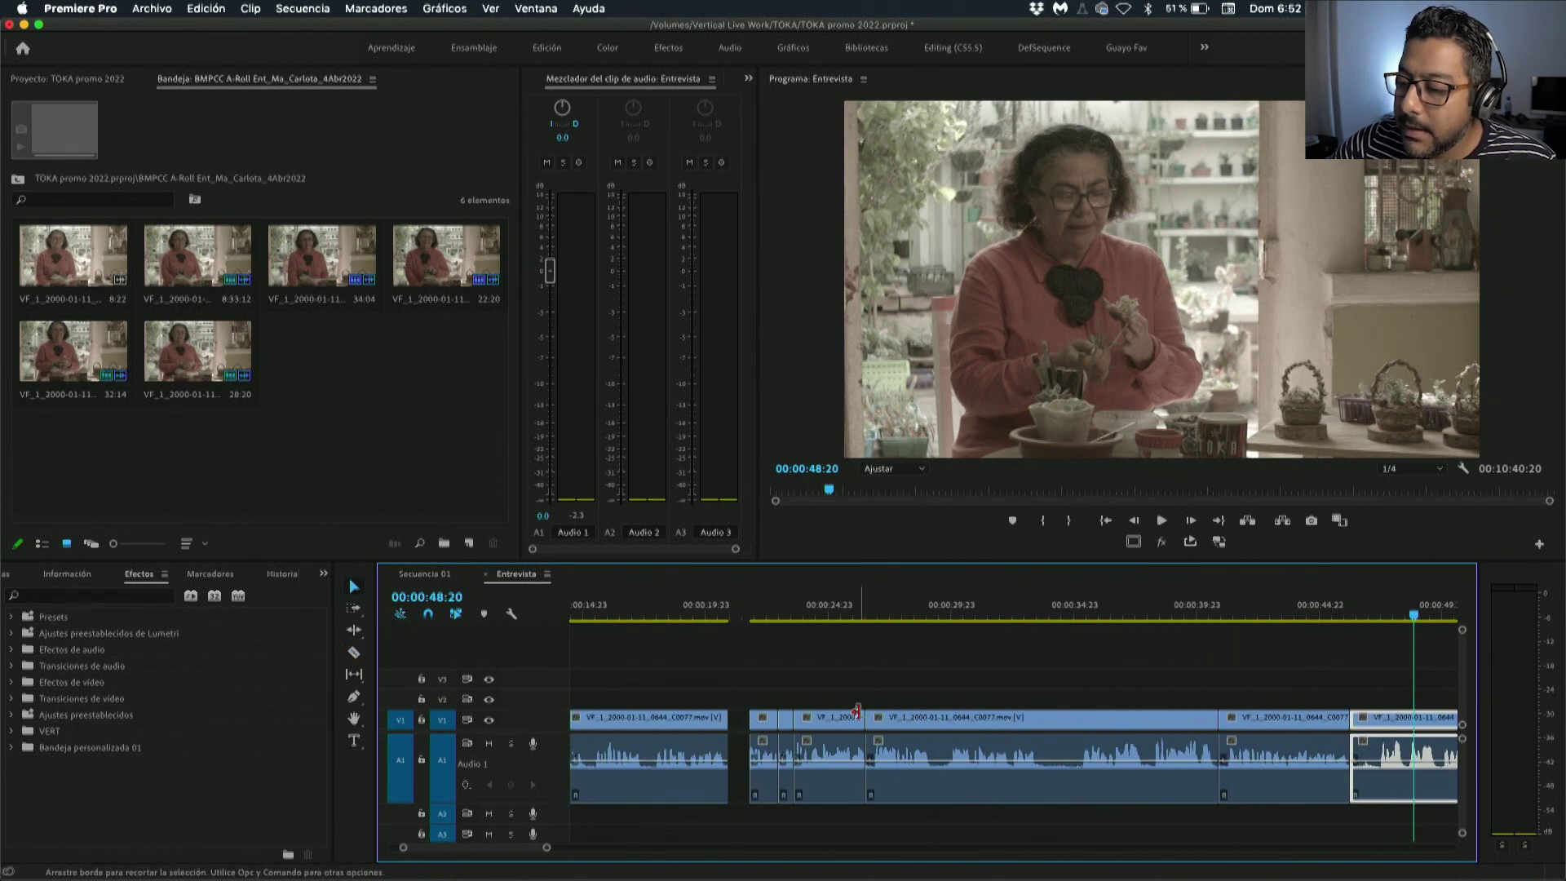
{"action": "left_click", "coordinate": [744, 617]}
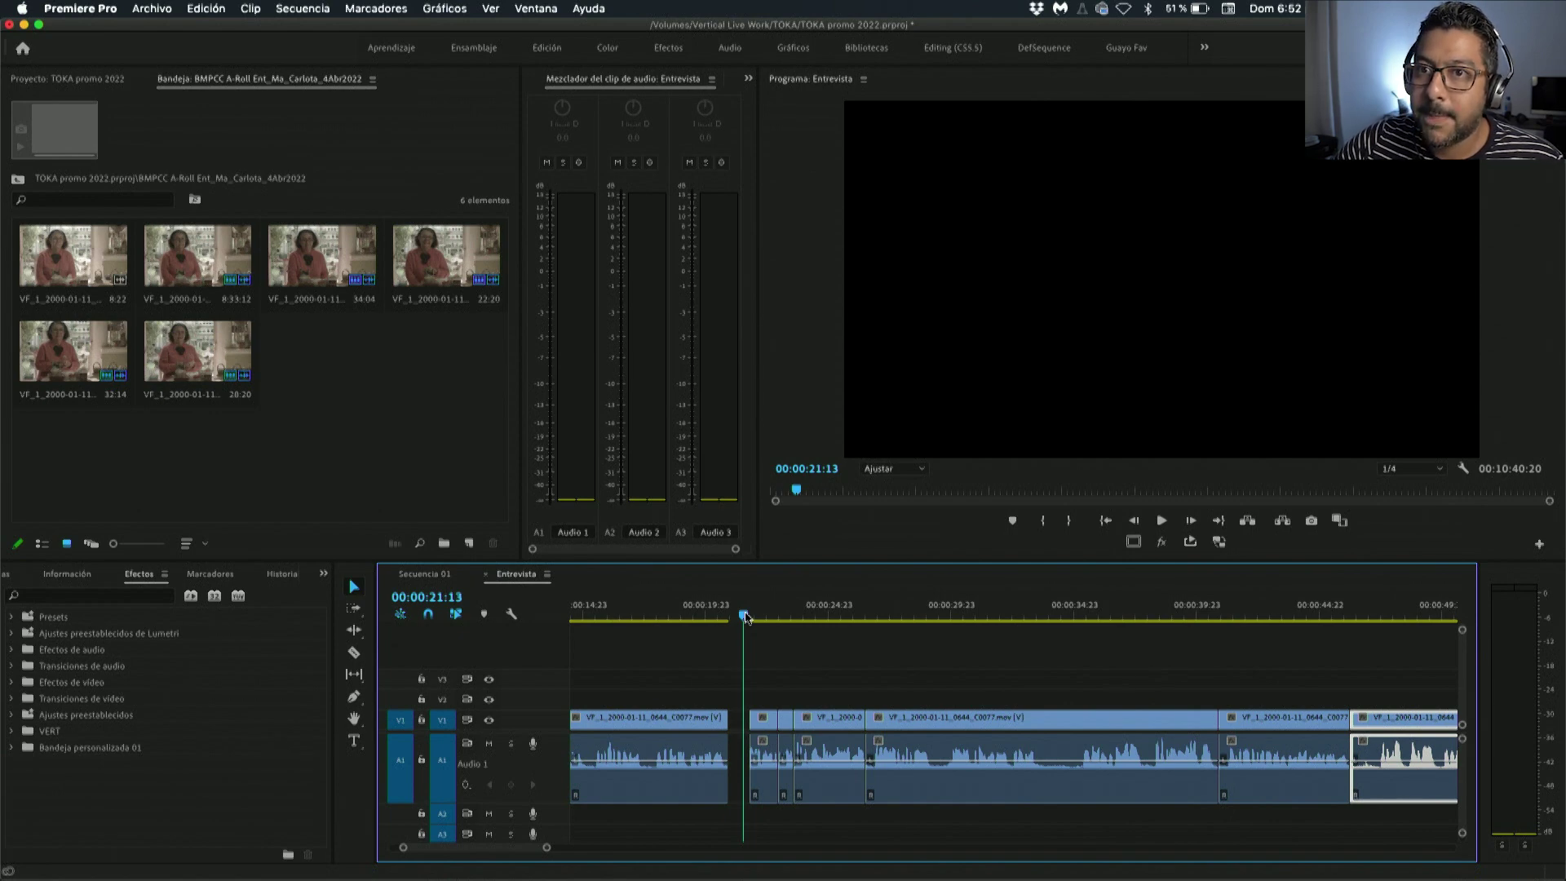
{"action": "key", "text": "space"}
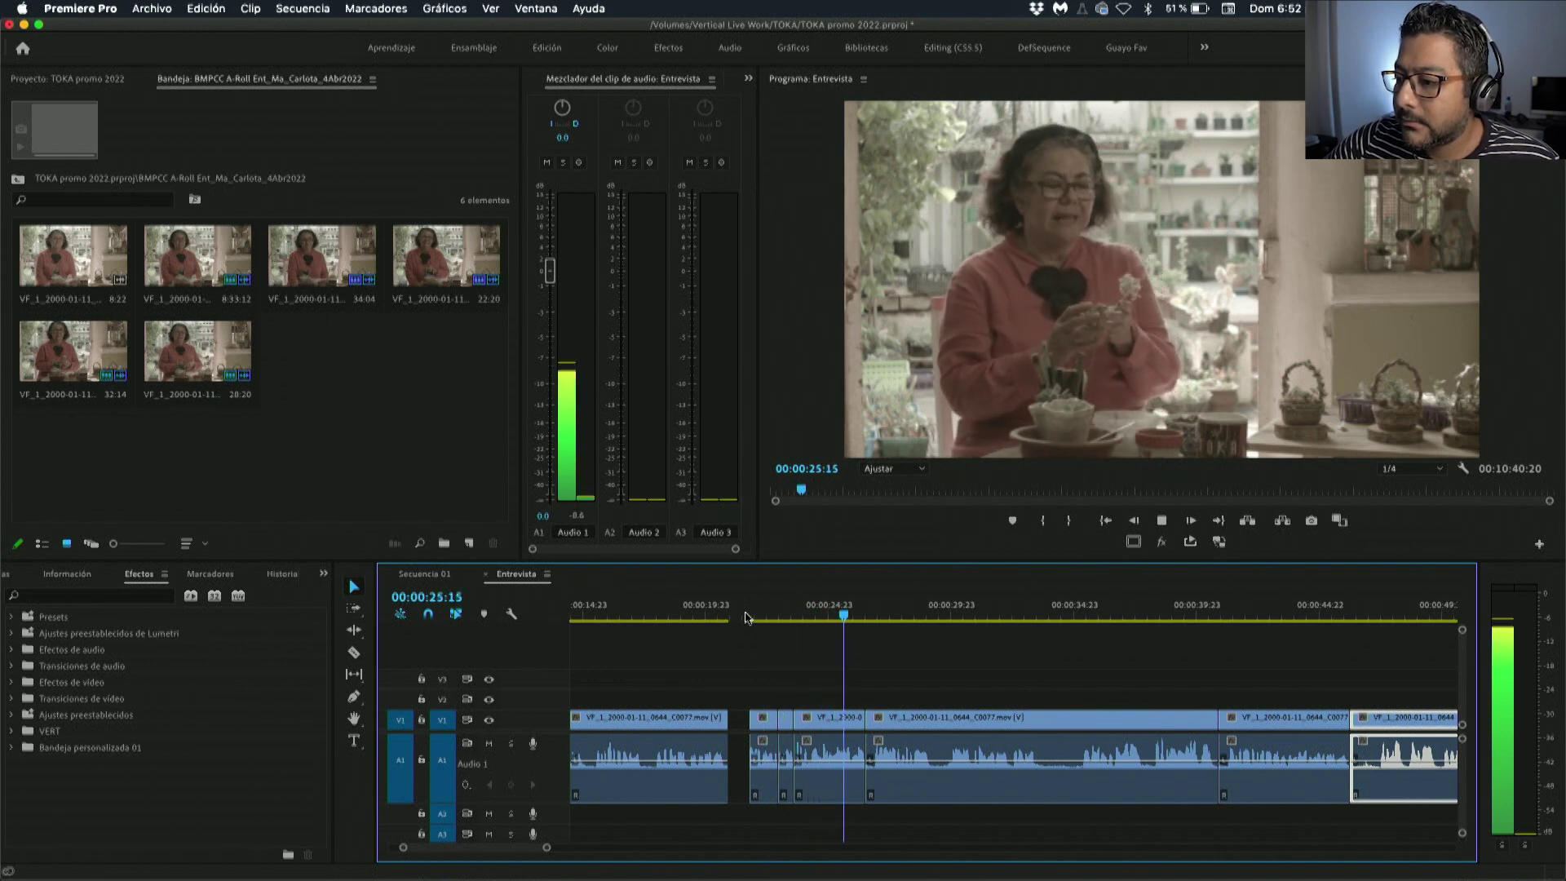
{"action": "left_click", "coordinate": [803, 763]}
{"action": "key", "text": "="}
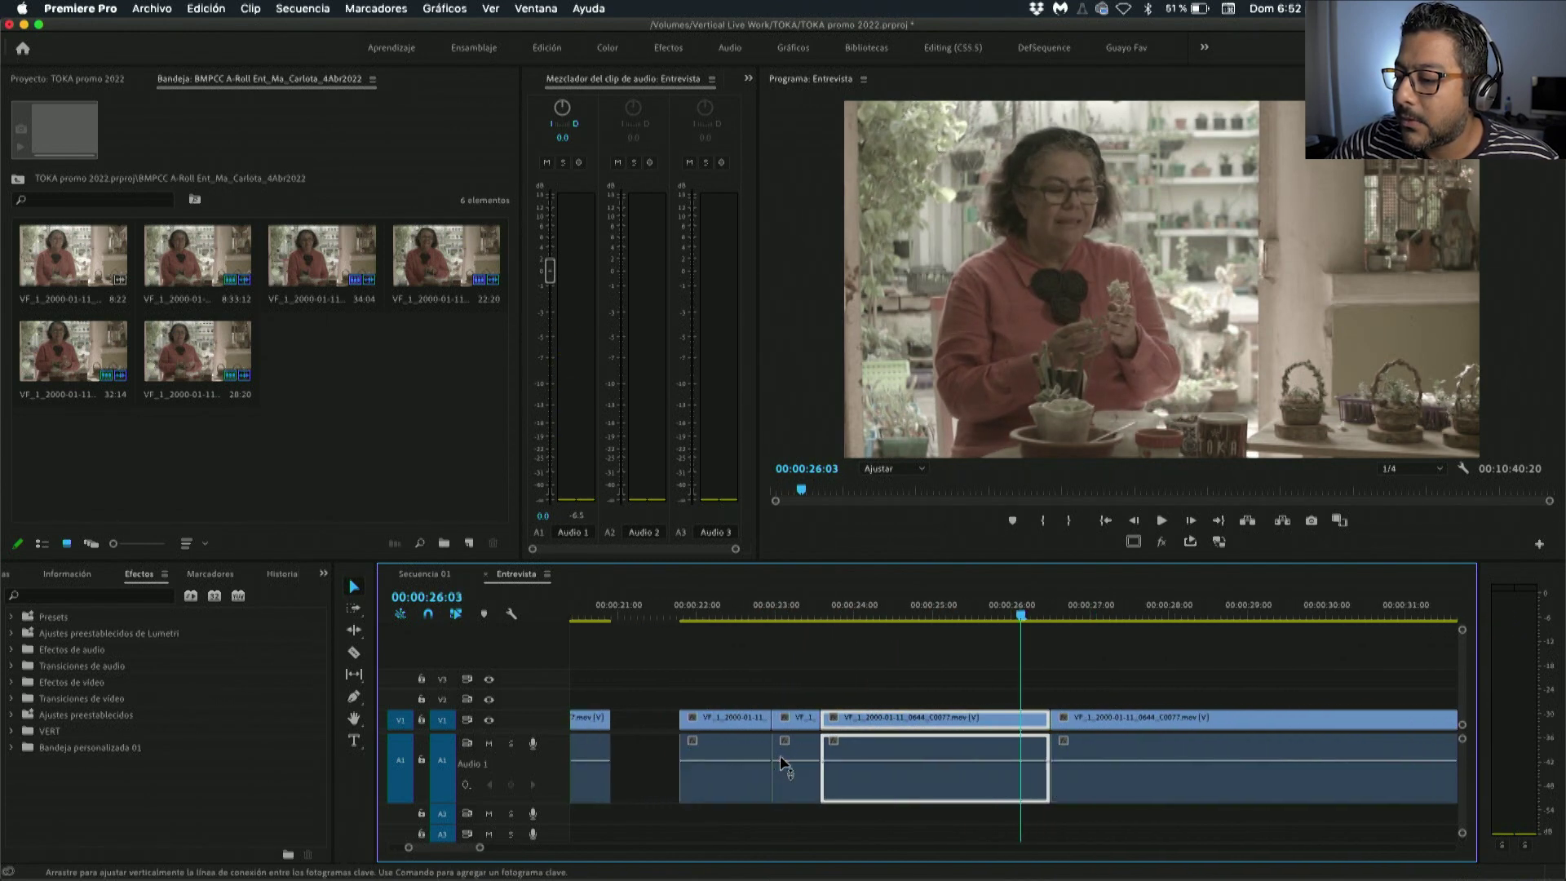
{"action": "left_click", "coordinate": [776, 610]}
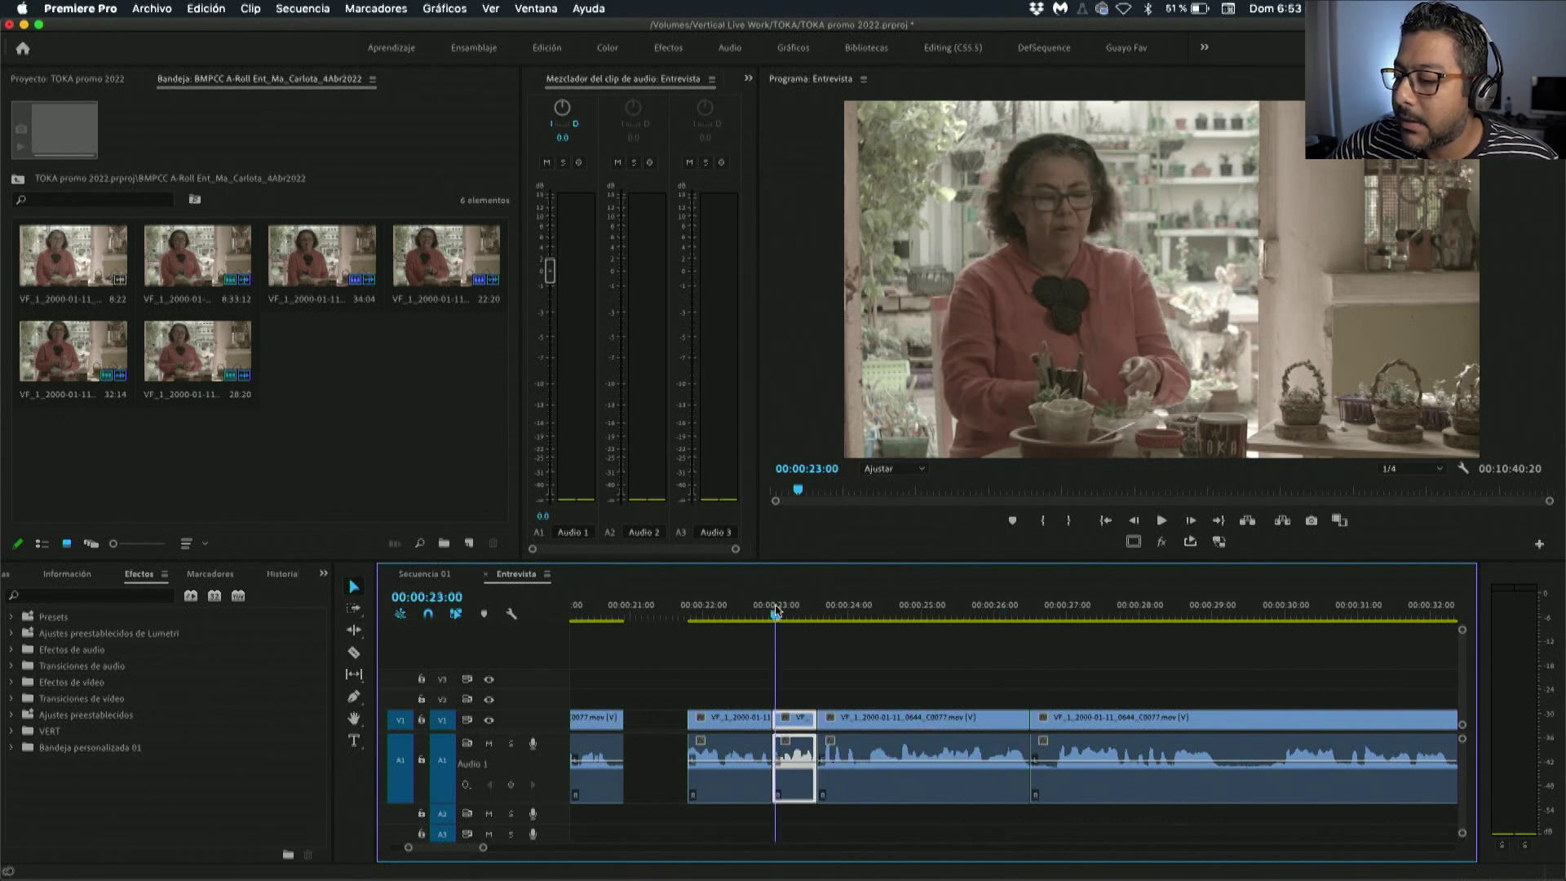
{"action": "key", "text": "space"}
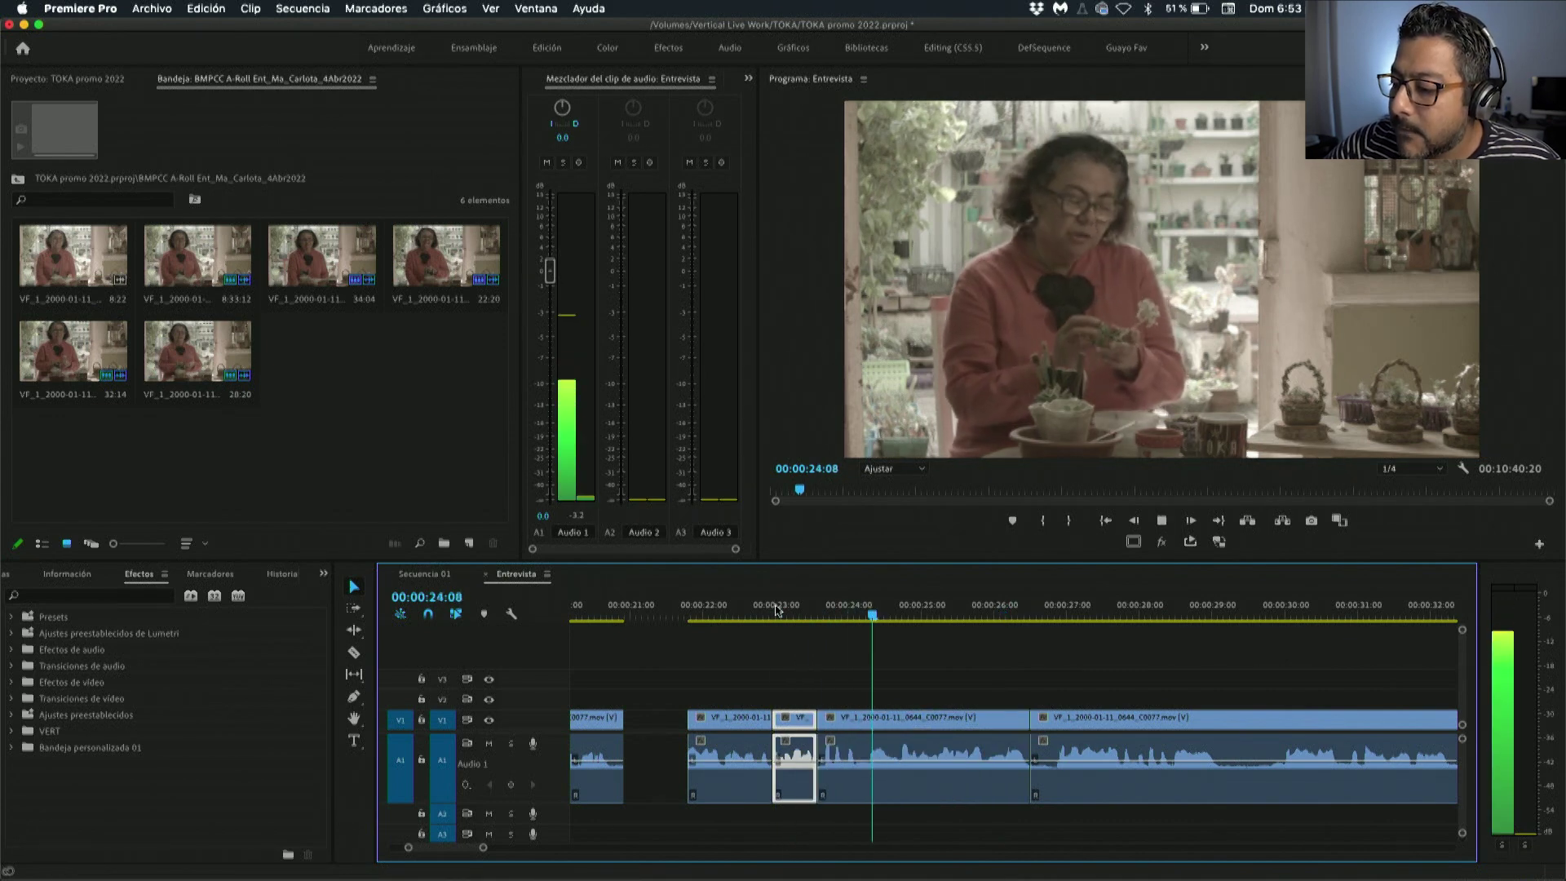
{"action": "key", "text": "space"}
Trim the clip's start to 24:17, review from 22:17, and butt it against the earlier clip.
{"action": "key", "text": "d"}
{"action": "left_click_drag", "start_coordinate": [871, 604], "coordinate": [901, 606]}
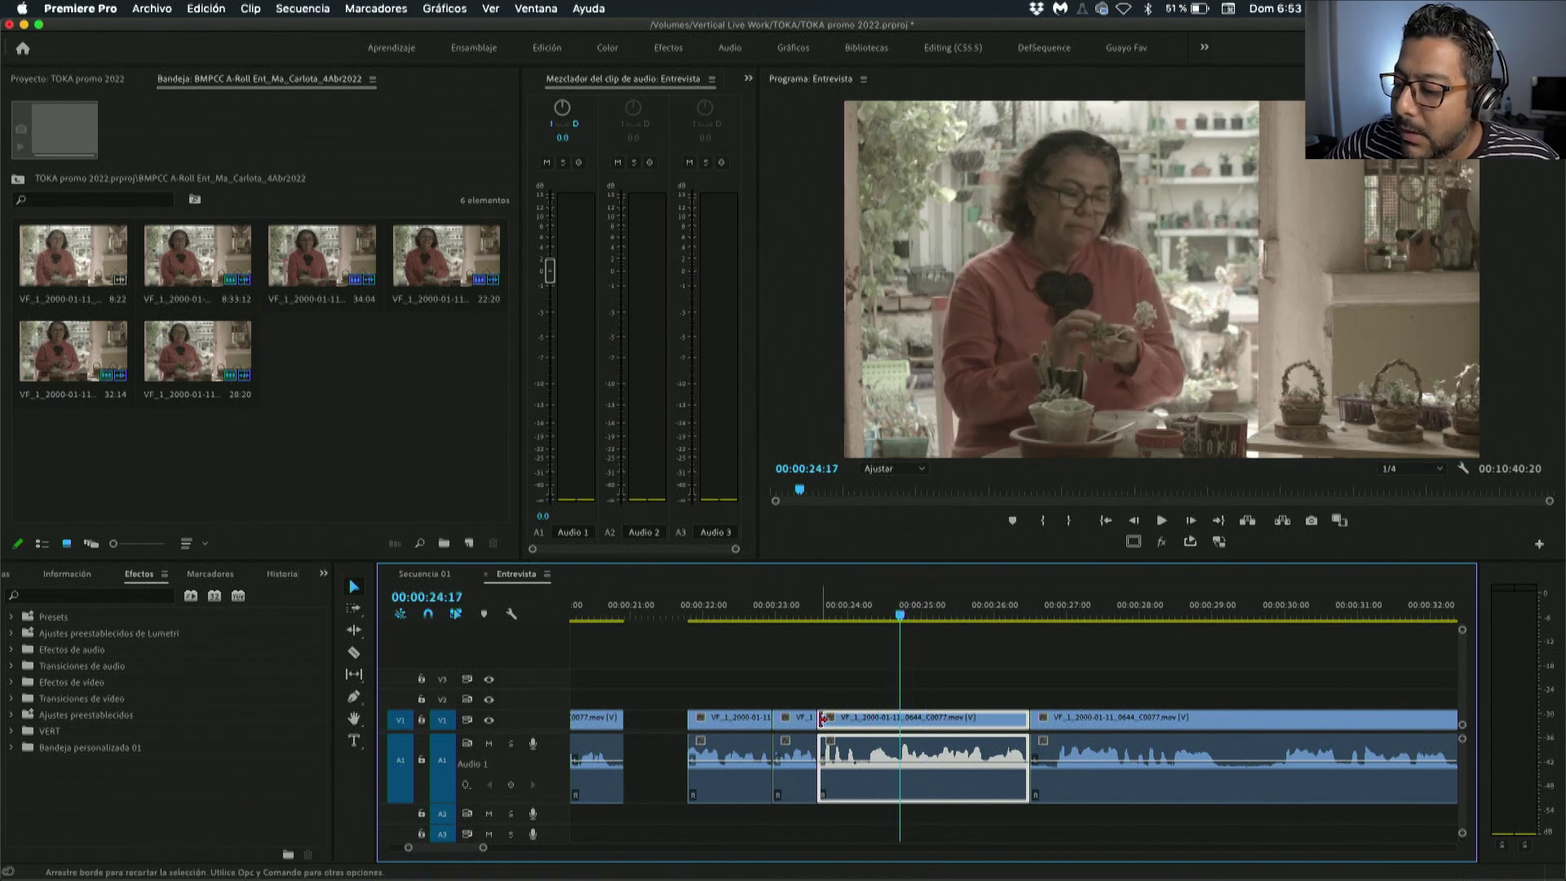
{"action": "left_click_drag", "start_coordinate": [822, 720], "coordinate": [901, 721]}
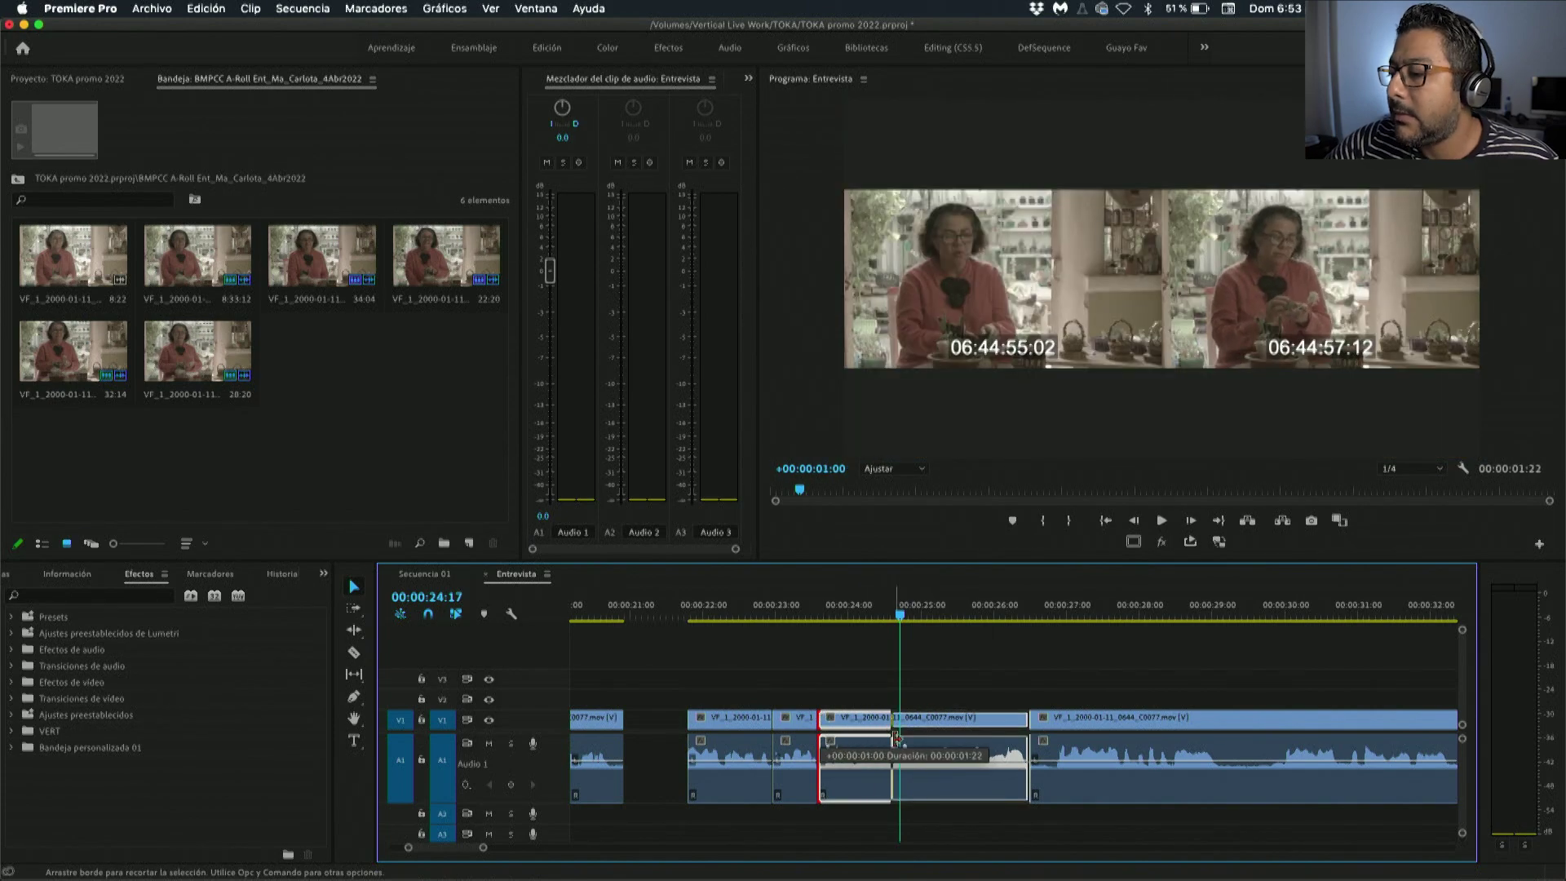
{"action": "left_click", "coordinate": [755, 611]}
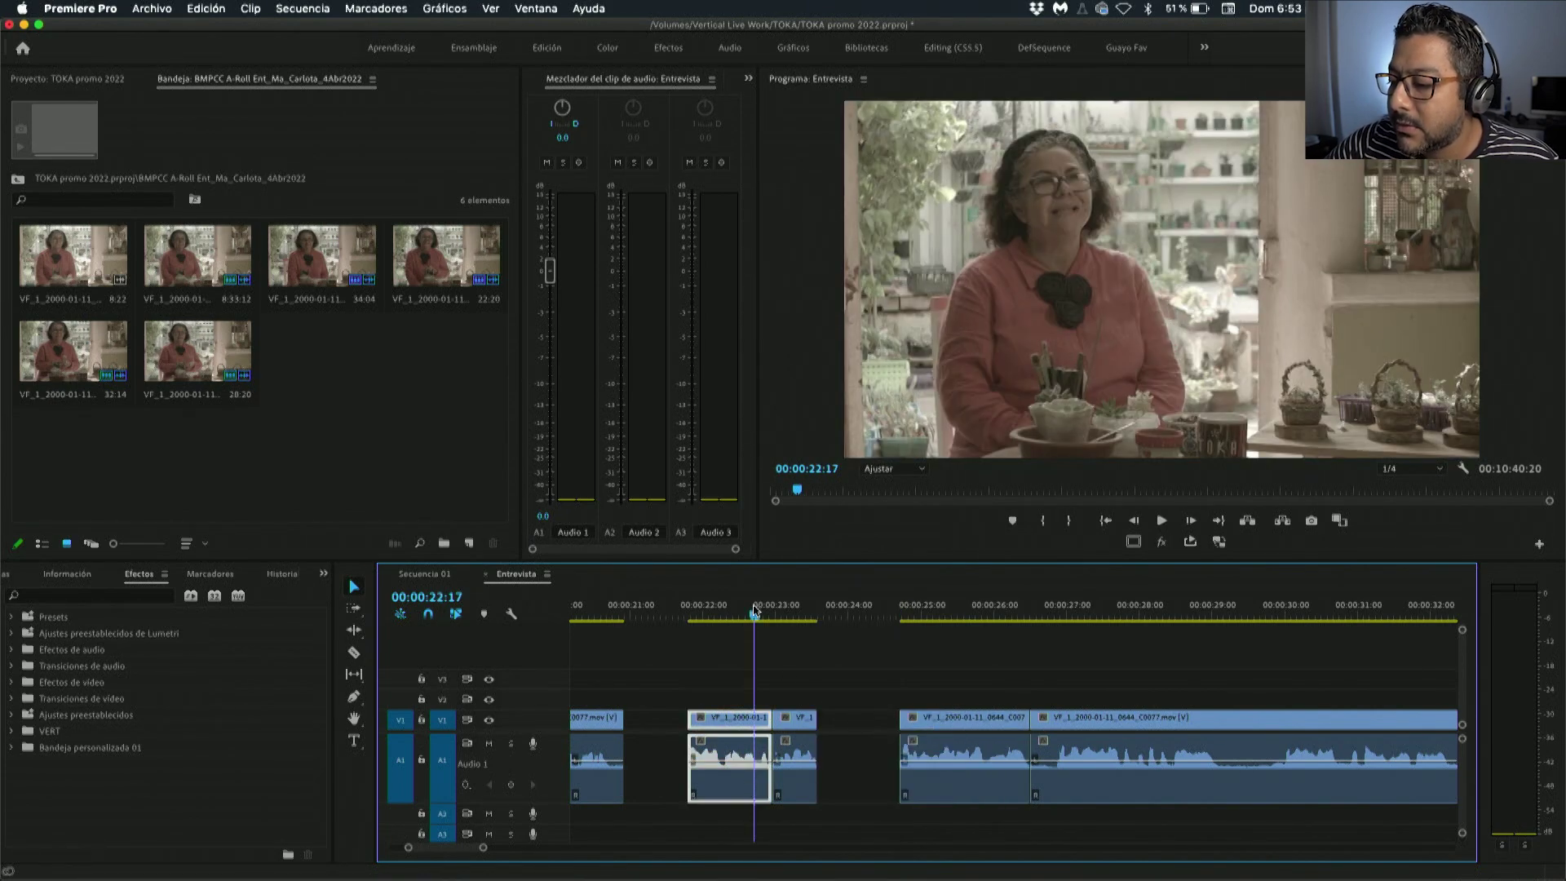
{"action": "key", "text": "space"}
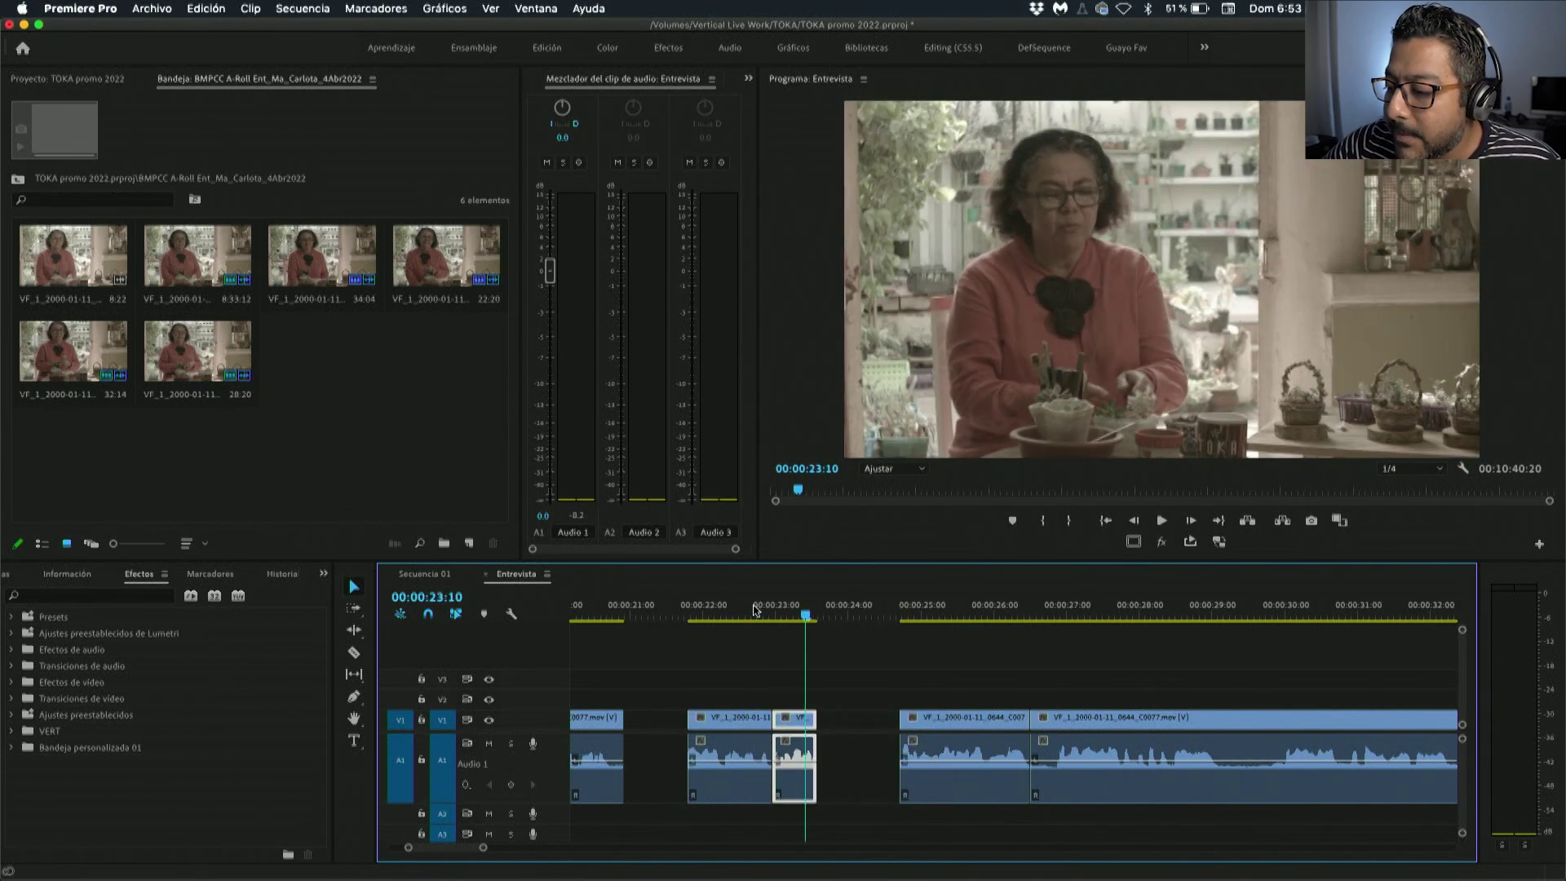
{"action": "left_click", "coordinate": [754, 610]}
{"action": "key", "text": "space"}
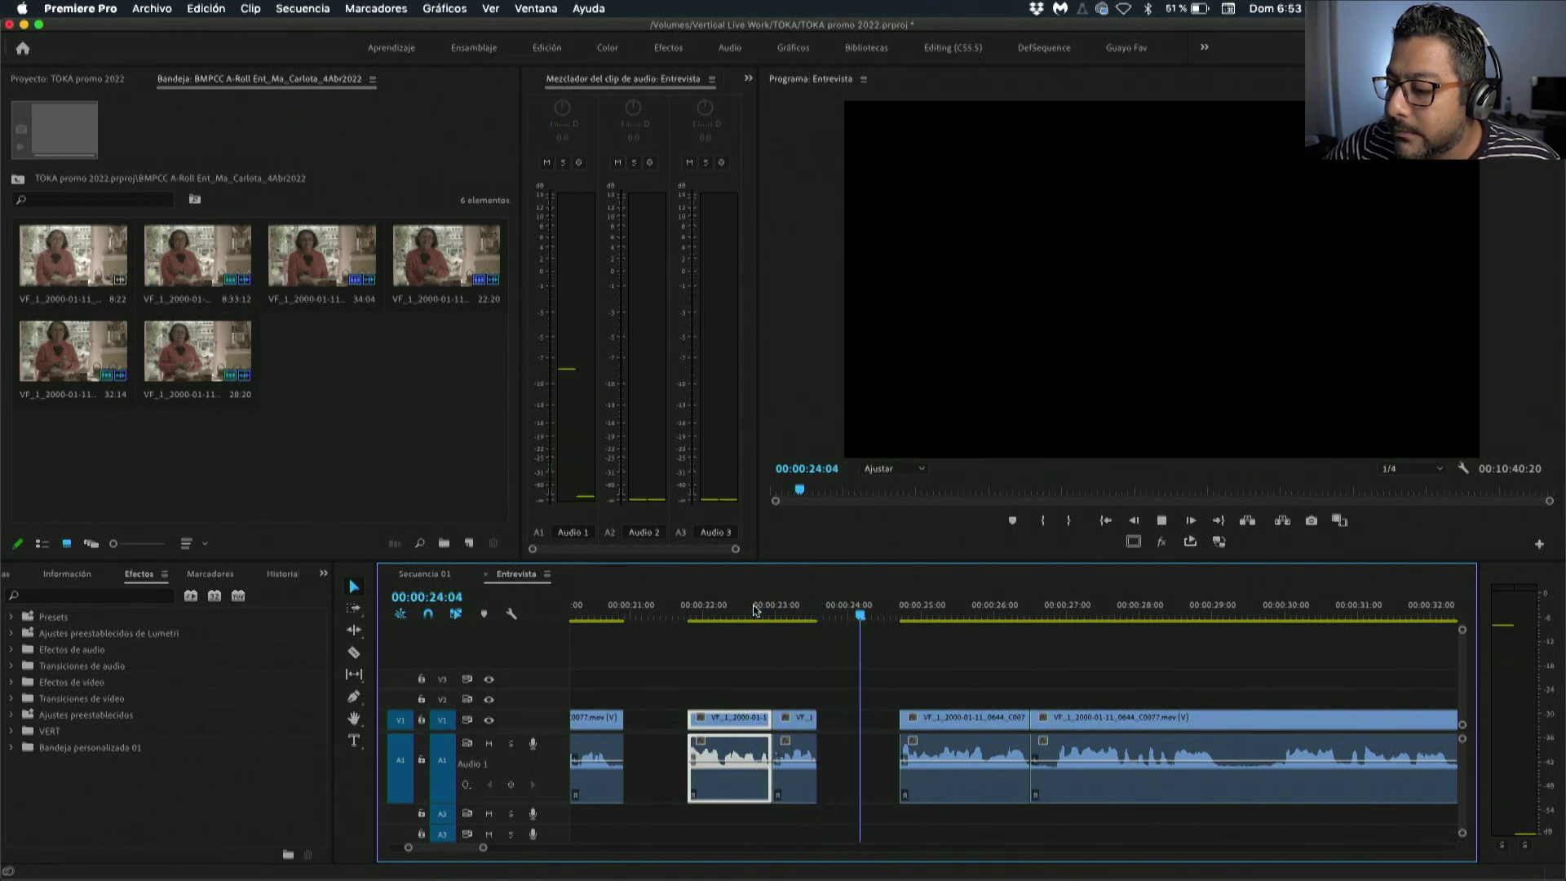
{"action": "left_click", "coordinate": [754, 610]}
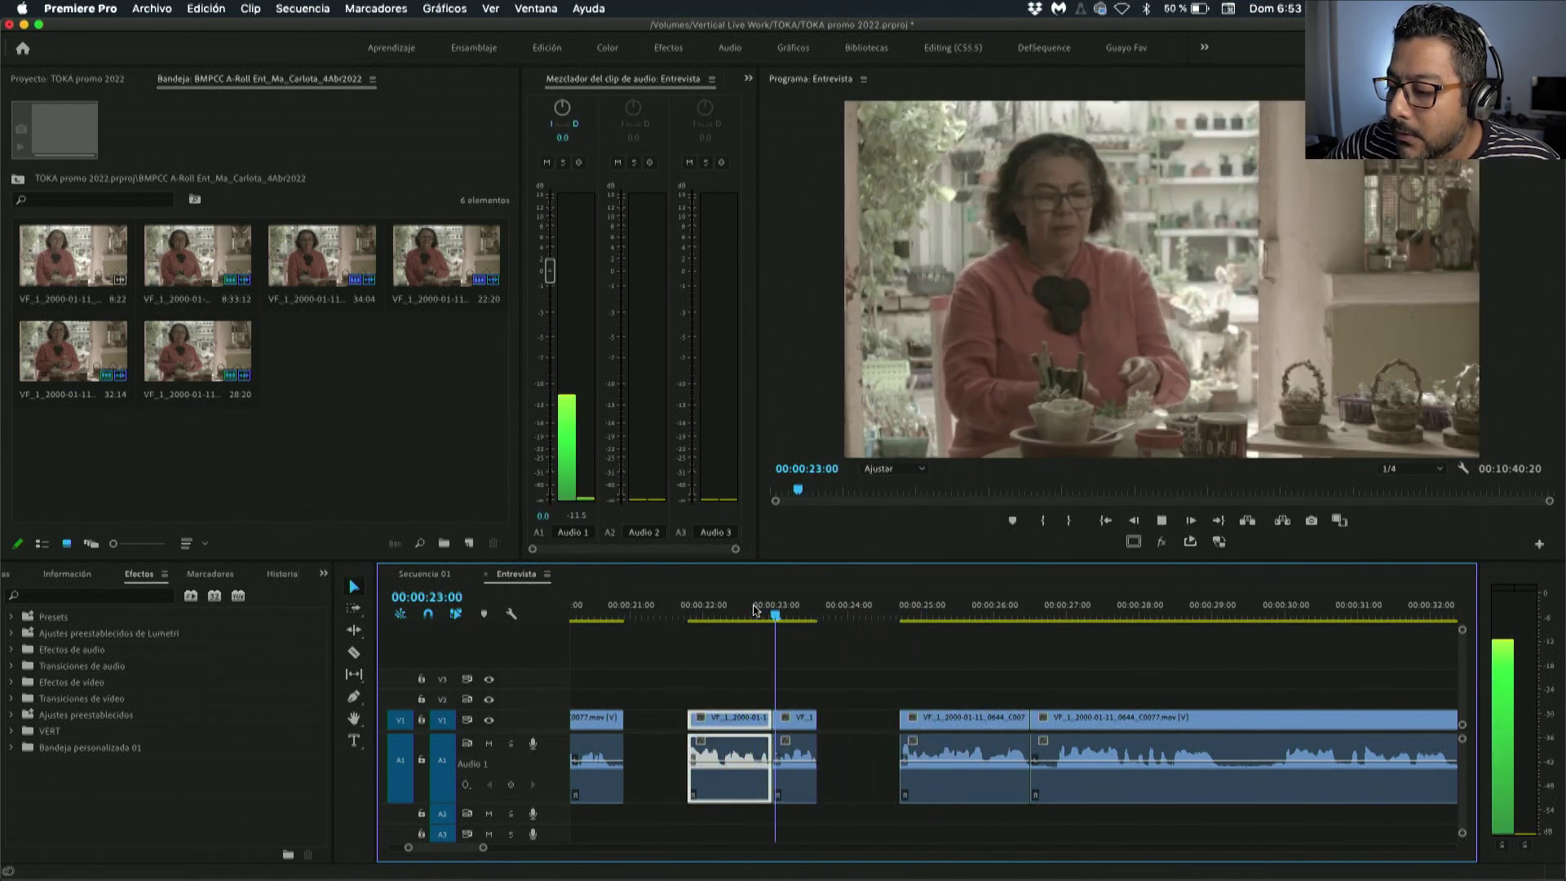
{"action": "key", "text": "space"}
{"action": "left_click_drag", "start_coordinate": [953, 728], "coordinate": [856, 724]}
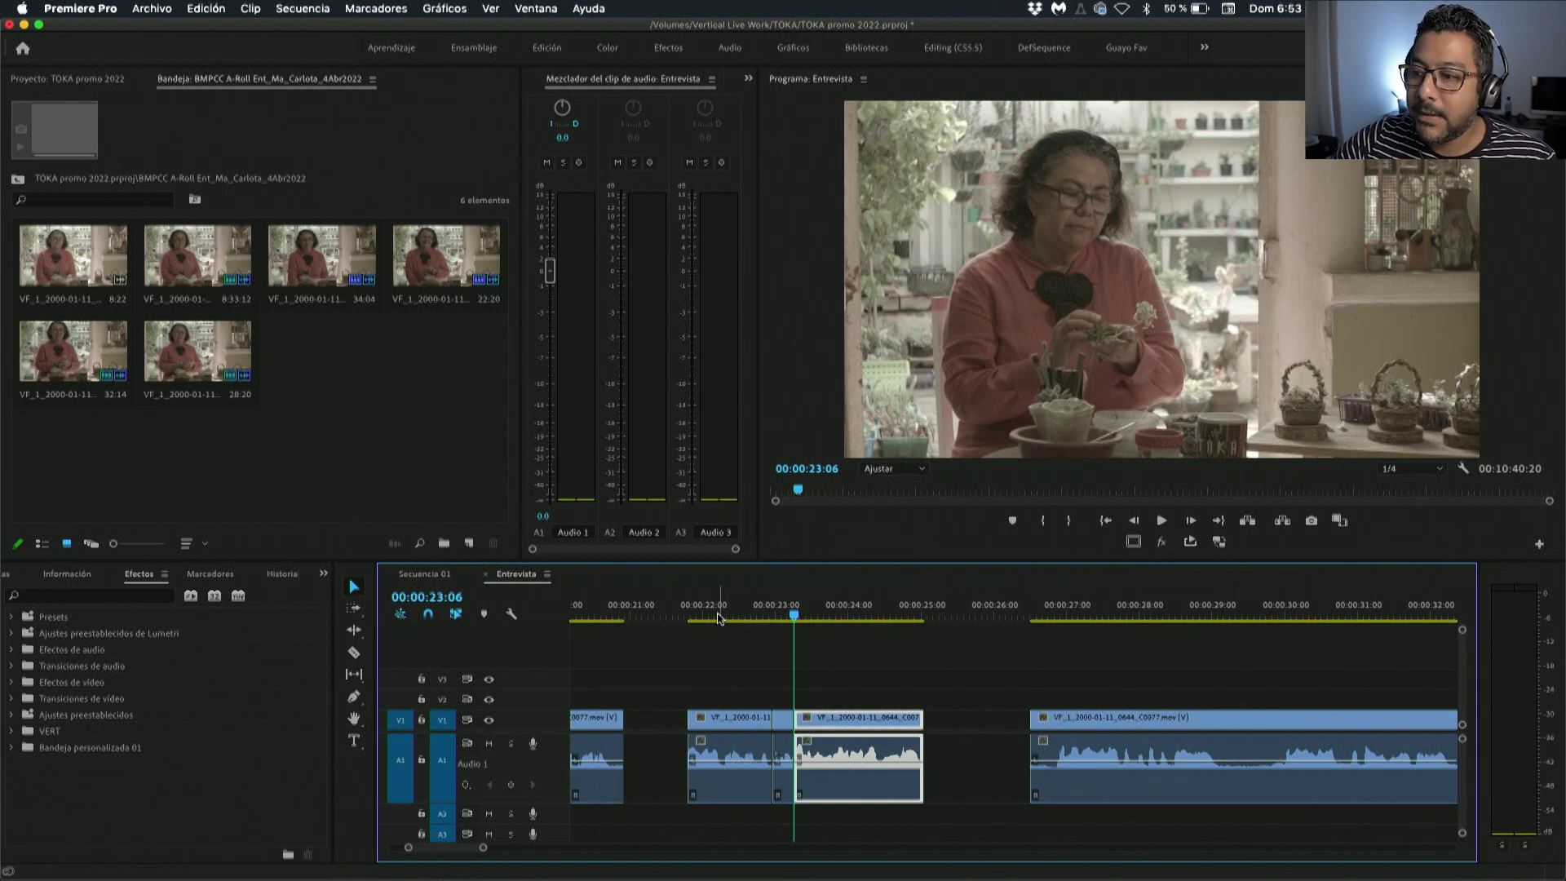
Replay the interview edit from 21:17 and again from 00:00:23:00.
{"action": "left_click", "coordinate": [694, 617]}
{"action": "key", "text": "space"}
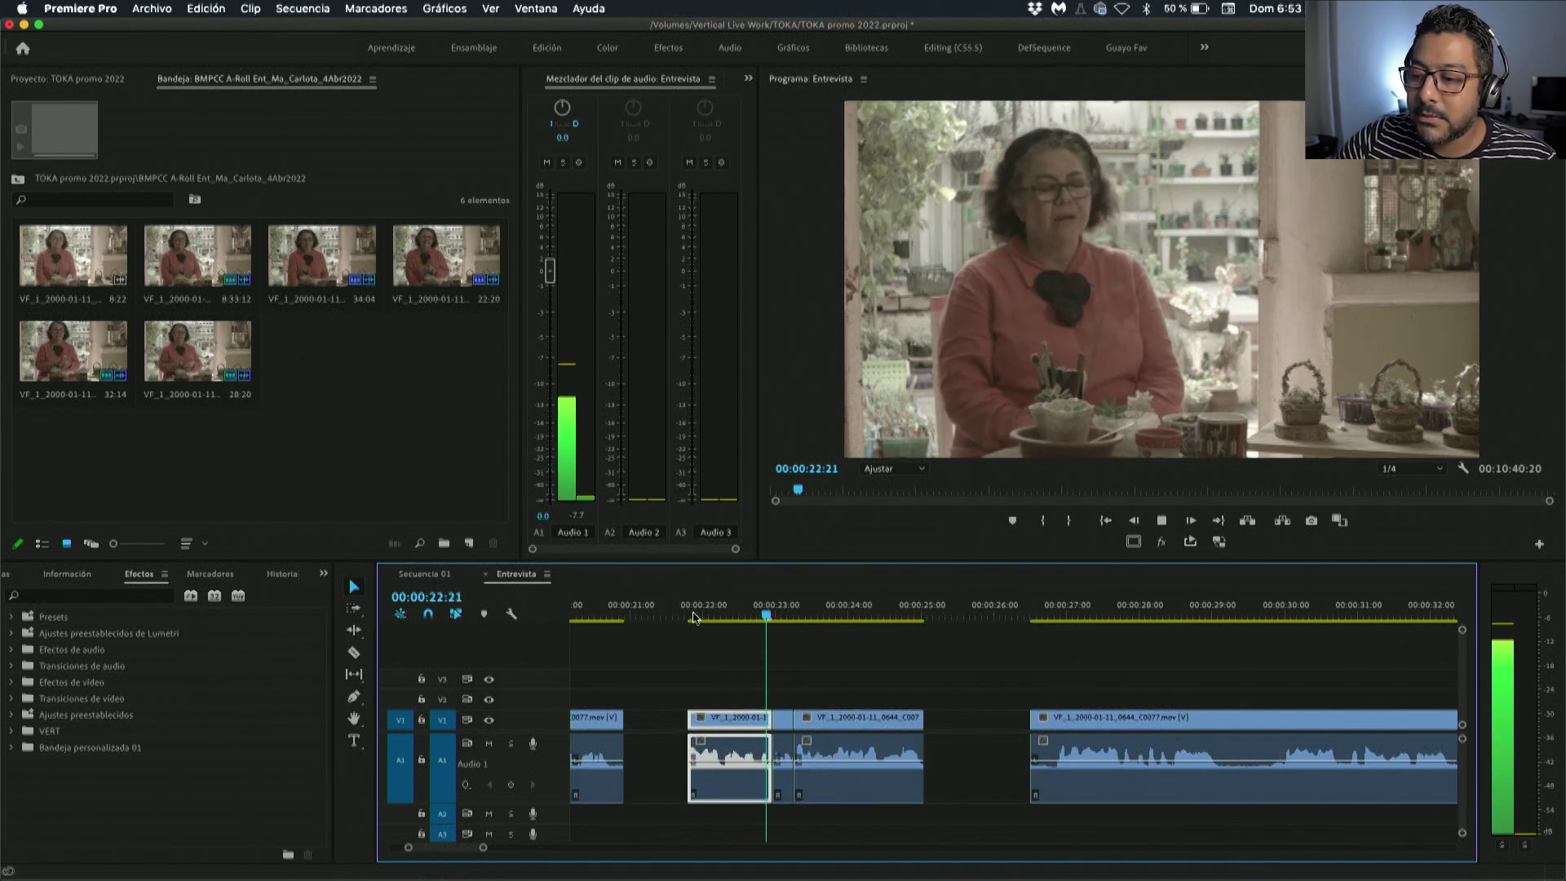
{"action": "left_click", "coordinate": [693, 618]}
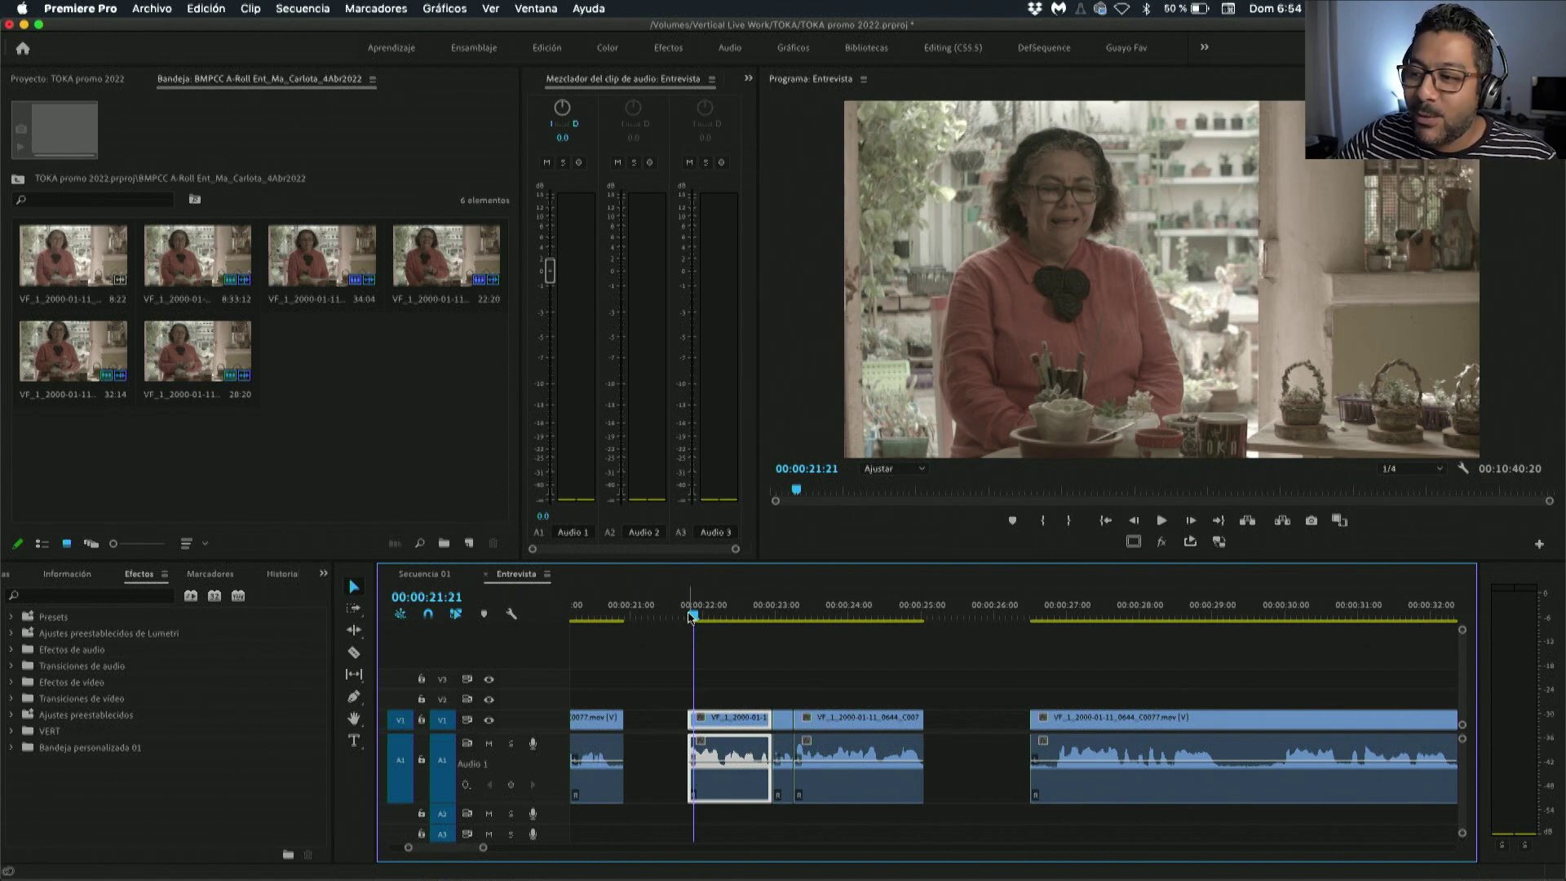
{"action": "left_click", "coordinate": [683, 616]}
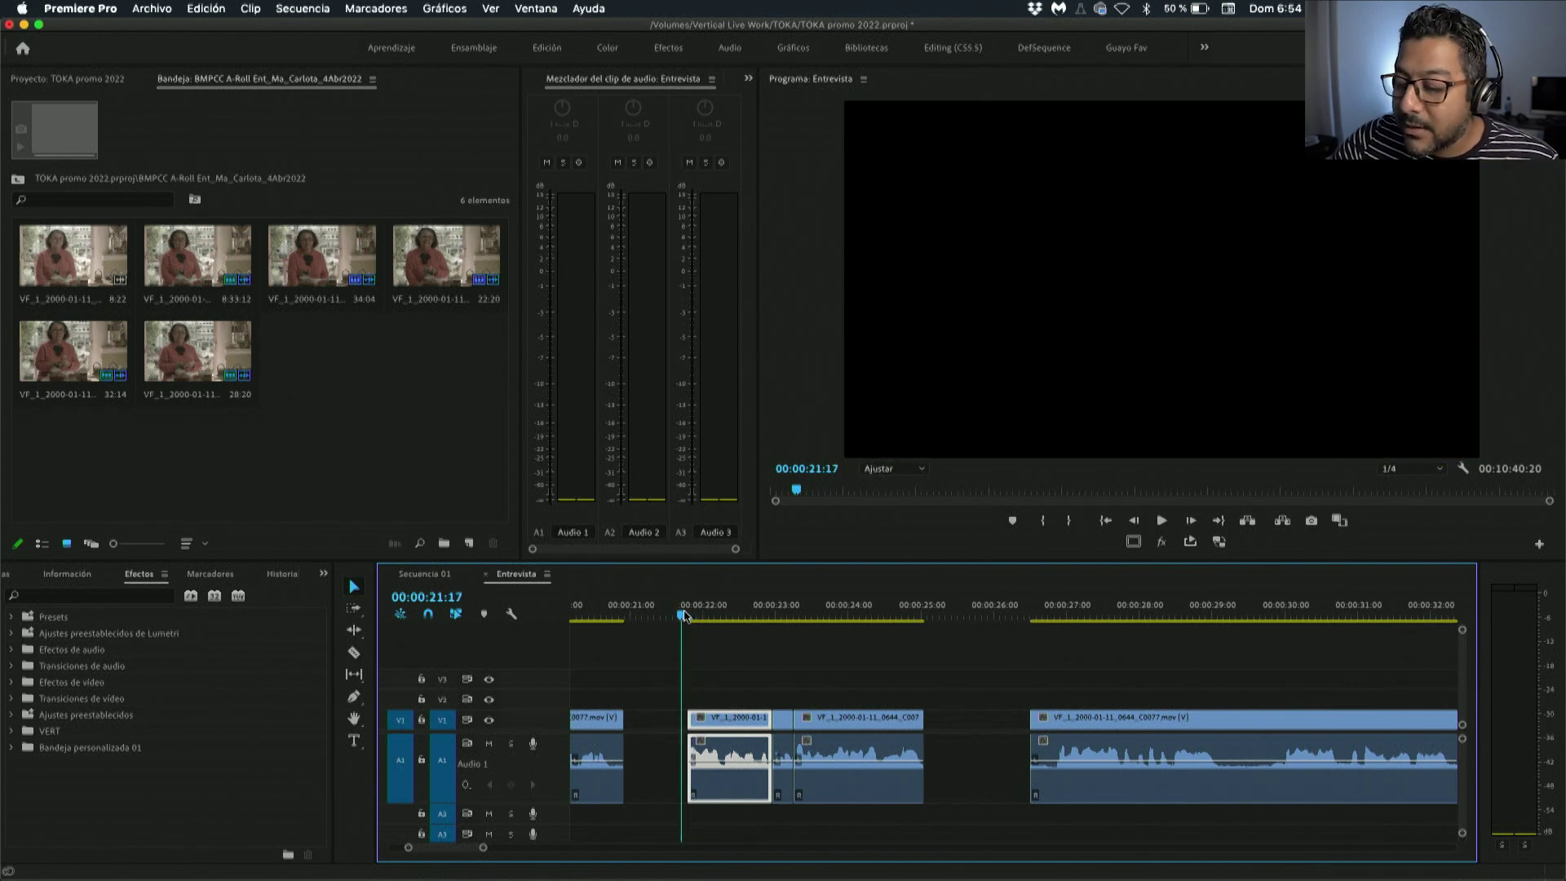
{"action": "key", "text": "space"}
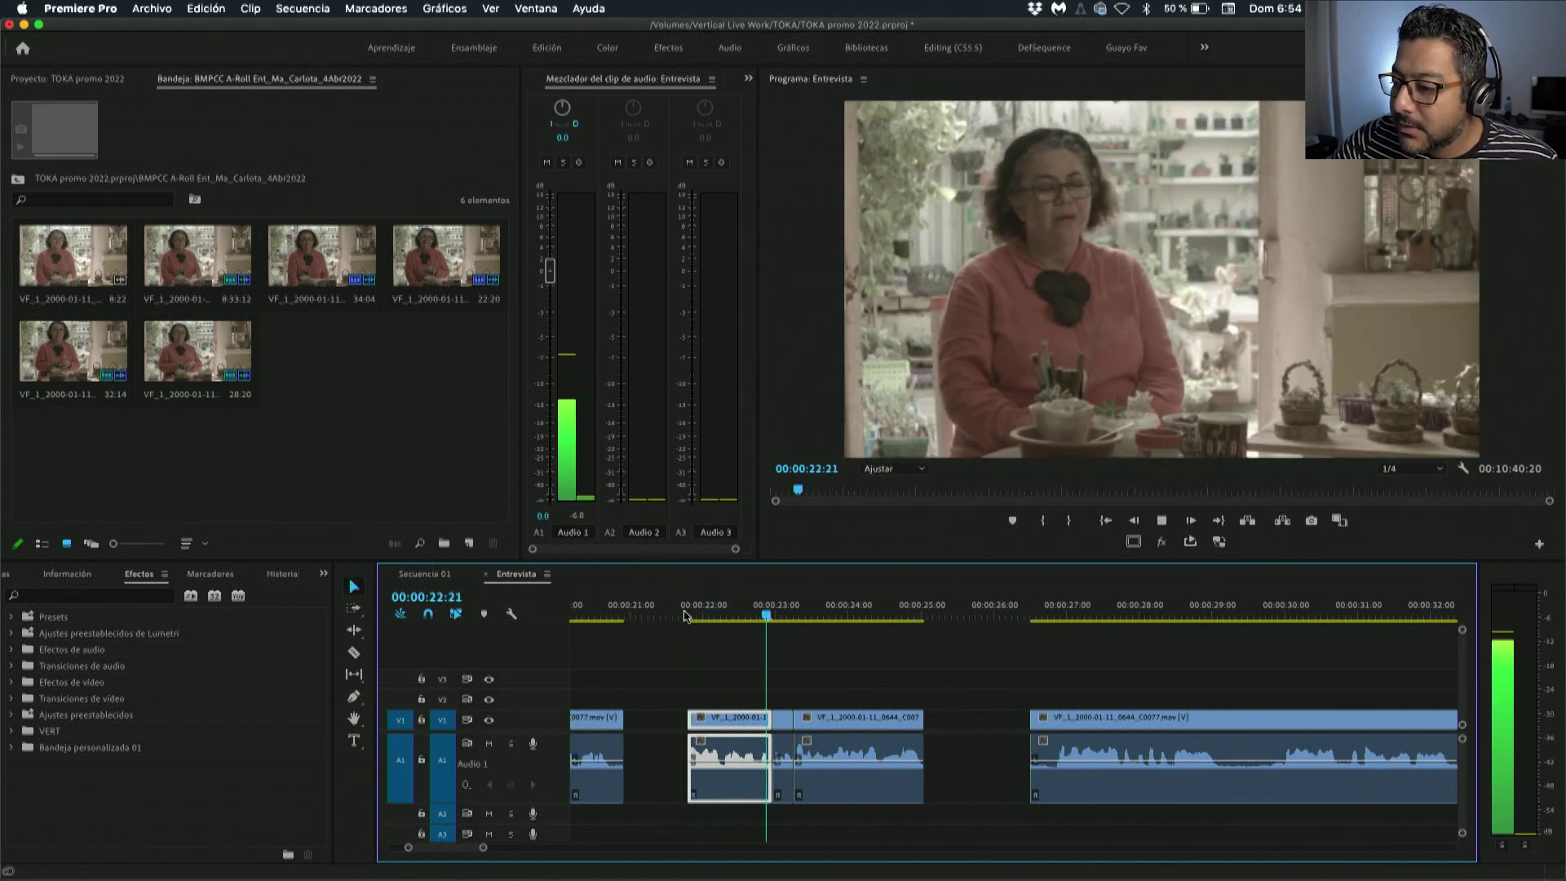
{"action": "key", "text": "space"}
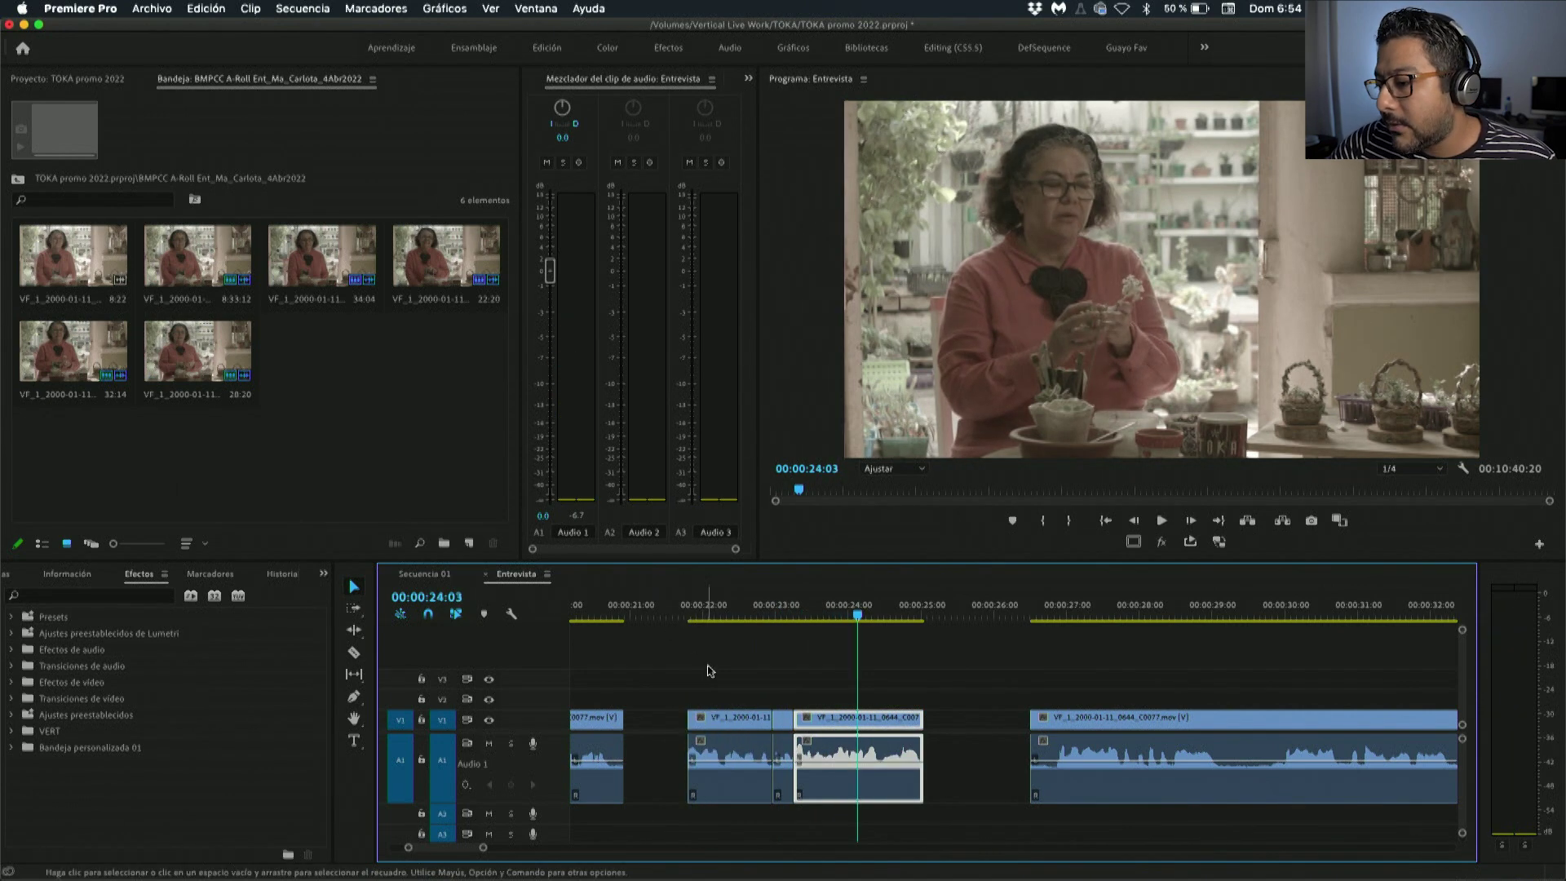
{"action": "scroll", "coordinate": [764, 690], "scroll_direction": "up", "scroll_amount": 4, "text": "alt"}
{"action": "left_click", "coordinate": [808, 603]}
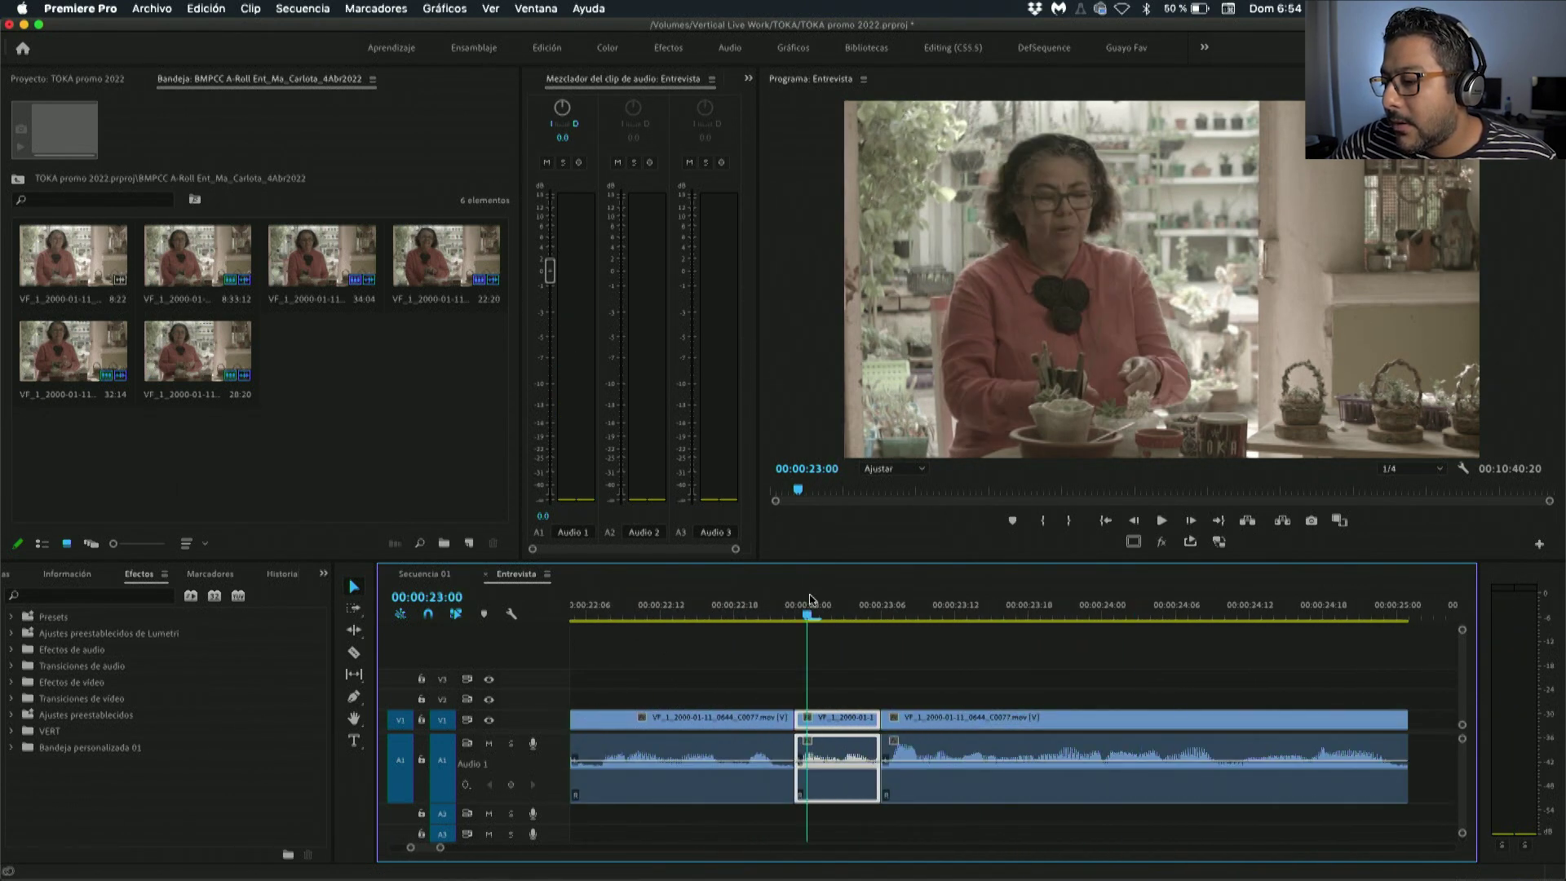
{"action": "key", "text": "space"}
{"action": "key", "text": "space"}
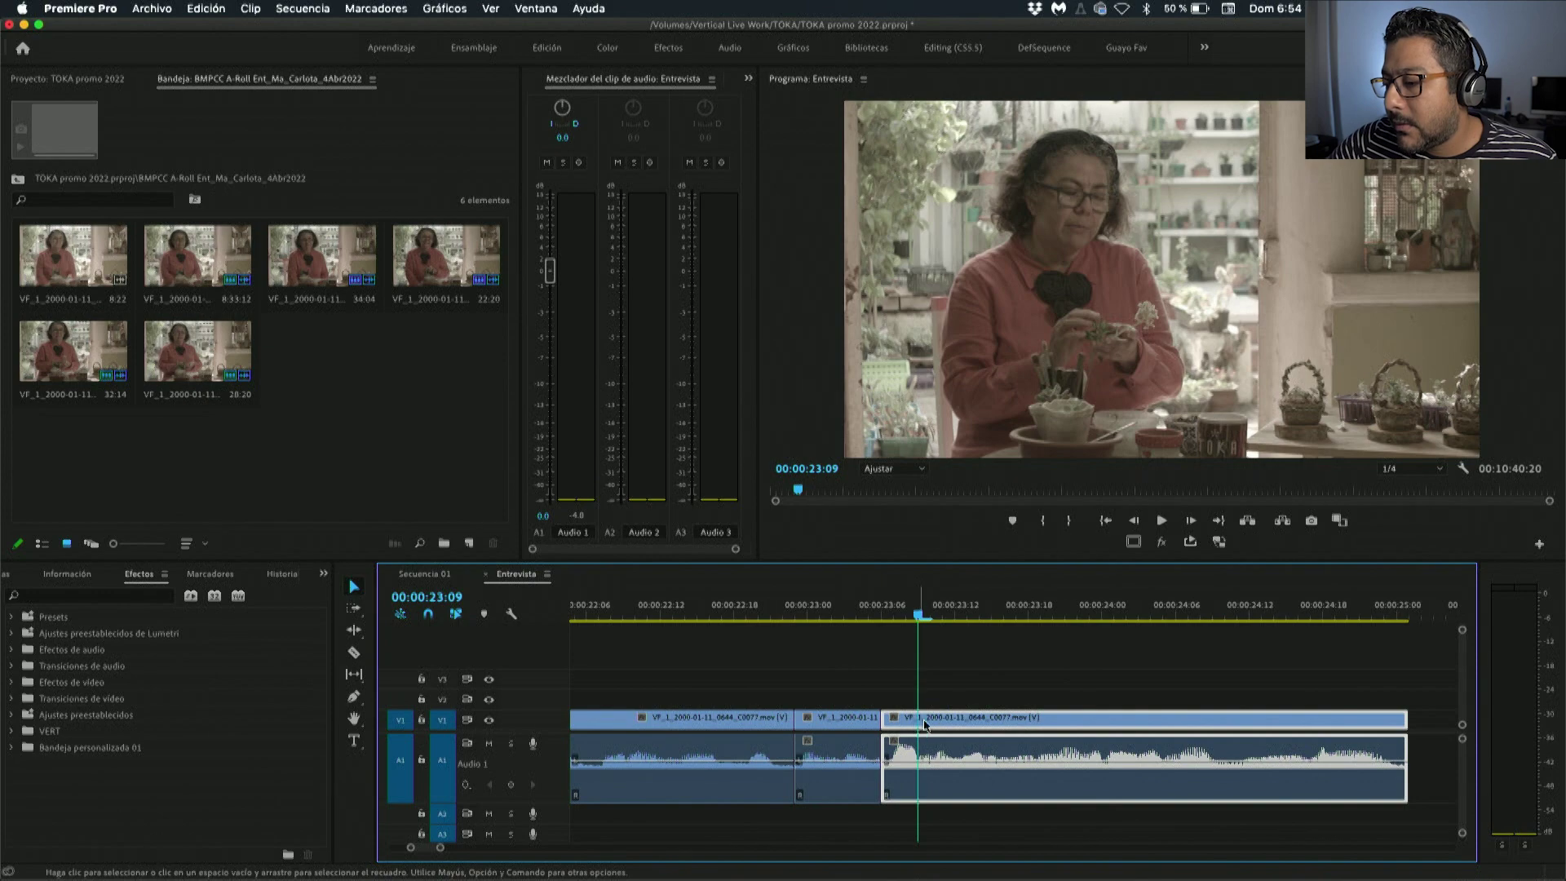
Nudge the third clip later, extend the middle clip's end, then trim and slide the third clip left to close the gap.
{"action": "key", "text": "shift+super+Right"}
{"action": "left_click_drag", "start_coordinate": [878, 721], "coordinate": [904, 721]}
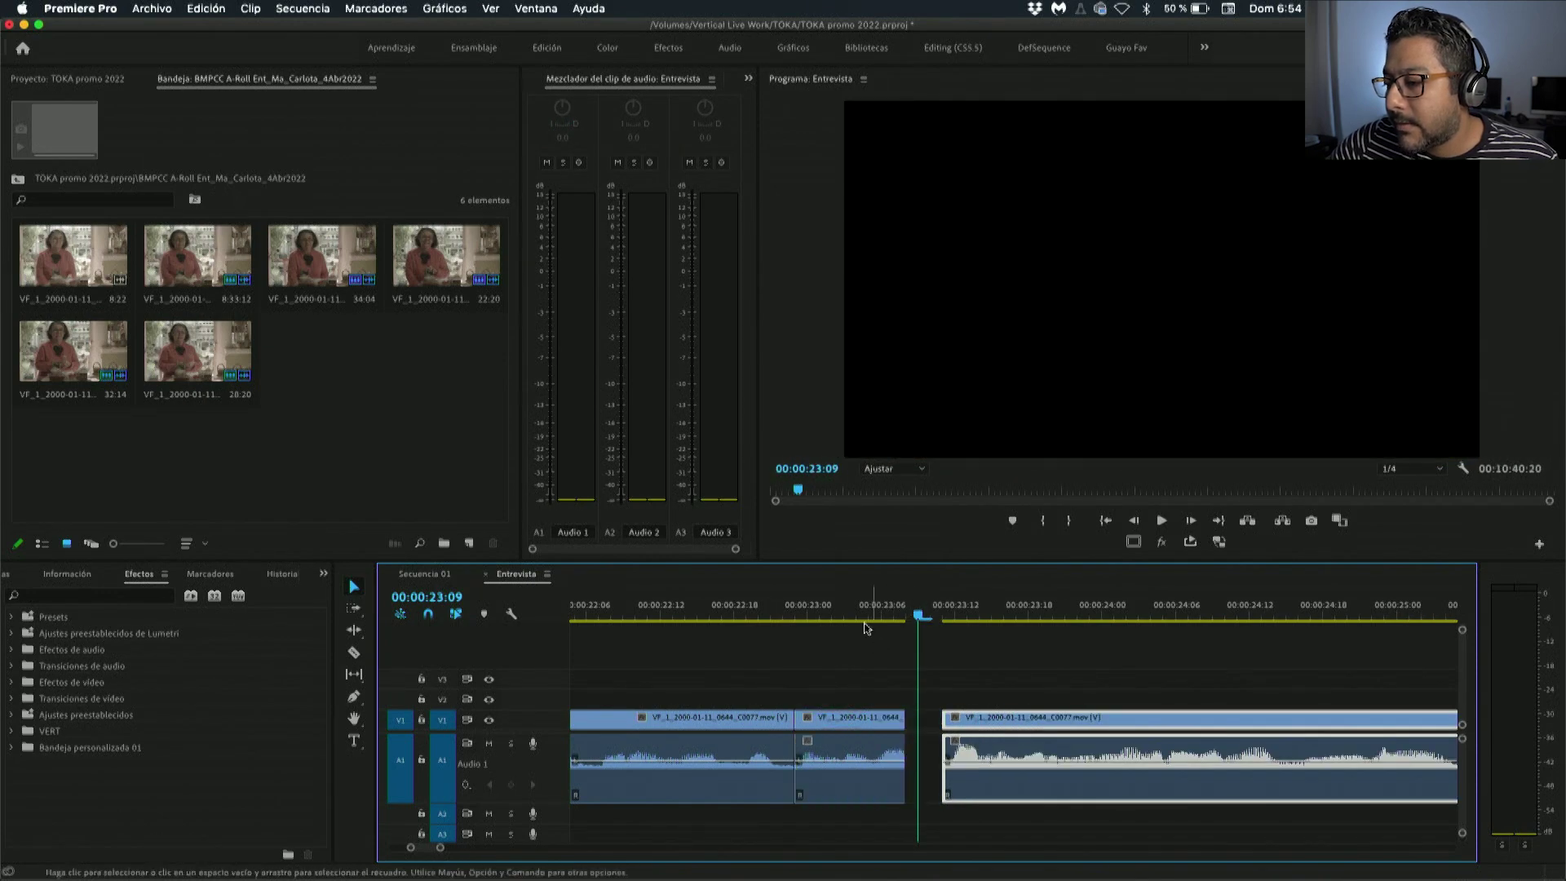
{"action": "left_click", "coordinate": [845, 605]}
{"action": "key", "text": "space"}
{"action": "key", "text": "space"}
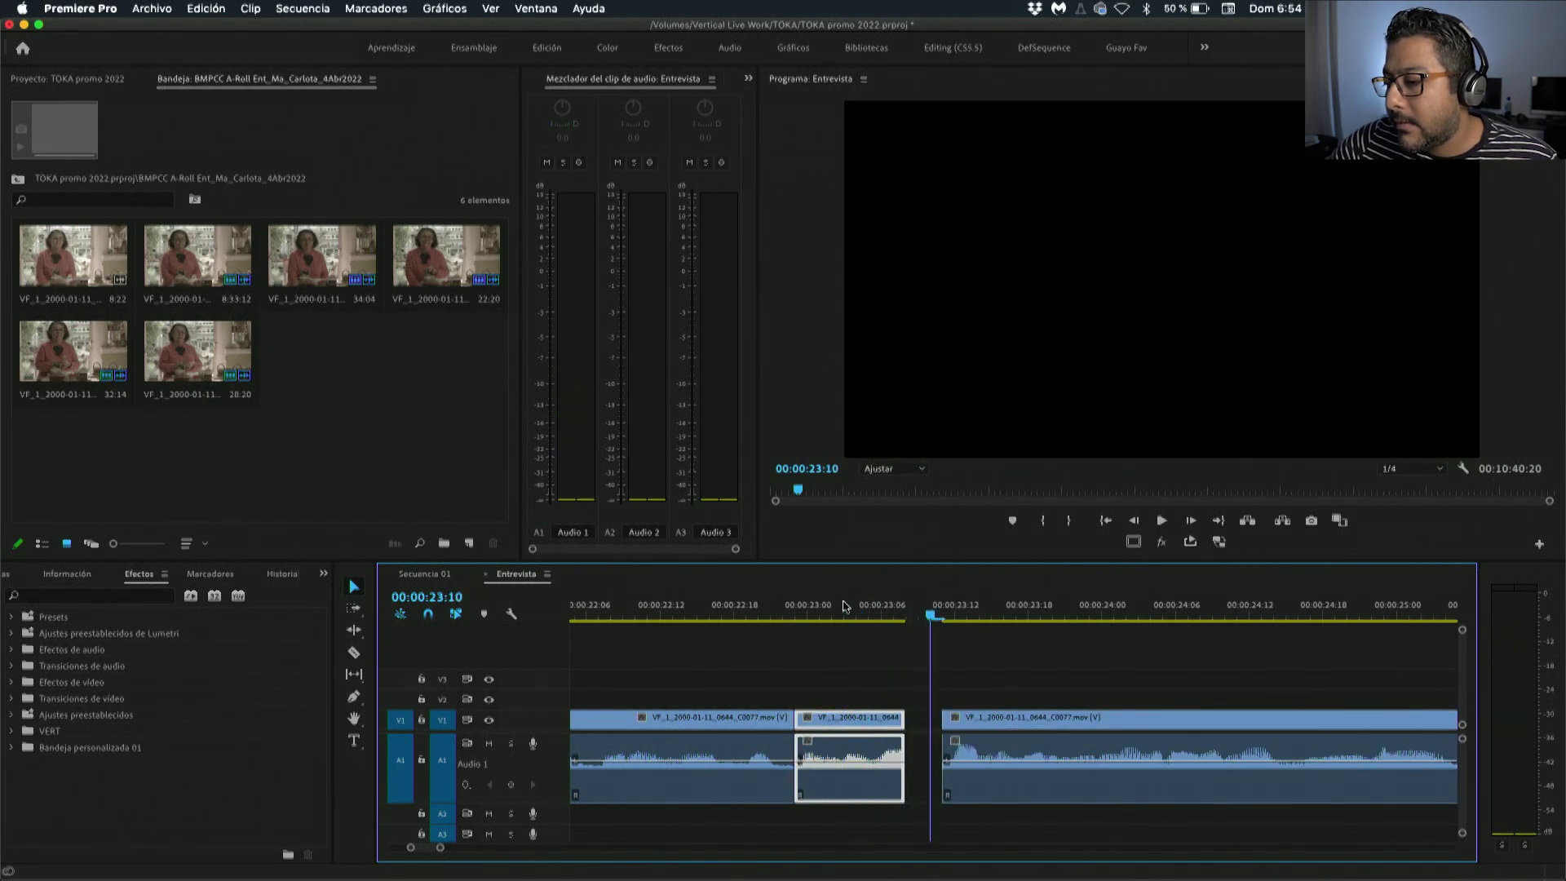
{"action": "key", "text": "Right"}
{"action": "key", "text": "Right"}
{"action": "key", "text": "Right"}
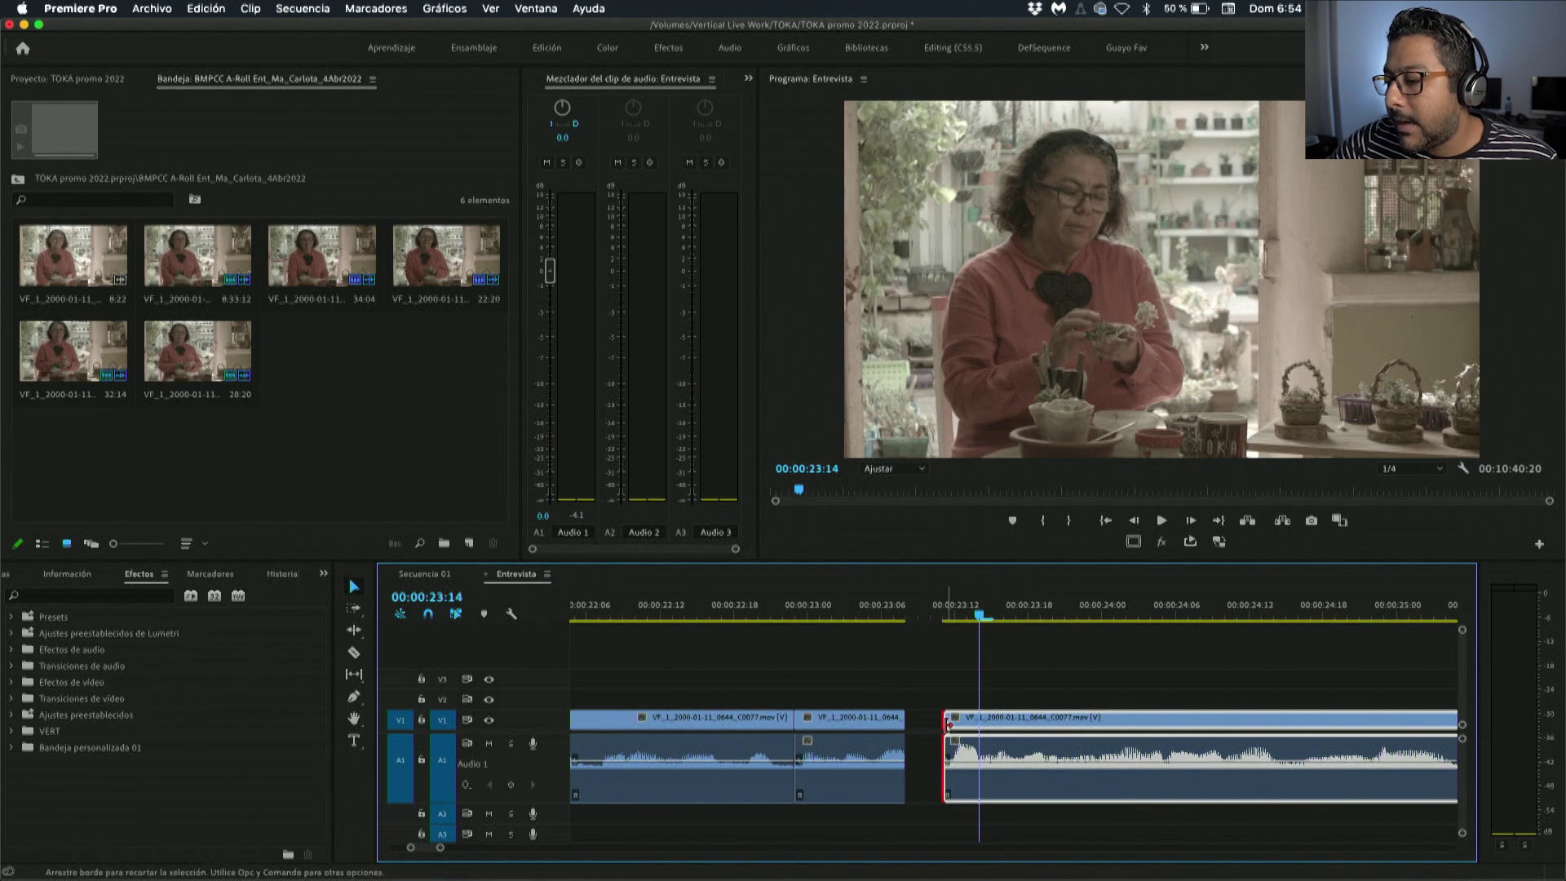
{"action": "left_click_drag", "start_coordinate": [948, 724], "coordinate": [975, 730]}
{"action": "left_click", "coordinate": [820, 605]}
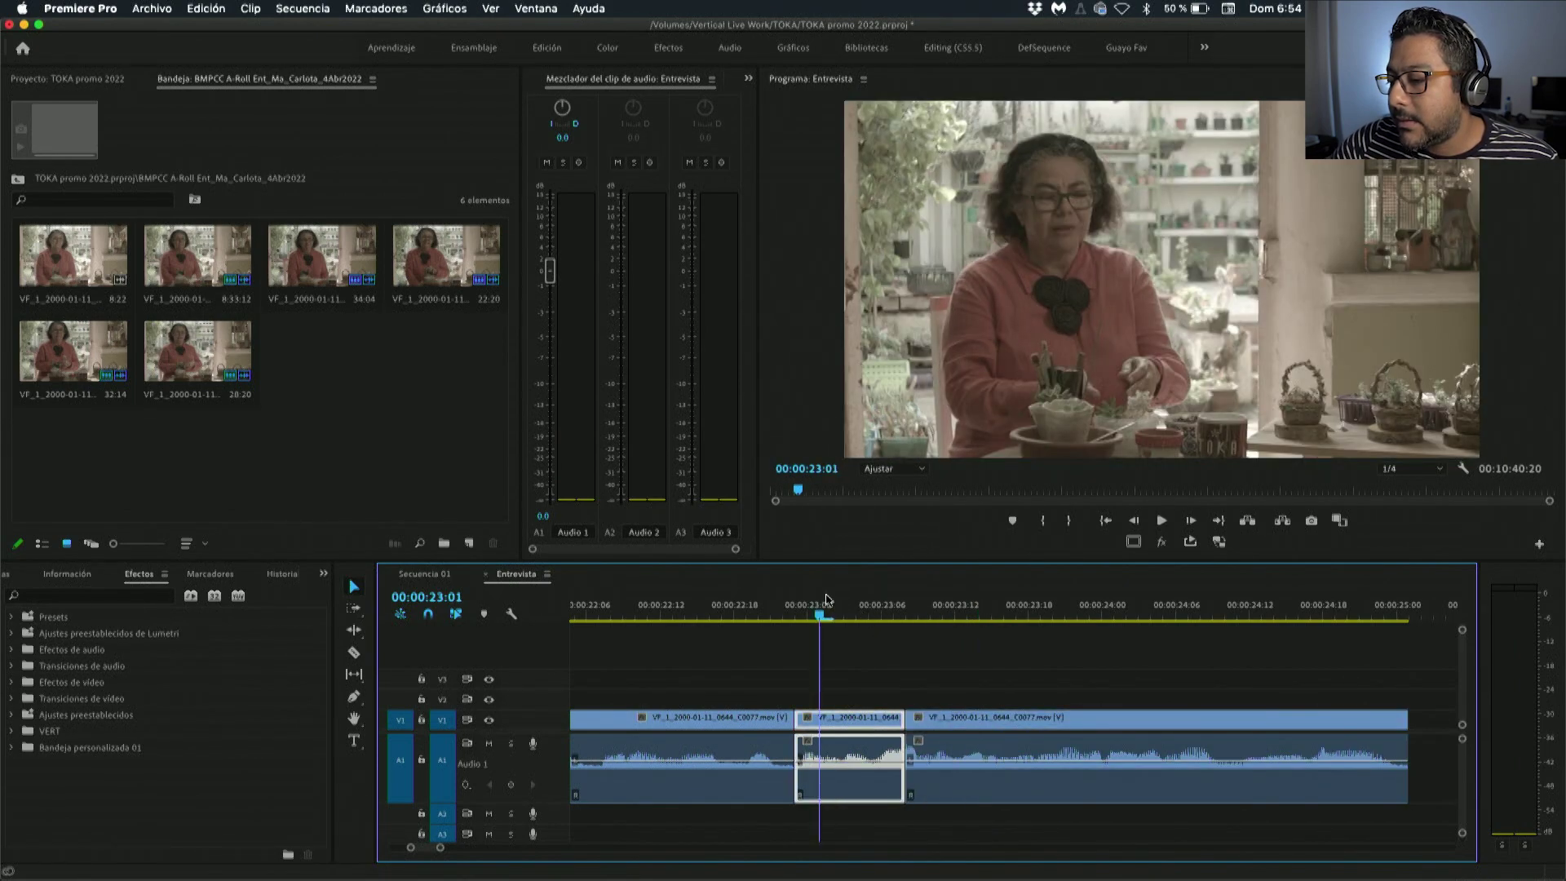
{"action": "key", "text": "space"}
{"action": "key", "text": "space"}
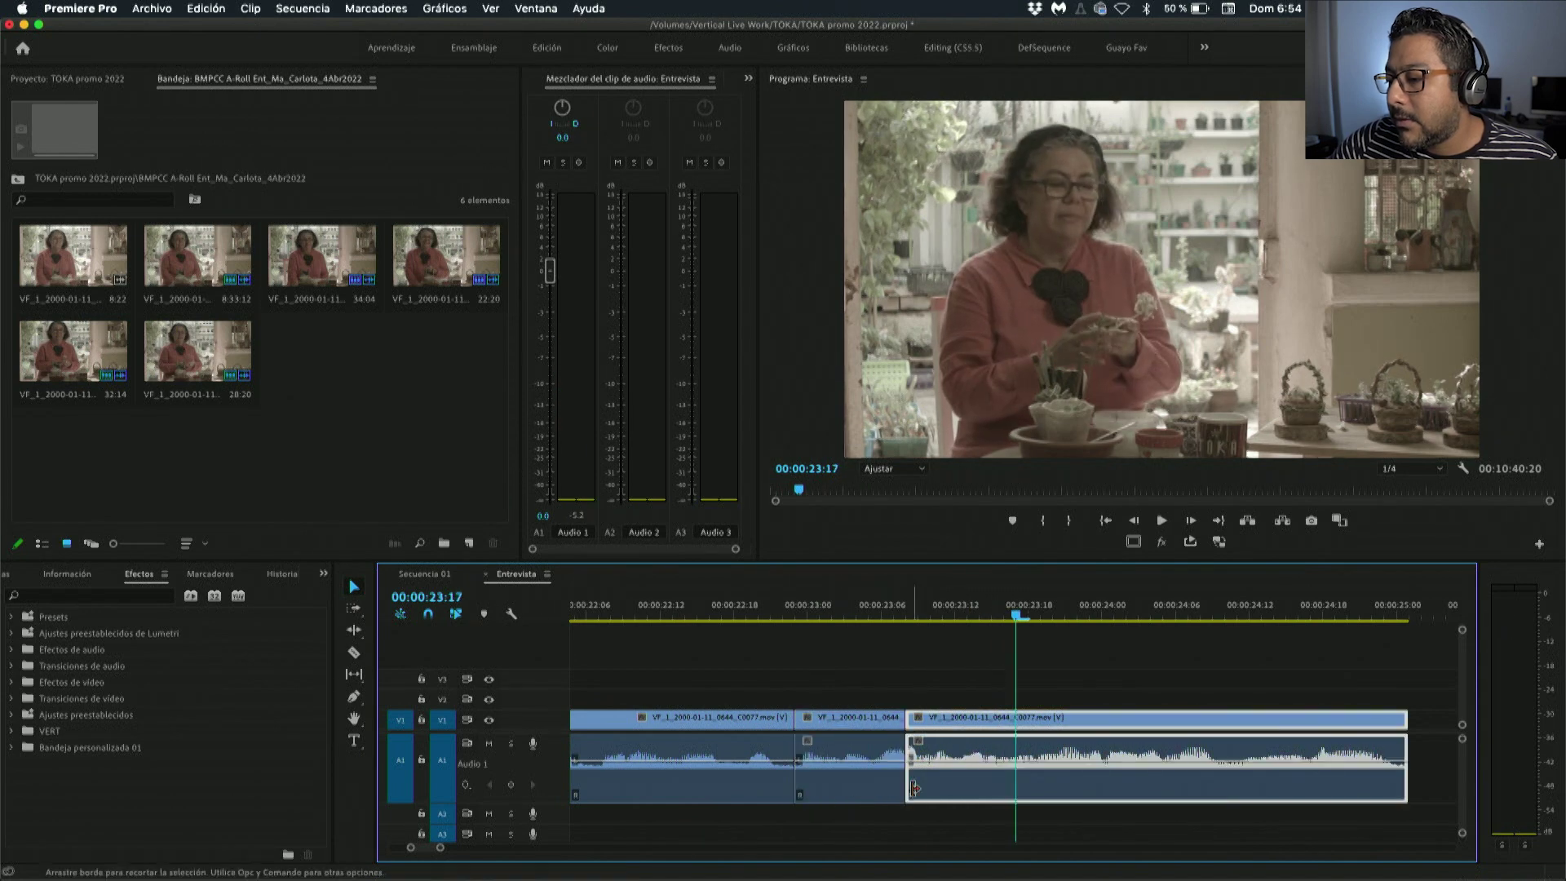
Apply default transitions at the cut, delete the video dissolve, shorten the audio crossfade and review.
{"action": "right_click", "coordinate": [911, 790]}
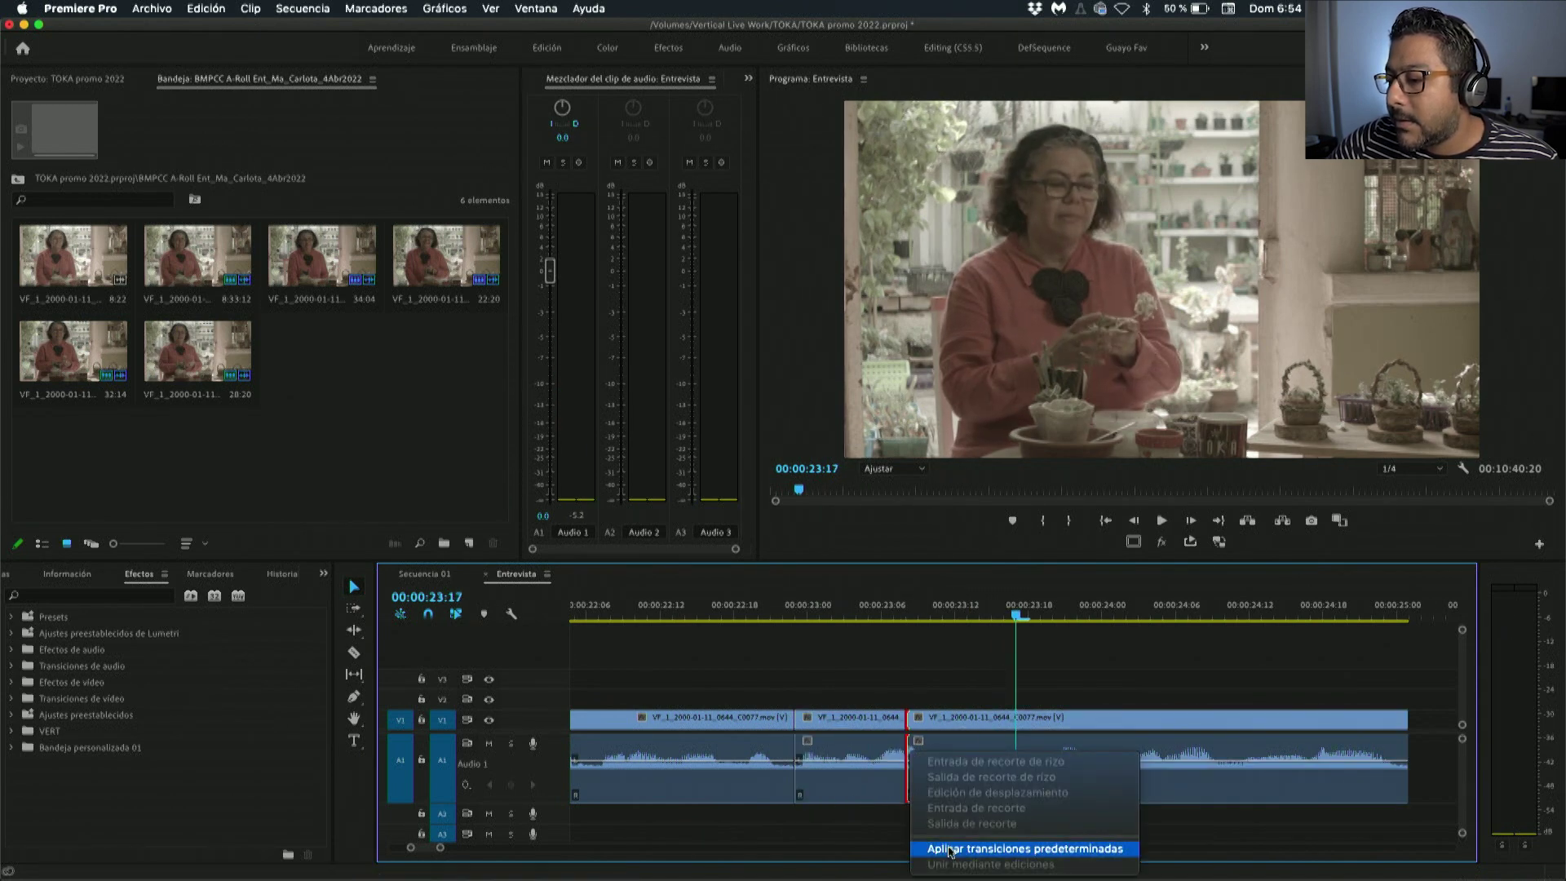
{"action": "left_click", "coordinate": [947, 849]}
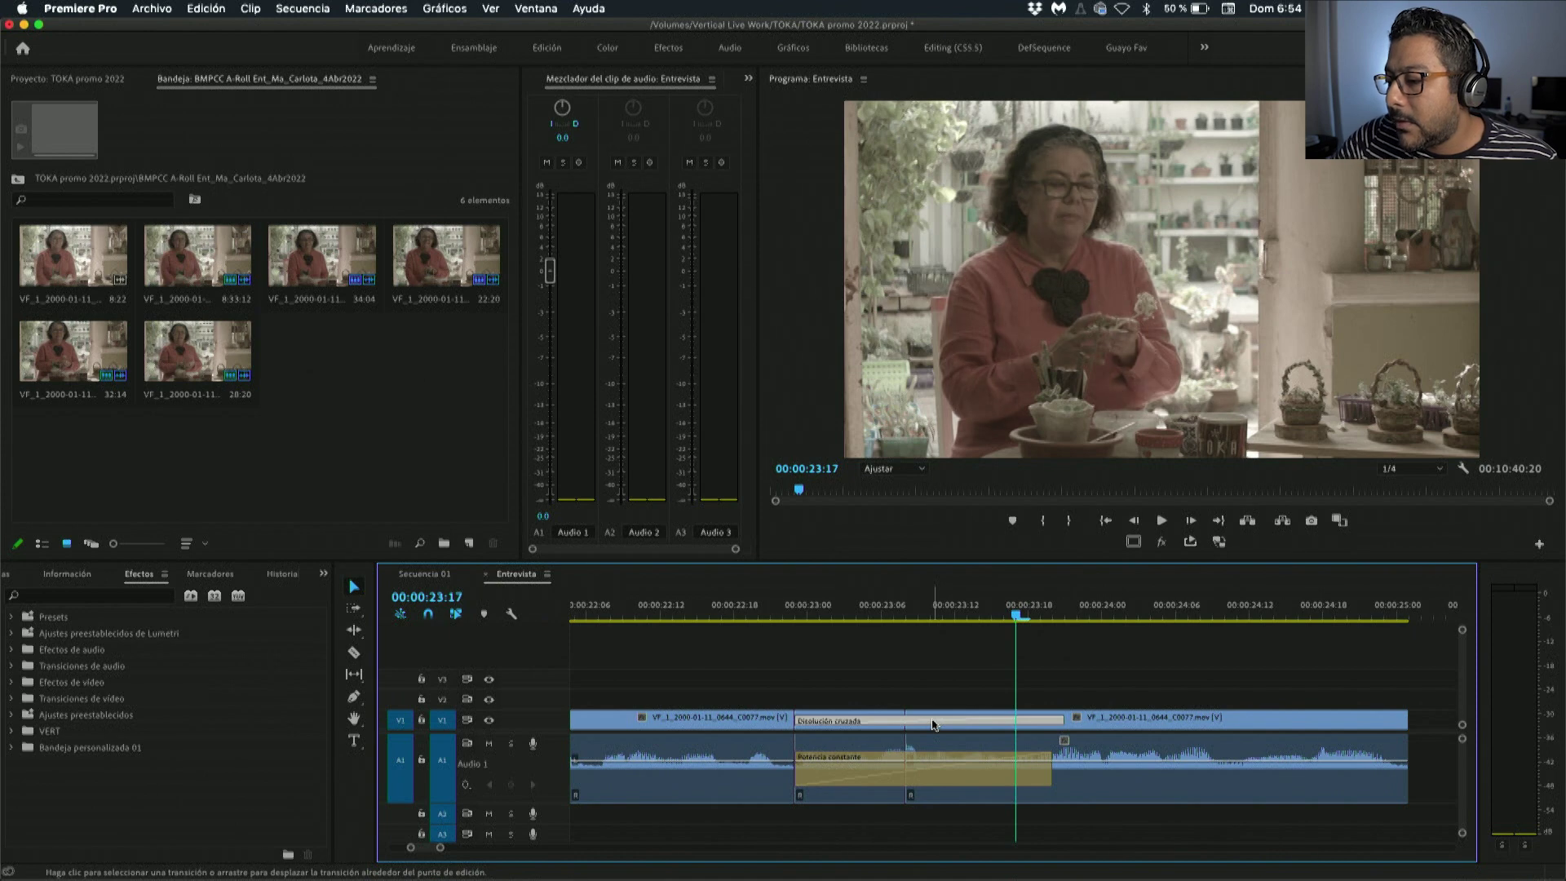
{"action": "key", "text": "Delete"}
{"action": "left_click_drag", "start_coordinate": [1050, 779], "coordinate": [917, 777]}
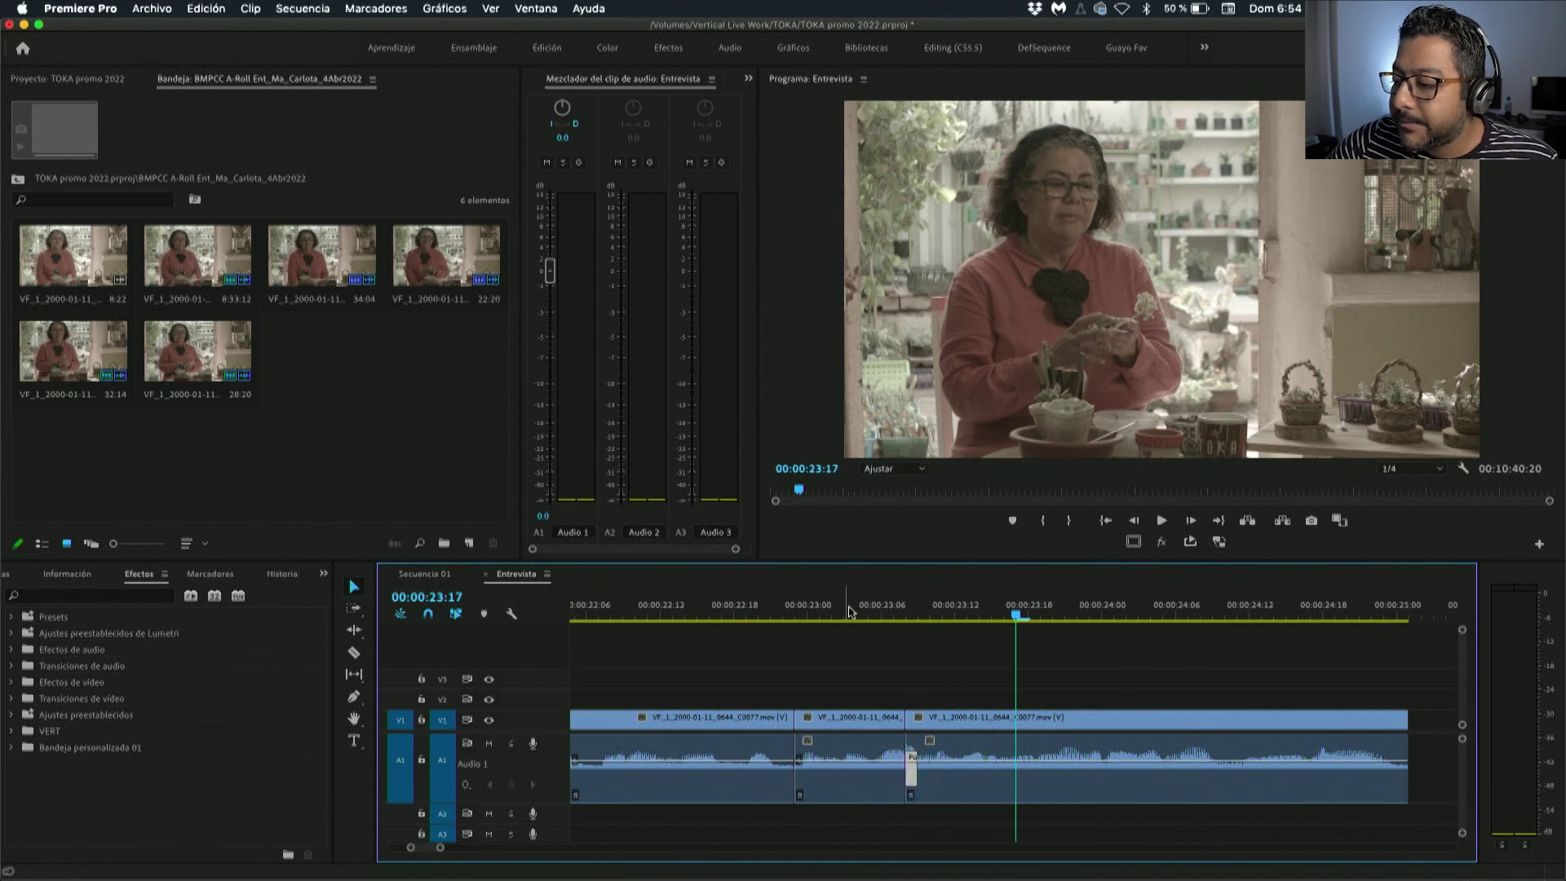
{"action": "key", "text": "space"}
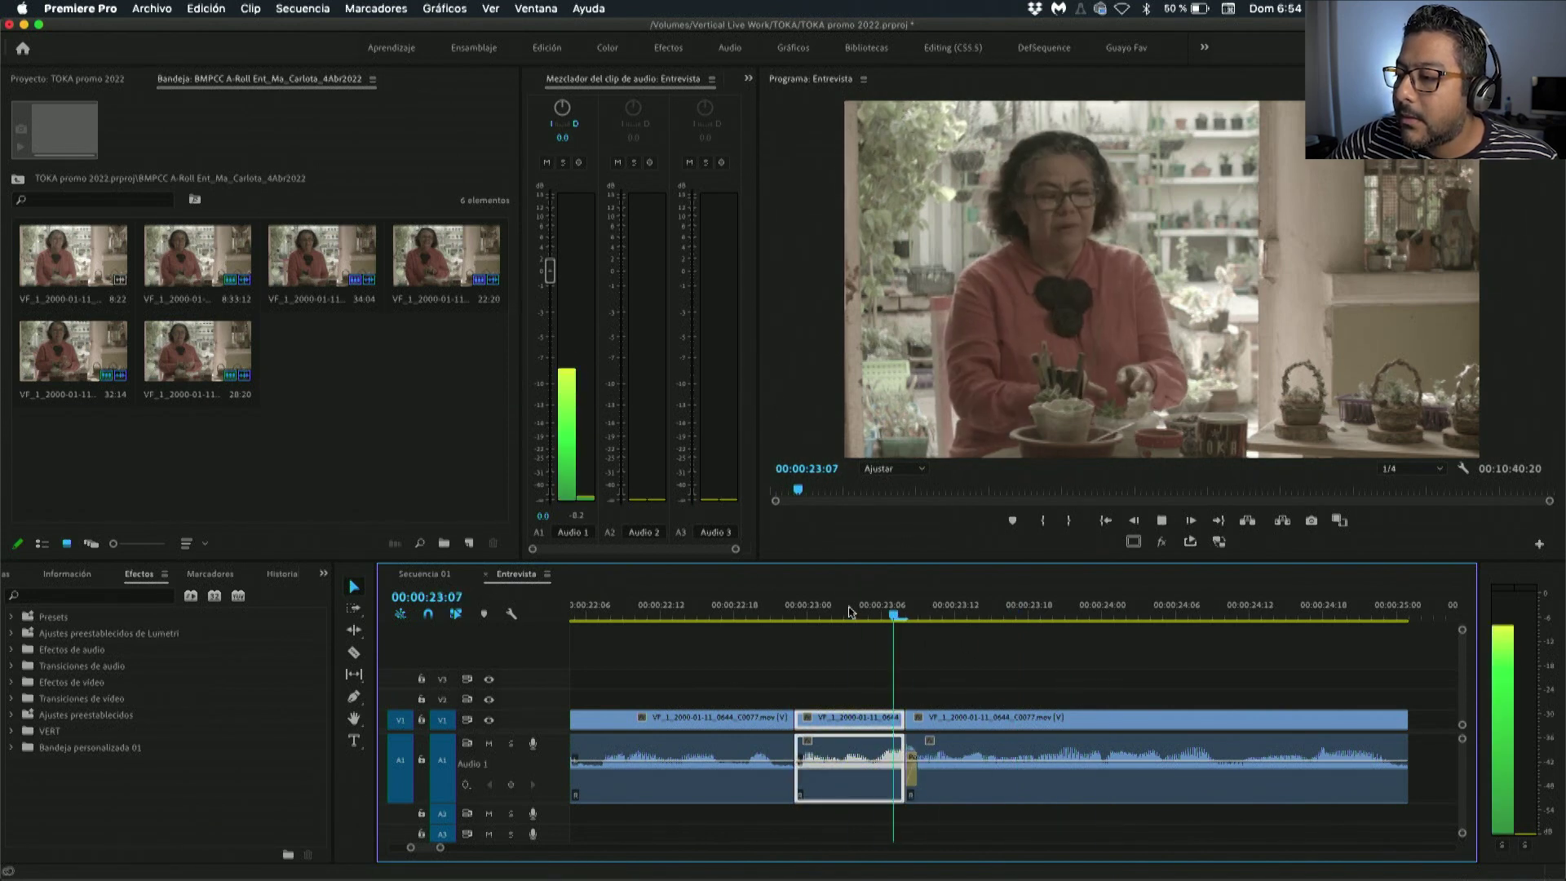
{"action": "scroll", "coordinate": [907, 725], "scroll_direction": "up", "scroll_amount": 2, "text": "alt"}
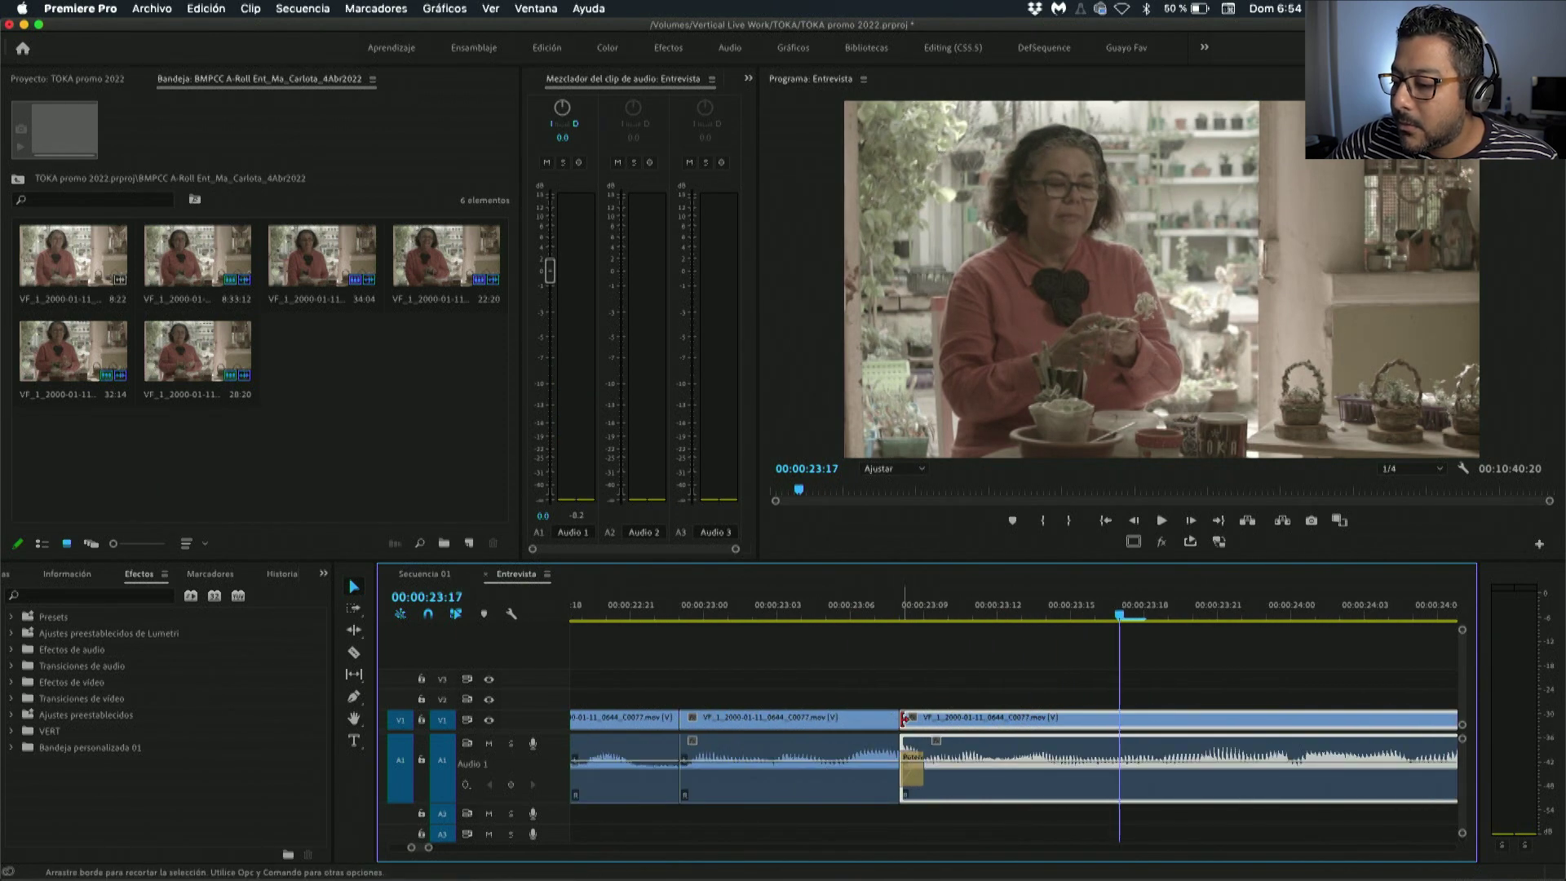
{"action": "left_click_drag", "start_coordinate": [907, 725], "coordinate": [946, 719]}
{"action": "left_click", "coordinate": [765, 610]}
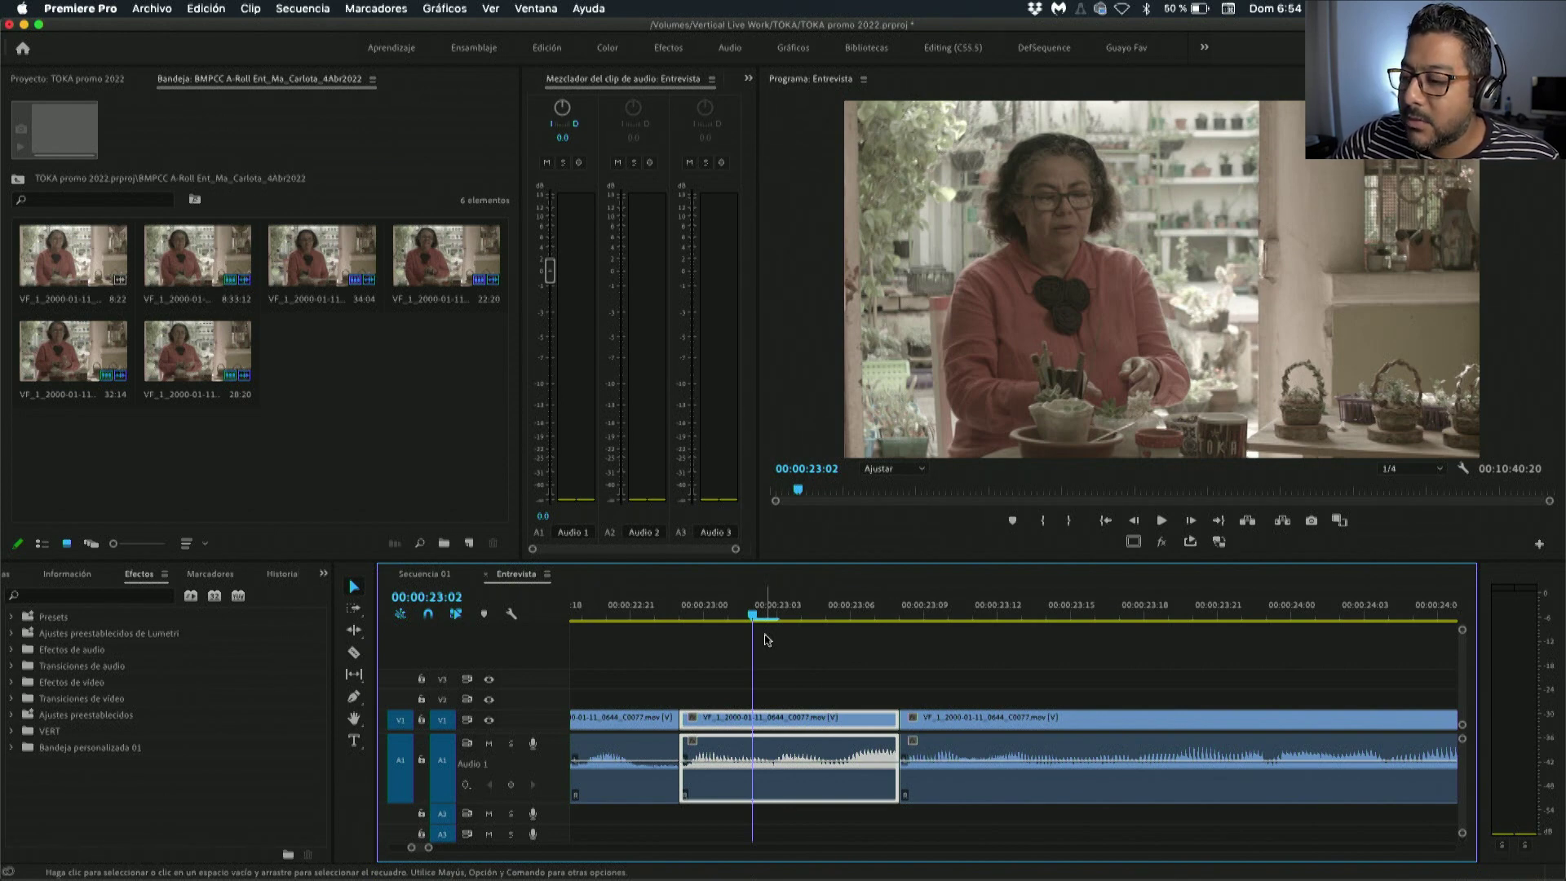
{"action": "key", "text": "space"}
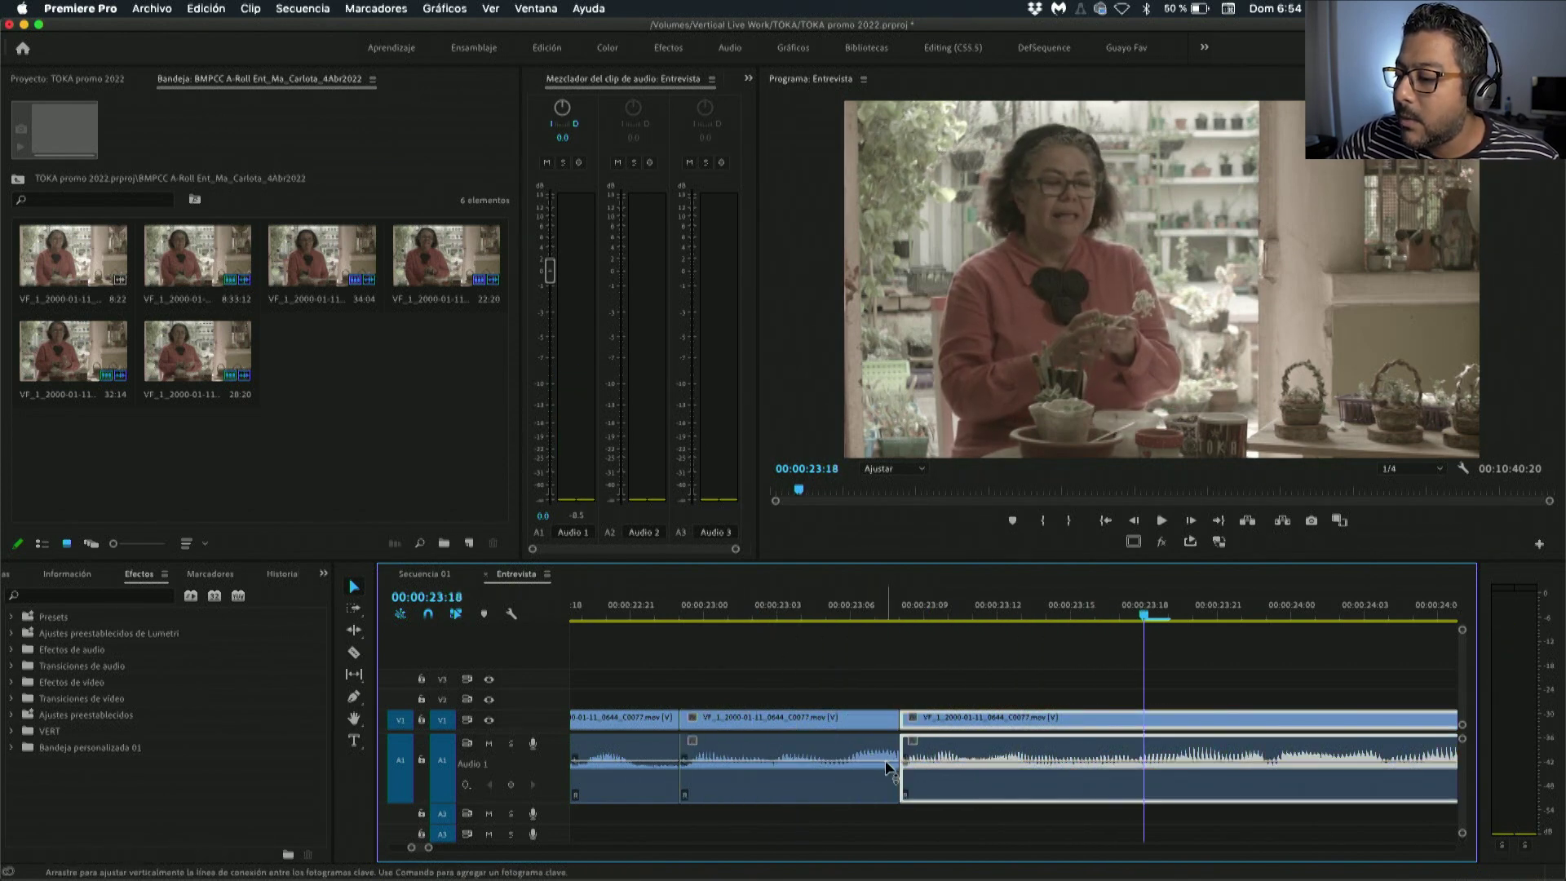
Reapply default transitions, remove the Cross Dissolve, and set a short Constant Power crossfade starting at the cut.
{"action": "right_click", "coordinate": [891, 776]}
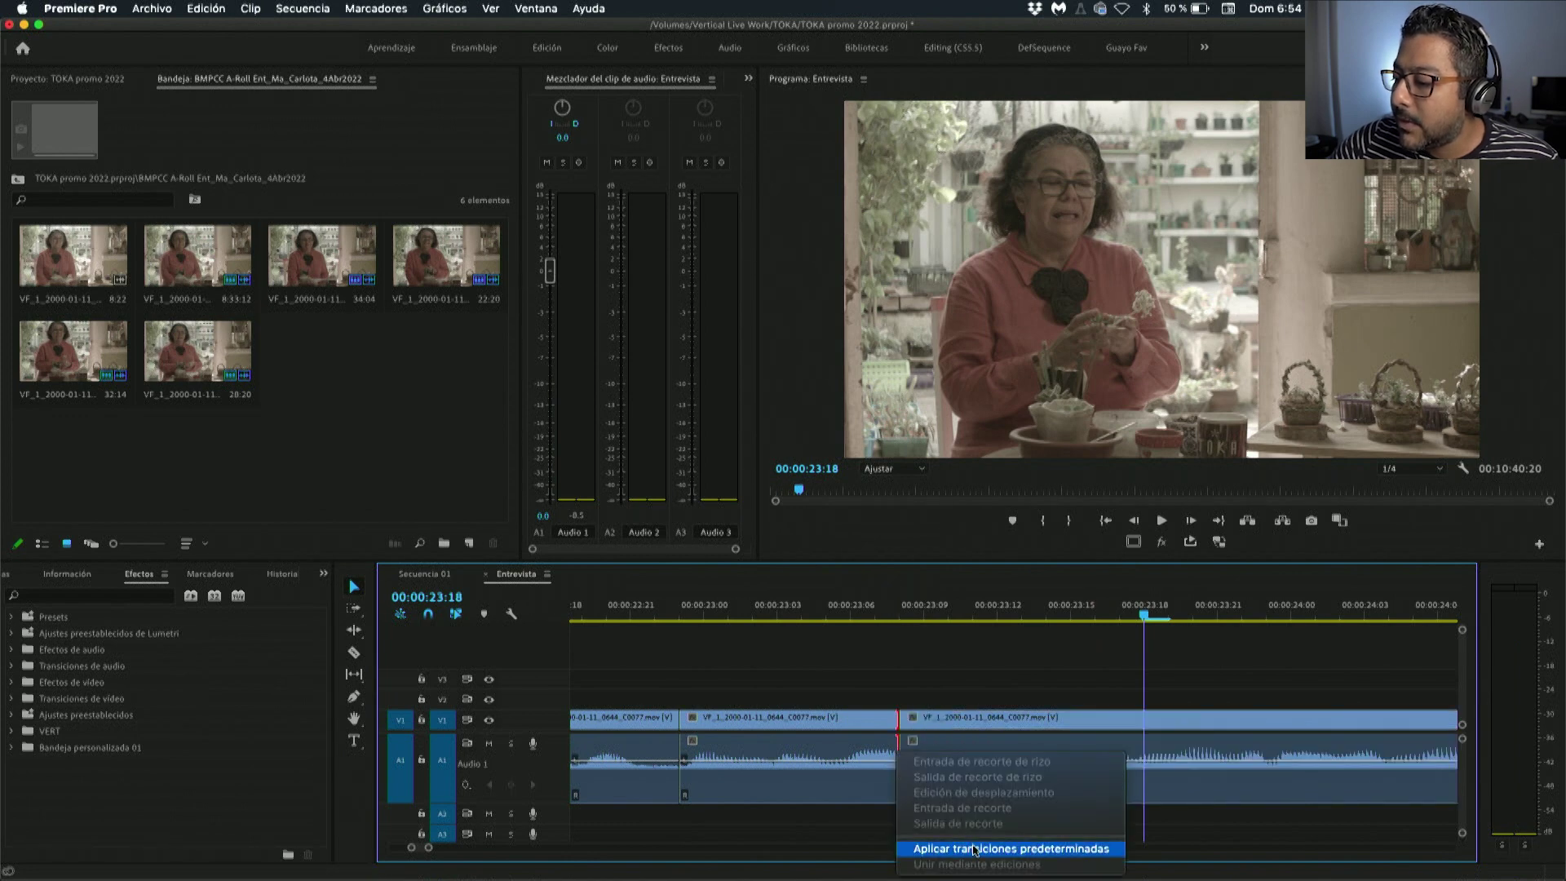
{"action": "left_click", "coordinate": [926, 849]}
{"action": "left_click", "coordinate": [911, 721]}
{"action": "key", "text": "Delete"}
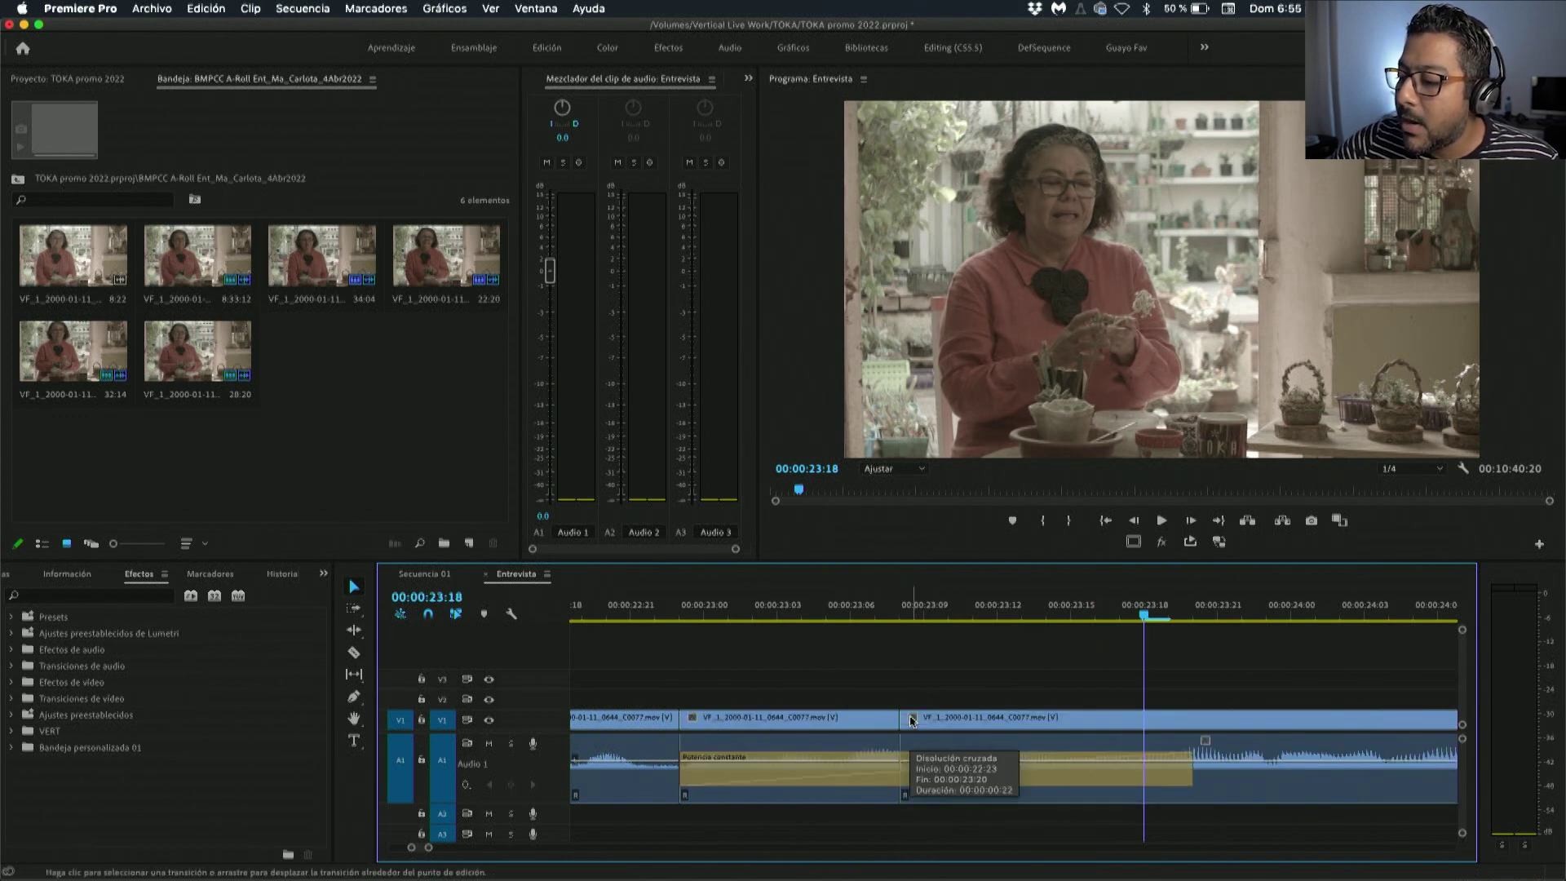
{"action": "mouse_move", "coordinate": [1191, 783]}
{"action": "left_mouse_down"}
{"action": "mouse_move", "coordinate": [908, 787]}
{"action": "mouse_move", "coordinate": [876, 771]}
{"action": "left_mouse_up"}
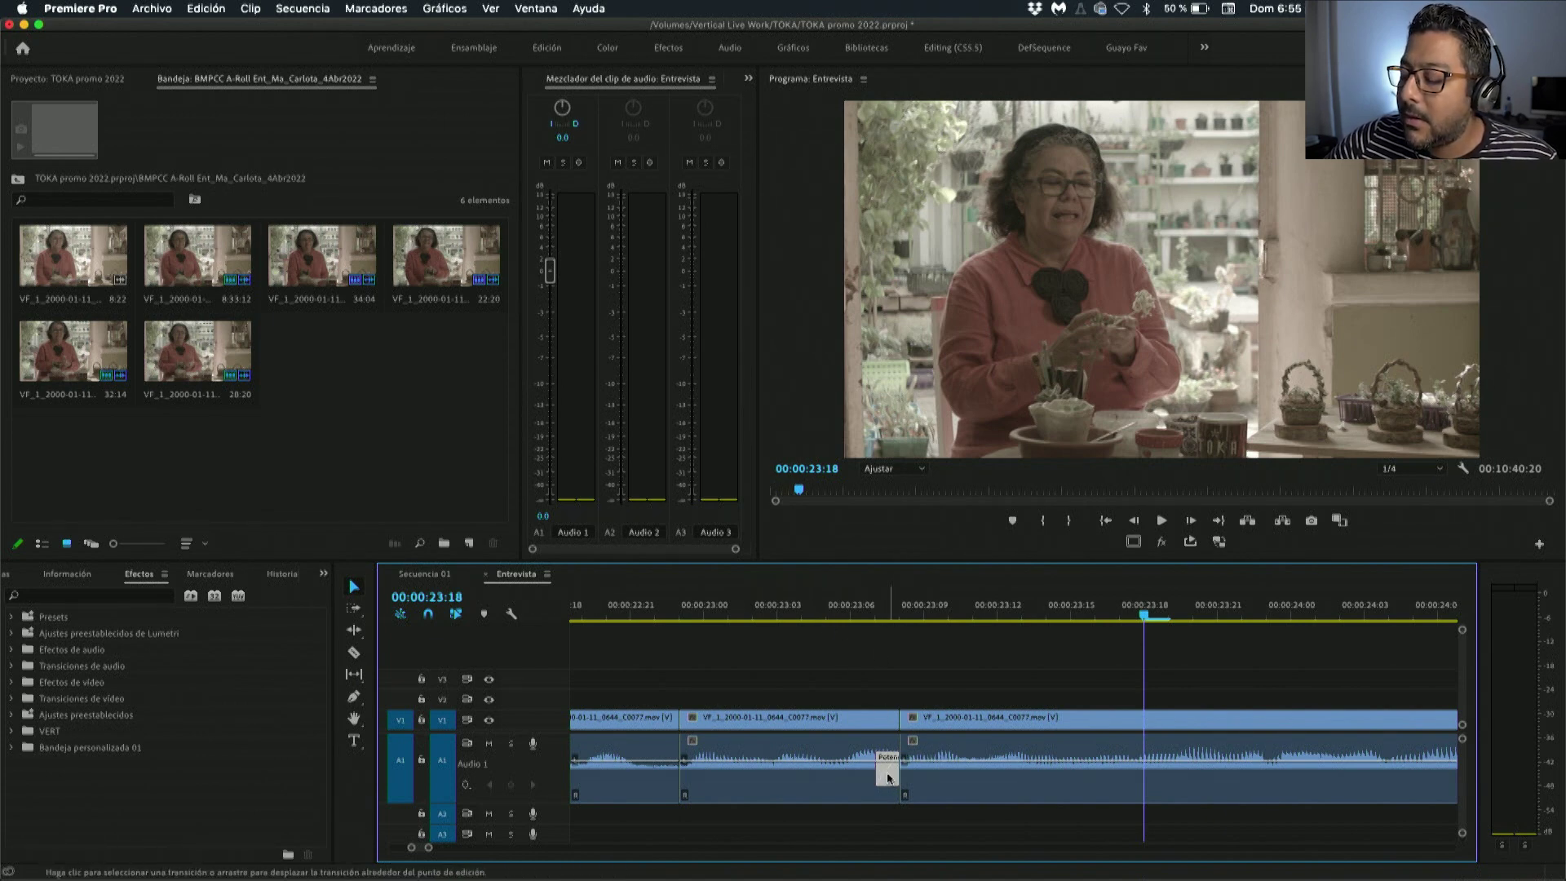
{"action": "left_click_drag", "start_coordinate": [888, 771], "coordinate": [912, 770]}
Play back the interview edit from 21:17 with V1 output hidden to check the audio.
{"action": "left_click", "coordinate": [797, 616]}
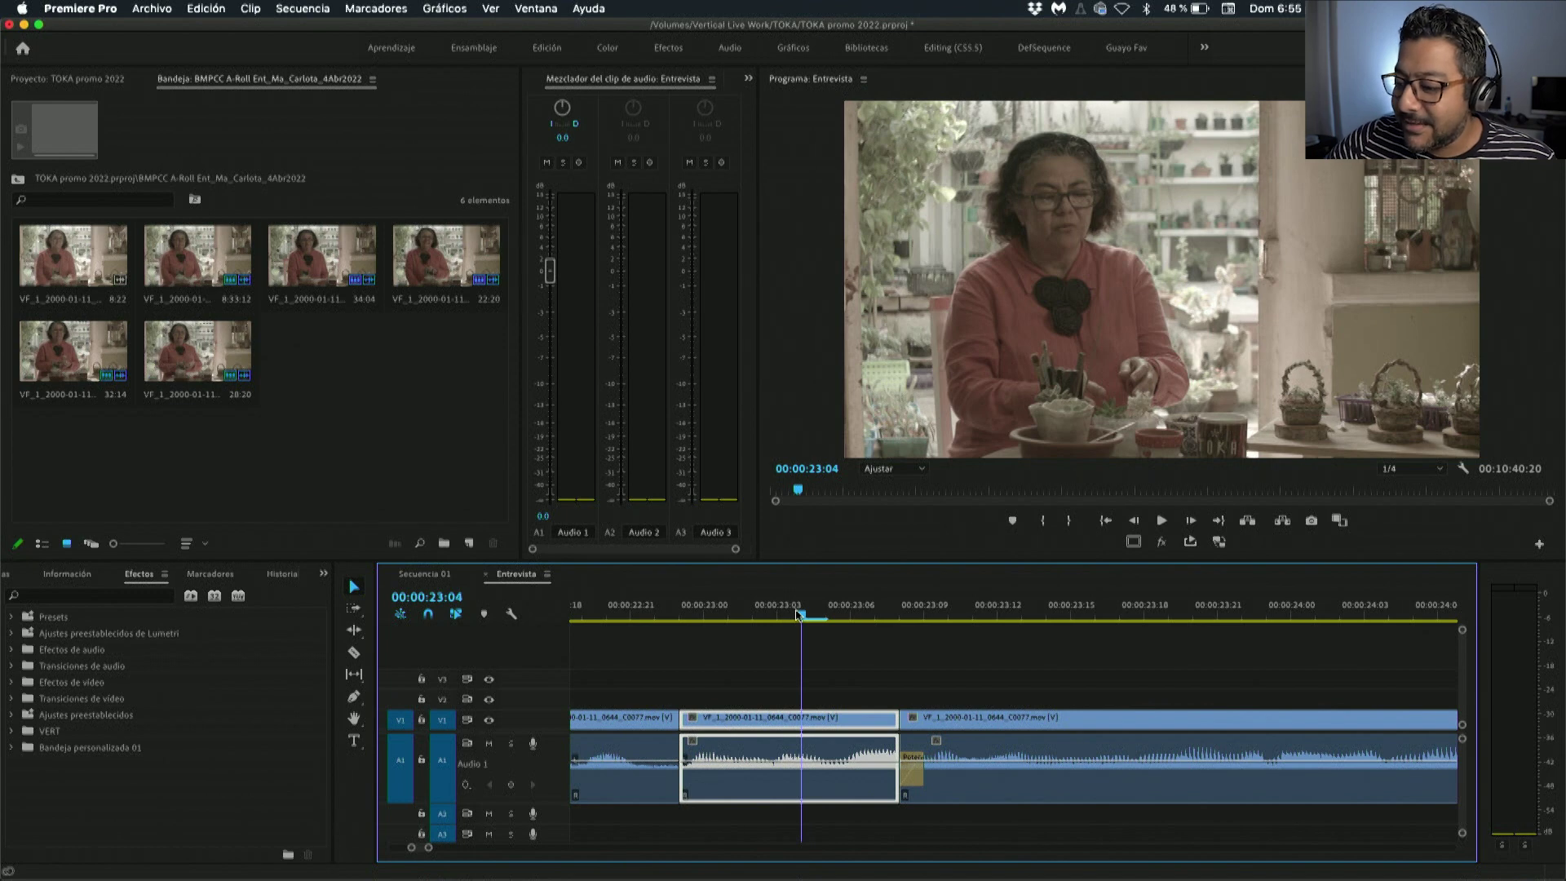
{"action": "key", "text": "space"}
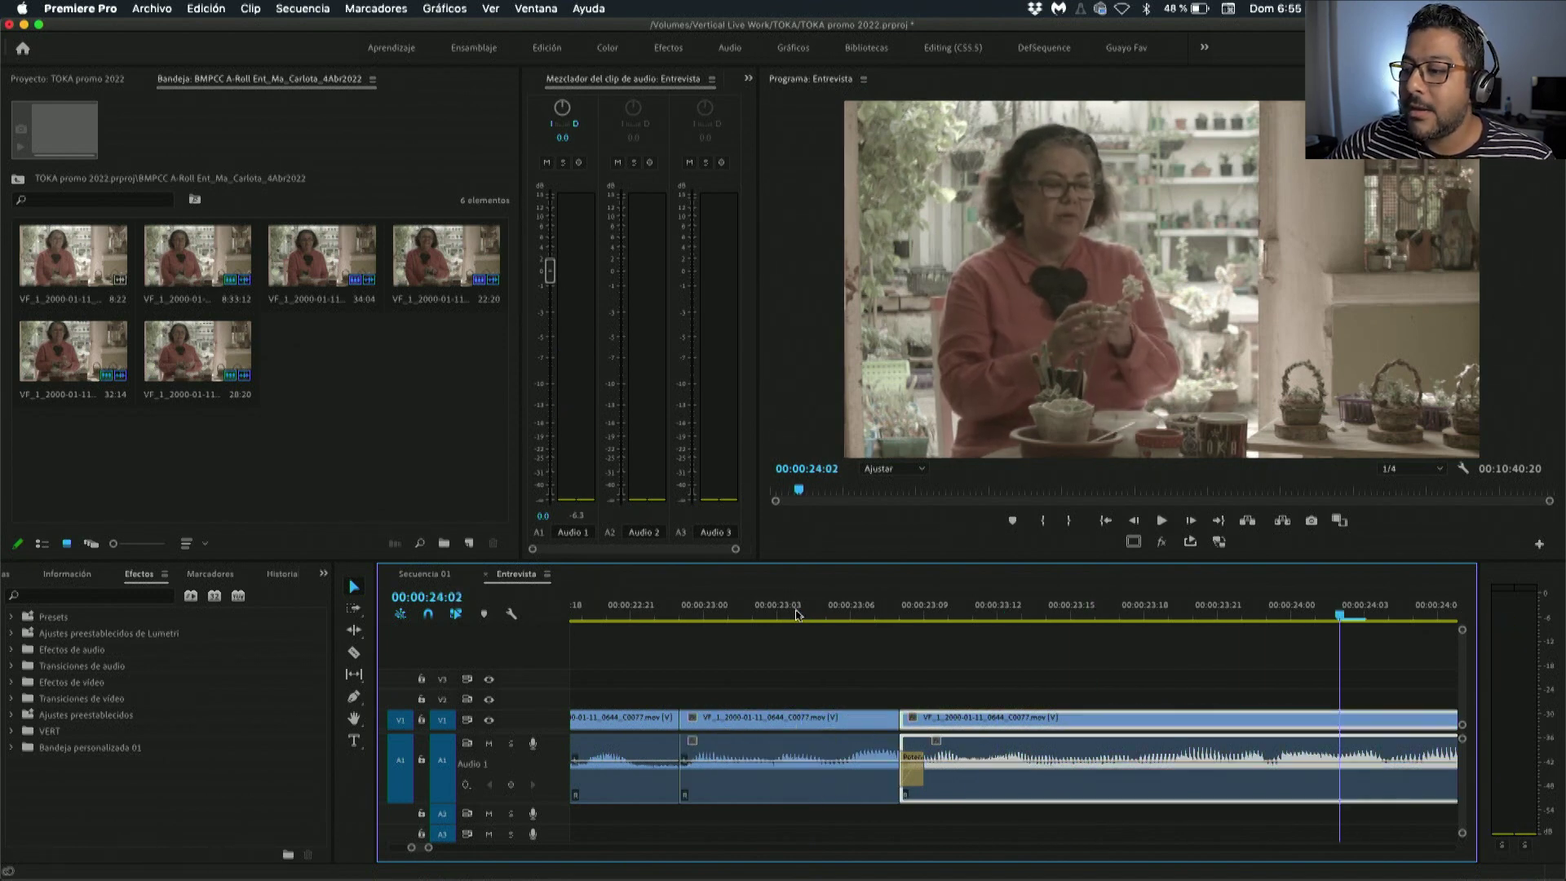
{"action": "scroll", "coordinate": [799, 657], "scroll_direction": "down", "scroll_amount": 3}
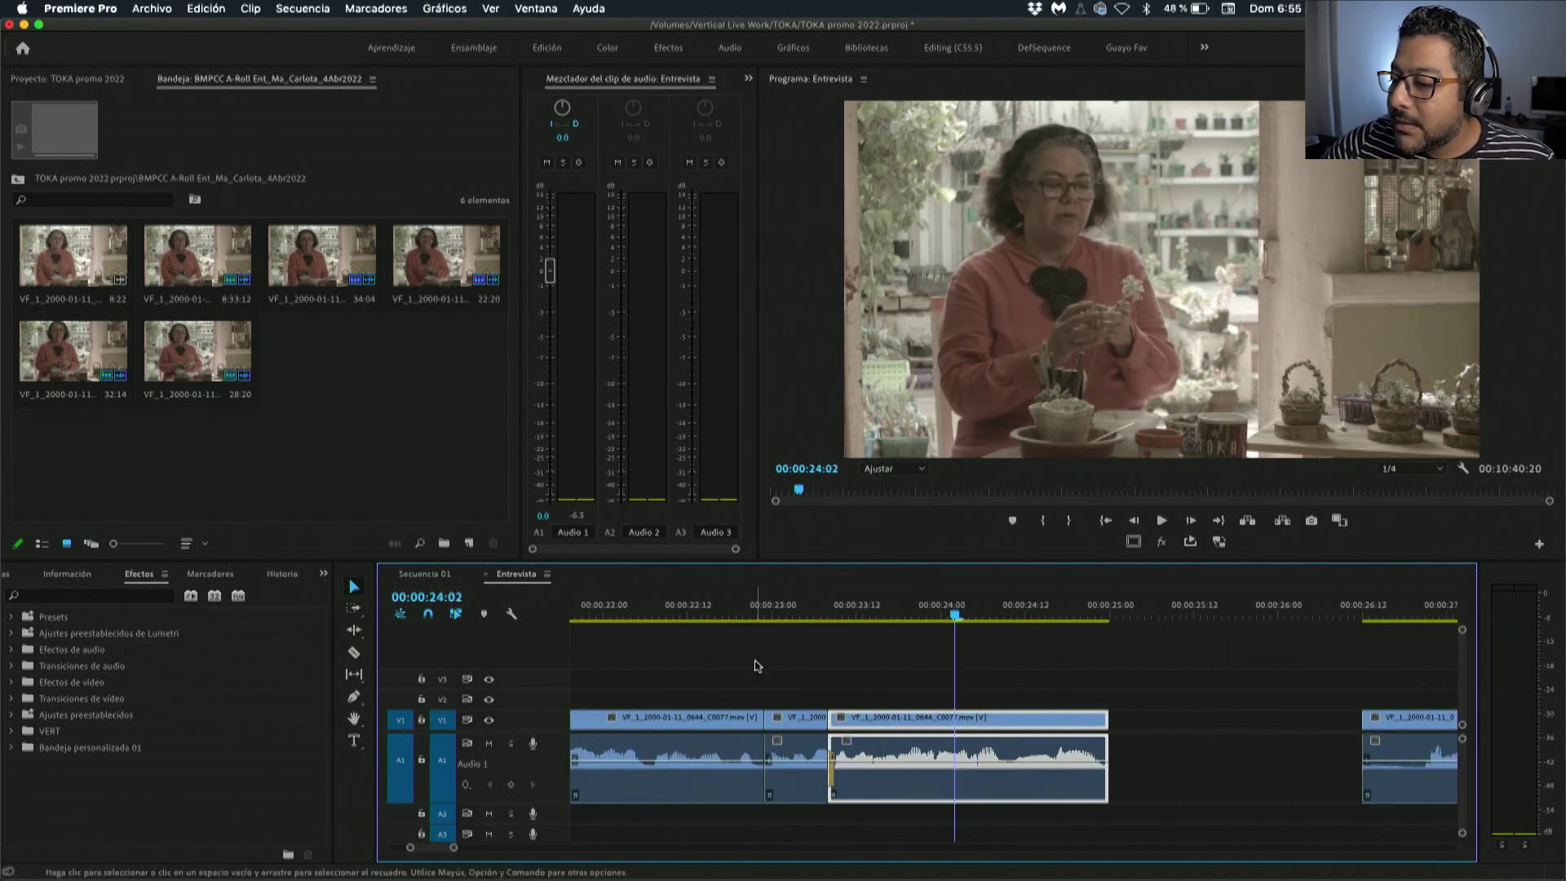
{"action": "scroll", "coordinate": [755, 665], "scroll_direction": "up", "scroll_amount": 5}
{"action": "left_click", "coordinate": [697, 614]}
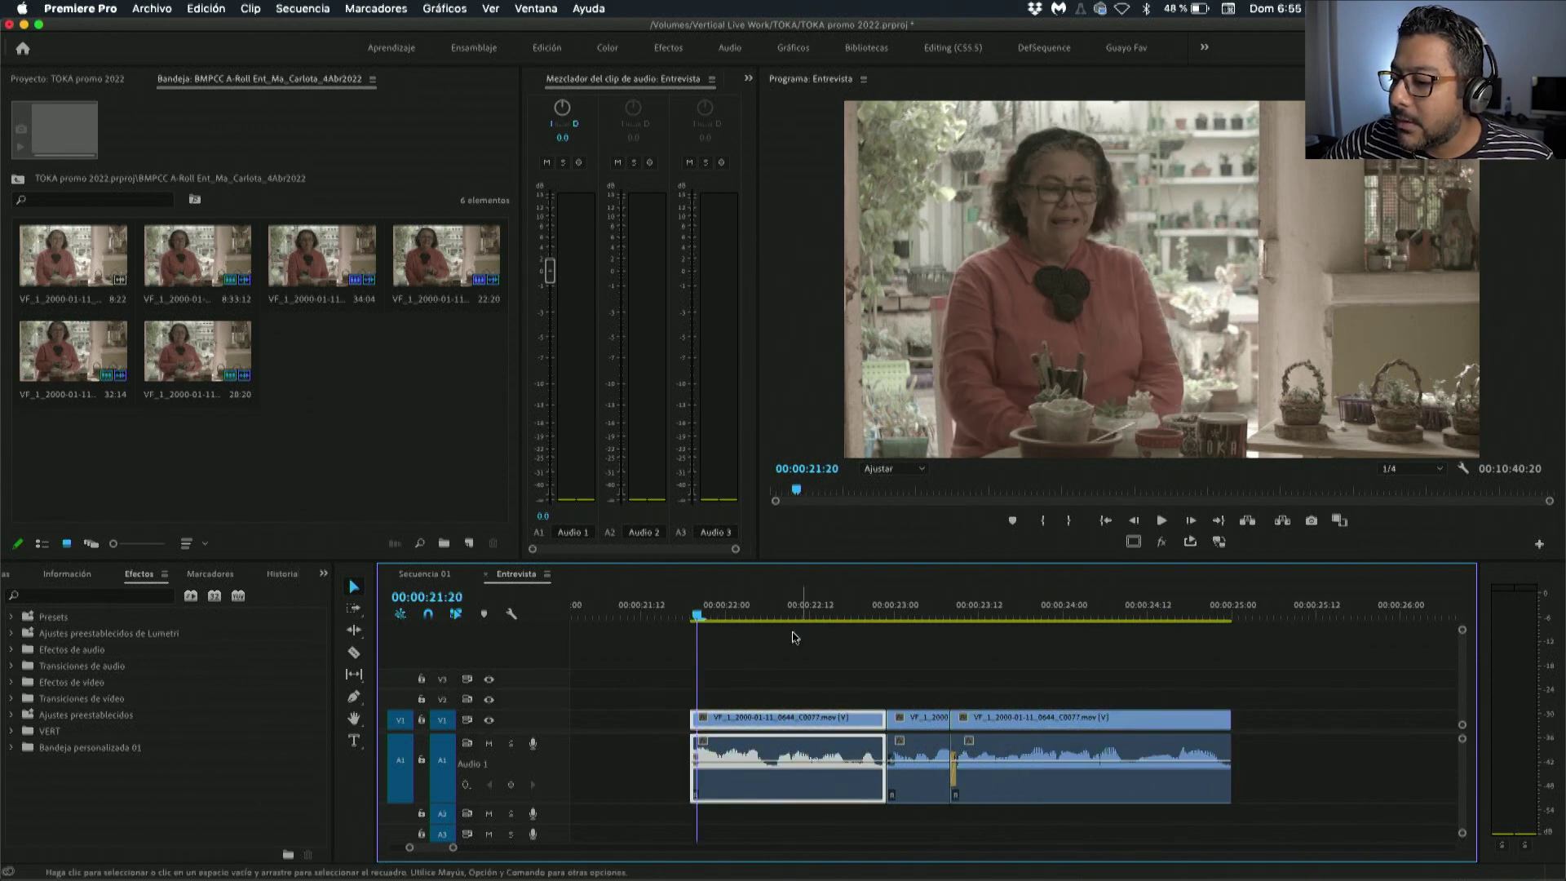
{"action": "left_click", "coordinate": [683, 610]}
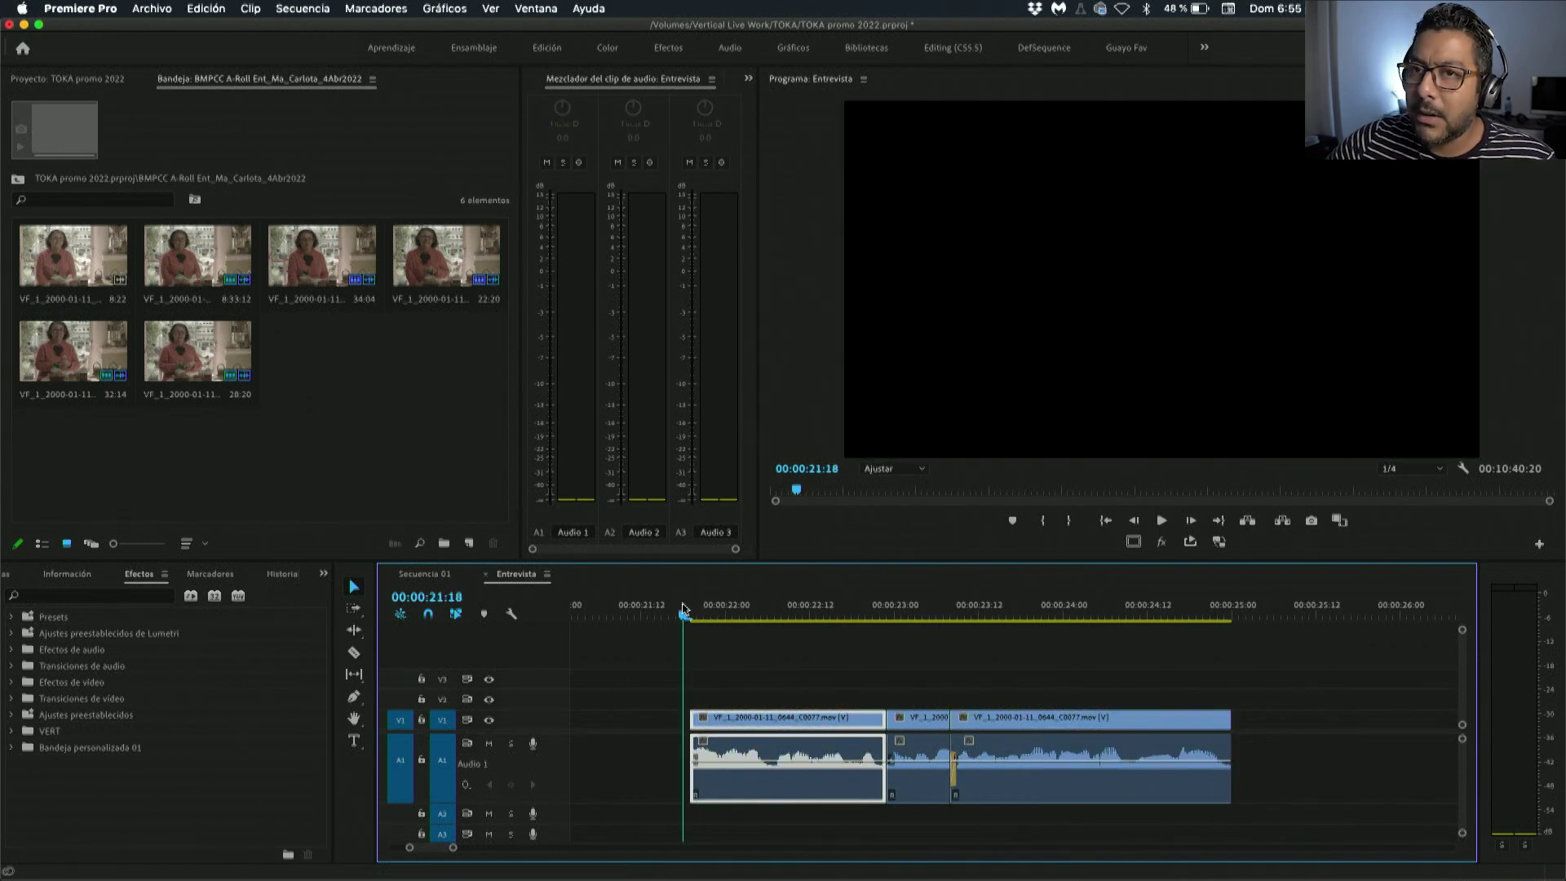
{"action": "key", "text": "space"}
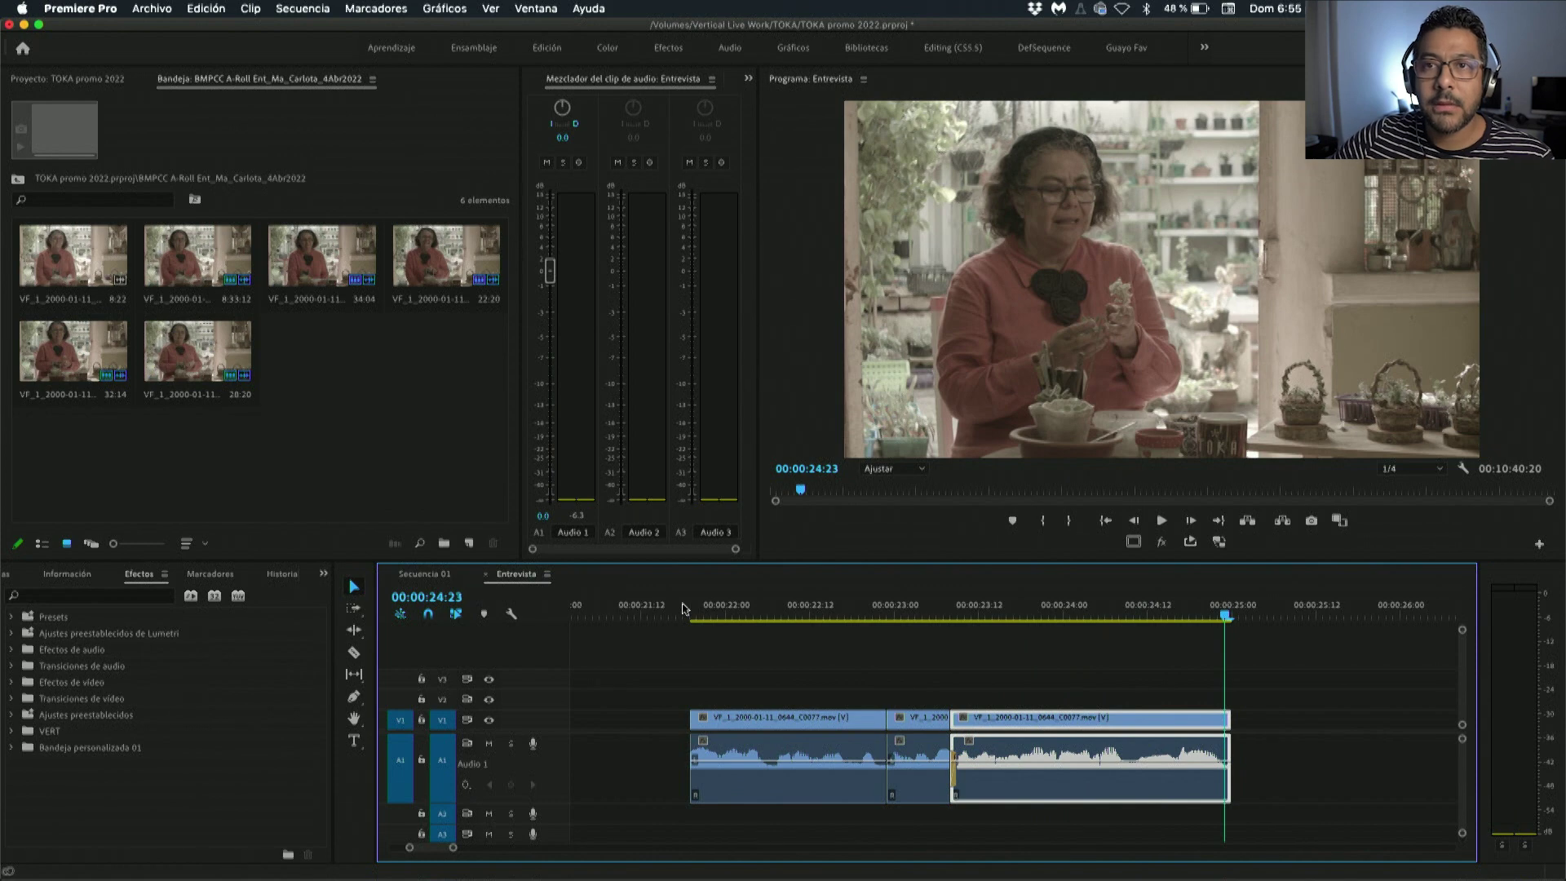
{"action": "left_click", "coordinate": [489, 719]}
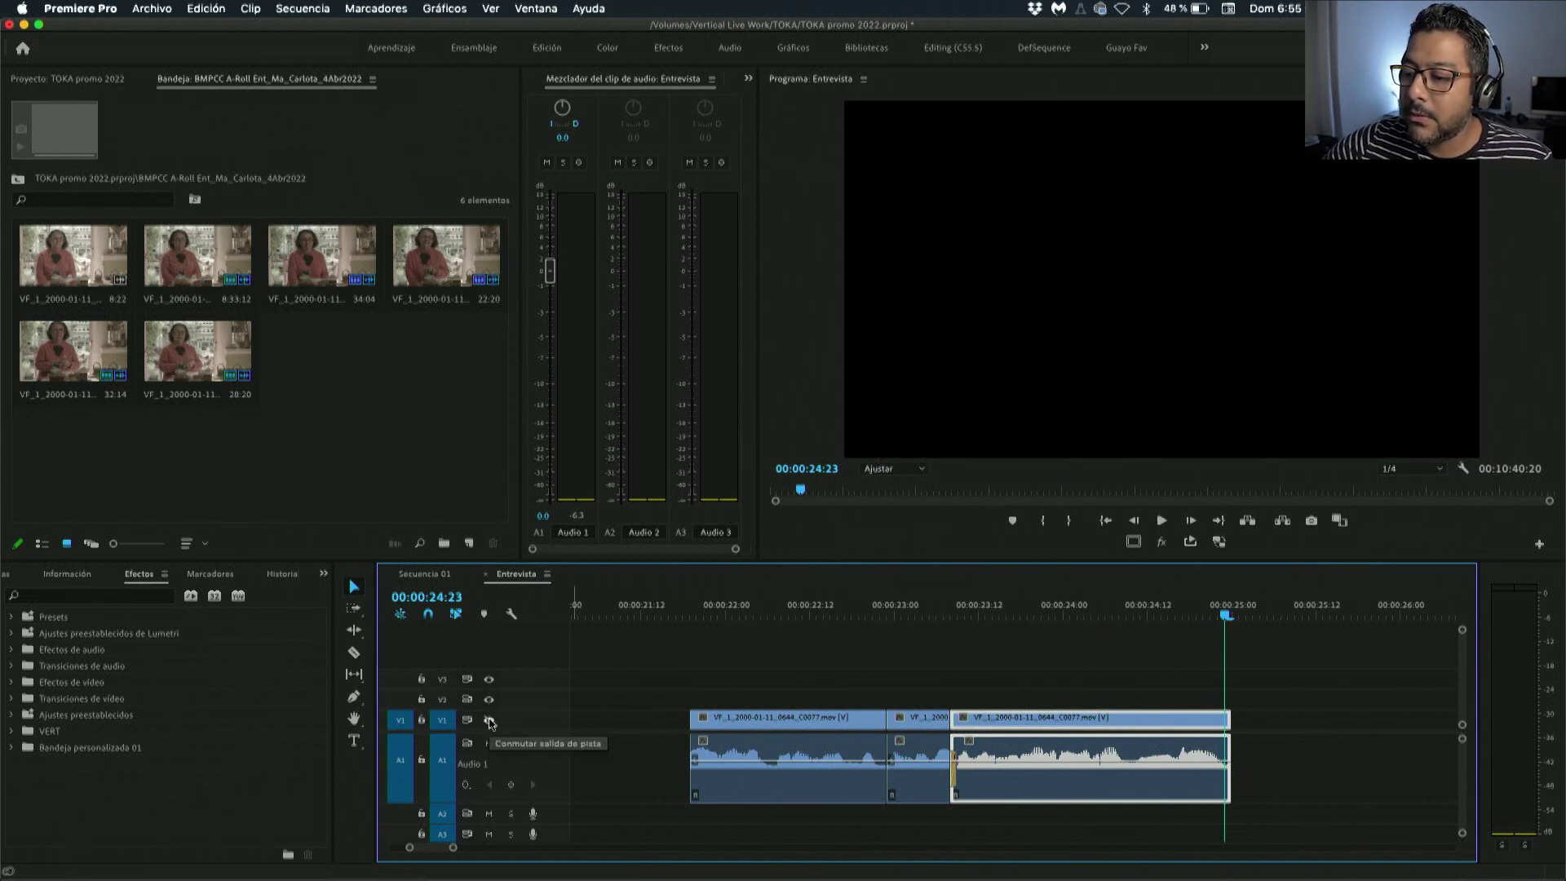
{"action": "left_click", "coordinate": [679, 612]}
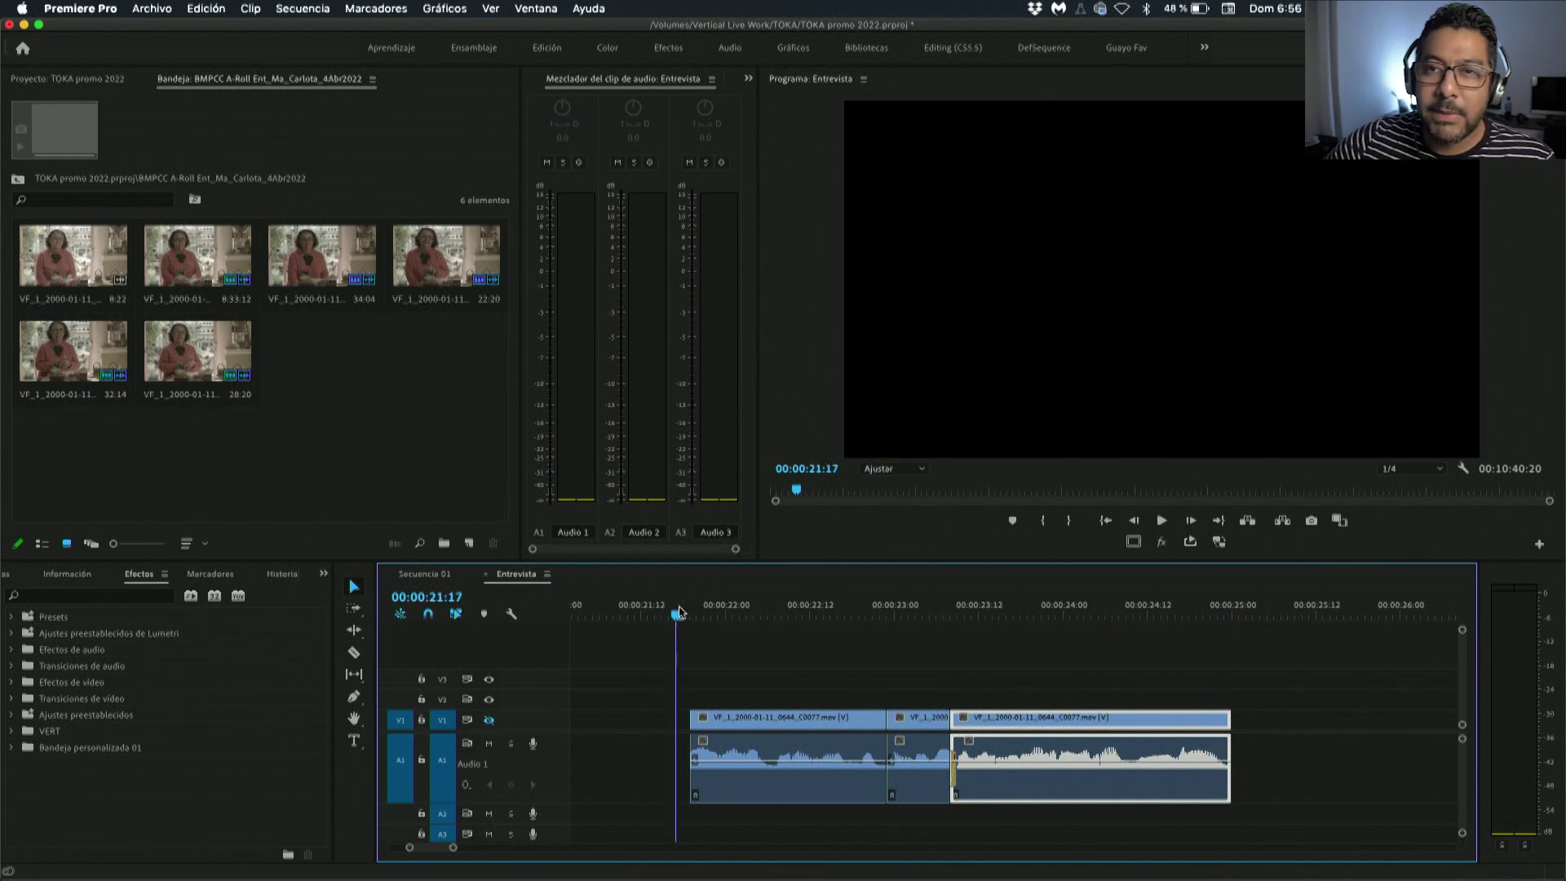
{"action": "key", "text": "space"}
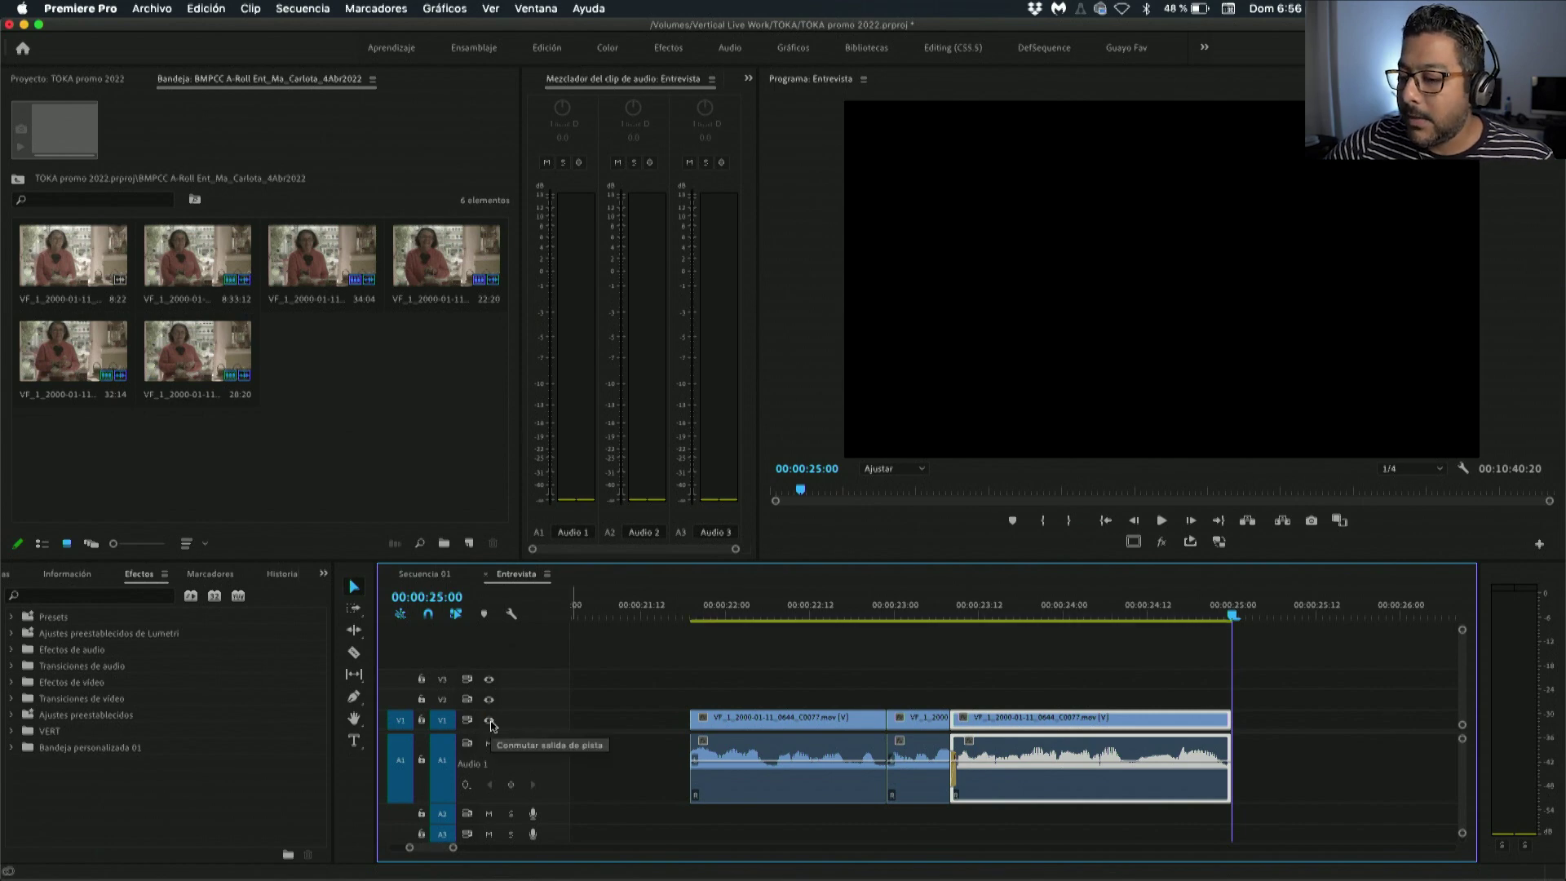
Zoom the timeline out and extend the last interview clip's start back to close the gap near 00:00:25:00.
{"action": "left_click_drag", "start_coordinate": [854, 607], "coordinate": [898, 603]}
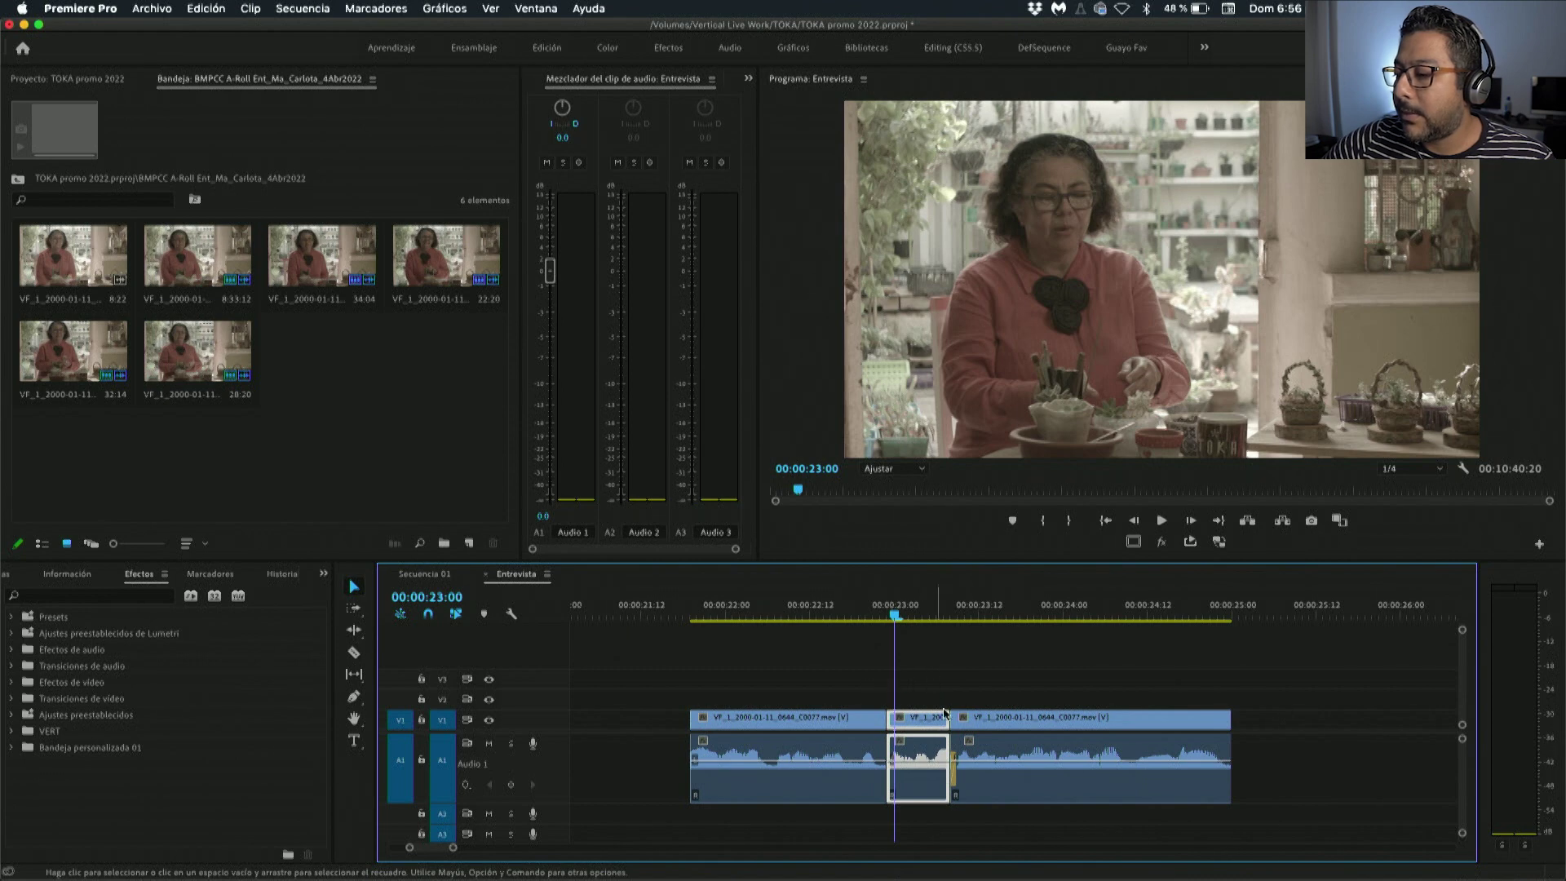
{"action": "key", "text": "minus"}
{"action": "key", "text": "minus"}
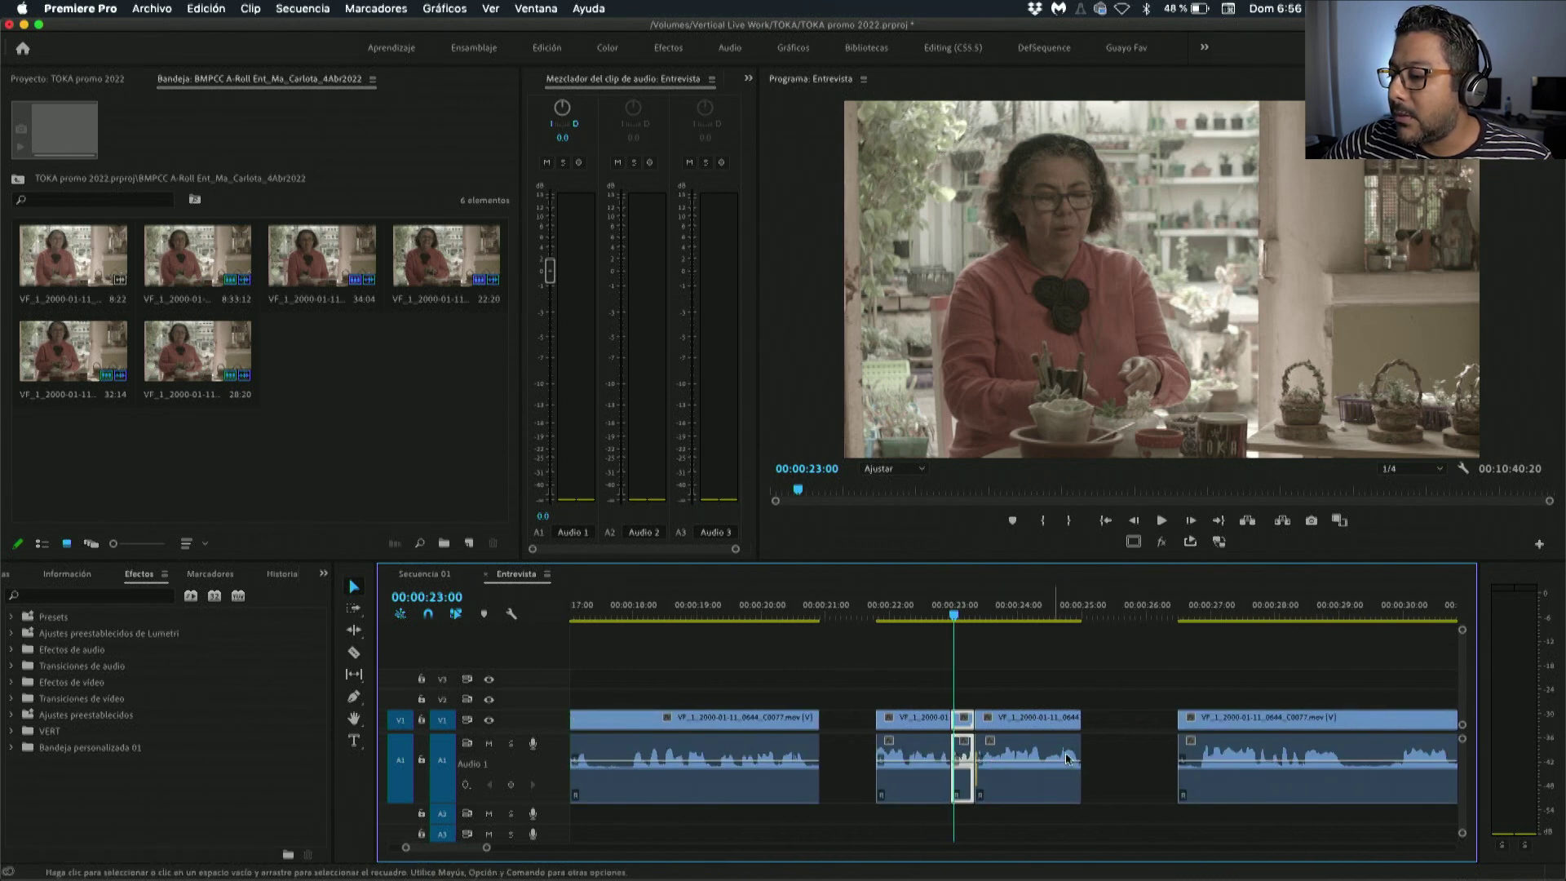
{"action": "key", "text": "minus"}
{"action": "key", "text": "minus"}
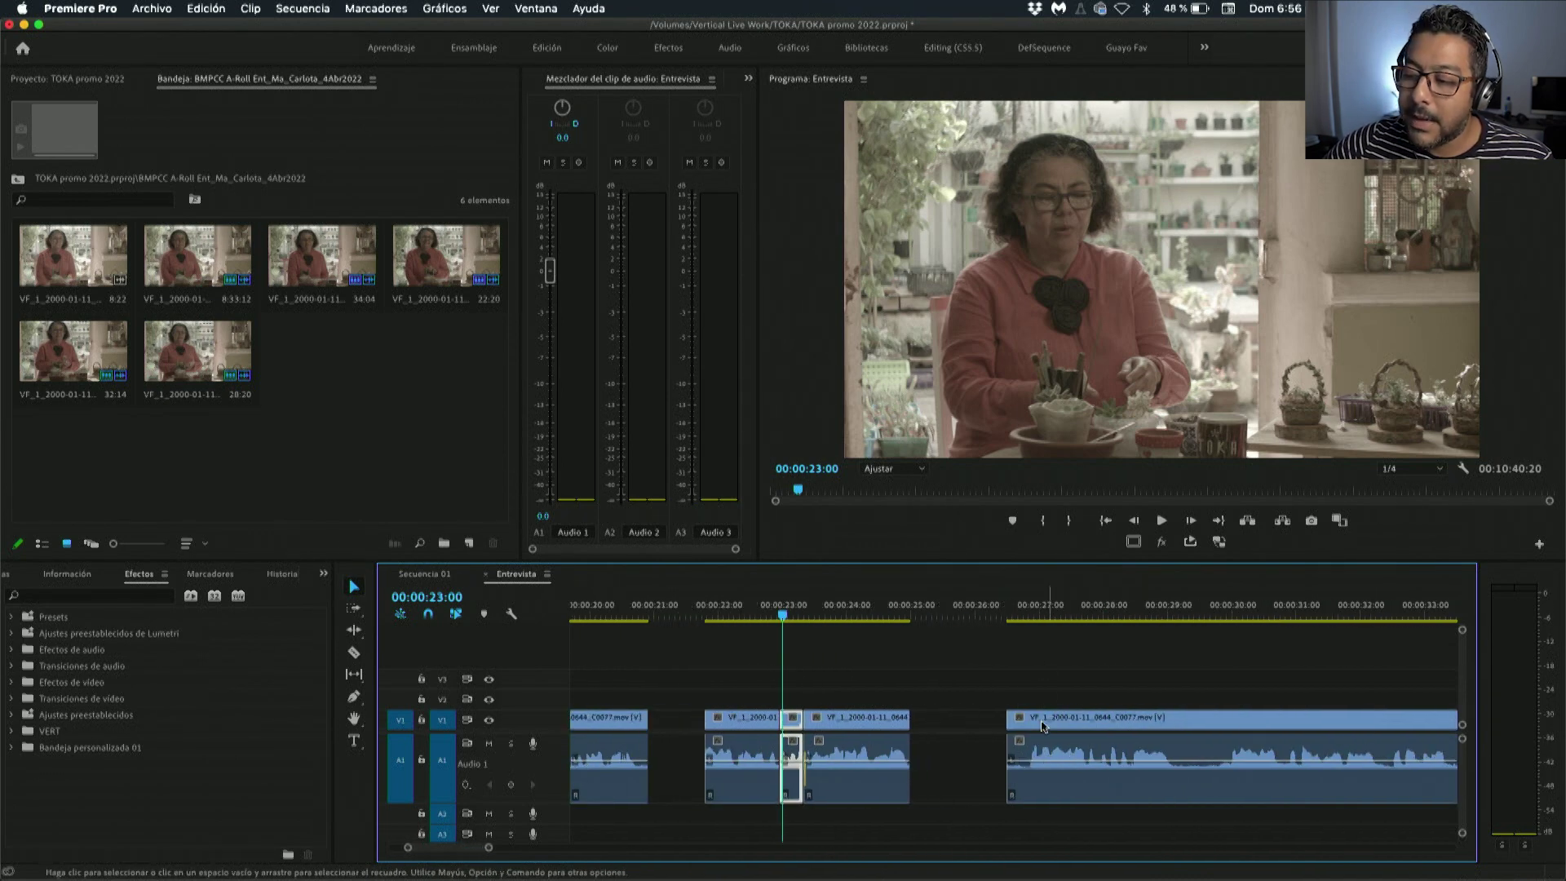
{"action": "left_click_drag", "start_coordinate": [1012, 723], "coordinate": [1033, 724]}
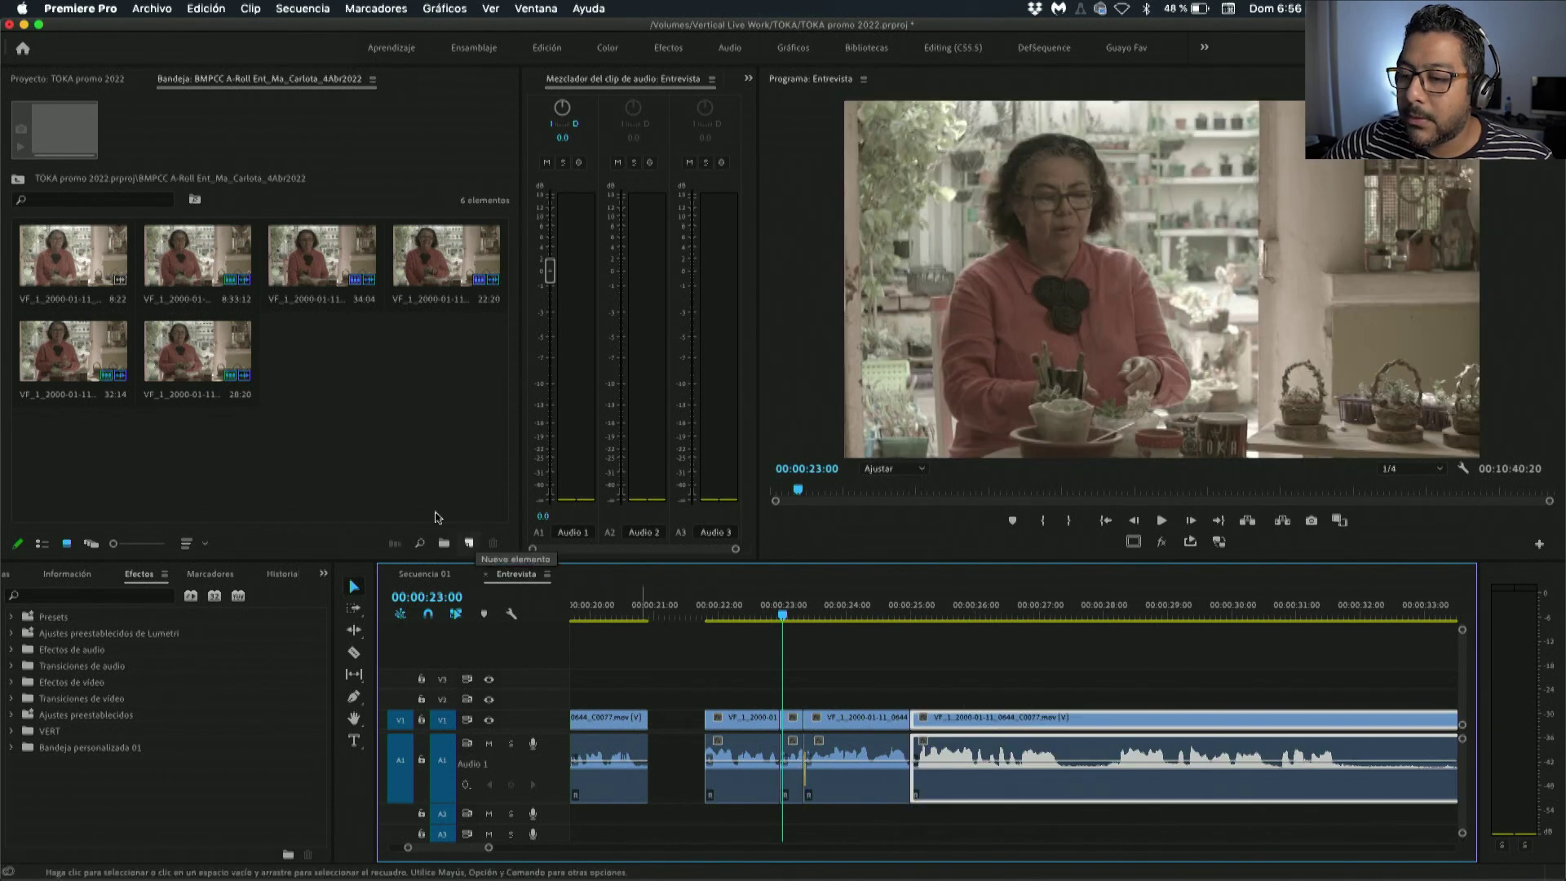
Open the GHS B-Roll bin from the project root and load P1400538.MOV into the Source monitor.
{"action": "left_click", "coordinate": [18, 178]}
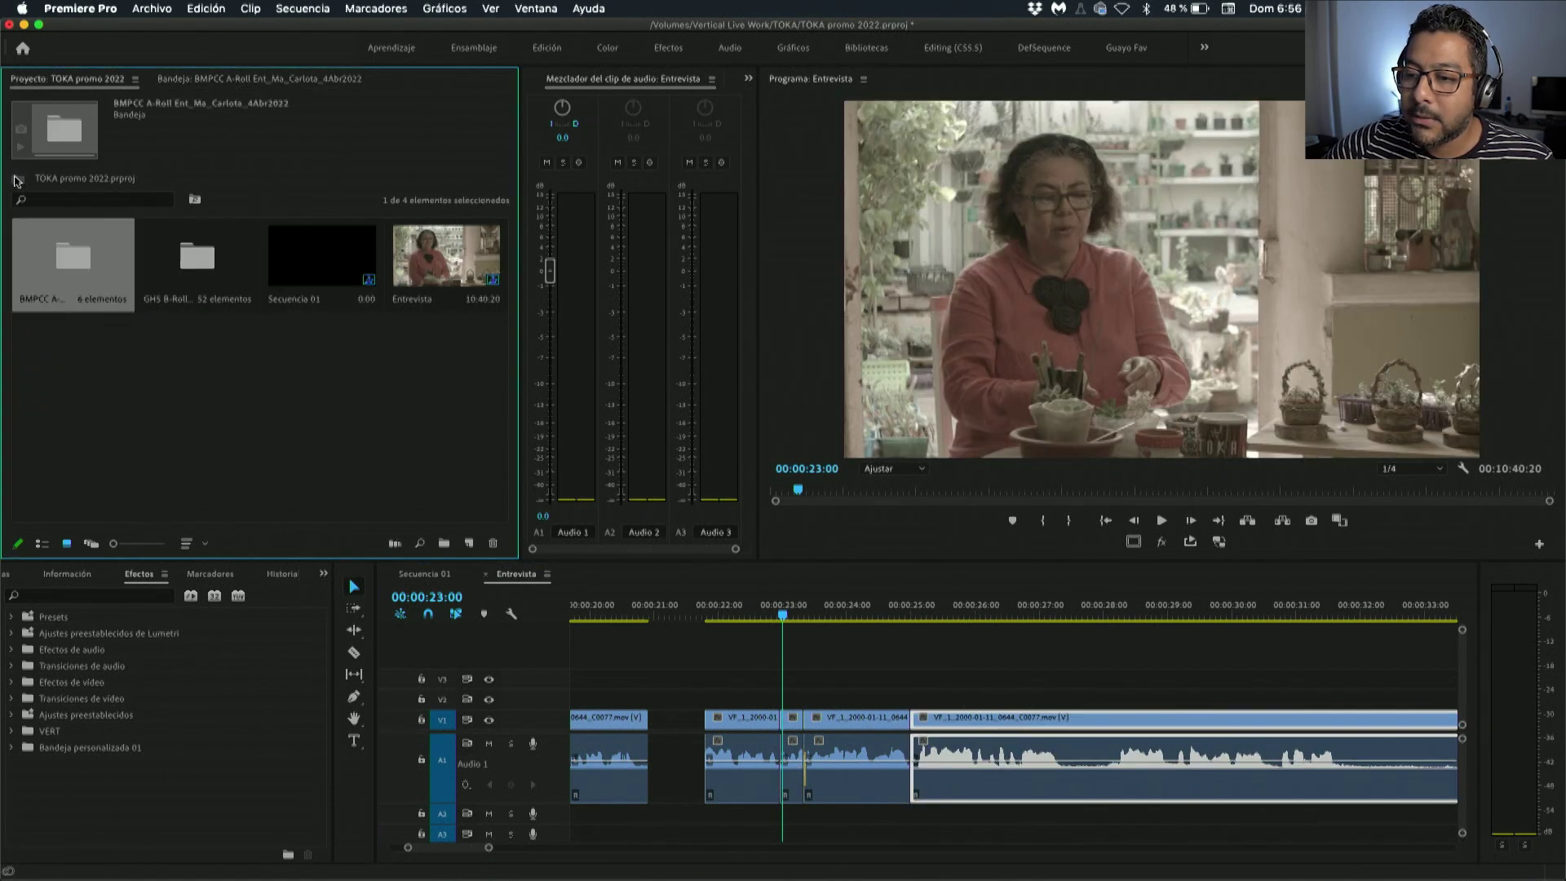
{"action": "double_click", "coordinate": [186, 254]}
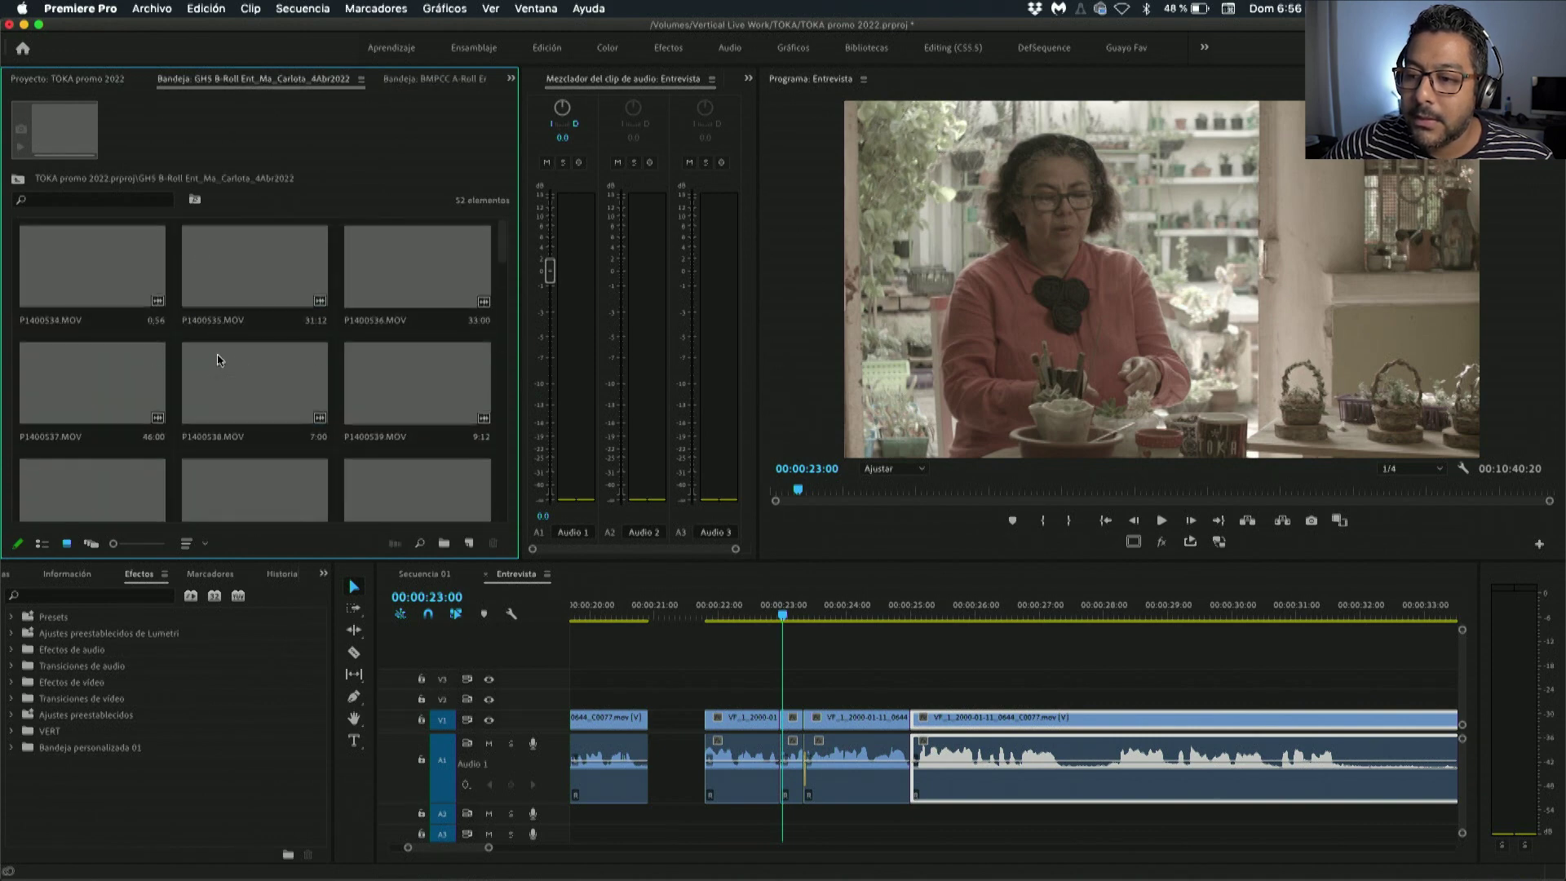
{"action": "double_click", "coordinate": [257, 408]}
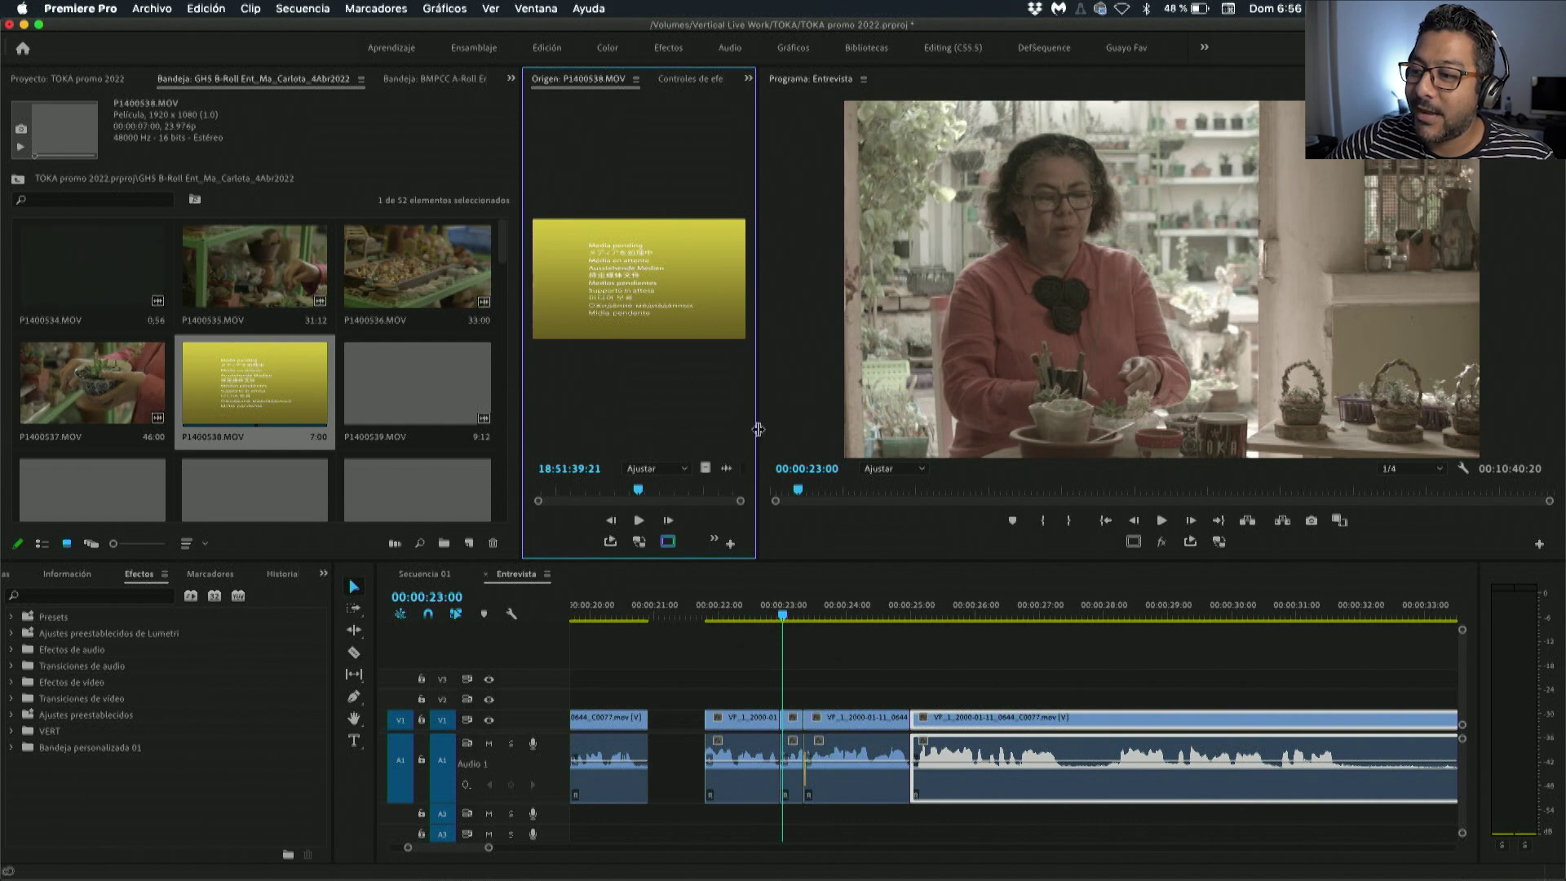
Widen the Source monitor panel and scroll through the B-roll bin.
{"action": "left_click_drag", "start_coordinate": [758, 429], "coordinate": [968, 429]}
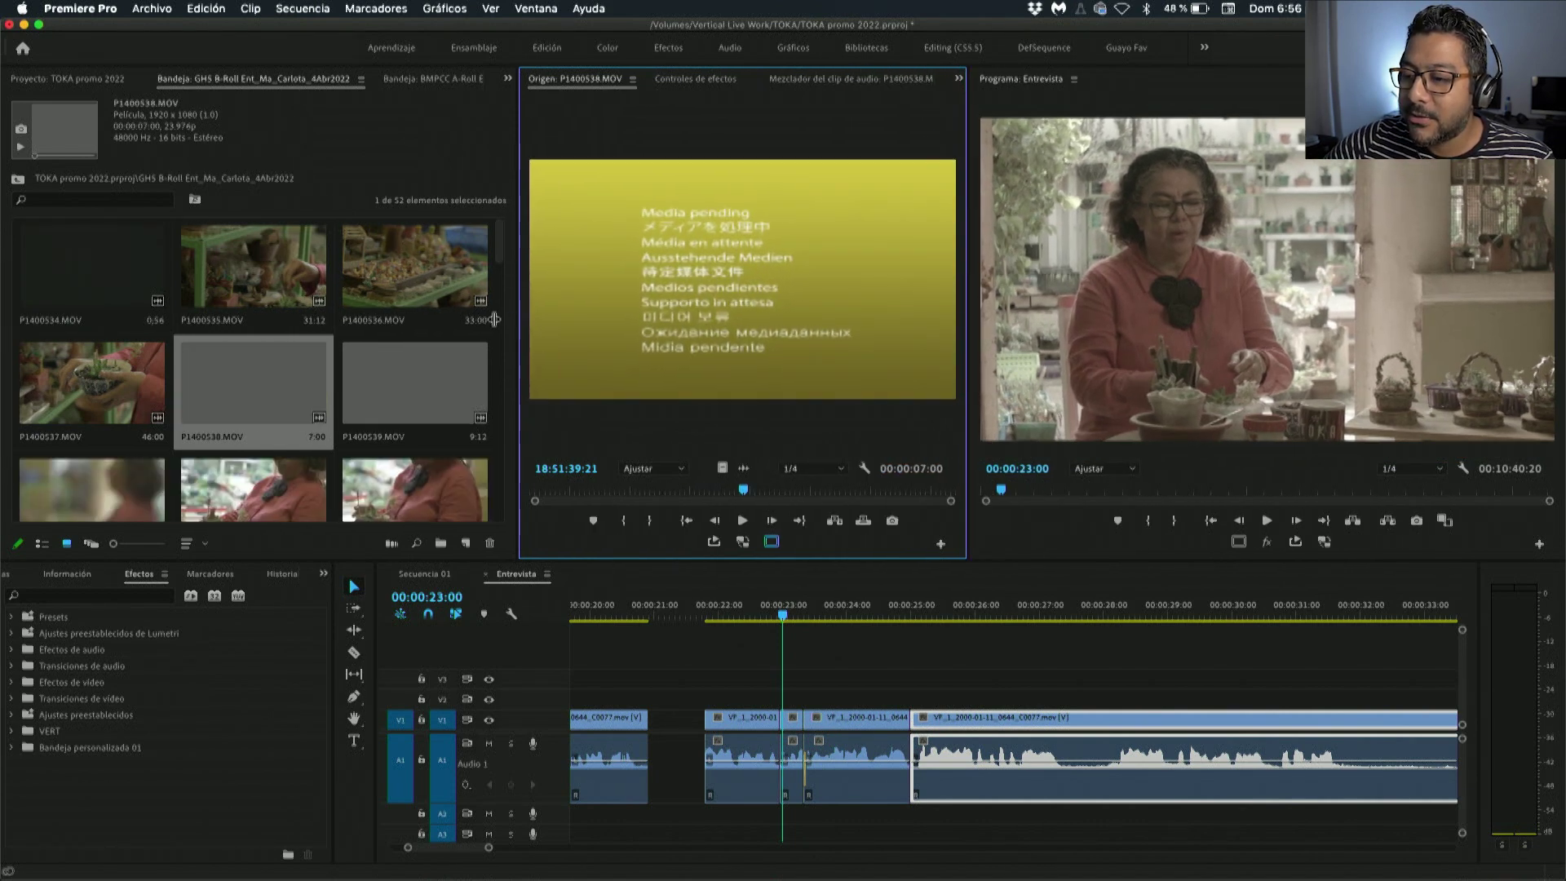
{"action": "left_click_drag", "start_coordinate": [520, 321], "coordinate": [390, 383]}
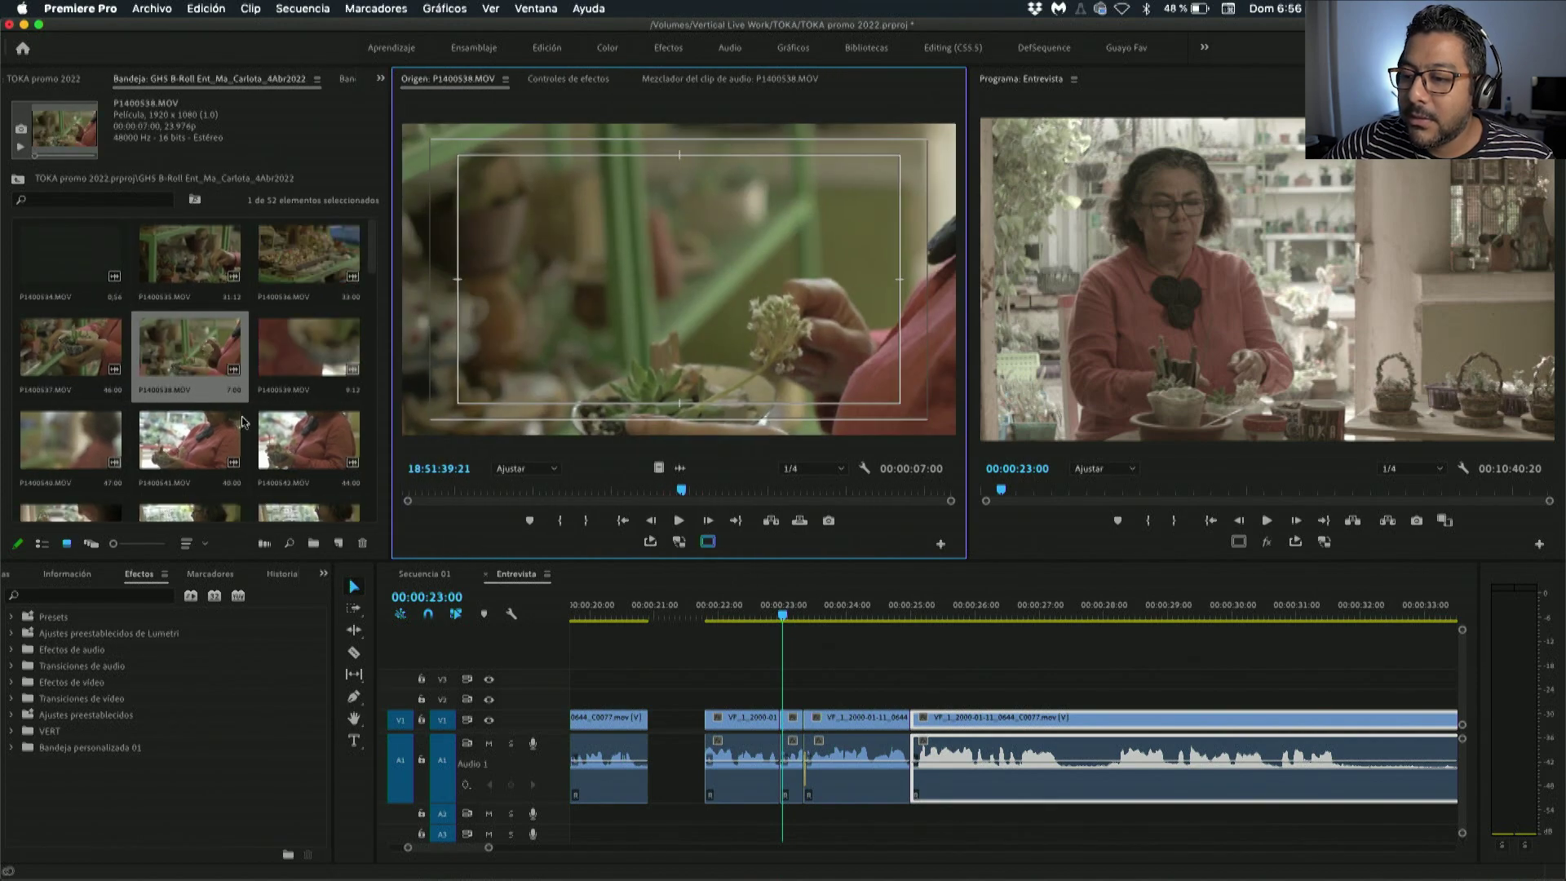
{"action": "scroll", "coordinate": [243, 421], "scroll_direction": "down", "scroll_amount": 3}
{"action": "scroll", "coordinate": [242, 421], "scroll_direction": "down", "scroll_amount": 1}
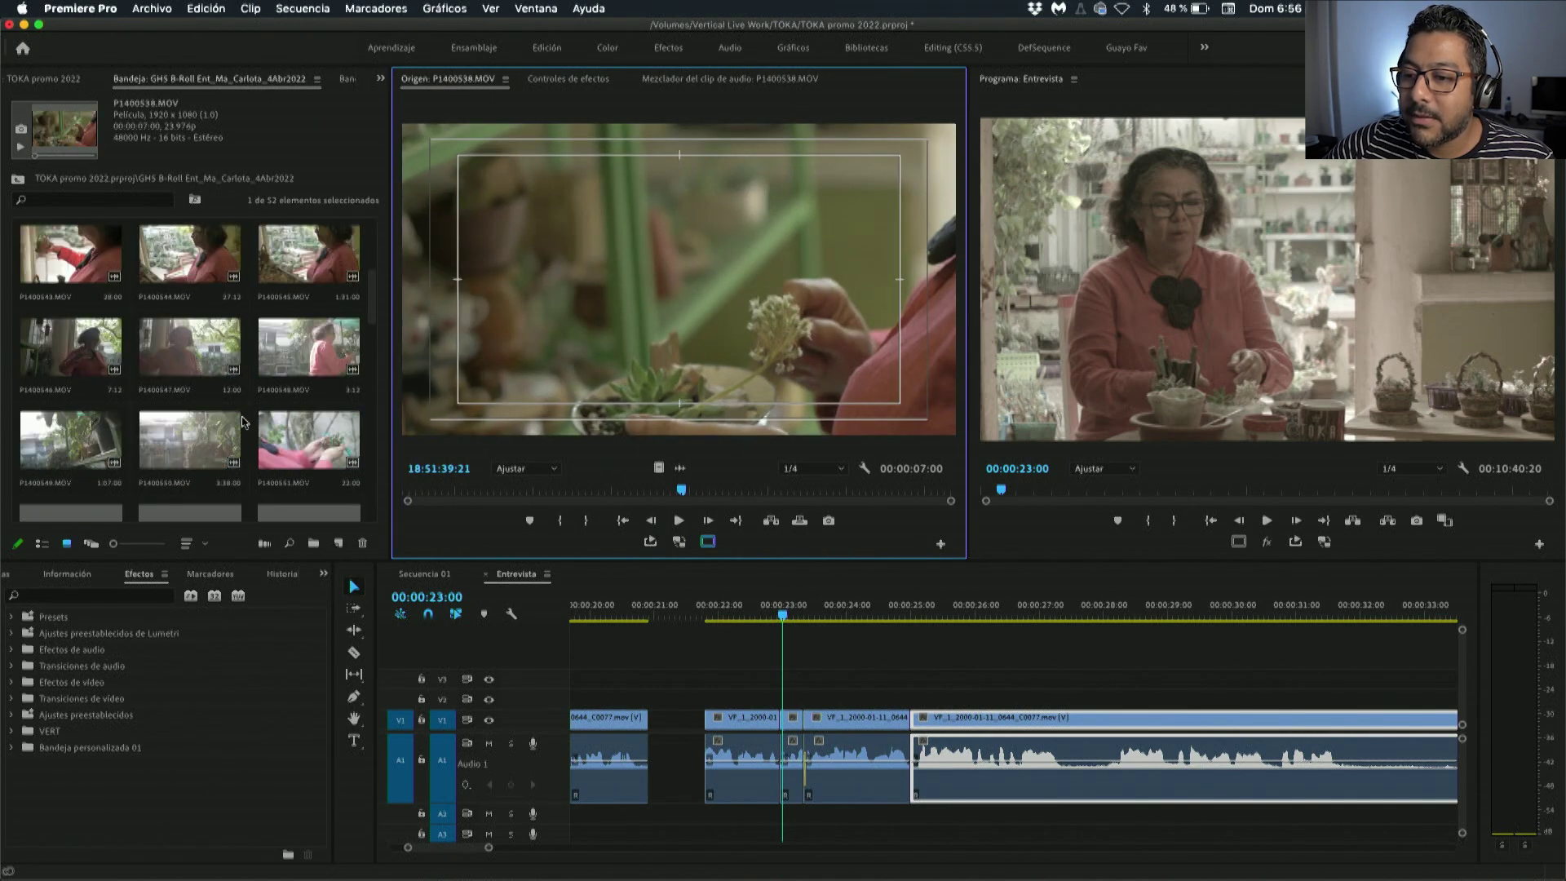
{"action": "scroll", "coordinate": [242, 421], "scroll_direction": "down", "scroll_amount": 1}
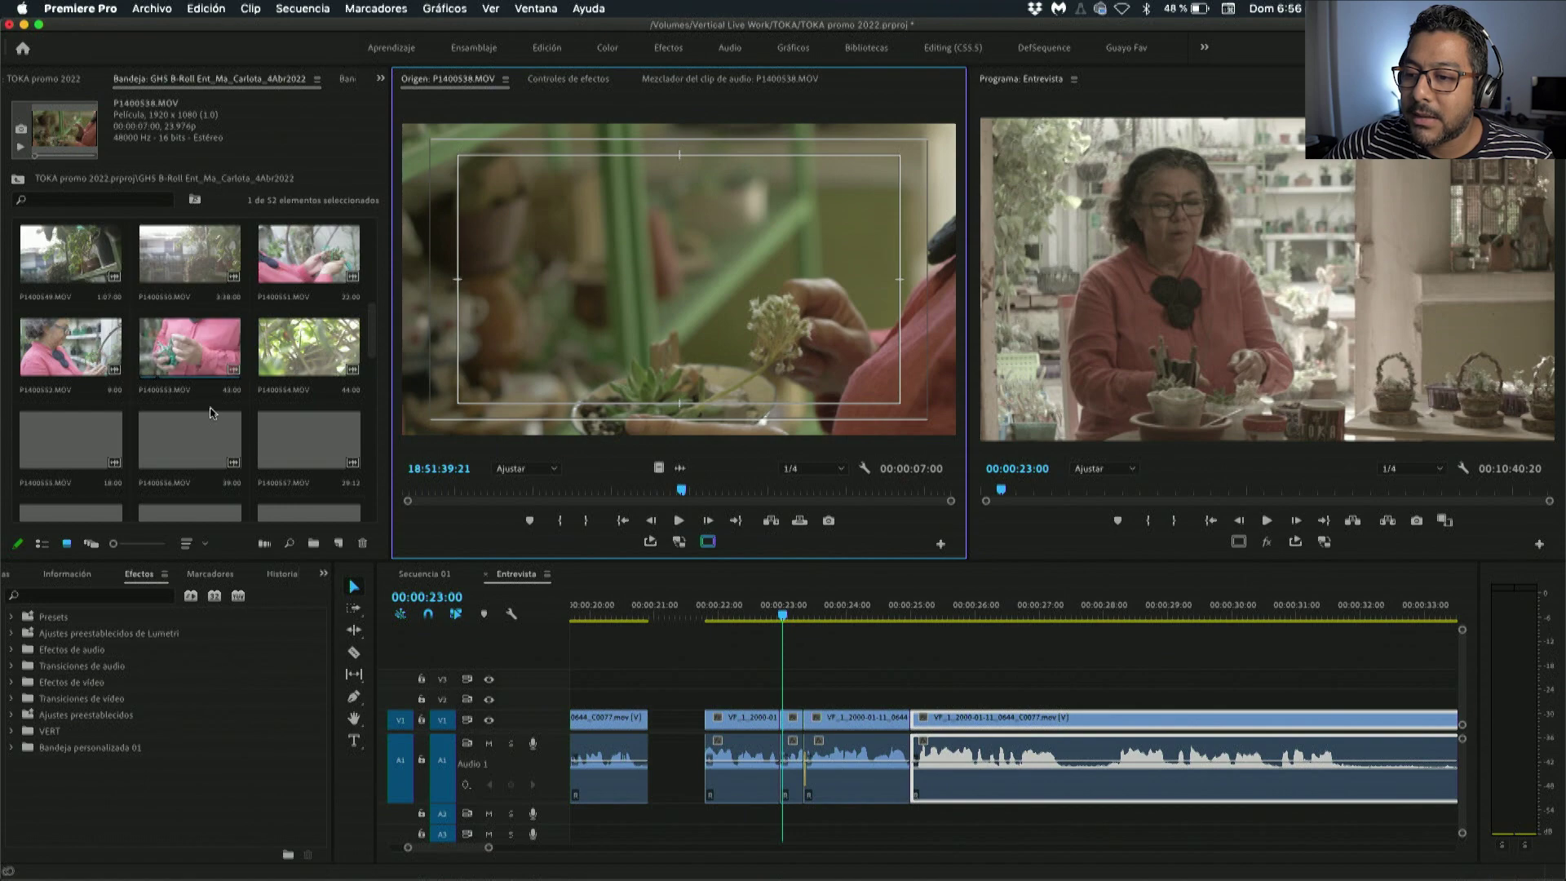
{"action": "scroll", "coordinate": [58, 435], "scroll_direction": "down", "scroll_amount": 3}
Preview P1400564.MOV by scrubbing and shuttling with J and L.
{"action": "double_click", "coordinate": [59, 435]}
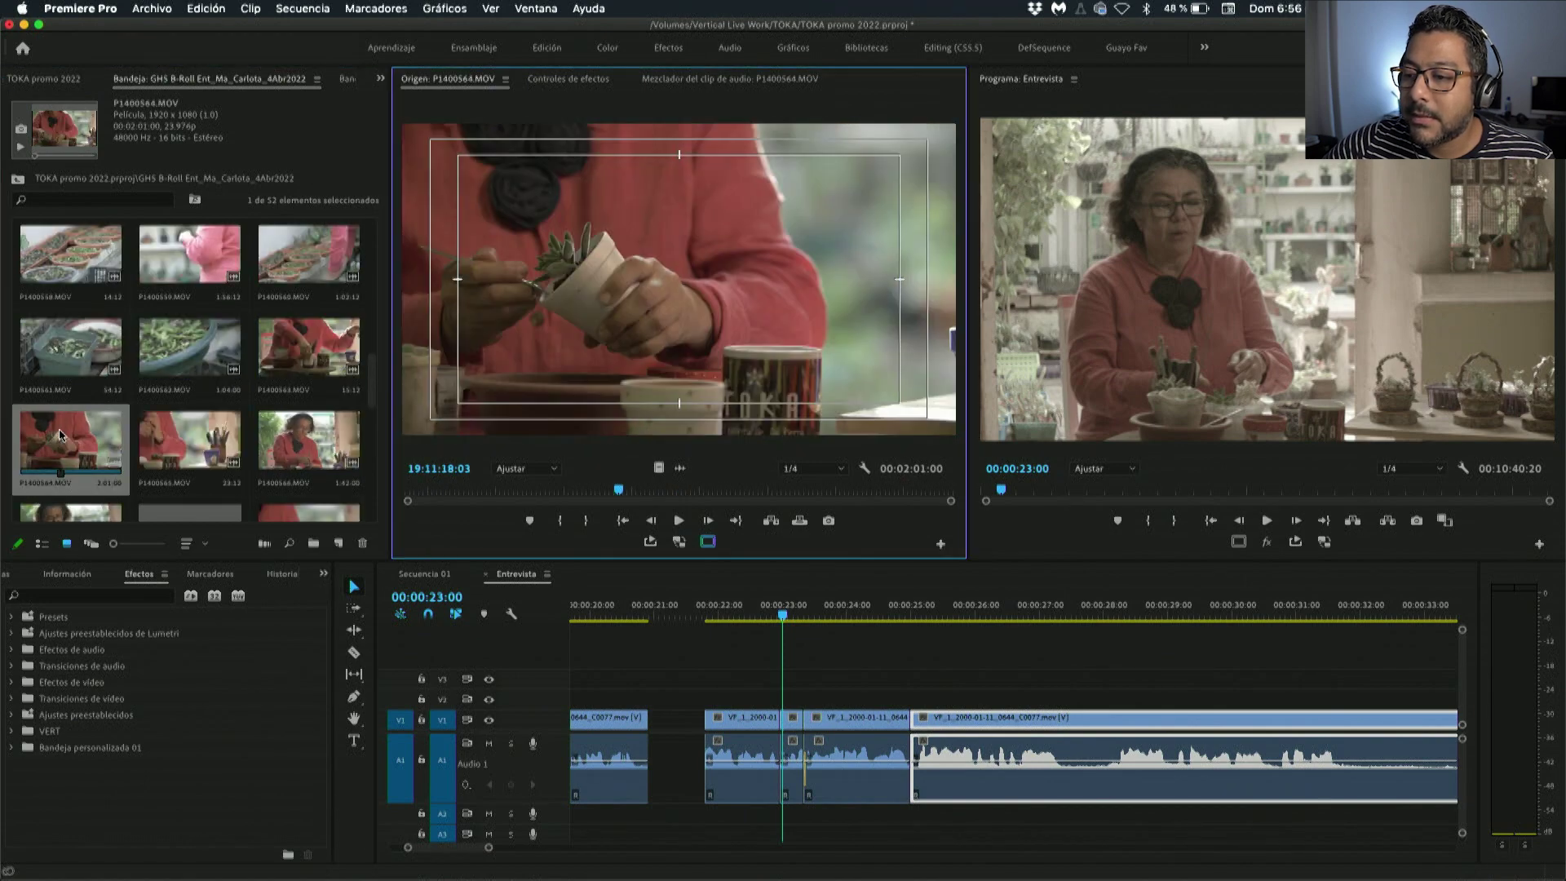
{"action": "left_click_drag", "start_coordinate": [620, 490], "coordinate": [674, 490]}
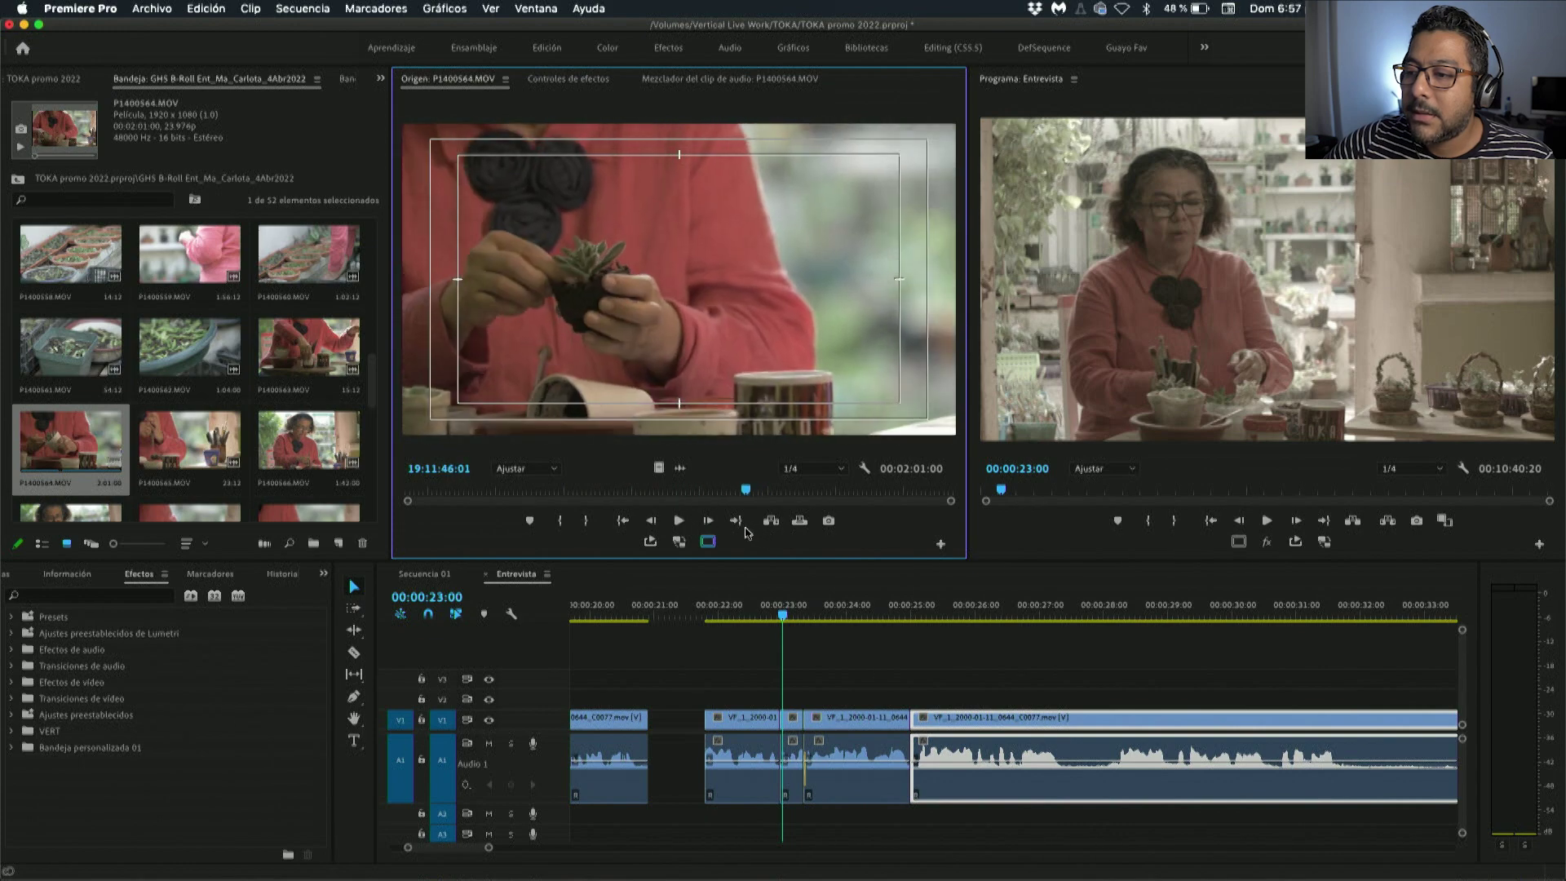
{"action": "key", "text": "j"}
{"action": "key", "text": "j"}
{"action": "key", "text": "j"}
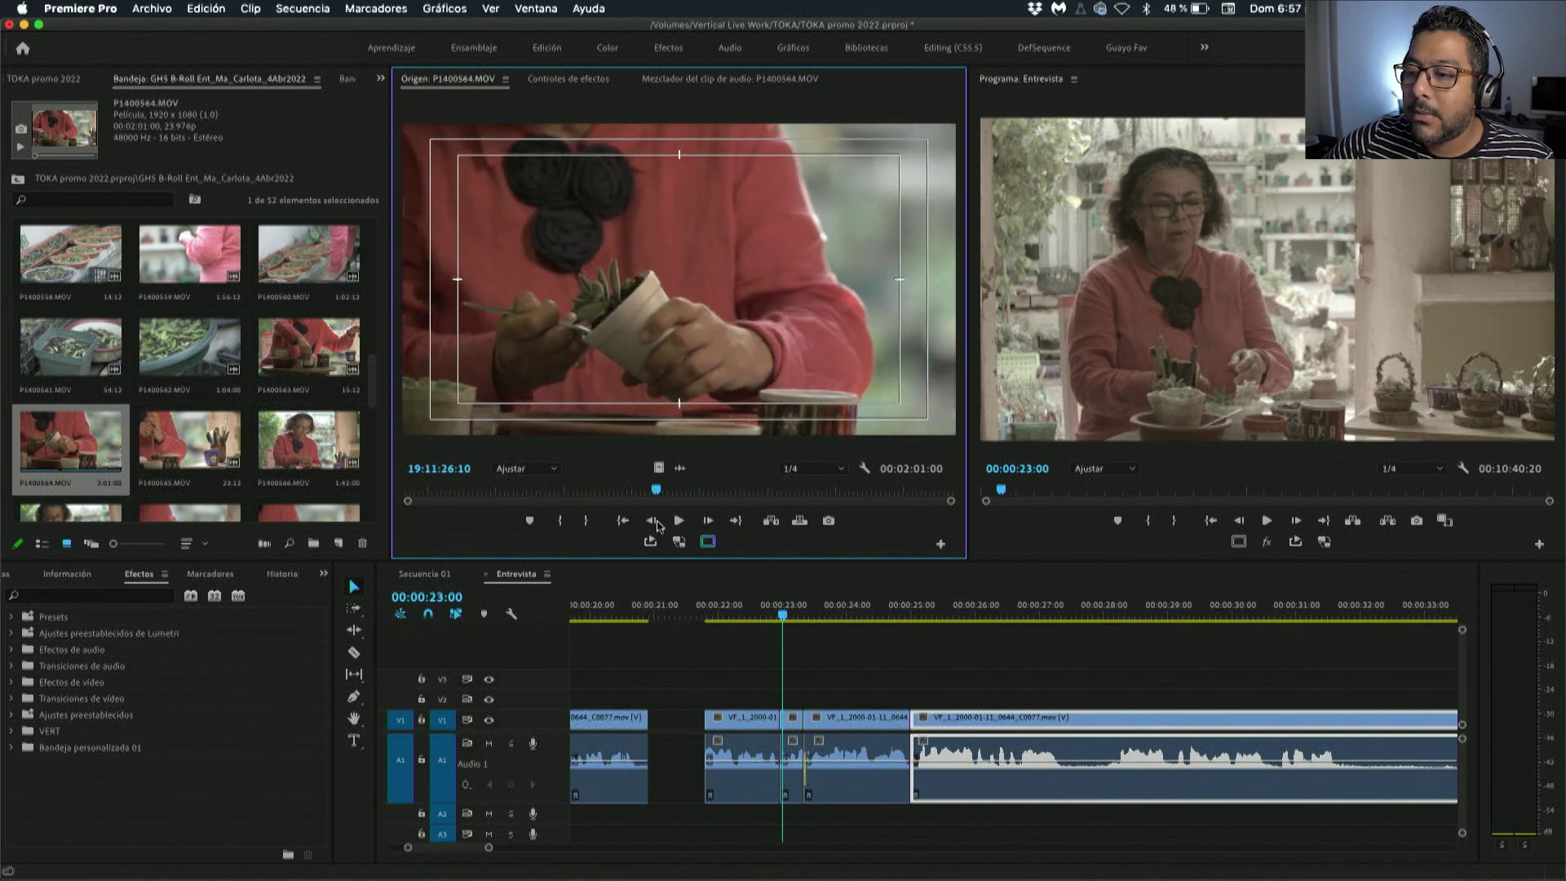
{"action": "key", "text": "l"}
{"action": "key", "text": "l"}
{"action": "key", "text": "l"}
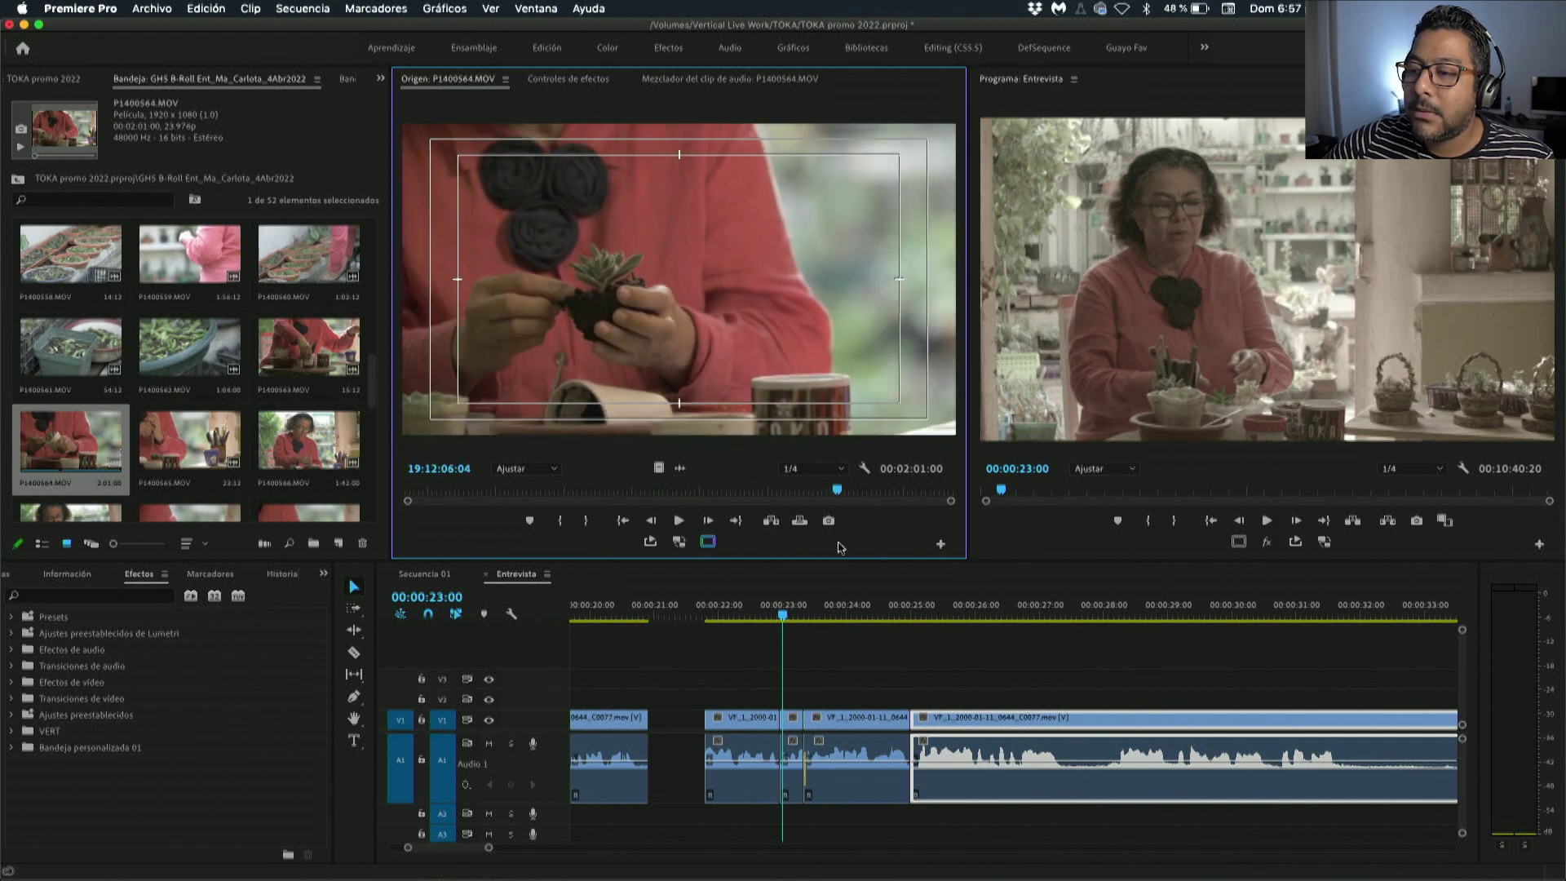
{"action": "key", "text": "j"}
{"action": "key", "text": "j"}
{"action": "key", "text": "j"}
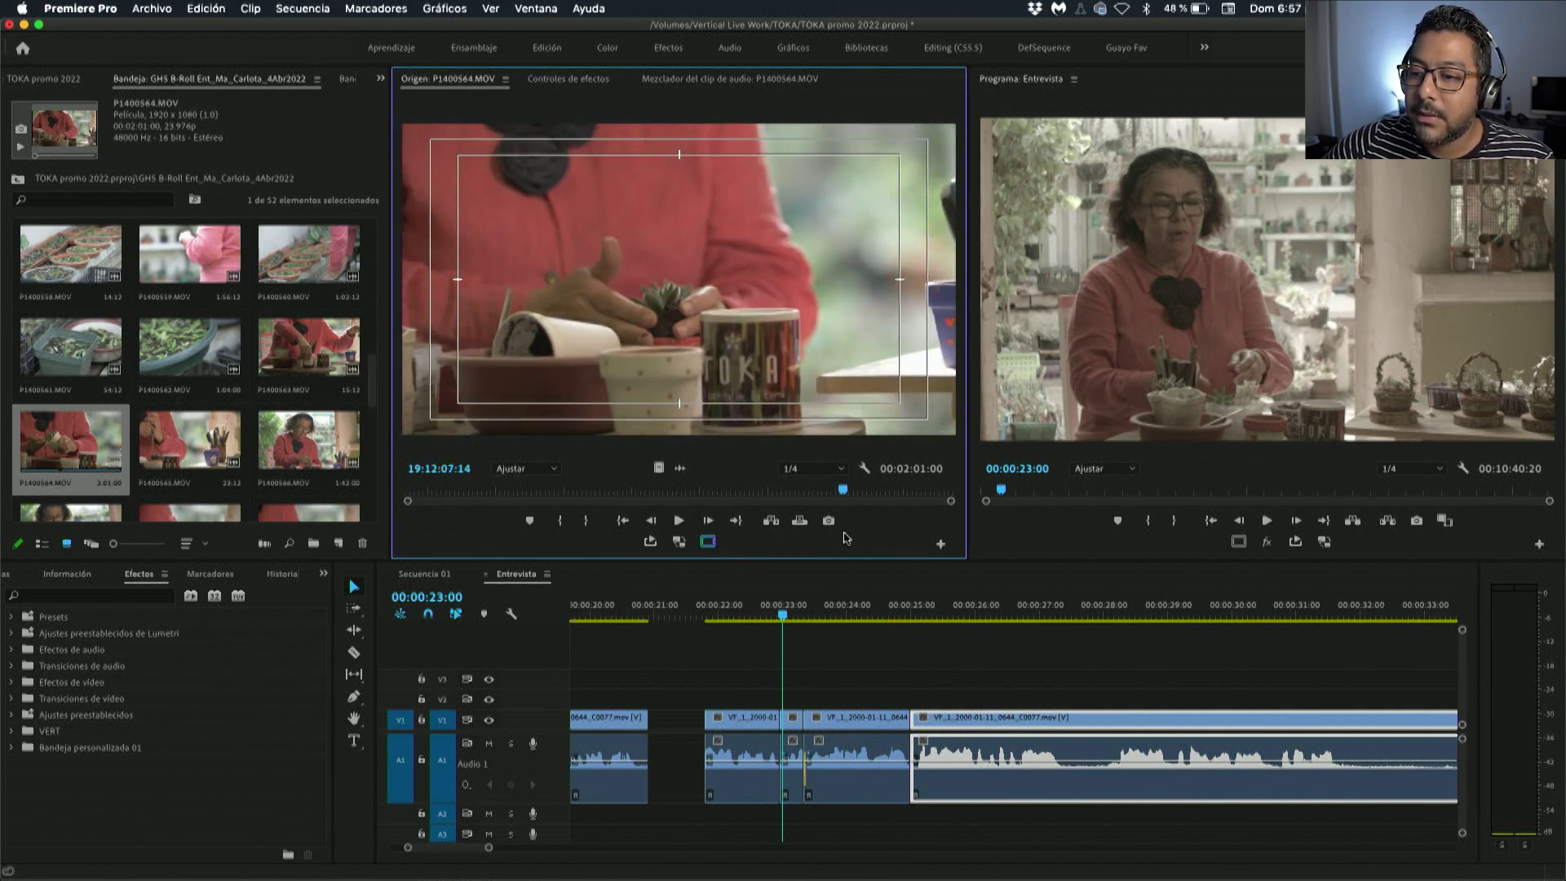
Preview P1400565.MOV and P1400566.MOV, skipping ahead through P1400566.
{"action": "double_click", "coordinate": [180, 449]}
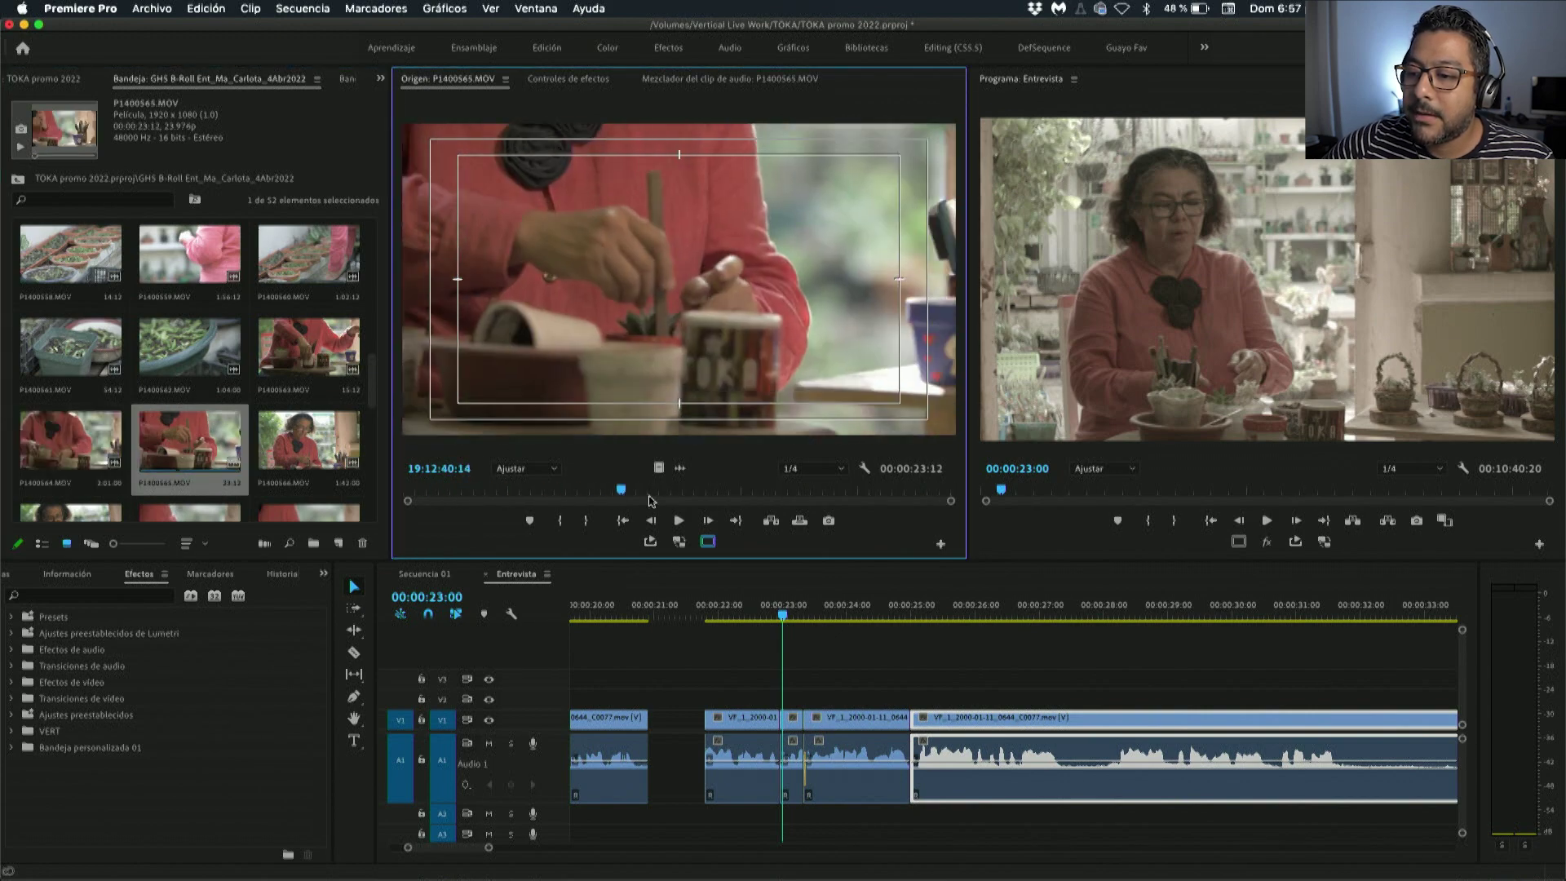
{"action": "double_click", "coordinate": [309, 449]}
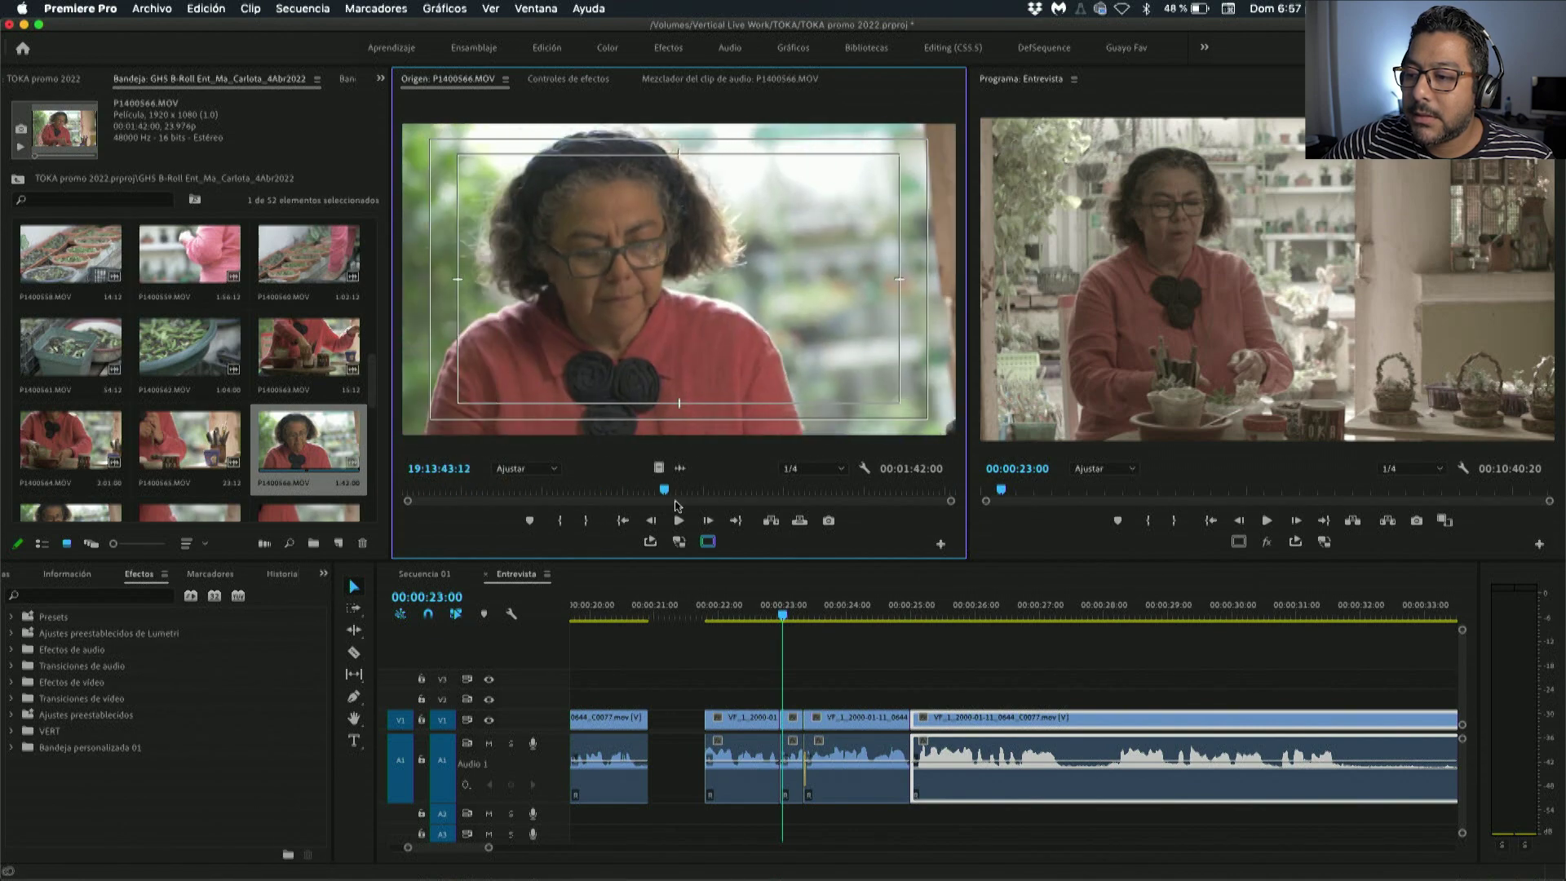
{"action": "left_click", "coordinate": [745, 493]}
{"action": "left_click", "coordinate": [839, 494]}
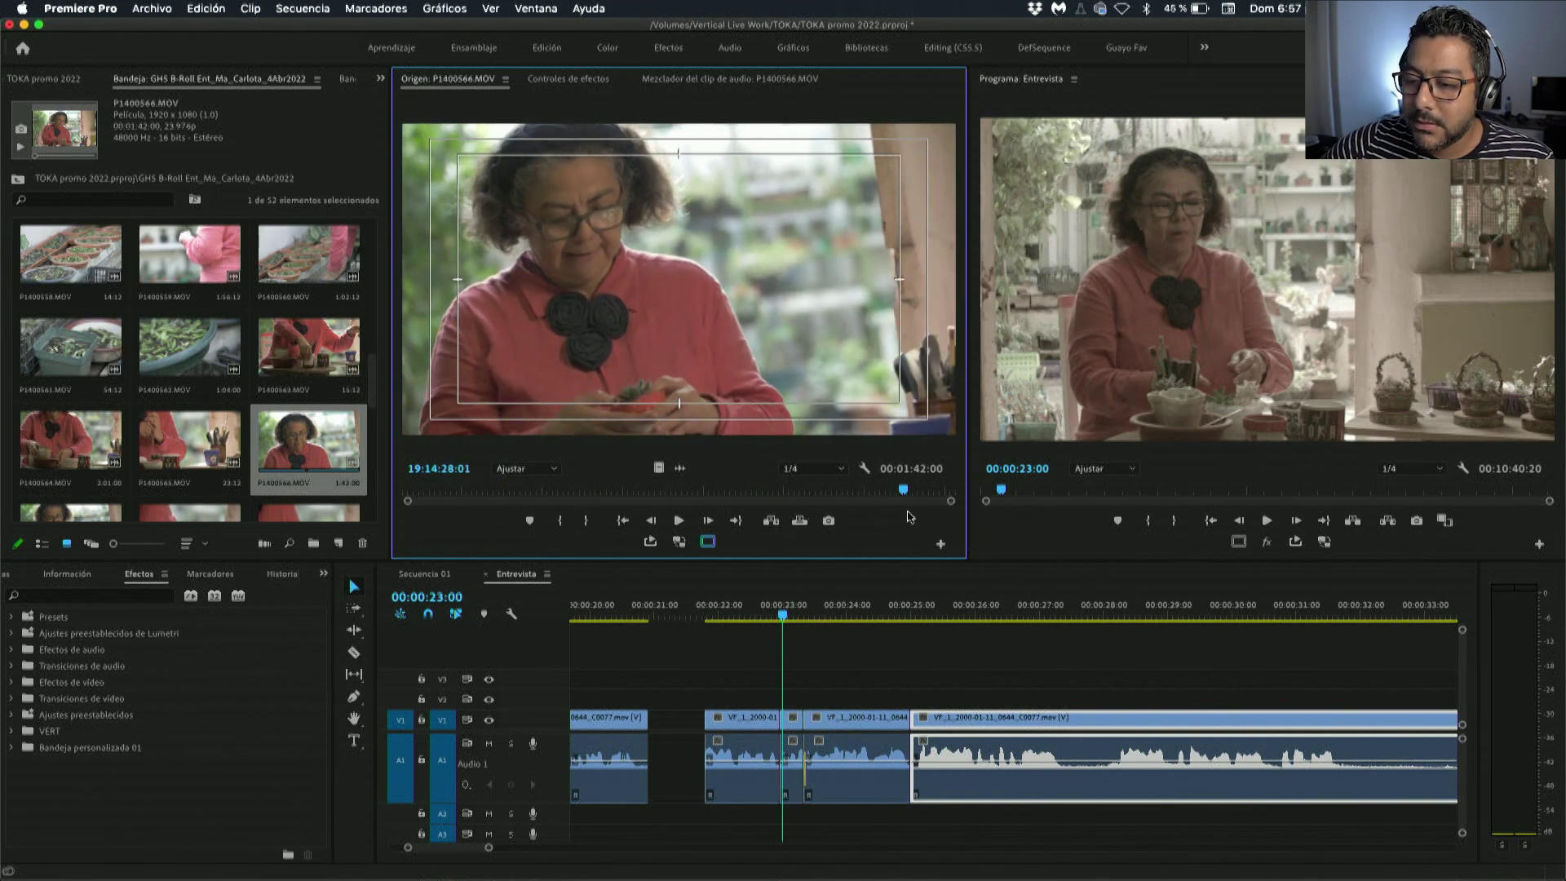
{"action": "scroll", "coordinate": [178, 390], "scroll_direction": "down", "scroll_amount": 1}
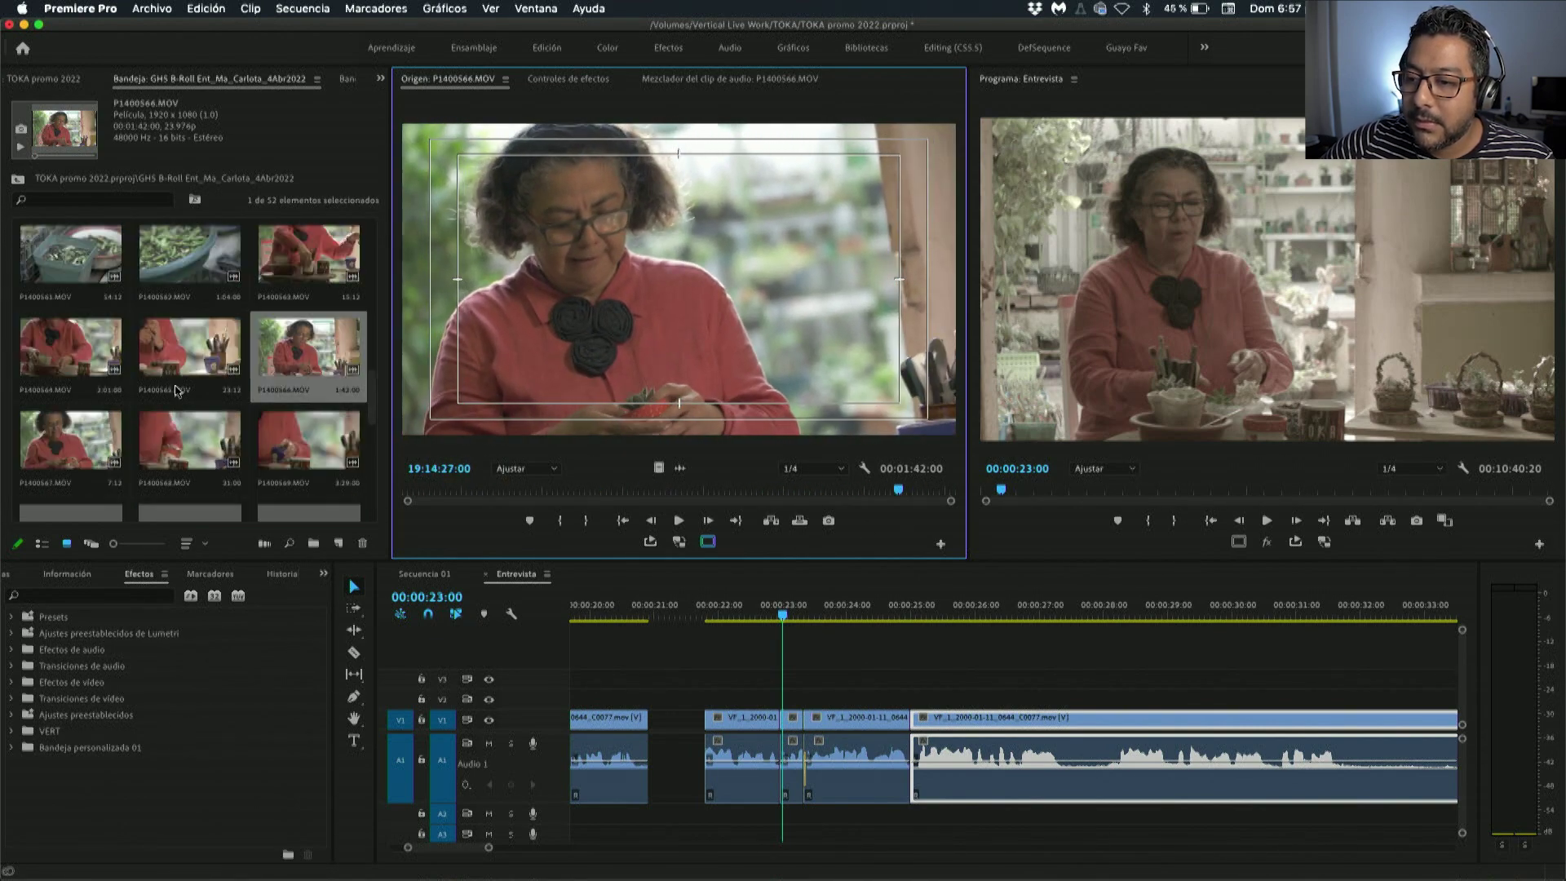
{"action": "scroll", "coordinate": [178, 390], "scroll_direction": "down", "scroll_amount": 1}
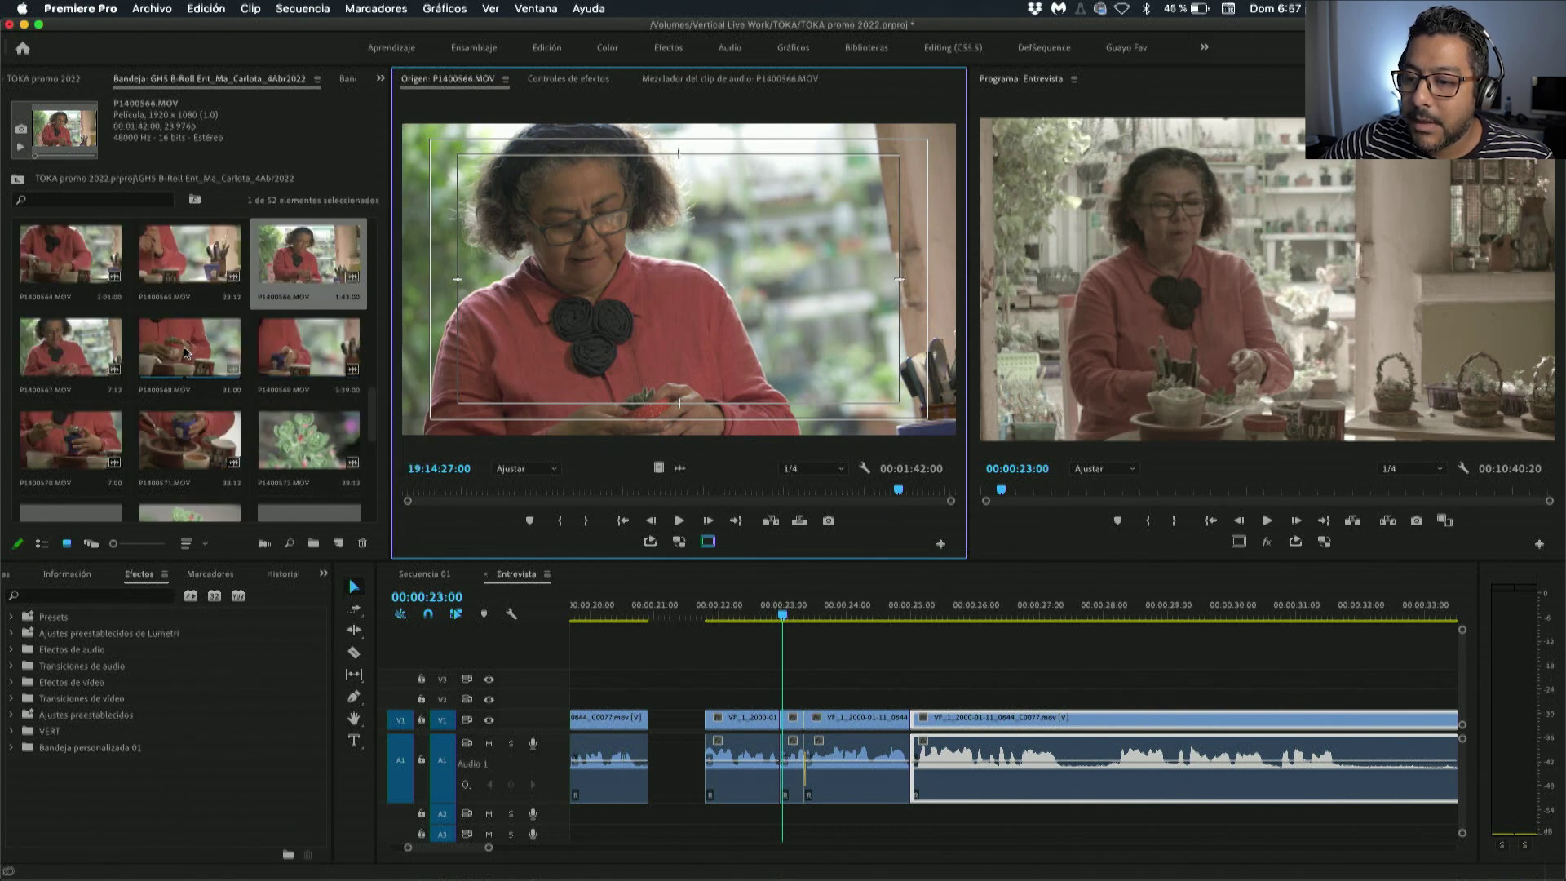
Mark In and Out points on P1400570.MOV for a 00:00:02:22 range.
{"action": "double_click", "coordinate": [73, 441]}
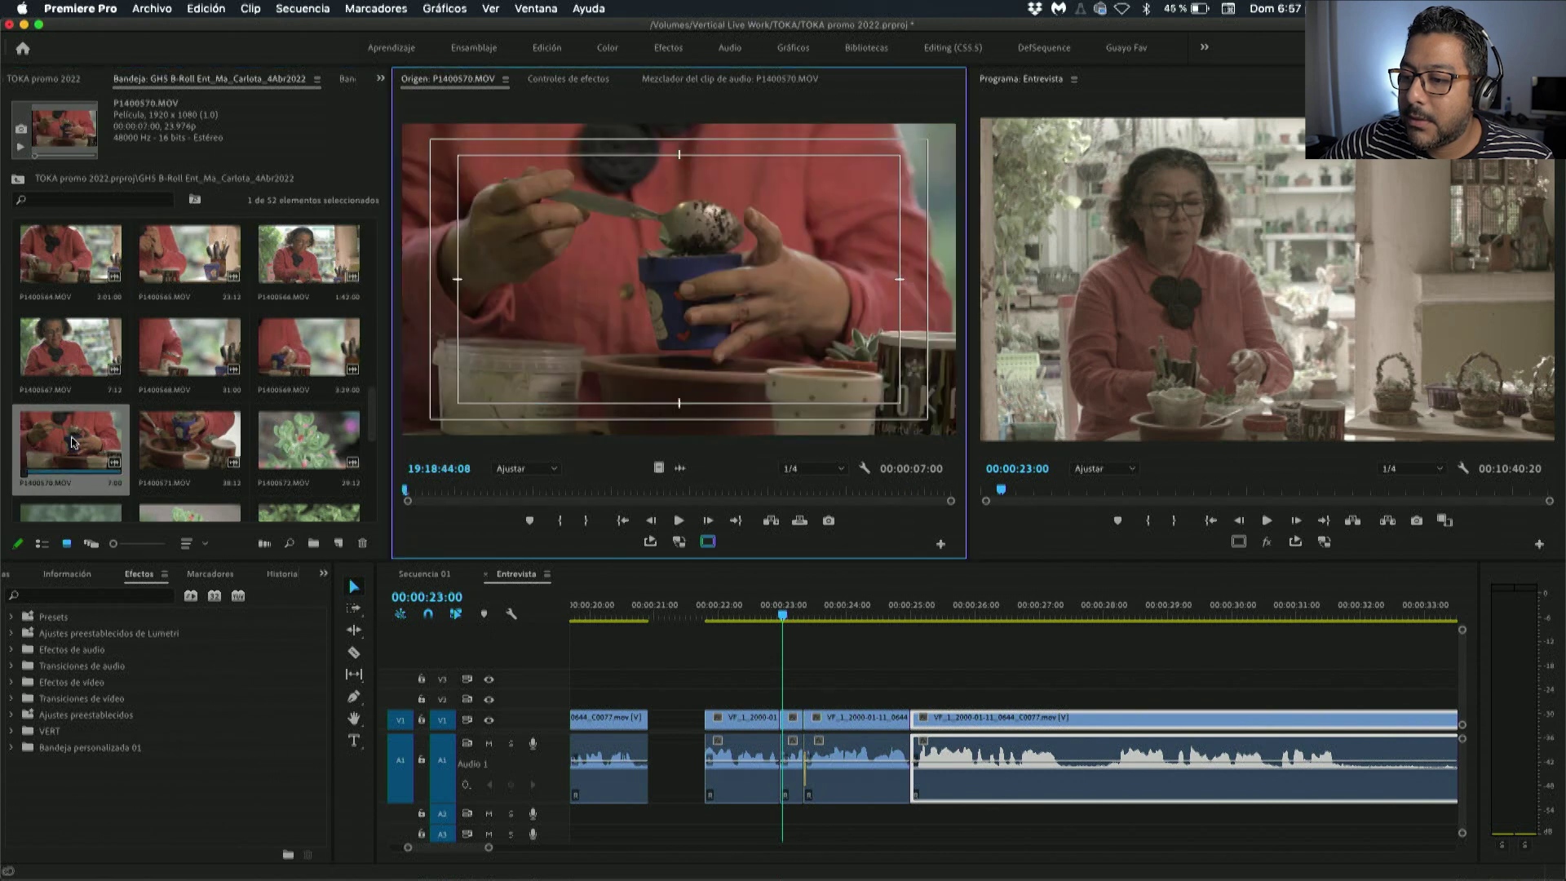
{"action": "mouse_move", "coordinate": [448, 488]}
{"action": "left_mouse_down"}
{"action": "mouse_move", "coordinate": [648, 514]}
{"action": "mouse_move", "coordinate": [586, 476]}
{"action": "mouse_move", "coordinate": [618, 469]}
{"action": "left_mouse_up"}
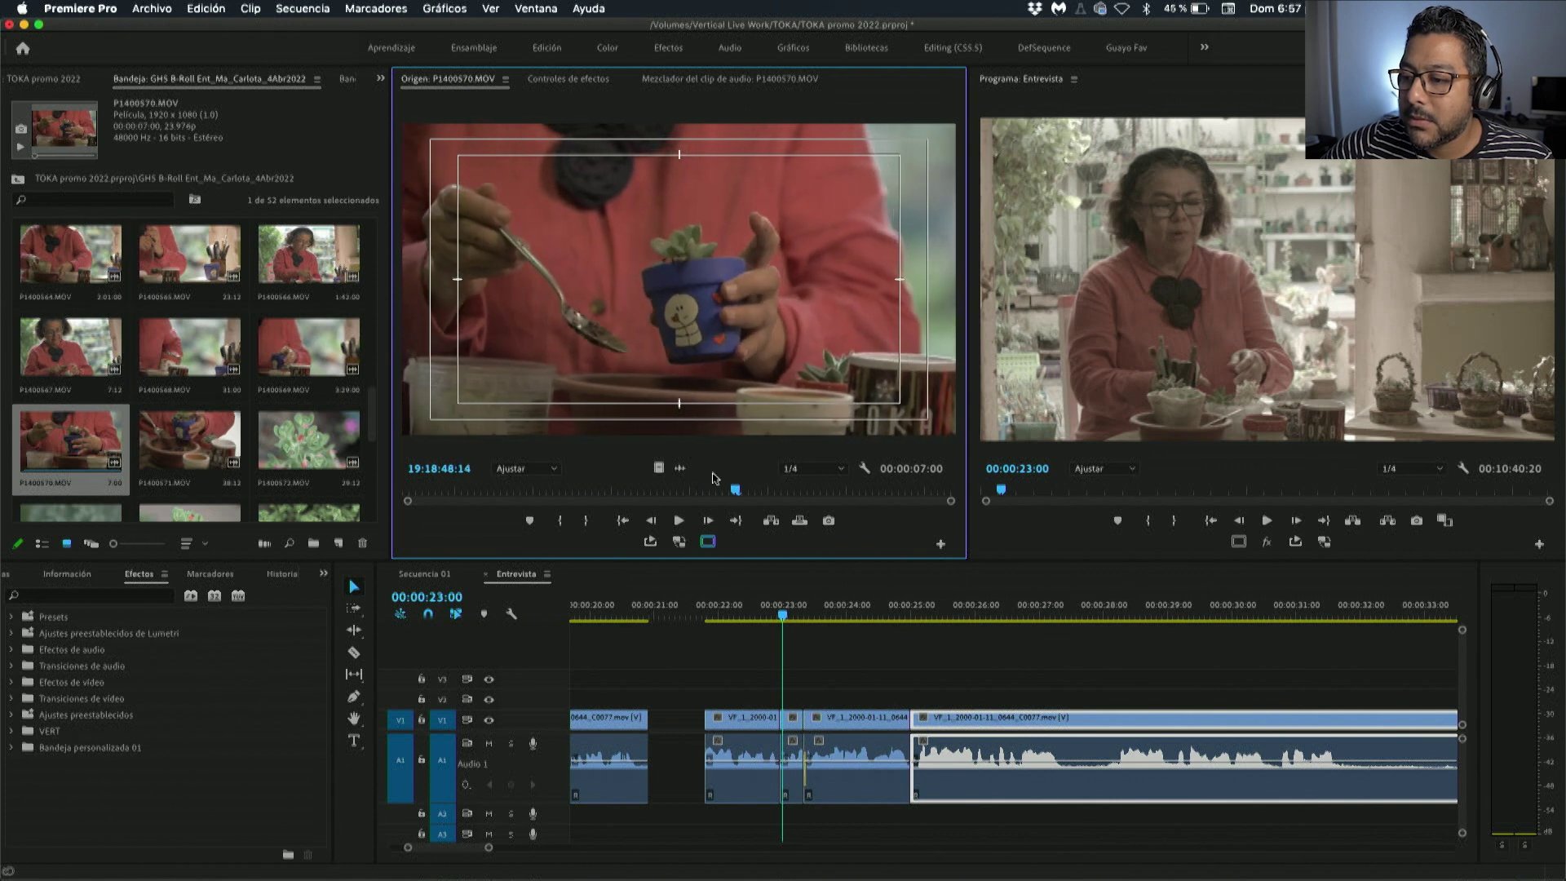
{"action": "left_click", "coordinate": [569, 523]}
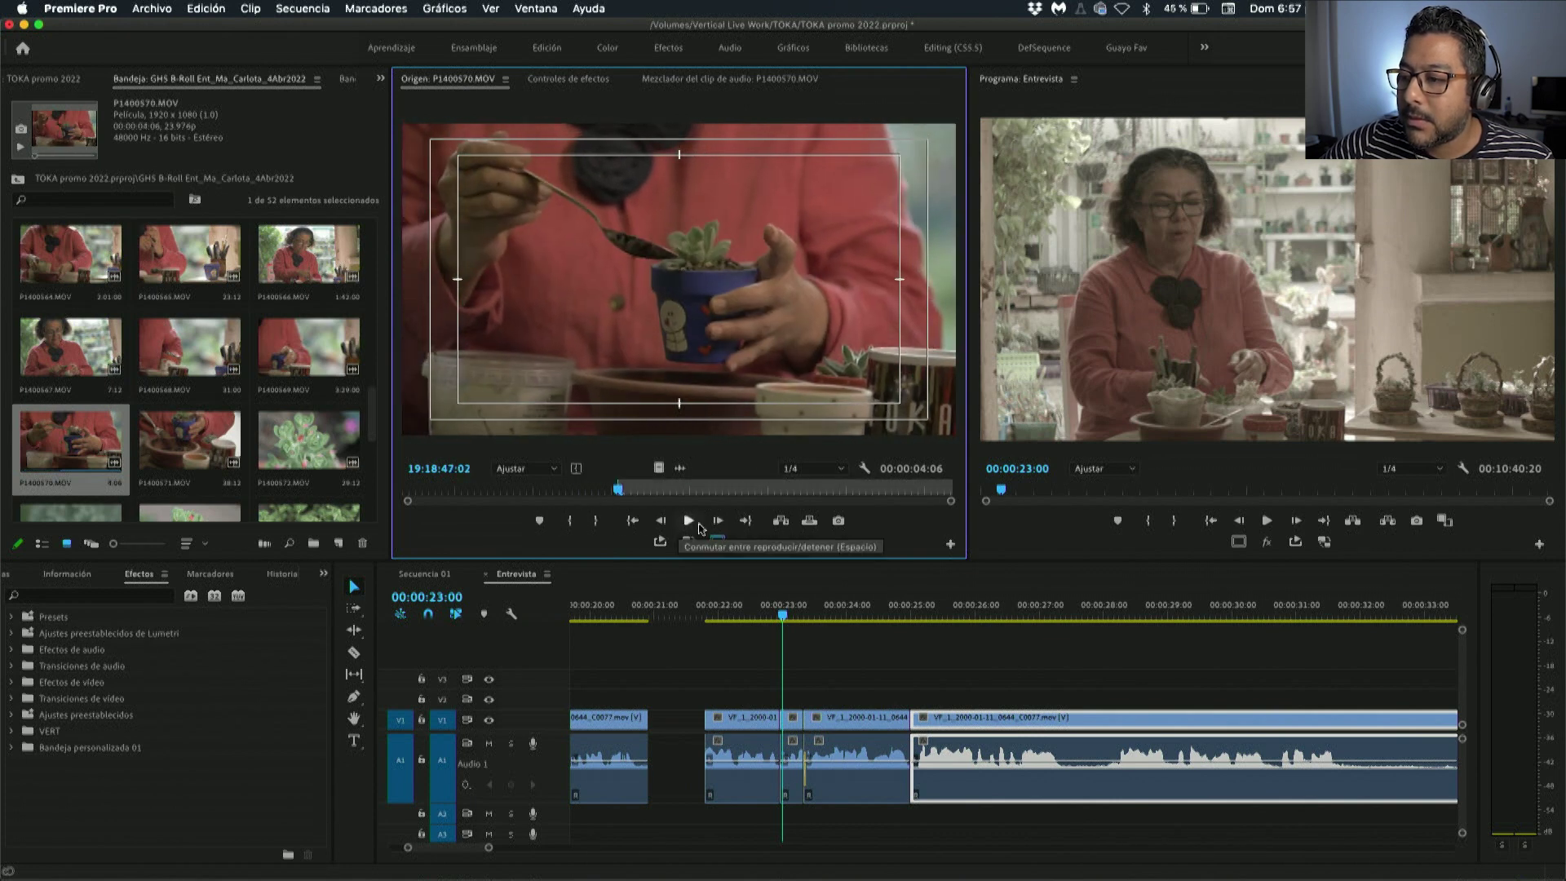
{"action": "left_click", "coordinate": [698, 529]}
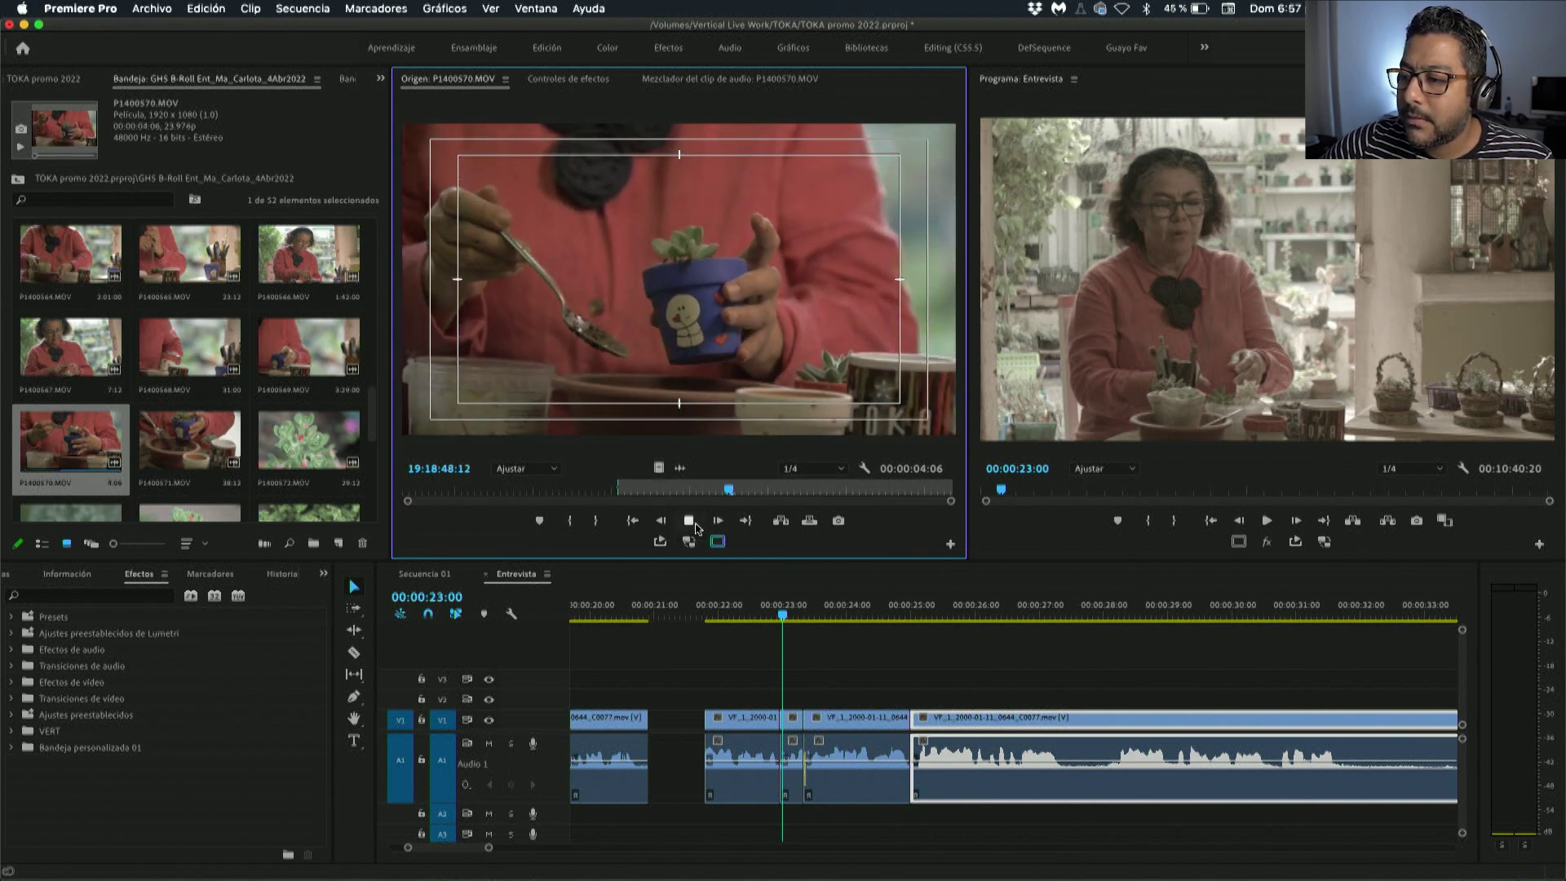
{"action": "left_click", "coordinate": [697, 529]}
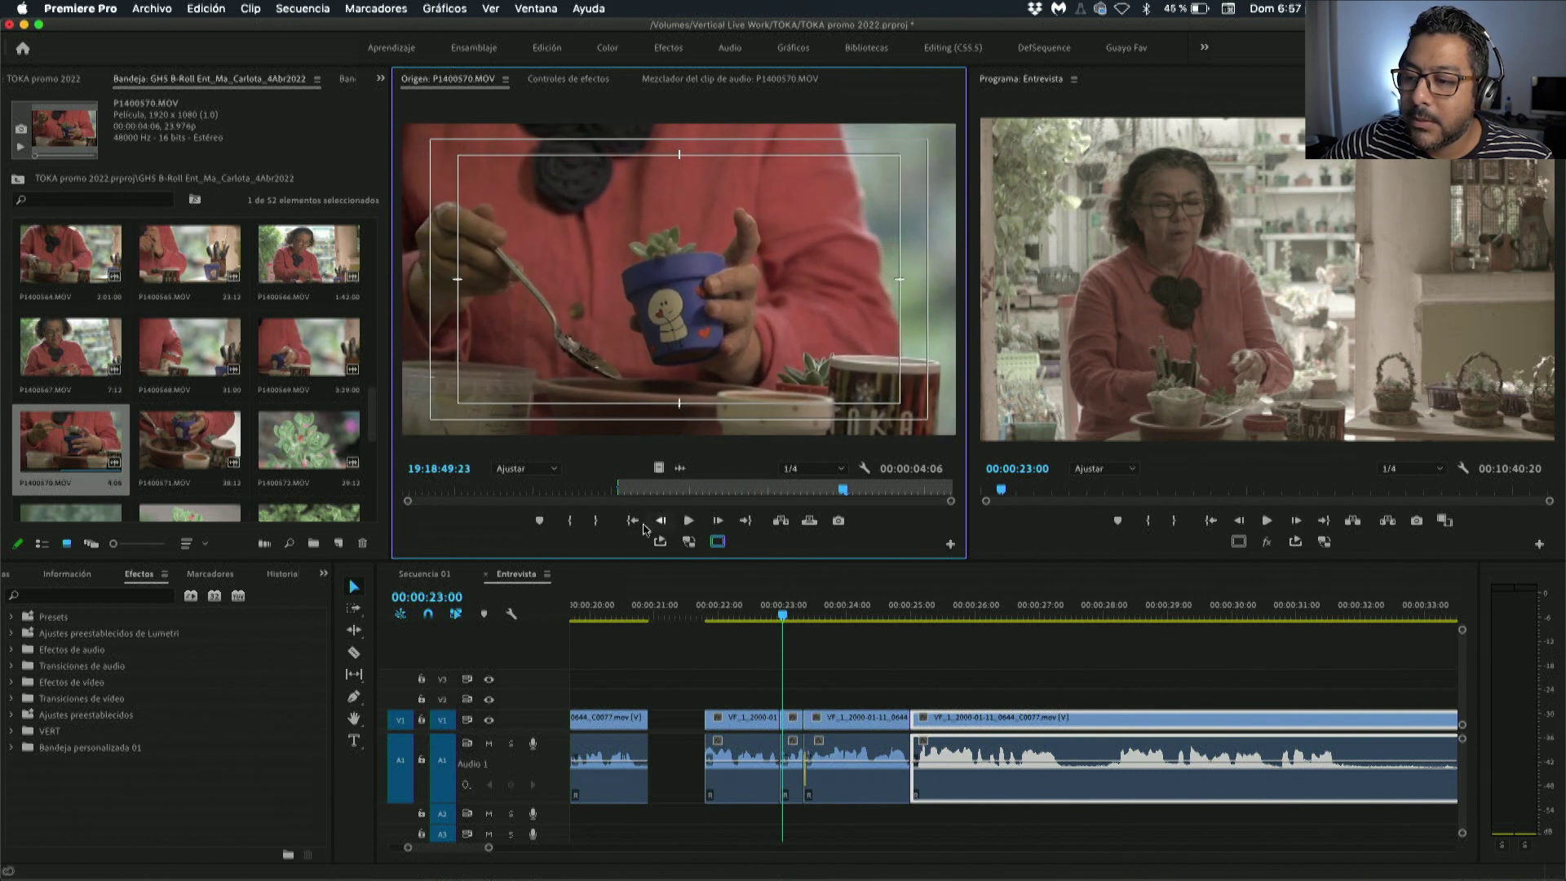
{"action": "left_click", "coordinate": [600, 523]}
{"action": "scroll", "coordinate": [311, 448], "scroll_direction": "down", "scroll_amount": 2}
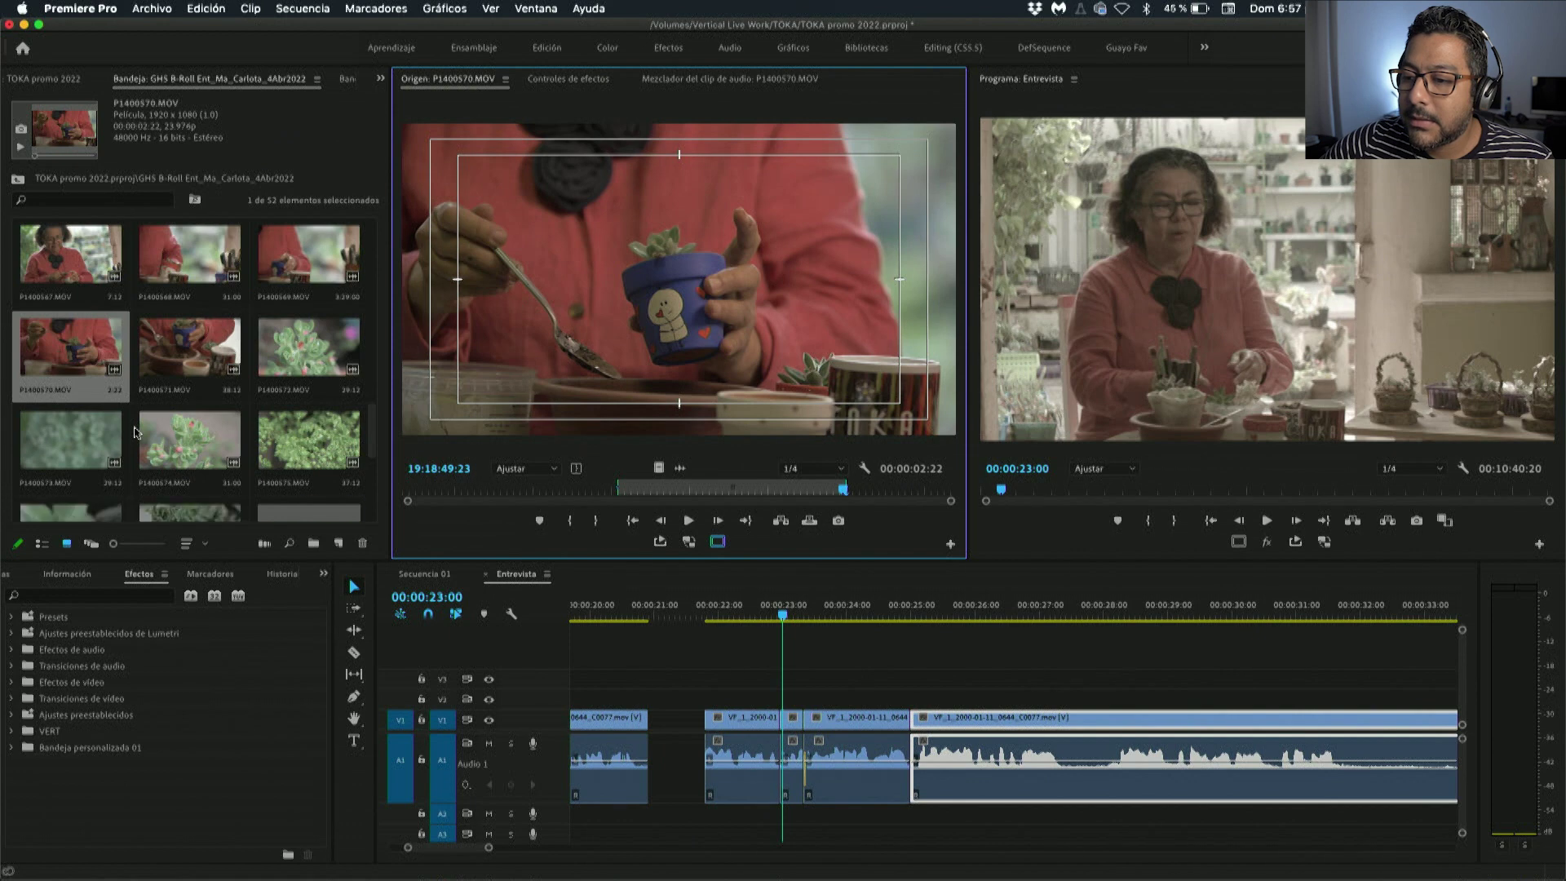
{"action": "scroll", "coordinate": [209, 459], "scroll_direction": "down", "scroll_amount": 3}
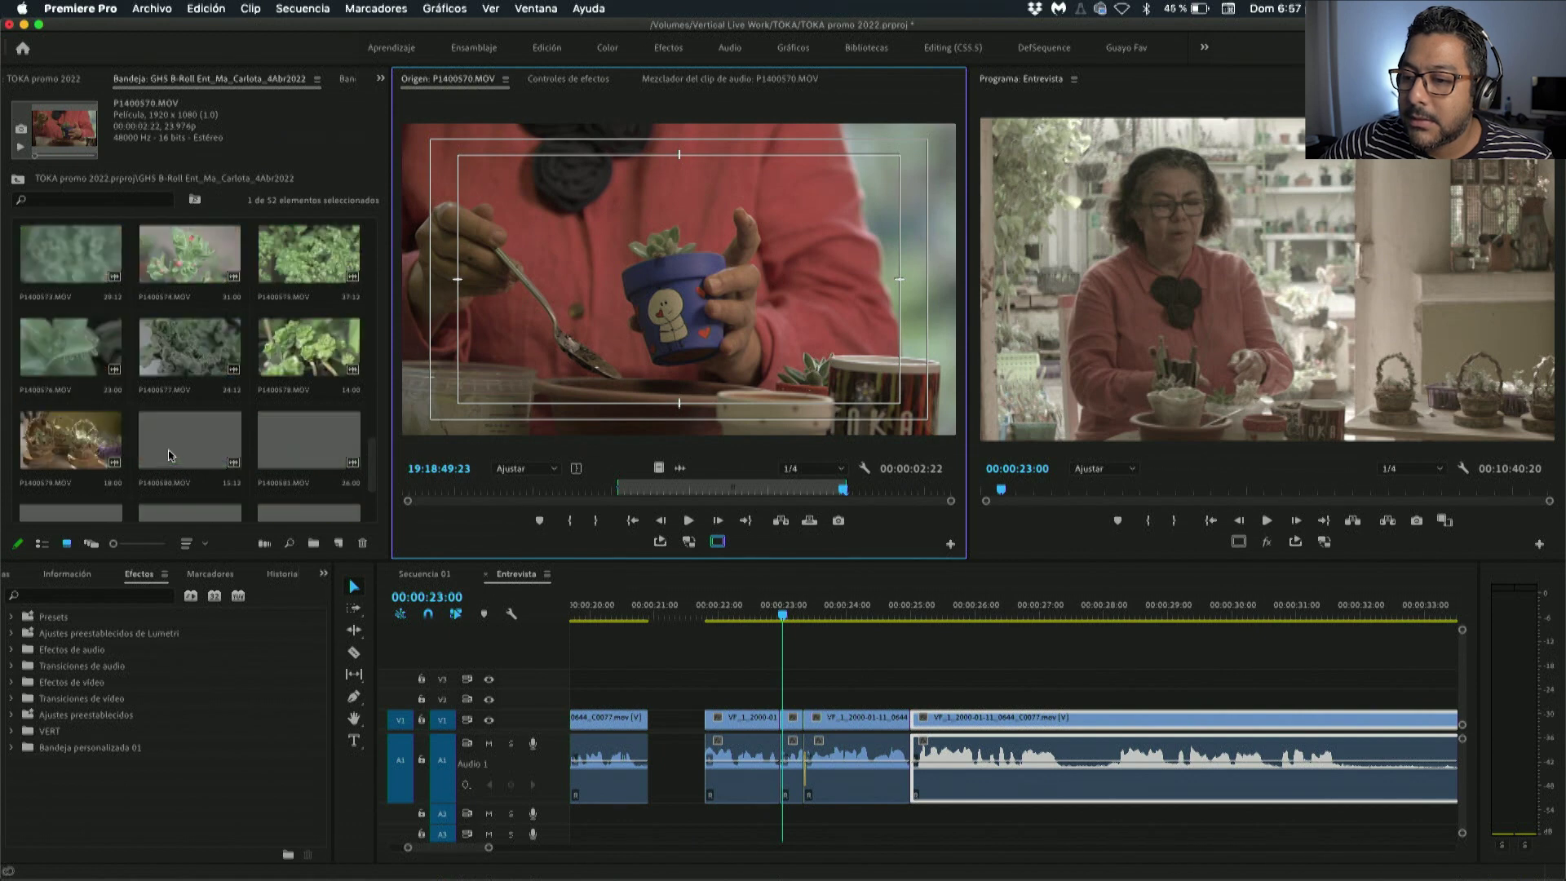
Open P1400579.MOV and scrub through its succulent basket footage.
{"action": "double_click", "coordinate": [66, 433]}
{"action": "left_click", "coordinate": [423, 491]}
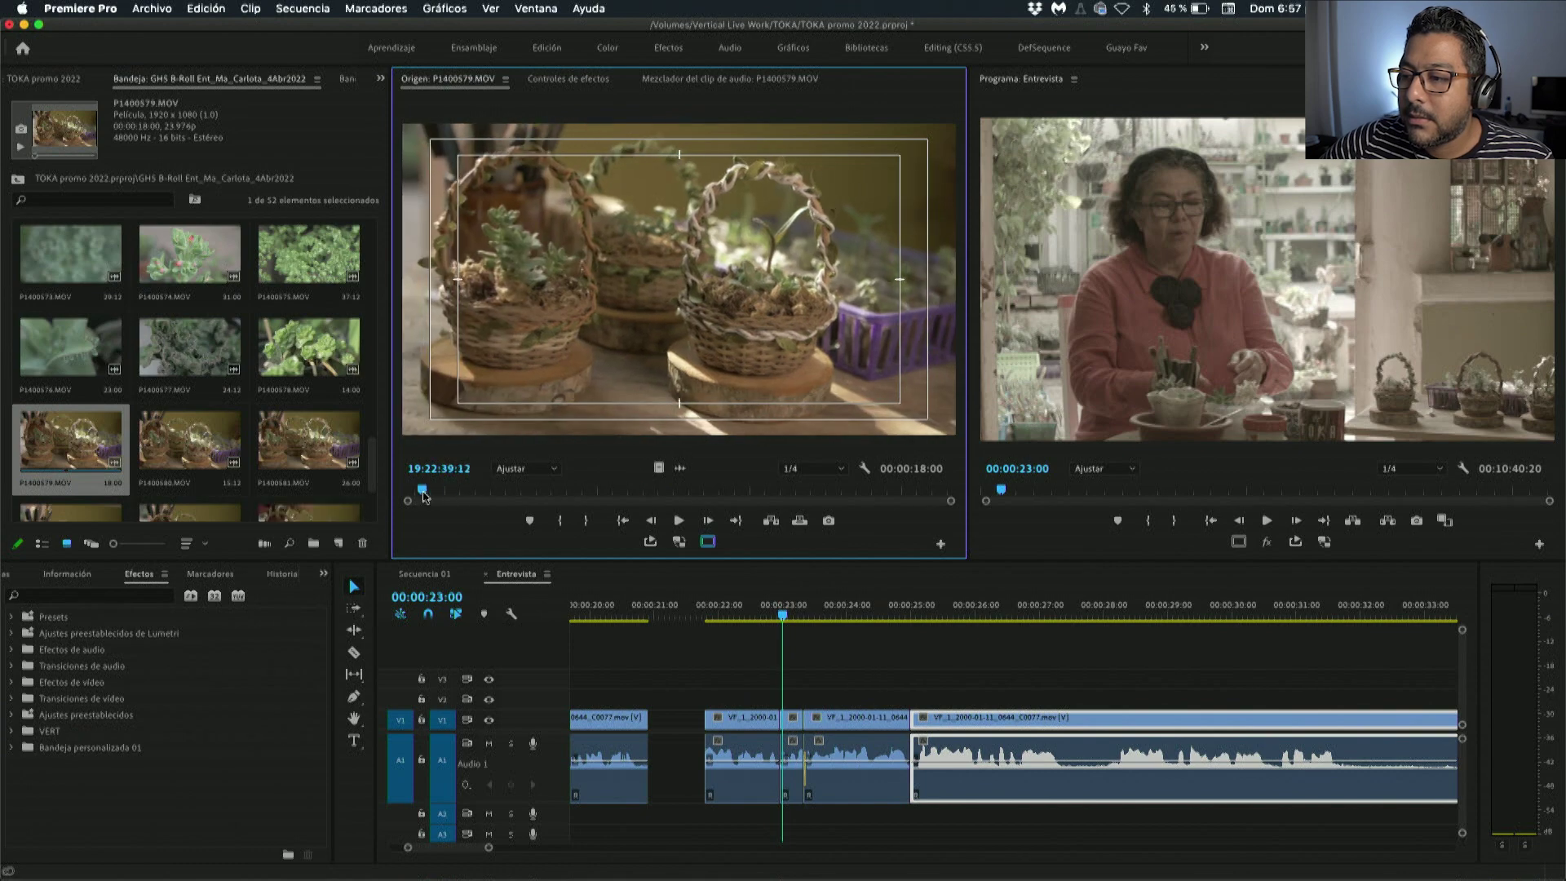
{"action": "mouse_move", "coordinate": [422, 492]}
{"action": "left_mouse_down"}
{"action": "mouse_move", "coordinate": [881, 500]}
{"action": "mouse_move", "coordinate": [849, 500]}
{"action": "left_mouse_up"}
{"action": "scroll", "coordinate": [253, 428], "scroll_direction": "up", "scroll_amount": 3}
{"action": "scroll", "coordinate": [254, 431], "scroll_direction": "up", "scroll_amount": 2}
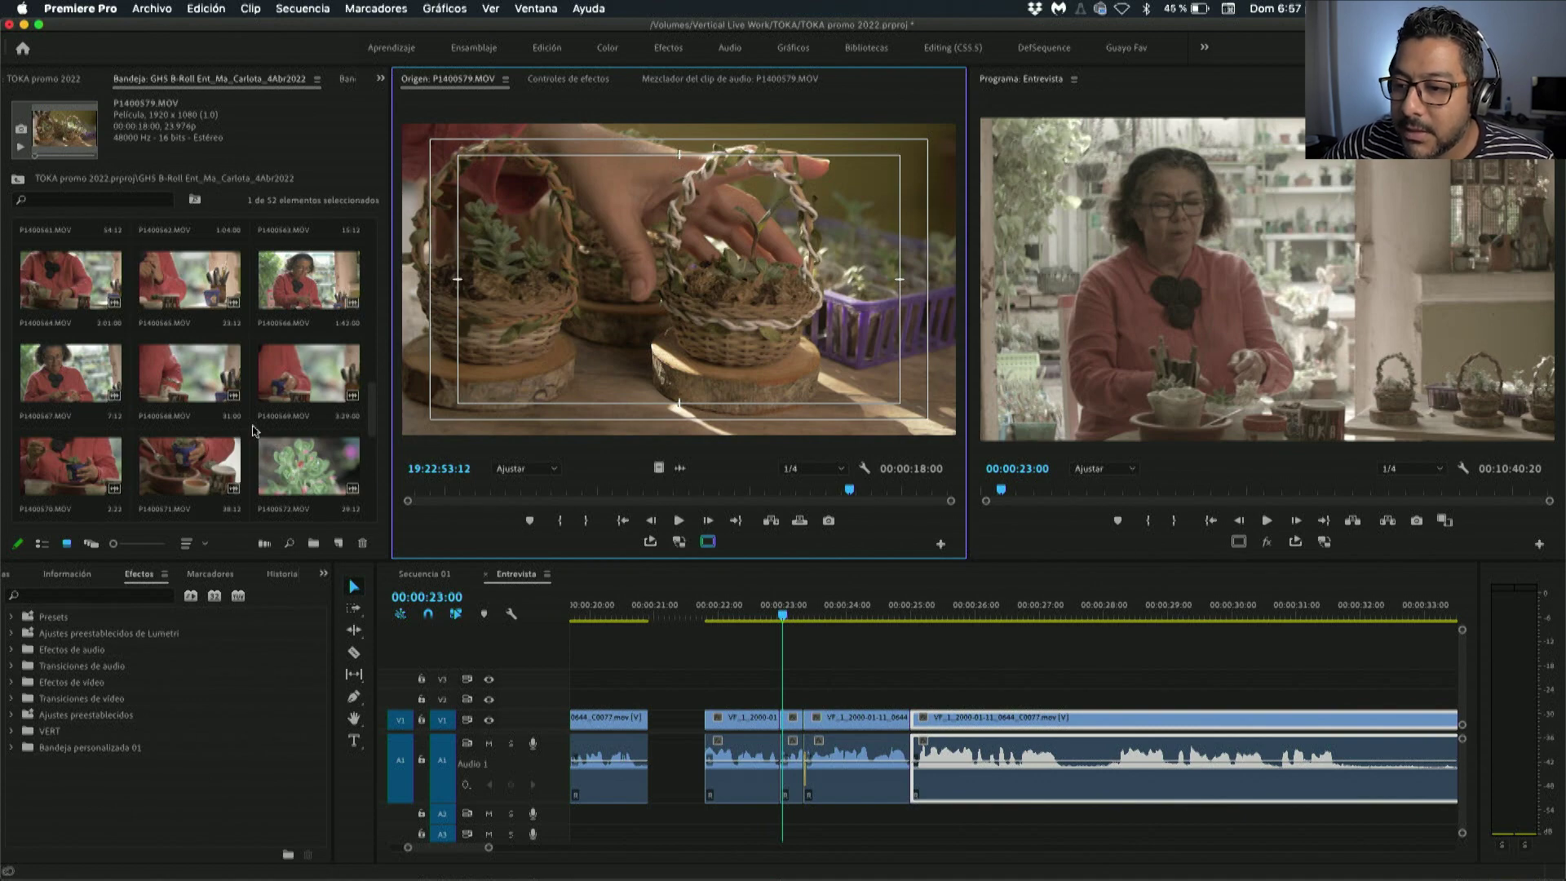
{"action": "scroll", "coordinate": [254, 430], "scroll_direction": "up", "scroll_amount": 2}
{"action": "scroll", "coordinate": [254, 431], "scroll_direction": "up", "scroll_amount": 2}
{"action": "scroll", "coordinate": [238, 405], "scroll_direction": "up", "scroll_amount": 2}
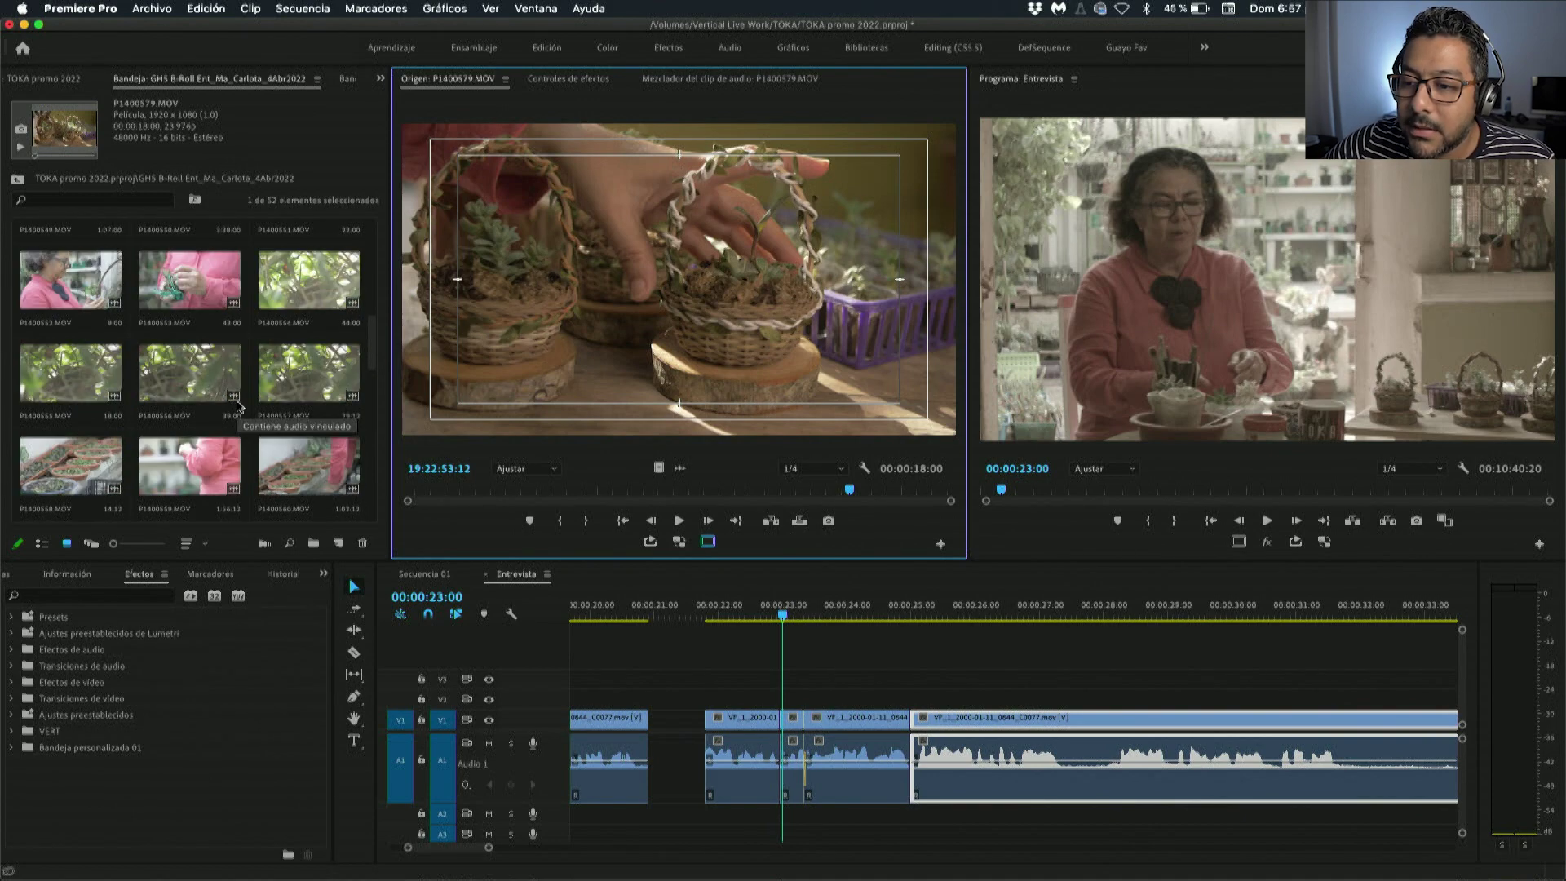
{"action": "scroll", "coordinate": [238, 406], "scroll_direction": "down", "scroll_amount": 1}
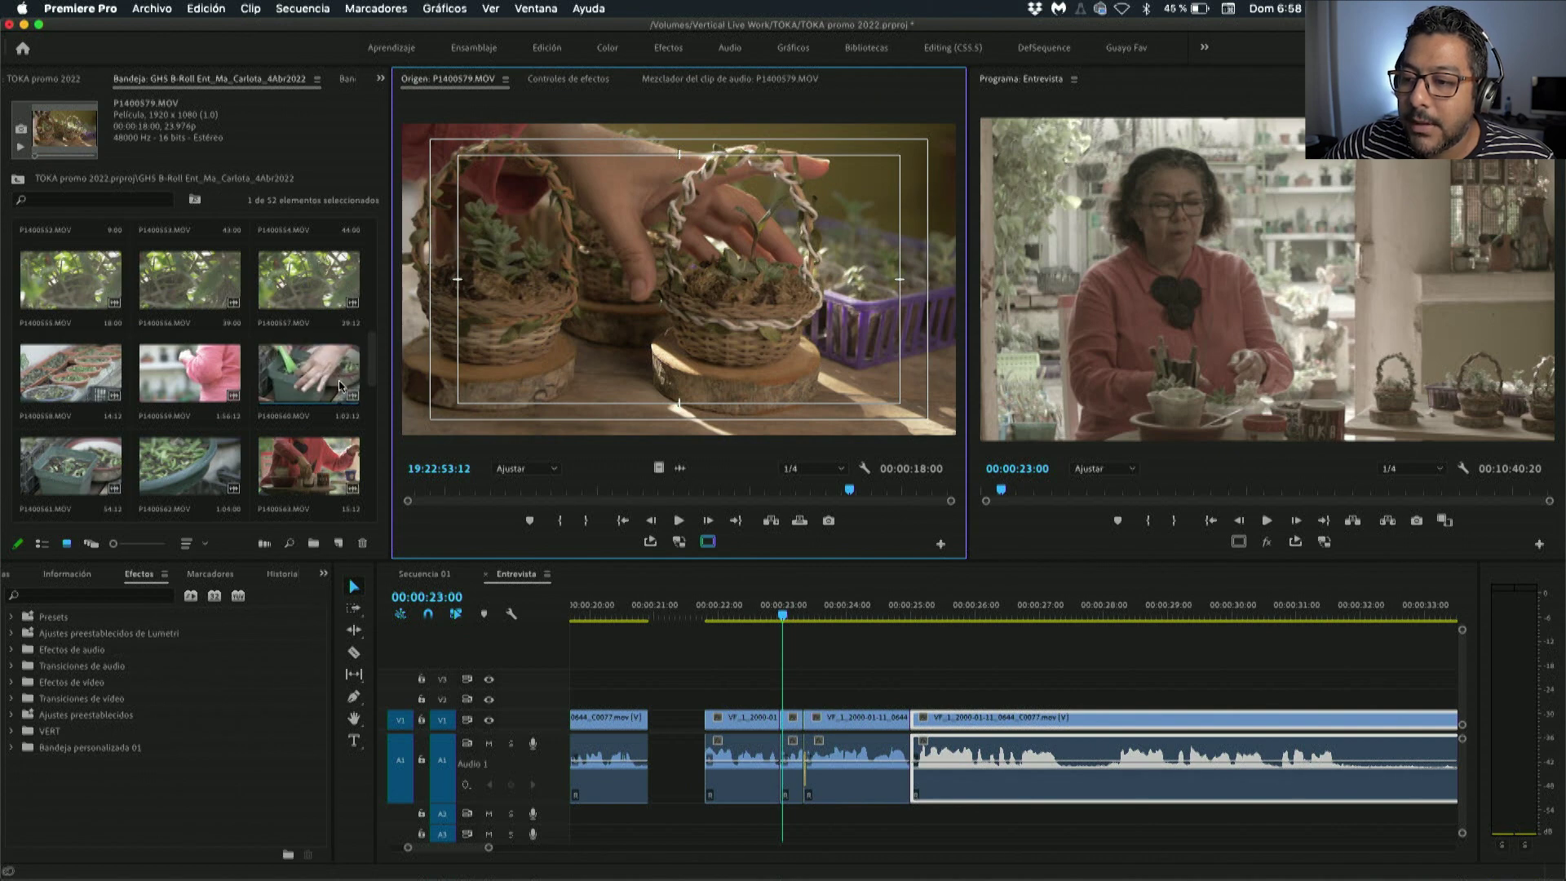
Open P1400560 then P1400562, and play and scrub P1400562 to find the planting action.
{"action": "double_click", "coordinate": [340, 387]}
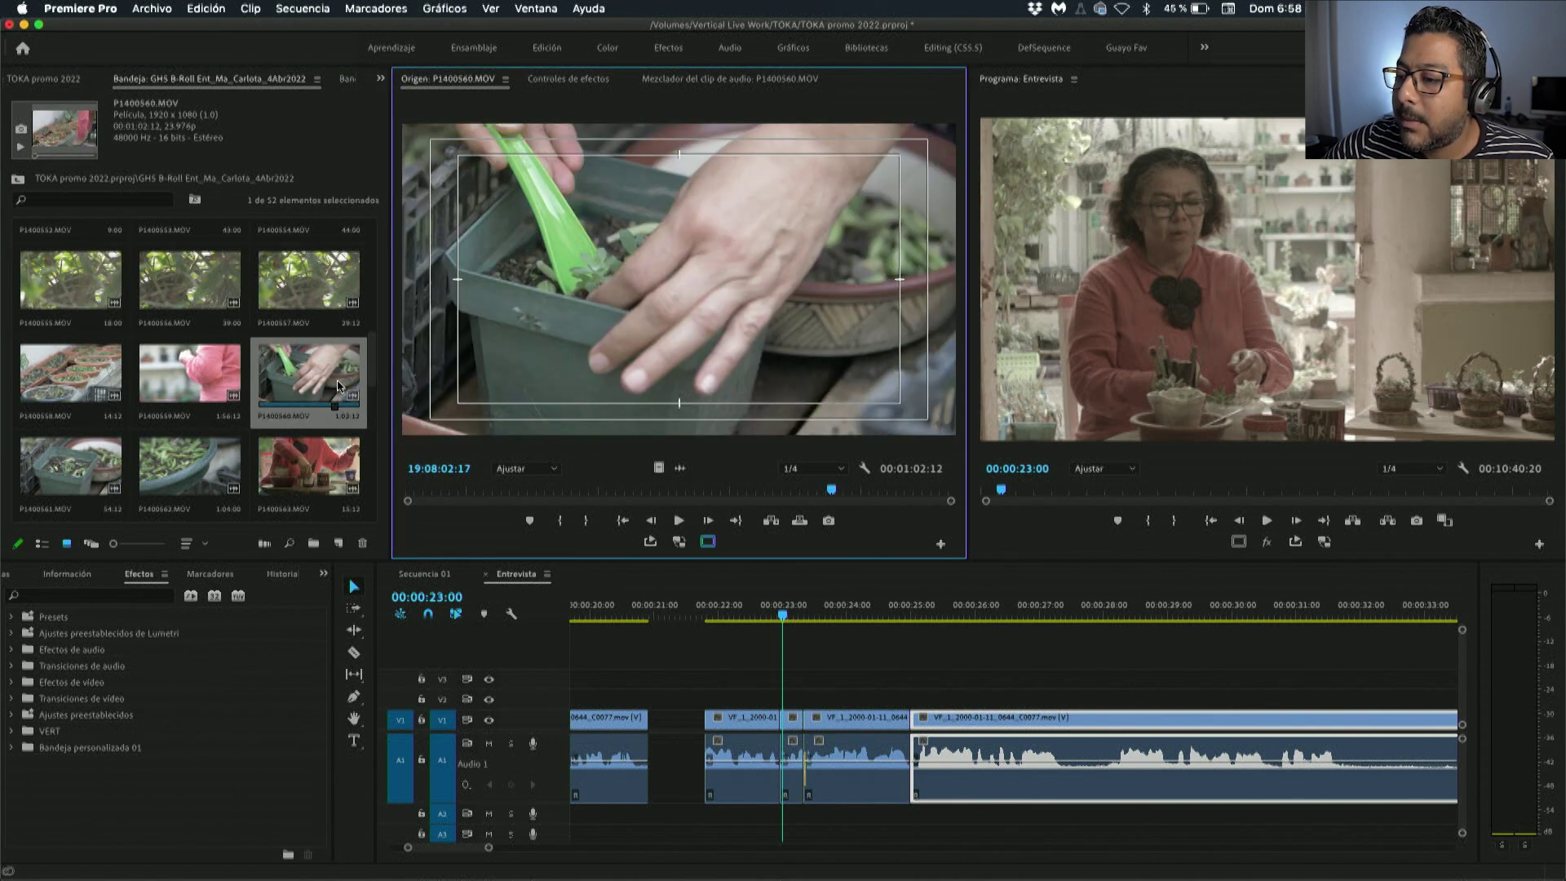
{"action": "double_click", "coordinate": [154, 459]}
{"action": "key", "text": "l"}
{"action": "key", "text": "l"}
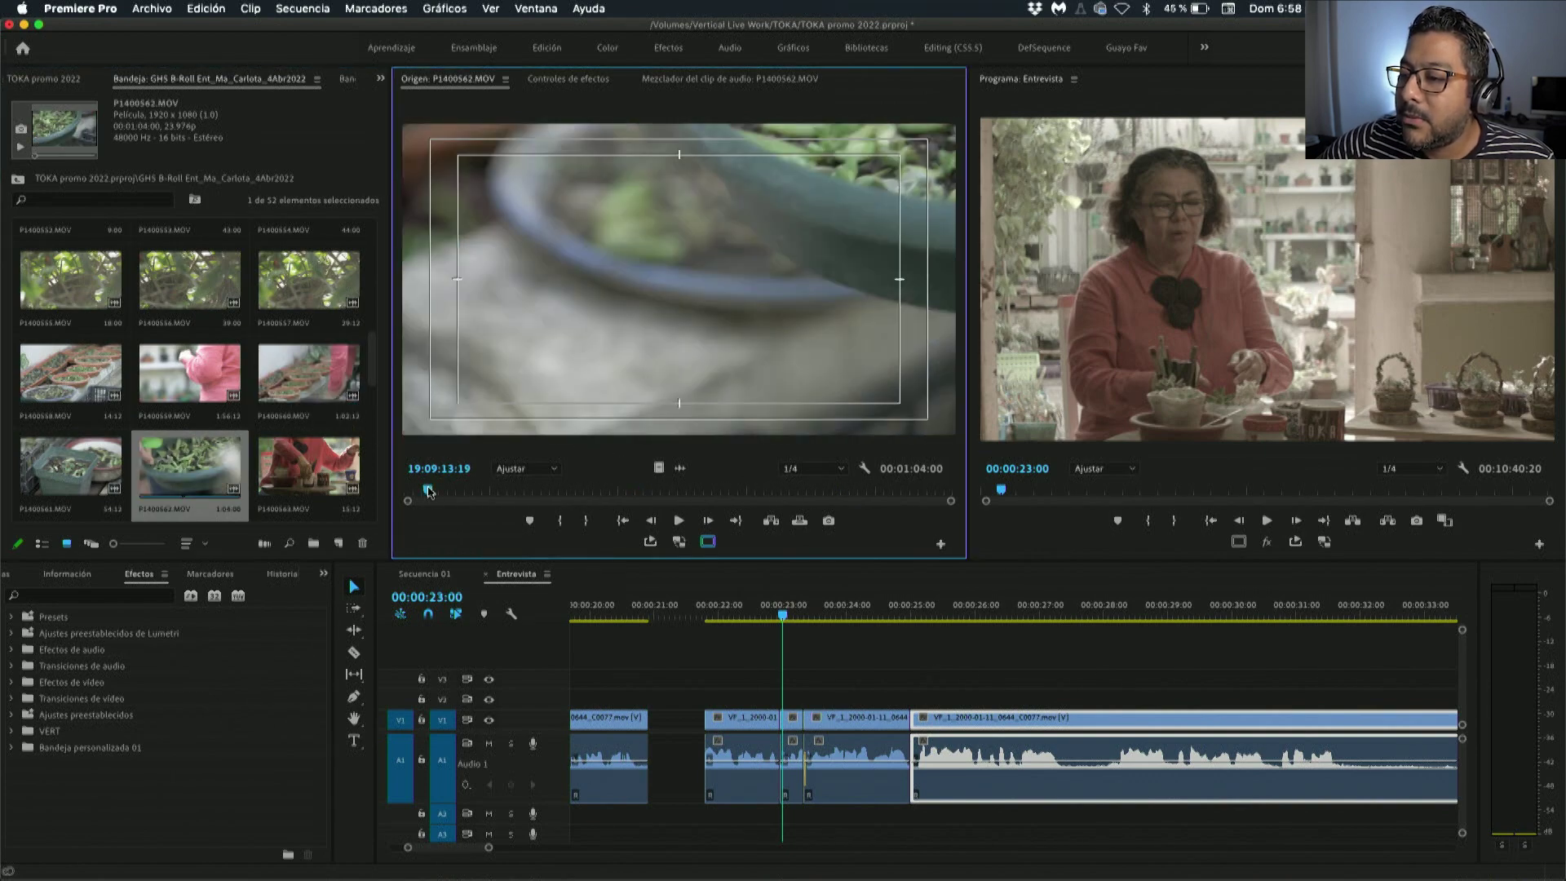
{"action": "key", "text": "l"}
{"action": "key", "text": "l"}
{"action": "key", "text": "l"}
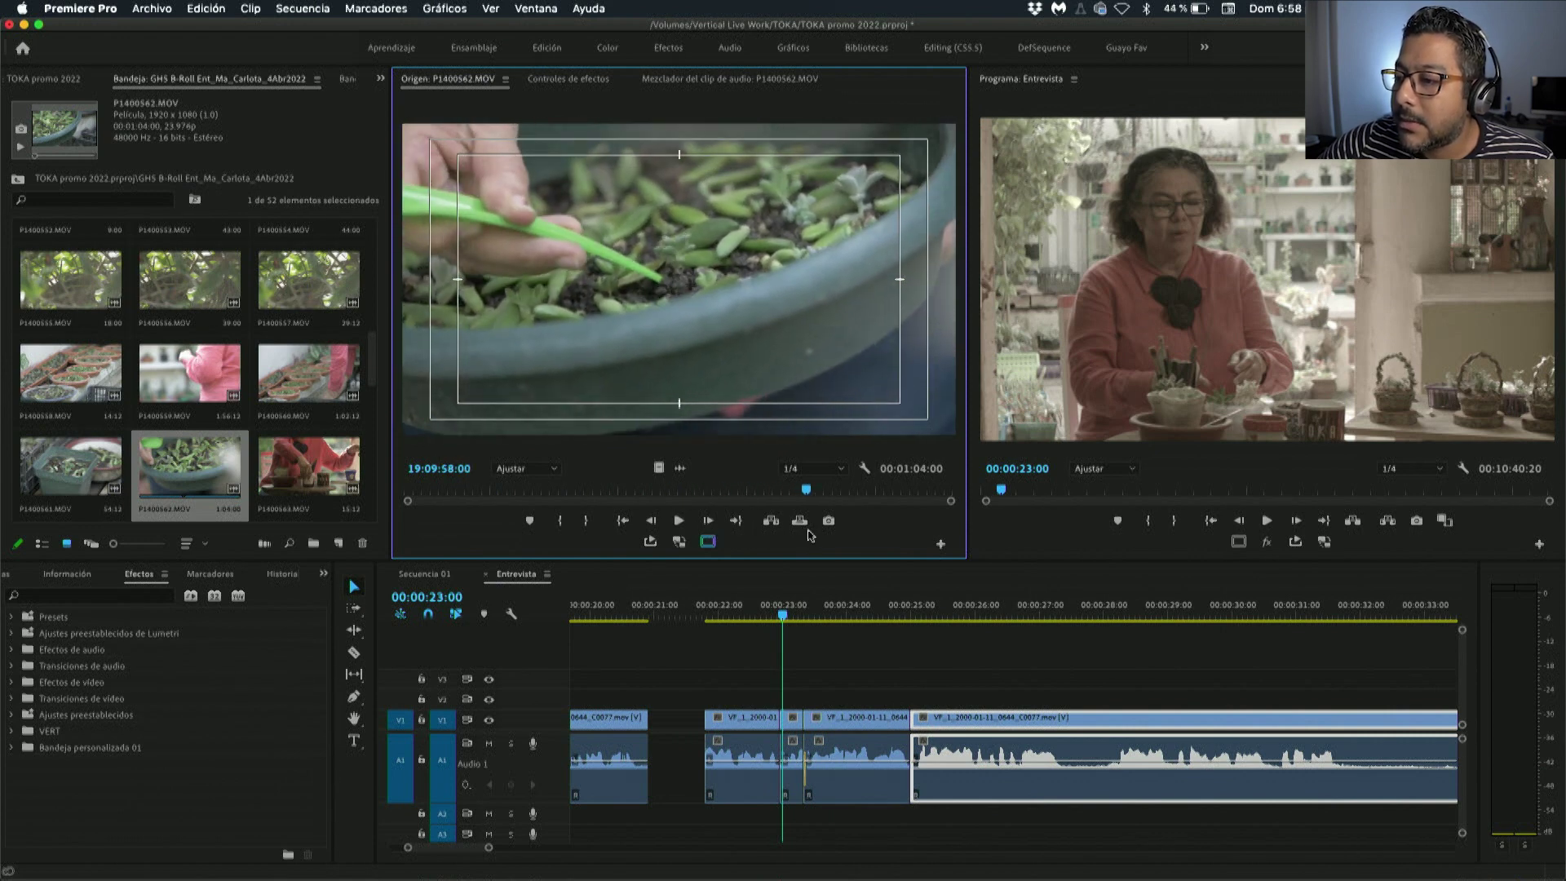
{"action": "key", "text": "k"}
{"action": "mouse_move", "coordinate": [851, 543]}
{"action": "left_mouse_down"}
{"action": "mouse_move", "coordinate": [935, 561]}
{"action": "mouse_move", "coordinate": [816, 538]}
{"action": "mouse_move", "coordinate": [929, 571]}
{"action": "left_mouse_up"}
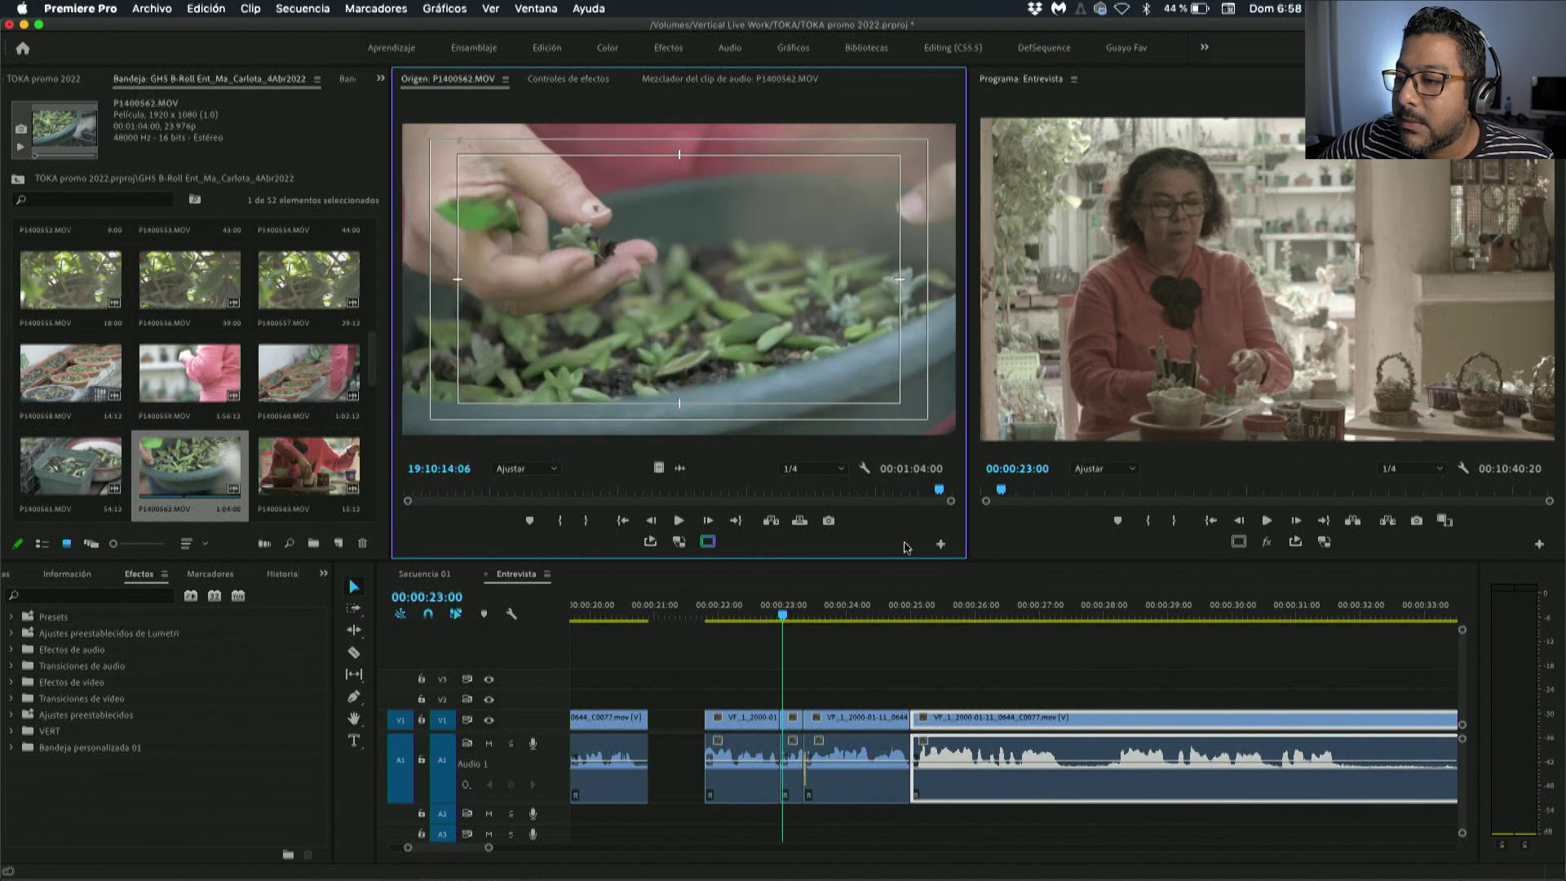
{"action": "mouse_move", "coordinate": [906, 547]}
{"action": "left_mouse_down"}
{"action": "mouse_move", "coordinate": [646, 522]}
{"action": "mouse_move", "coordinate": [819, 564]}
{"action": "left_mouse_up"}
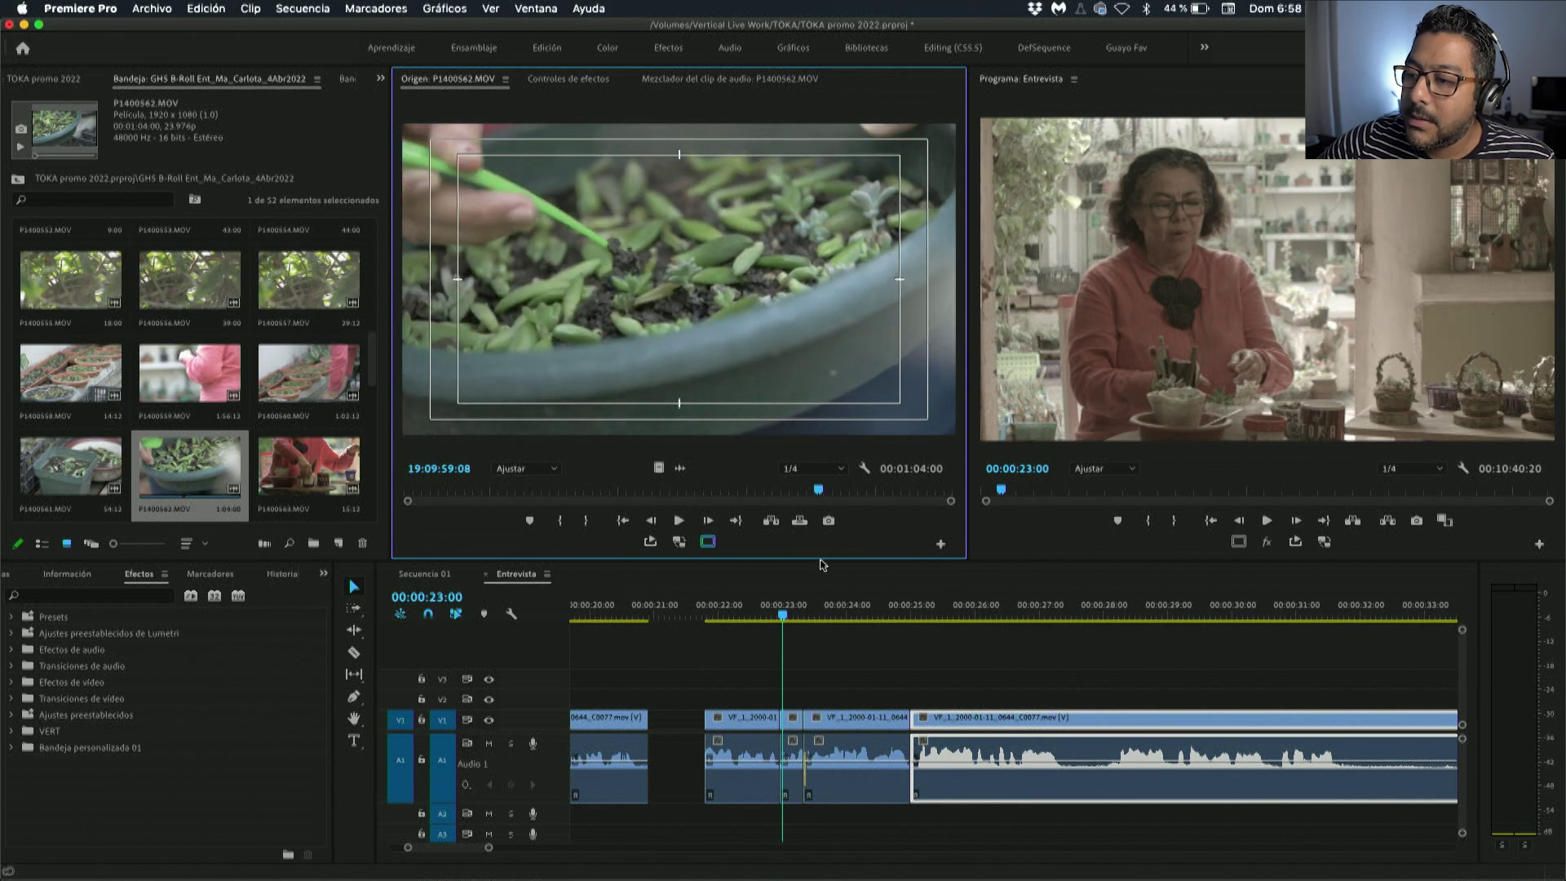
{"action": "left_click_drag", "start_coordinate": [824, 566], "coordinate": [798, 549]}
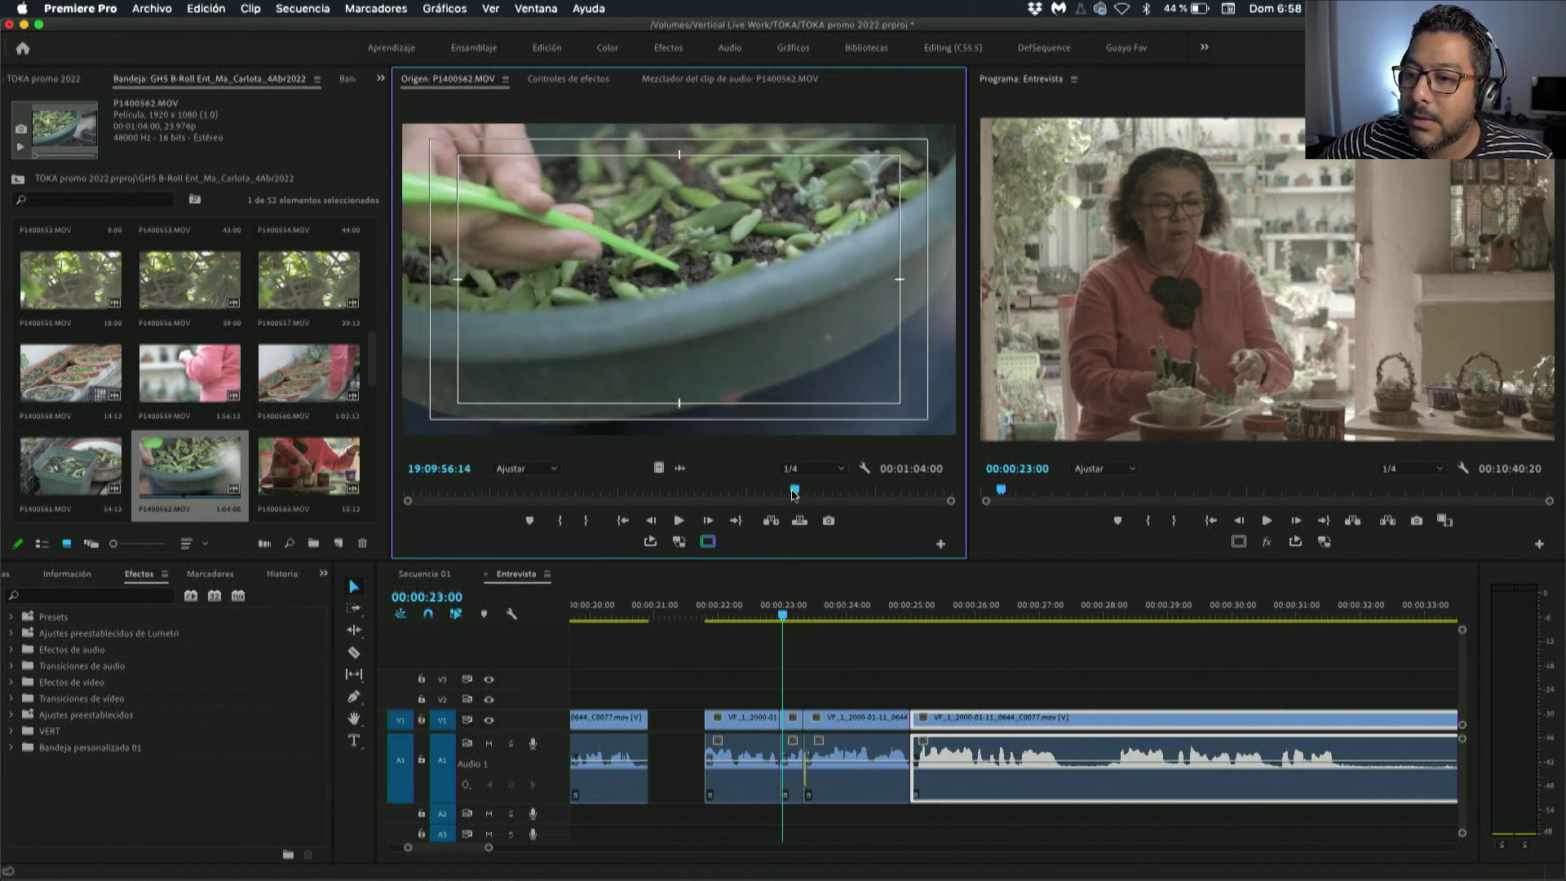
{"action": "left_click_drag", "start_coordinate": [792, 494], "coordinate": [779, 495]}
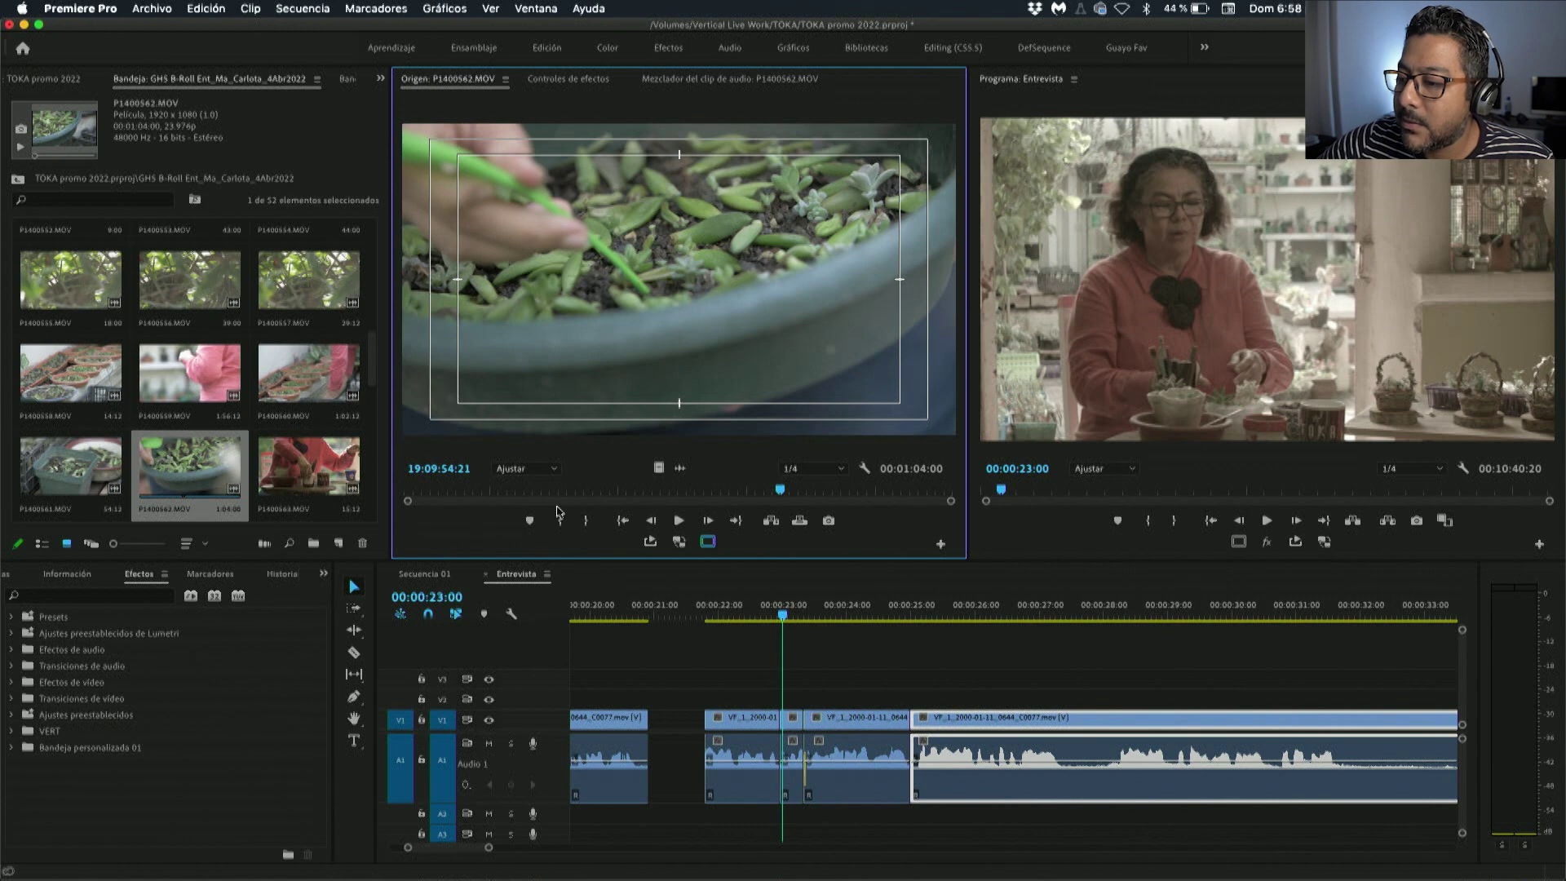
Set In and Out points on P1400562.MOV around the planting action, a 00:00:10:11 range.
{"action": "left_click", "coordinate": [562, 523]}
{"action": "left_click", "coordinate": [690, 521]}
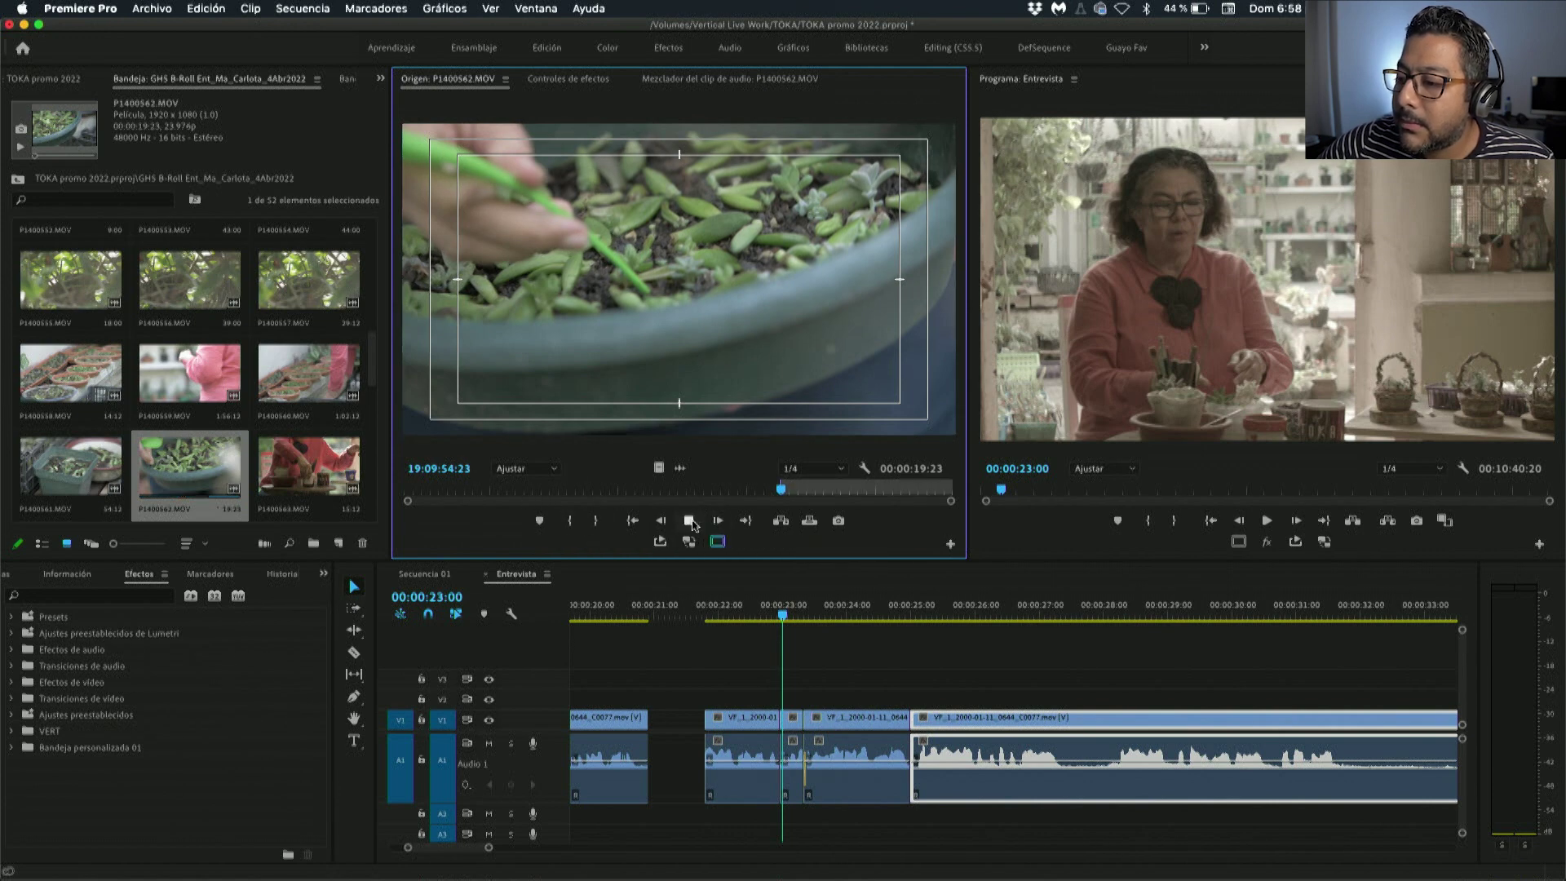
{"action": "left_click", "coordinate": [579, 522]}
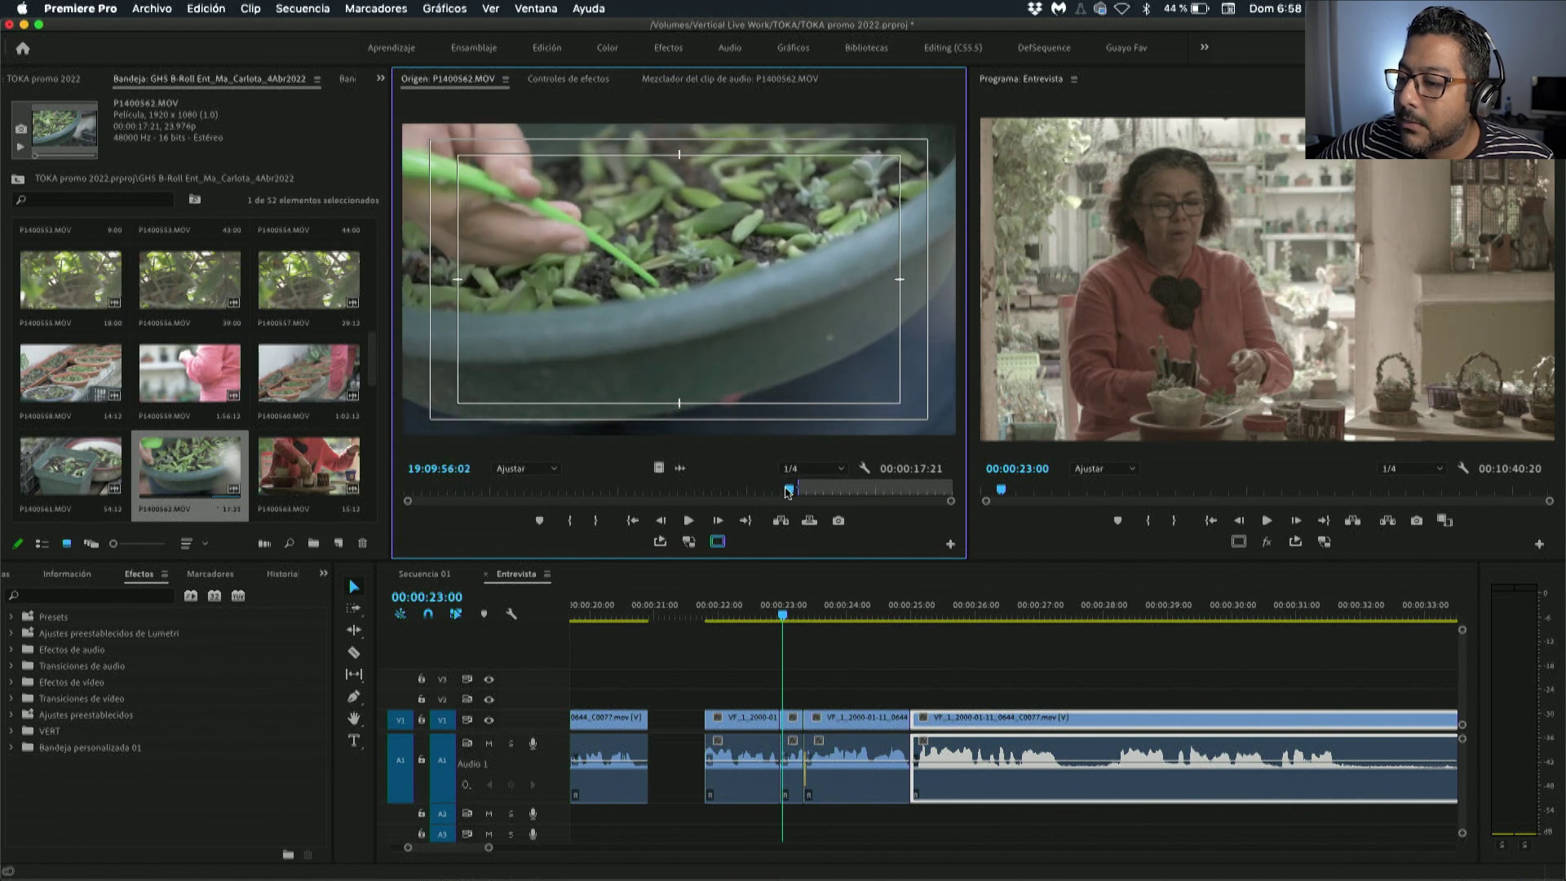
{"action": "left_click", "coordinate": [782, 490]}
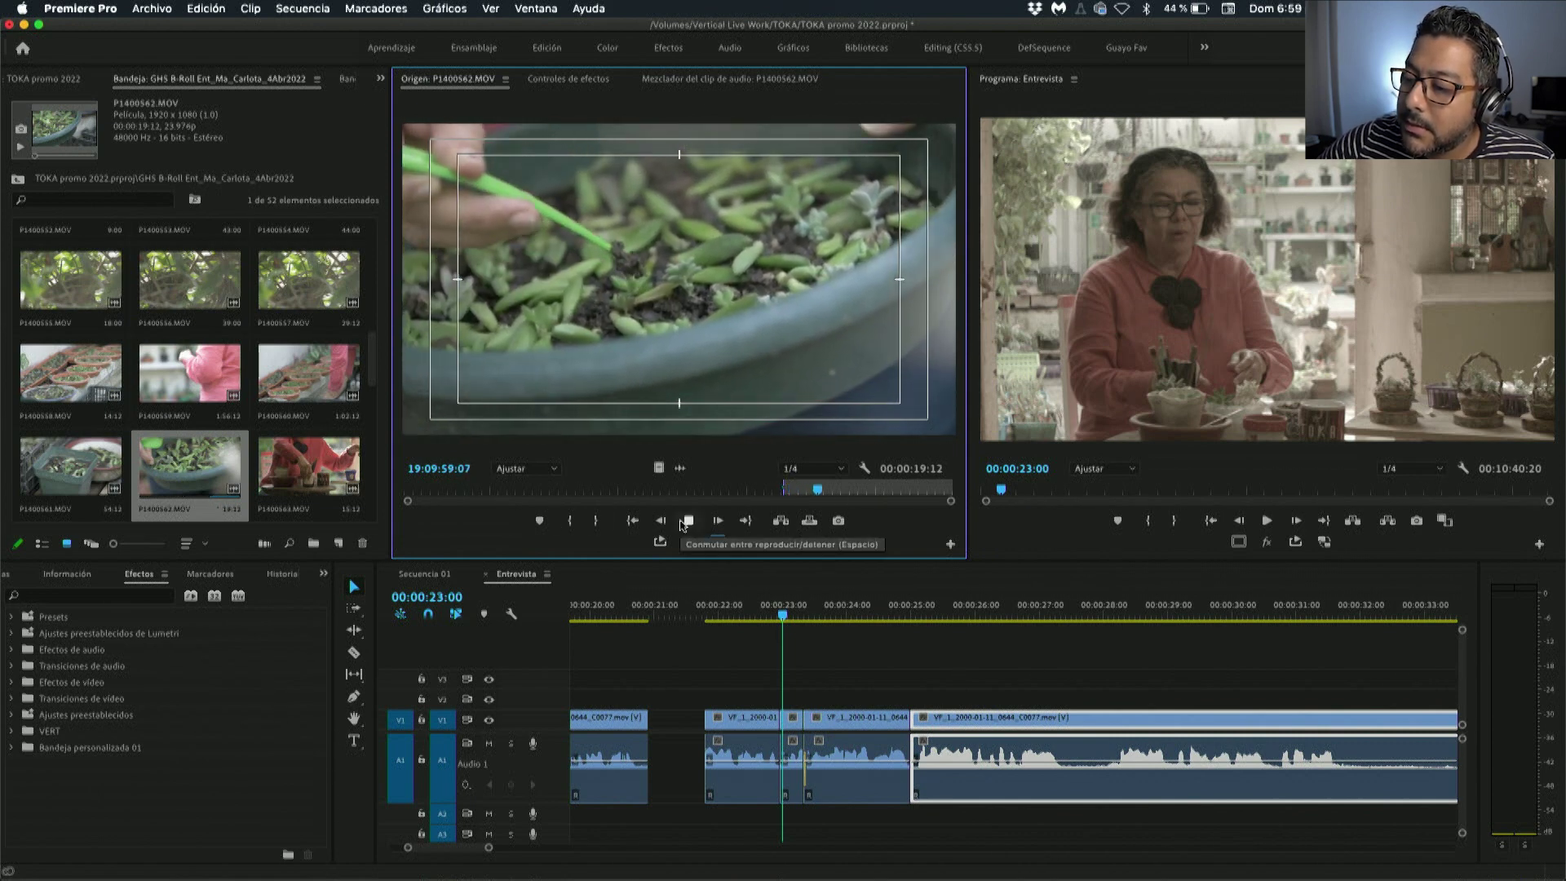
{"action": "left_click", "coordinate": [681, 525]}
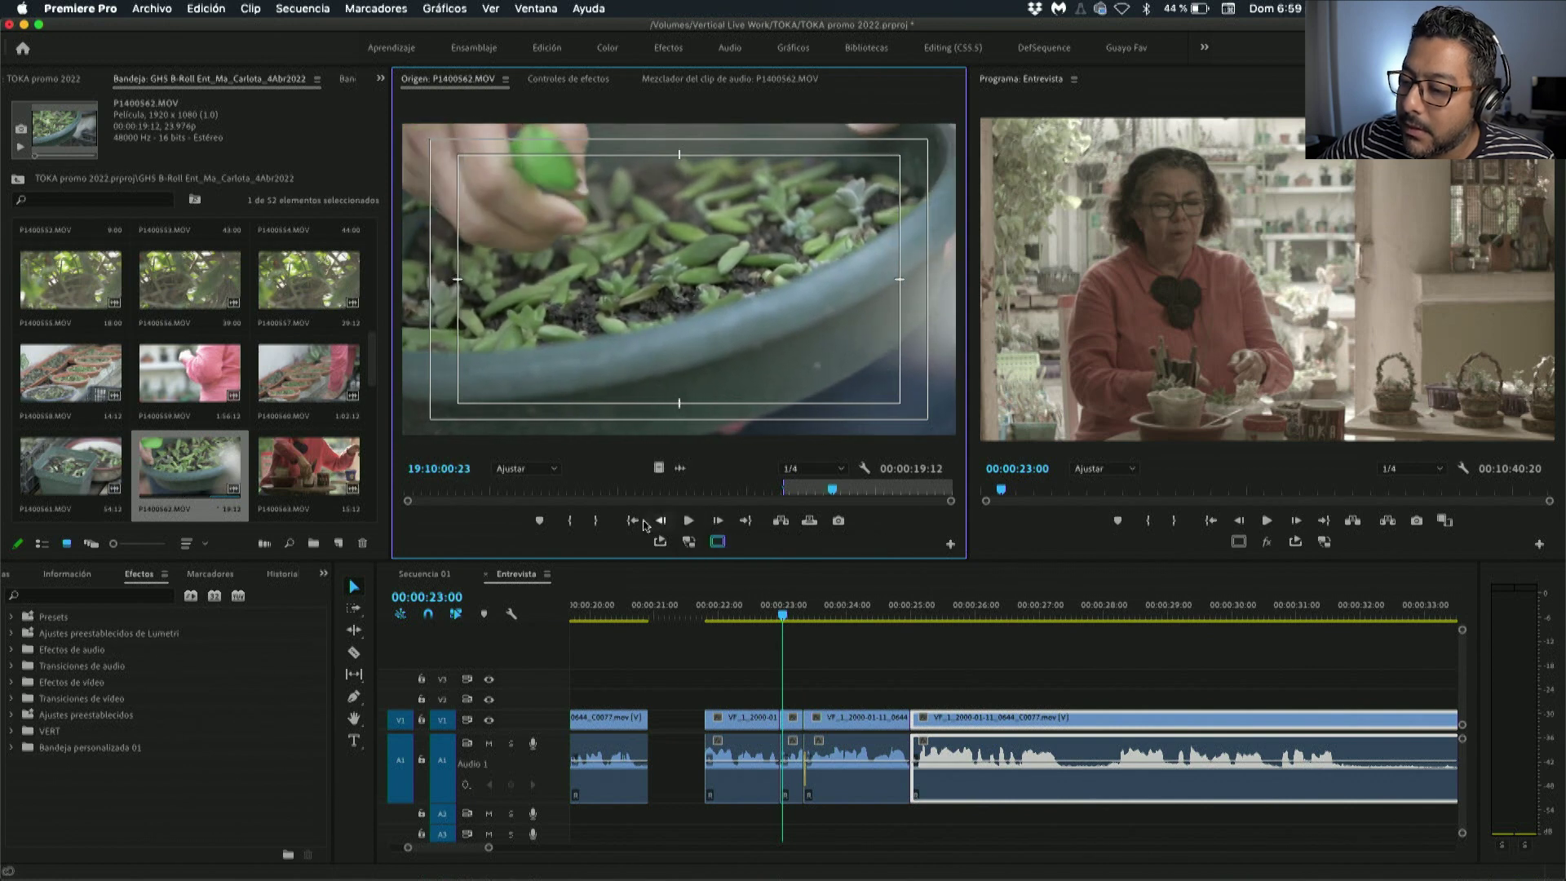
{"action": "key", "text": "i"}
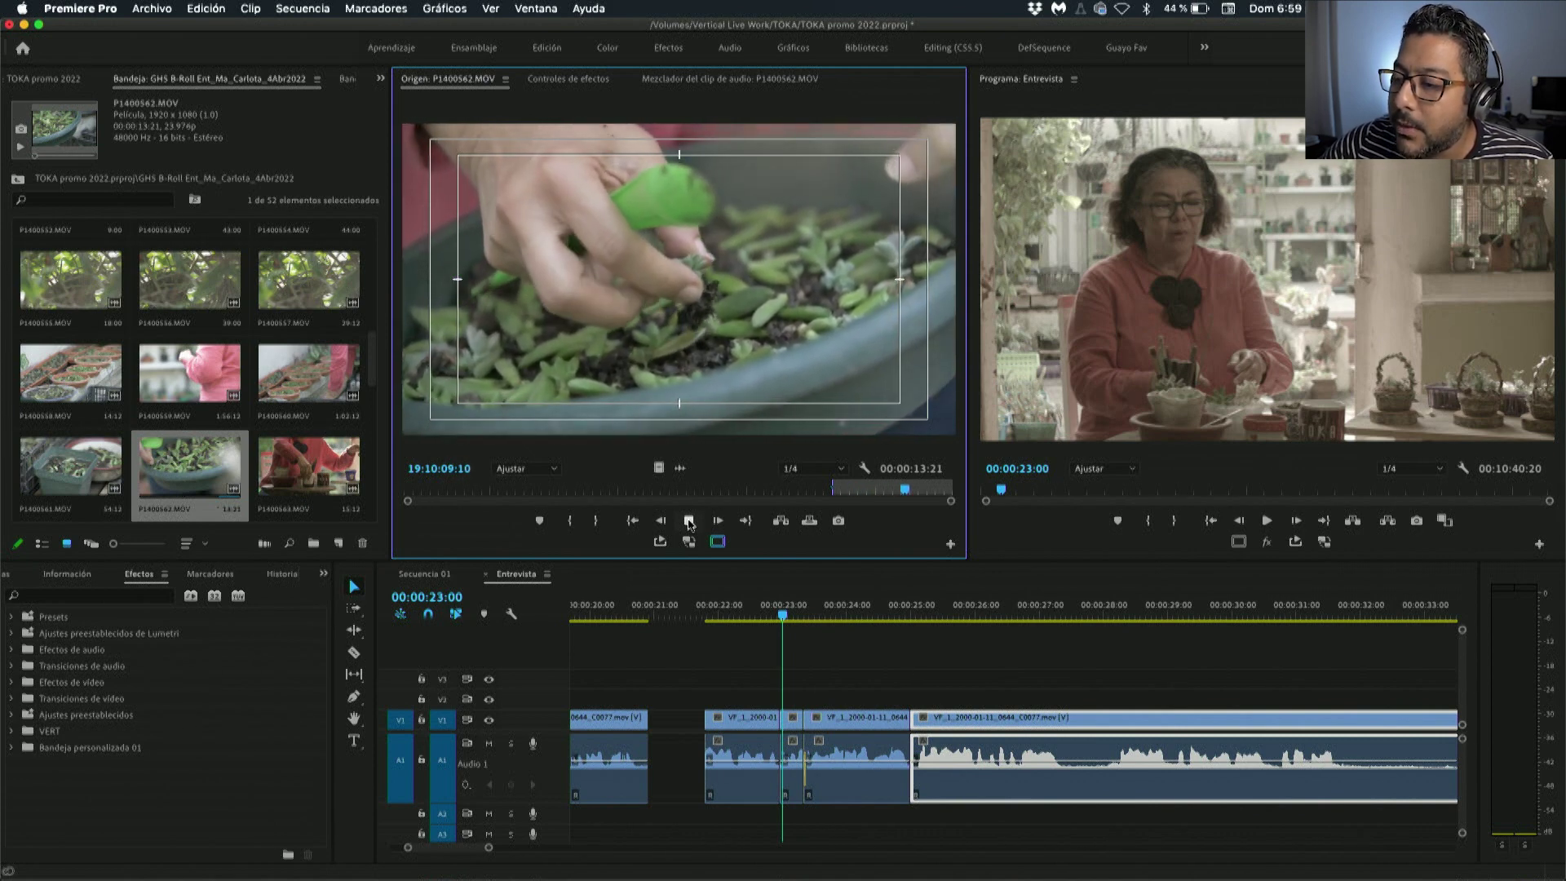
{"action": "left_click", "coordinate": [690, 522]}
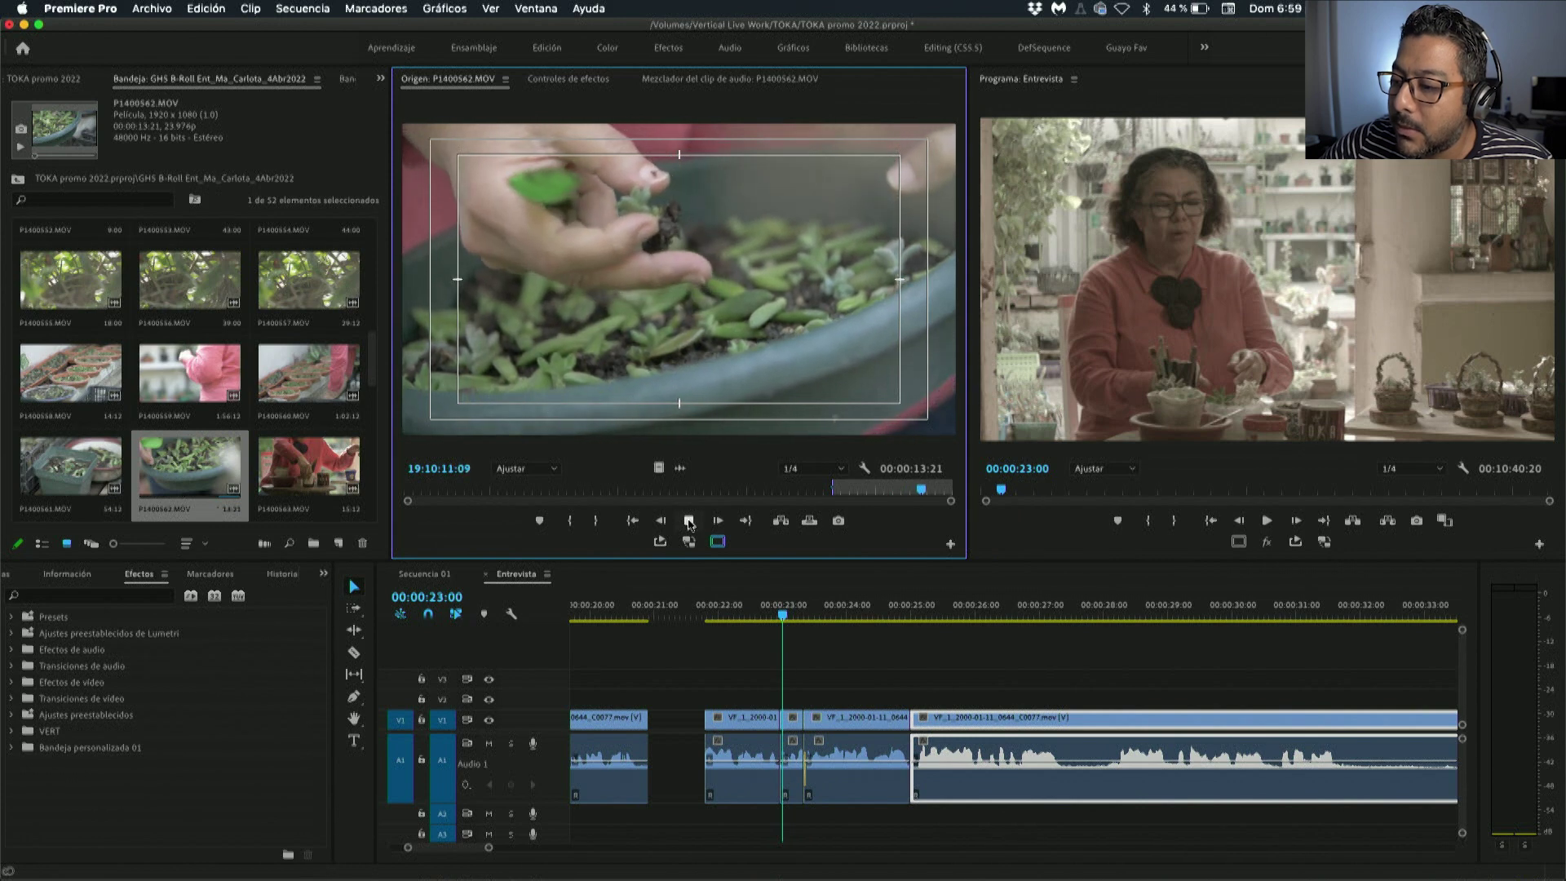
{"action": "left_click", "coordinate": [600, 520]}
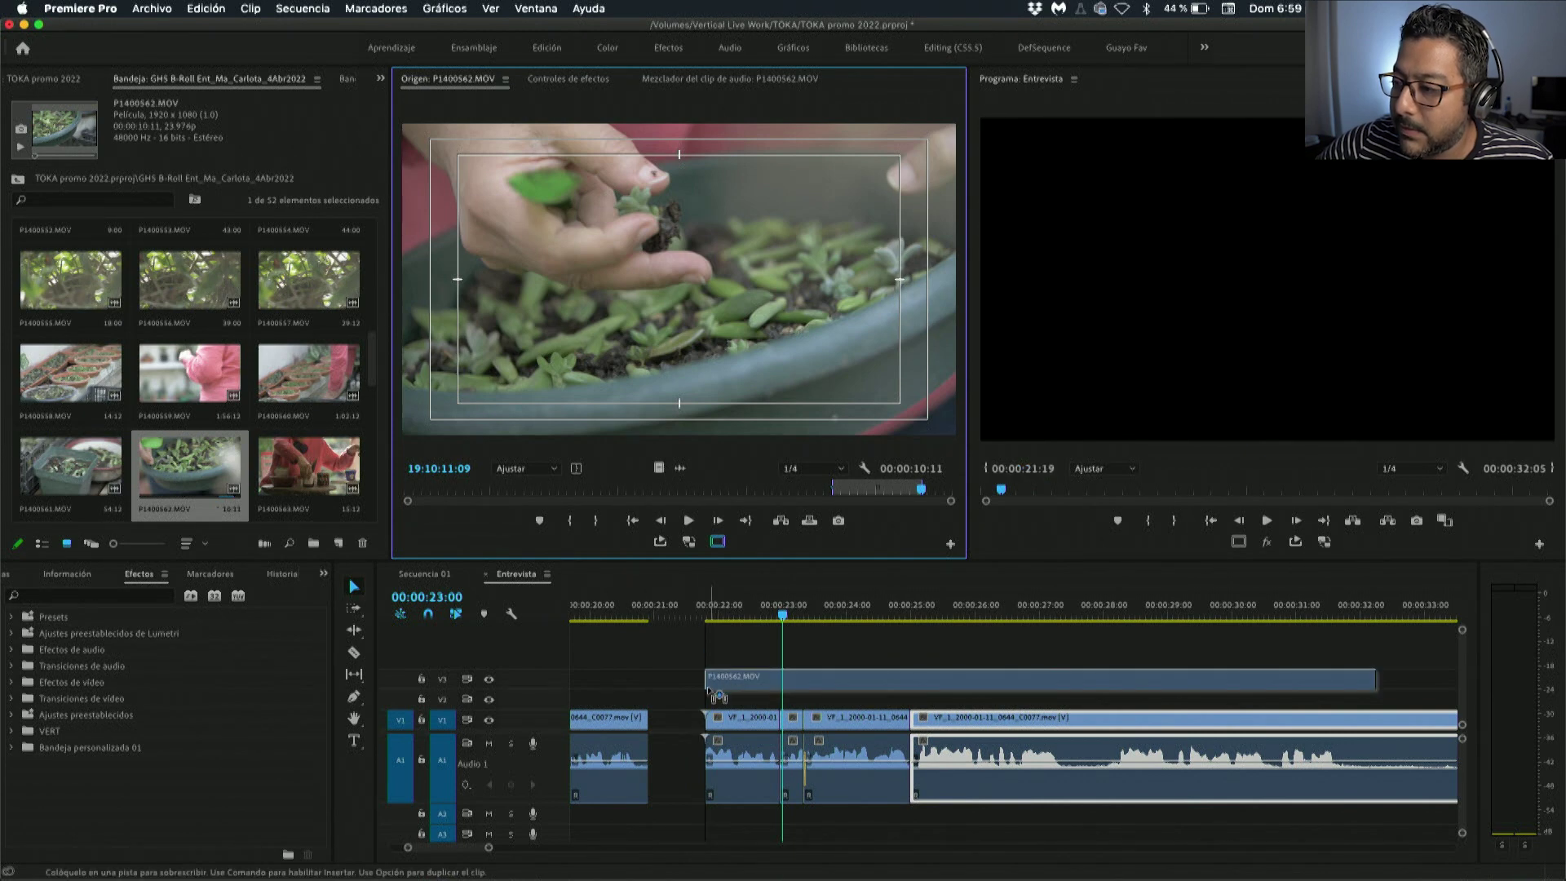
Place the marked P1400562 range on V2 near 00:00:22:00 and slide it slightly earlier.
{"action": "left_click_drag", "start_coordinate": [658, 468], "coordinate": [707, 696]}
{"action": "left_click", "coordinate": [699, 617]}
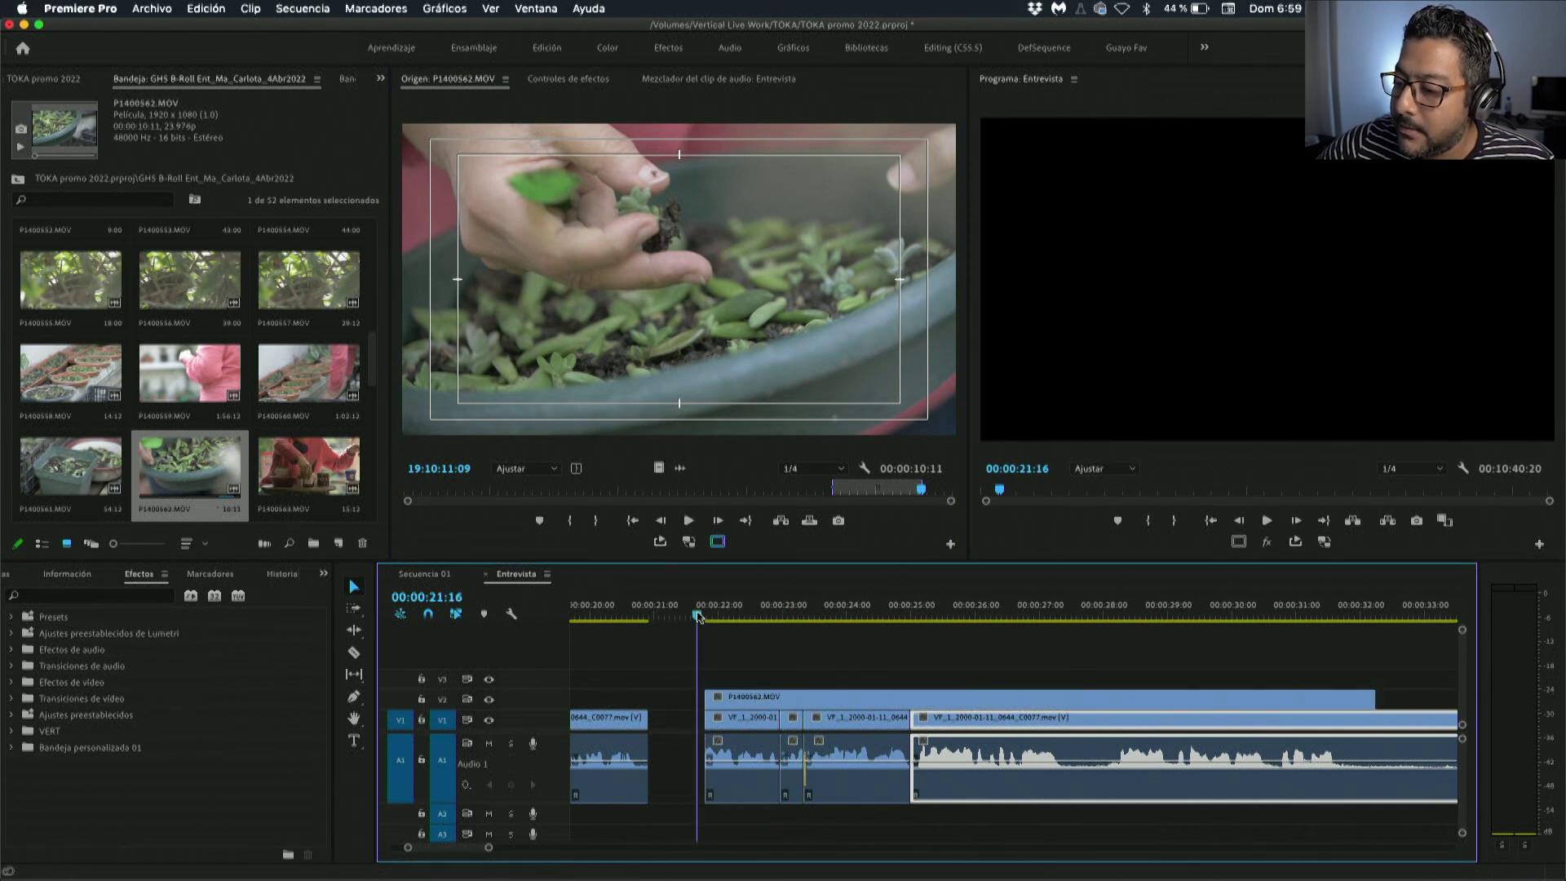
{"action": "key", "text": "space"}
{"action": "left_click", "coordinate": [749, 718]}
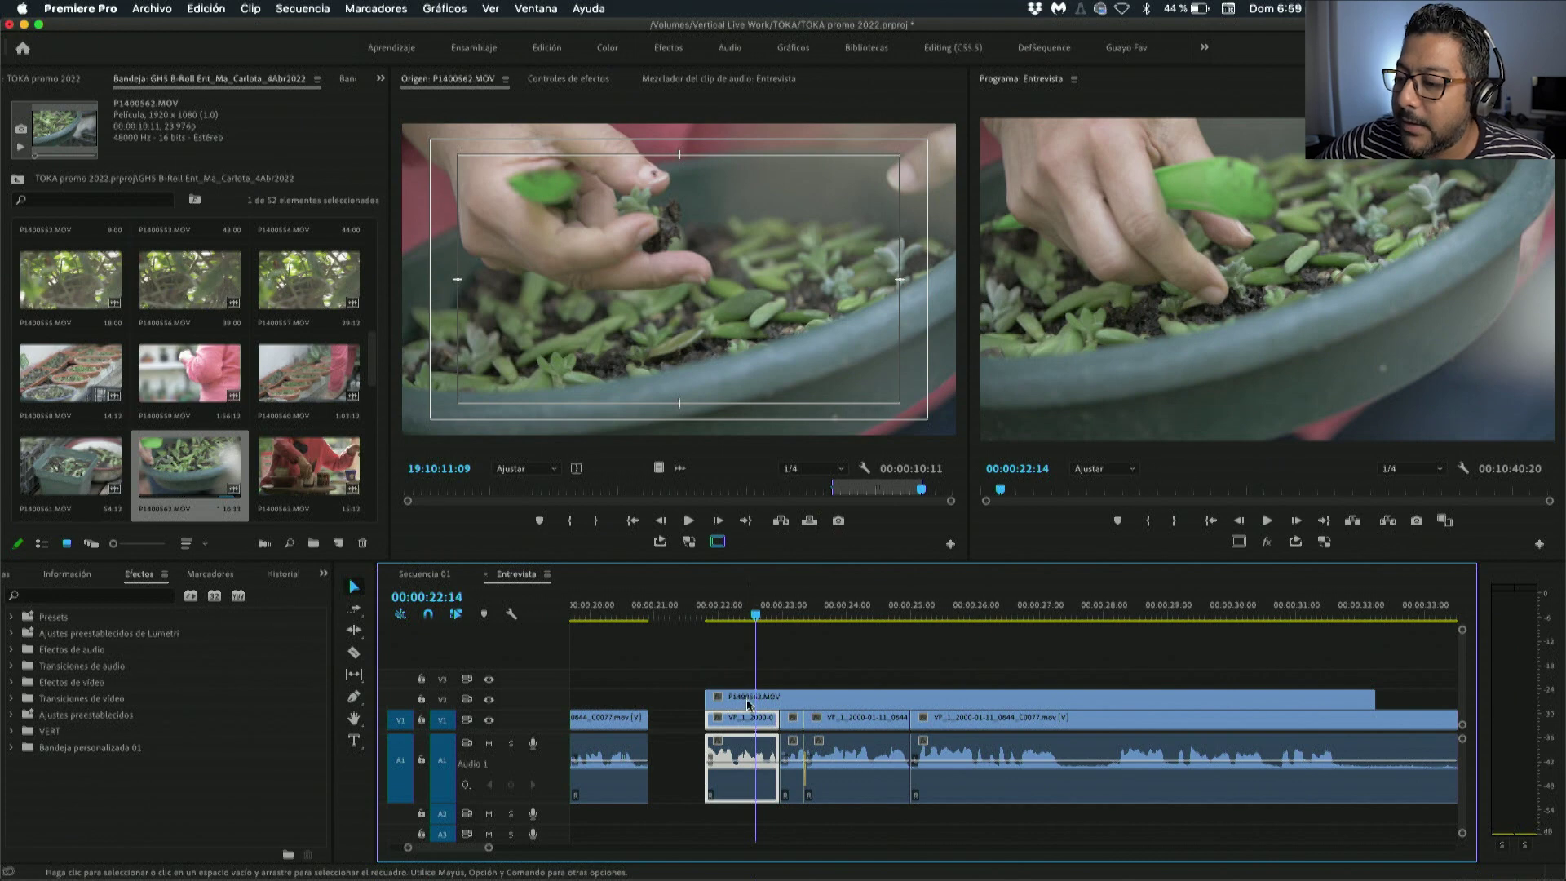
{"action": "left_click_drag", "start_coordinate": [749, 703], "coordinate": [734, 703]}
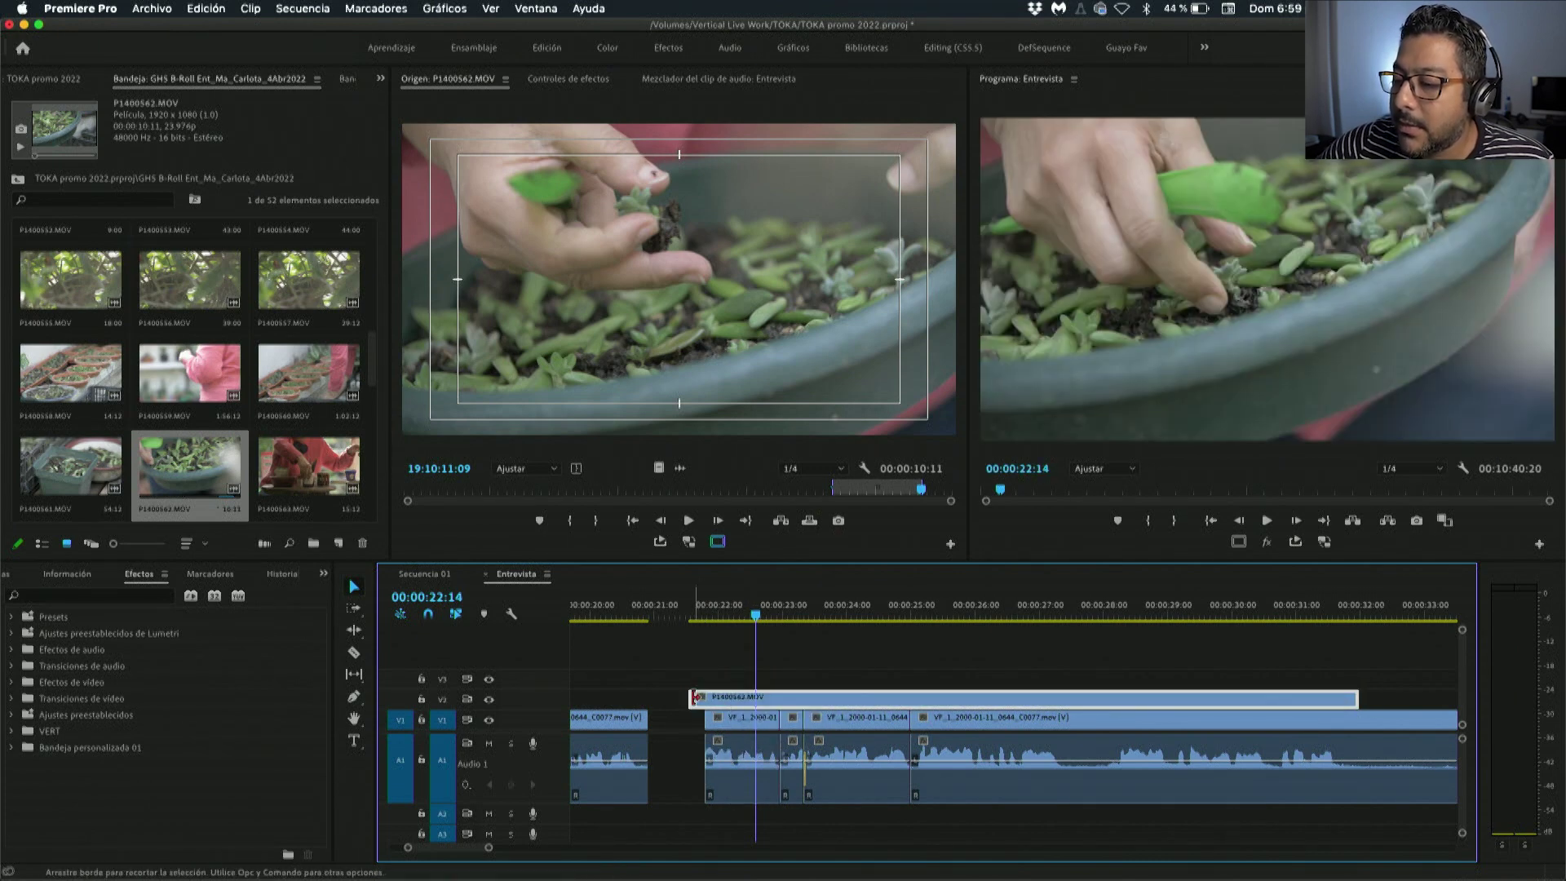
Add default transitions at the cutaway's start, then select it with the interview clips beneath.
{"action": "right_click", "coordinate": [694, 698]}
{"action": "left_click", "coordinate": [749, 801]}
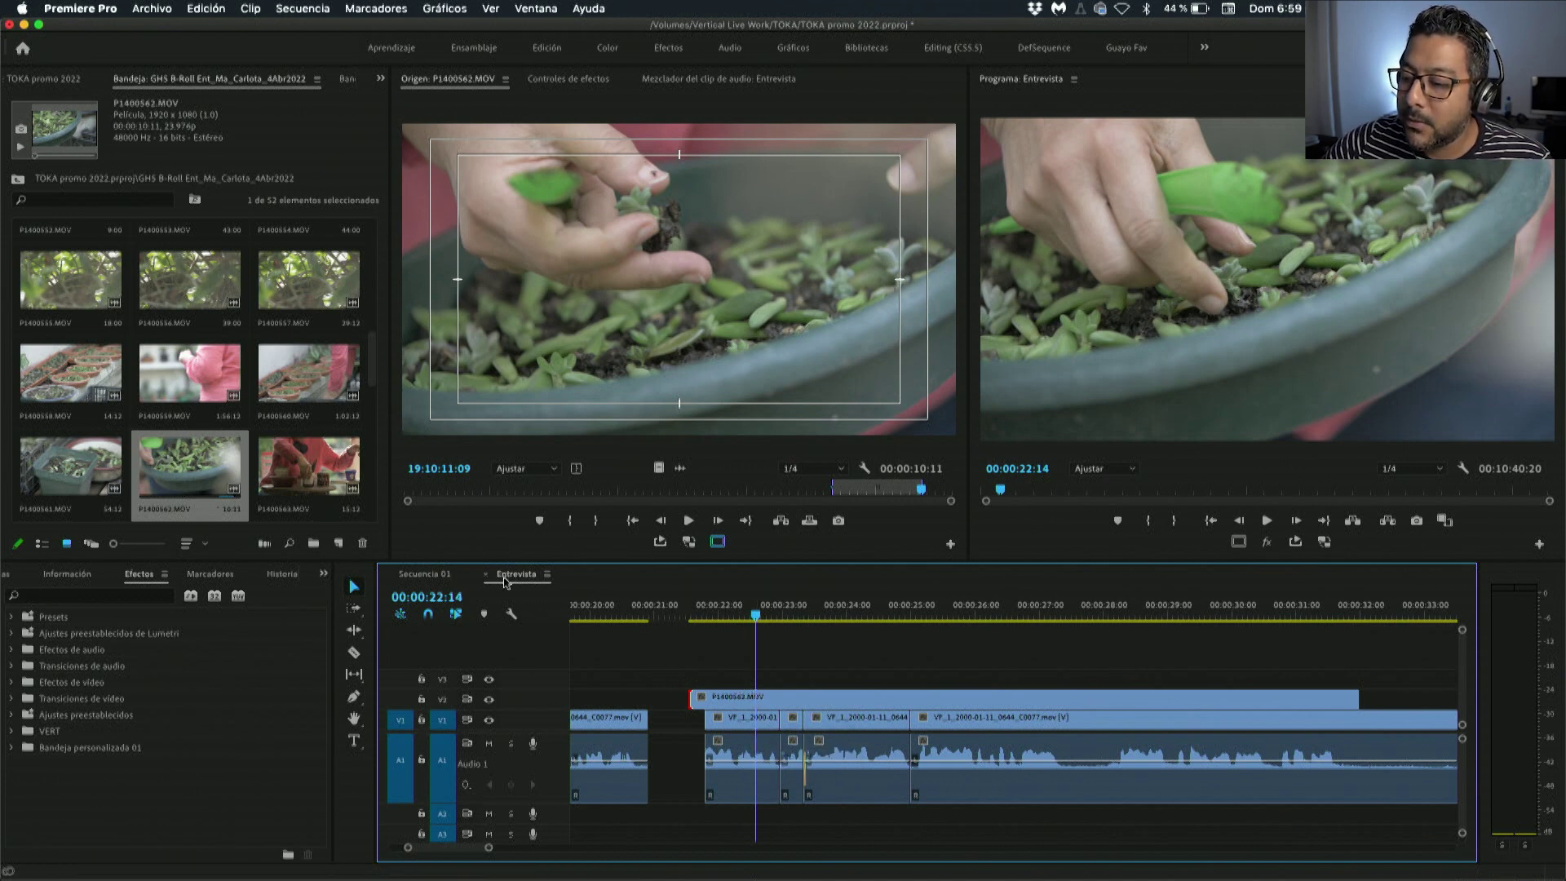
{"action": "left_click_drag", "start_coordinate": [729, 677], "coordinate": [844, 780]}
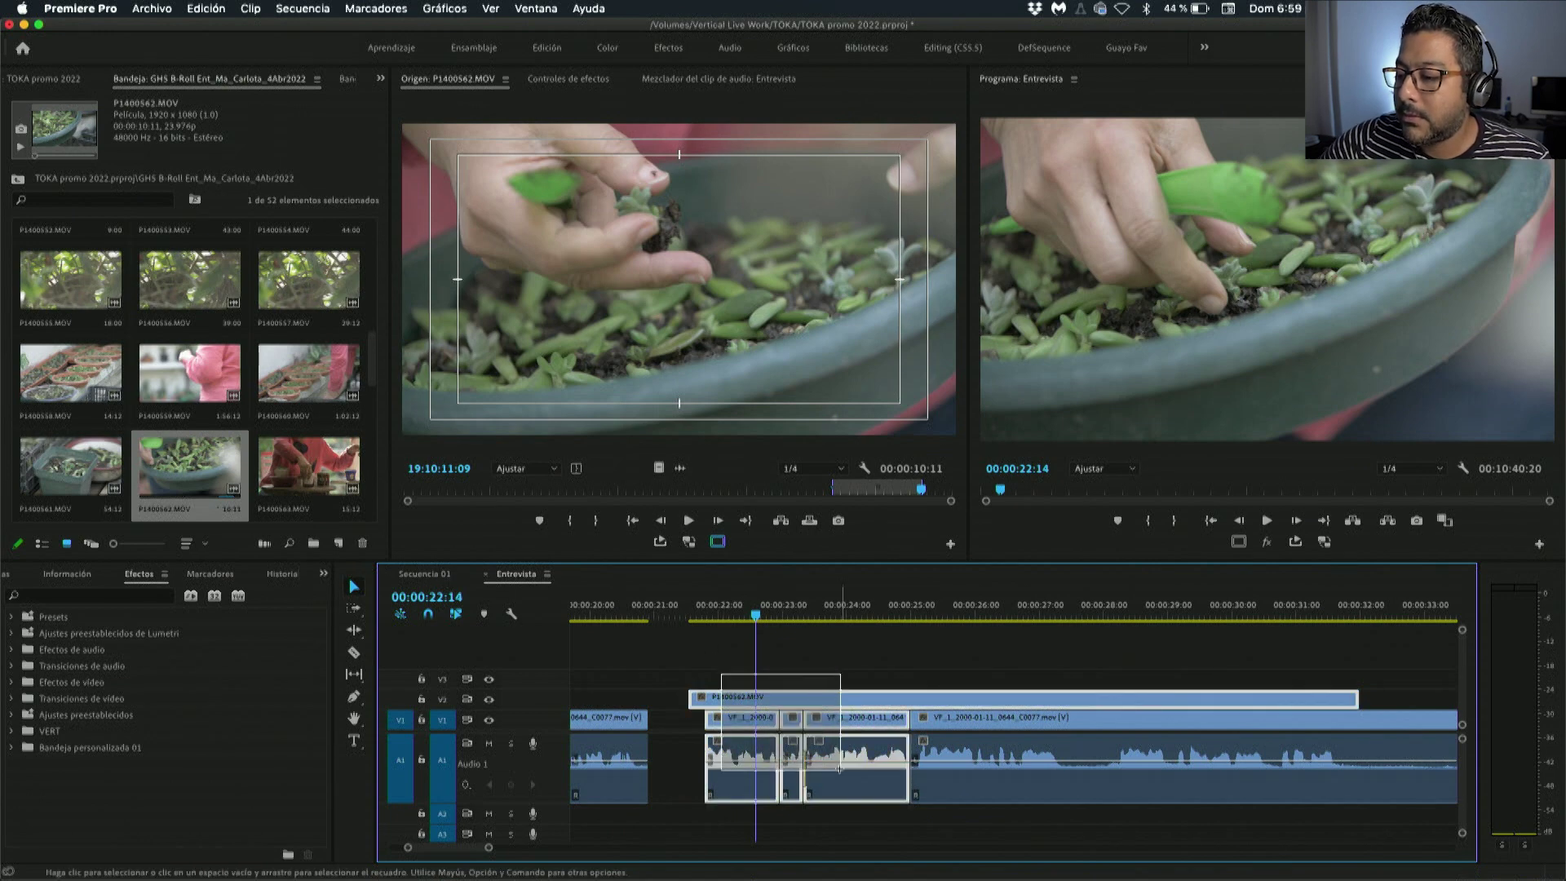
Paste the copied clips into Secuencia 01 and slide P1400562.MOV to start at 00:00:06:15.
{"action": "left_click", "coordinate": [426, 574]}
{"action": "left_click_drag", "start_coordinate": [580, 617], "coordinate": [601, 618]}
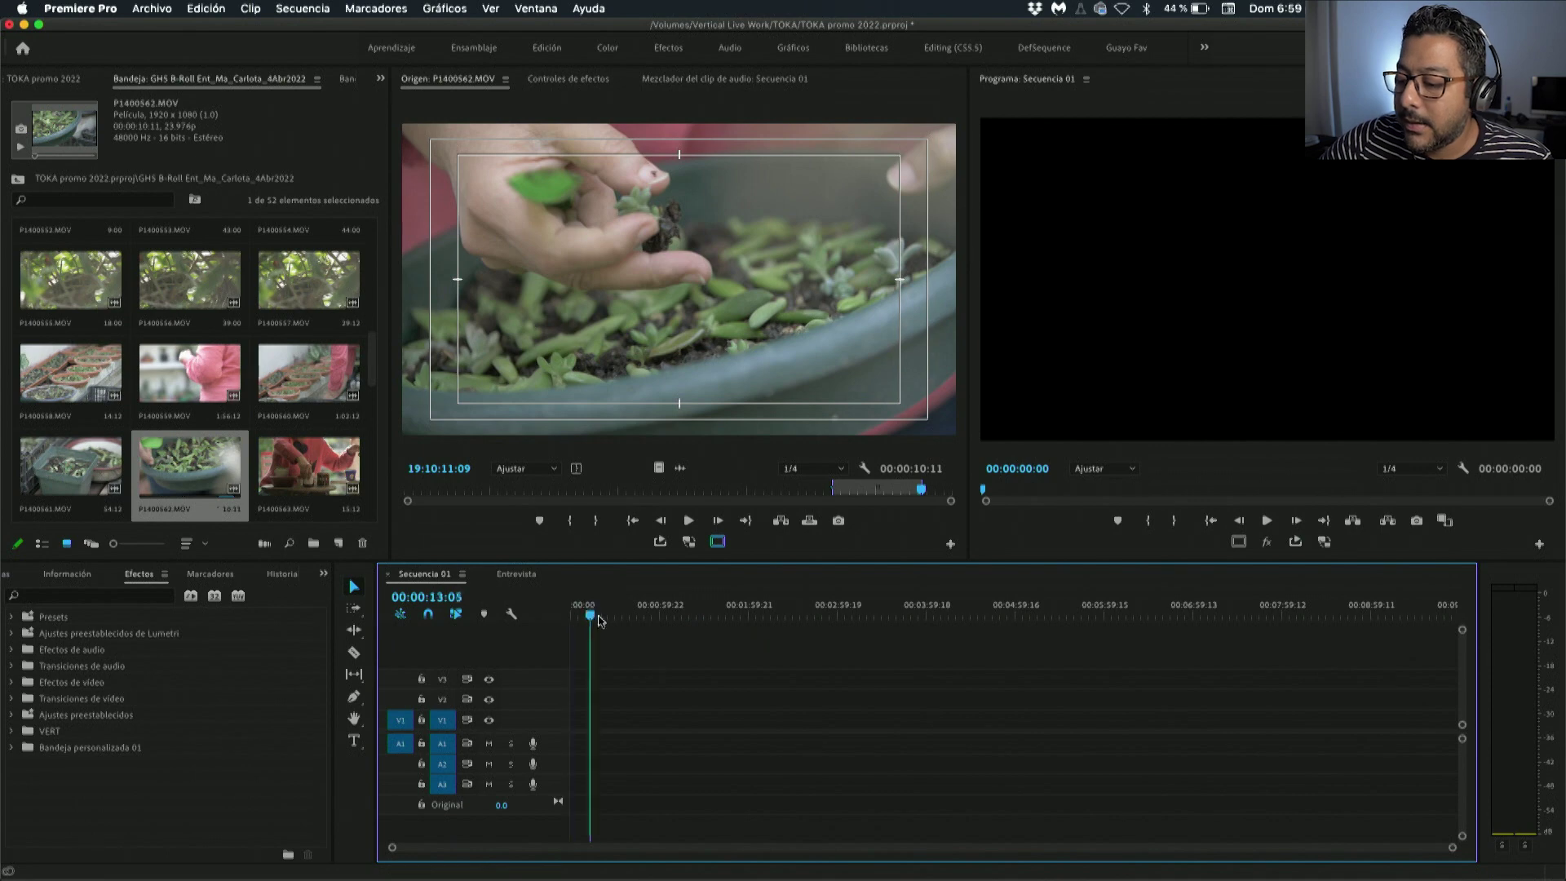
{"action": "key", "text": "super+v"}
{"action": "key", "text": "equal"}
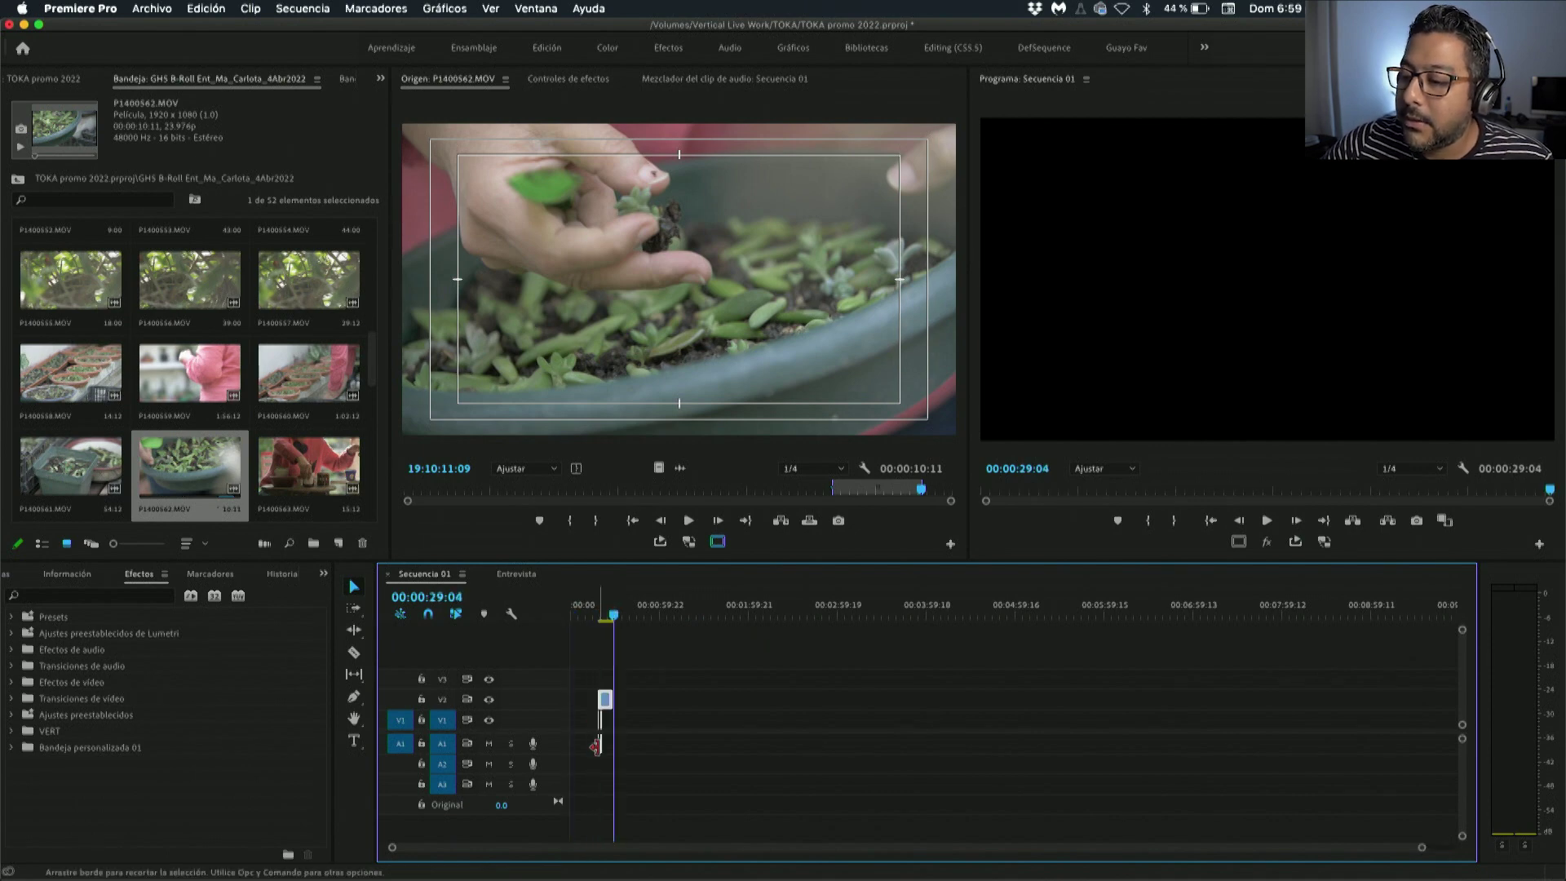
{"action": "key", "text": "equal"}
{"action": "key", "text": "equal"}
{"action": "scroll", "coordinate": [661, 644], "scroll_direction": "left", "scroll_amount": 3}
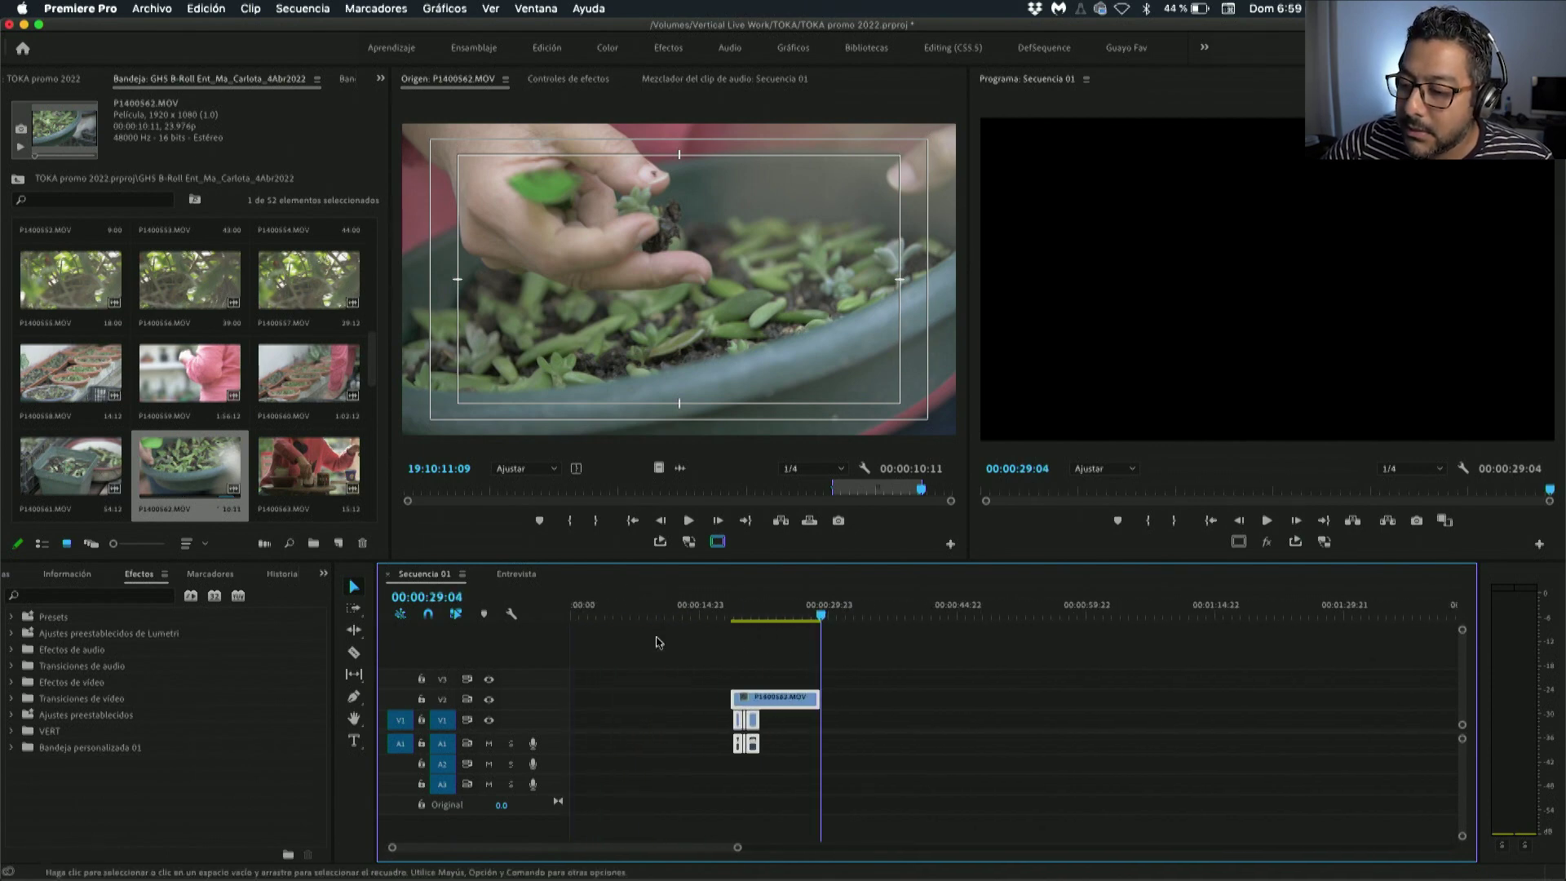
{"action": "left_click_drag", "start_coordinate": [599, 623], "coordinate": [627, 618]}
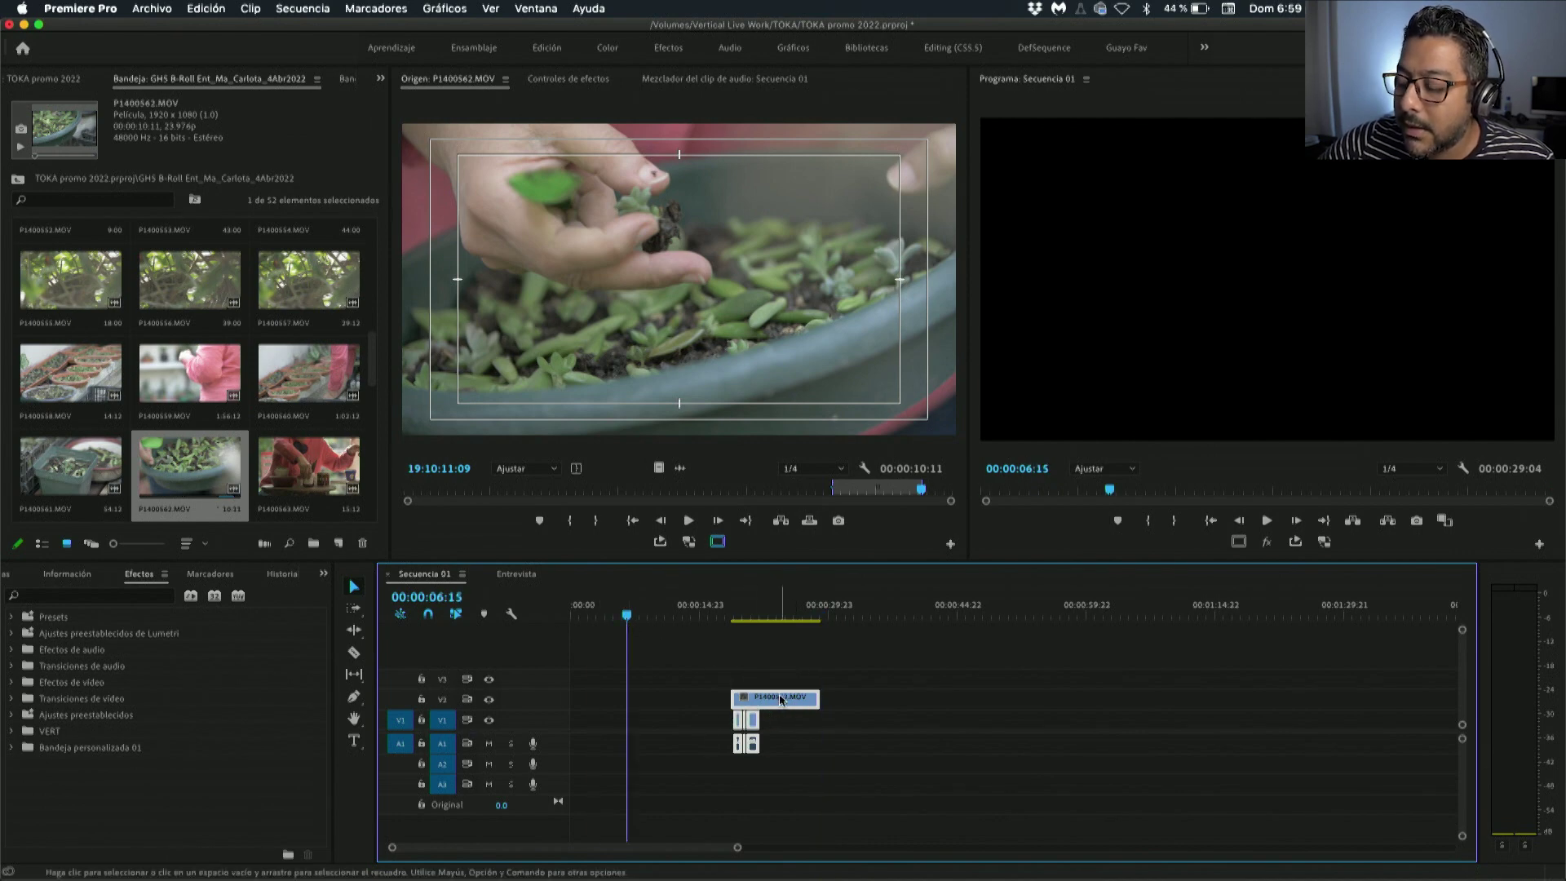
{"action": "left_click_drag", "start_coordinate": [752, 724], "coordinate": [731, 701]}
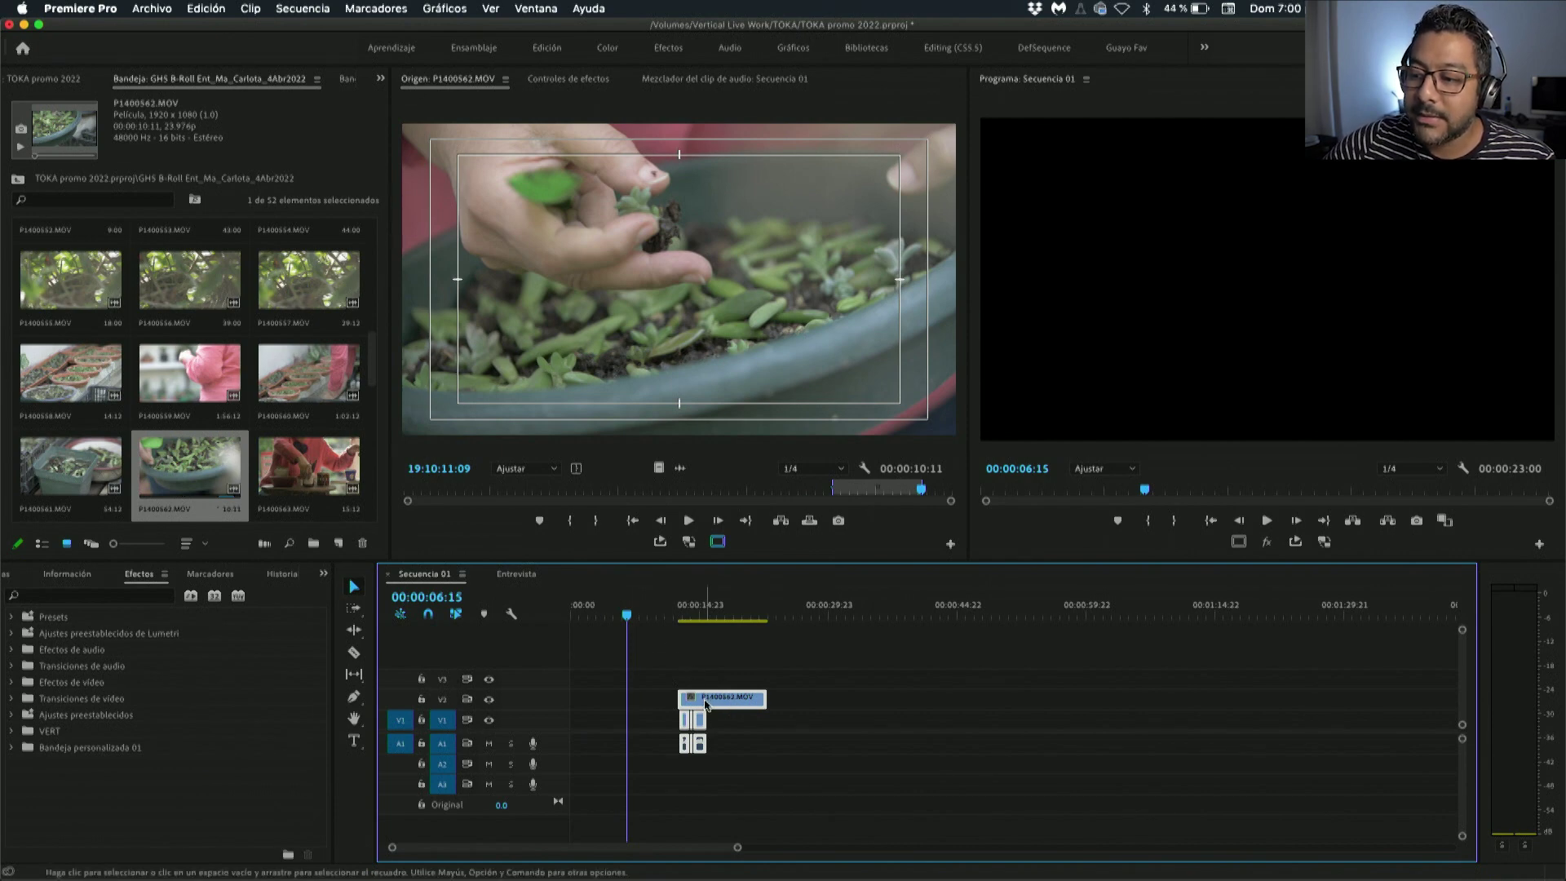
{"action": "left_click_drag", "start_coordinate": [705, 708], "coordinate": [657, 714]}
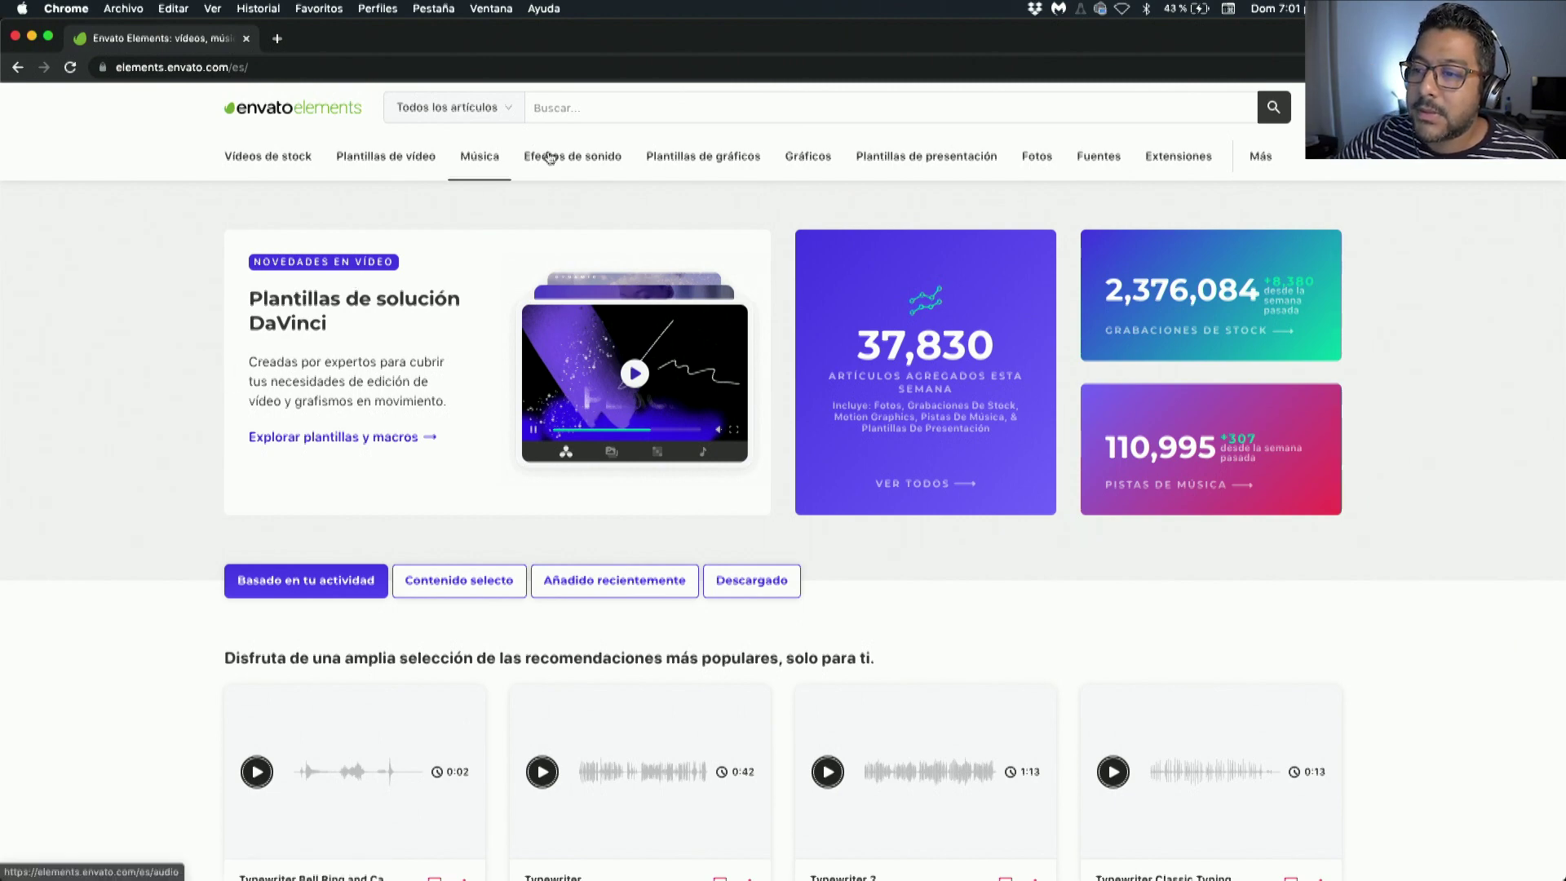
Search Envato Elements for 'emotional piano' with the category limited to Música.
{"action": "left_click", "coordinate": [503, 114]}
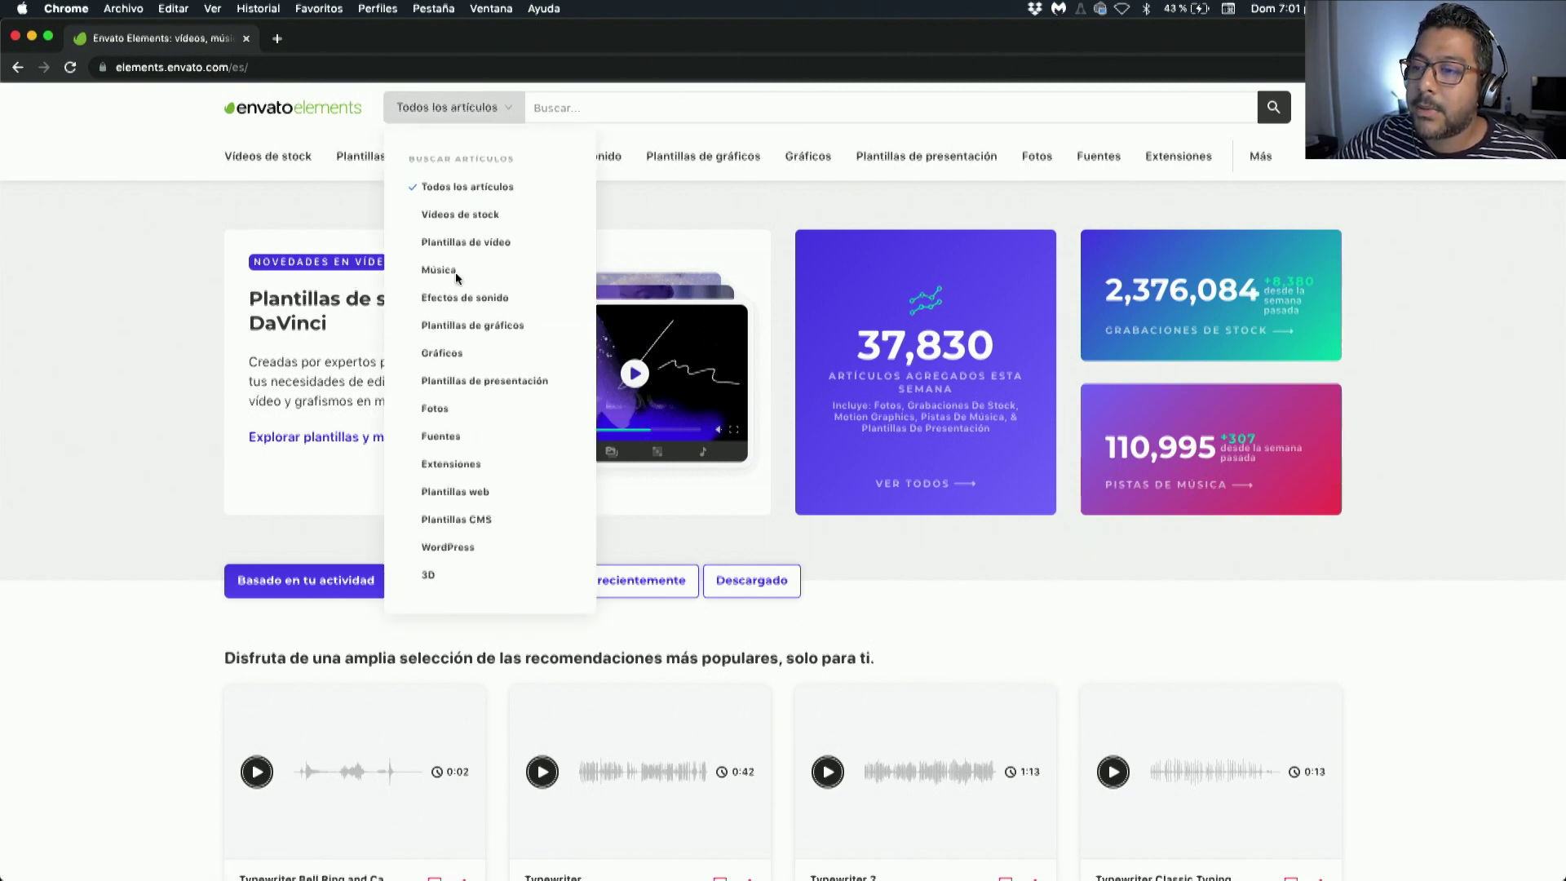
{"action": "left_click", "coordinate": [454, 273]}
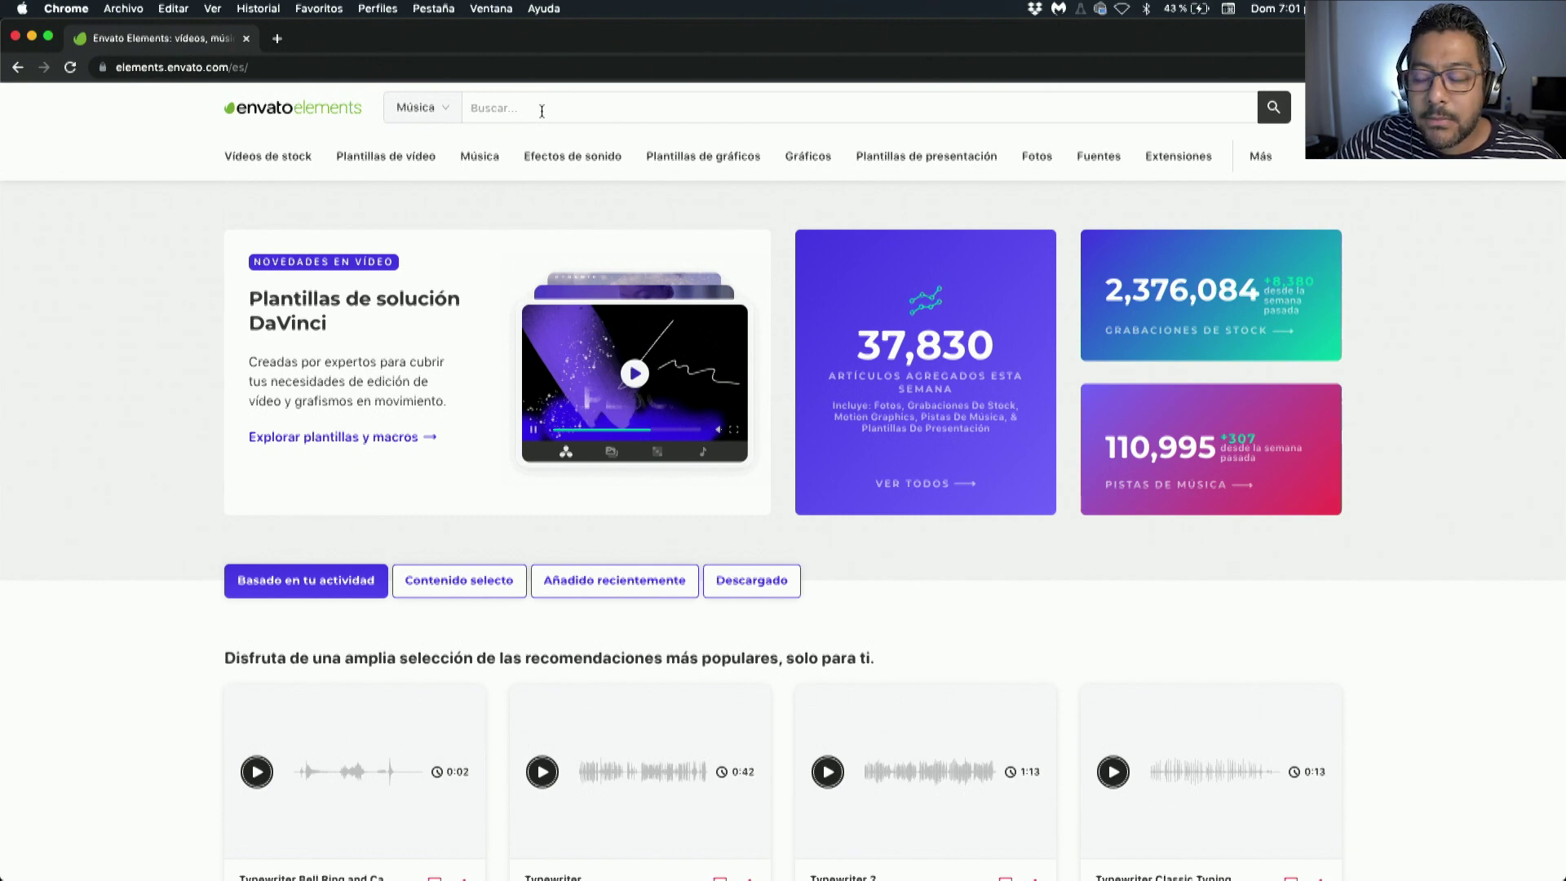
{"action": "type", "text": "e"}
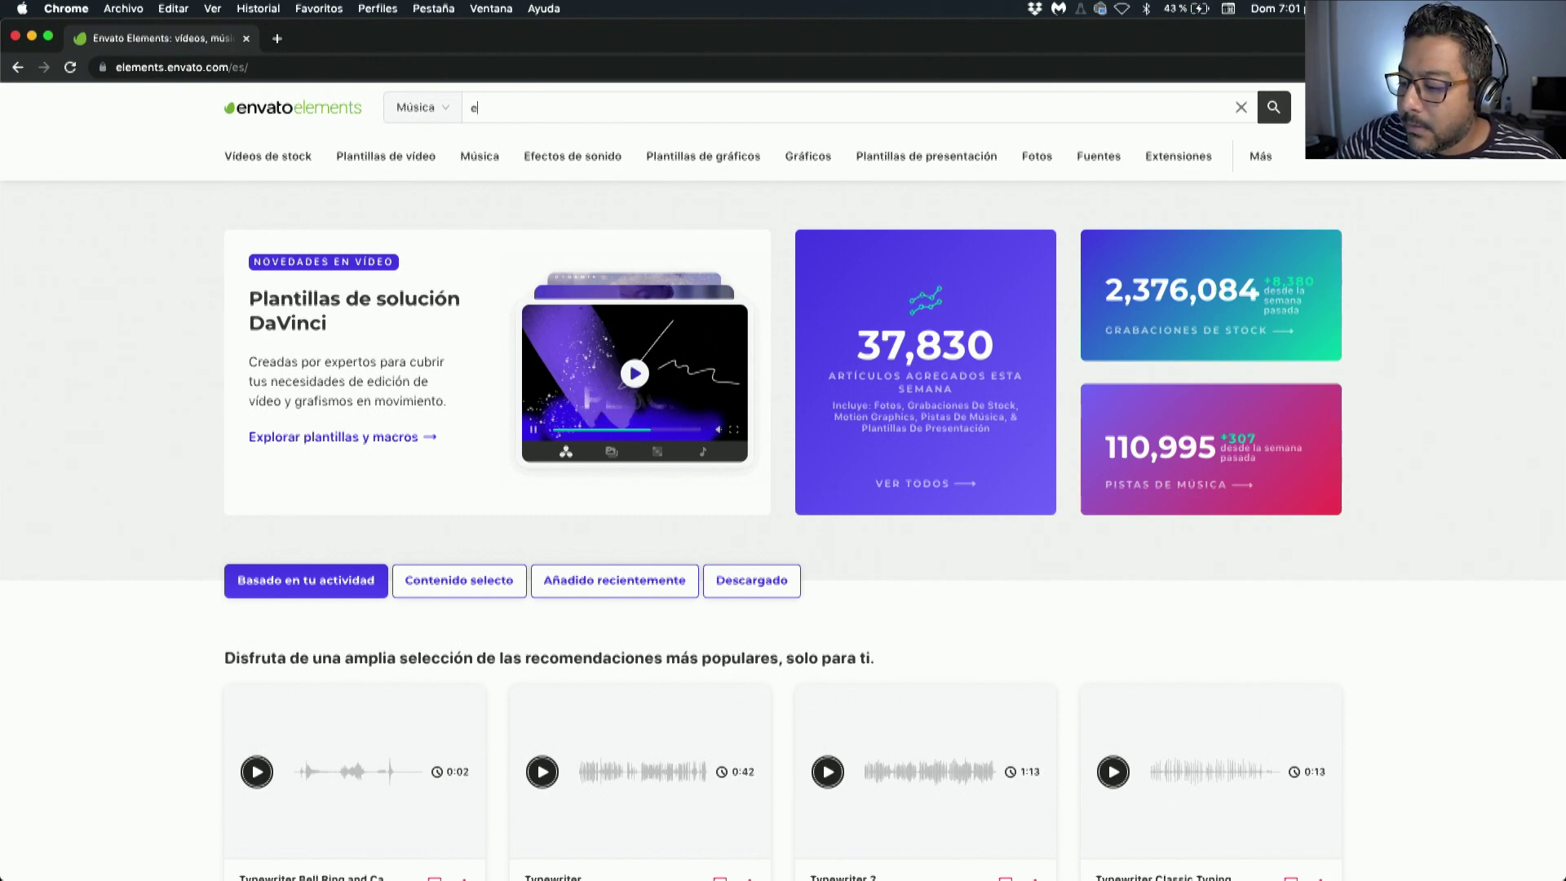
{"action": "type", "text": "moti"}
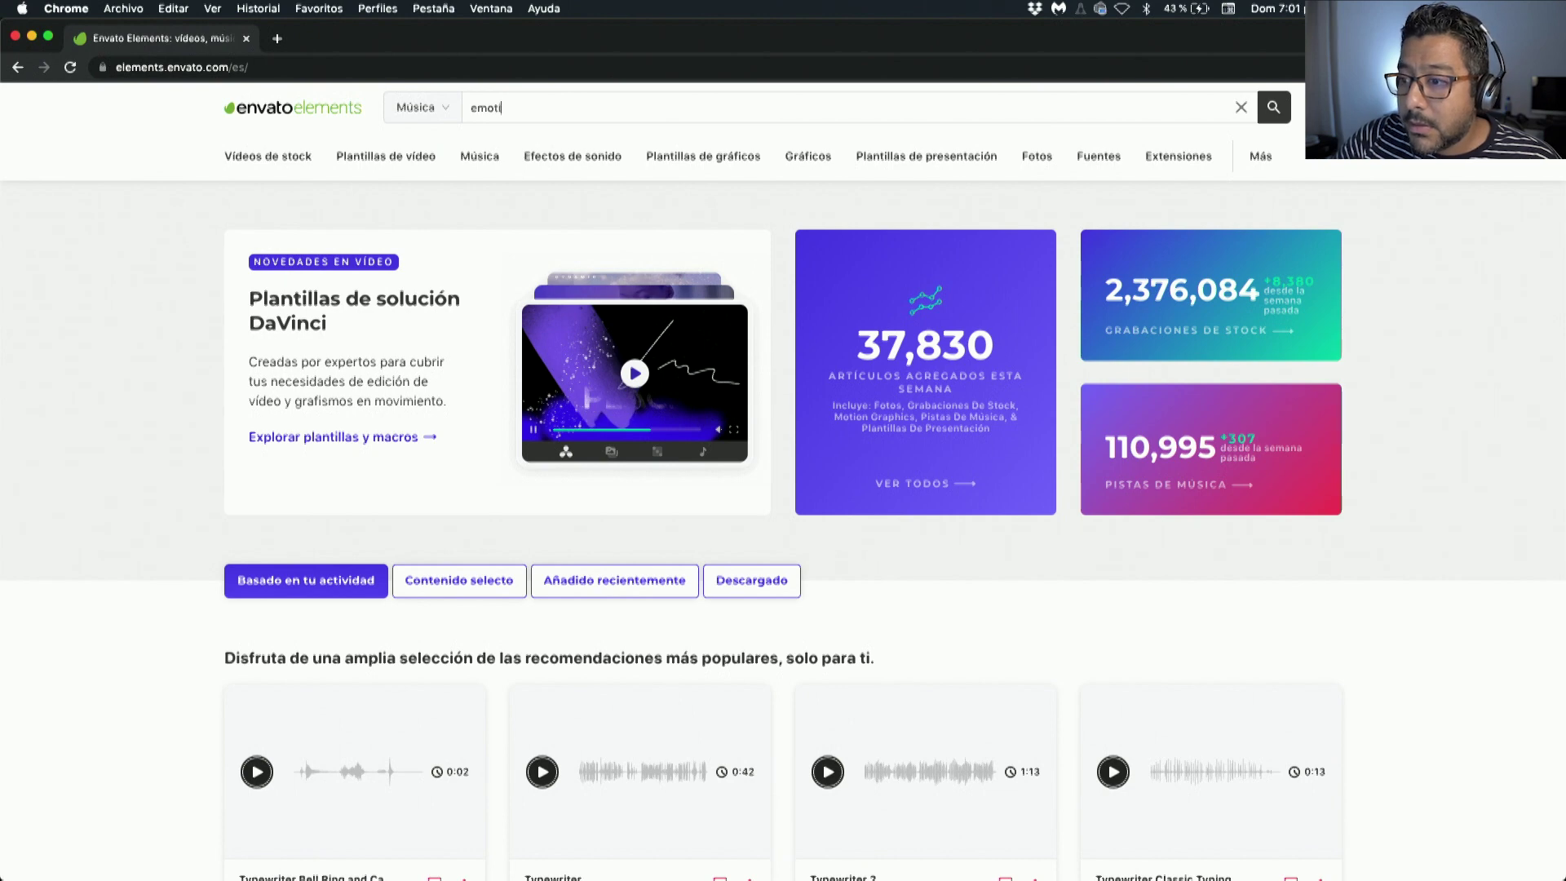
{"action": "type", "text": "o"}
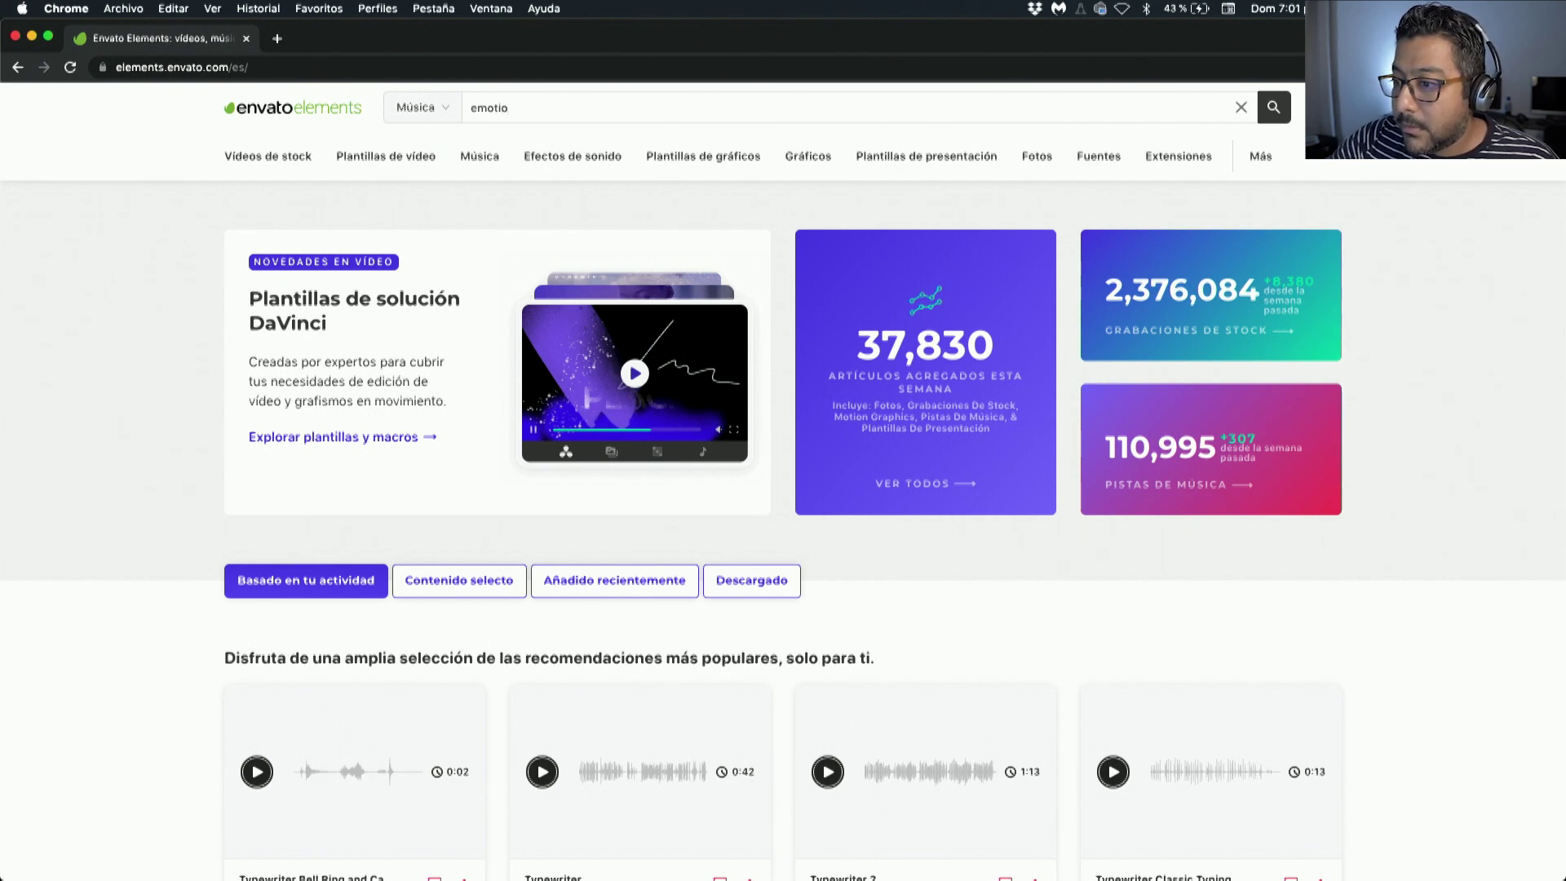
{"action": "type", "text": "nal"}
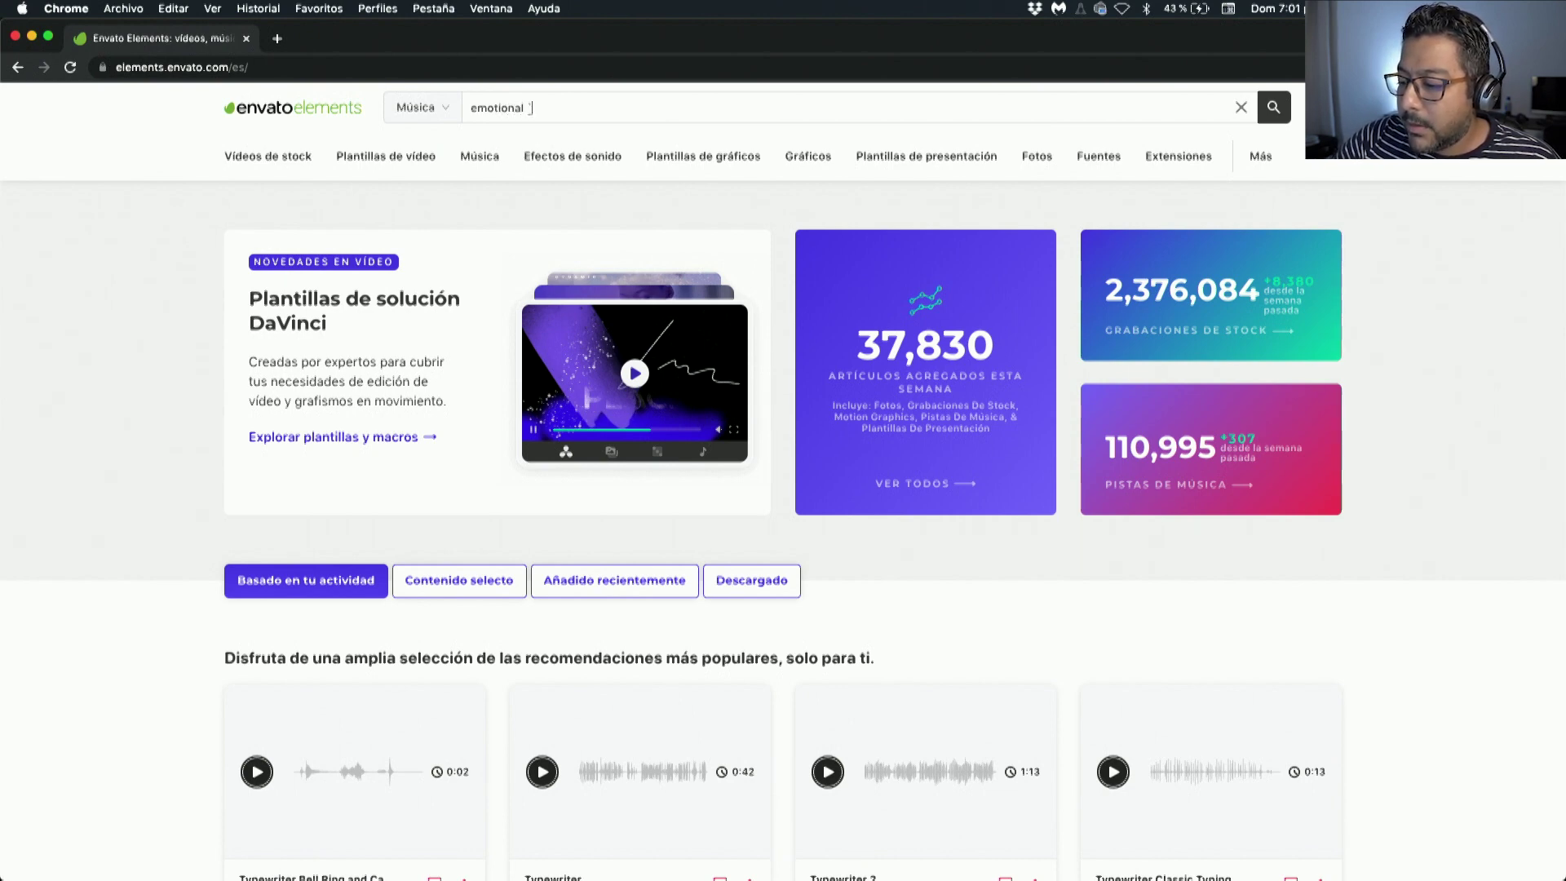
{"action": "type", "text": " pia"}
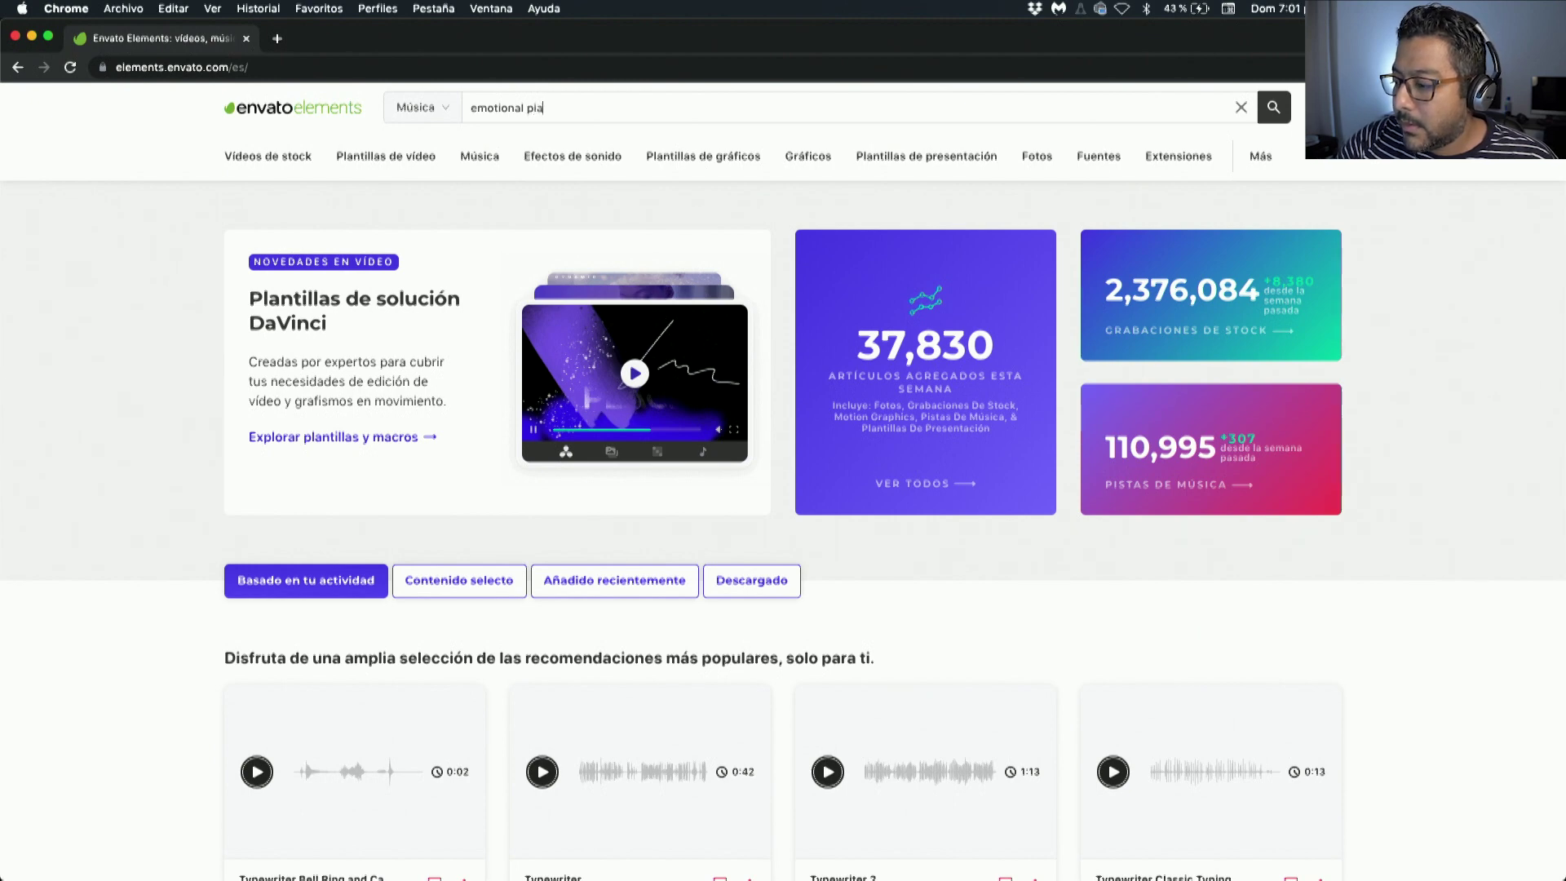
{"action": "type", "text": "no"}
{"action": "key", "text": "Return"}
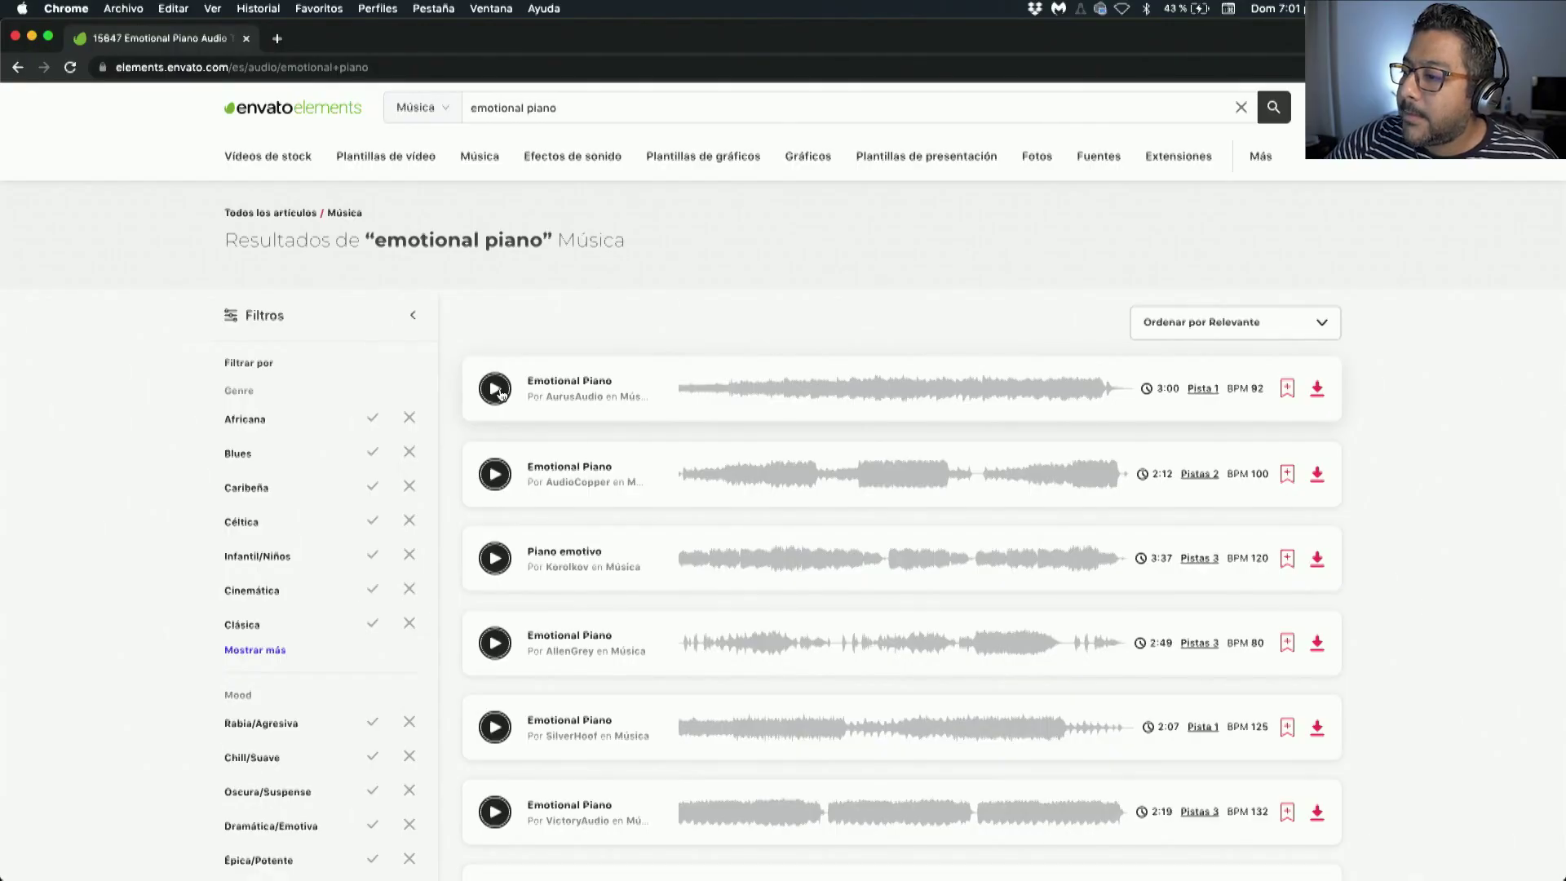
Briefly preview the first Emotional Piano result, then bring up macOS System Preferences.
{"action": "left_click", "coordinate": [501, 393]}
{"action": "left_click", "coordinate": [501, 394]}
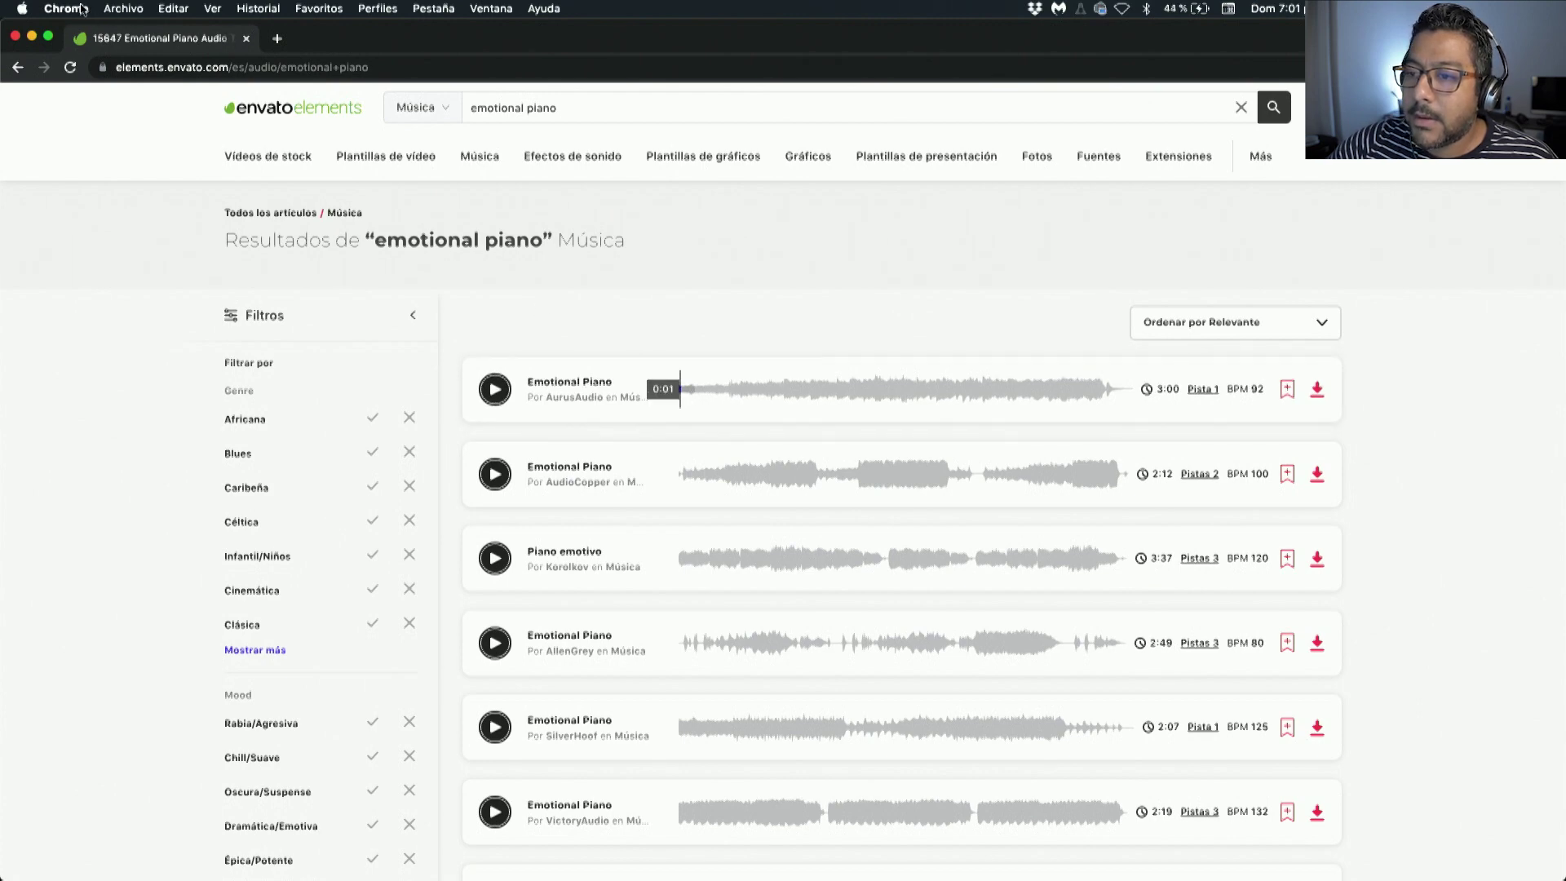
{"action": "left_click", "coordinate": [20, 9]}
{"action": "left_click", "coordinate": [55, 54]}
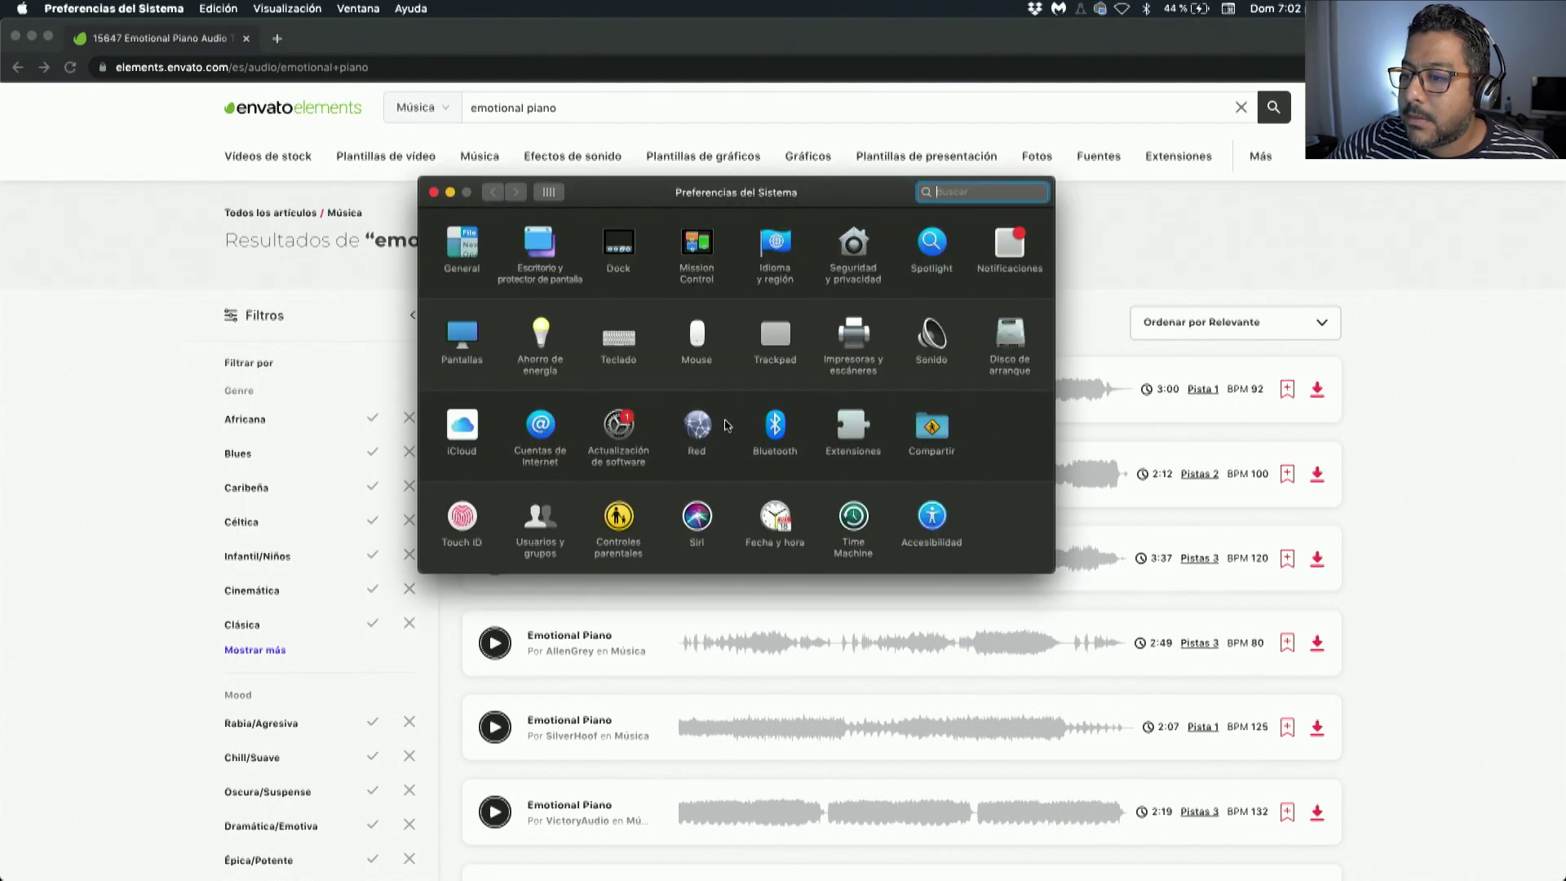
Switch the Mac's sound output to ATOMOS NINJA2 and close the preferences window.
{"action": "left_click", "coordinate": [924, 341]}
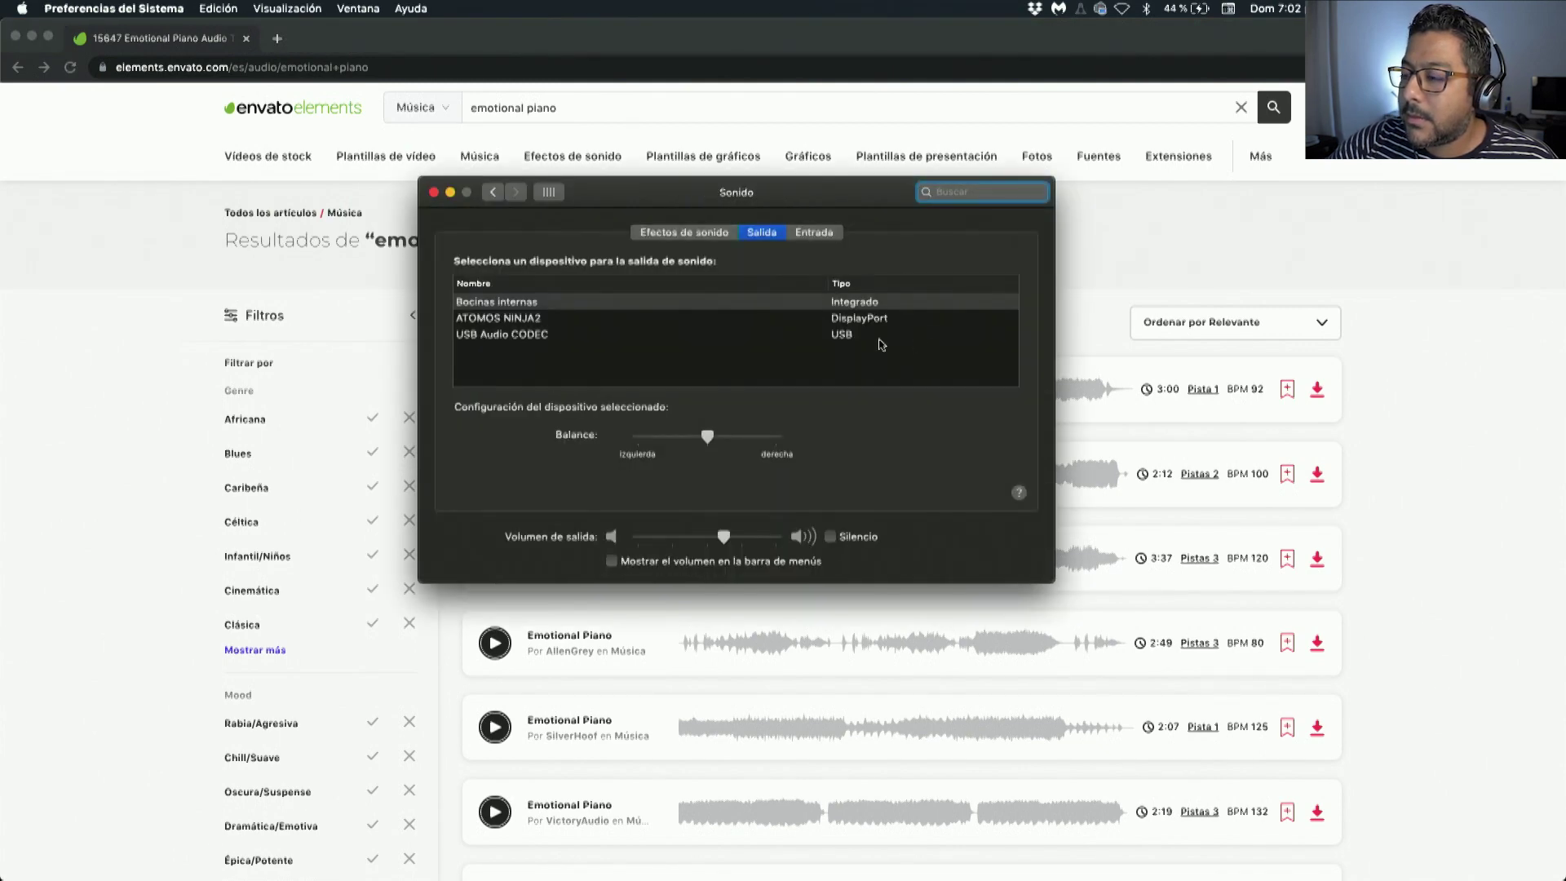
{"action": "left_click", "coordinate": [507, 320]}
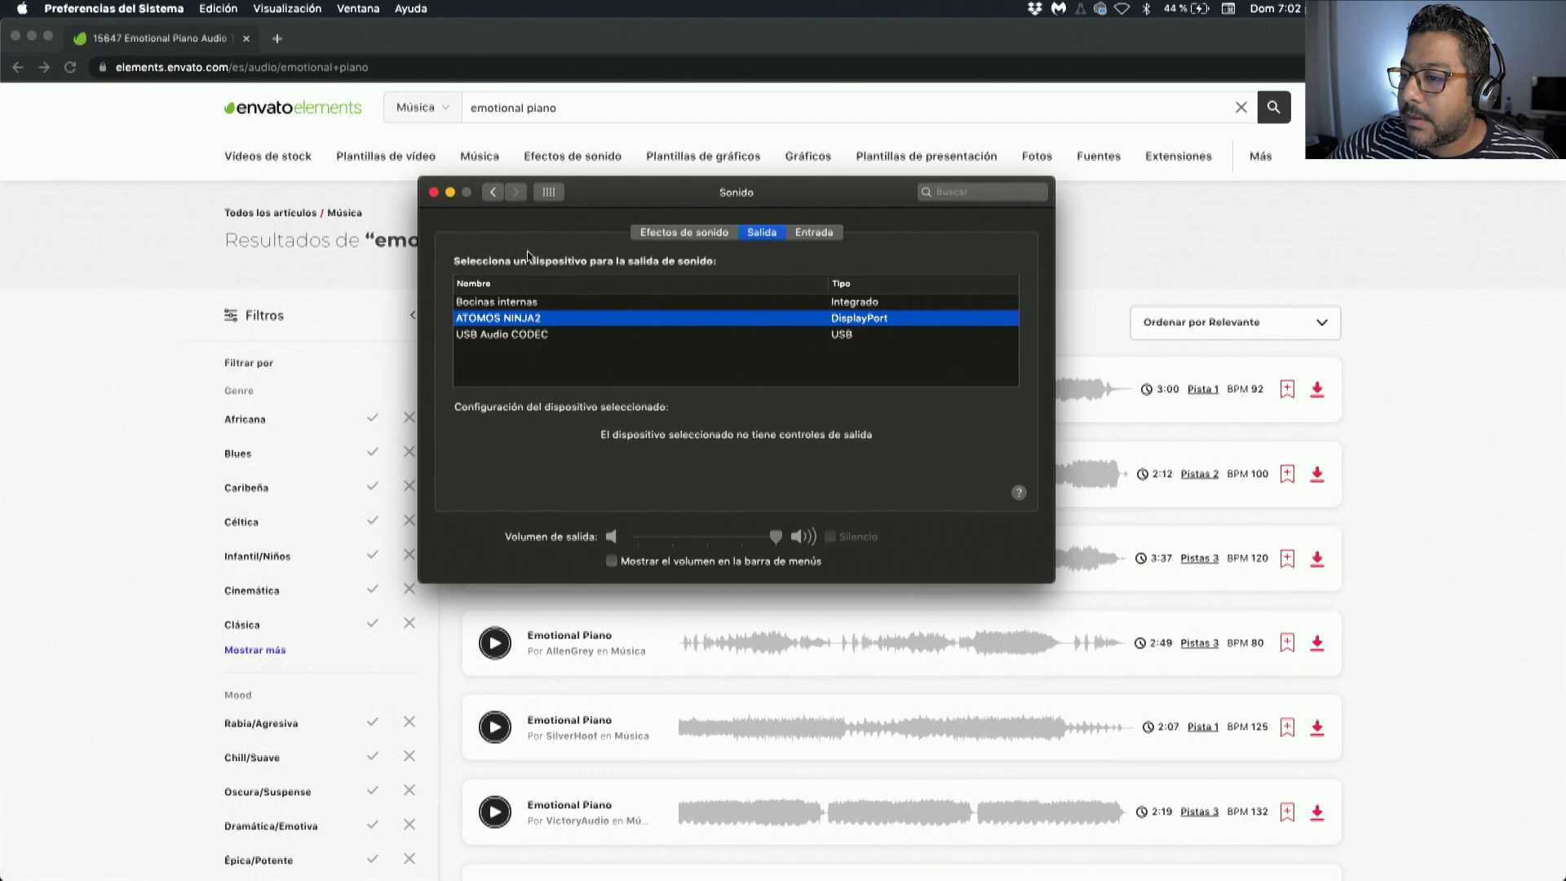
{"action": "left_click", "coordinate": [433, 192]}
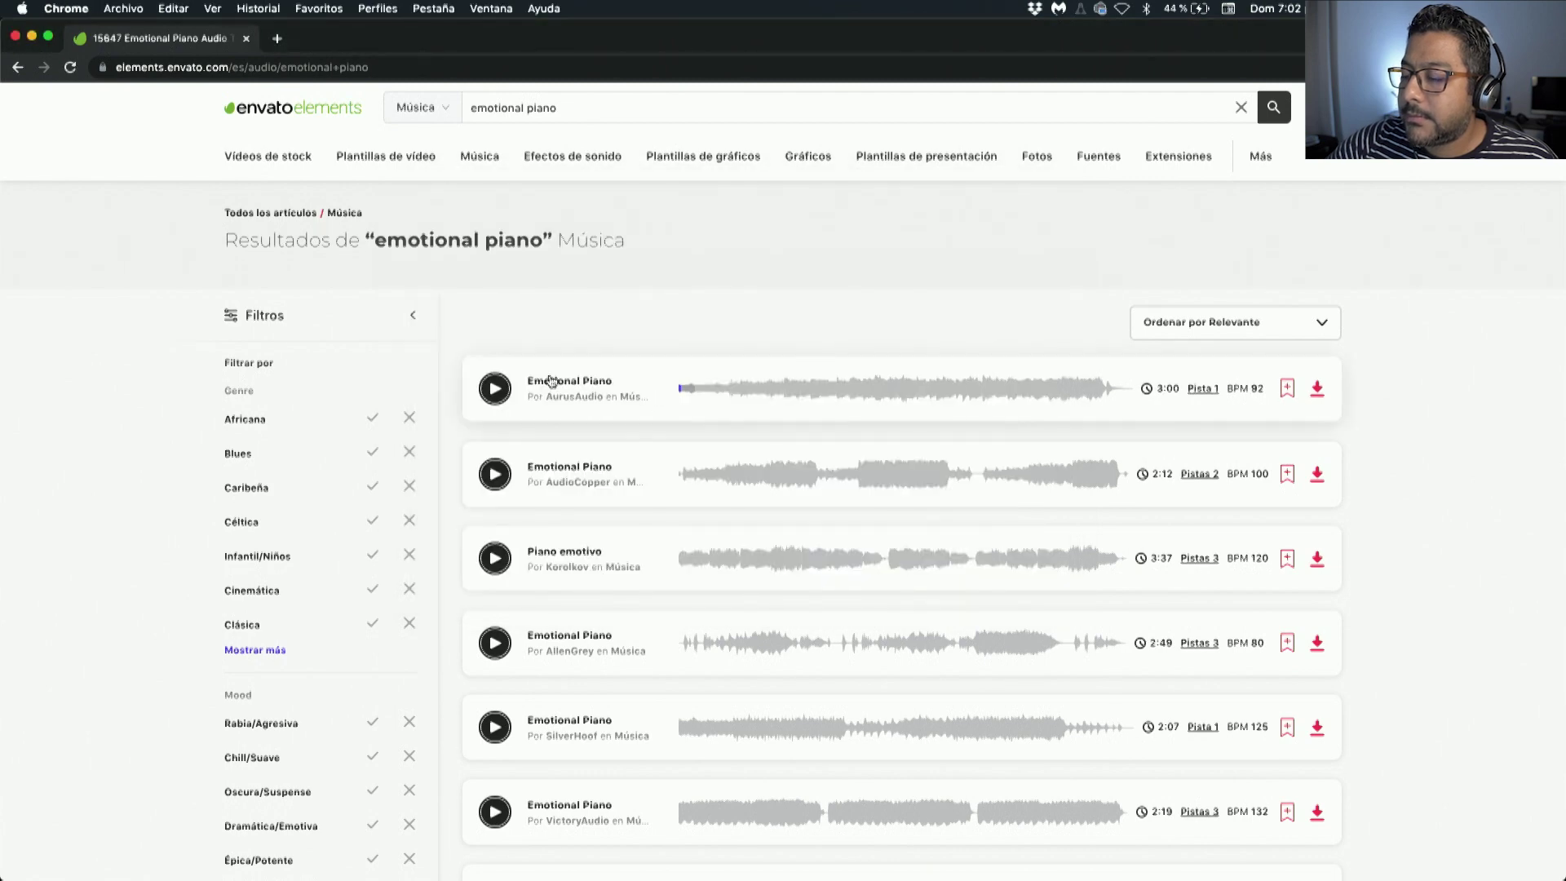
Audition the first Emotional Piano track, skipping ahead to about 0:46, then start the second result.
{"action": "left_click", "coordinate": [495, 388]}
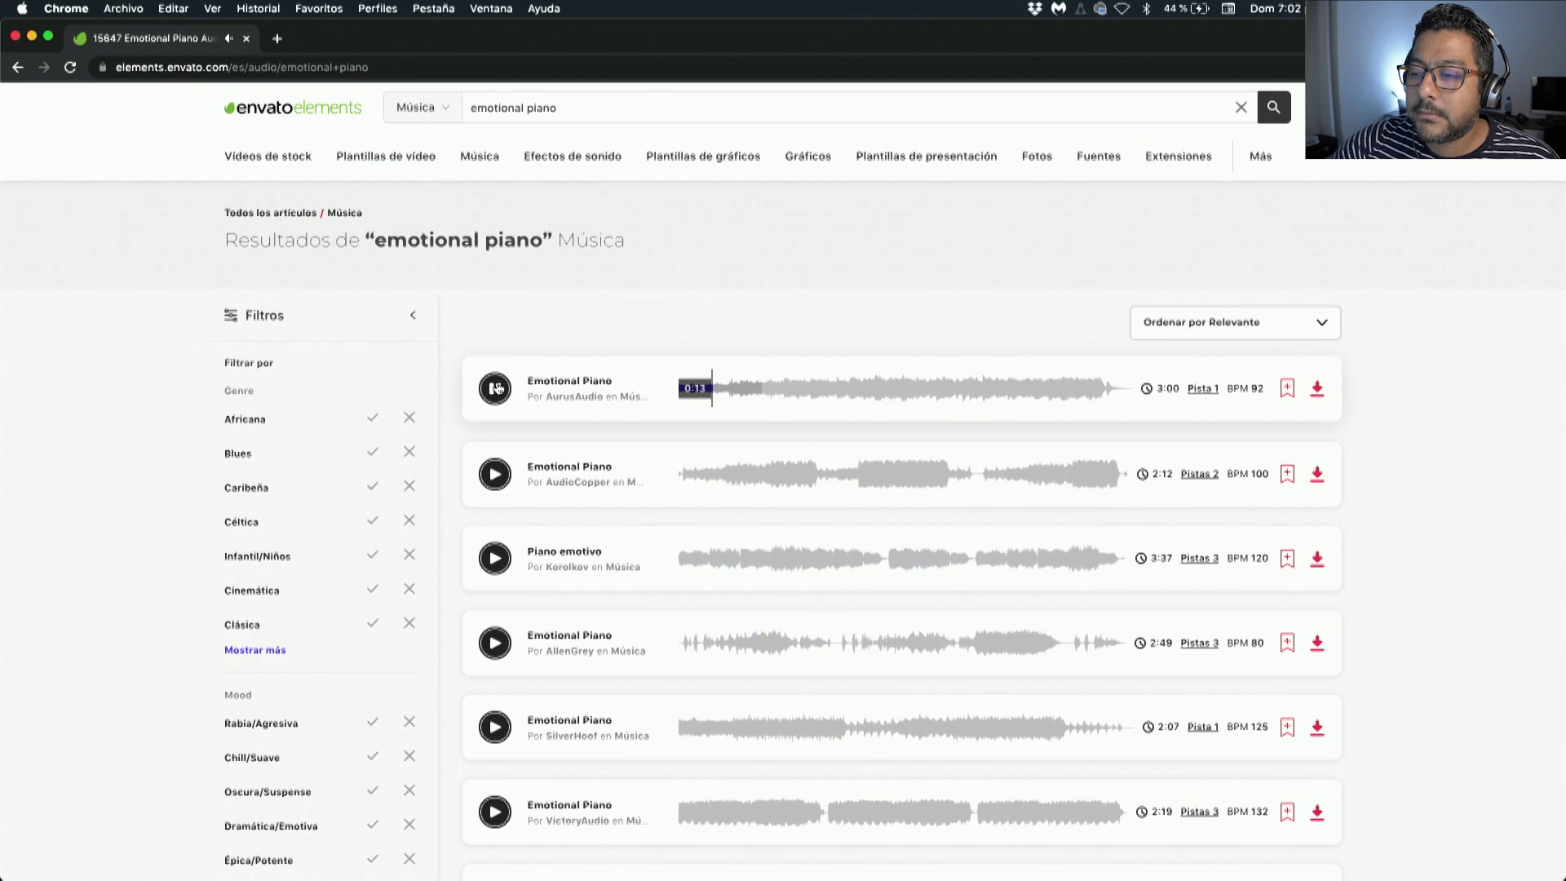
{"action": "left_click", "coordinate": [497, 388]}
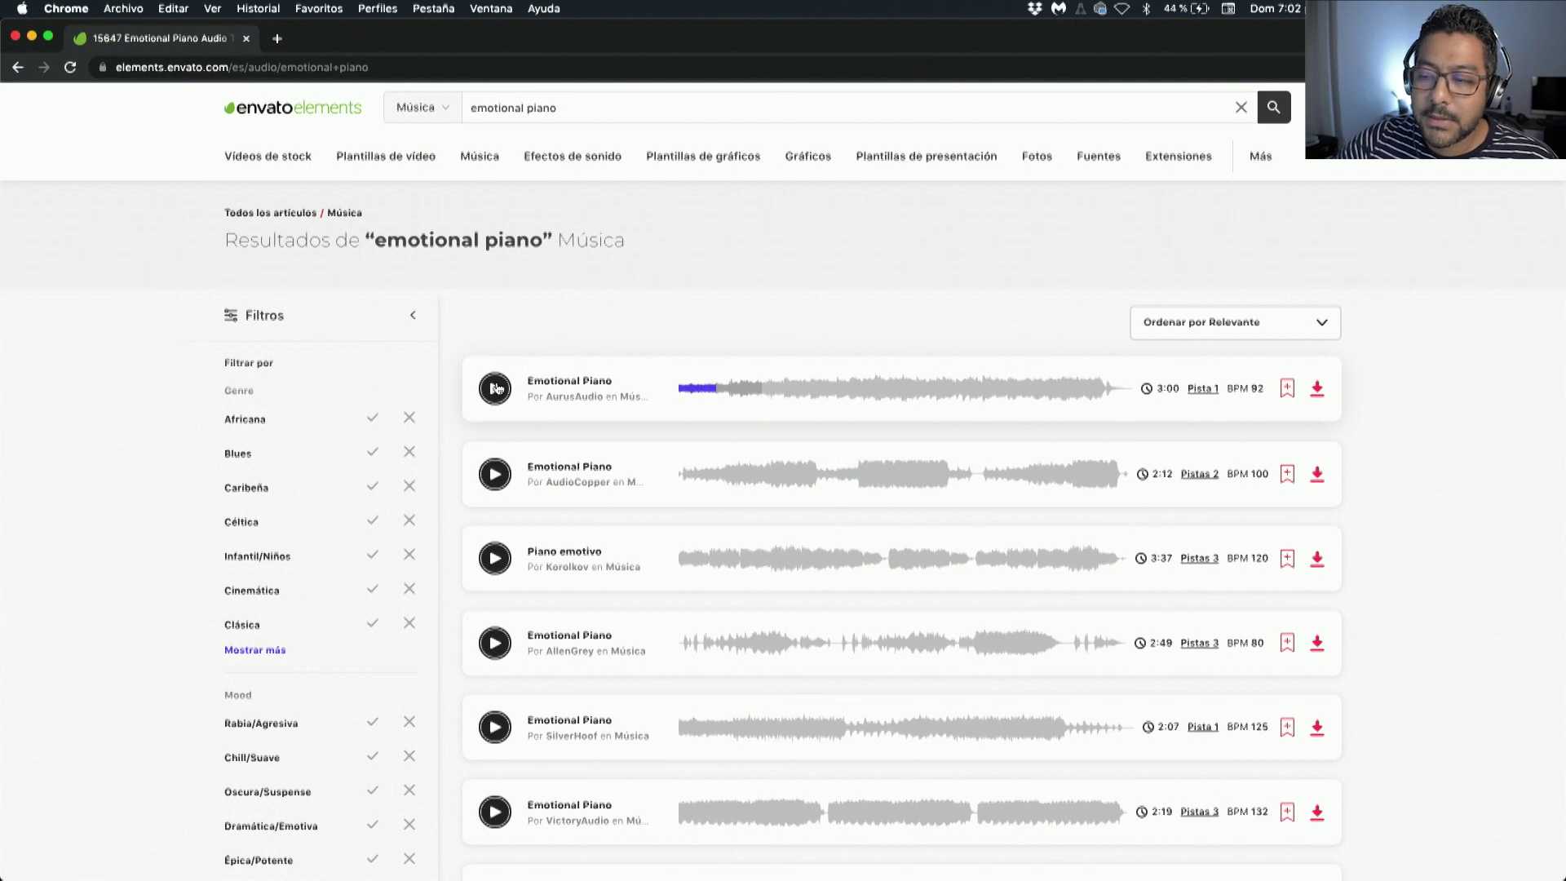
{"action": "left_click", "coordinate": [497, 388]}
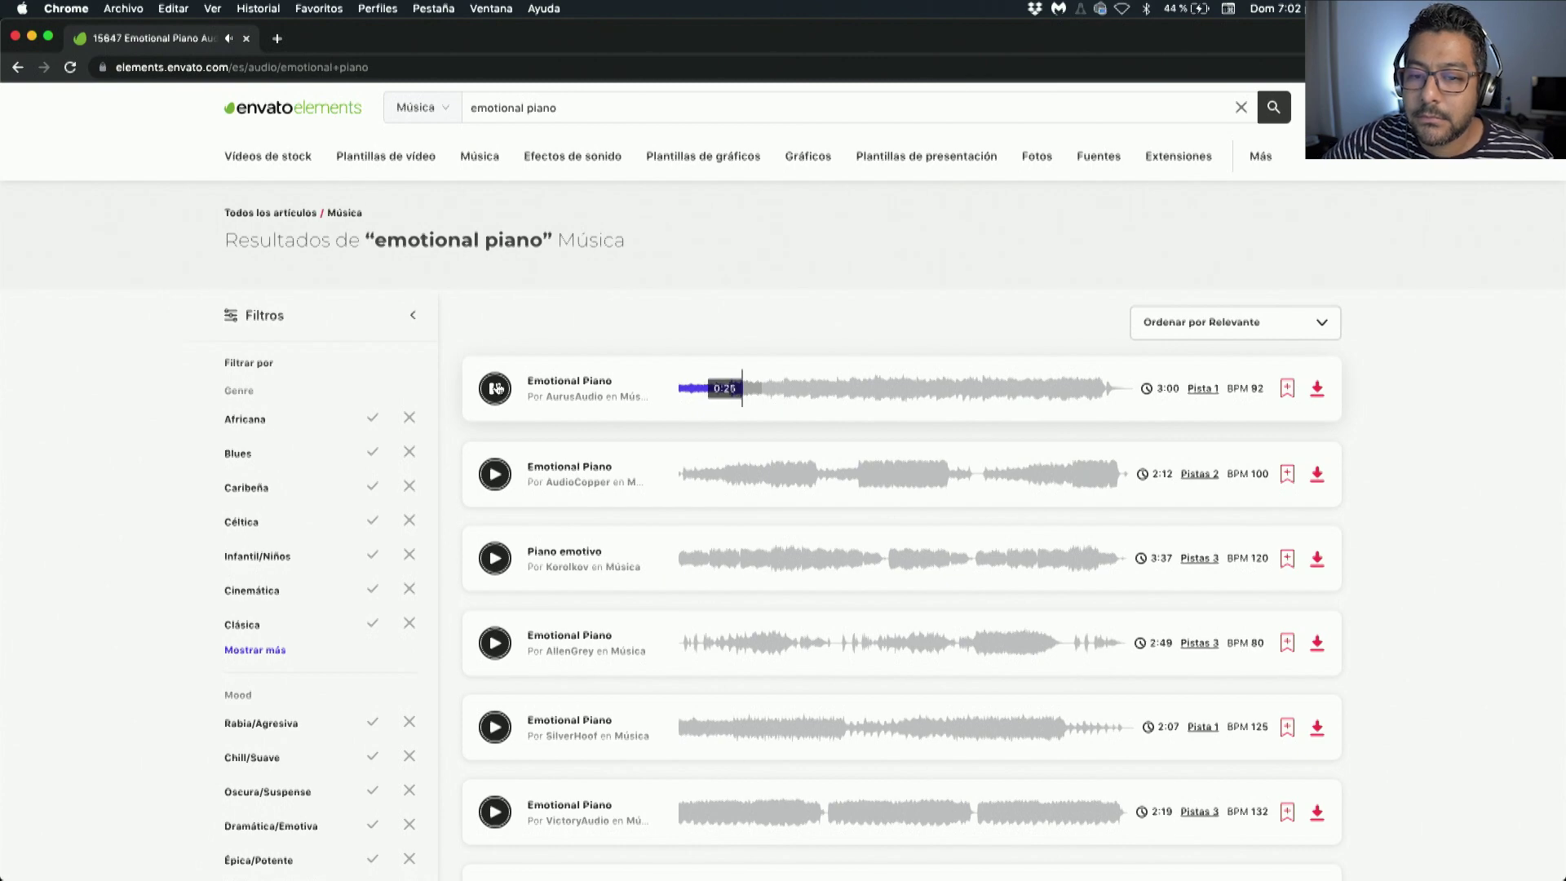
{"action": "left_click", "coordinate": [497, 388]}
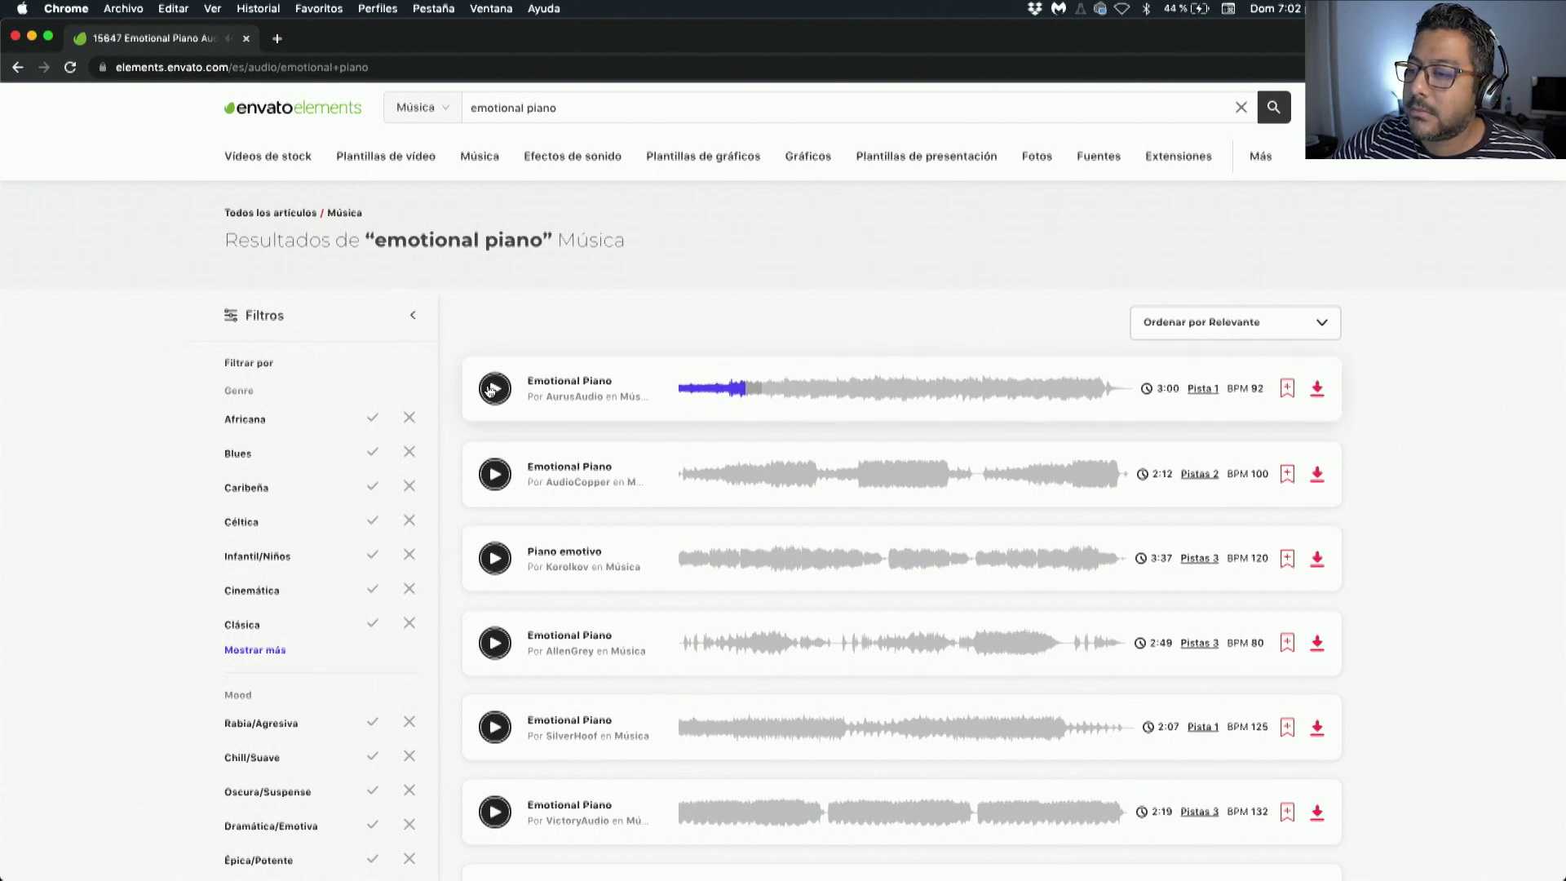
{"action": "left_click", "coordinate": [497, 388]}
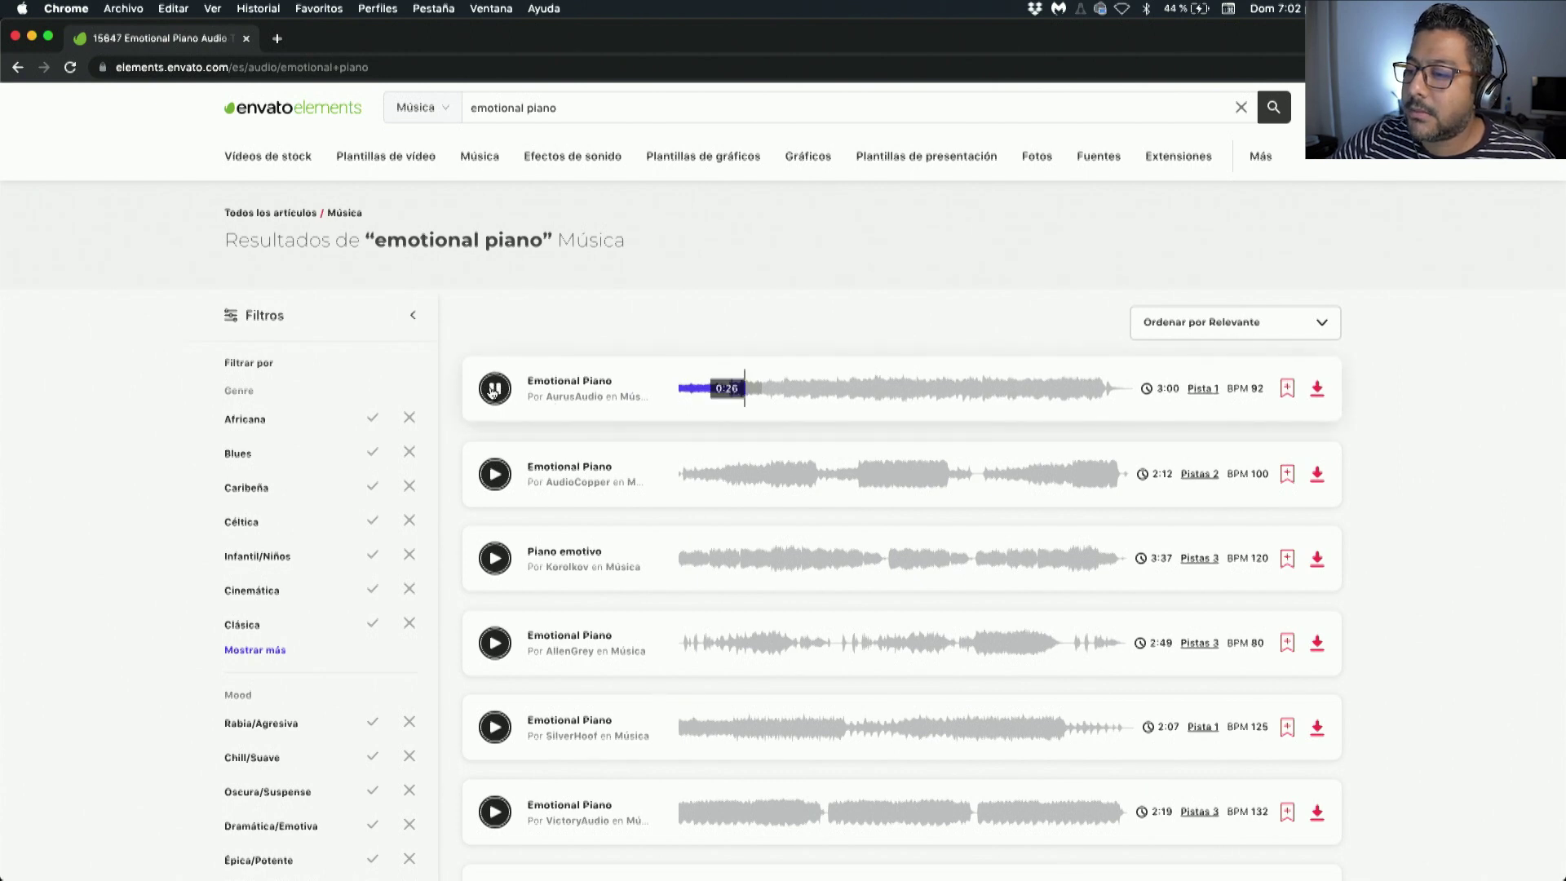
{"action": "left_click", "coordinate": [789, 397]}
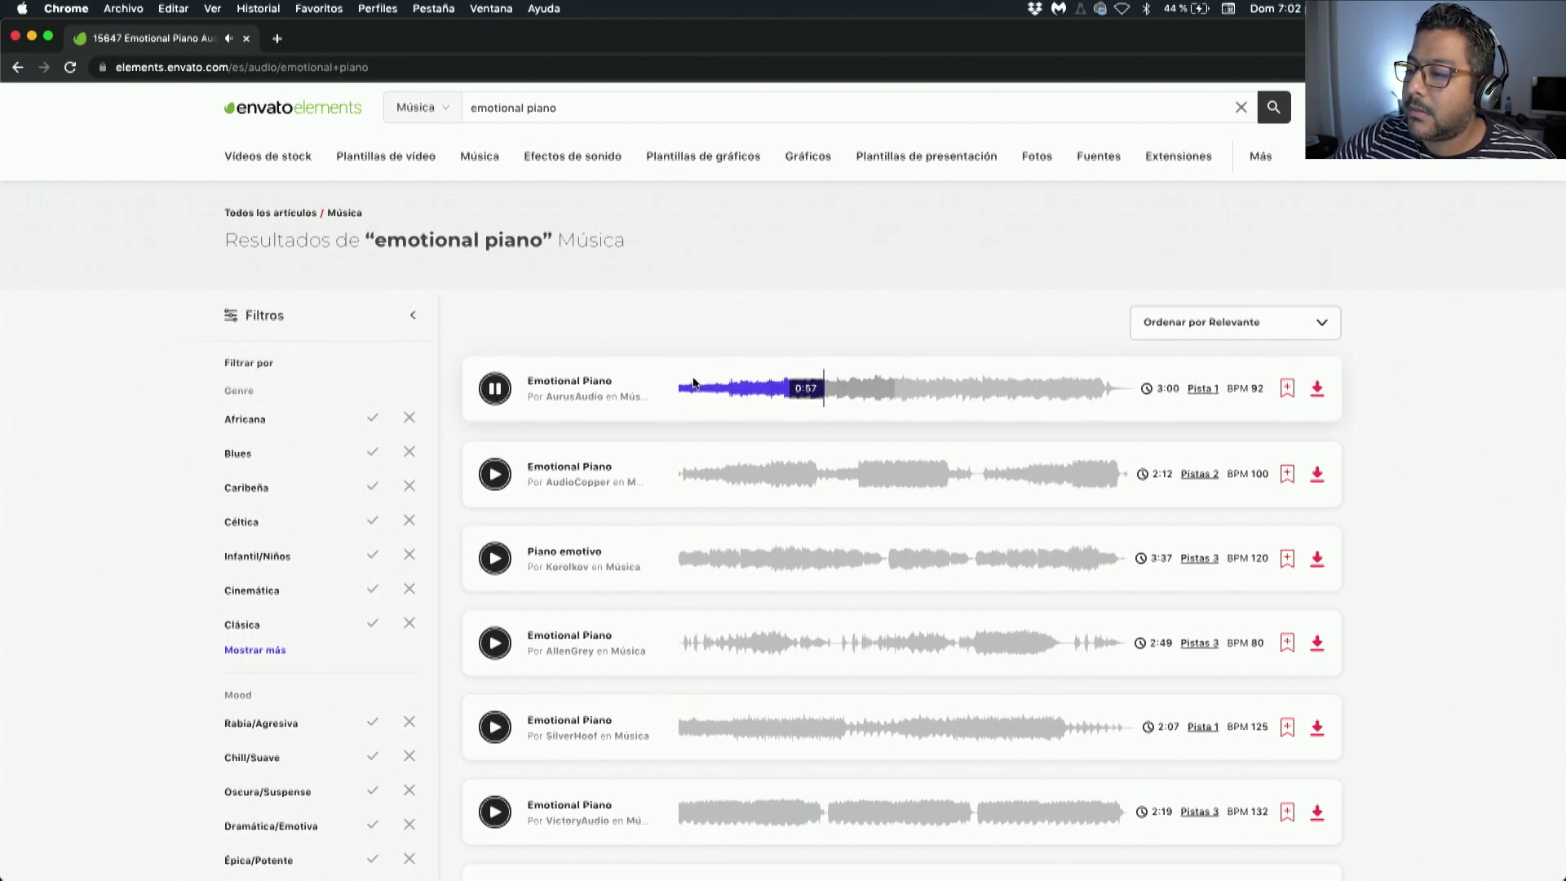
{"action": "left_click", "coordinate": [489, 392]}
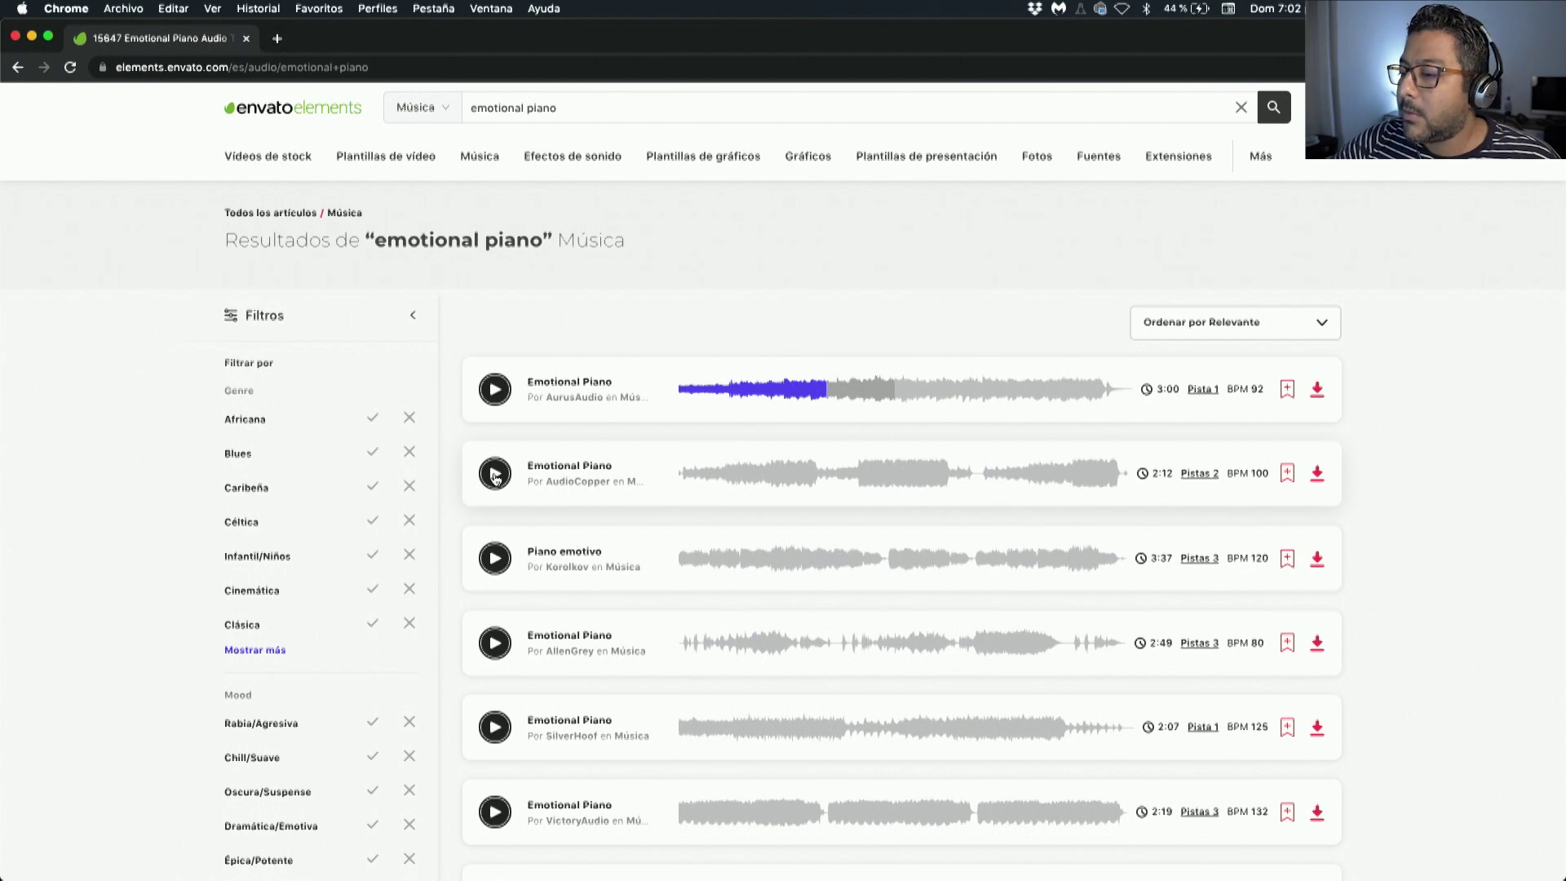
{"action": "left_click", "coordinate": [495, 475]}
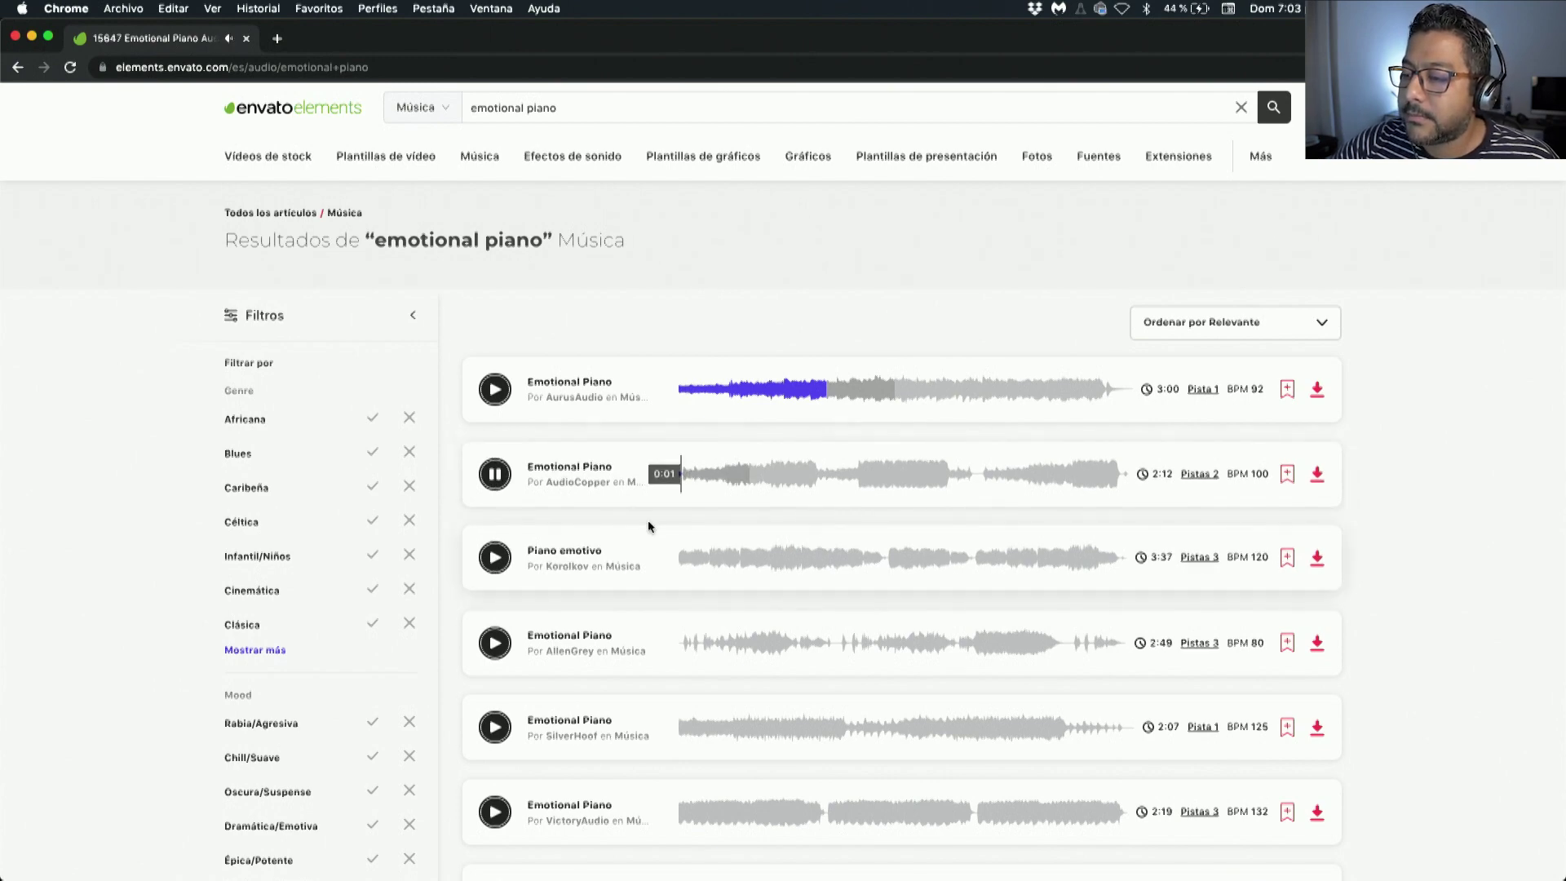
{"action": "scroll", "coordinate": [653, 531], "scroll_direction": "down", "scroll_amount": 2}
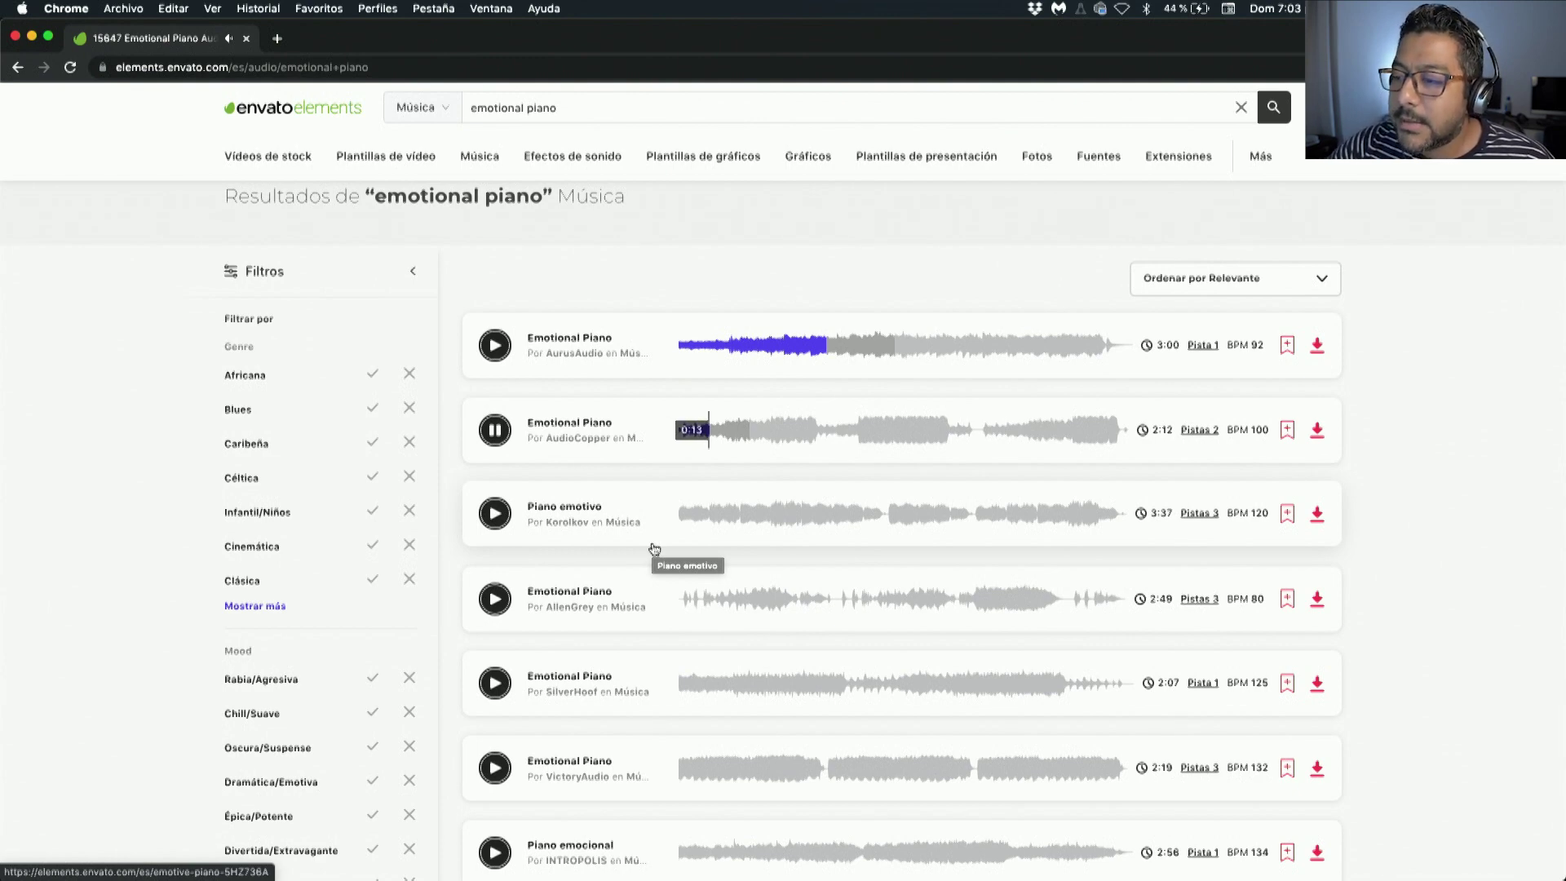
Play Secuencia 01 briefly in Premiere Pro against the music, then return to the browser results.
{"action": "key", "text": "super+Tab"}
{"action": "key", "text": "super+Tab"}
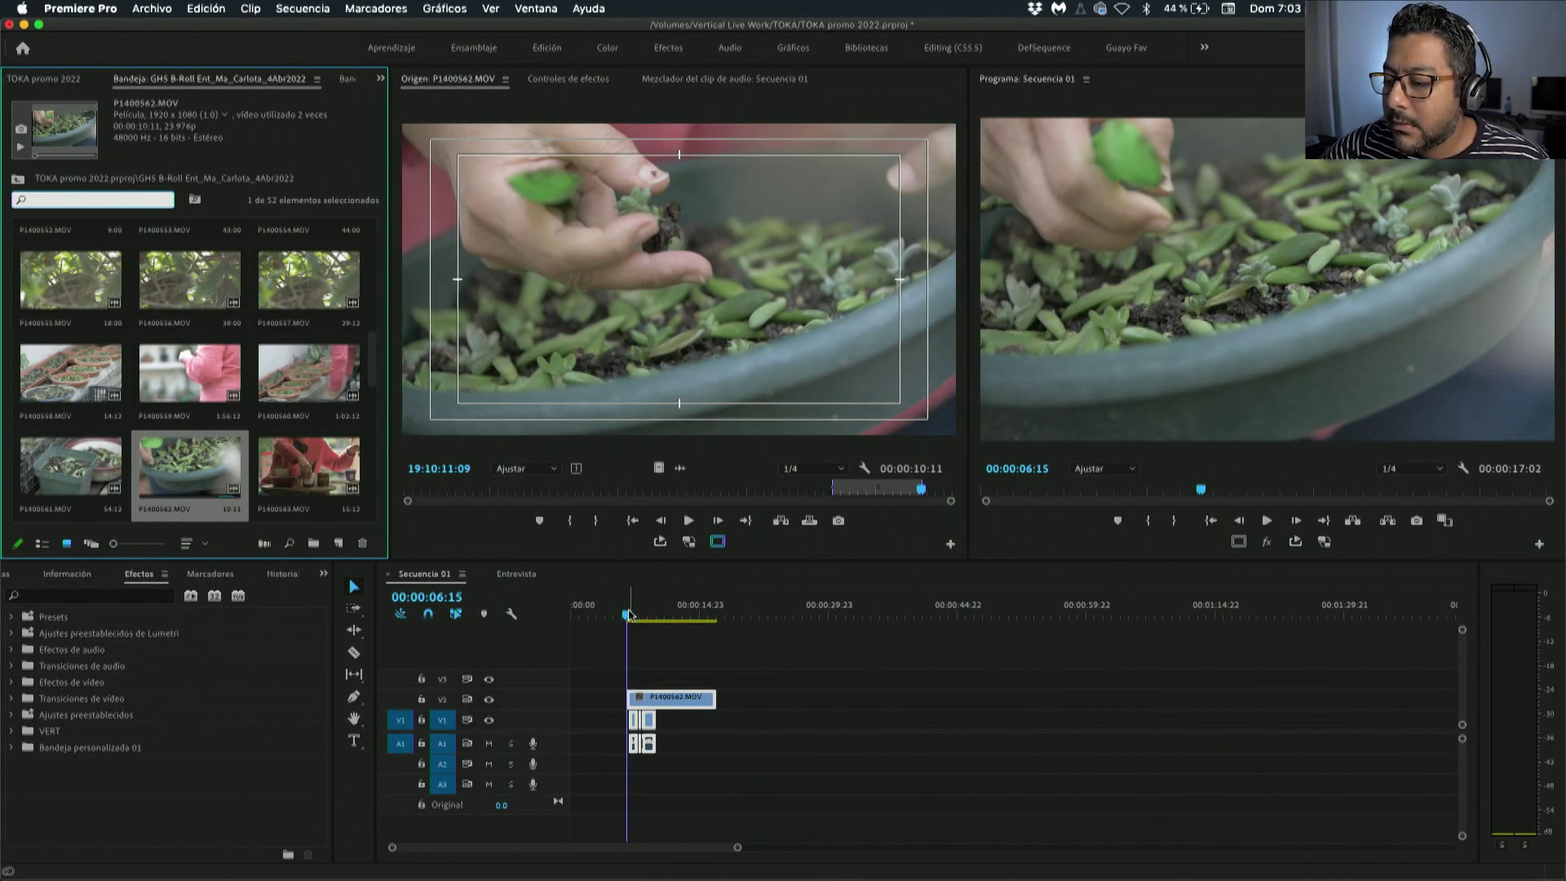
{"action": "key", "text": "shift+f"}
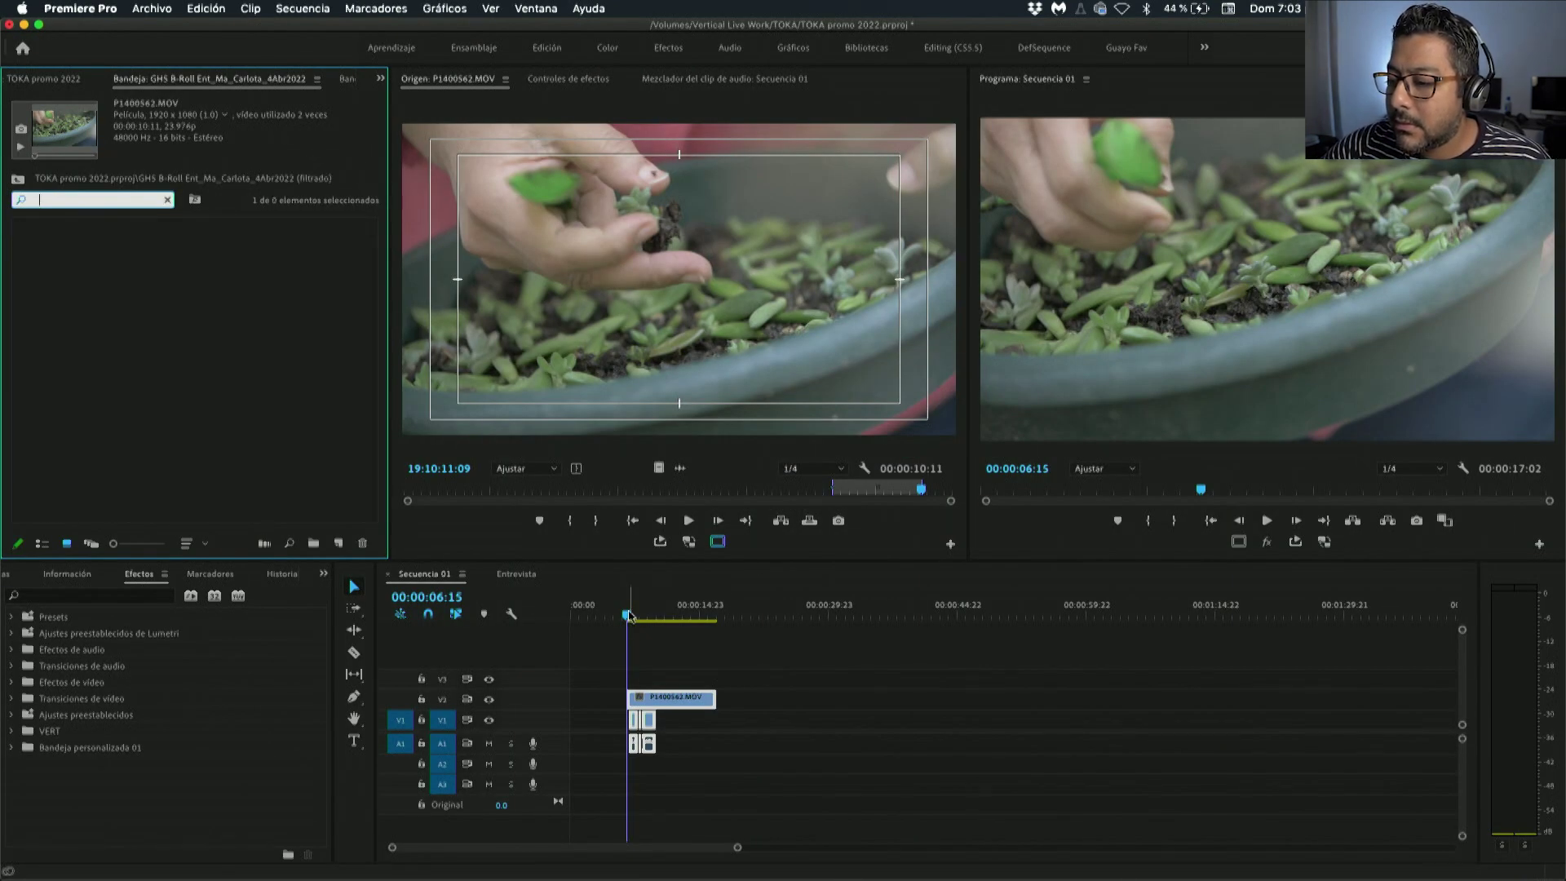
{"action": "left_click", "coordinate": [629, 616]}
{"action": "key", "text": "space"}
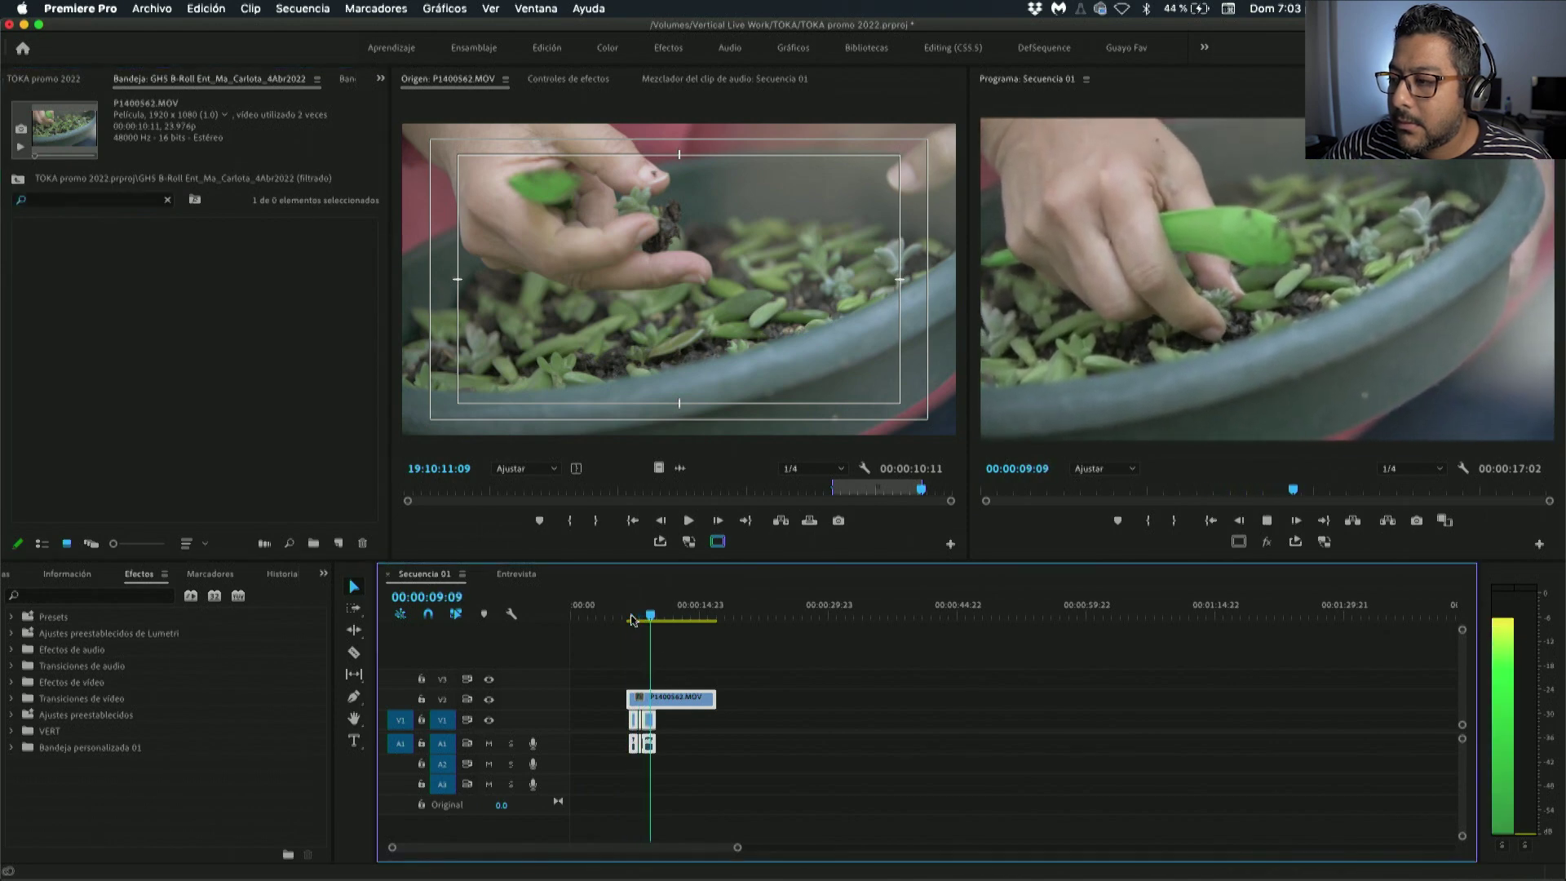
{"action": "key", "text": "space"}
{"action": "key", "text": "super+Tab"}
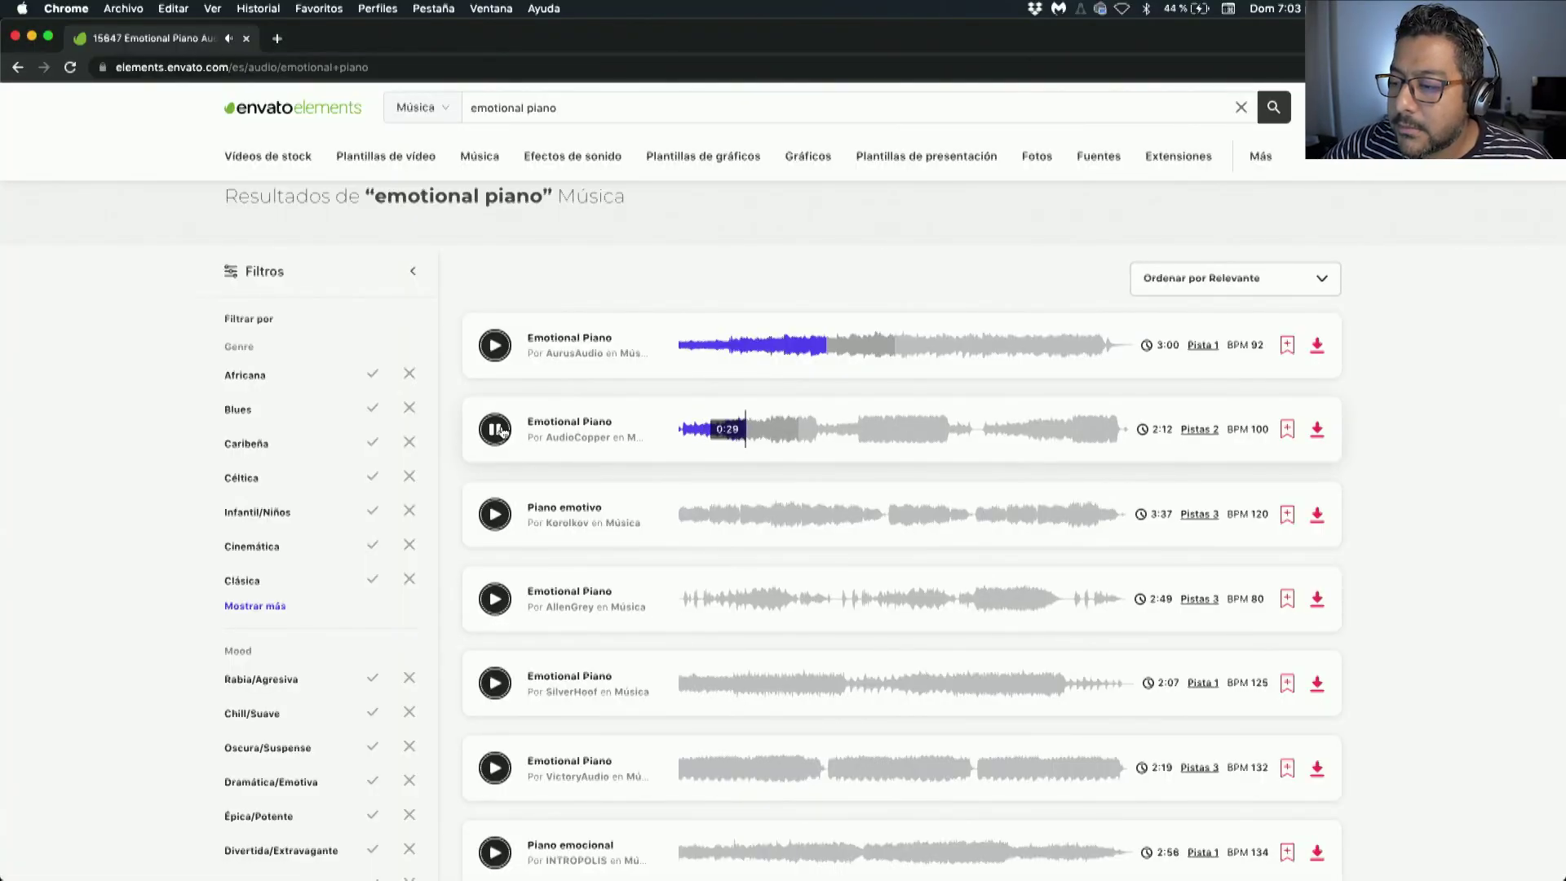
Keep auditioning the second Emotional Piano track, pausing and resuming it several times.
{"action": "left_click", "coordinate": [498, 430]}
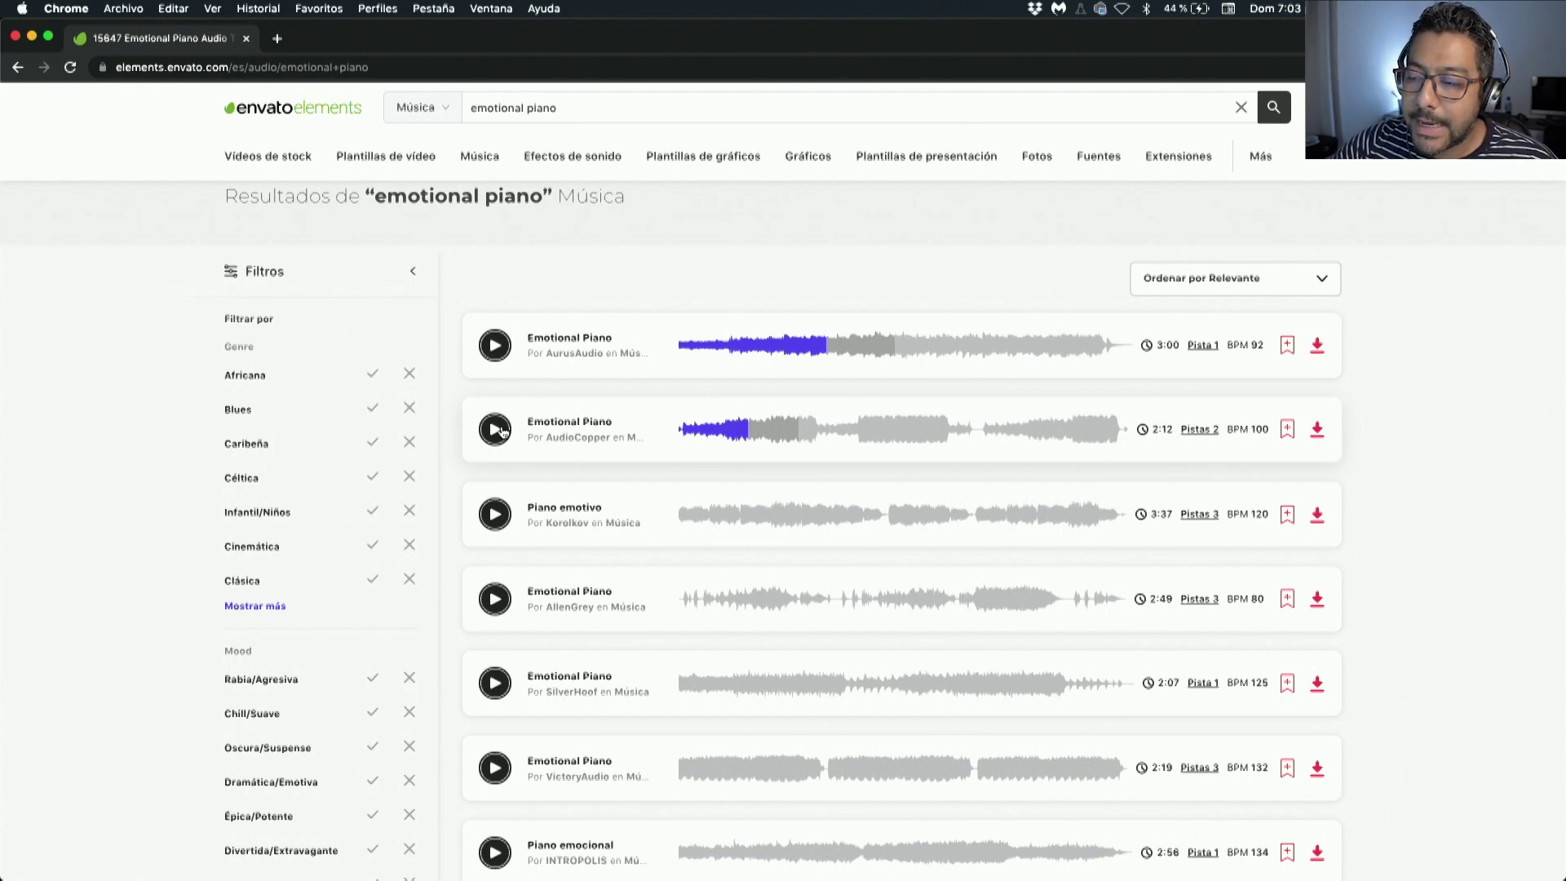
{"action": "left_click", "coordinate": [502, 431]}
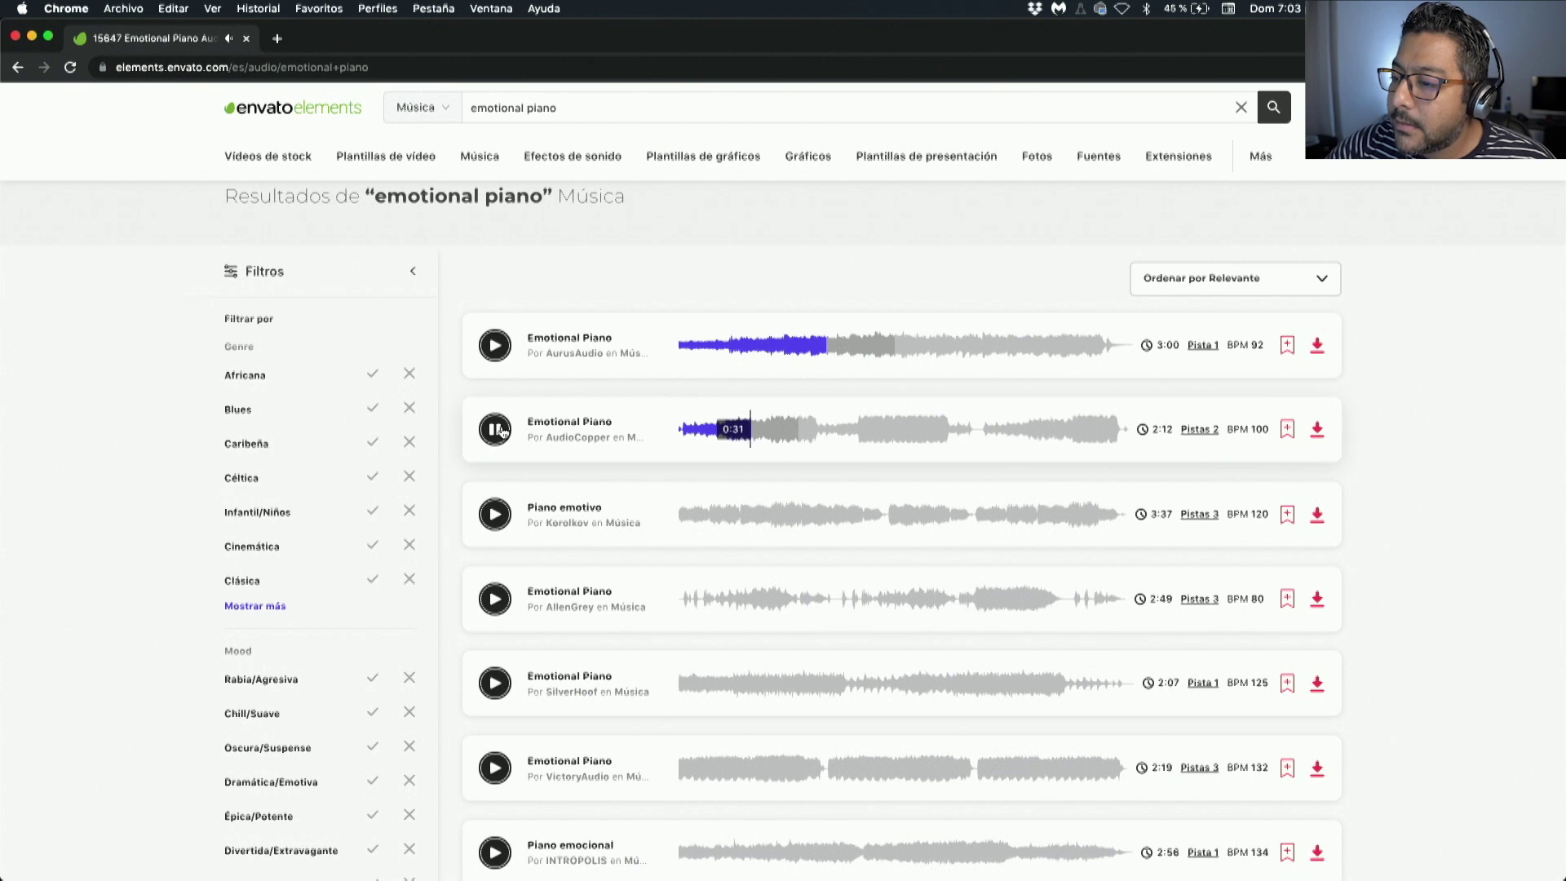
{"action": "left_click", "coordinate": [502, 431]}
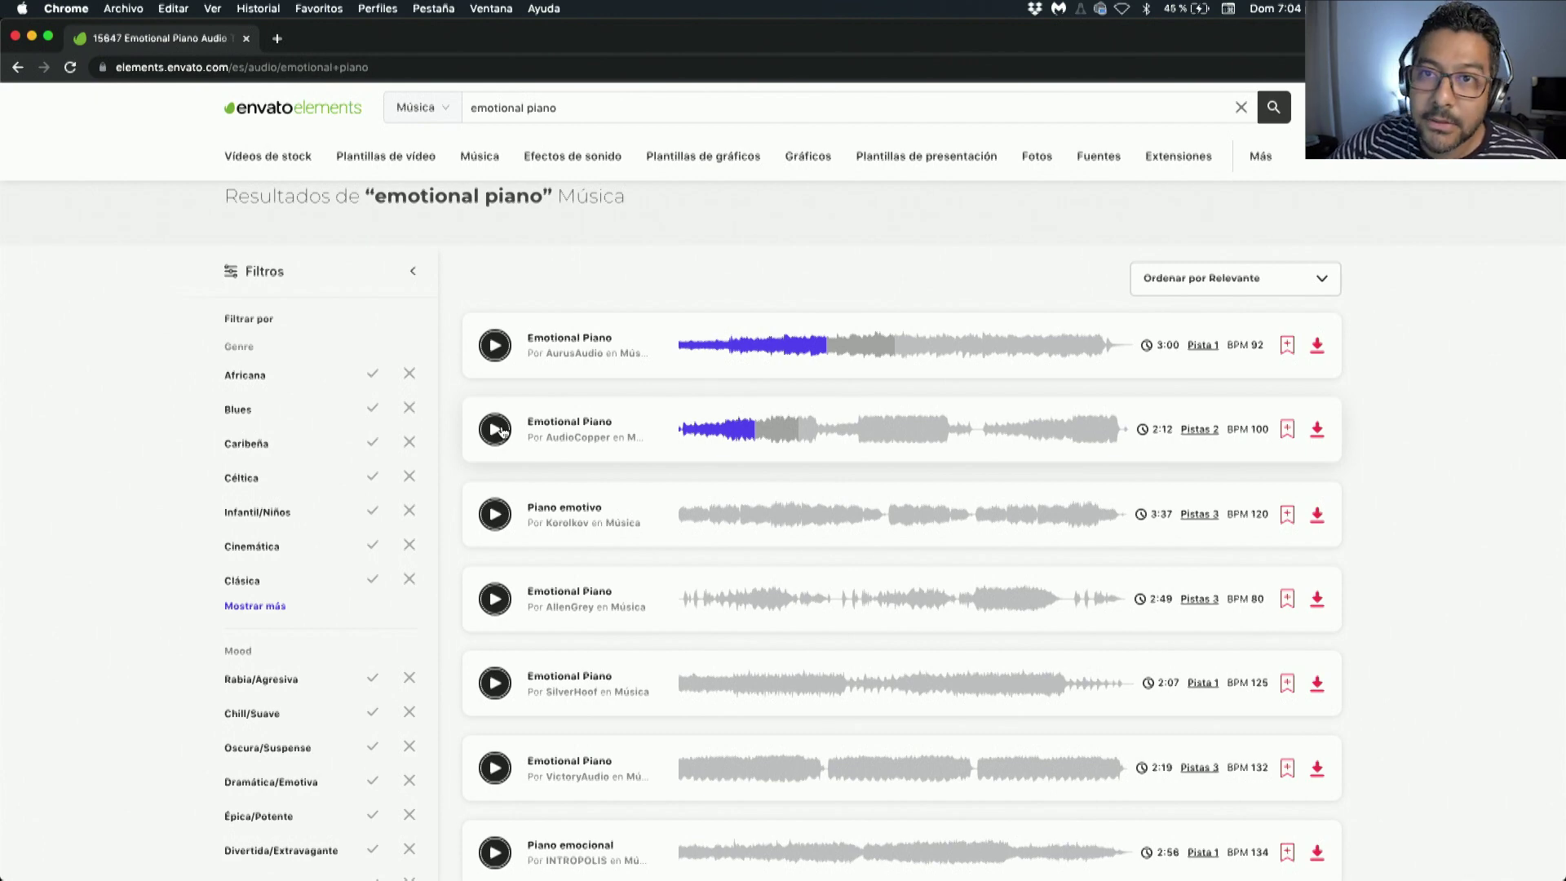
{"action": "left_click", "coordinate": [495, 430]}
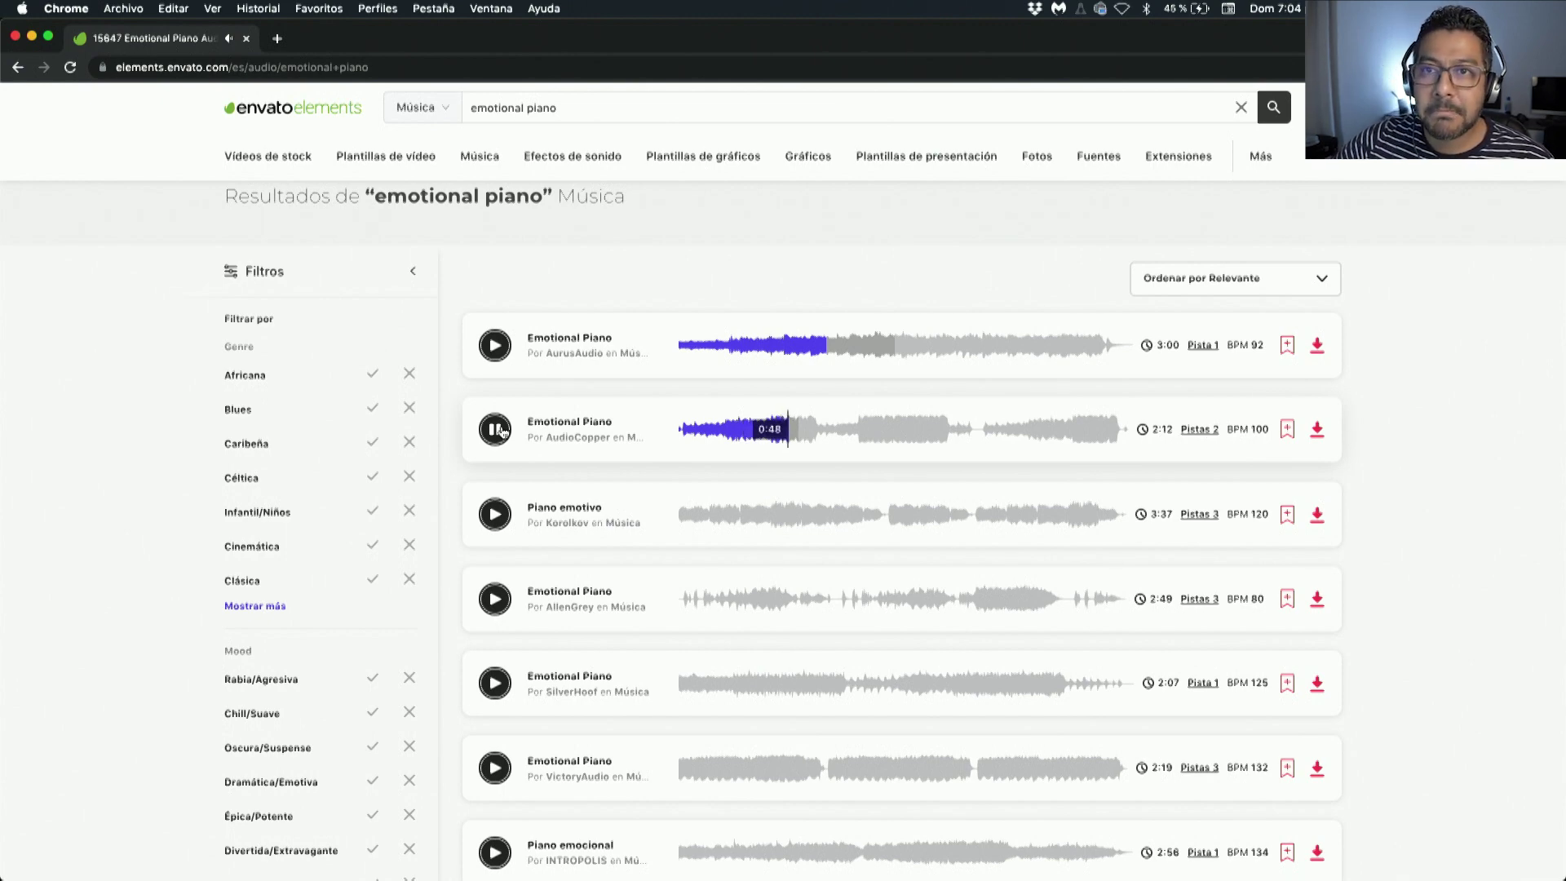
{"action": "left_click", "coordinate": [498, 429]}
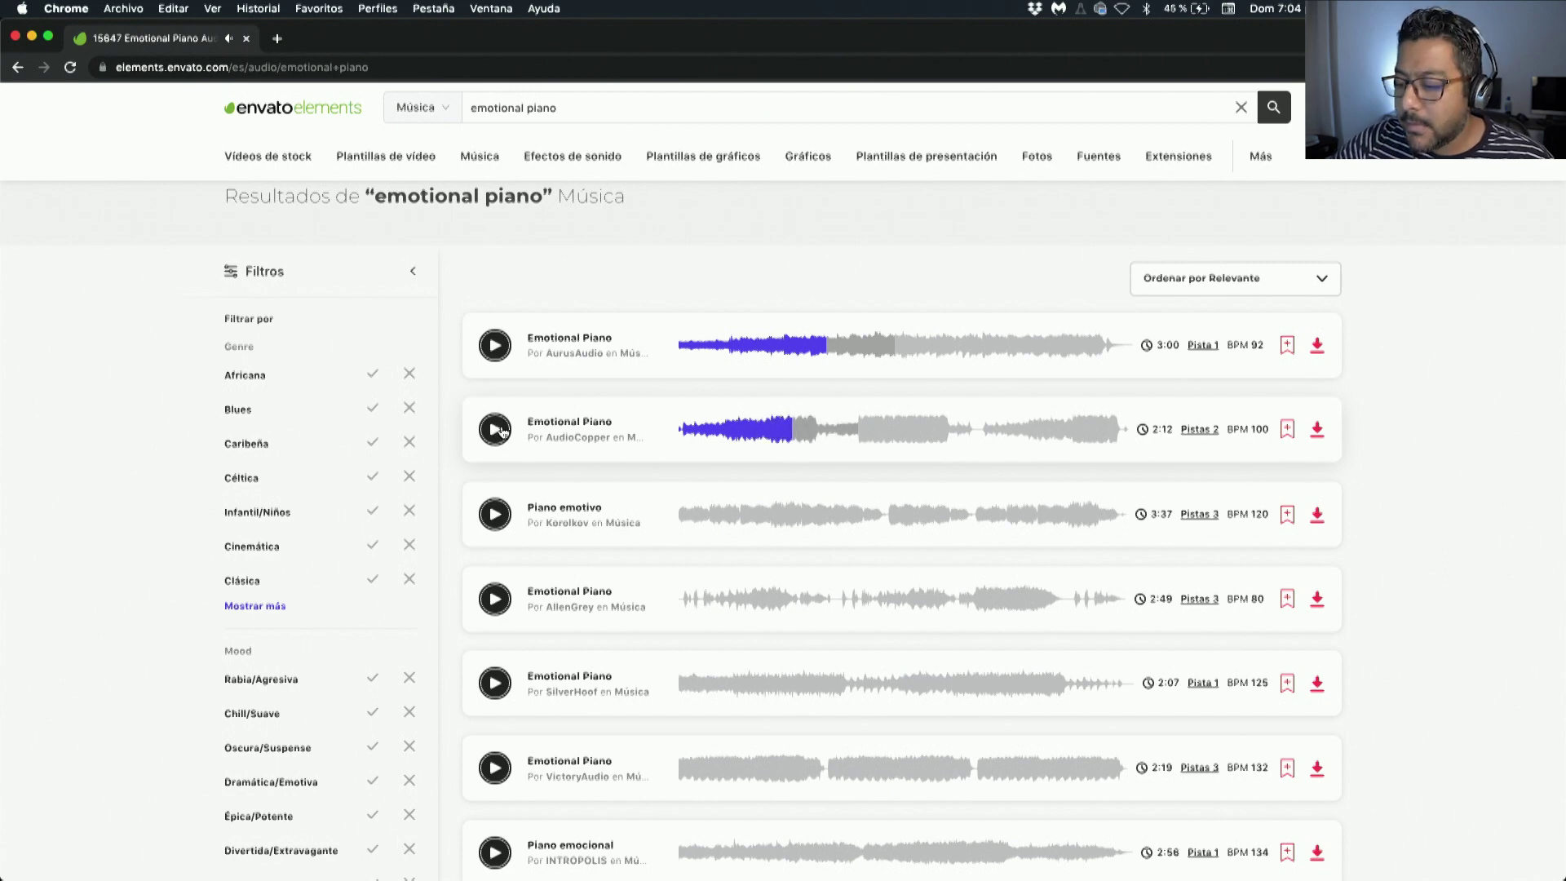
{"action": "left_click", "coordinate": [499, 430]}
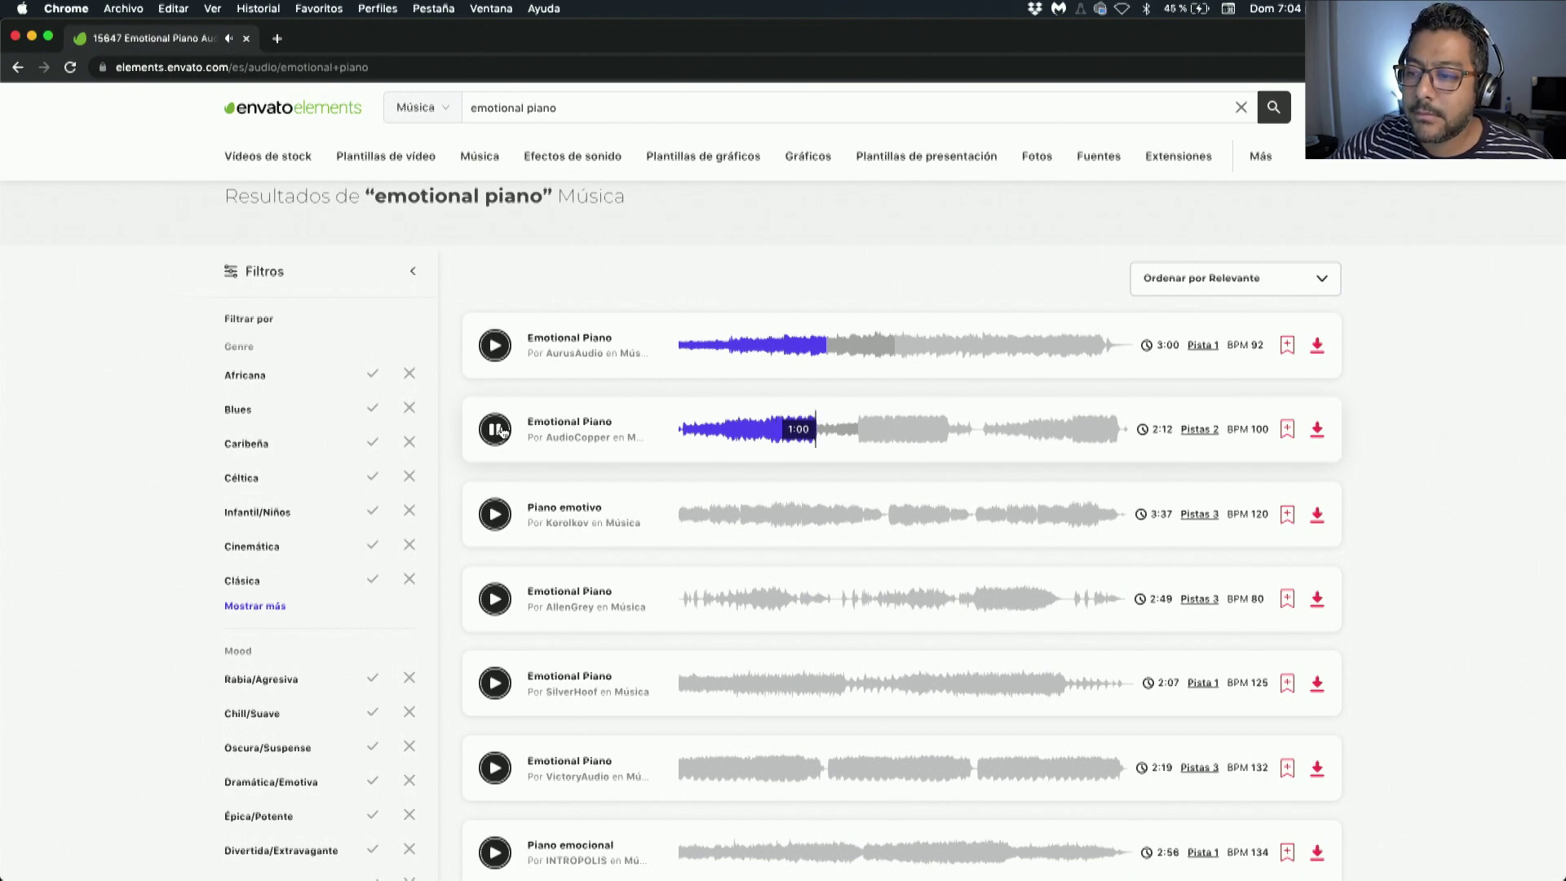
{"action": "left_click", "coordinate": [501, 431]}
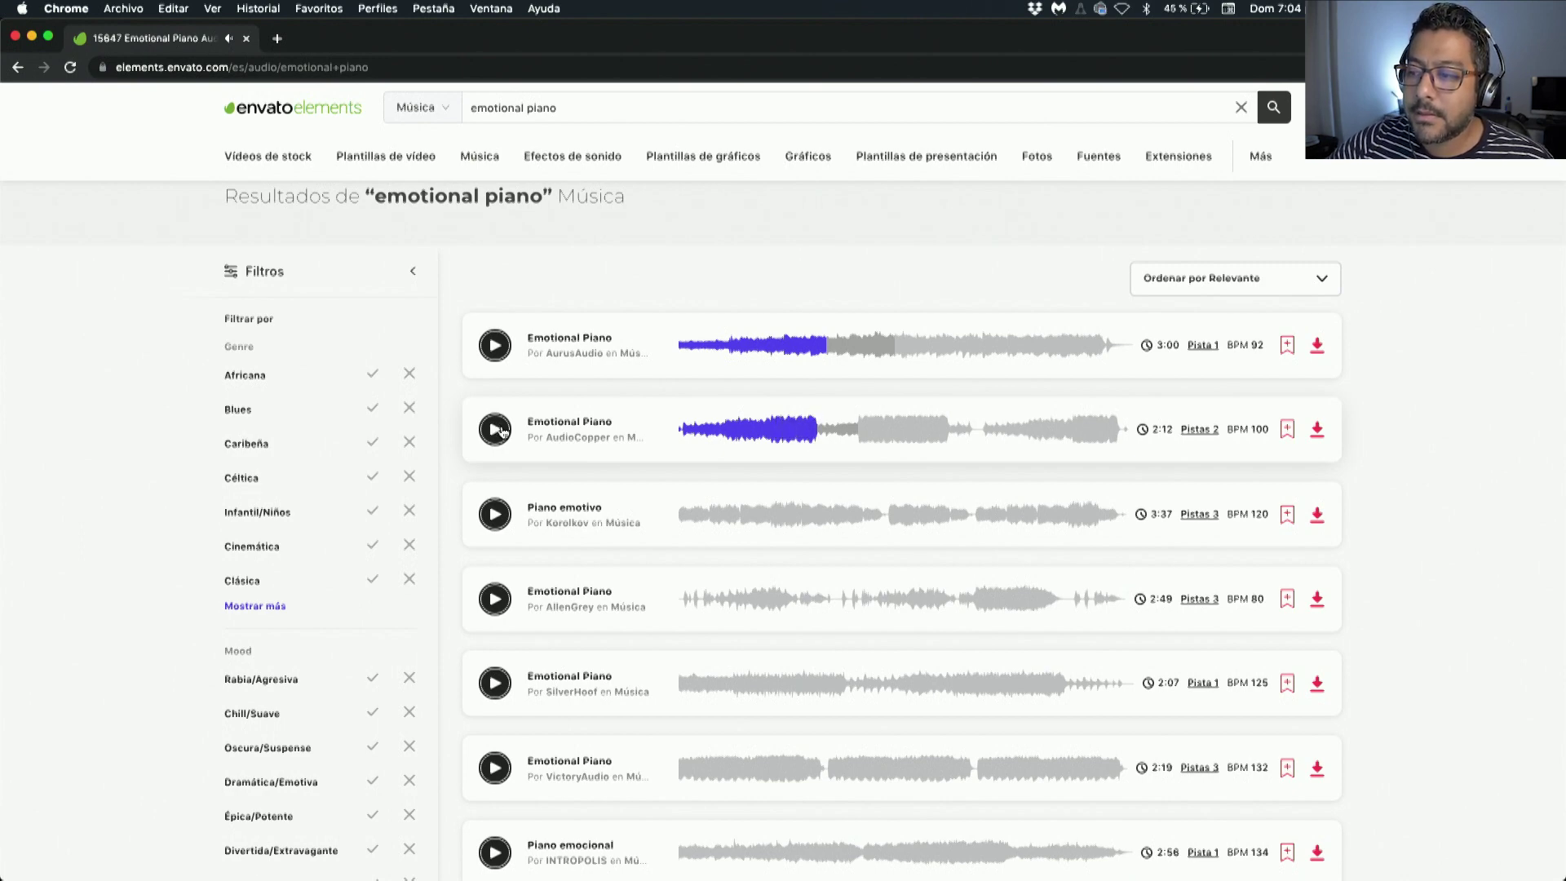
Skip the second track ahead to about 1:24, listen on, pause, and scroll through the results.
{"action": "left_click", "coordinate": [867, 441]}
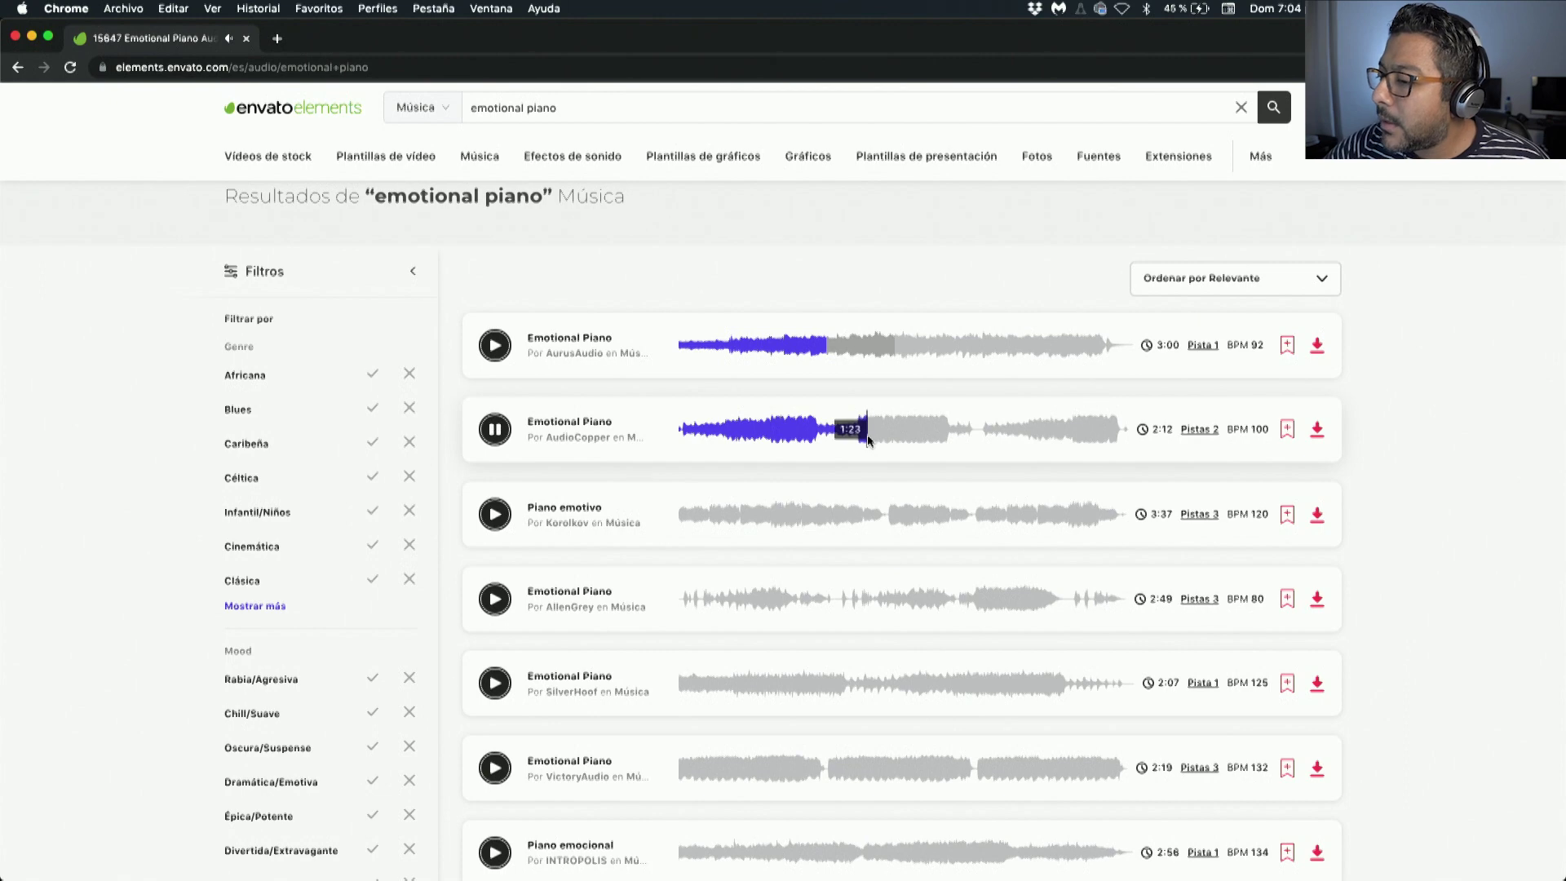
{"action": "left_click", "coordinate": [495, 432]}
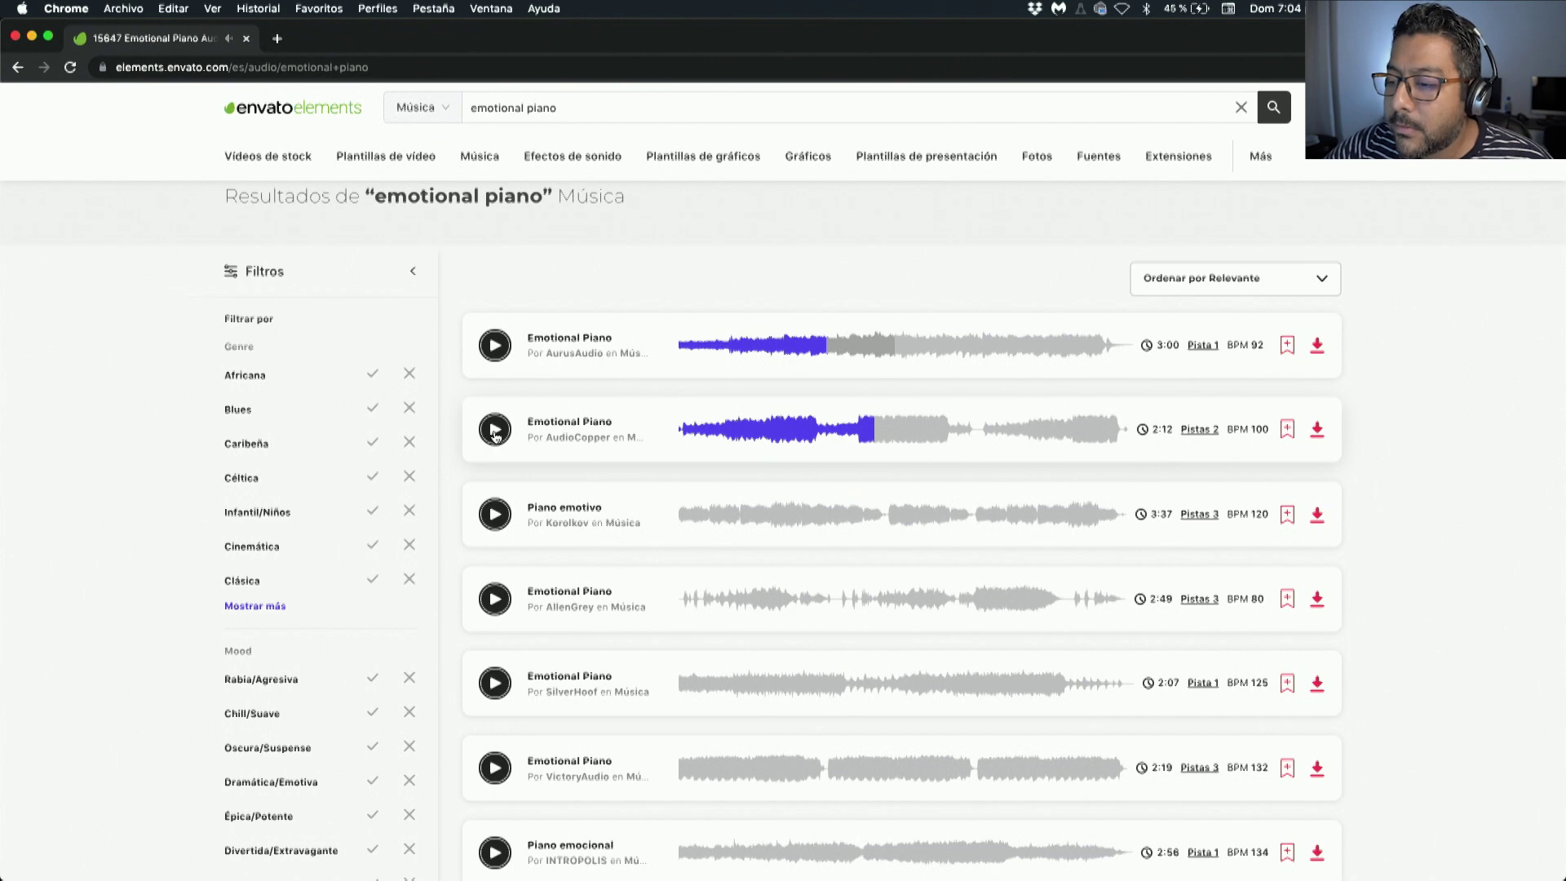
{"action": "left_click", "coordinate": [494, 434]}
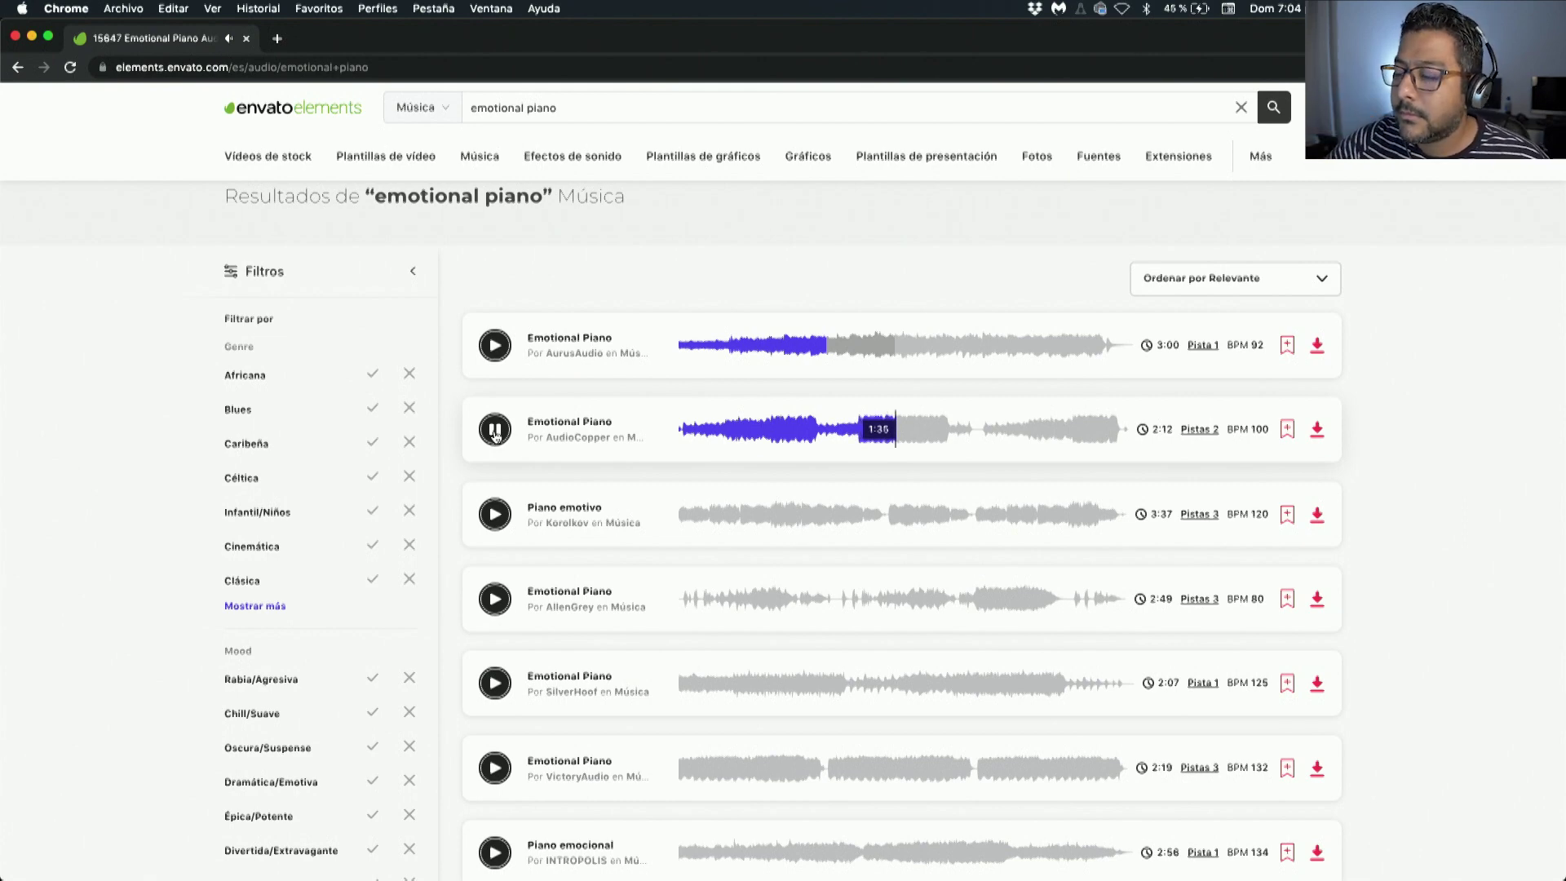
{"action": "left_click", "coordinate": [496, 435]}
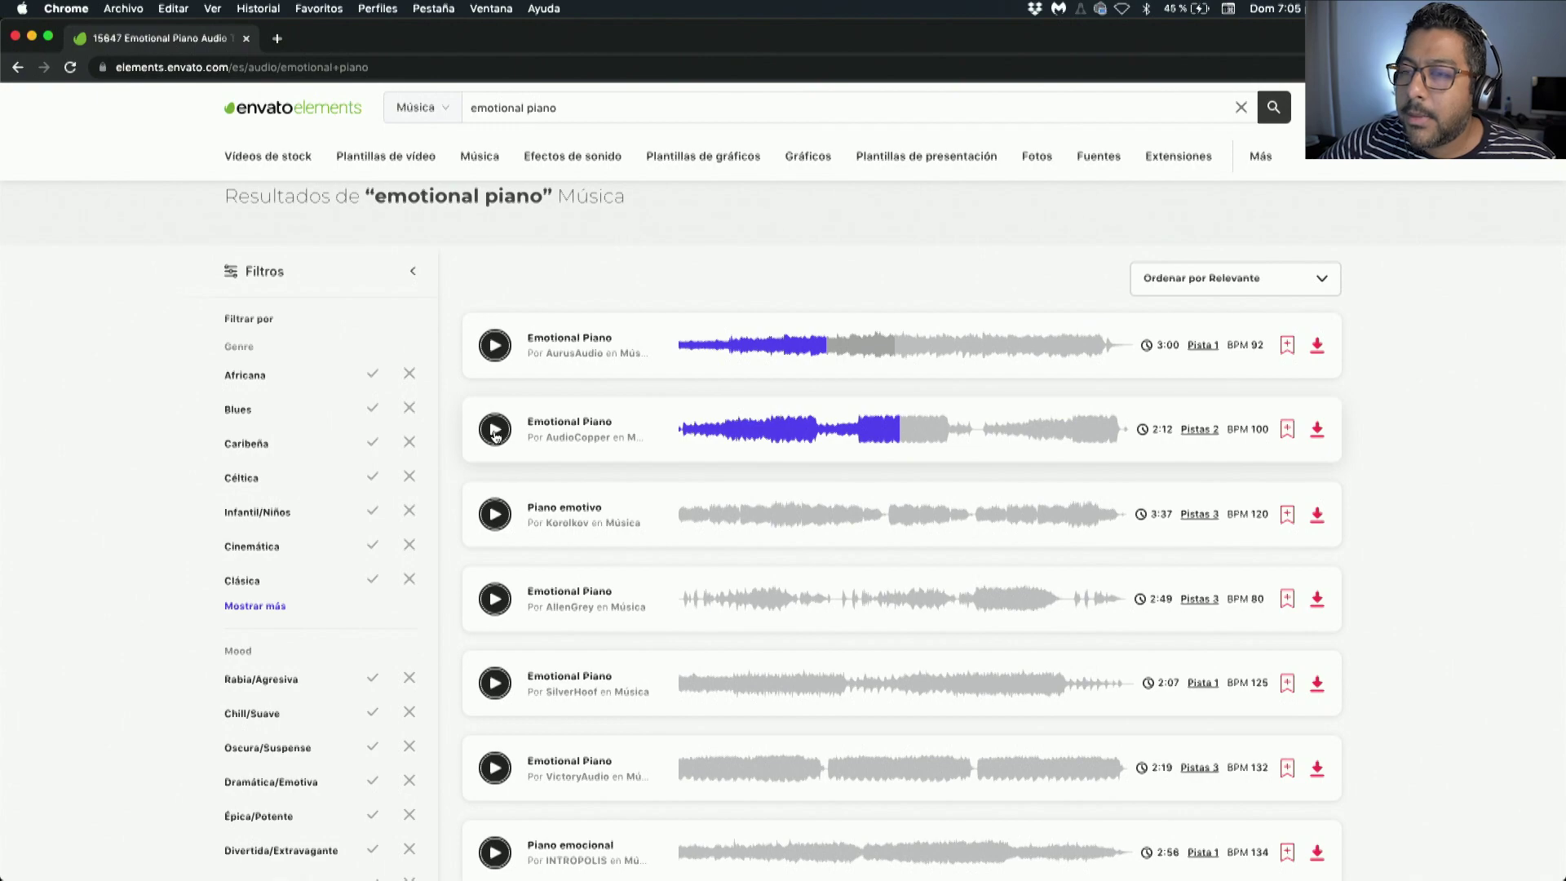
{"action": "scroll", "coordinate": [603, 504], "scroll_direction": "down", "scroll_amount": 10}
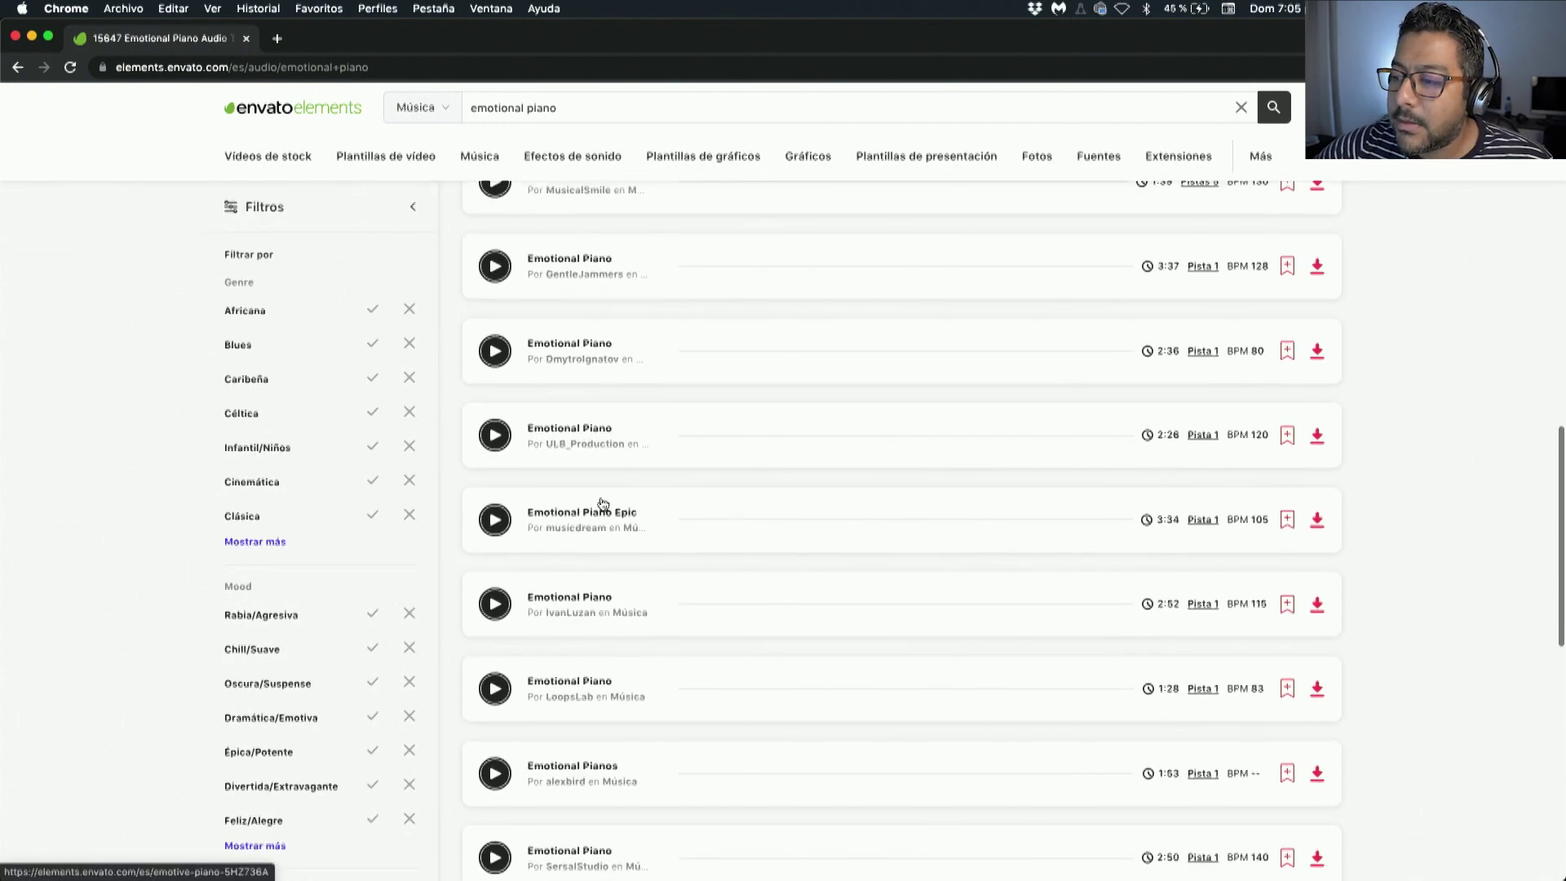
{"action": "scroll", "coordinate": [602, 504], "scroll_direction": "up", "scroll_amount": 5}
{"action": "scroll", "coordinate": [603, 504], "scroll_direction": "down", "scroll_amount": 15}
{"action": "scroll", "coordinate": [602, 504], "scroll_direction": "up", "scroll_amount": 6}
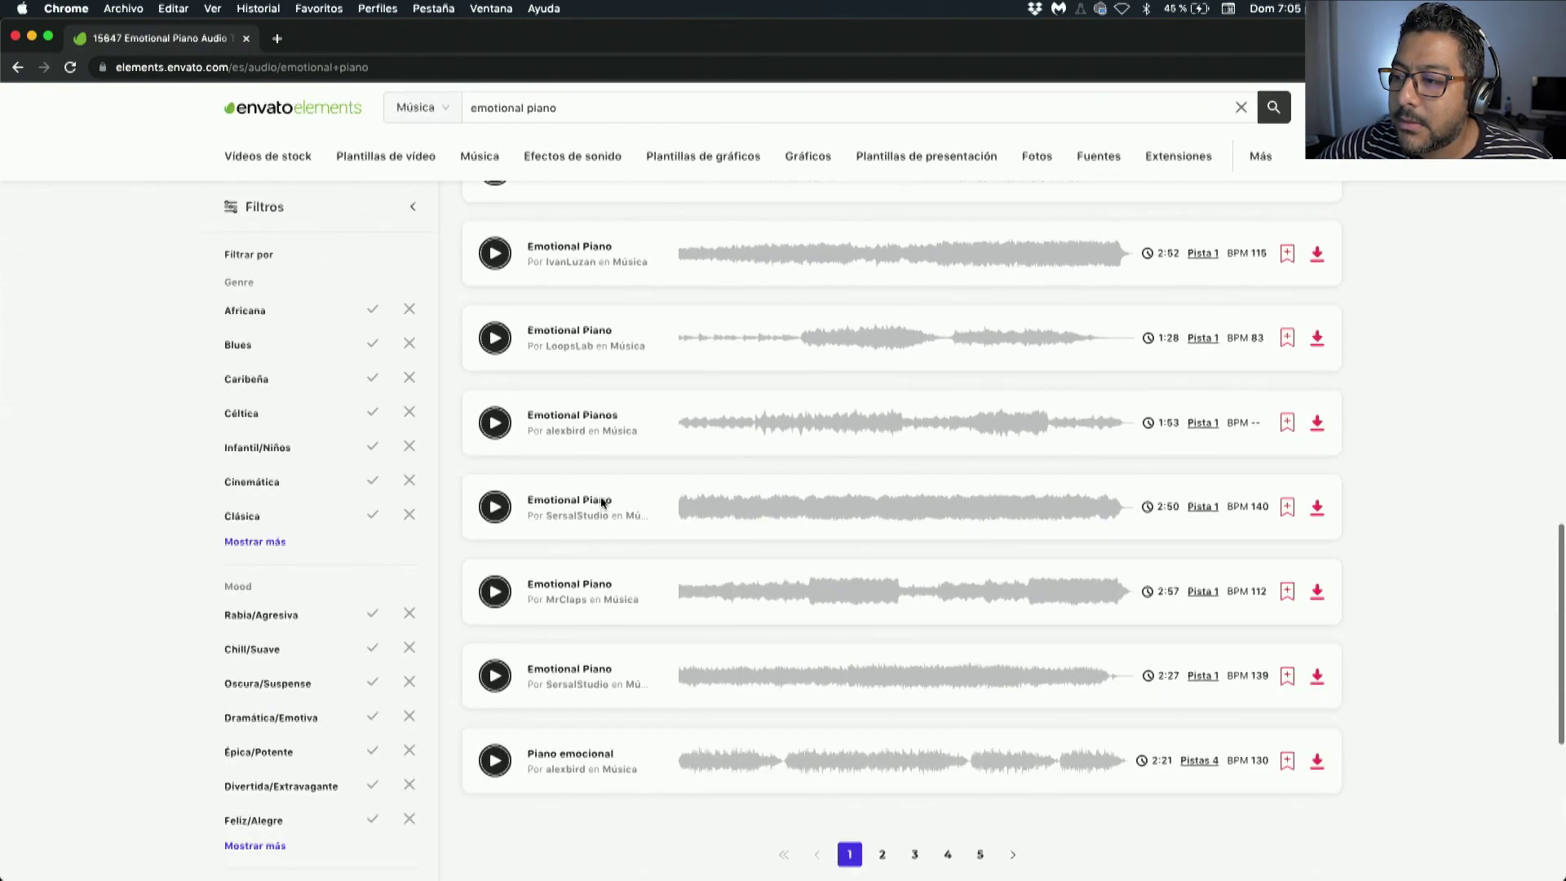
{"action": "scroll", "coordinate": [603, 504], "scroll_direction": "up", "scroll_amount": 5}
{"action": "scroll", "coordinate": [600, 503], "scroll_direction": "up", "scroll_amount": 3}
{"action": "scroll", "coordinate": [601, 504], "scroll_direction": "up", "scroll_amount": 3}
{"action": "scroll", "coordinate": [601, 503], "scroll_direction": "up", "scroll_amount": 5}
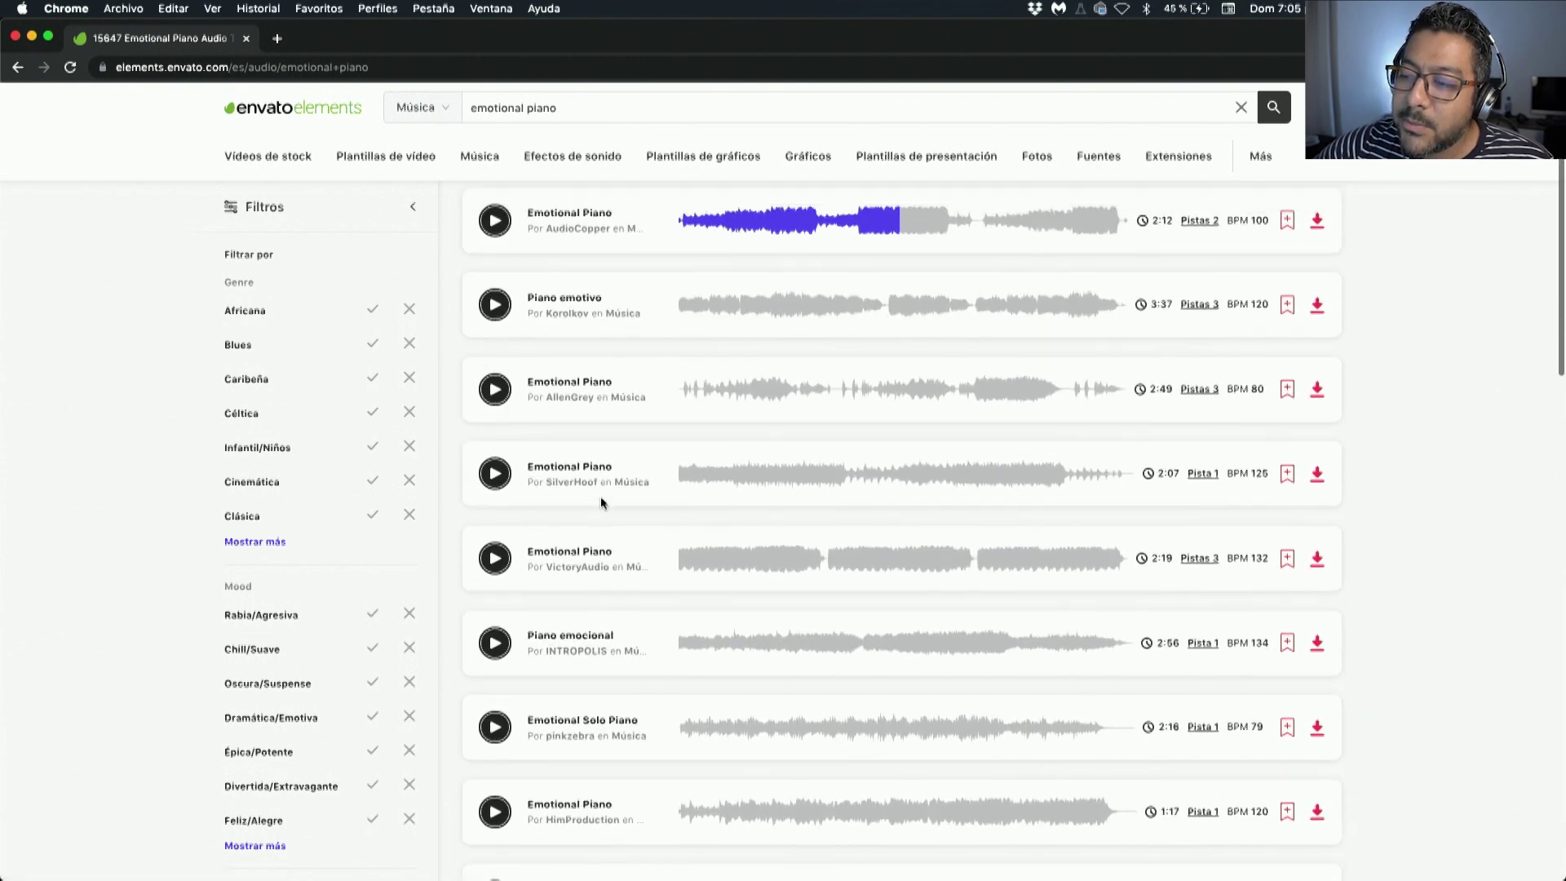
{"action": "scroll", "coordinate": [601, 504], "scroll_direction": "up", "scroll_amount": 5}
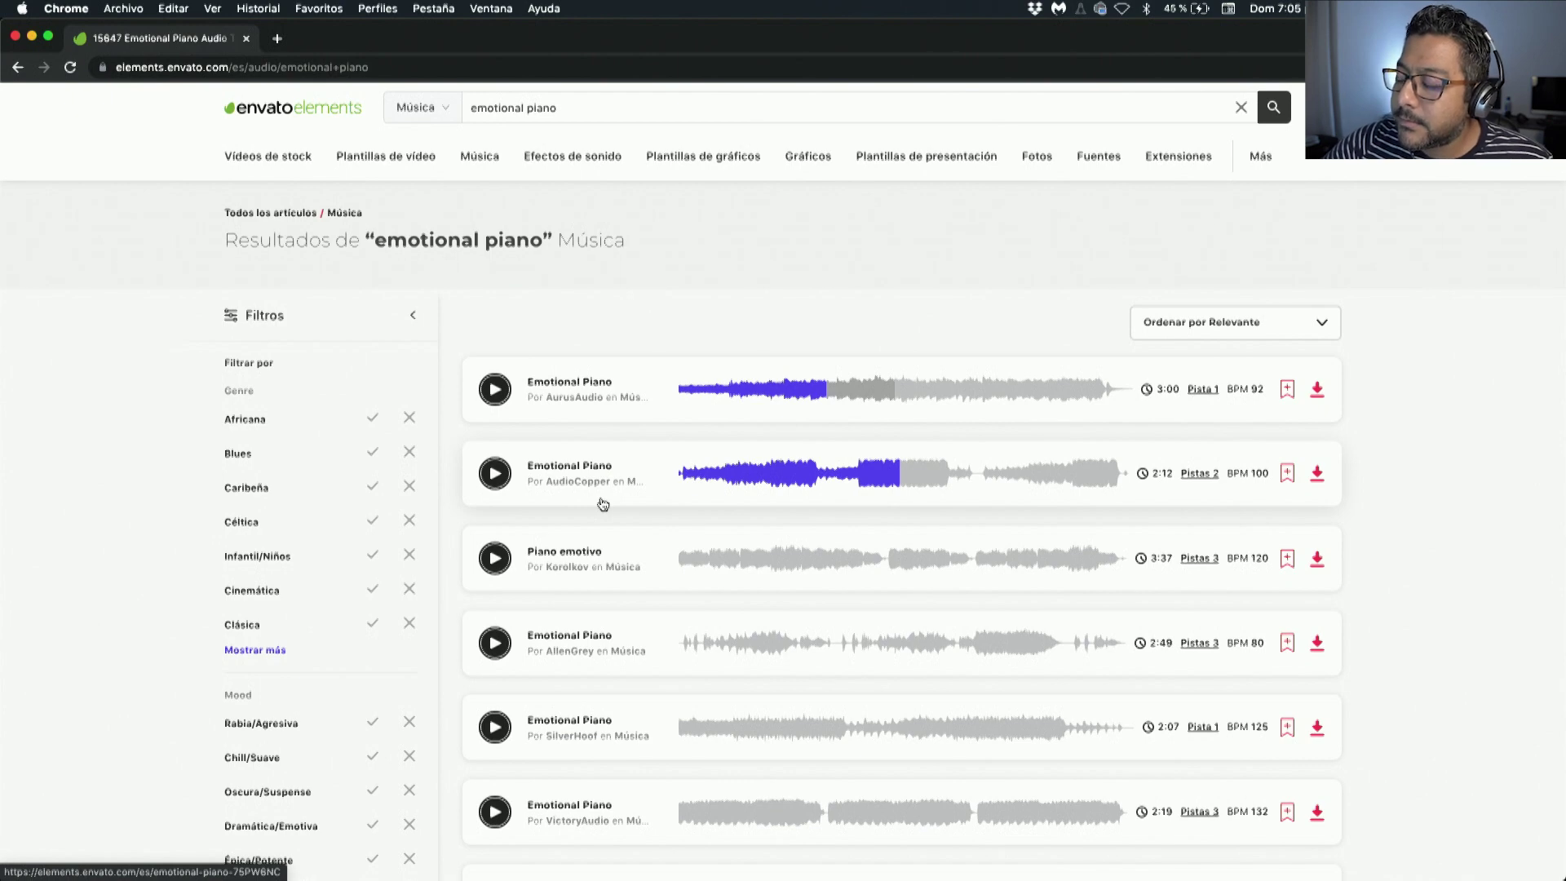
Resume the second Emotional Piano track and add it to the TOKA Video project for download.
{"action": "left_click", "coordinate": [495, 475]}
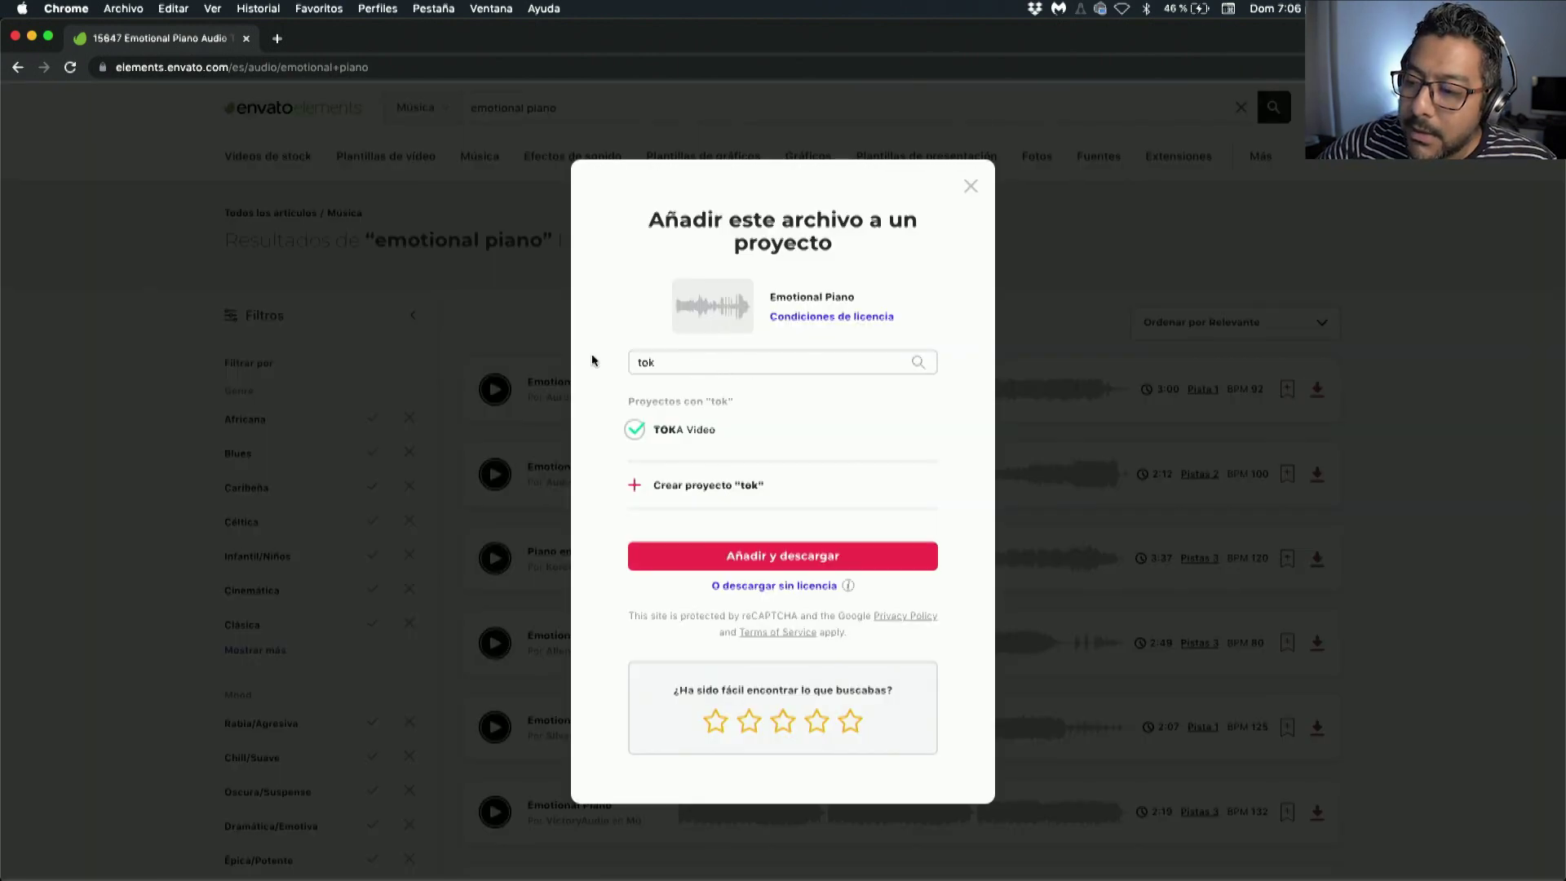
{"action": "left_click", "coordinate": [744, 558]}
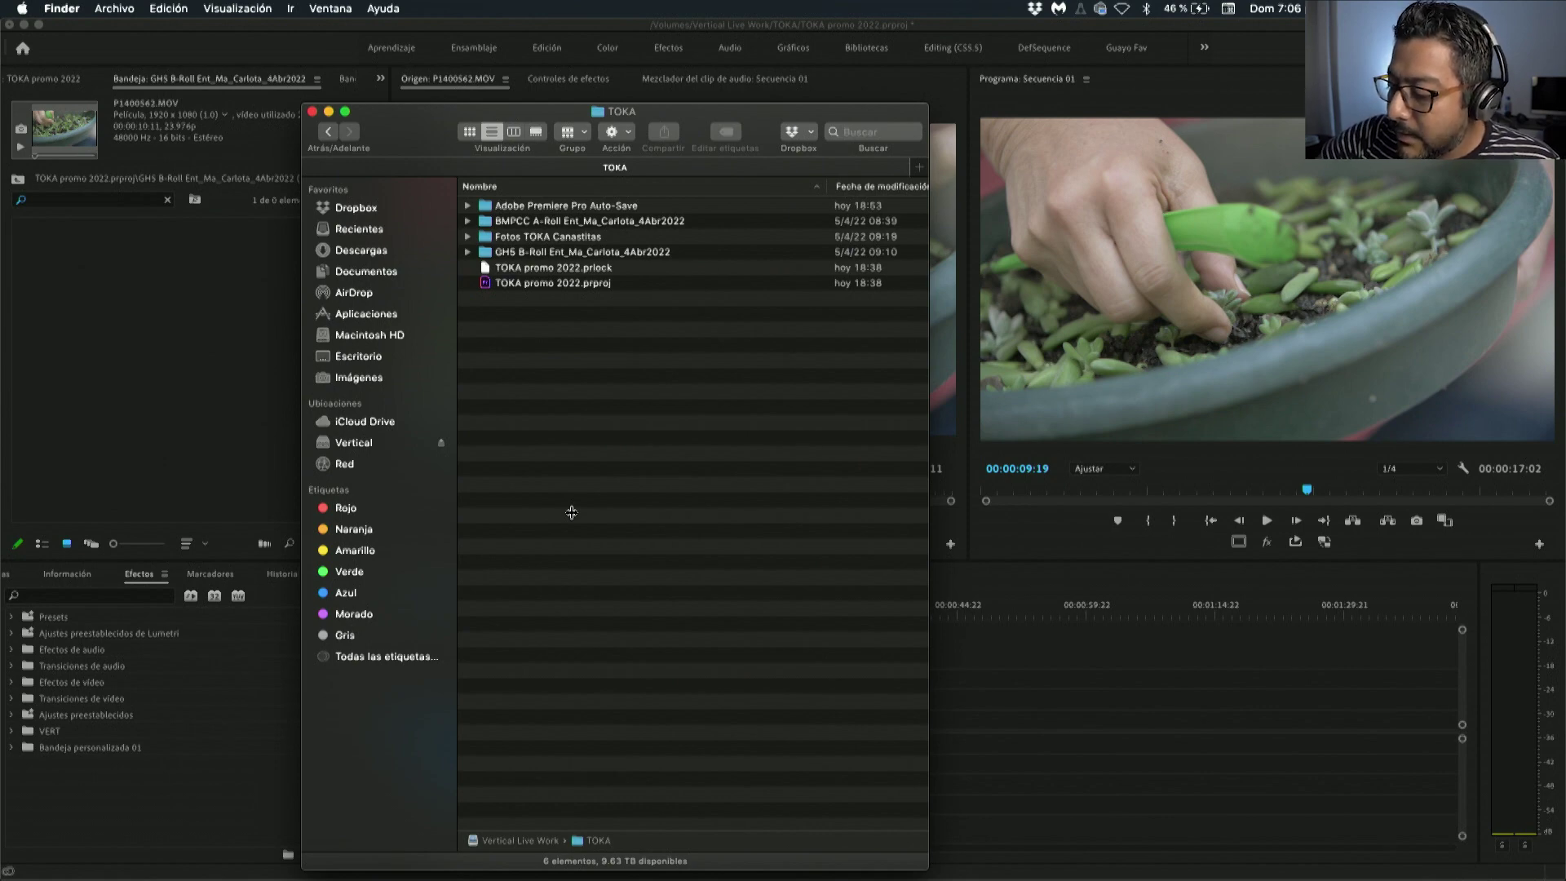
Make a 'Recursos TOKA' folder inside TOKA, unzip the emotional piano download there, and return to Premiere.
{"action": "key", "text": "super+shift+n"}
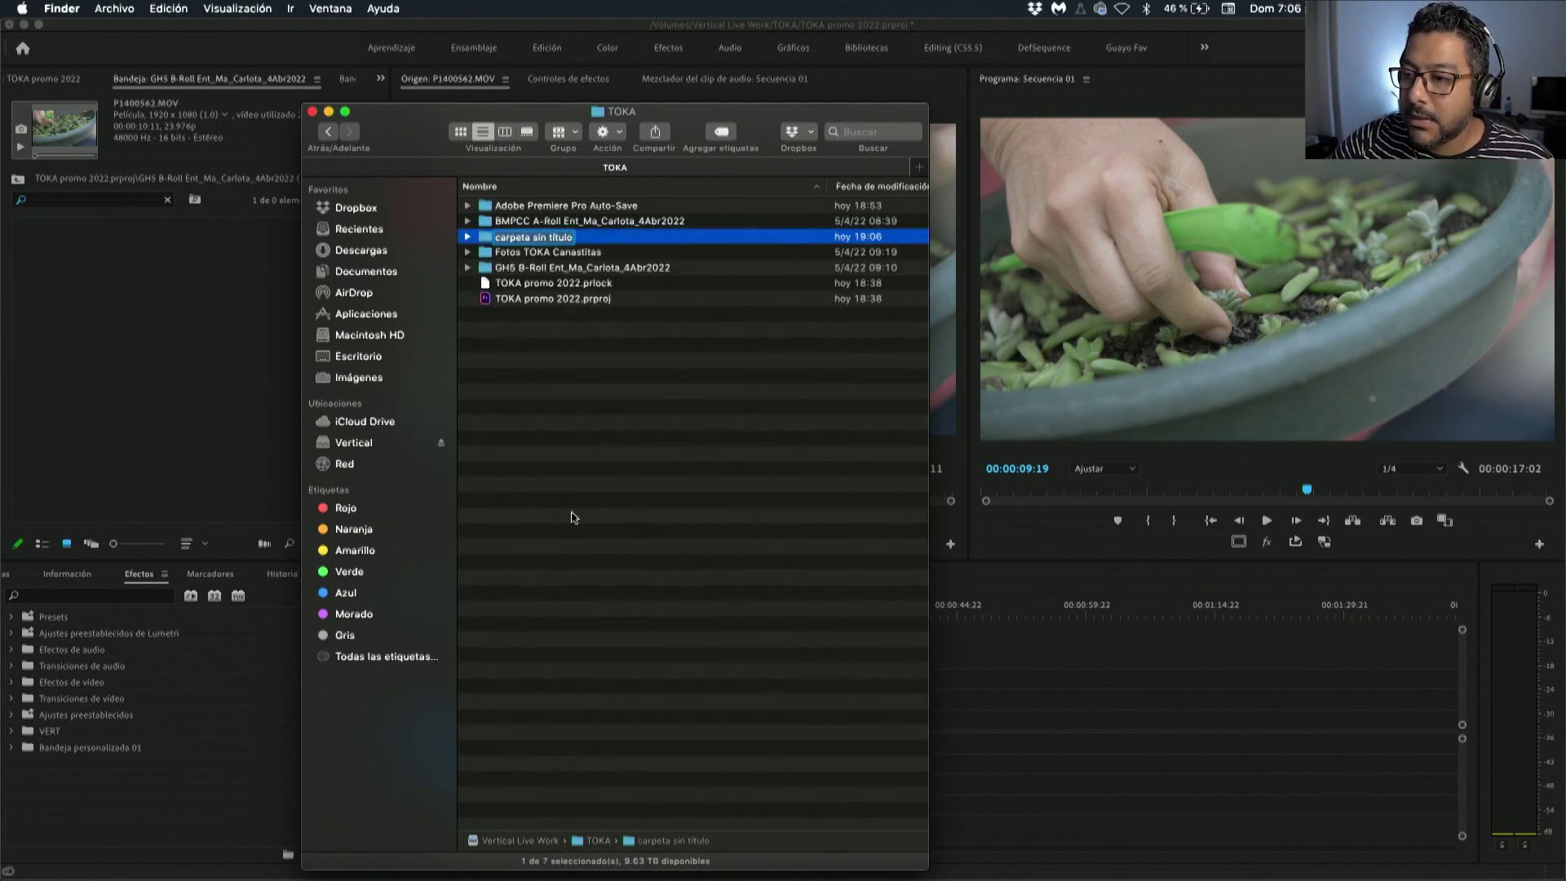
{"action": "key", "text": "BackSpace"}
{"action": "type", "text": "R"}
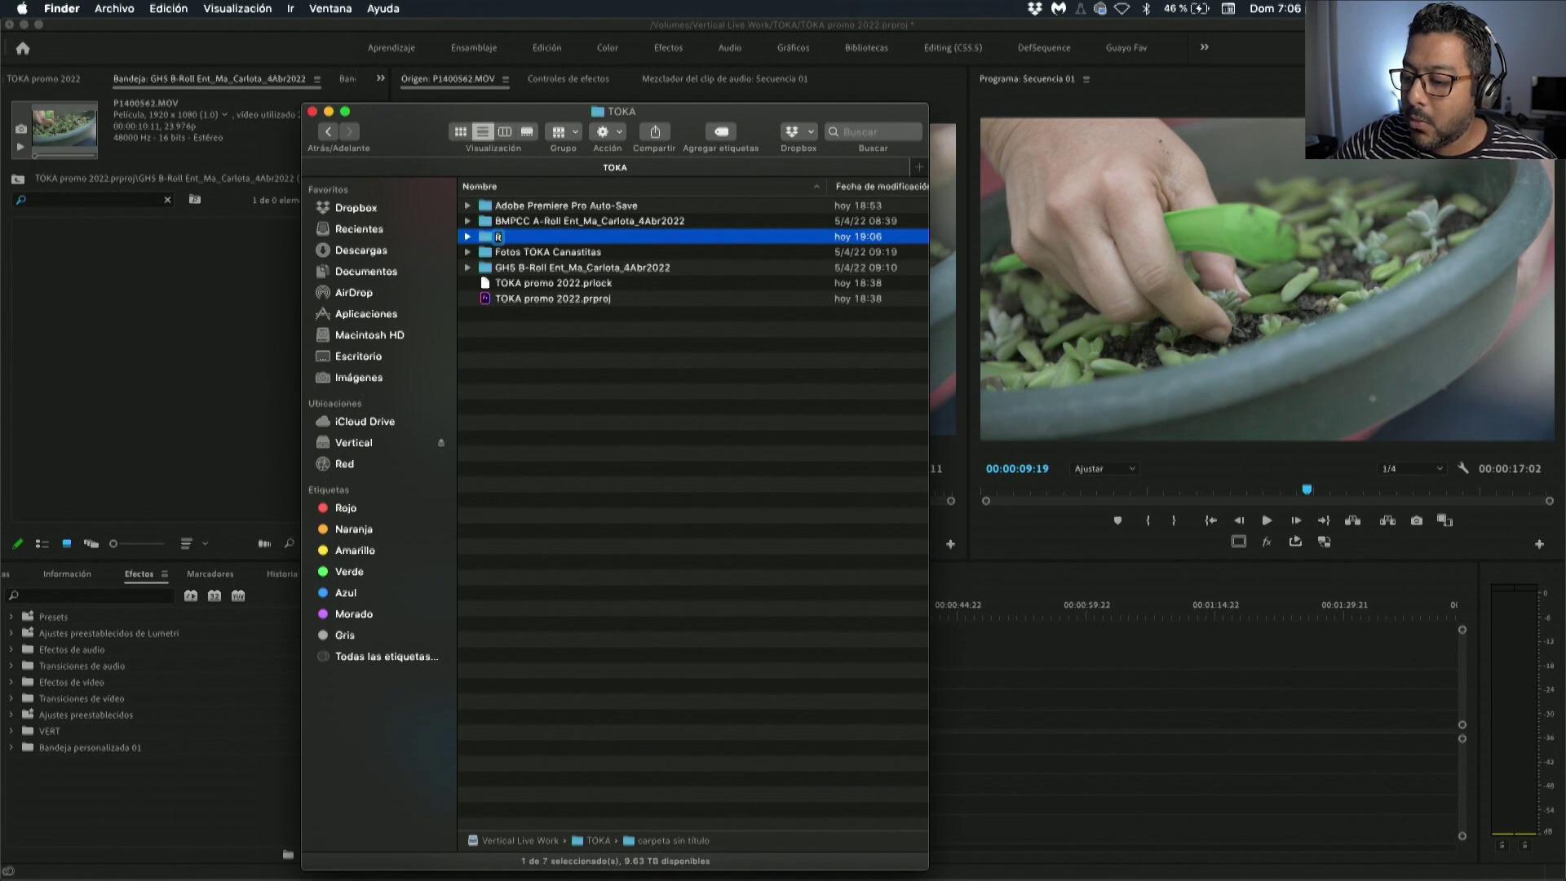
{"action": "type", "text": "ecurs"}
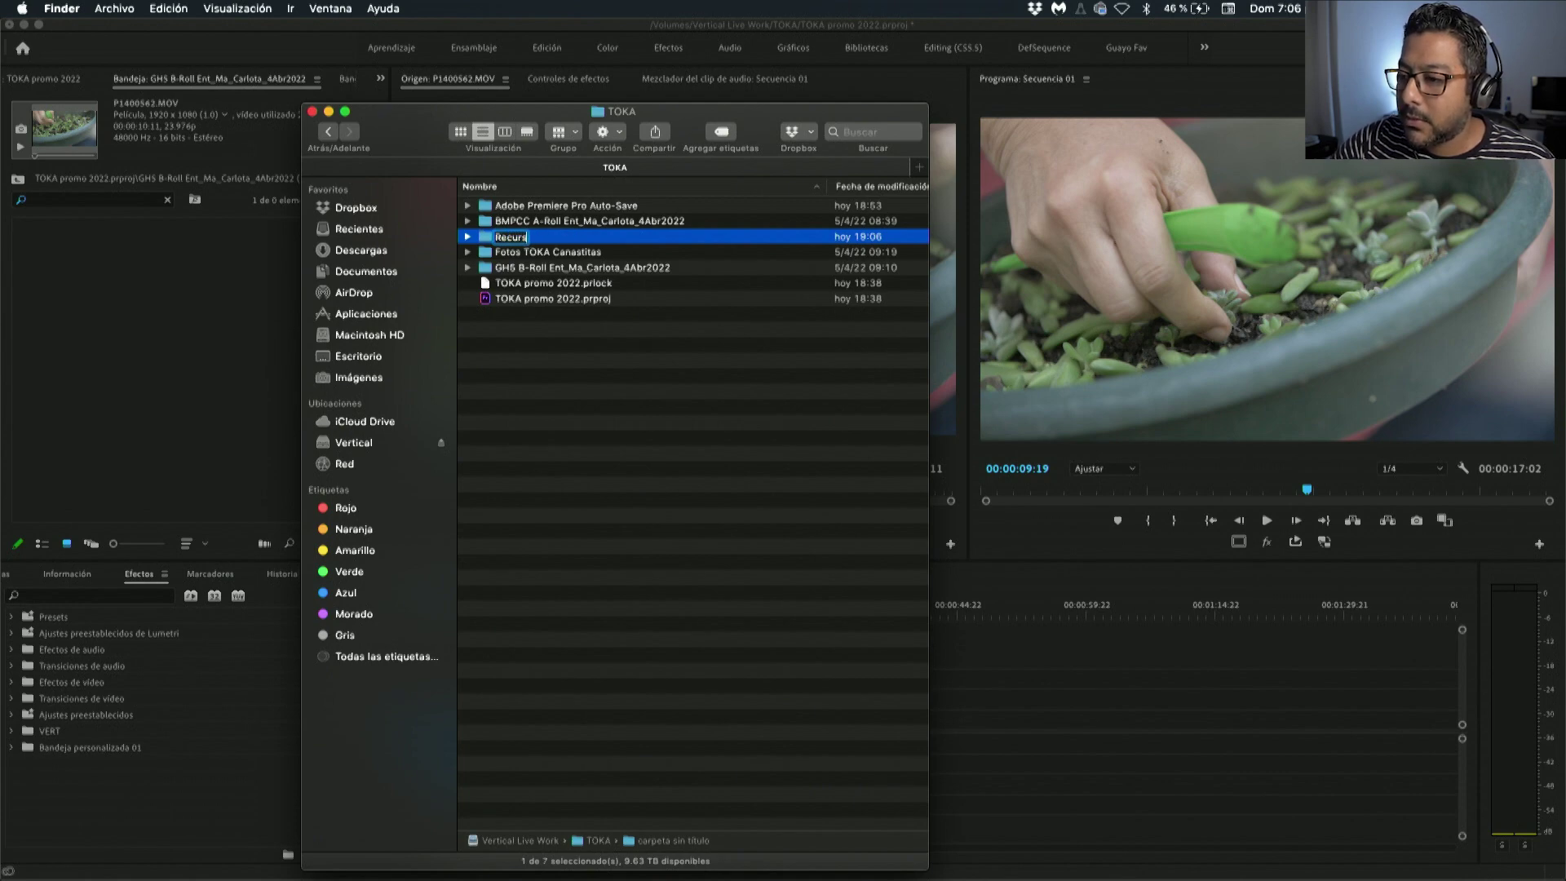
{"action": "type", "text": "os"}
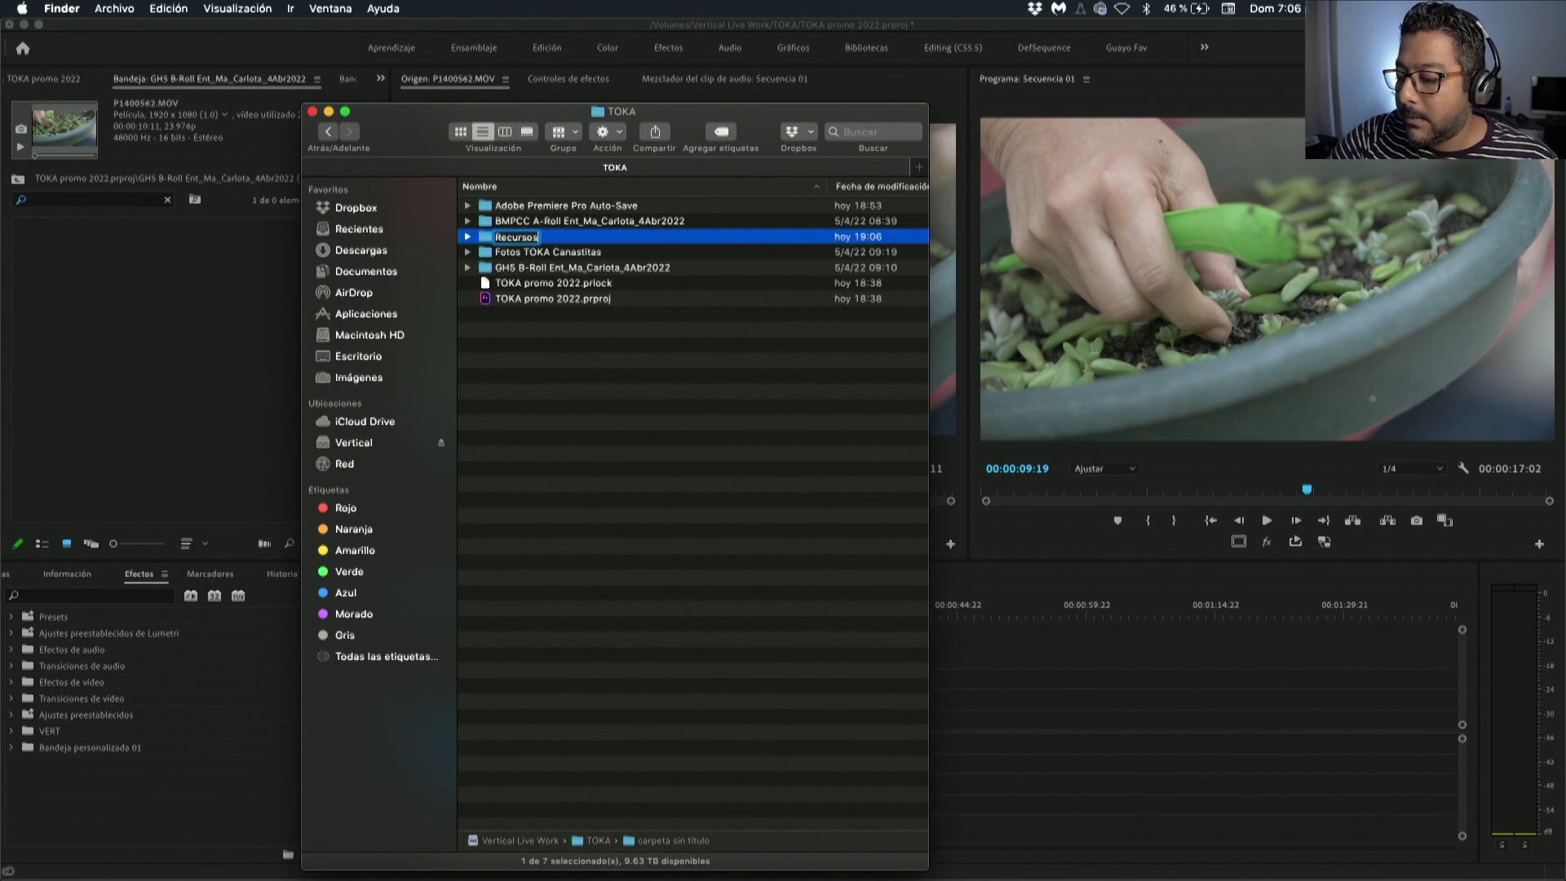
{"action": "type", "text": " 1"}
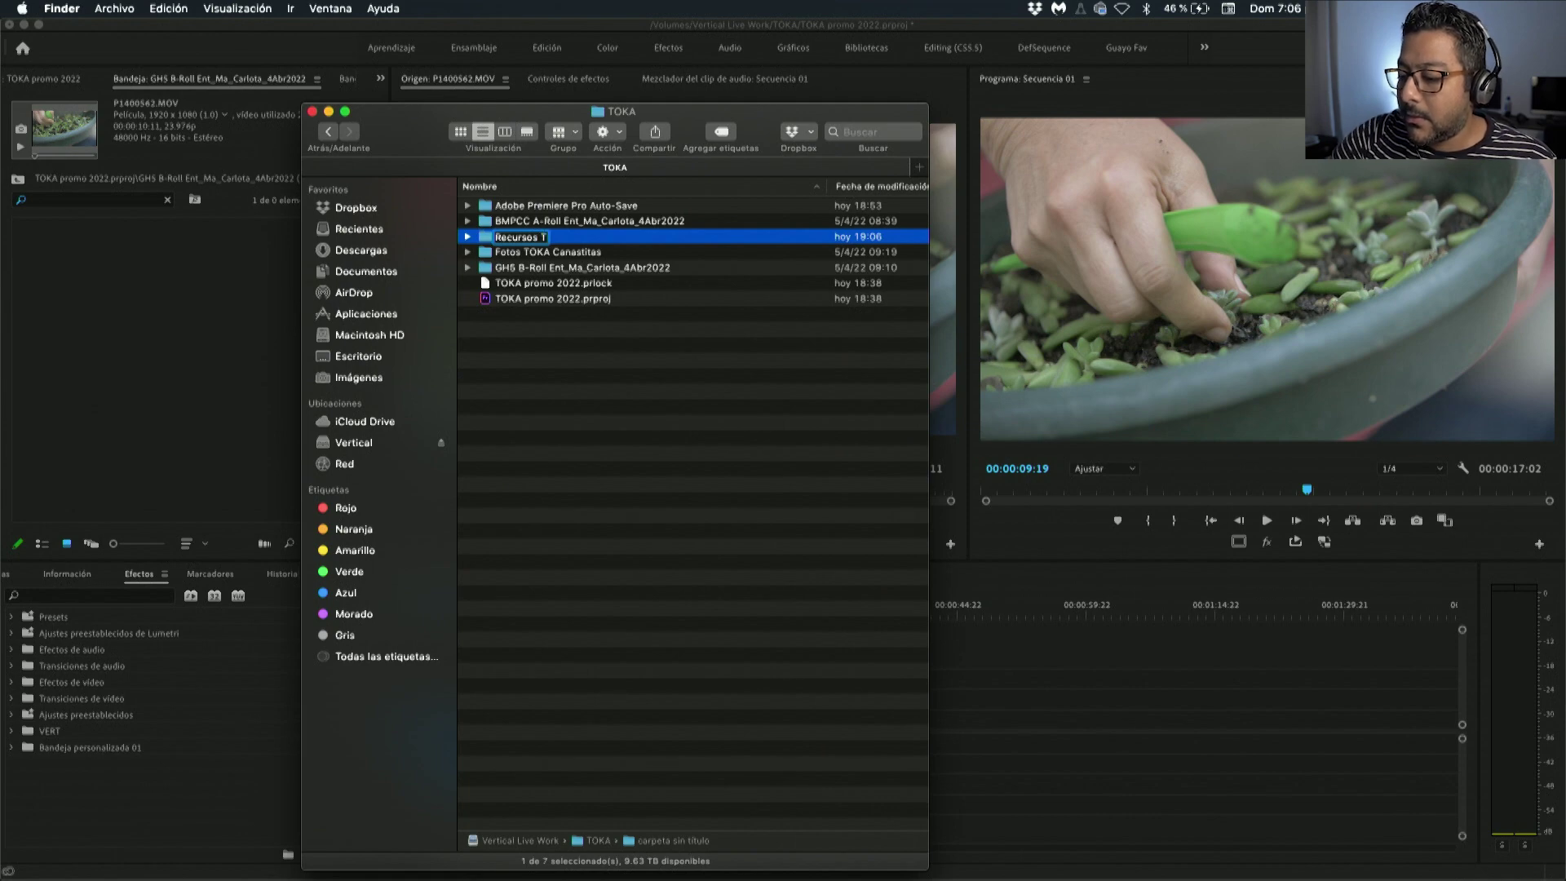
{"action": "type", "text": "OKA"}
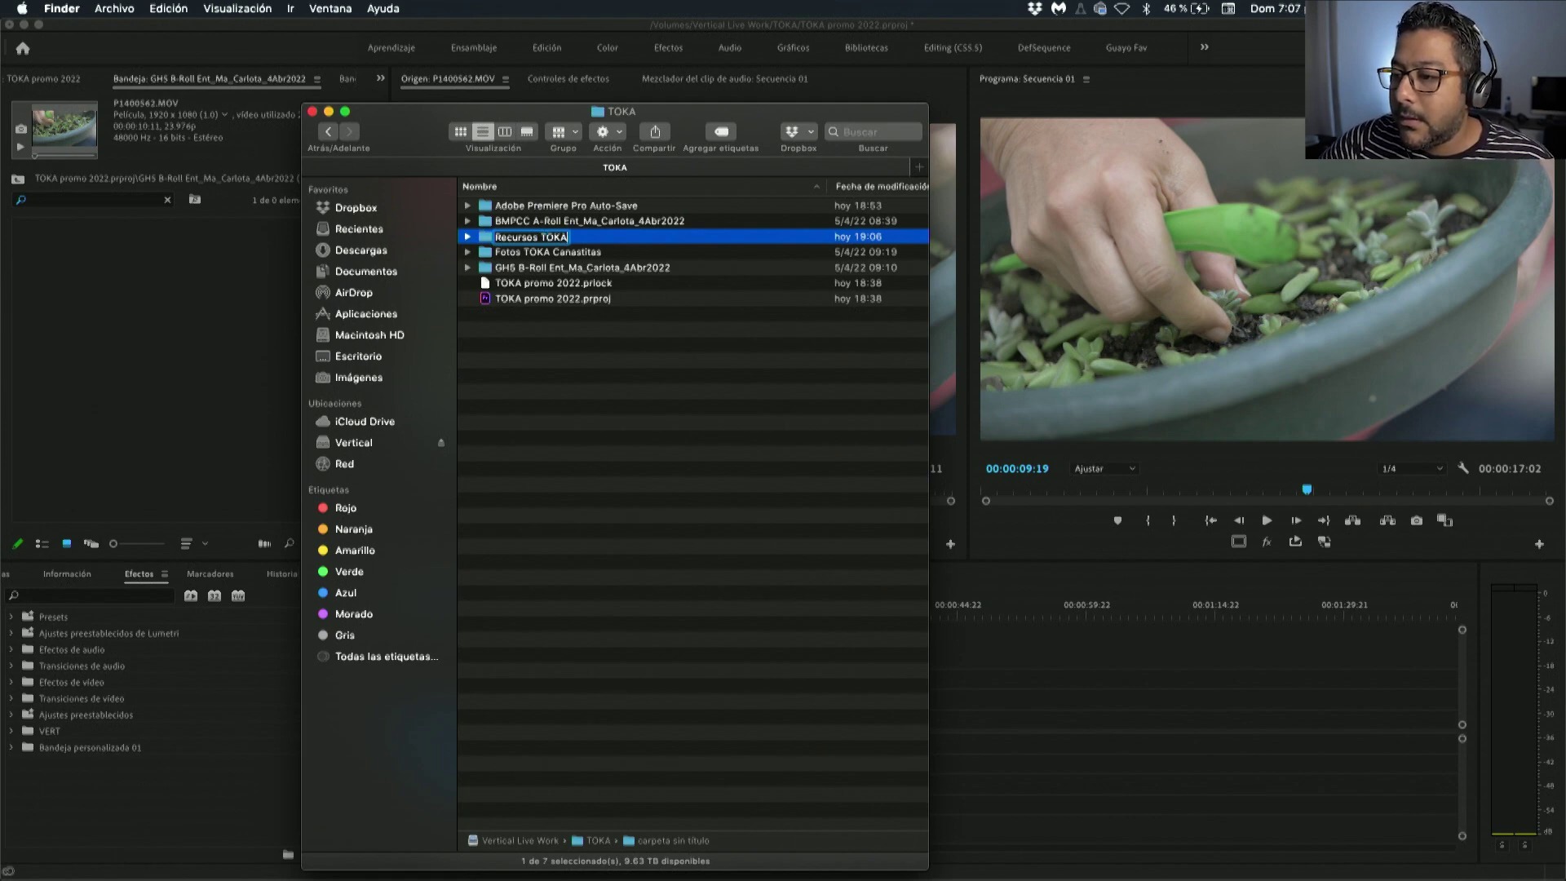
{"action": "key", "text": "Return"}
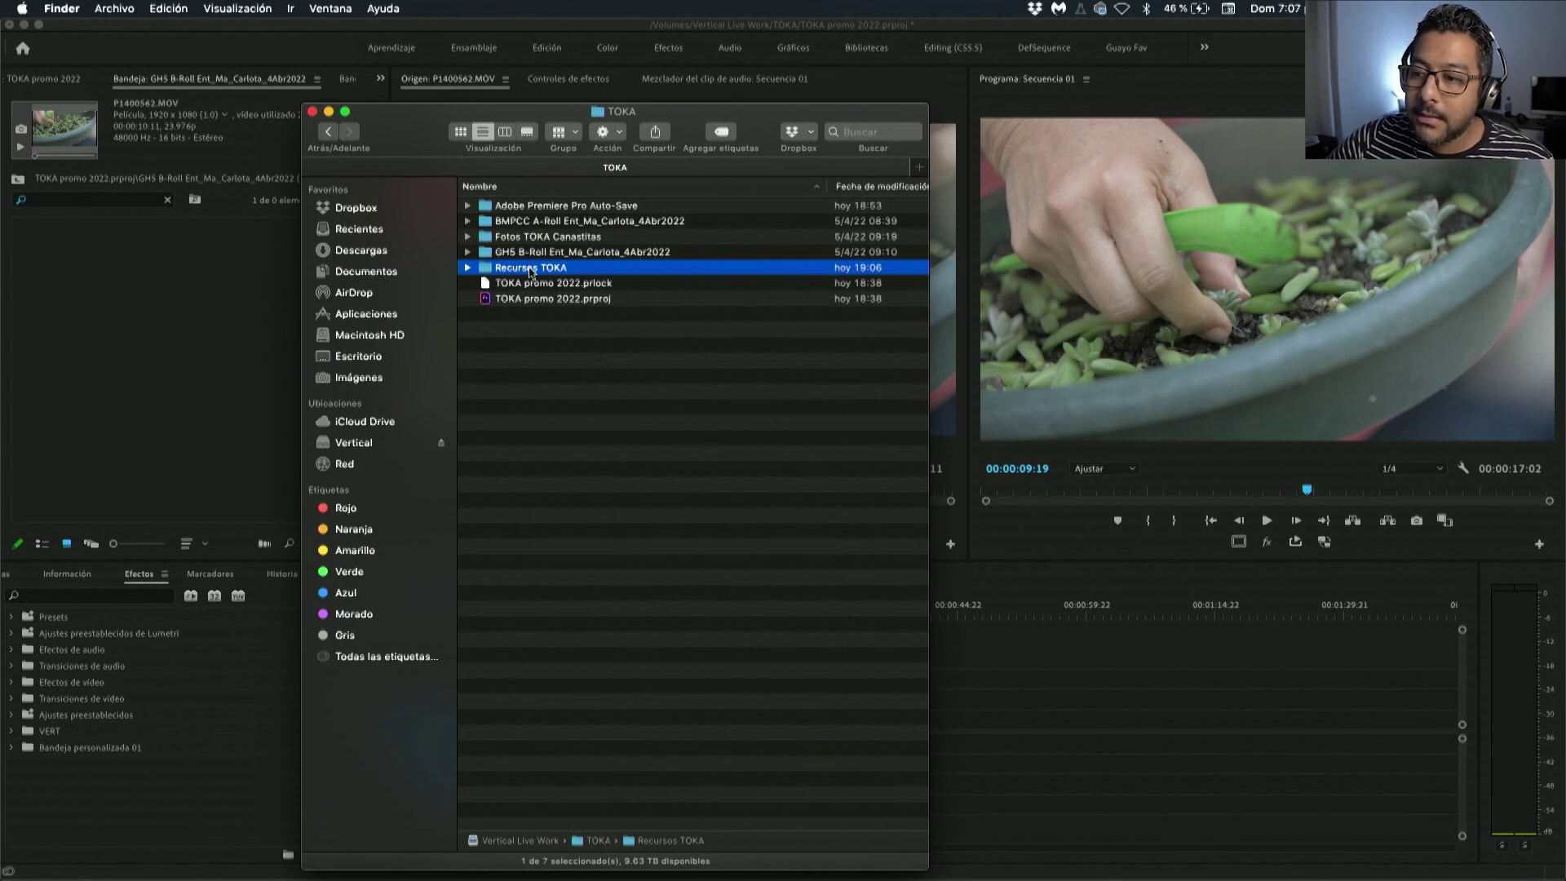
{"action": "double_click", "coordinate": [530, 269]}
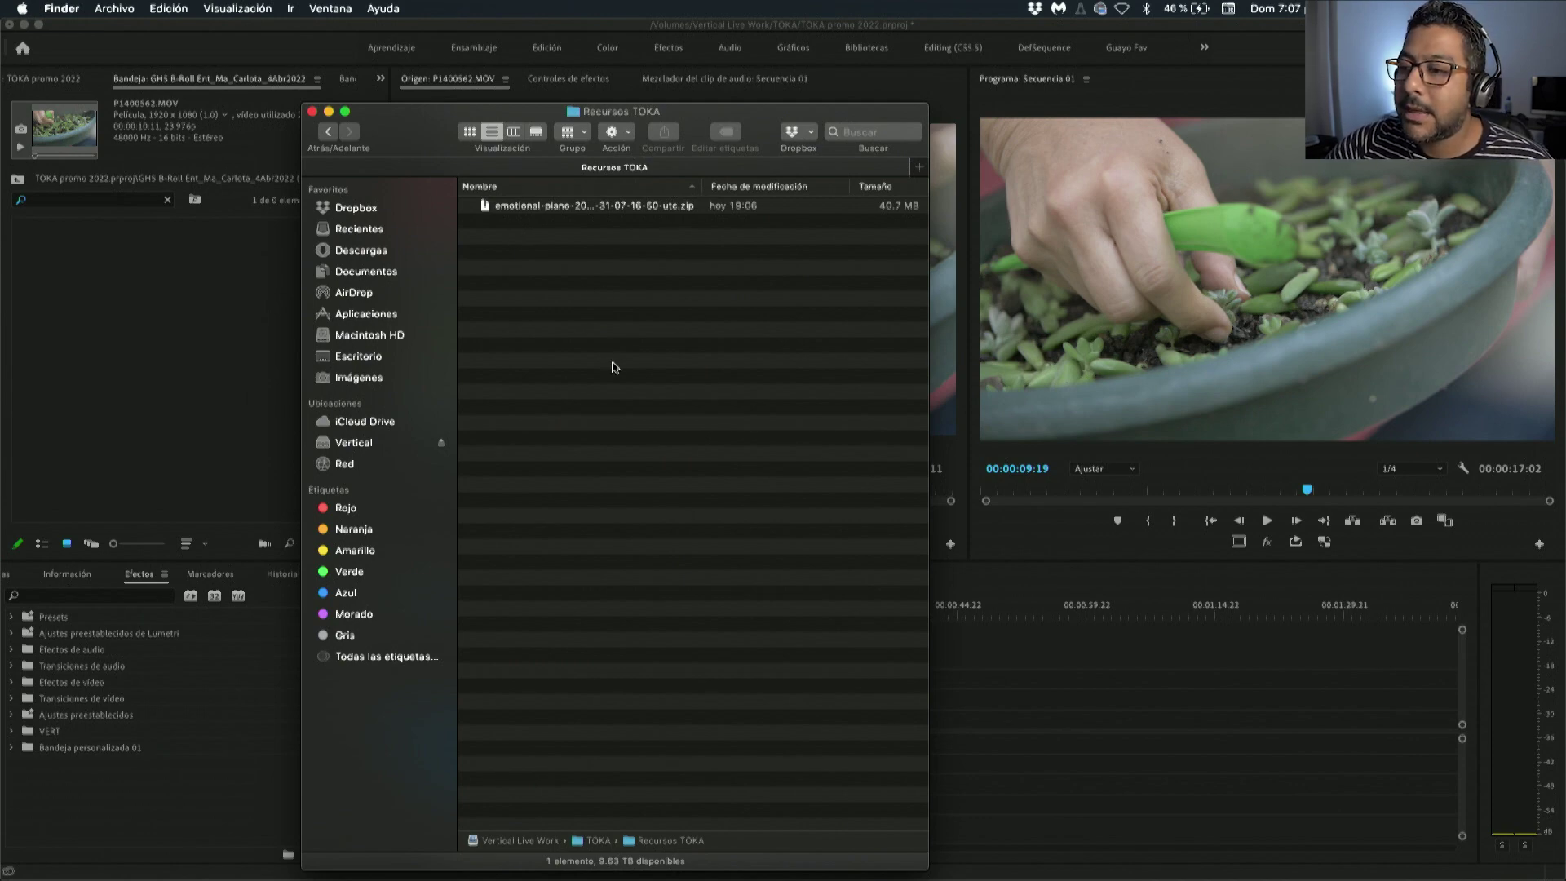
{"action": "double_click", "coordinate": [561, 208]}
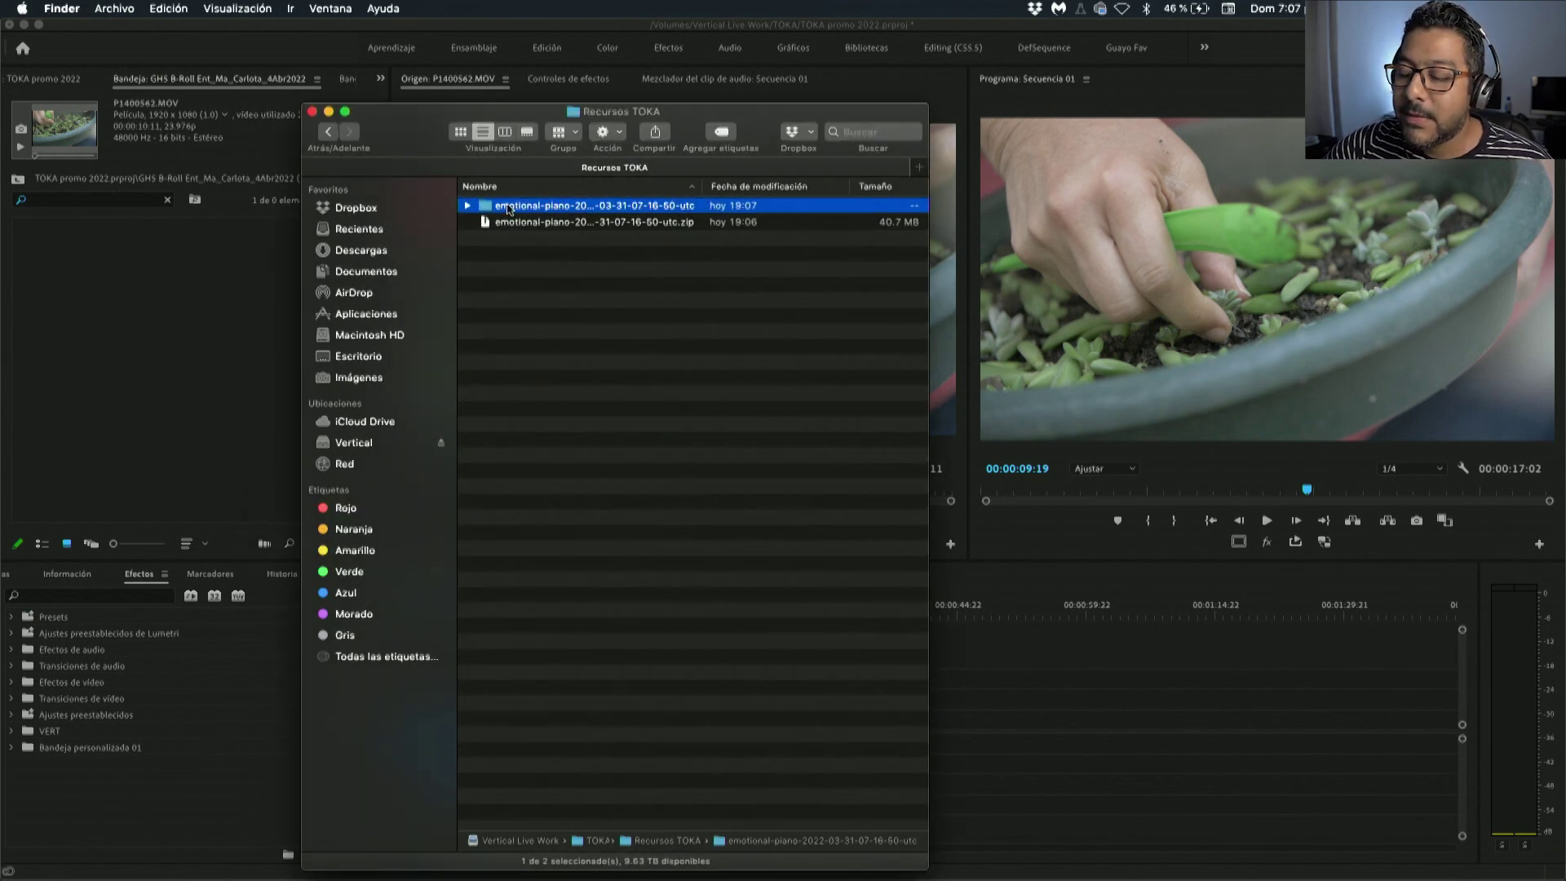
{"action": "left_click", "coordinate": [213, 161]}
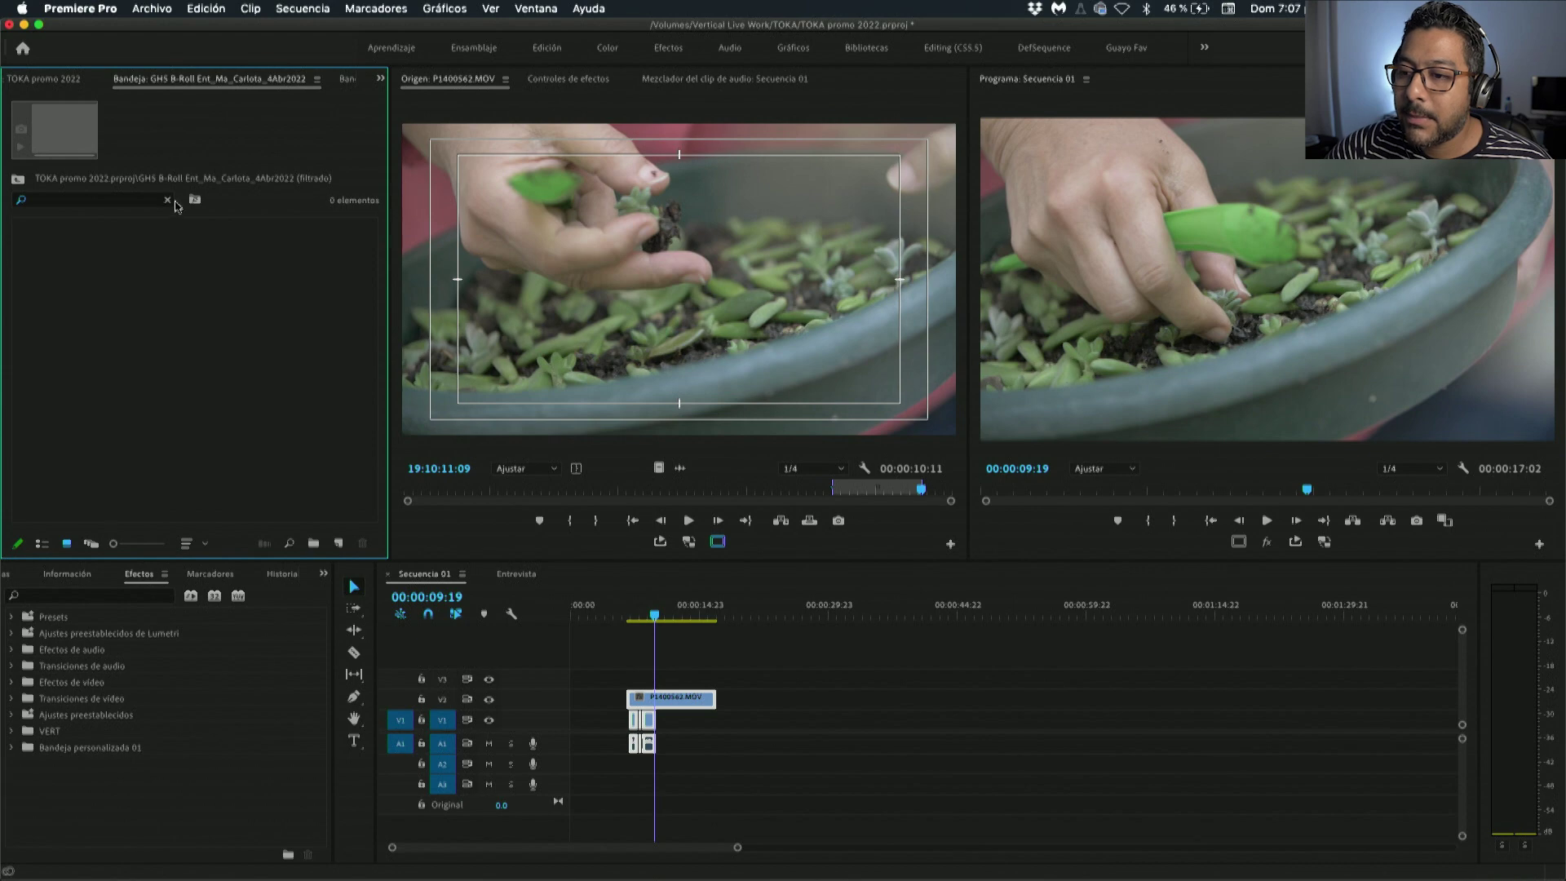
Clear the bin search filter, go up to the TOKA promo 2022 project root, then return to Finder.
{"action": "left_click", "coordinate": [168, 200]}
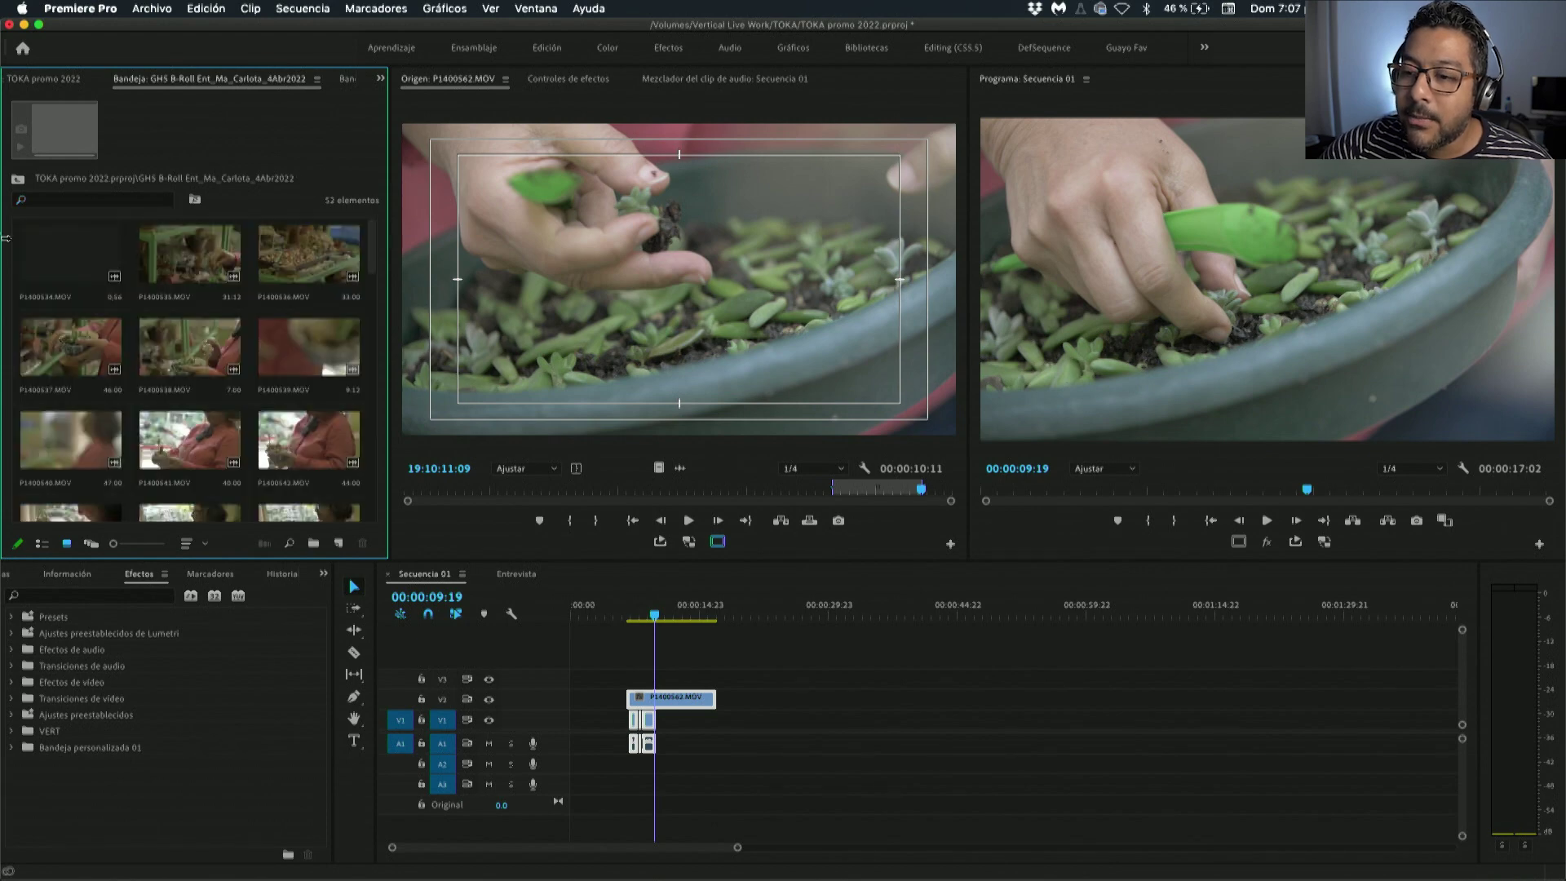
{"action": "left_click", "coordinate": [16, 179]}
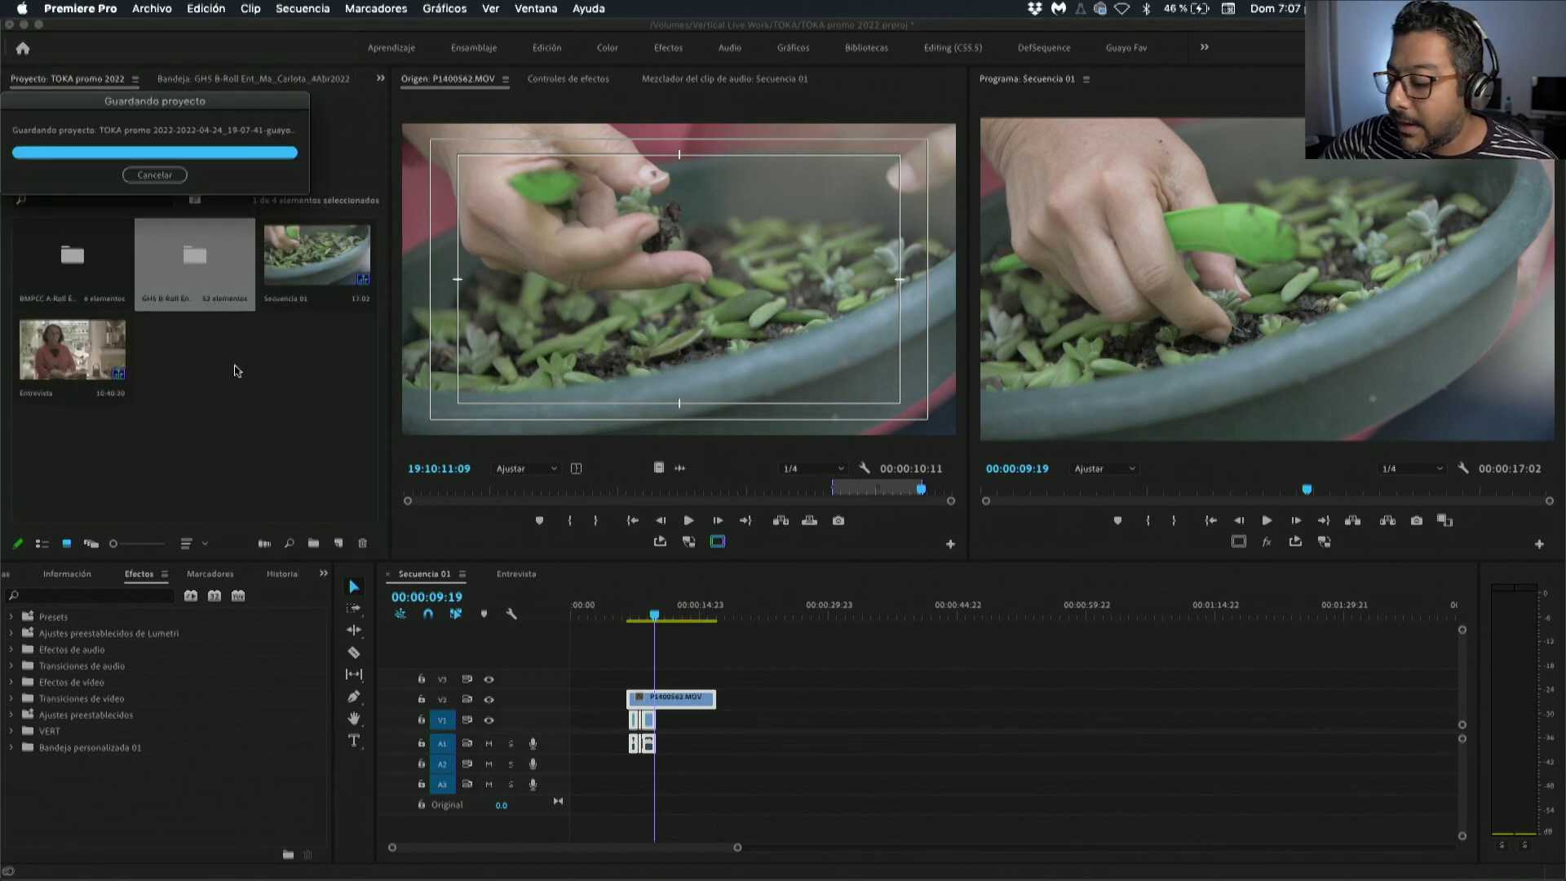
{"action": "left_click", "coordinate": [235, 371]}
{"action": "key", "text": "super+Tab"}
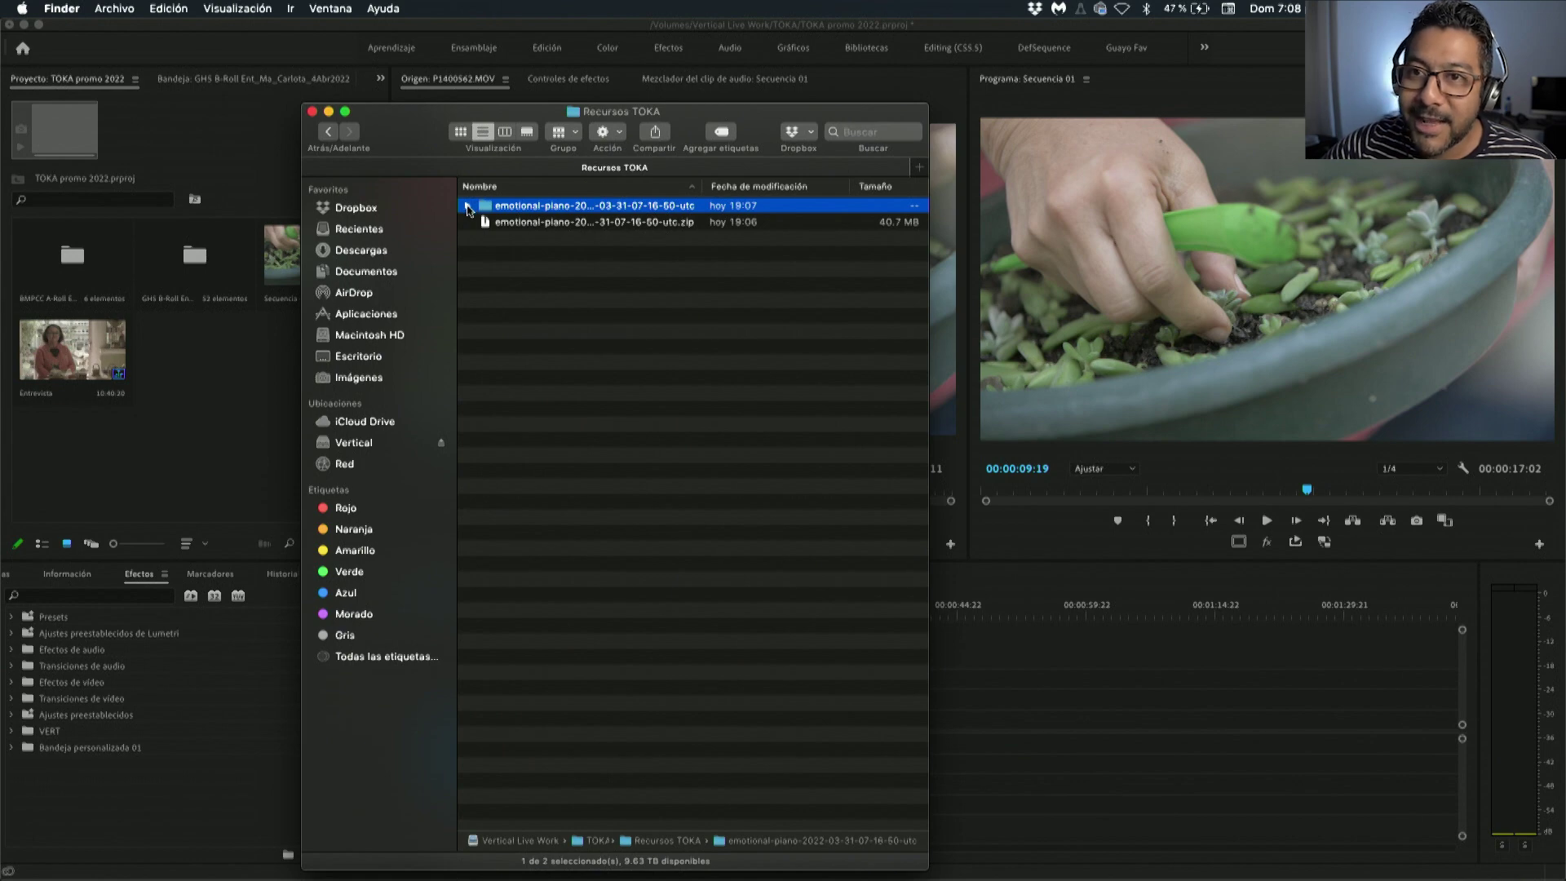
Import Full Track.wav from the extracted emotional piano folder into the Premiere project.
{"action": "left_click", "coordinate": [468, 207]}
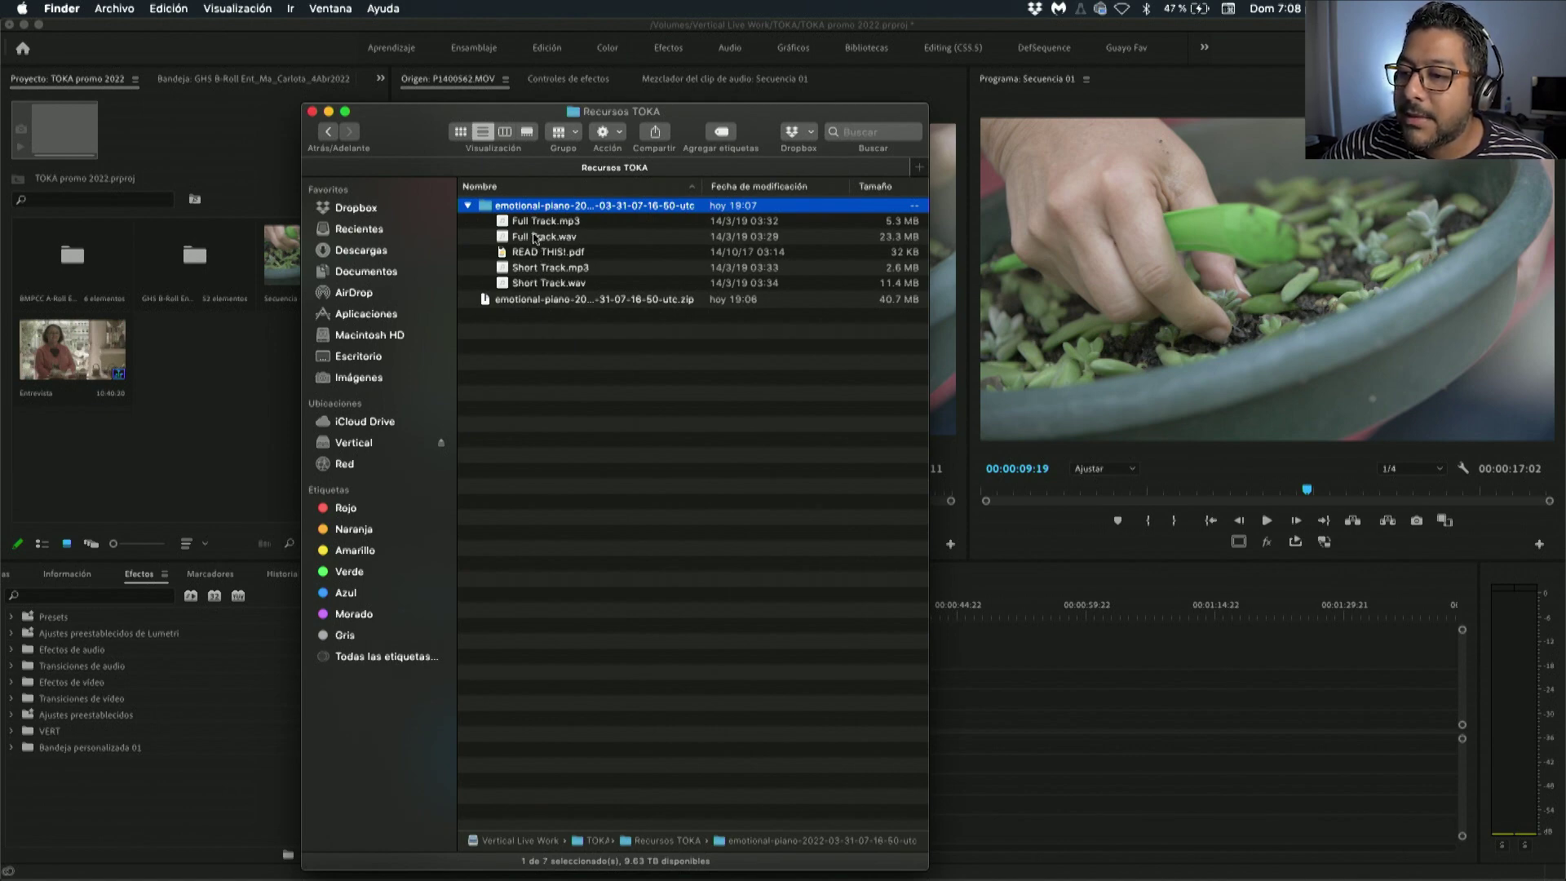
{"action": "left_click_drag", "start_coordinate": [534, 238], "coordinate": [219, 425]}
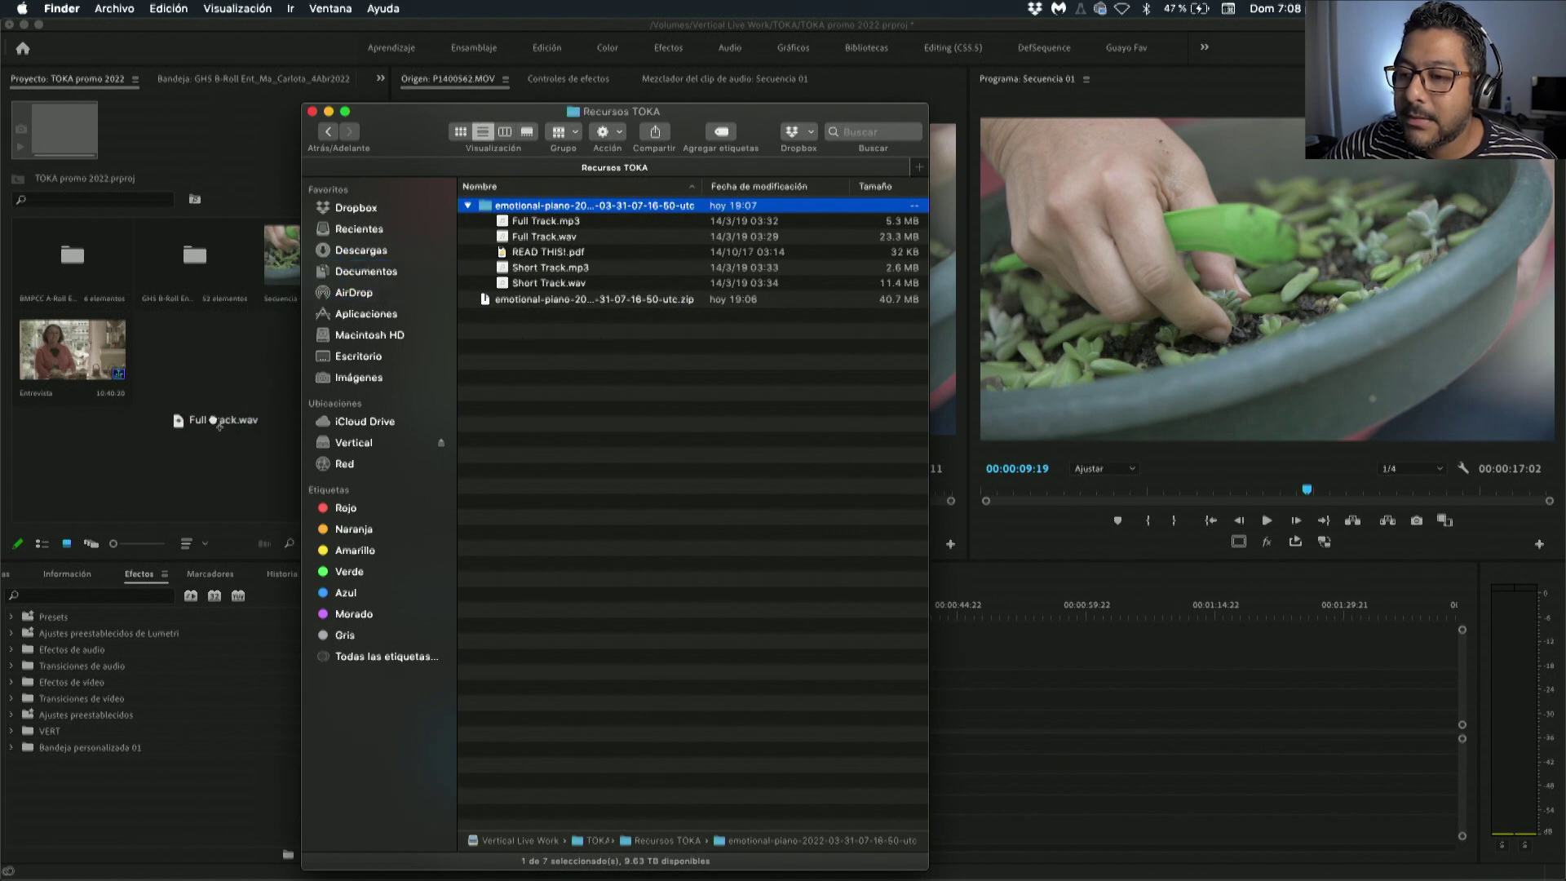
{"action": "left_click_drag", "start_coordinate": [219, 425], "coordinate": [215, 482]}
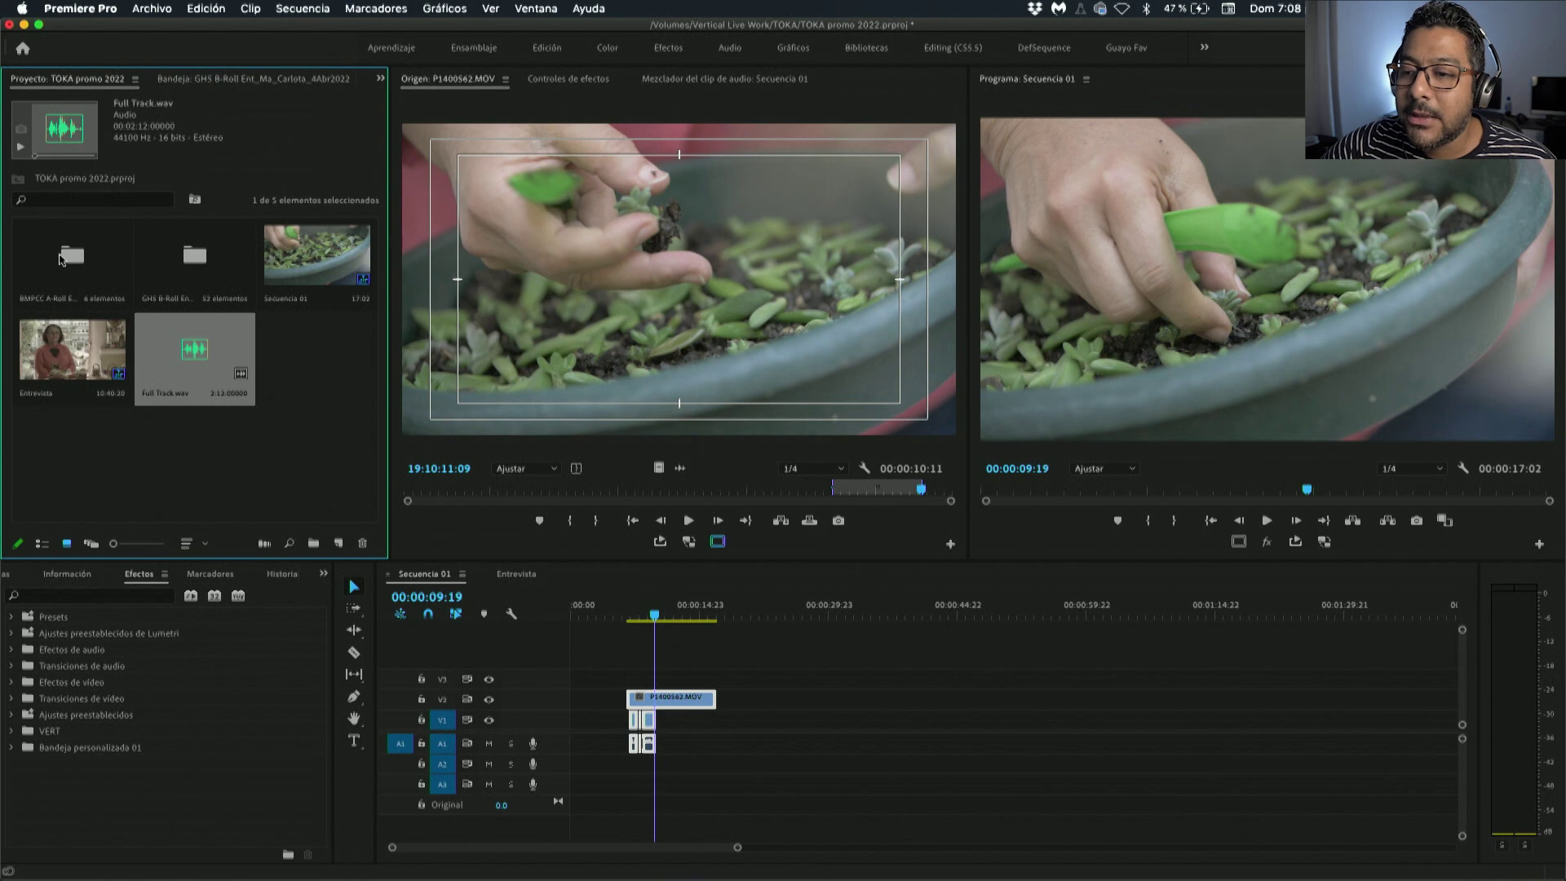
Browse the BMPCC A-Roll and GH5 B-Roll bins, then return to the project's top level.
{"action": "double_click", "coordinate": [70, 263]}
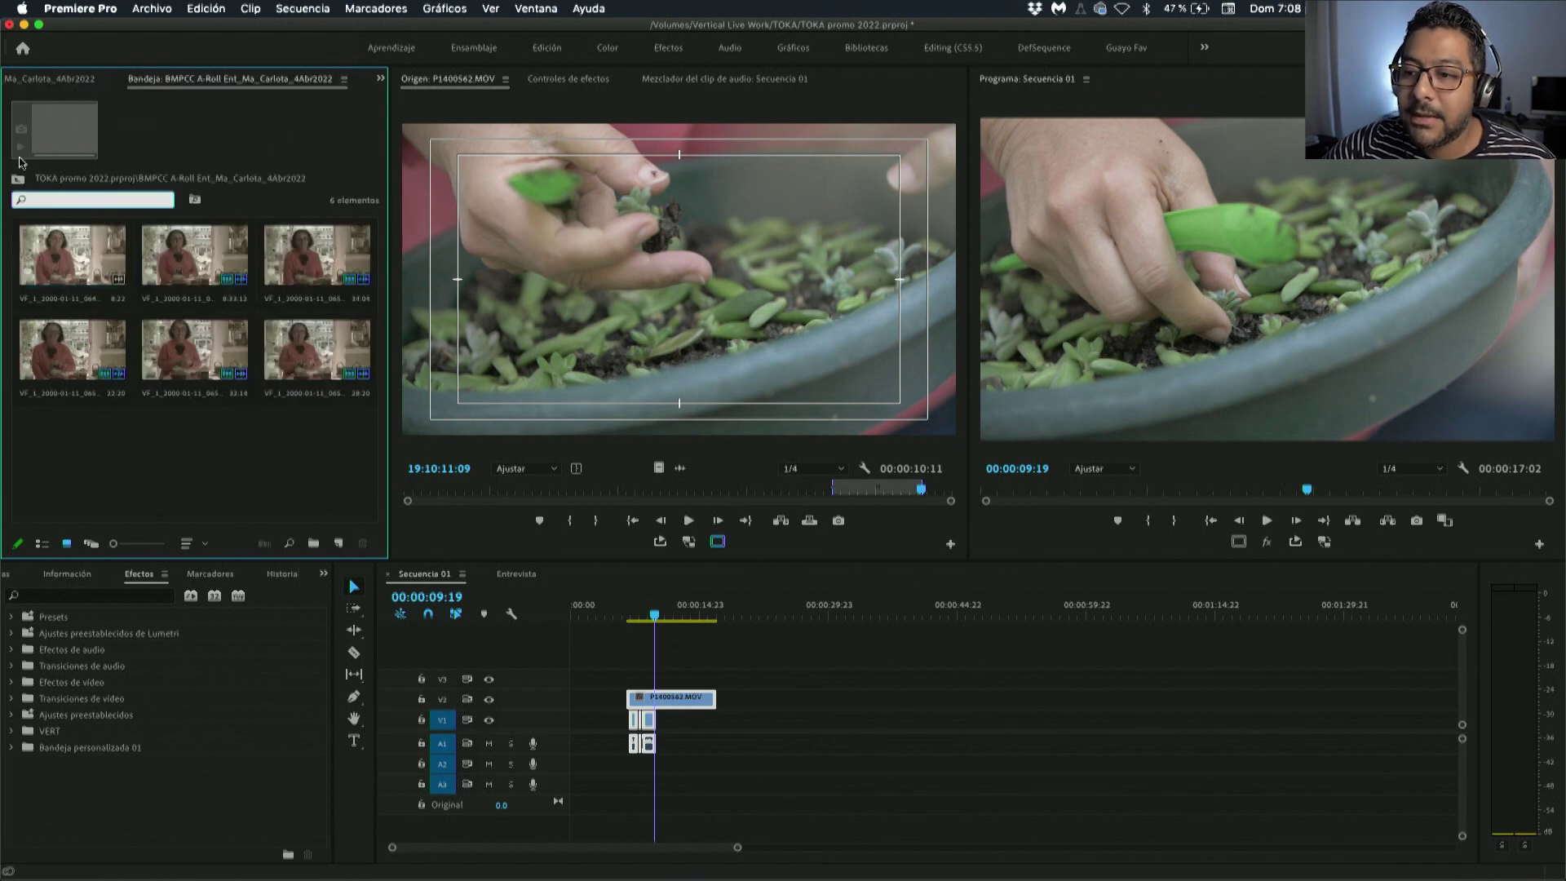
{"action": "left_click", "coordinate": [16, 179]}
{"action": "double_click", "coordinate": [176, 260]}
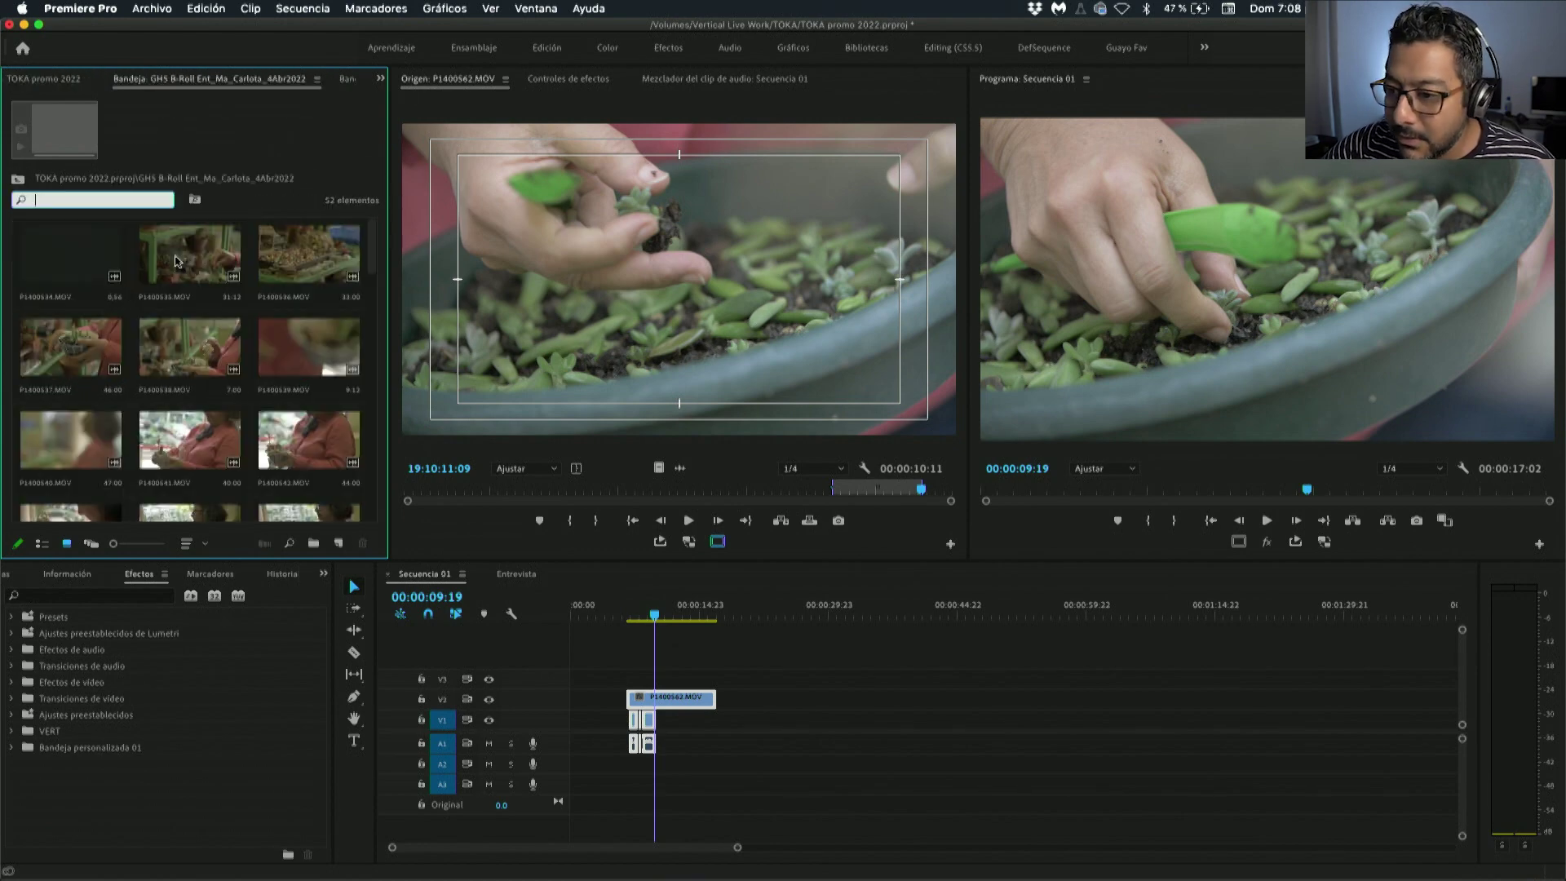
{"action": "scroll", "coordinate": [206, 398], "scroll_direction": "down", "scroll_amount": 3}
{"action": "scroll", "coordinate": [220, 430], "scroll_direction": "down", "scroll_amount": 2}
{"action": "scroll", "coordinate": [221, 430], "scroll_direction": "up", "scroll_amount": 5}
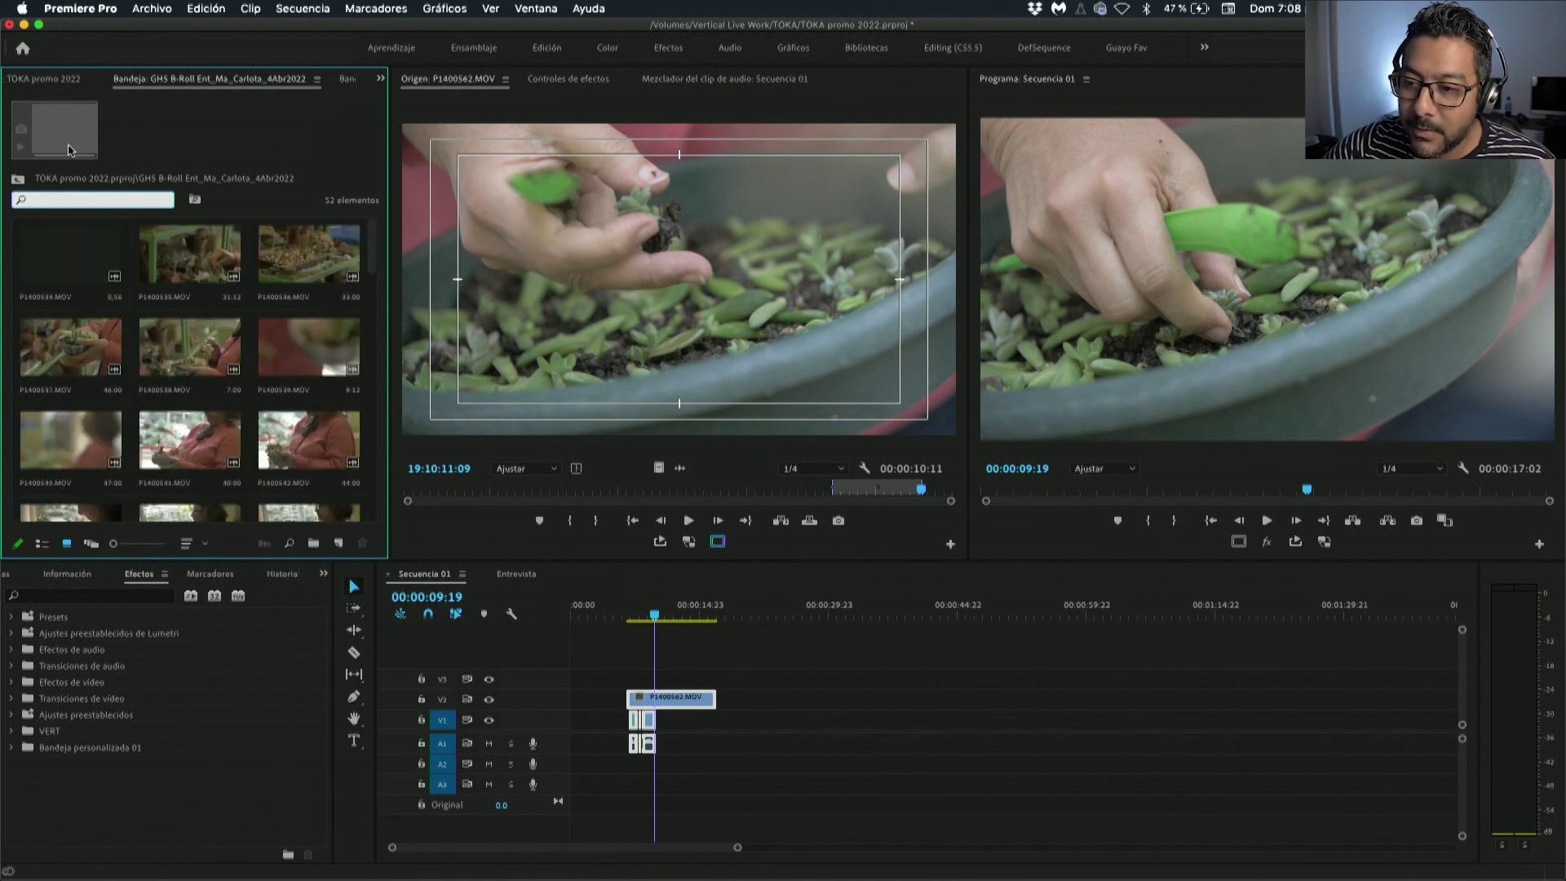
{"action": "left_click", "coordinate": [17, 181]}
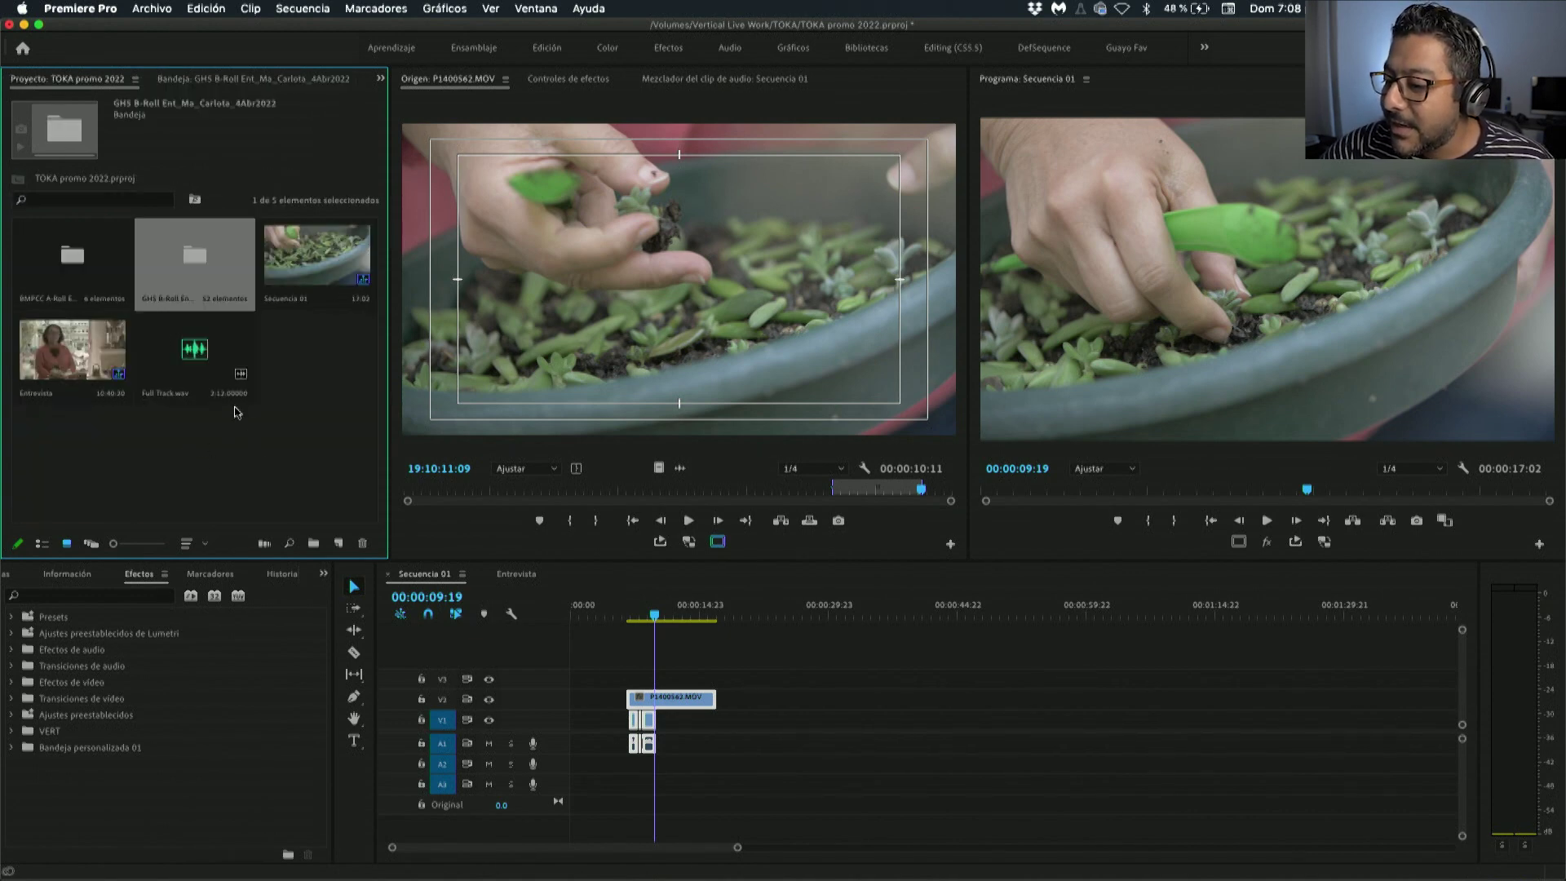
Place Full Track.wav on Audio 2 of Secuencia 01 from the start and play it back.
{"action": "mouse_move", "coordinate": [204, 368]}
{"action": "left_mouse_down"}
{"action": "mouse_move", "coordinate": [589, 786]}
{"action": "mouse_move", "coordinate": [573, 764]}
{"action": "mouse_move", "coordinate": [552, 805]}
{"action": "left_mouse_up"}
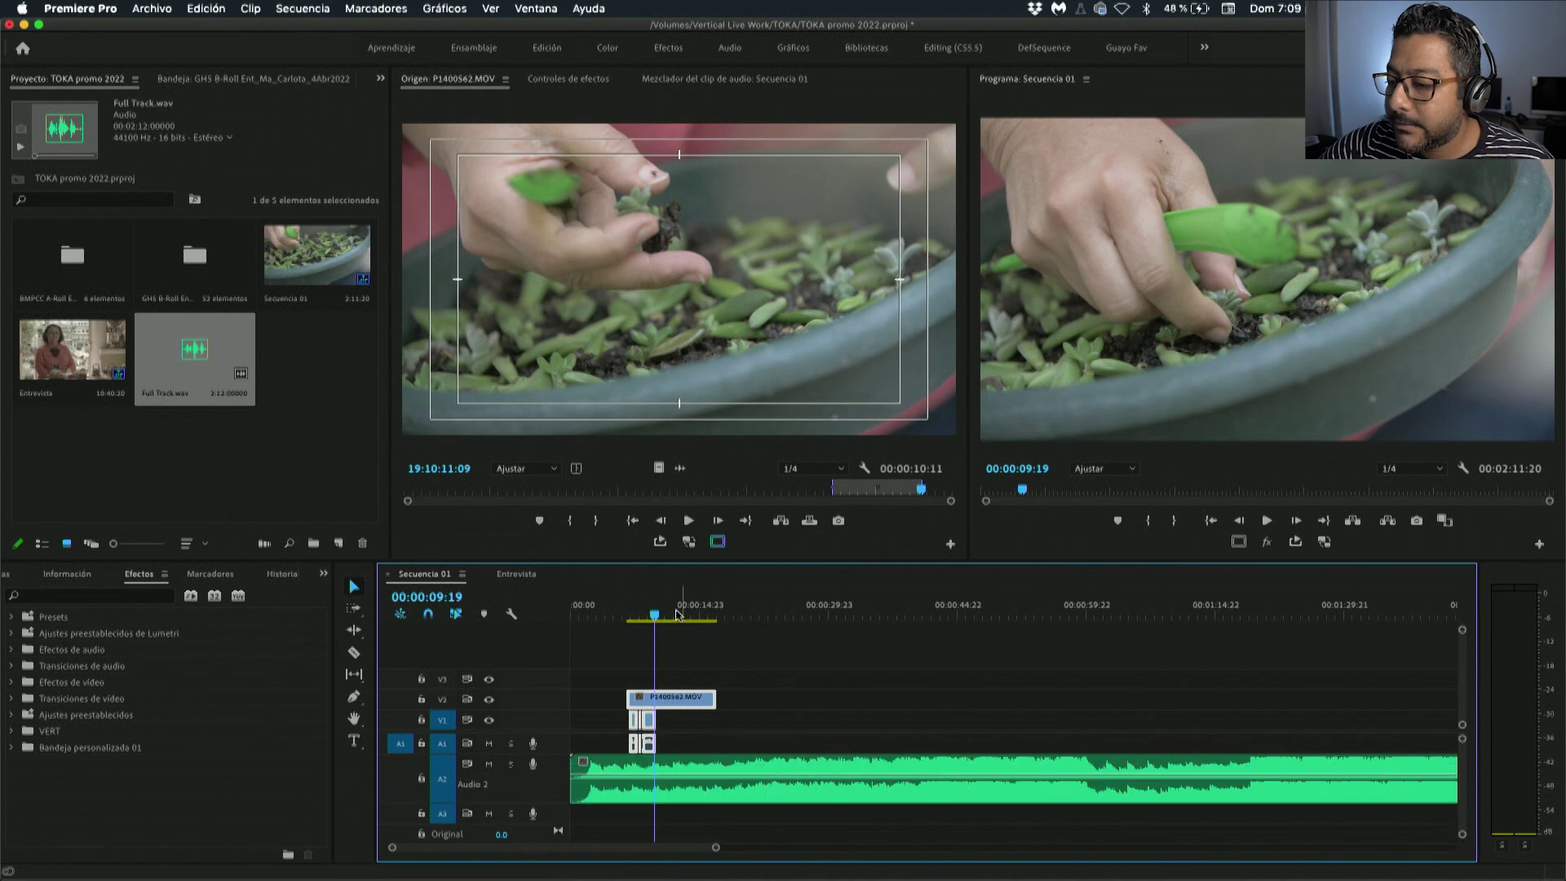
{"action": "left_click", "coordinate": [632, 612]}
{"action": "key", "text": "Home"}
{"action": "key", "text": "space"}
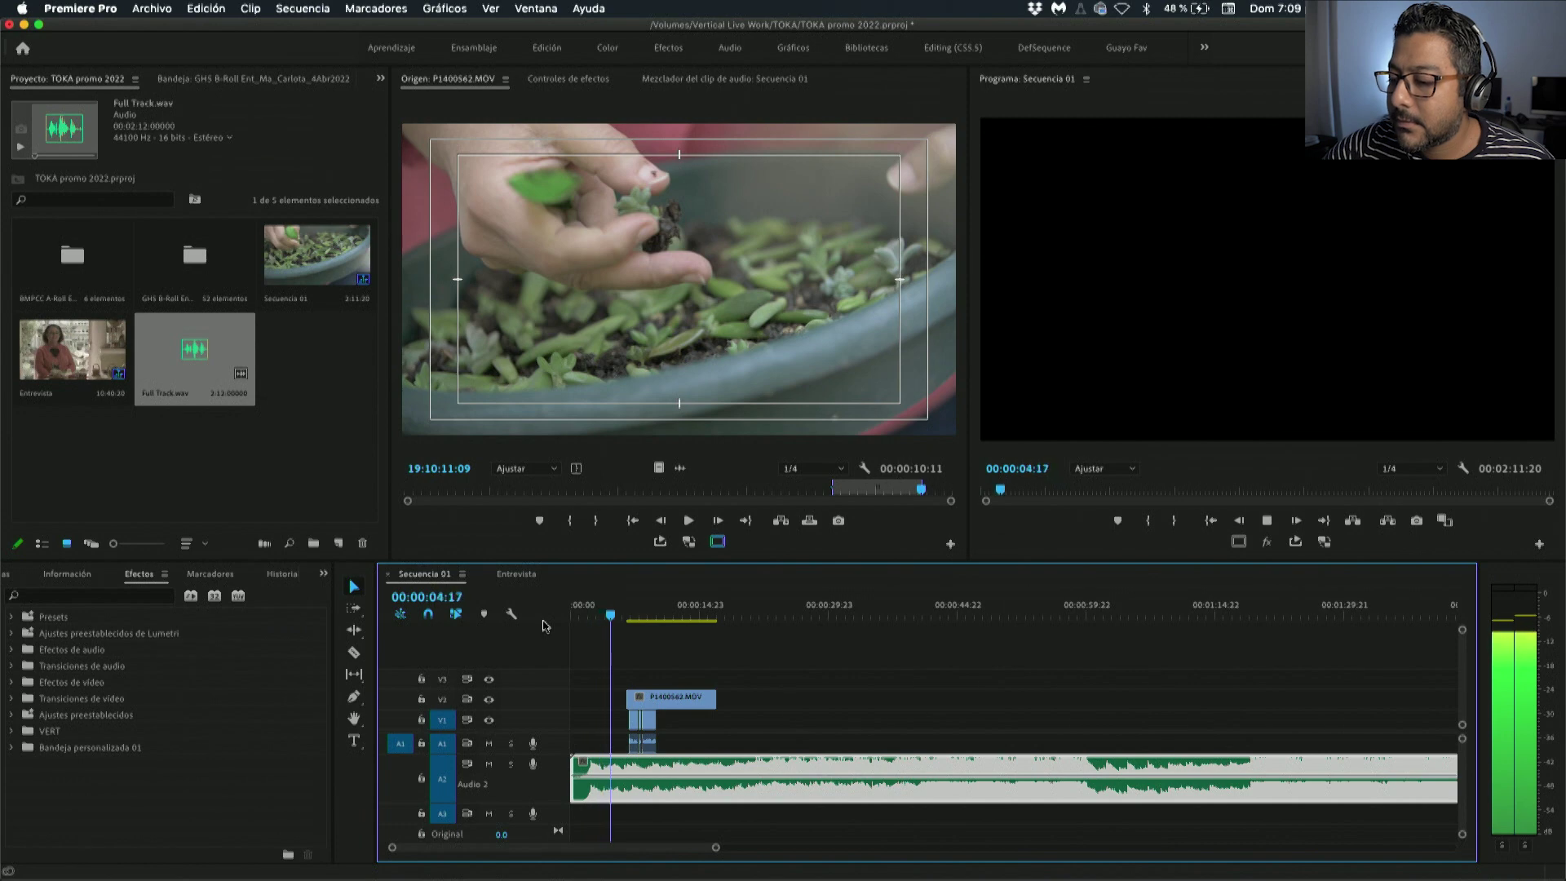
{"action": "key", "text": "space"}
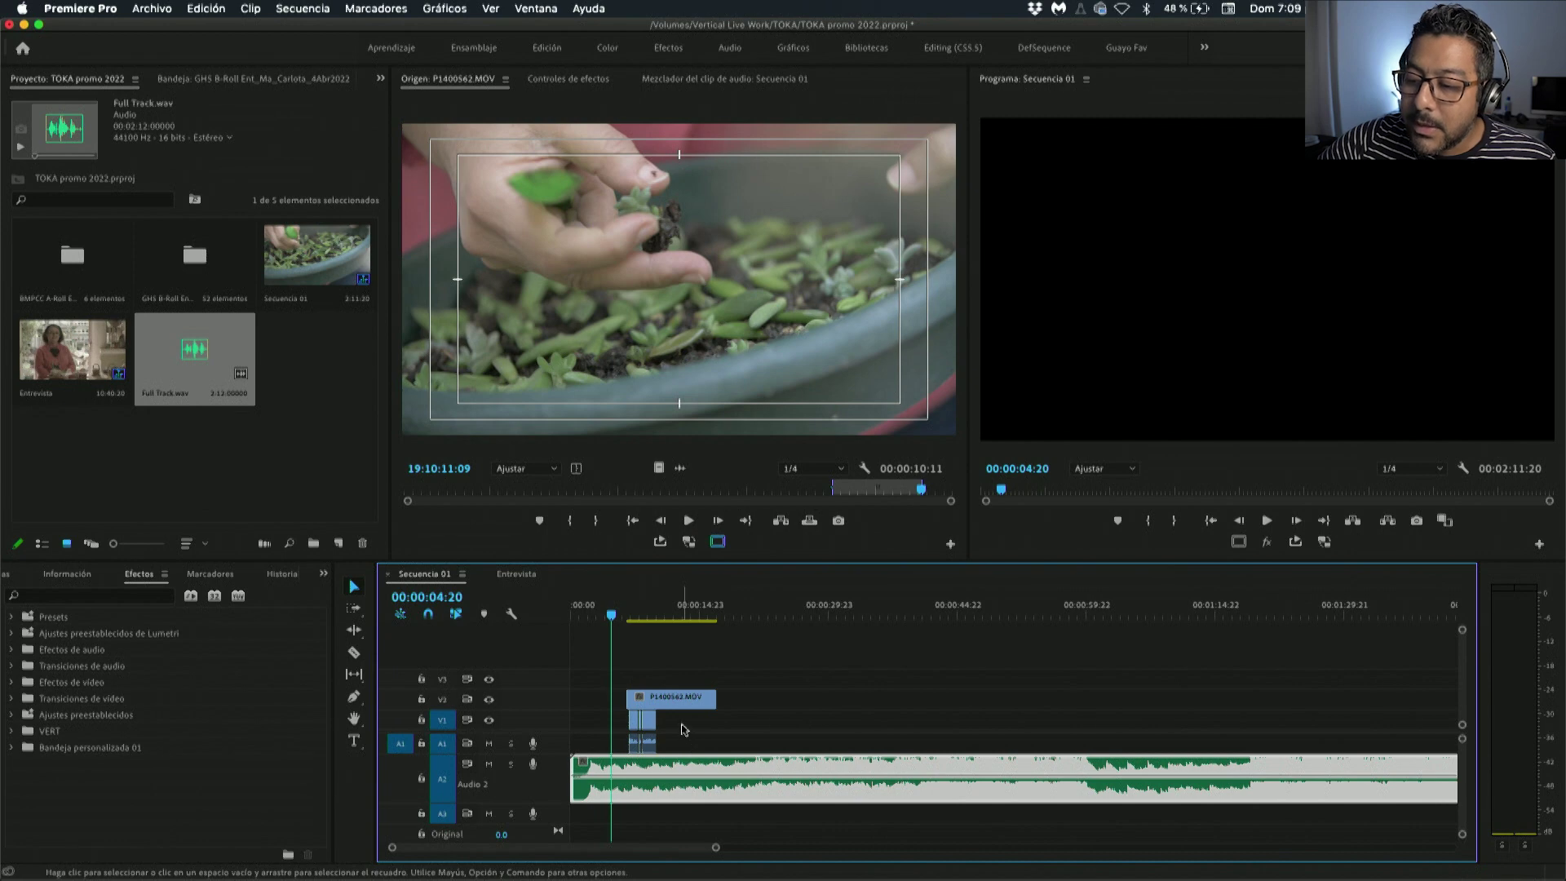
Slide the P1400562 clip slightly earlier, preview the edit, and select all clips.
{"action": "mouse_move", "coordinate": [651, 731]}
{"action": "left_mouse_down"}
{"action": "mouse_move", "coordinate": [634, 722]}
{"action": "mouse_move", "coordinate": [664, 703]}
{"action": "left_mouse_up"}
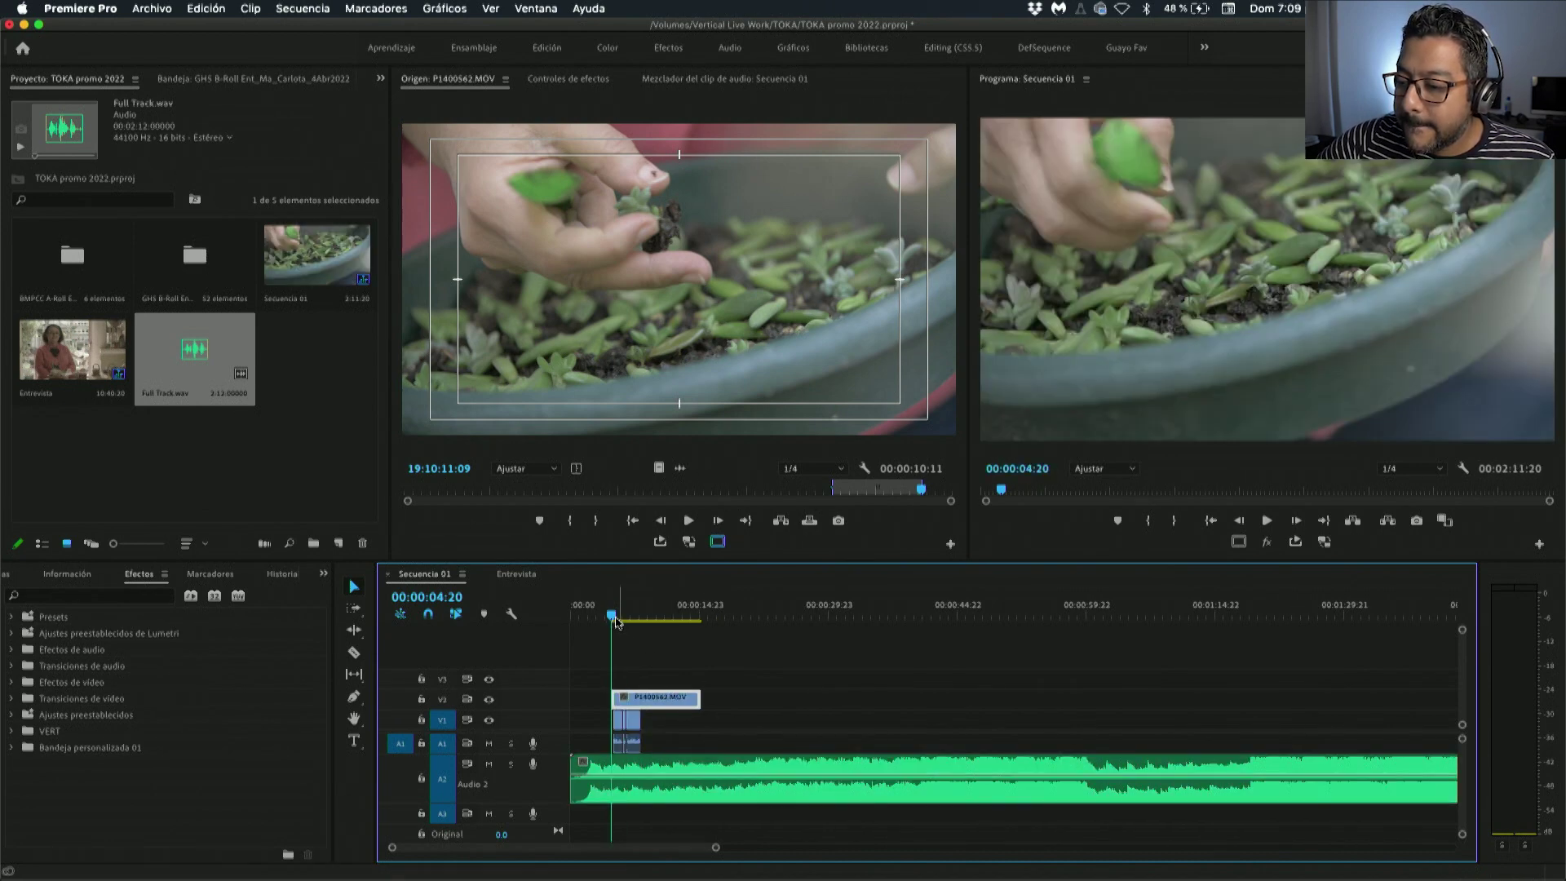
{"action": "left_click", "coordinate": [606, 616]}
{"action": "key", "text": "space"}
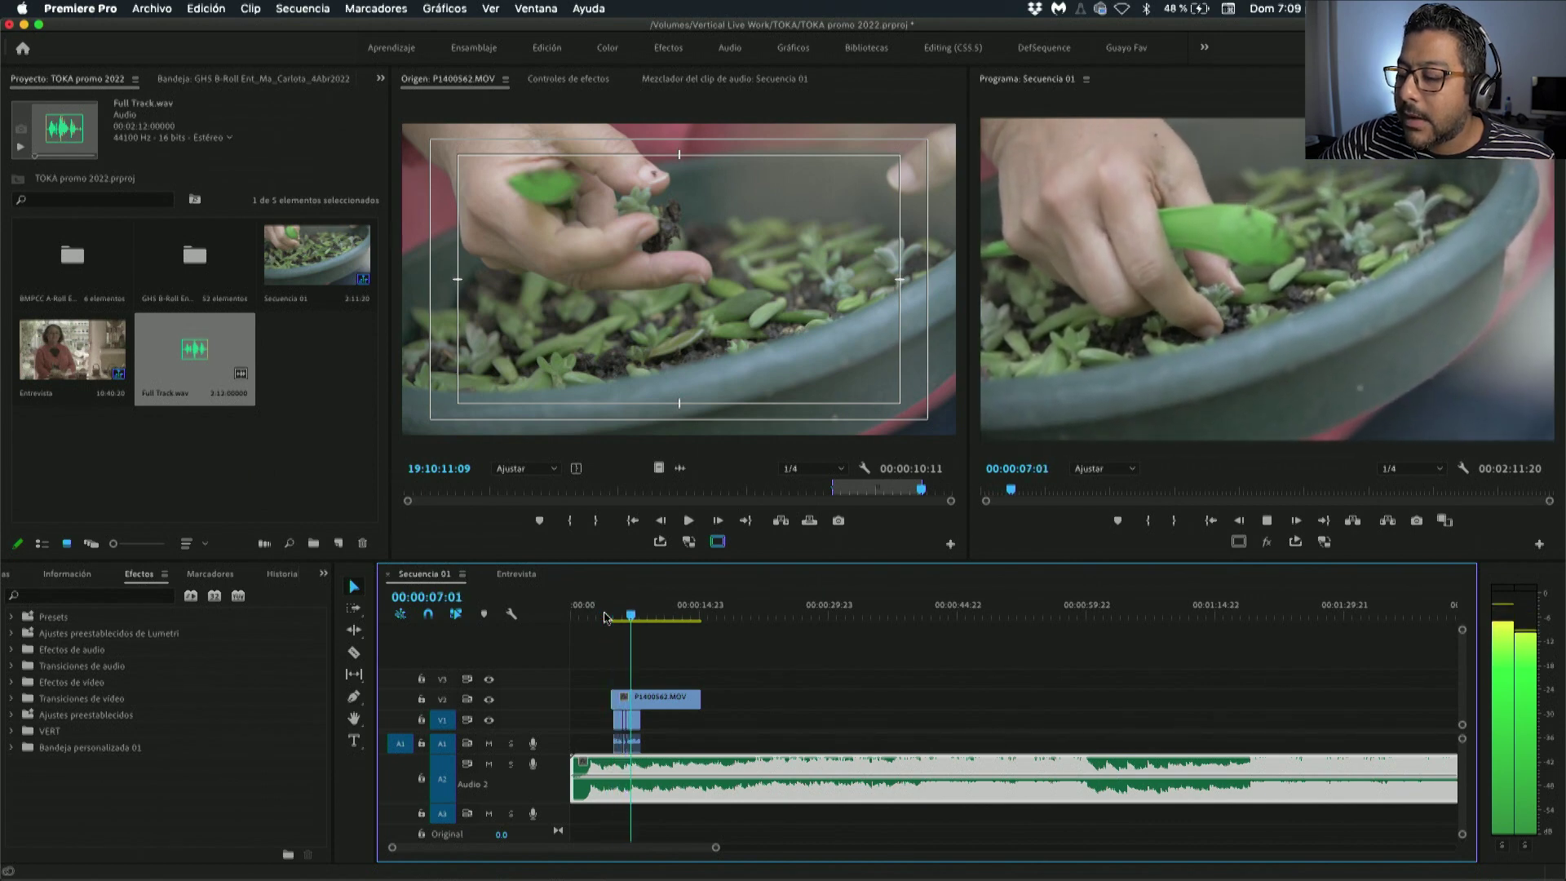
{"action": "key", "text": "space"}
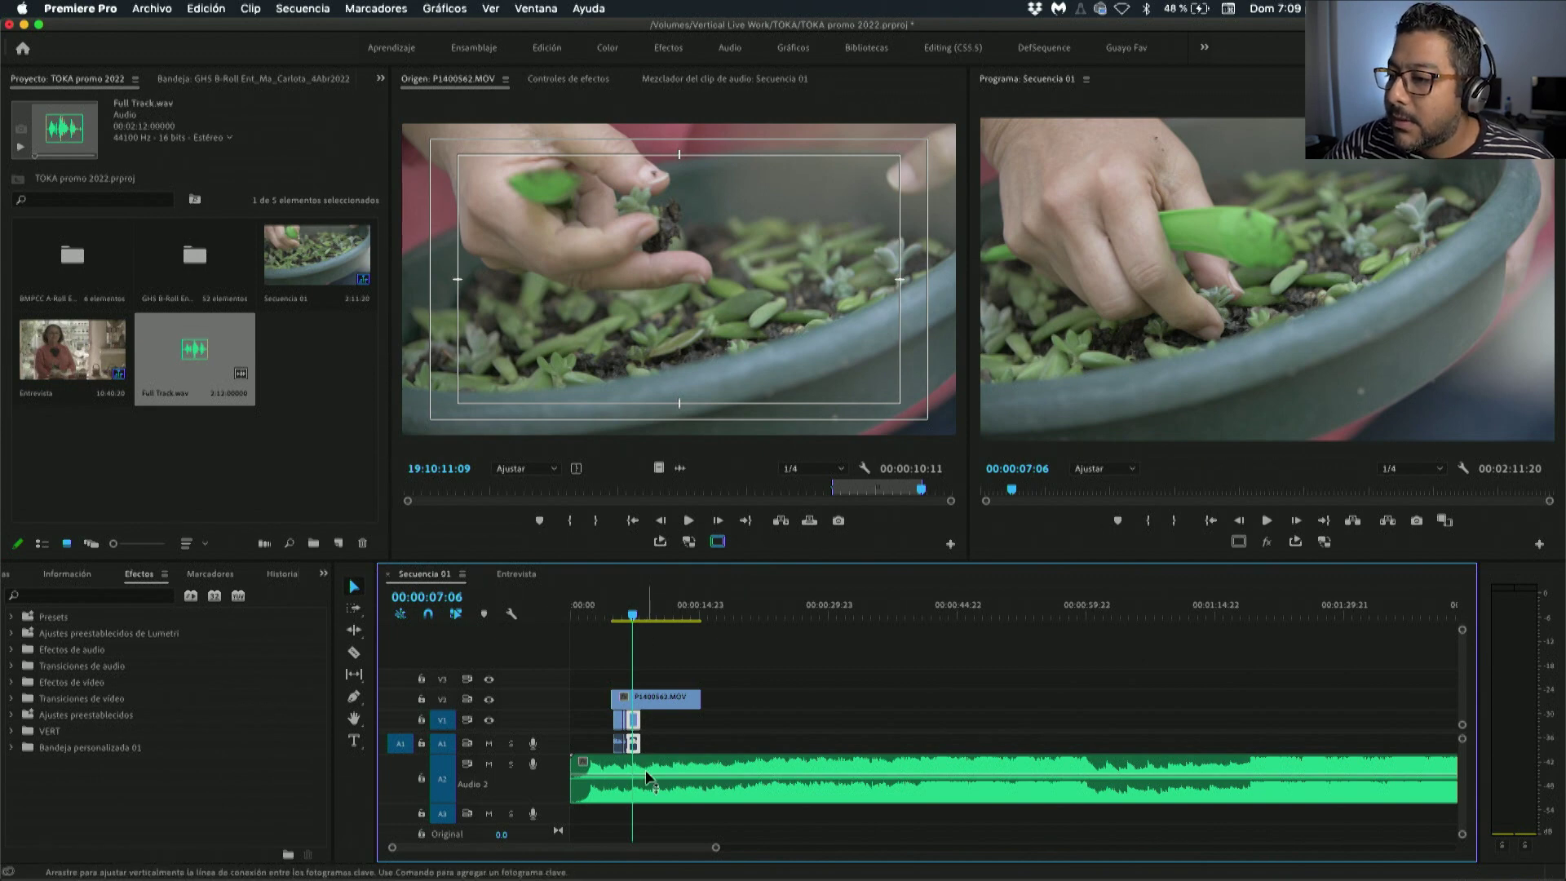
{"action": "key", "text": "super+a"}
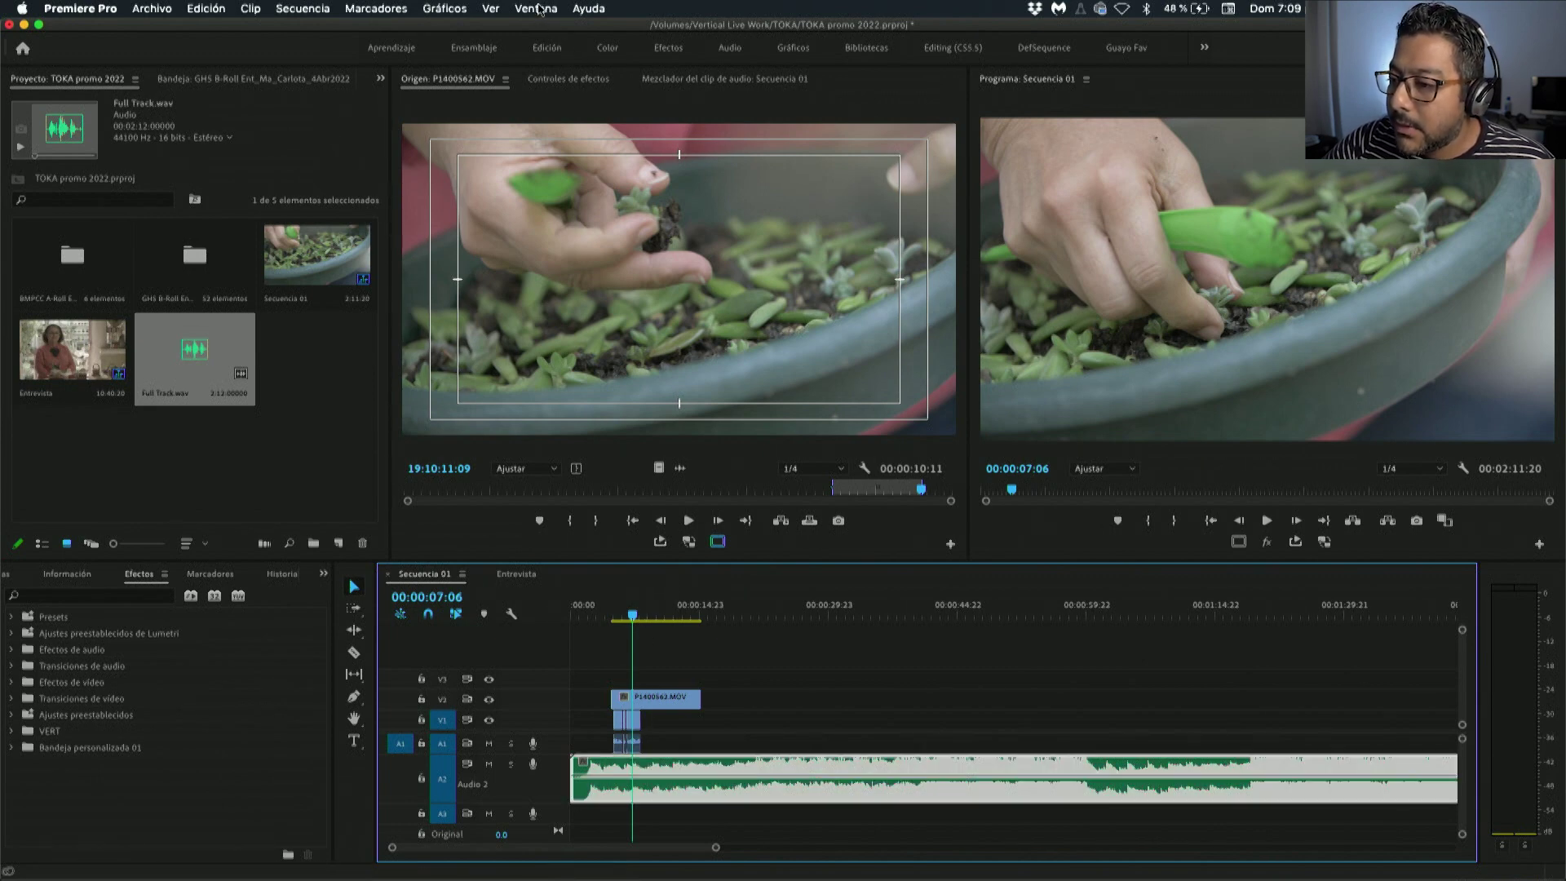
{"action": "left_click", "coordinate": [540, 10]}
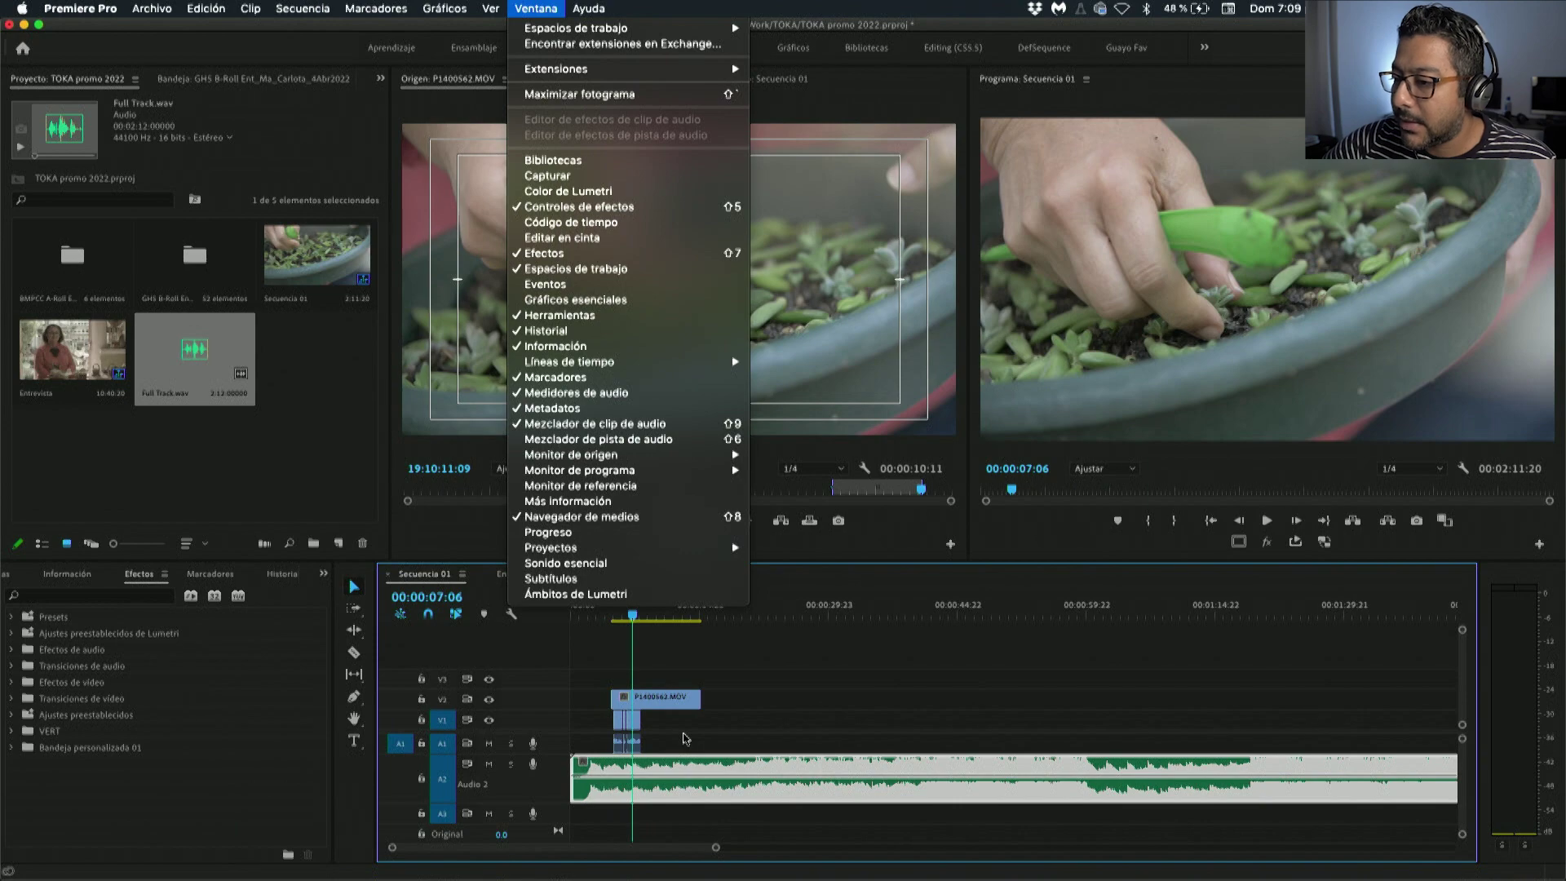
Dock the Audio Track Mixer in the Source monitor panel group, next to Effect Controls.
{"action": "left_click", "coordinate": [653, 449]}
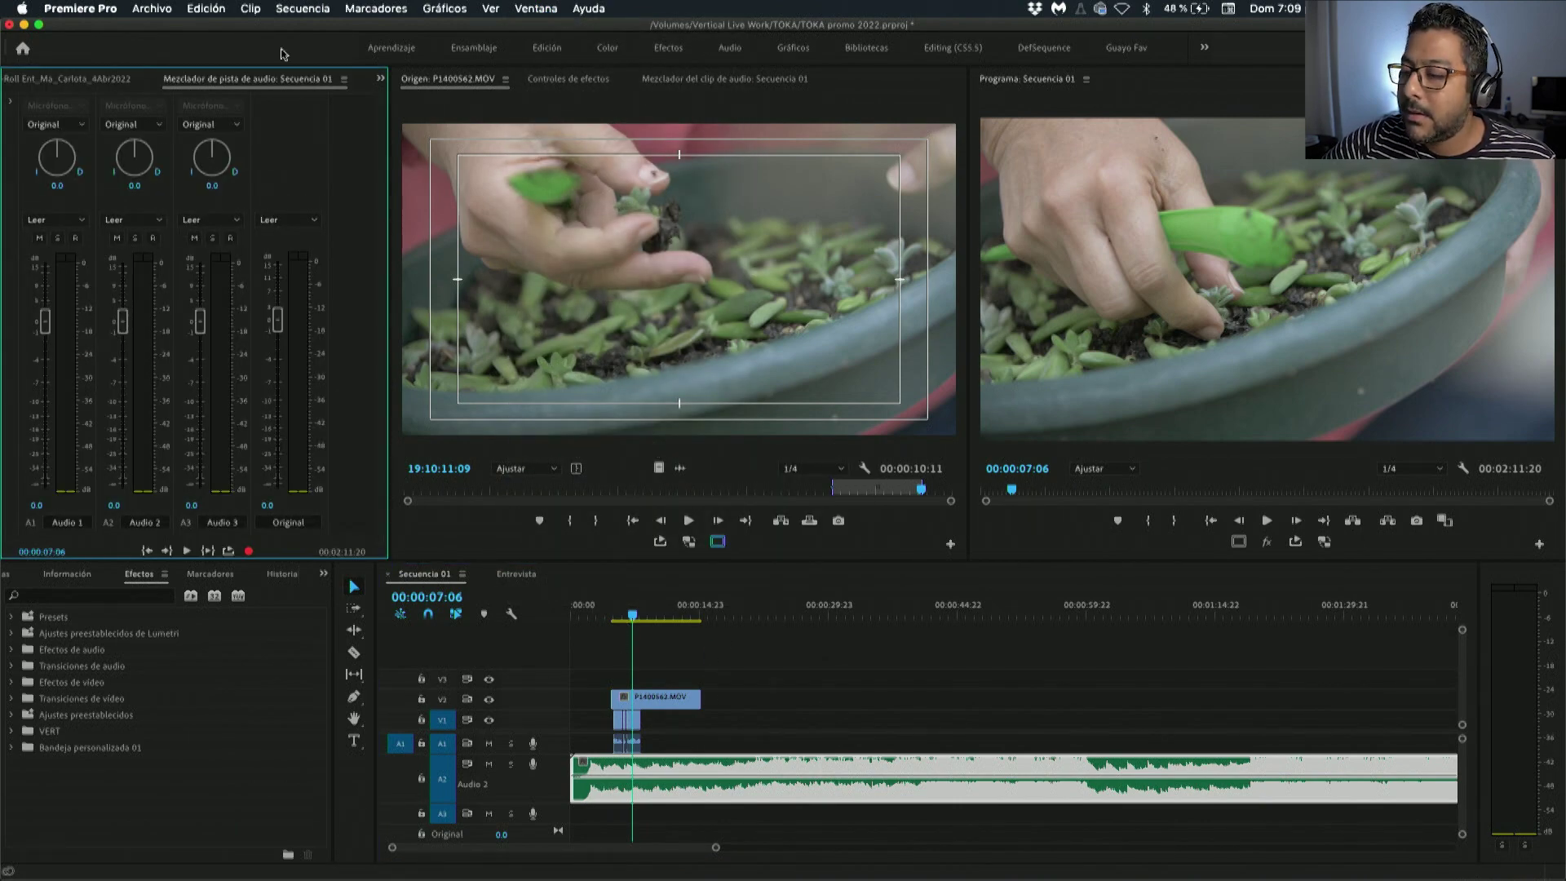
{"action": "left_click_drag", "start_coordinate": [245, 80], "coordinate": [625, 190]}
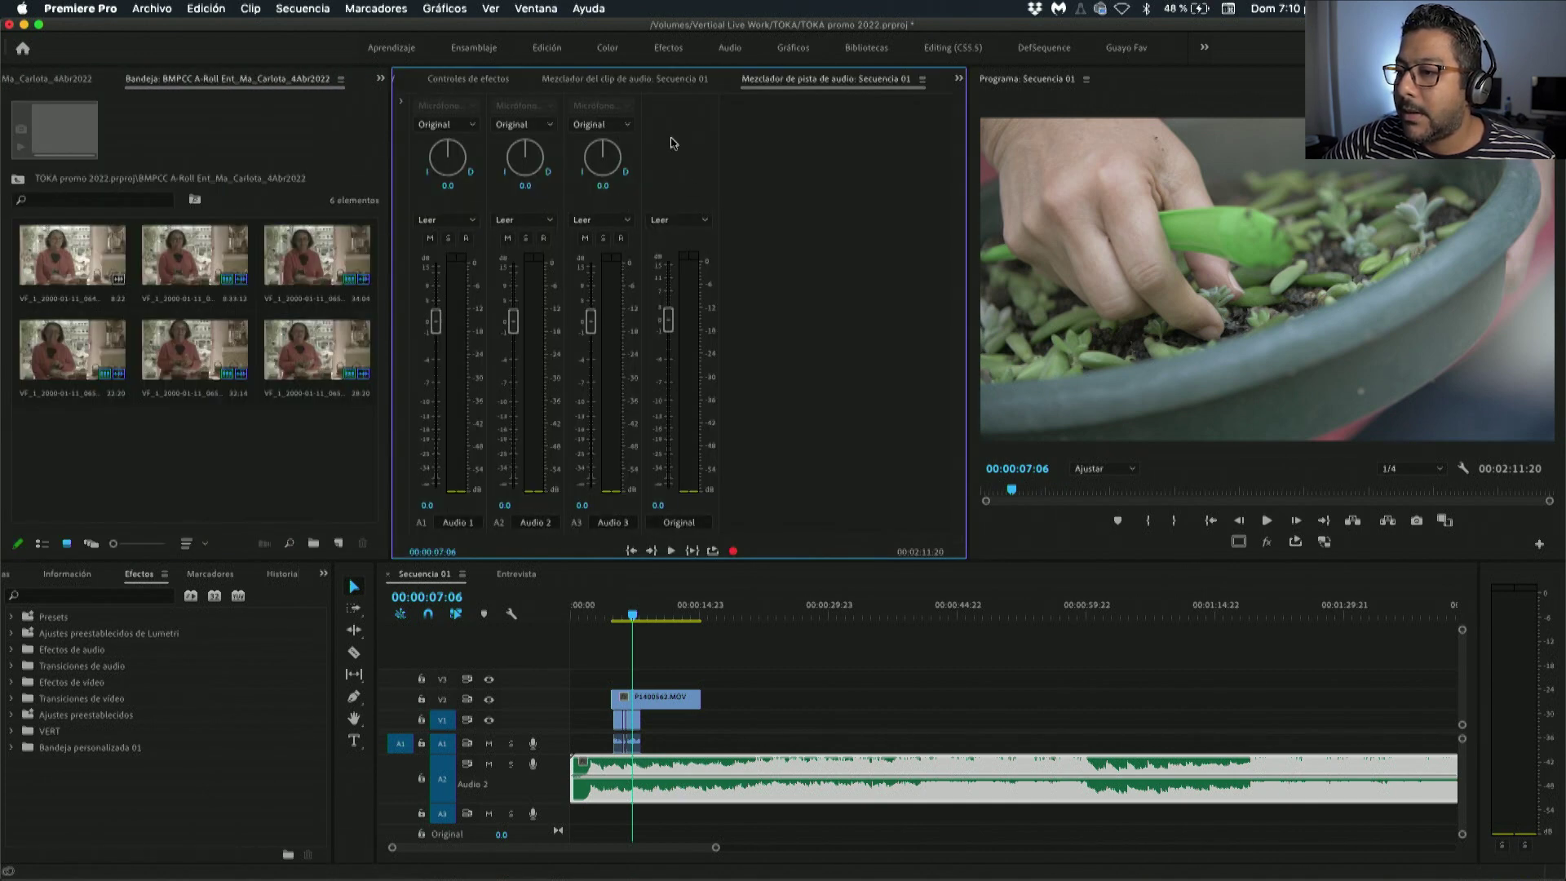
{"action": "left_click", "coordinate": [441, 78]}
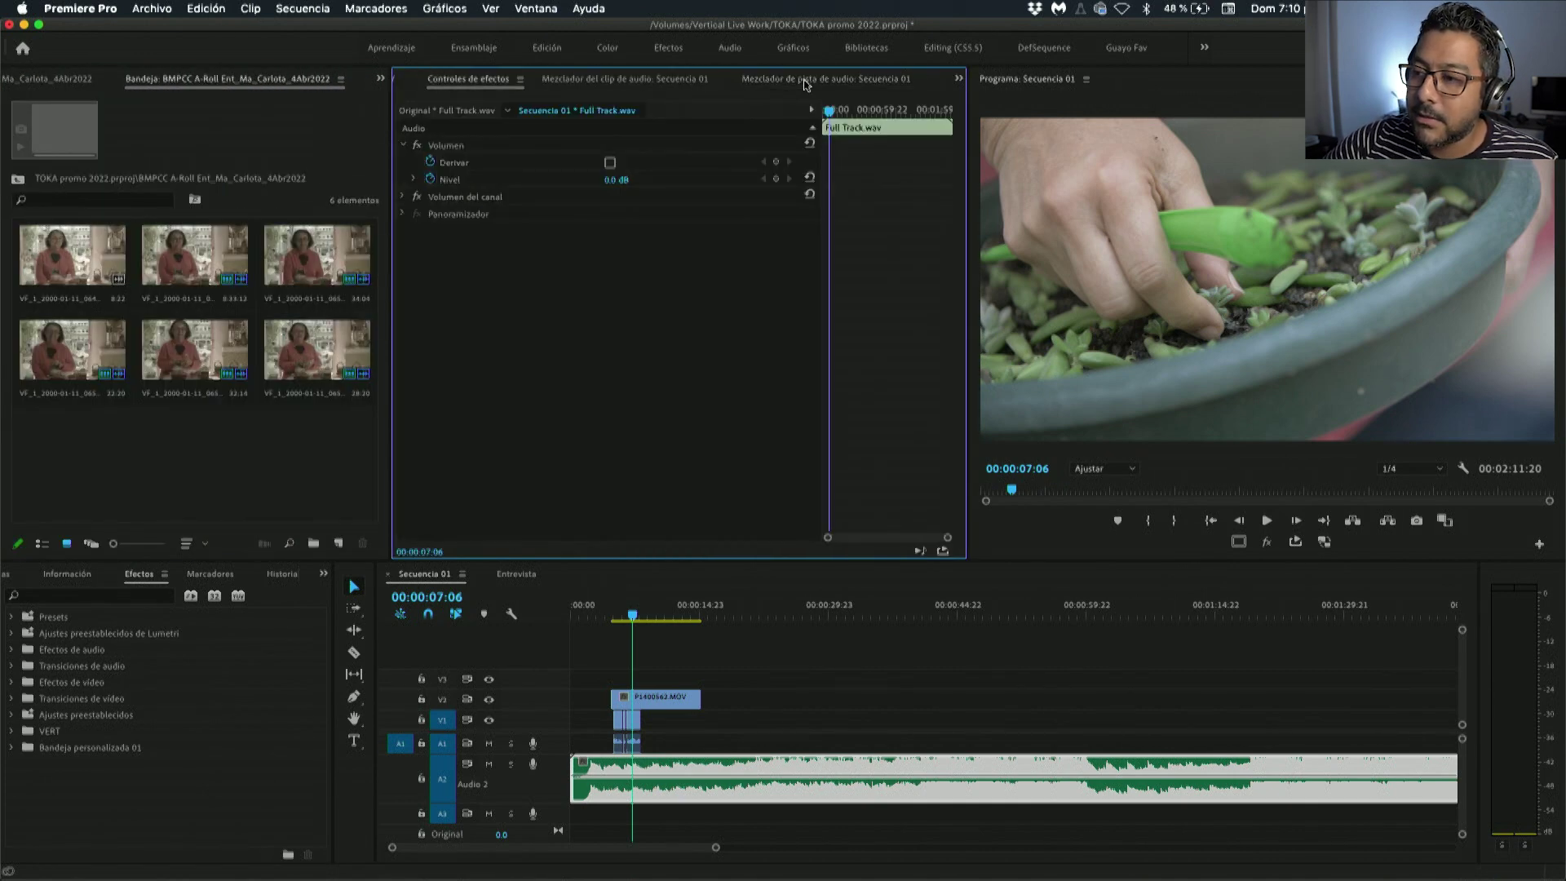
{"action": "left_click", "coordinate": [804, 81]}
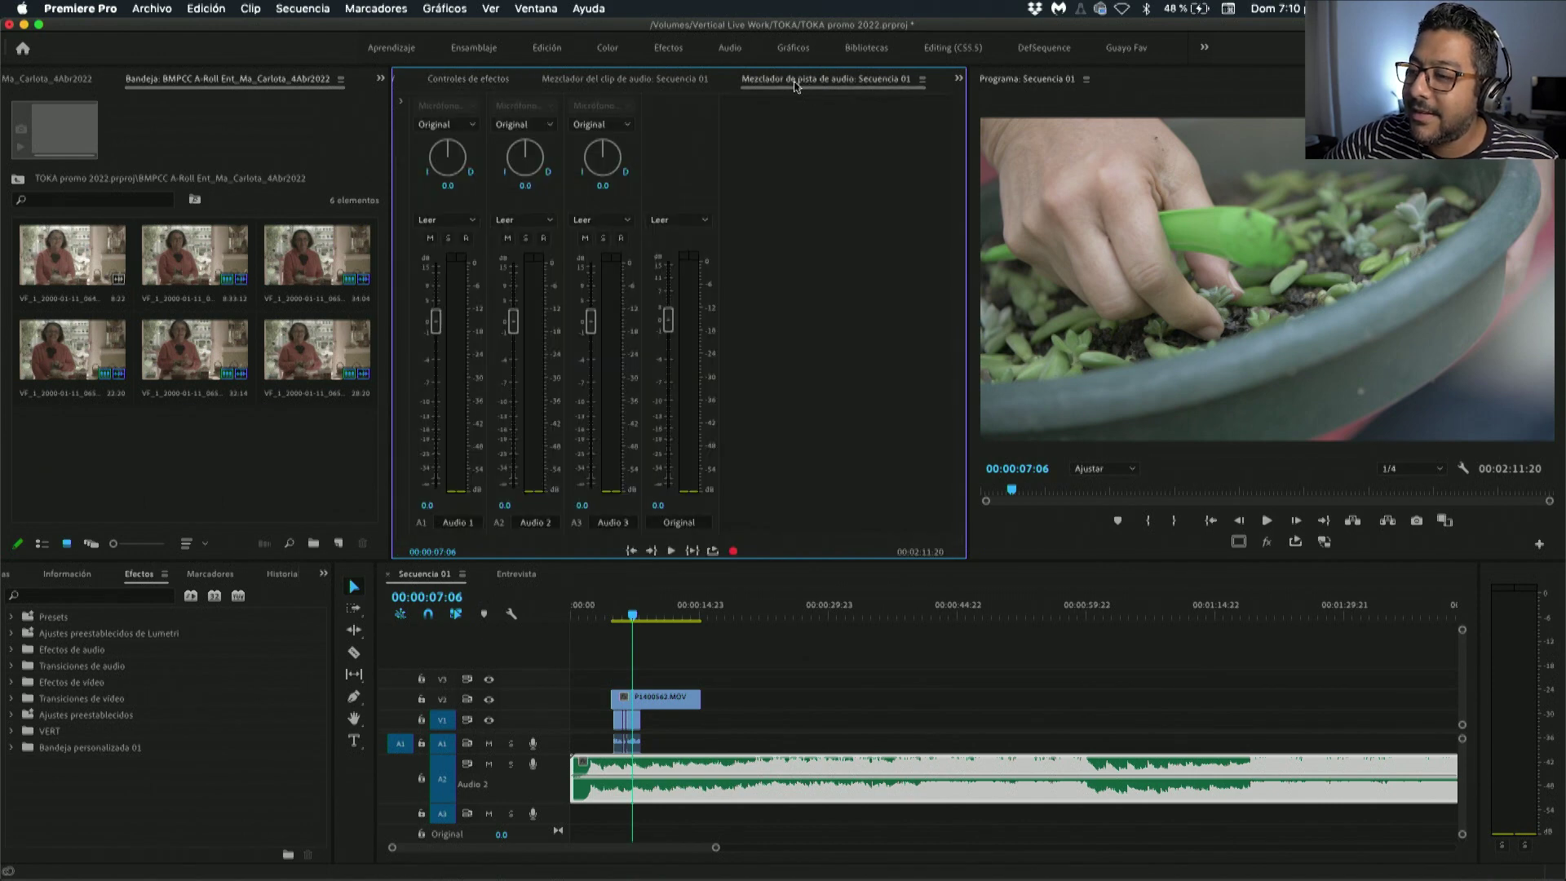
{"action": "left_click", "coordinate": [483, 80]}
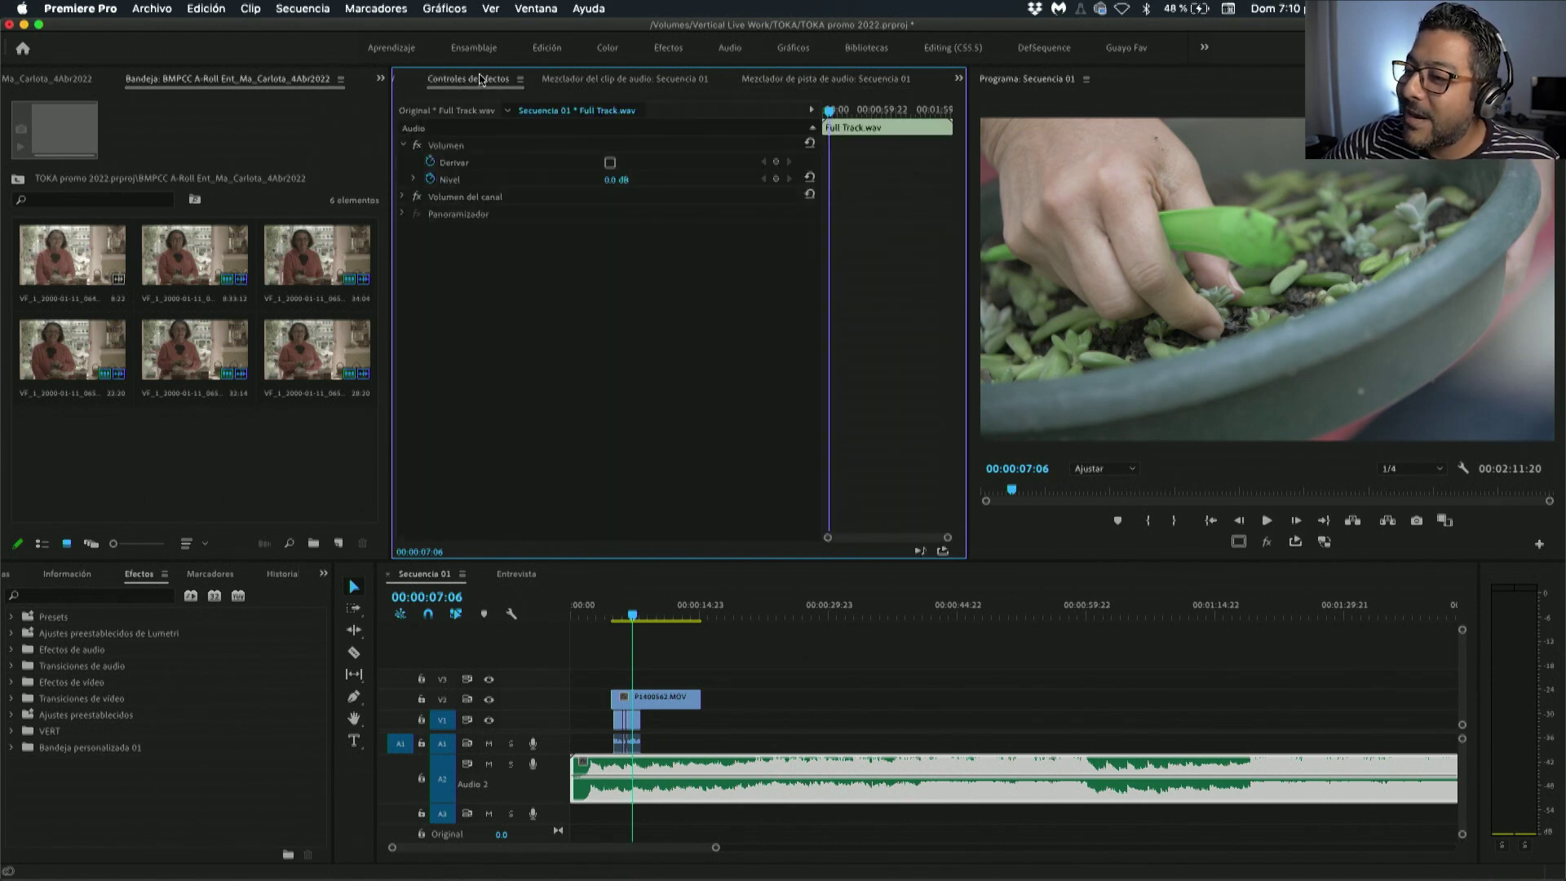
{"action": "left_click", "coordinate": [805, 84]}
{"action": "left_click", "coordinate": [463, 84]}
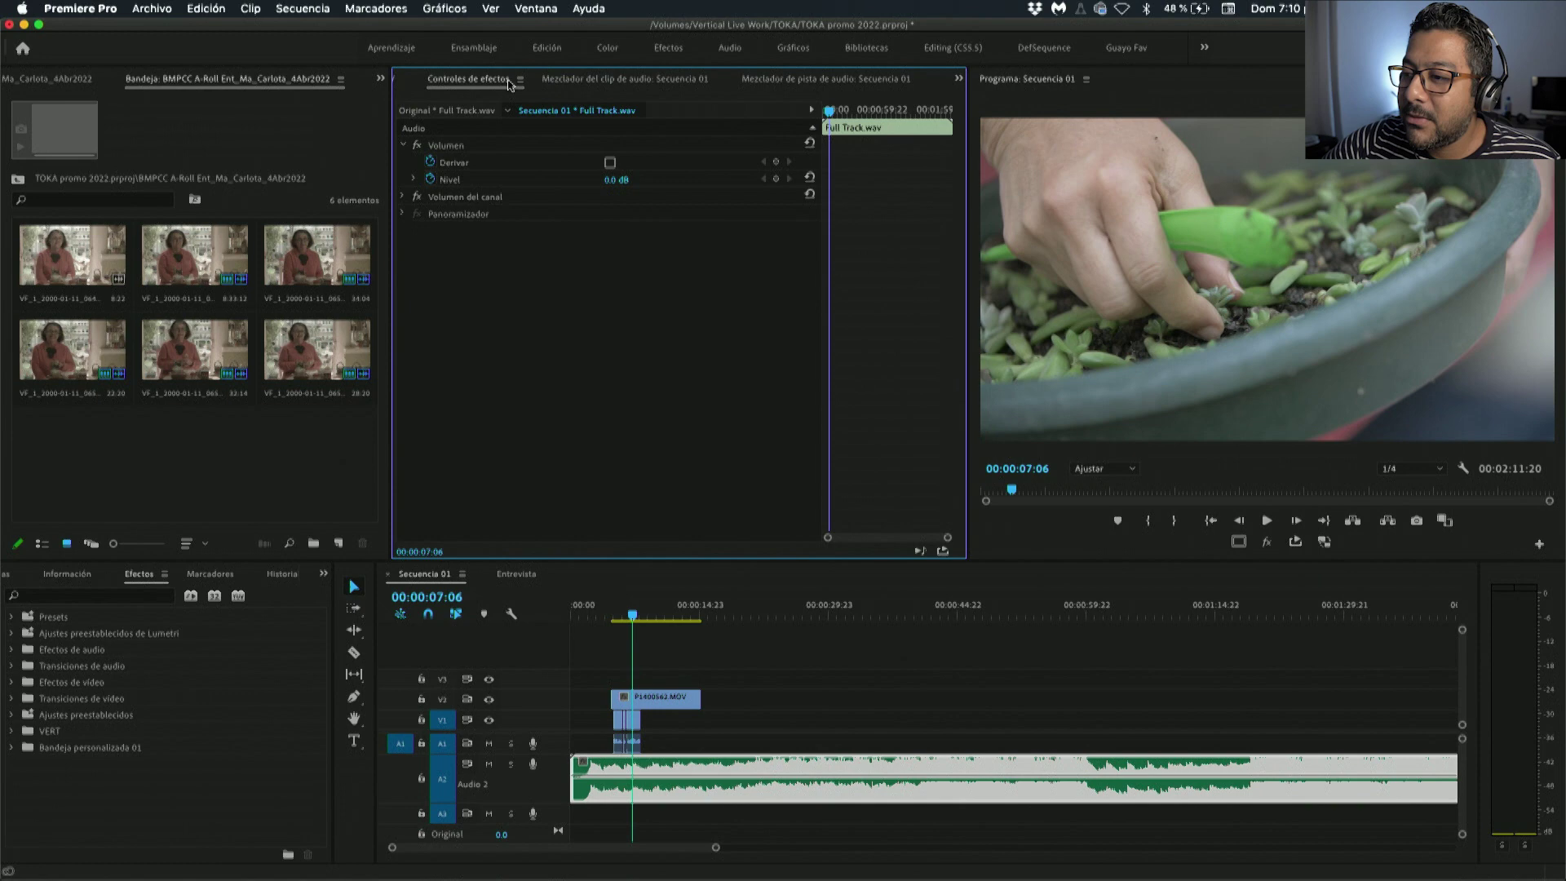
Close the Audio Clip Mixer panel and lower the Audio 2 fader to -11.1 dB.
{"action": "left_click", "coordinate": [590, 80]}
{"action": "left_click", "coordinate": [719, 80]}
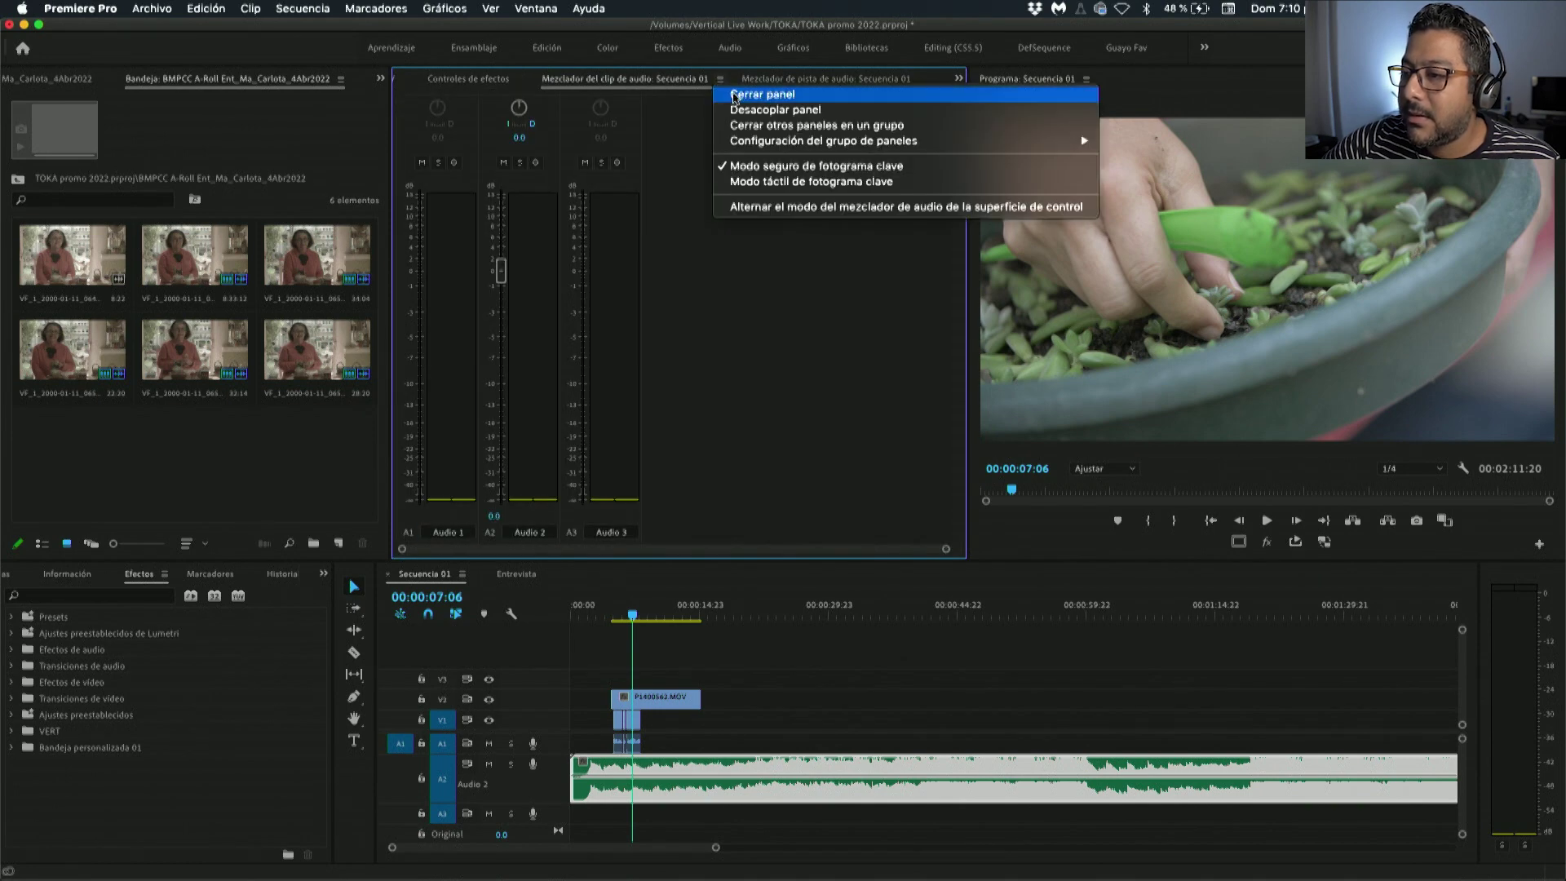
{"action": "left_click", "coordinate": [734, 93]}
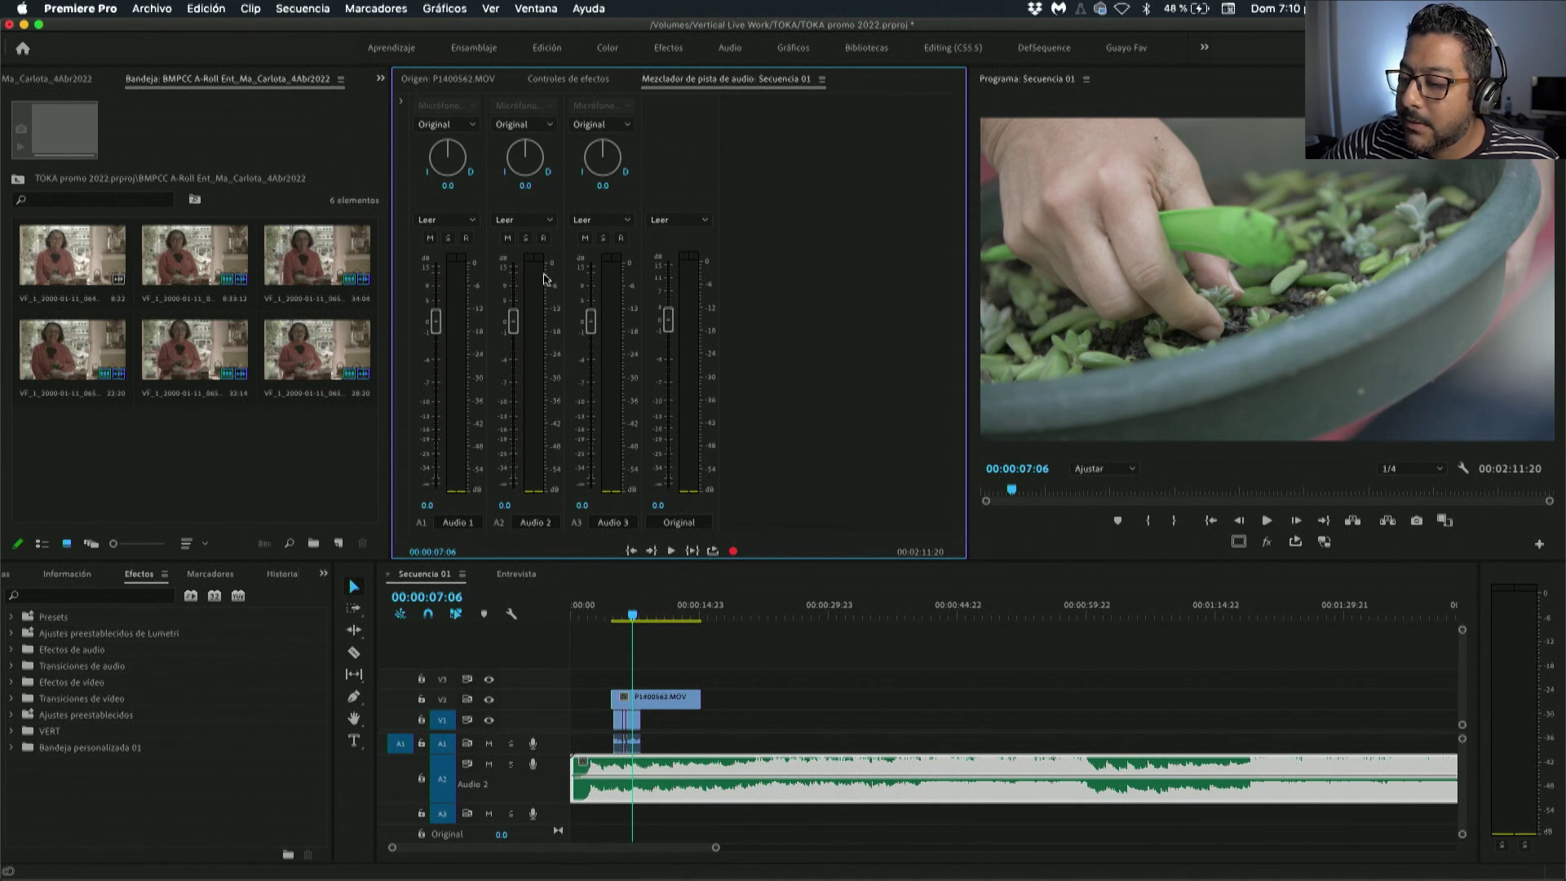
{"action": "left_click_drag", "start_coordinate": [513, 326], "coordinate": [514, 412]}
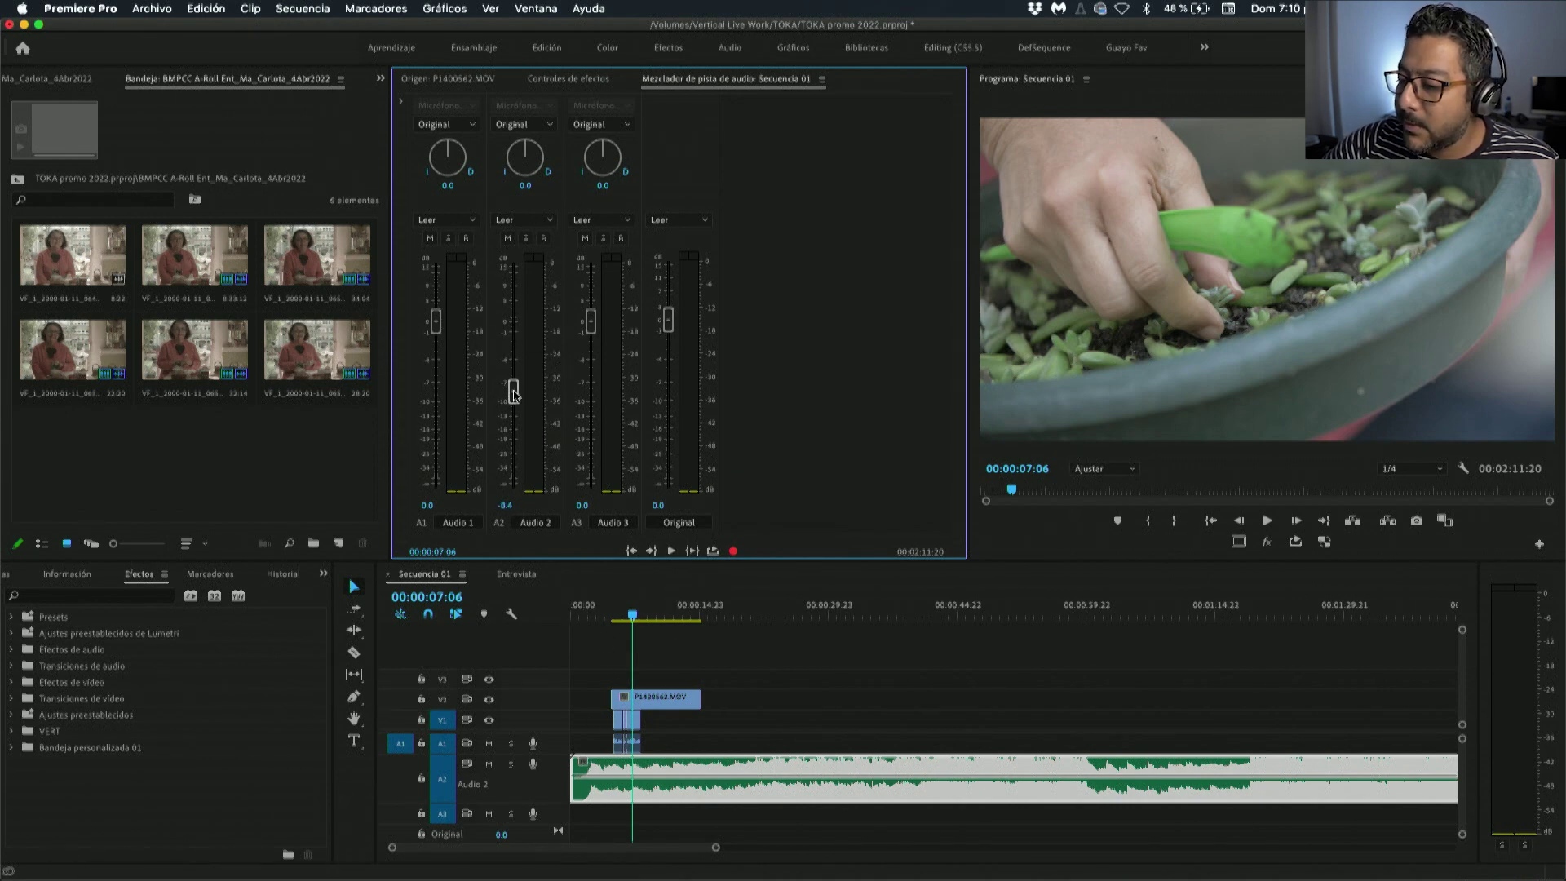
{"action": "left_click", "coordinate": [607, 614]}
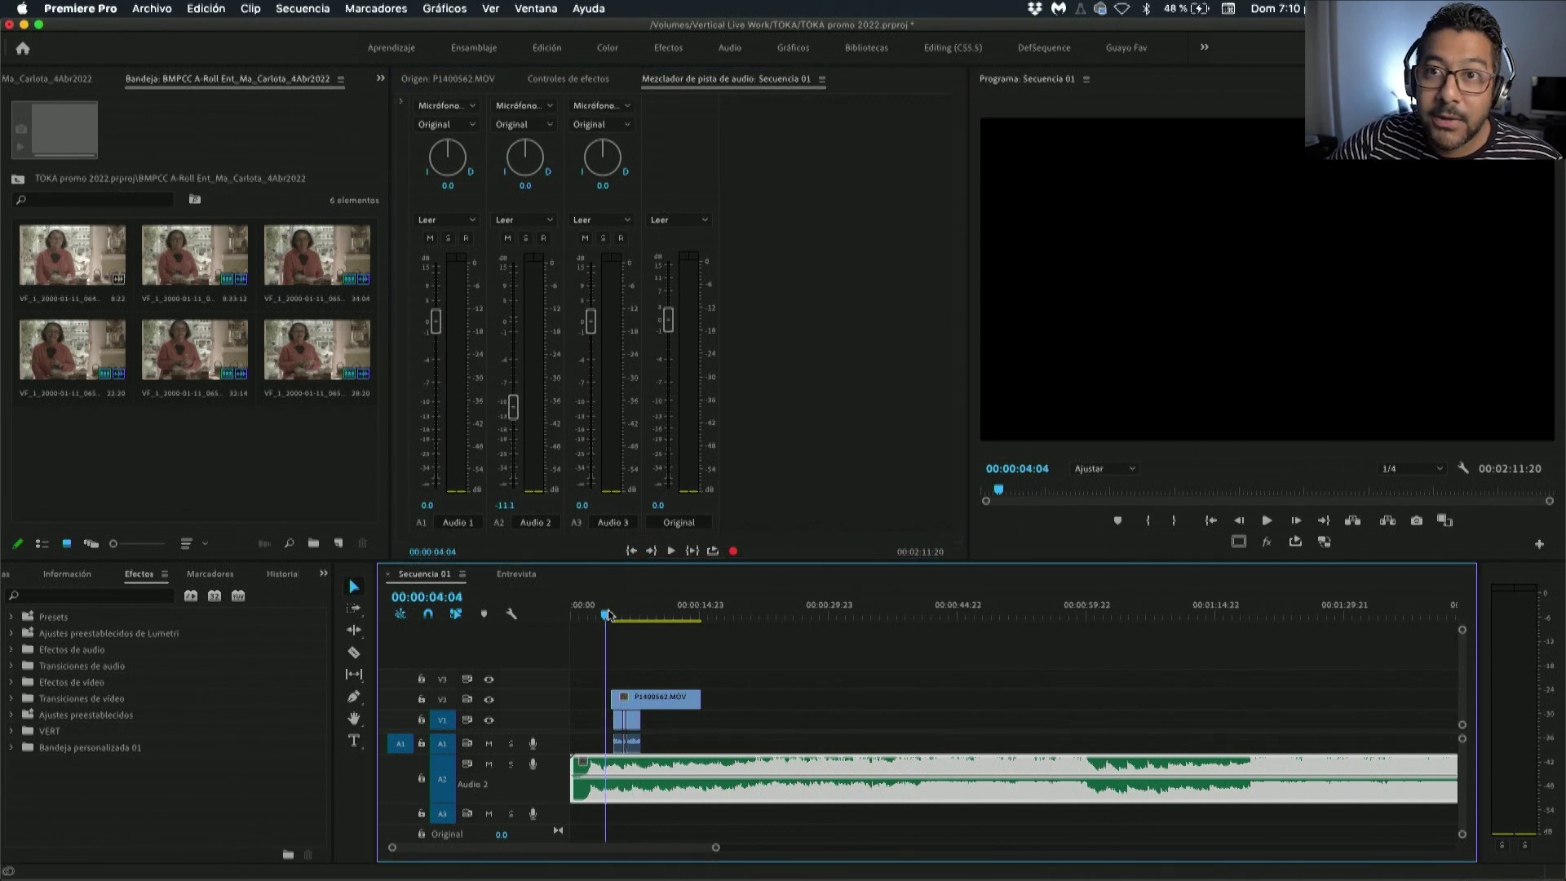
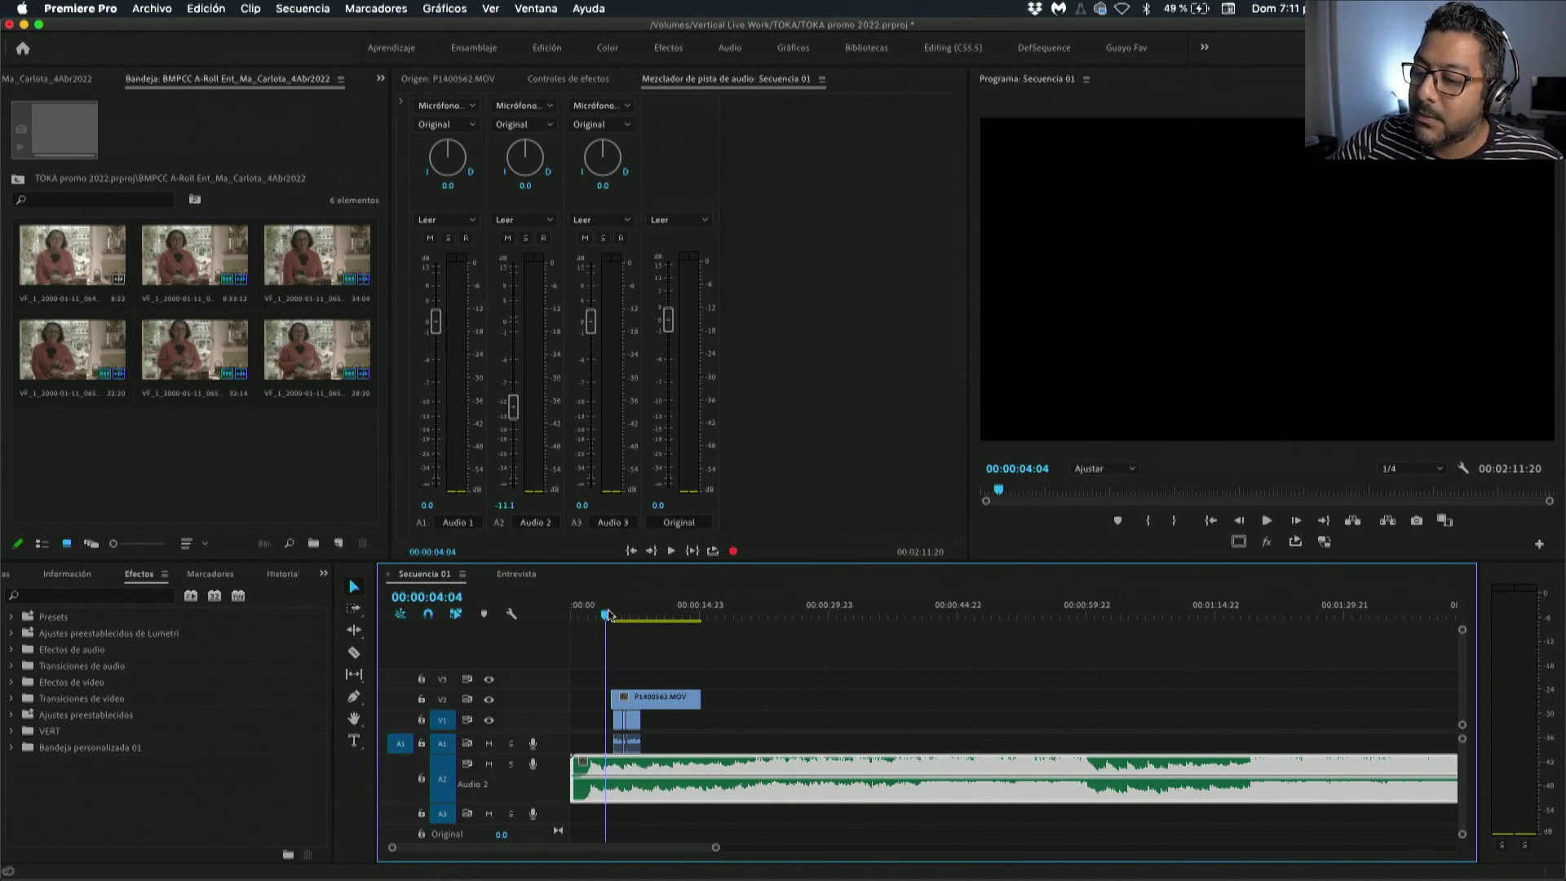
Review the sequence and trim off the start of P1400562.MOV on V2.
{"action": "key", "text": "space"}
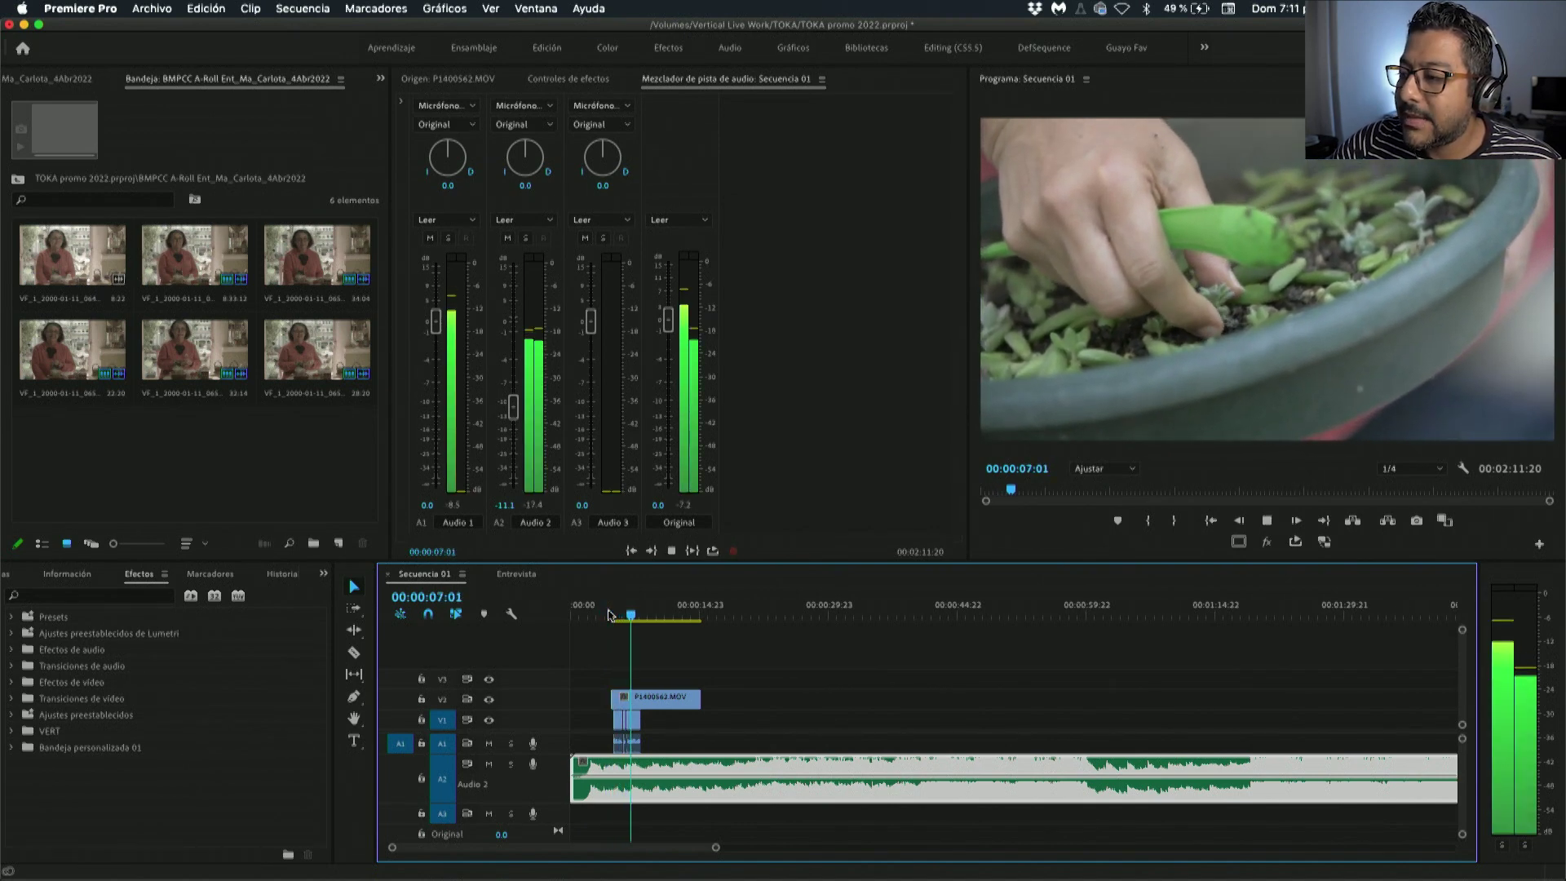
{"action": "key", "text": "space"}
{"action": "scroll", "coordinate": [605, 749], "scroll_direction": "up", "scroll_amount": 3, "text": "alt"}
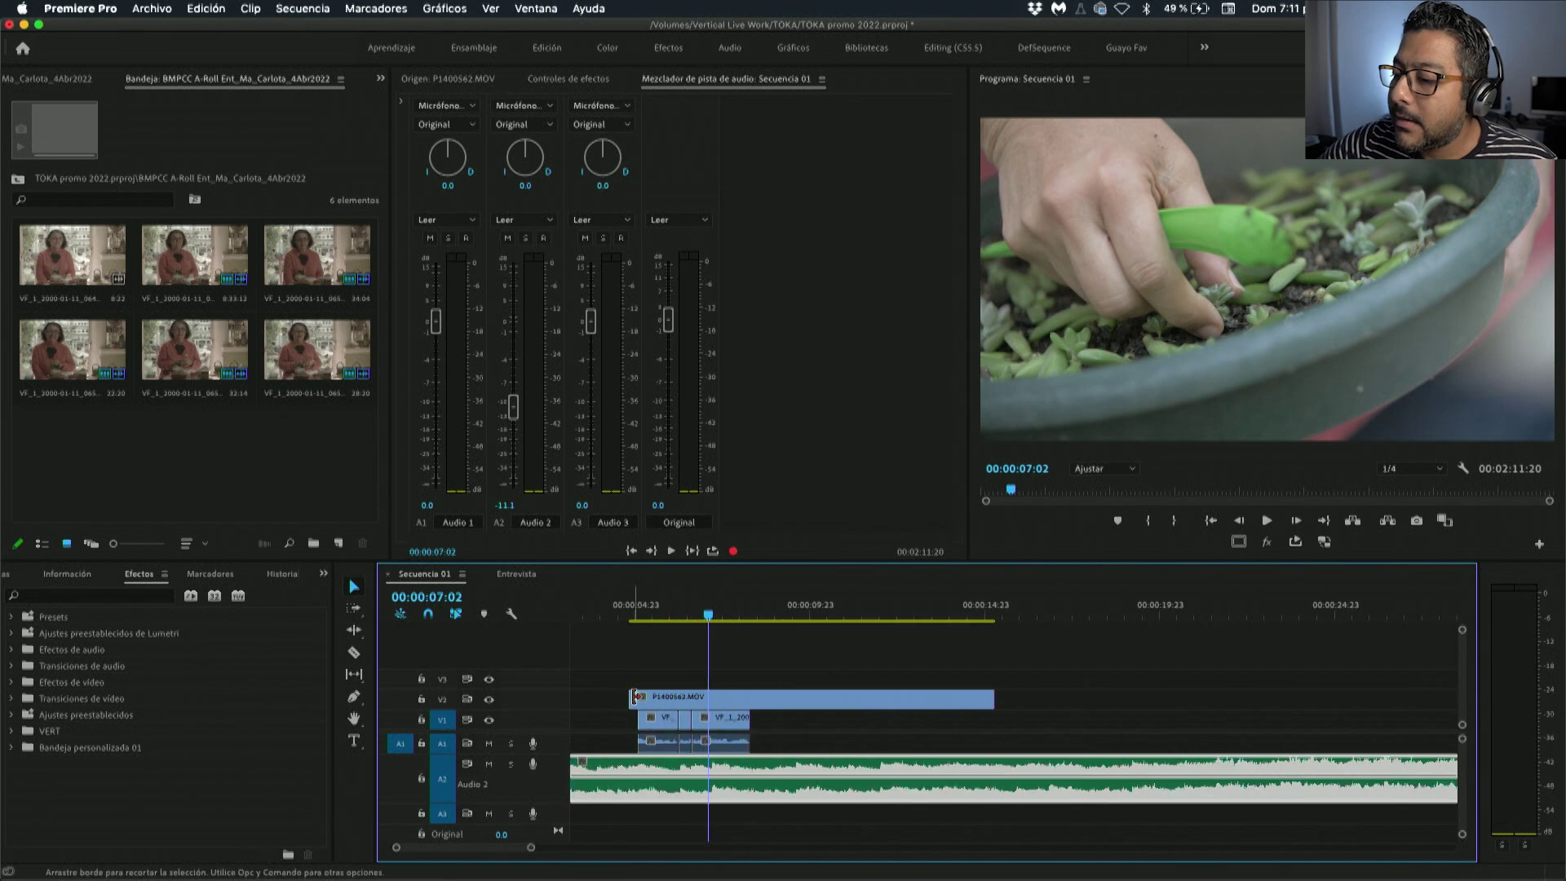
{"action": "left_click_drag", "start_coordinate": [637, 693], "coordinate": [688, 705]}
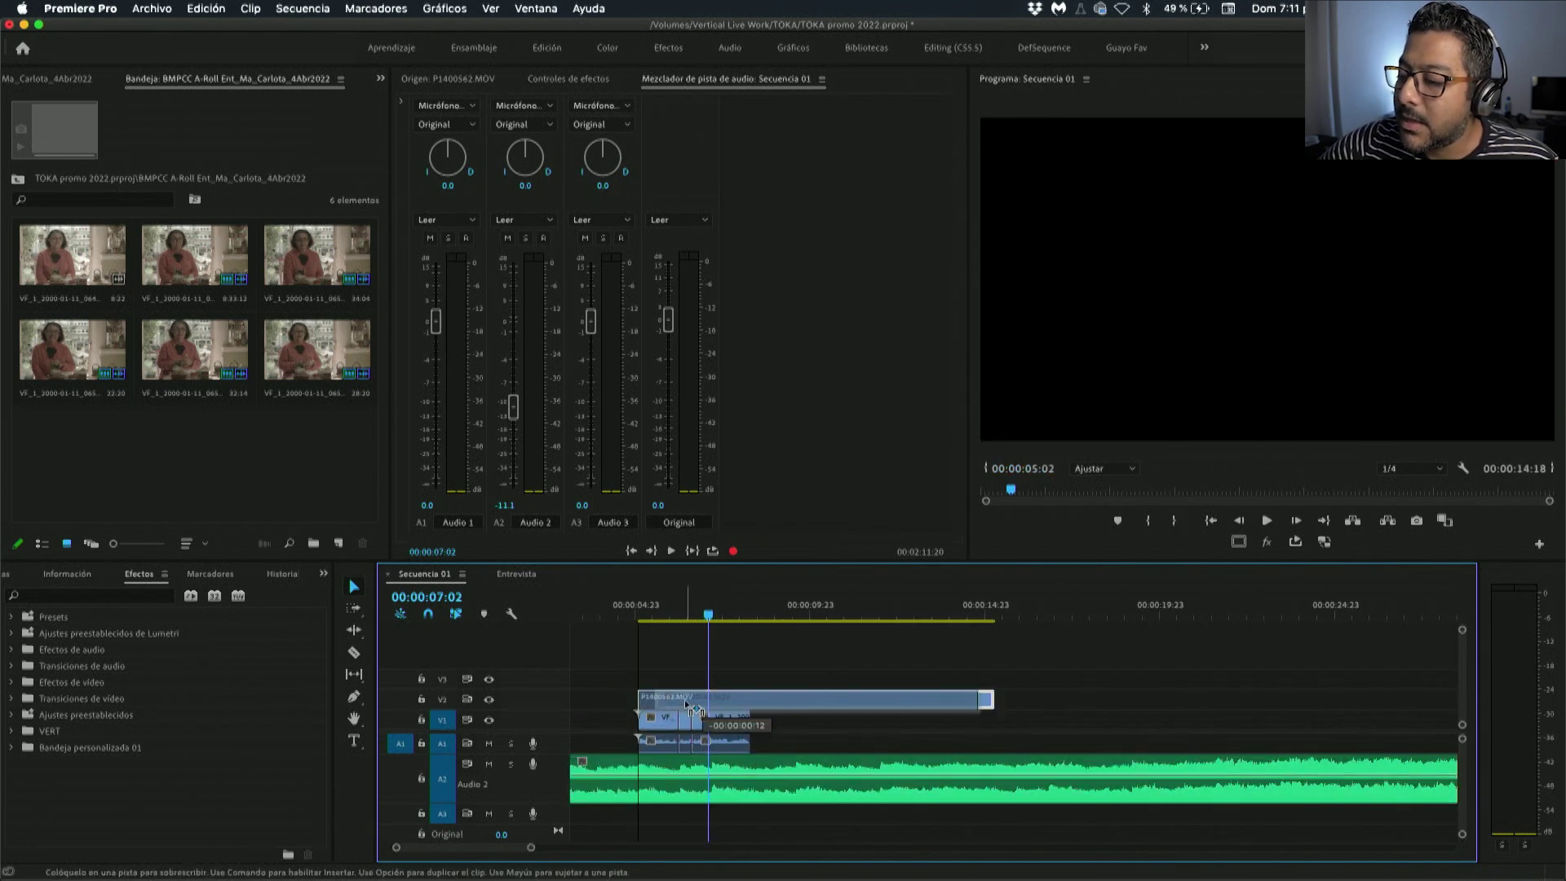
Slide the trimmed P1400562.MOV left over the interview clips and check its timing.
{"action": "left_click", "coordinate": [622, 618]}
{"action": "key", "text": "space"}
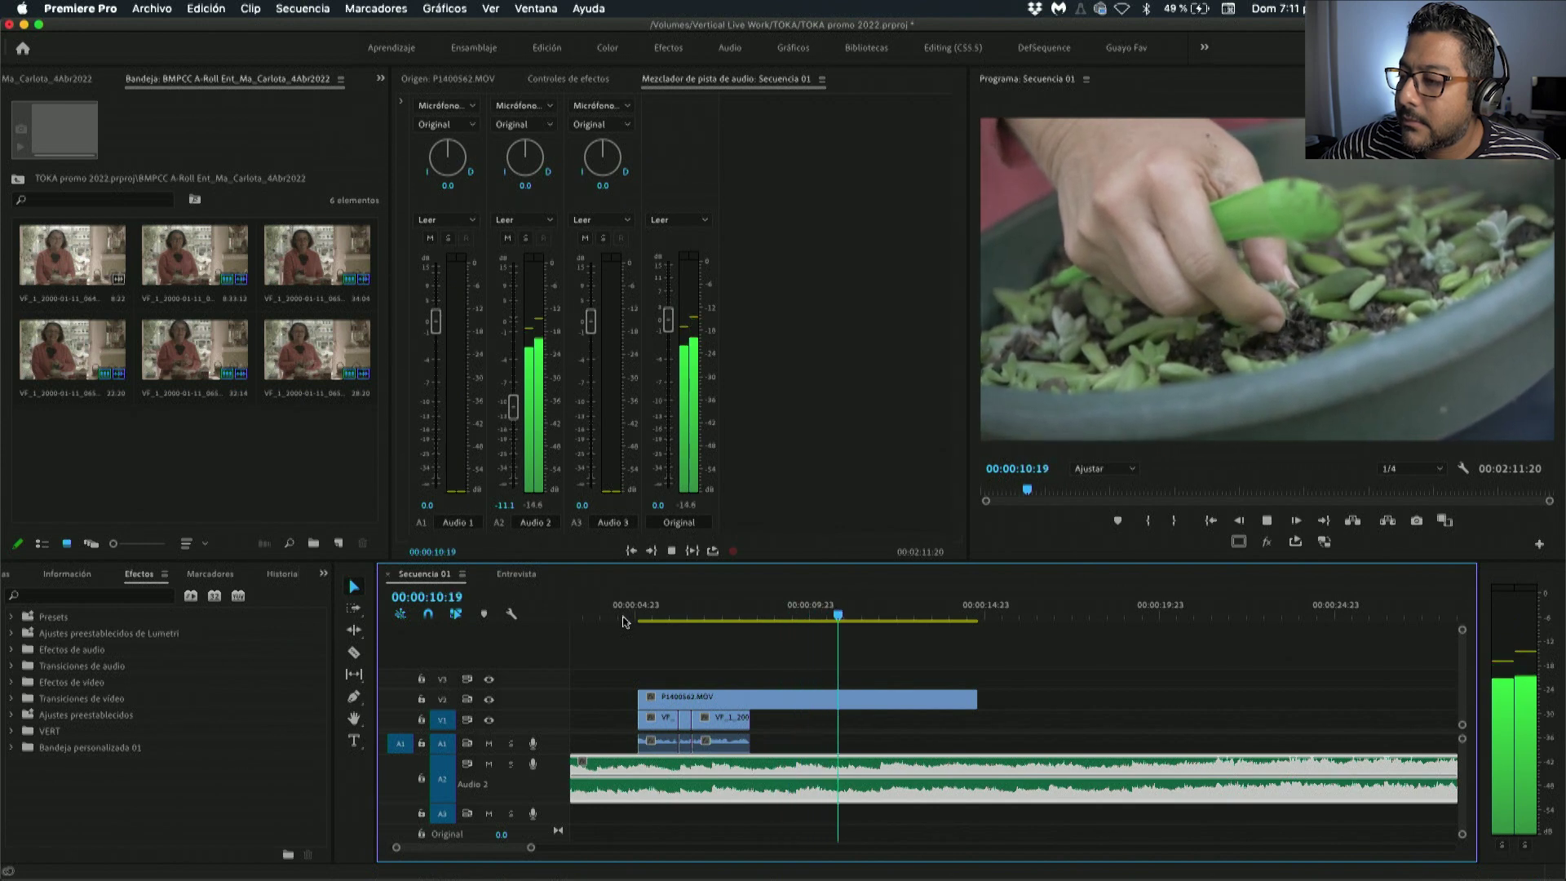
{"action": "key", "text": "space"}
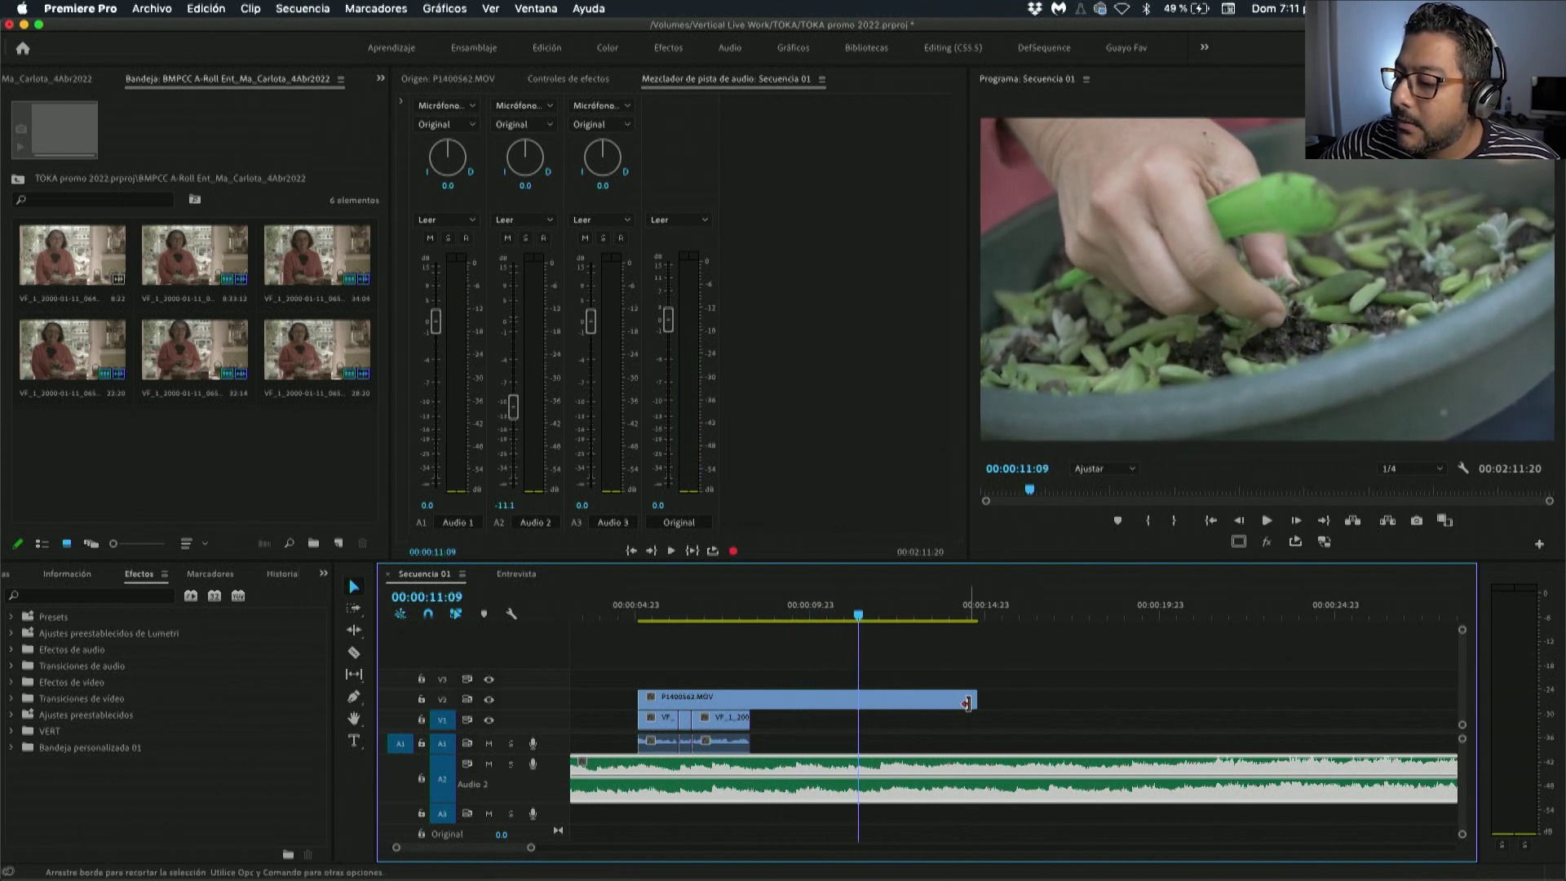
{"action": "left_click_drag", "start_coordinate": [950, 704], "coordinate": [932, 705]}
{"action": "scroll", "coordinate": [1011, 718], "scroll_direction": "left", "scroll_amount": 3}
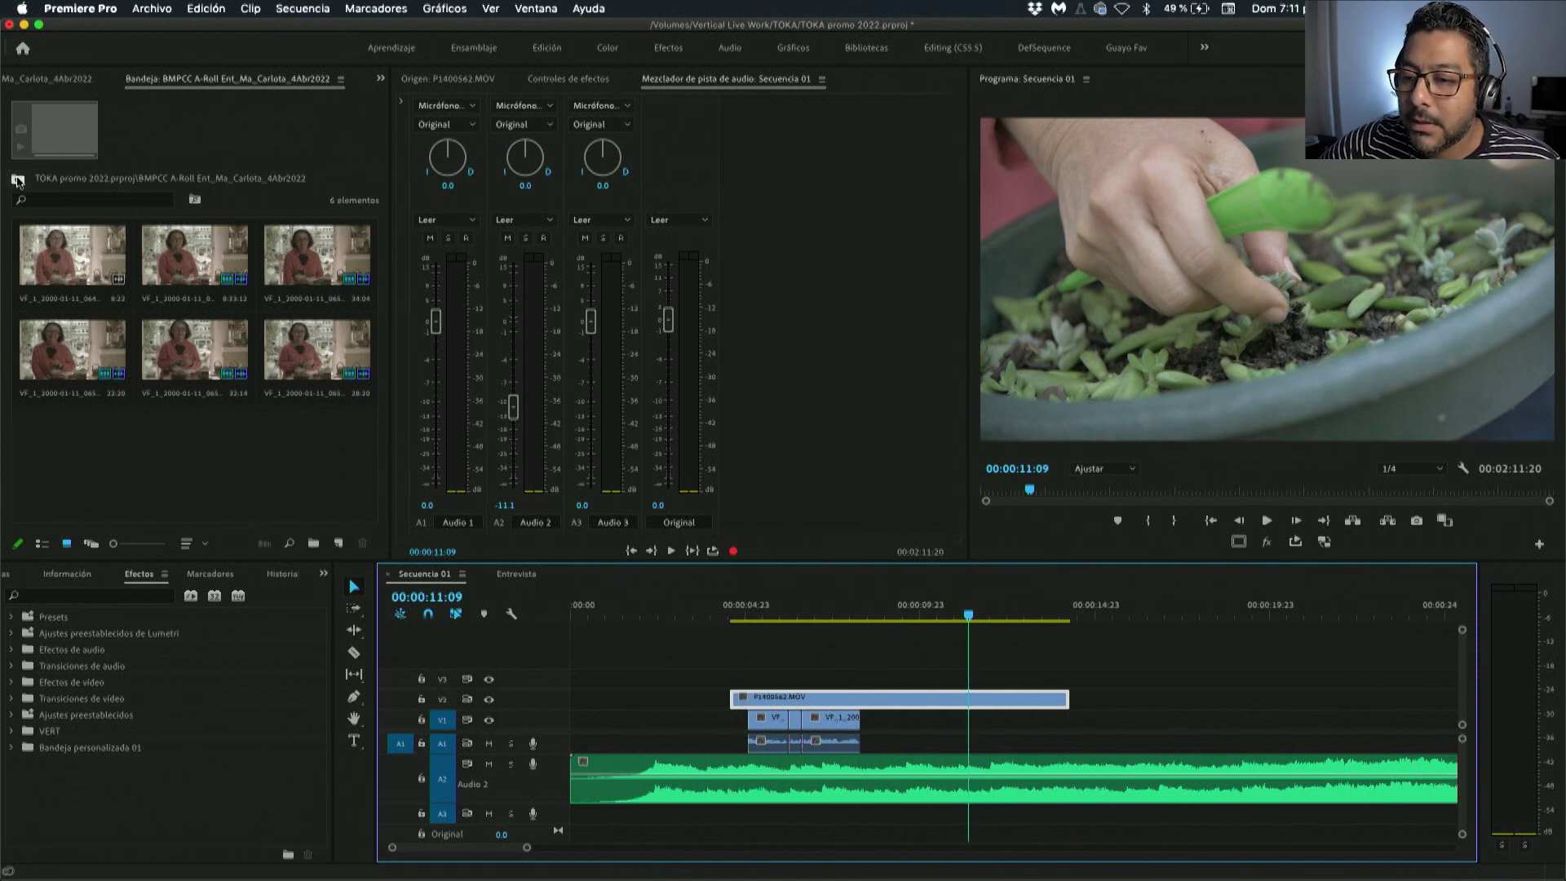
{"action": "left_click", "coordinate": [17, 178]}
Open the GHS B-Roll bin and preview clip P1400549 from its beginning.
{"action": "double_click", "coordinate": [189, 261]}
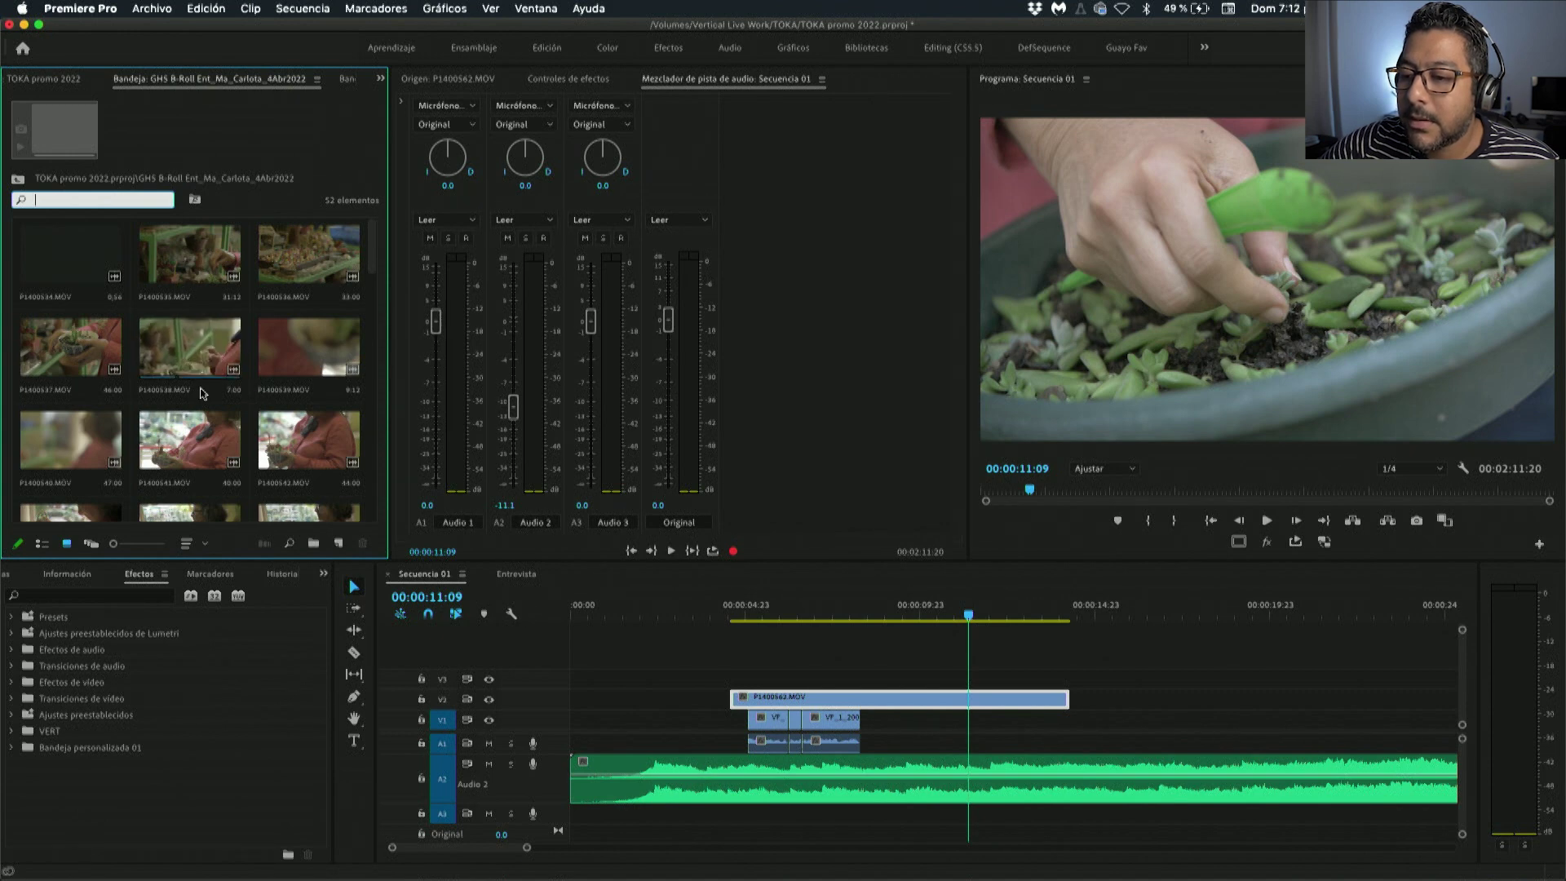
{"action": "scroll", "coordinate": [201, 401], "scroll_direction": "down", "scroll_amount": 3}
{"action": "scroll", "coordinate": [201, 401], "scroll_direction": "up", "scroll_amount": 3}
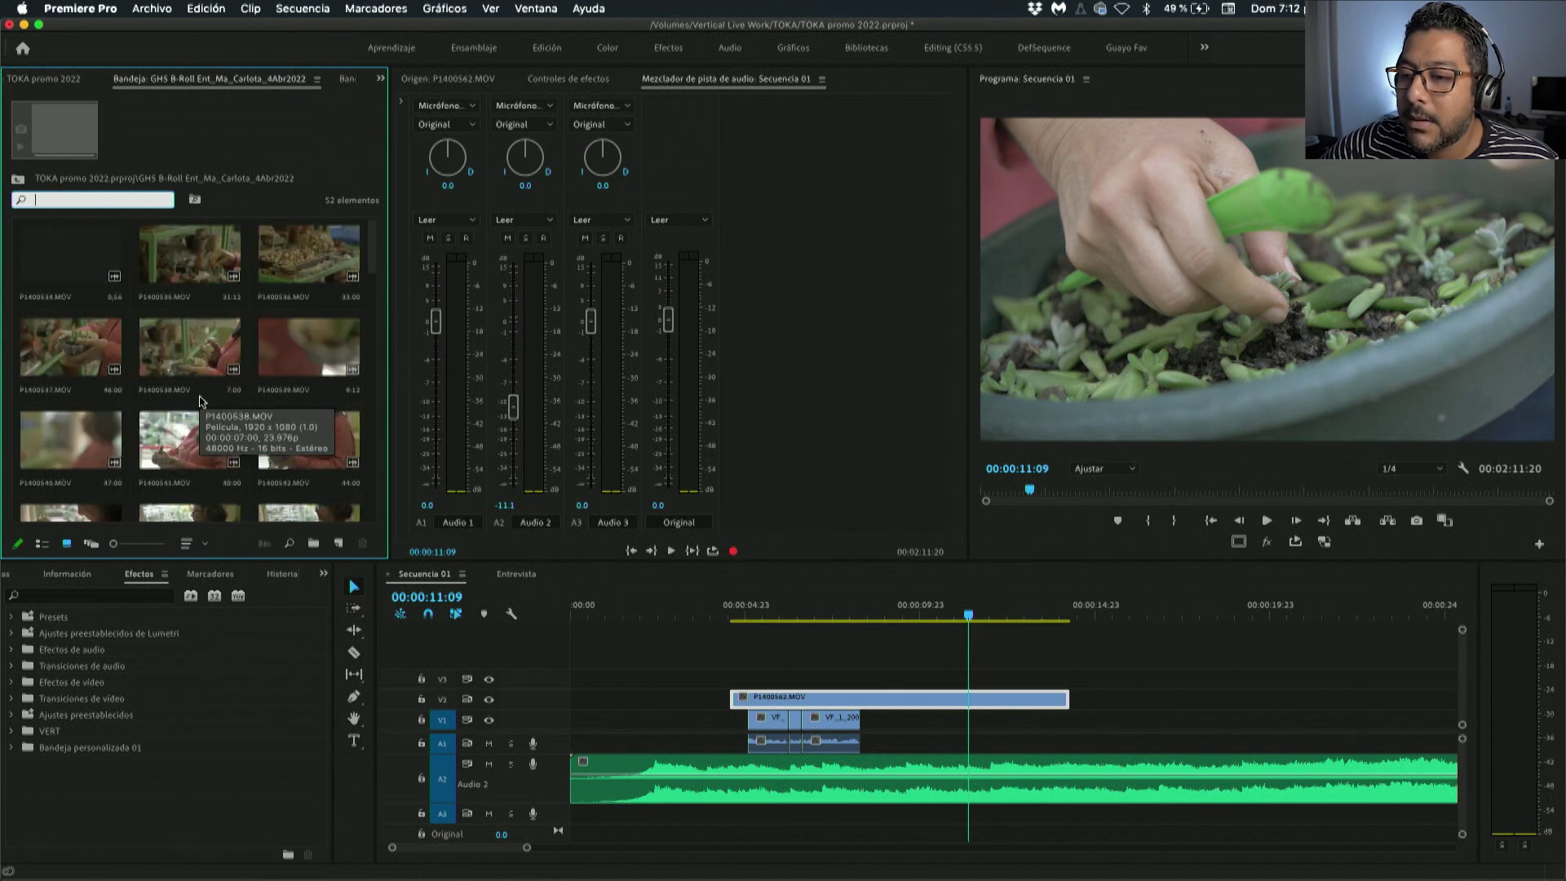
{"action": "scroll", "coordinate": [202, 400], "scroll_direction": "down", "scroll_amount": 5}
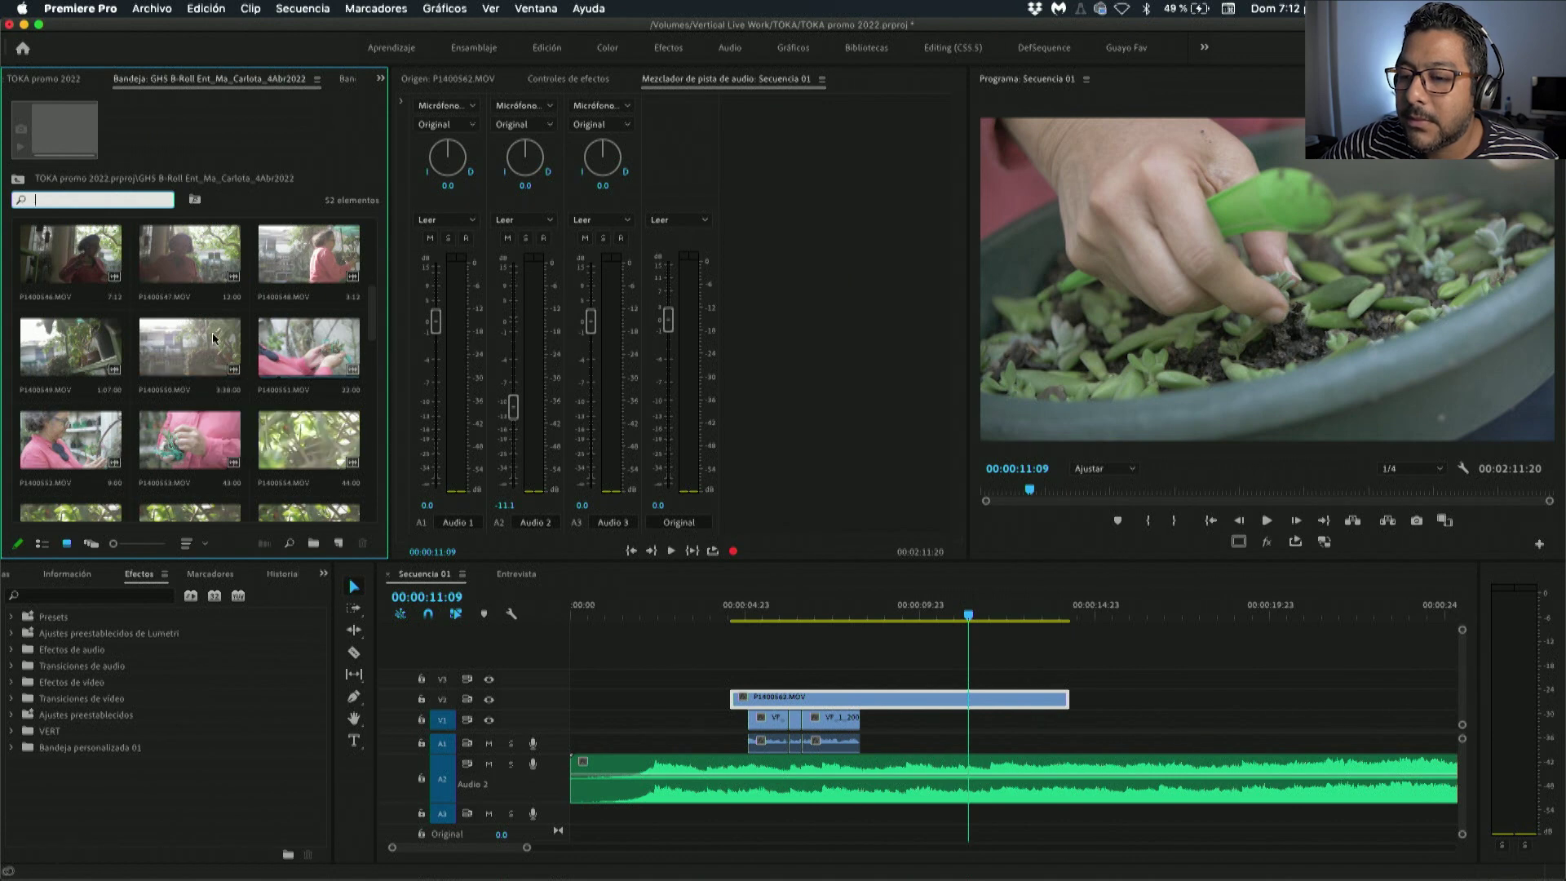
{"action": "double_click", "coordinate": [60, 356]}
{"action": "left_click_drag", "start_coordinate": [478, 490], "coordinate": [537, 508]}
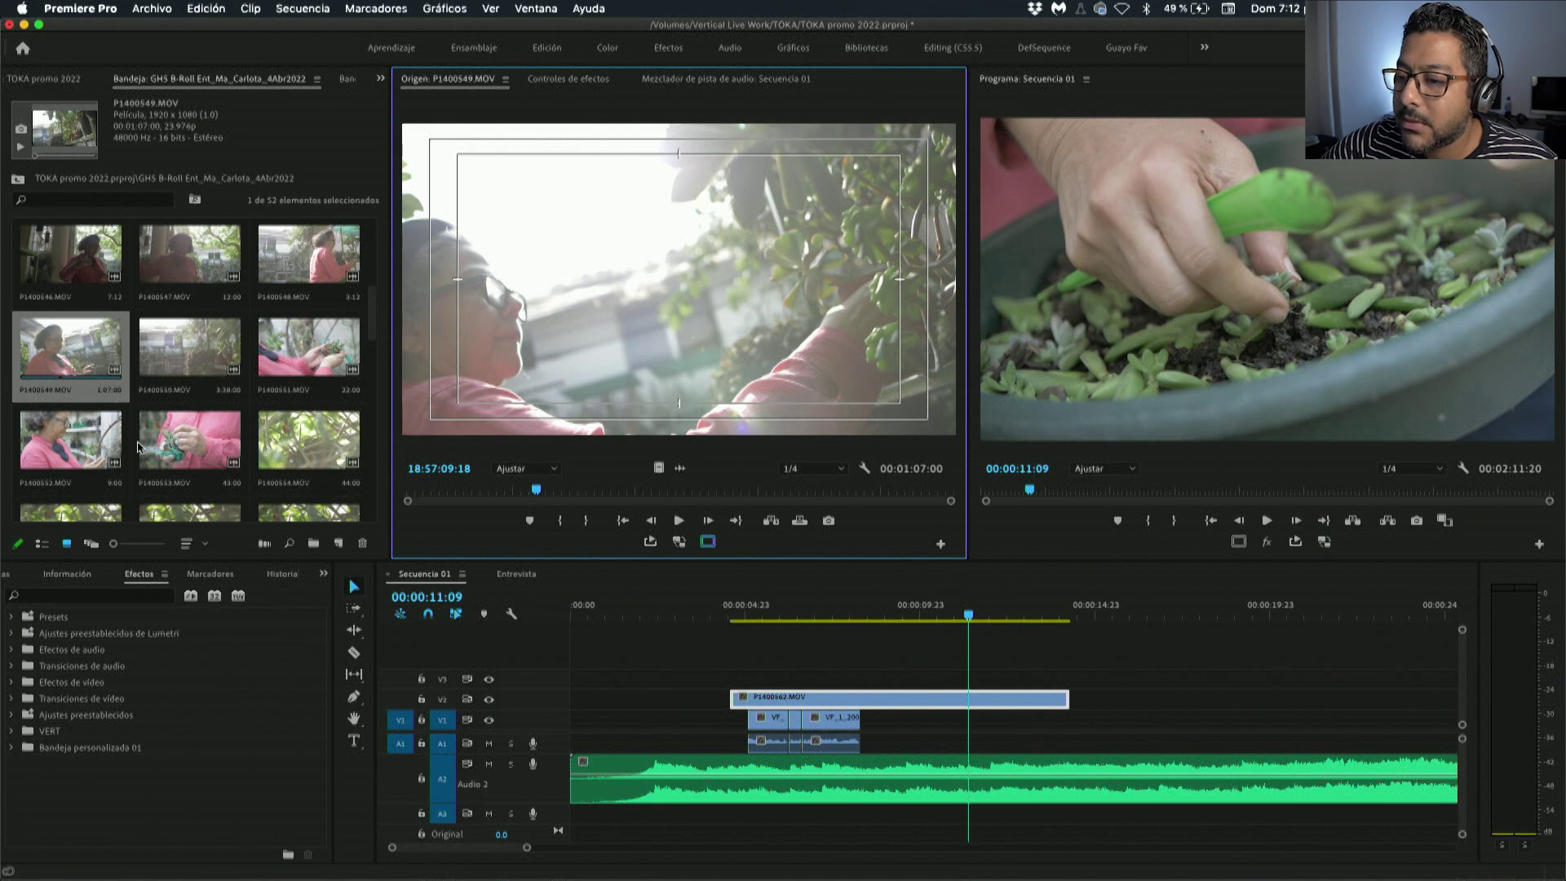
Load P1400550.MOV and scrub to the woman holding a plant.
{"action": "double_click", "coordinate": [166, 352]}
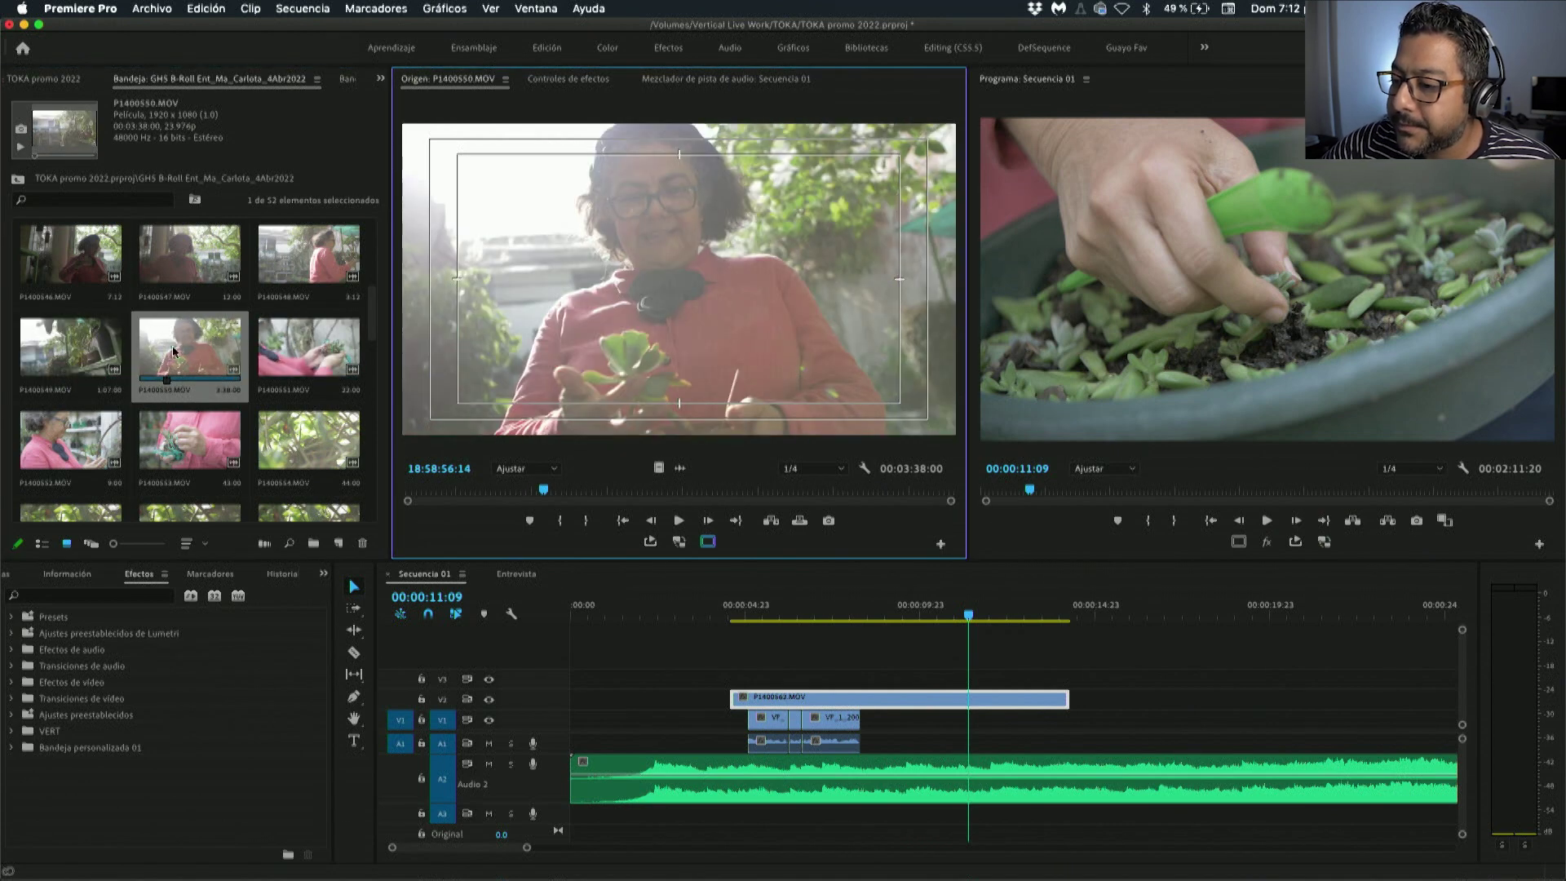
{"action": "left_click_drag", "start_coordinate": [537, 492], "coordinate": [527, 491]}
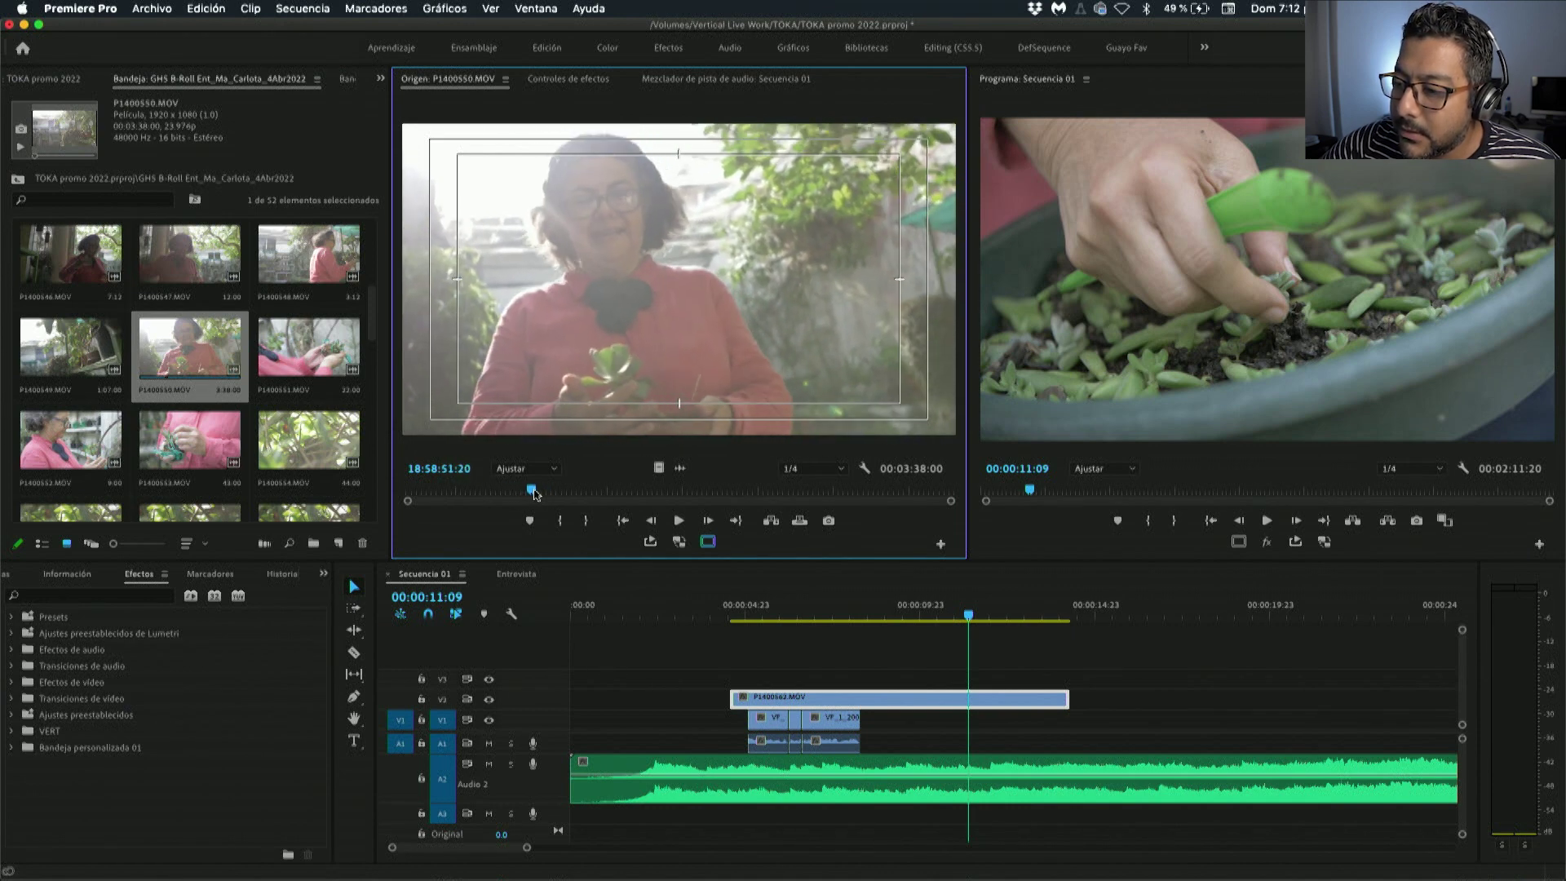
{"action": "left_click_drag", "start_coordinate": [527, 492], "coordinate": [561, 489]}
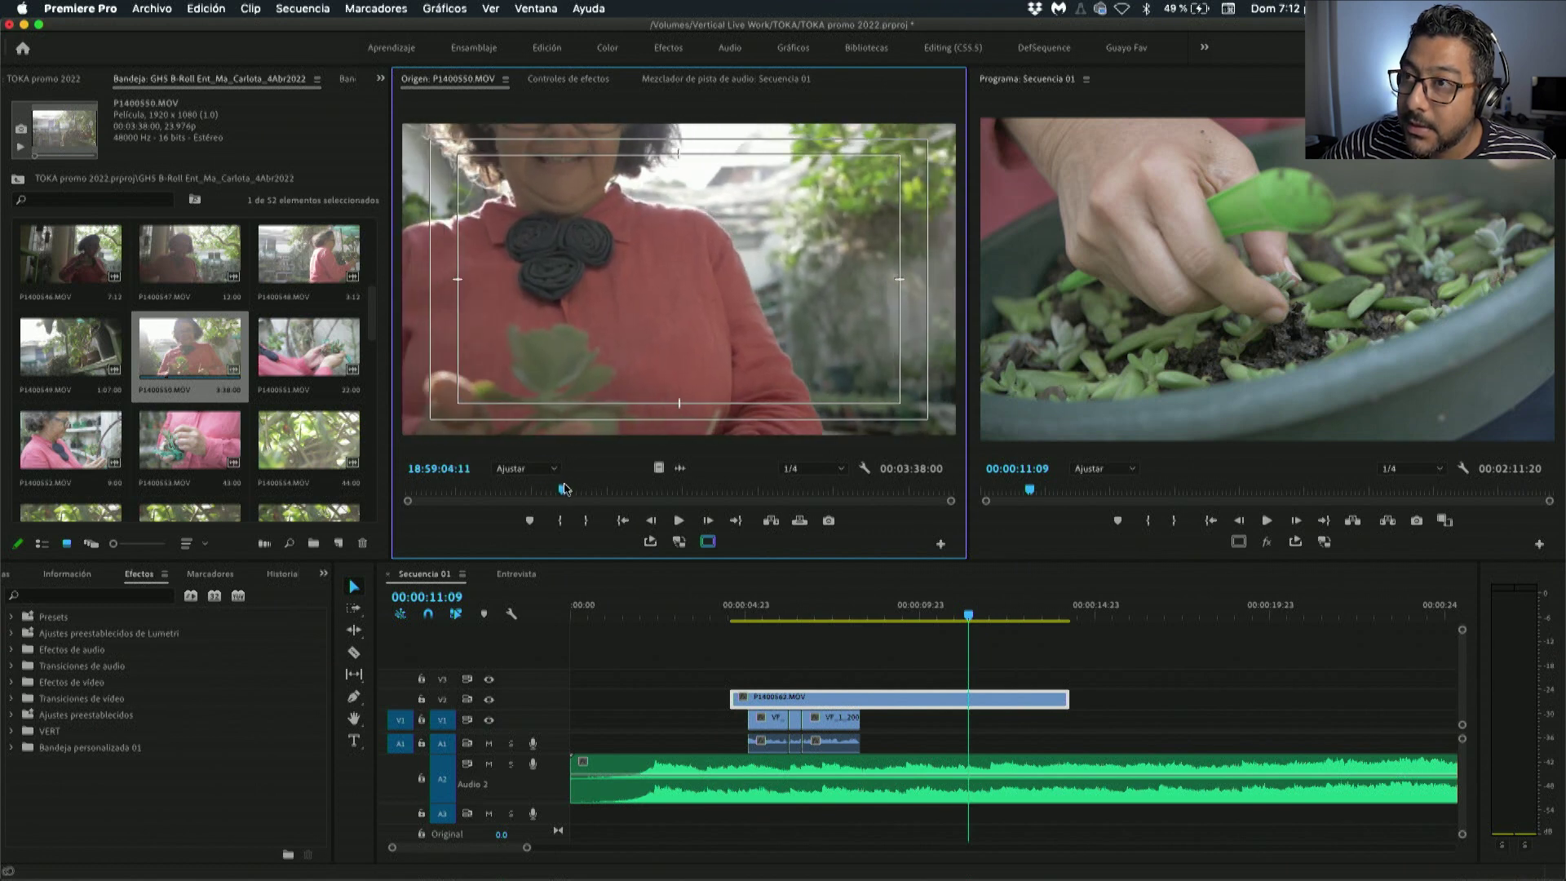
{"action": "left_click_drag", "start_coordinate": [561, 488], "coordinate": [560, 491]}
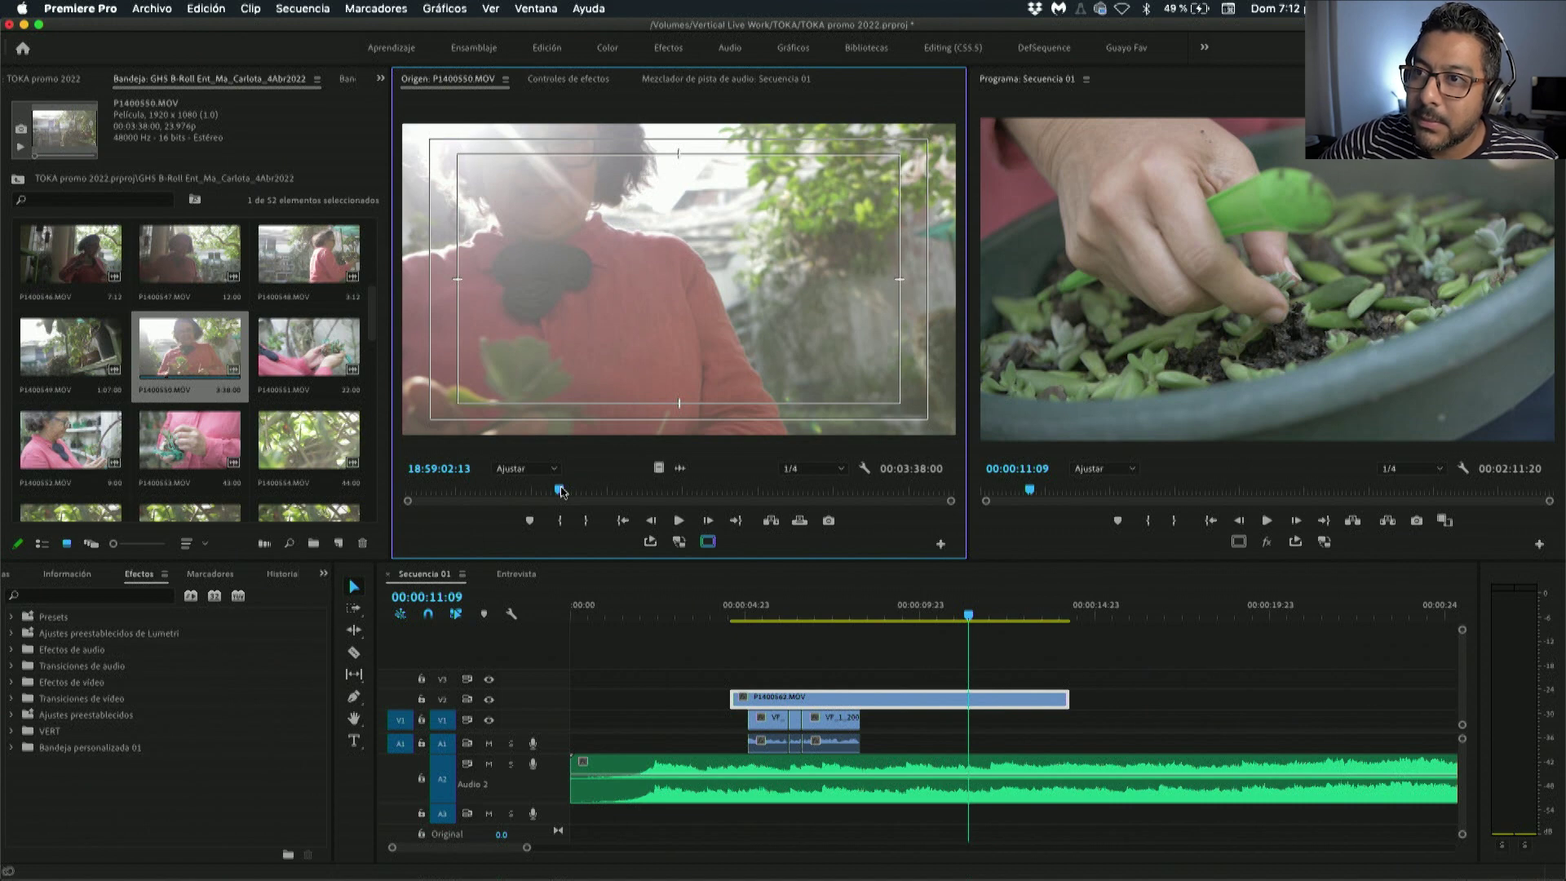
{"action": "left_click_drag", "start_coordinate": [561, 490], "coordinate": [560, 490]}
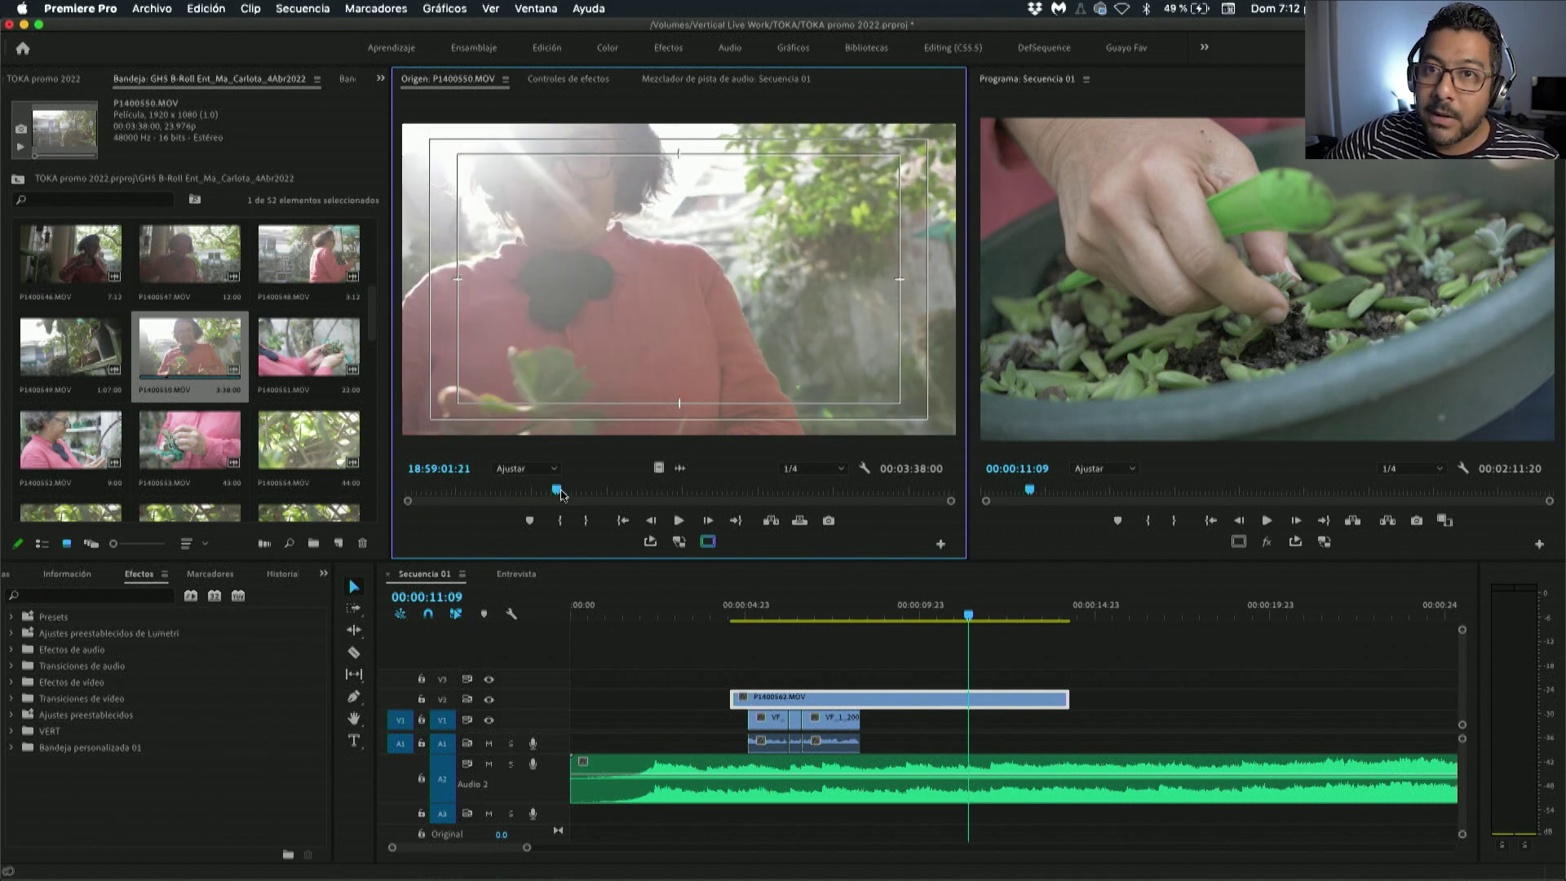
Mark In and Out points around an 11:12-long section of the woman holding a succulent.
{"action": "left_click", "coordinate": [561, 522]}
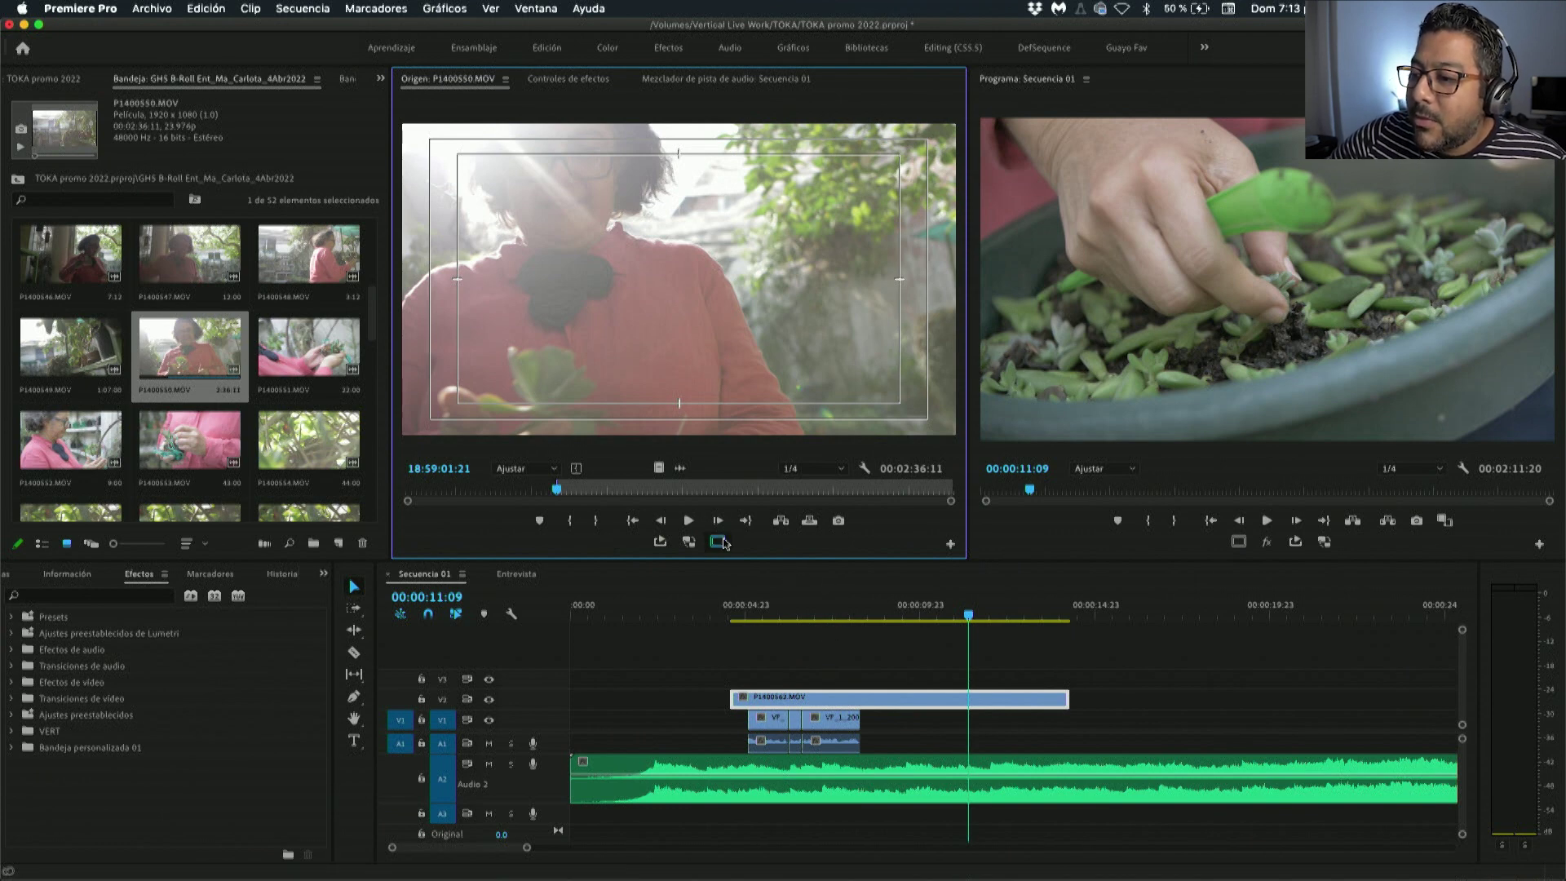
{"action": "left_click", "coordinate": [690, 523]}
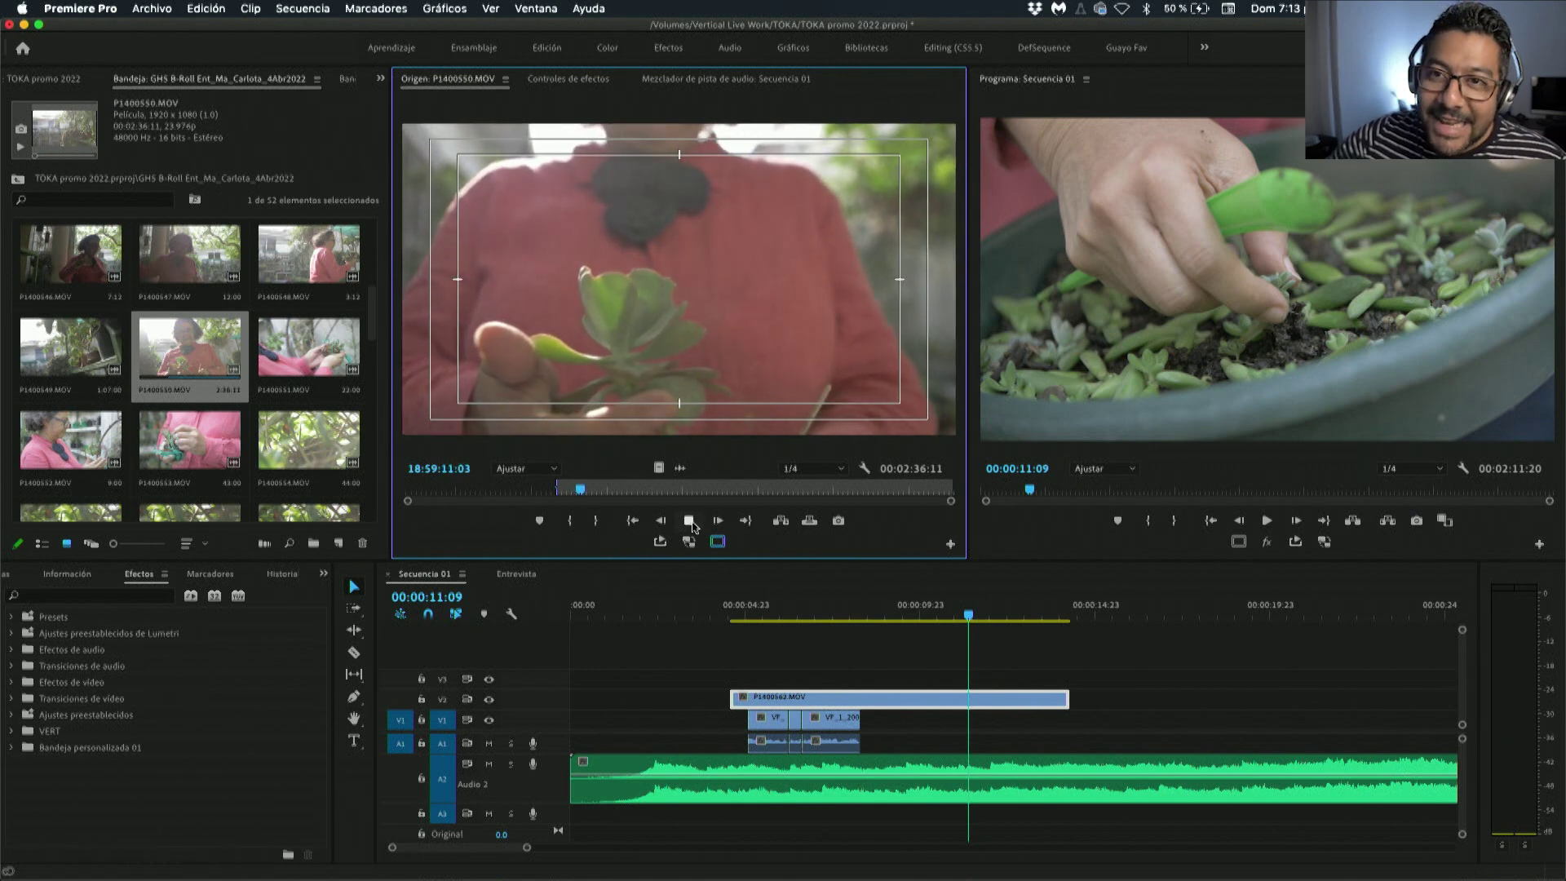
{"action": "left_click", "coordinate": [691, 522]}
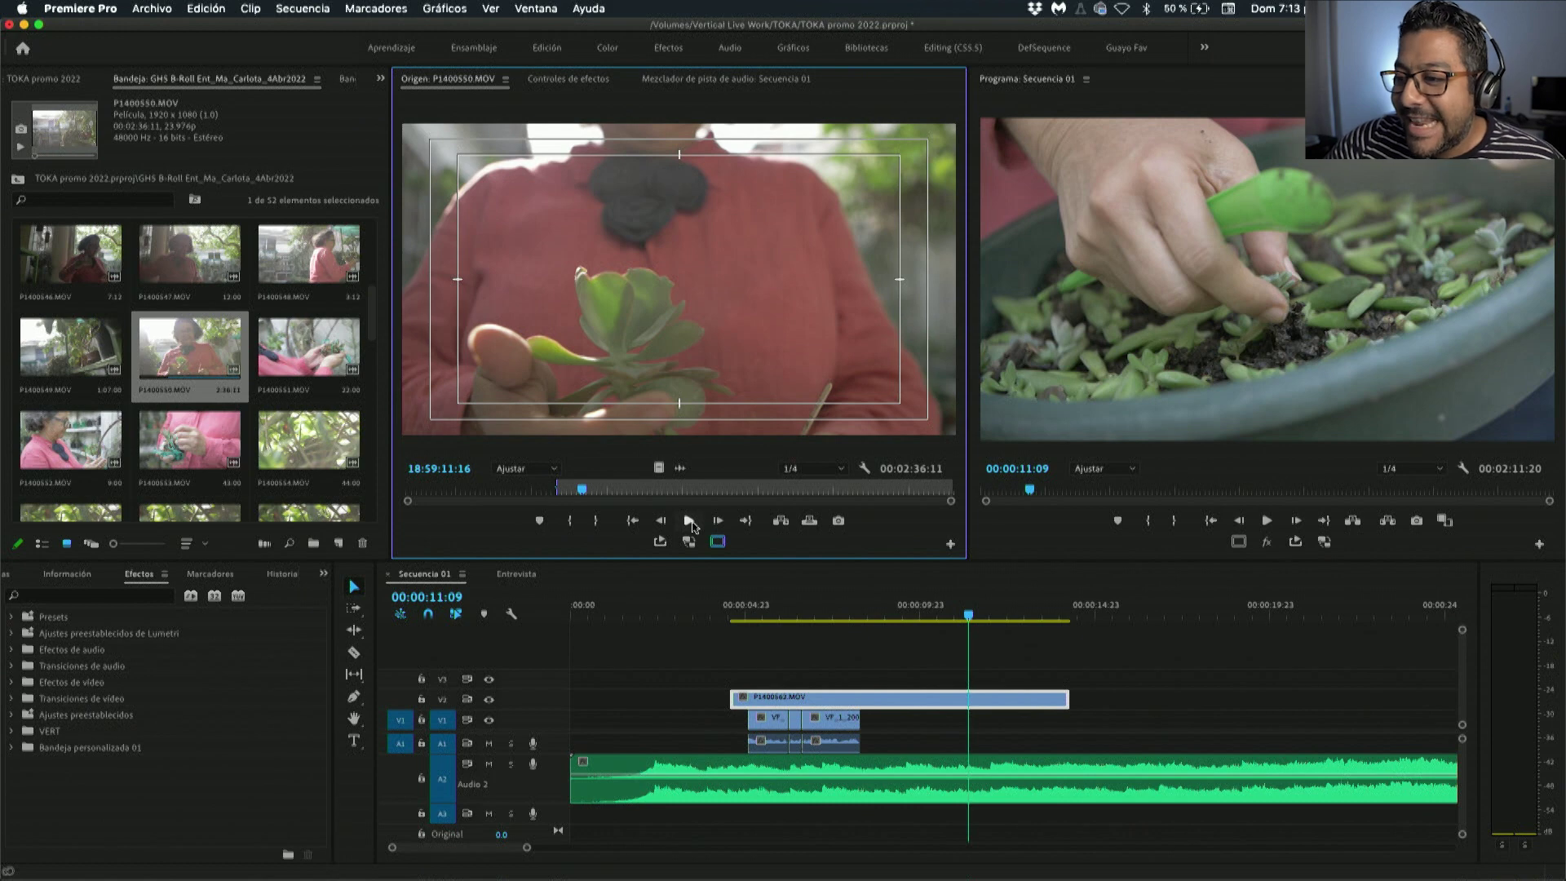
{"action": "left_click", "coordinate": [691, 522]}
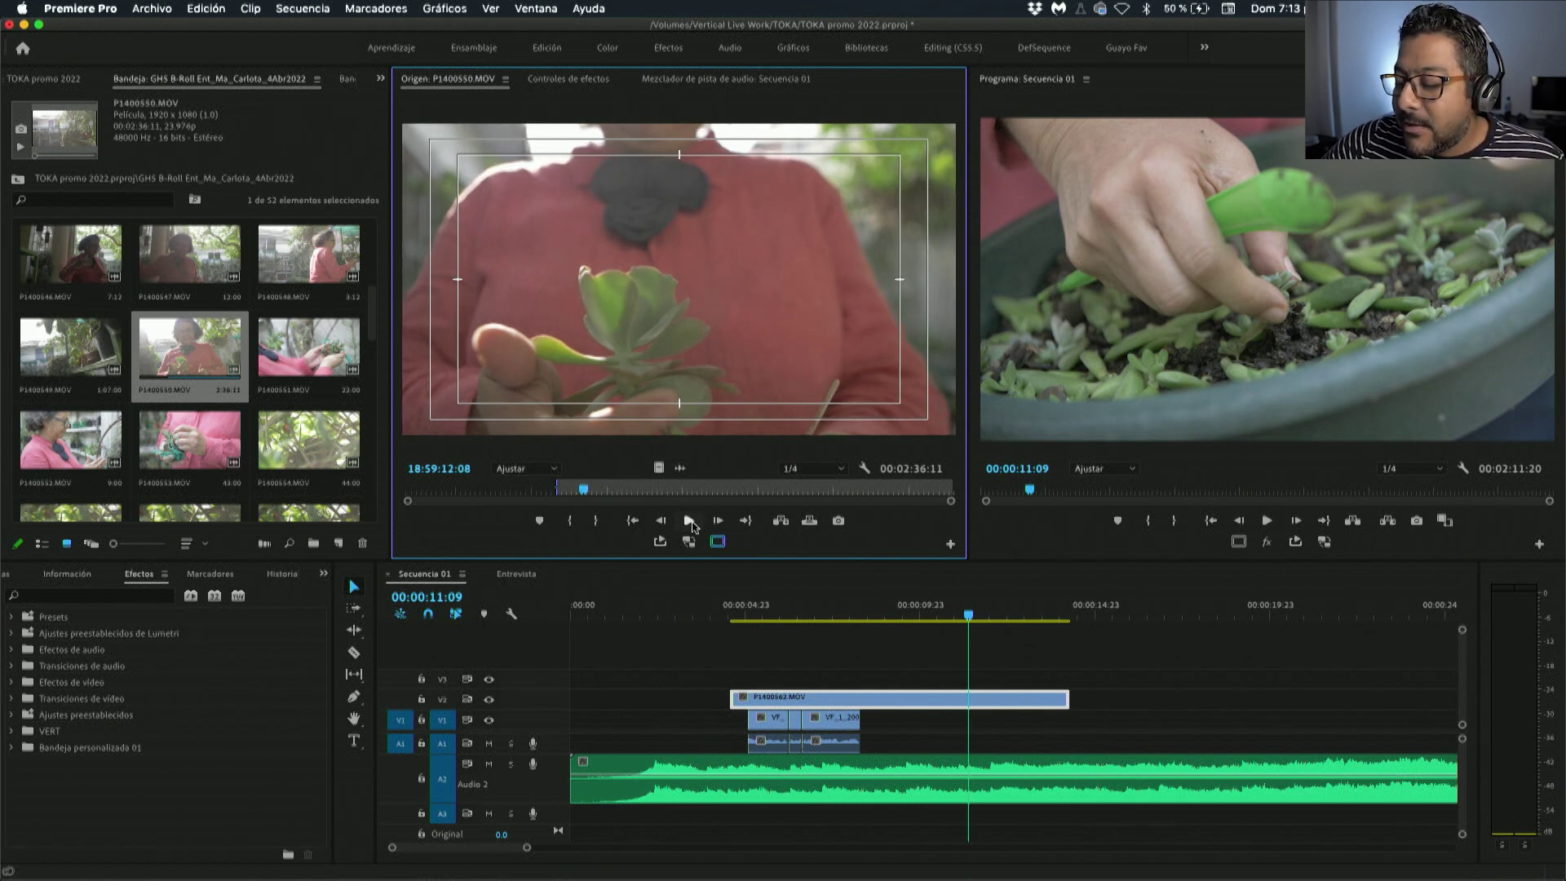
{"action": "left_click", "coordinate": [690, 522]}
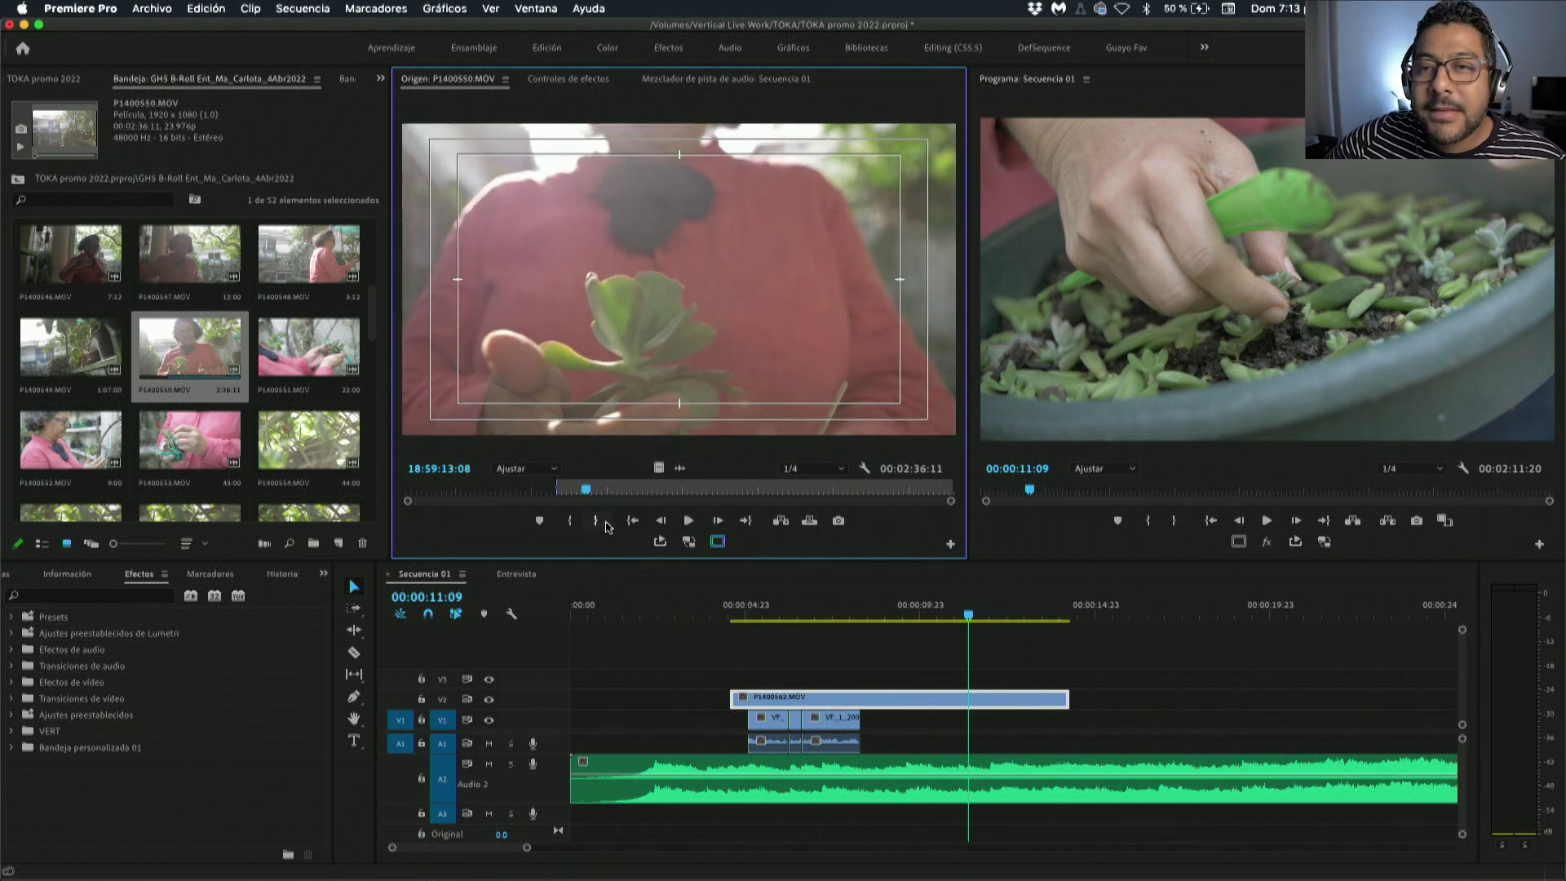
{"action": "left_click", "coordinate": [597, 522]}
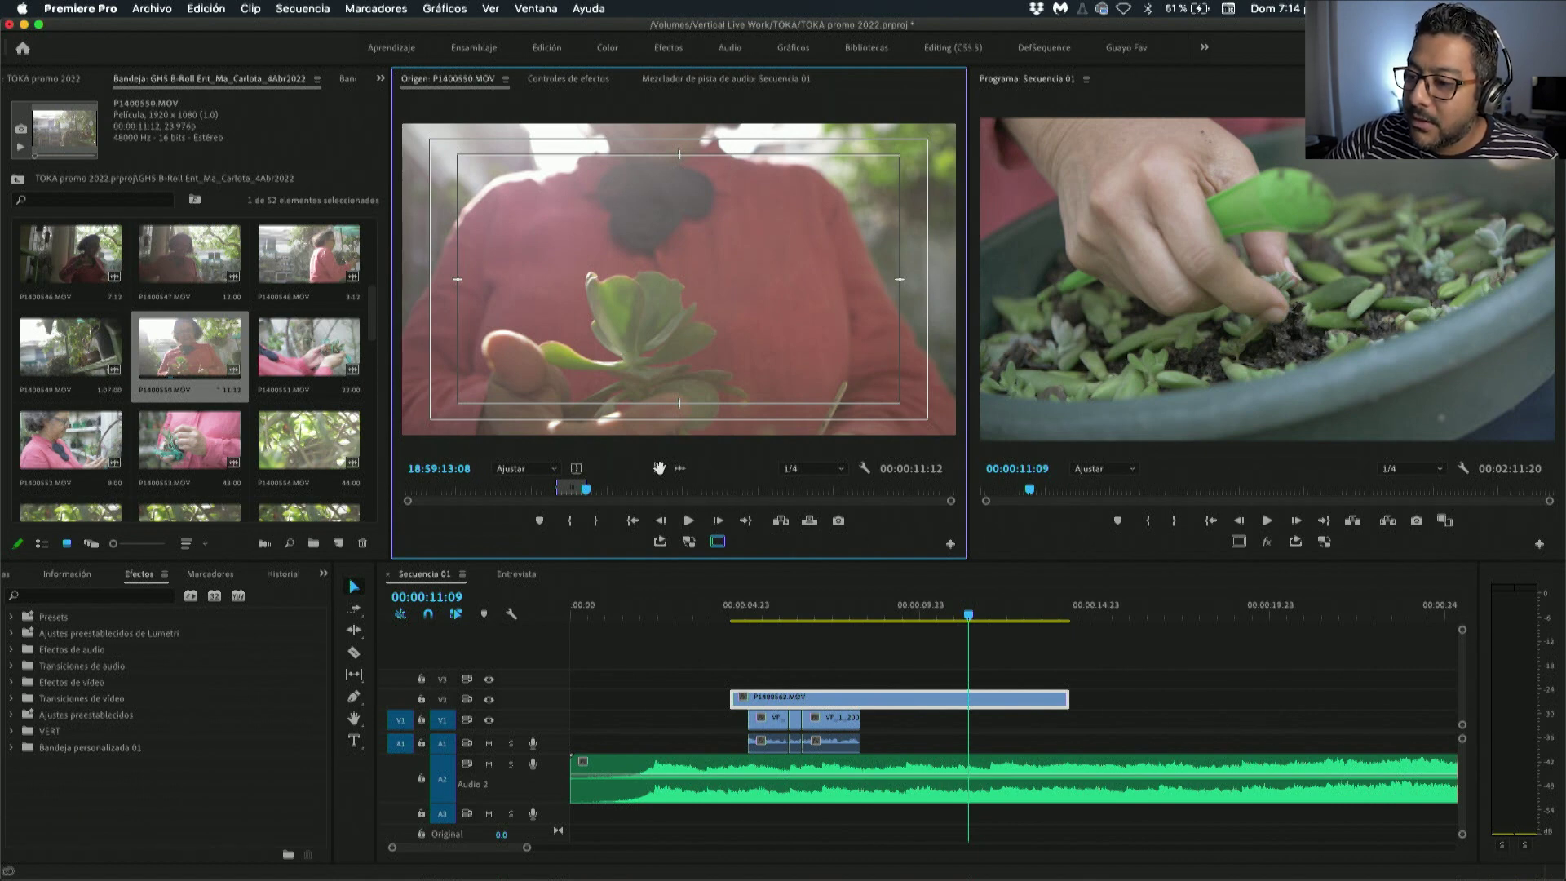
Place the marked P1400550.MOV section on track V3.
{"action": "left_click_drag", "start_coordinate": [659, 468], "coordinate": [575, 677]}
{"action": "left_click", "coordinate": [575, 613]}
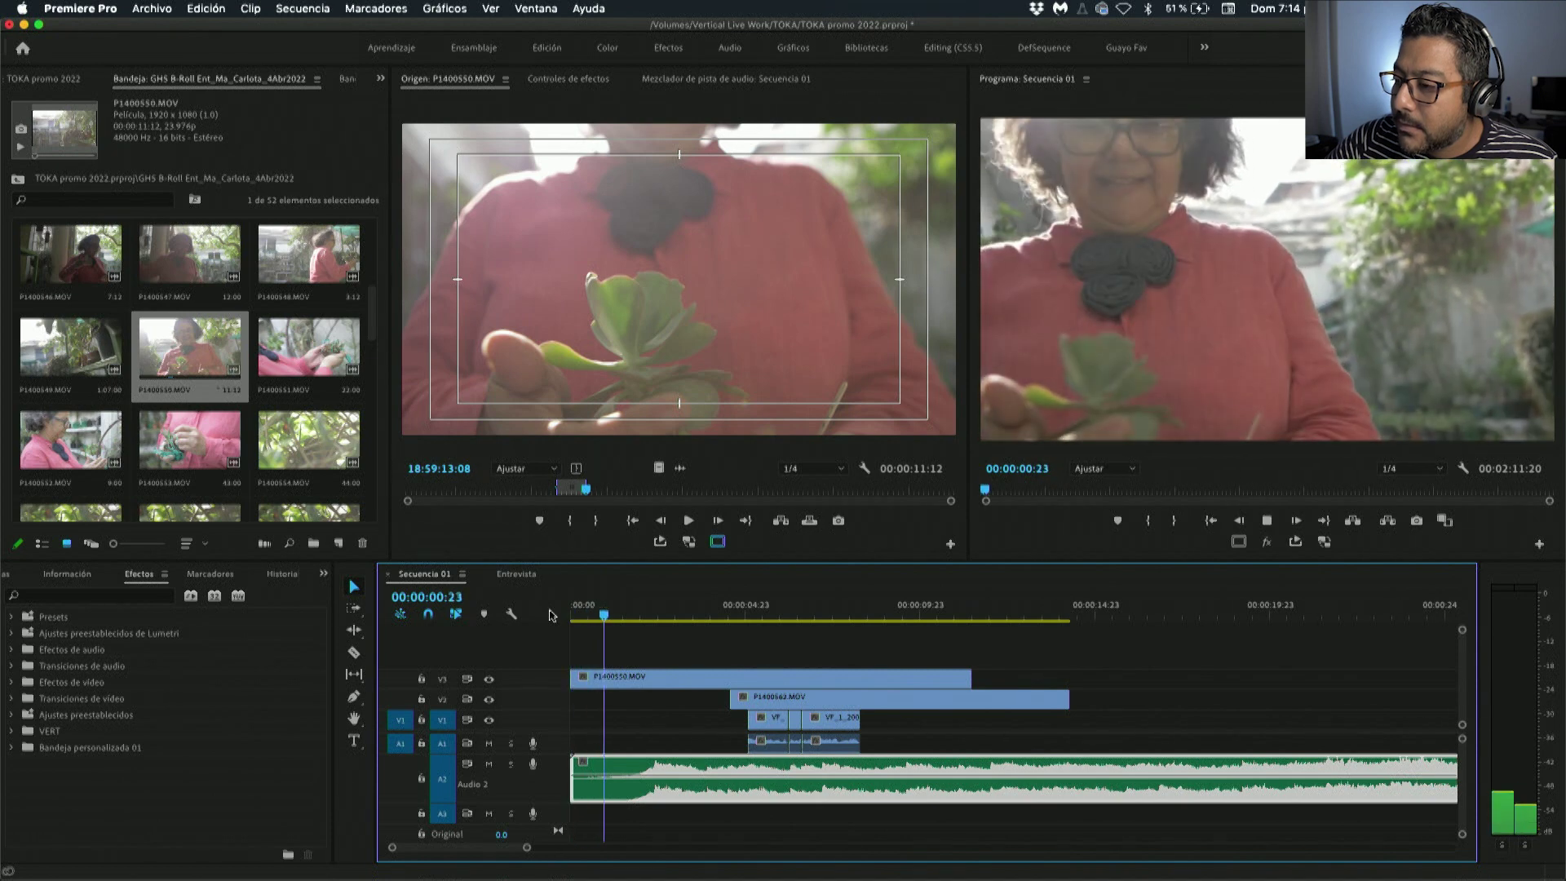
{"action": "key", "text": "space"}
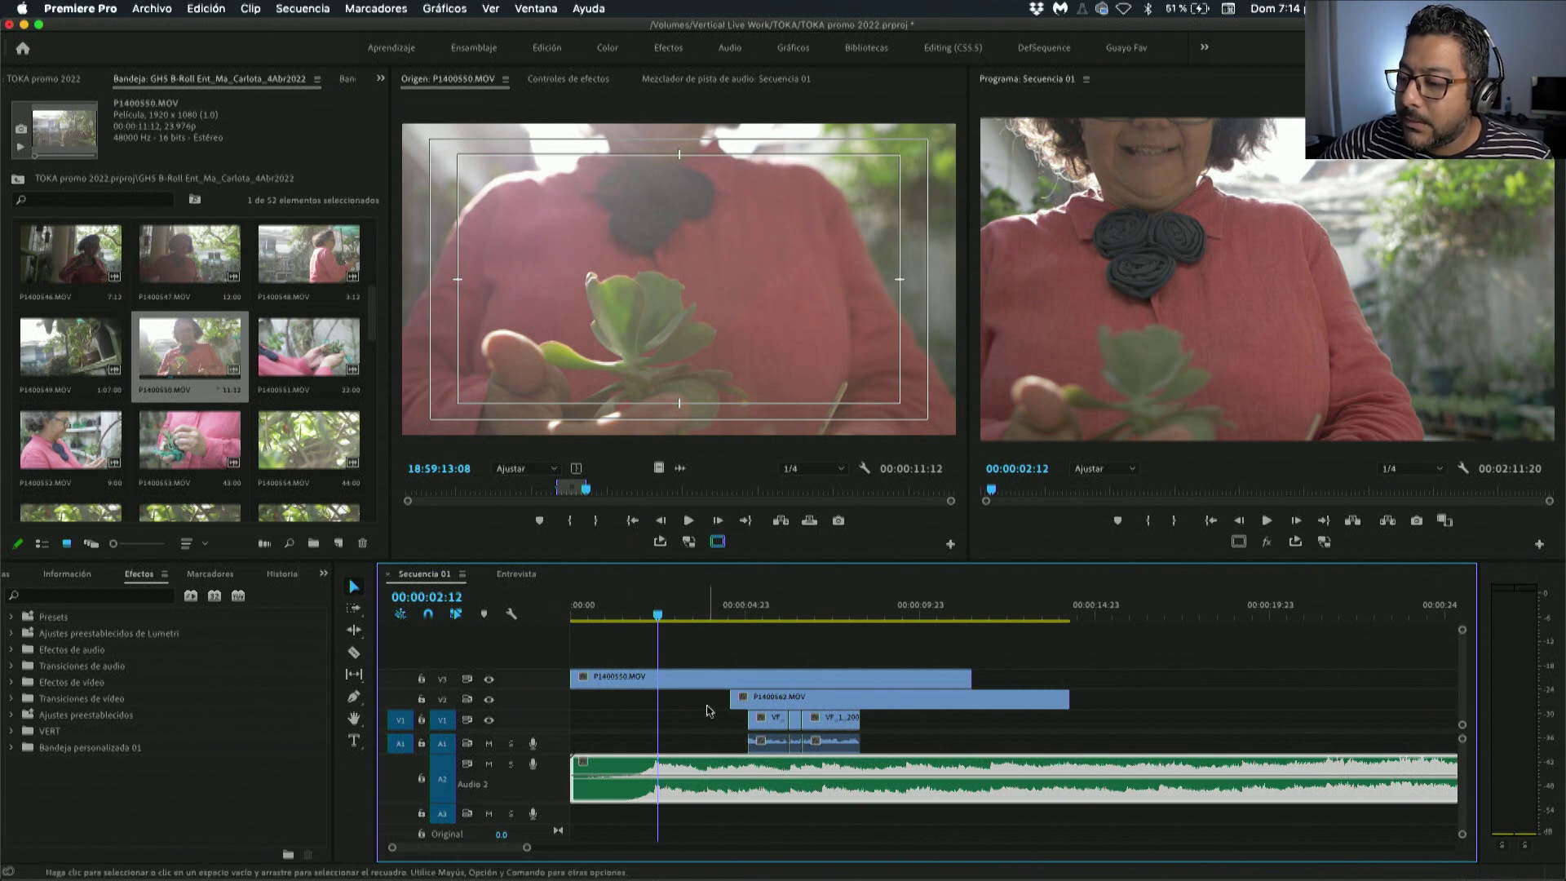
Shift the V2 clip and short V1 clips to about 00:00:14:23, then replay from the start.
{"action": "mouse_move", "coordinate": [711, 706]}
{"action": "left_mouse_down"}
{"action": "mouse_move", "coordinate": [787, 725]}
{"action": "mouse_move", "coordinate": [1202, 700]}
{"action": "left_mouse_up"}
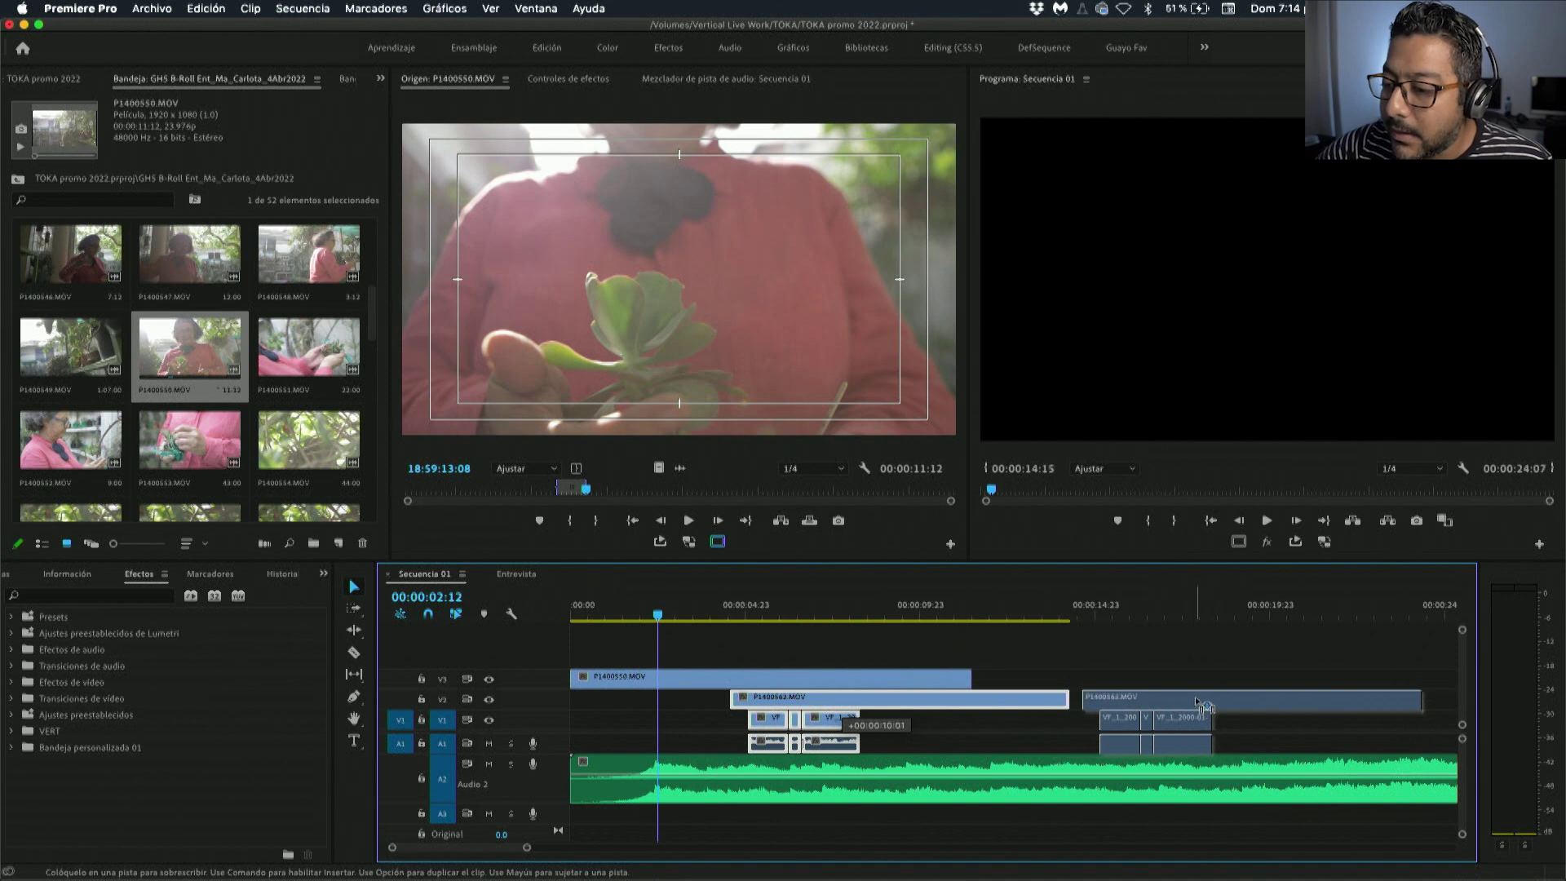
{"action": "key", "text": "Home"}
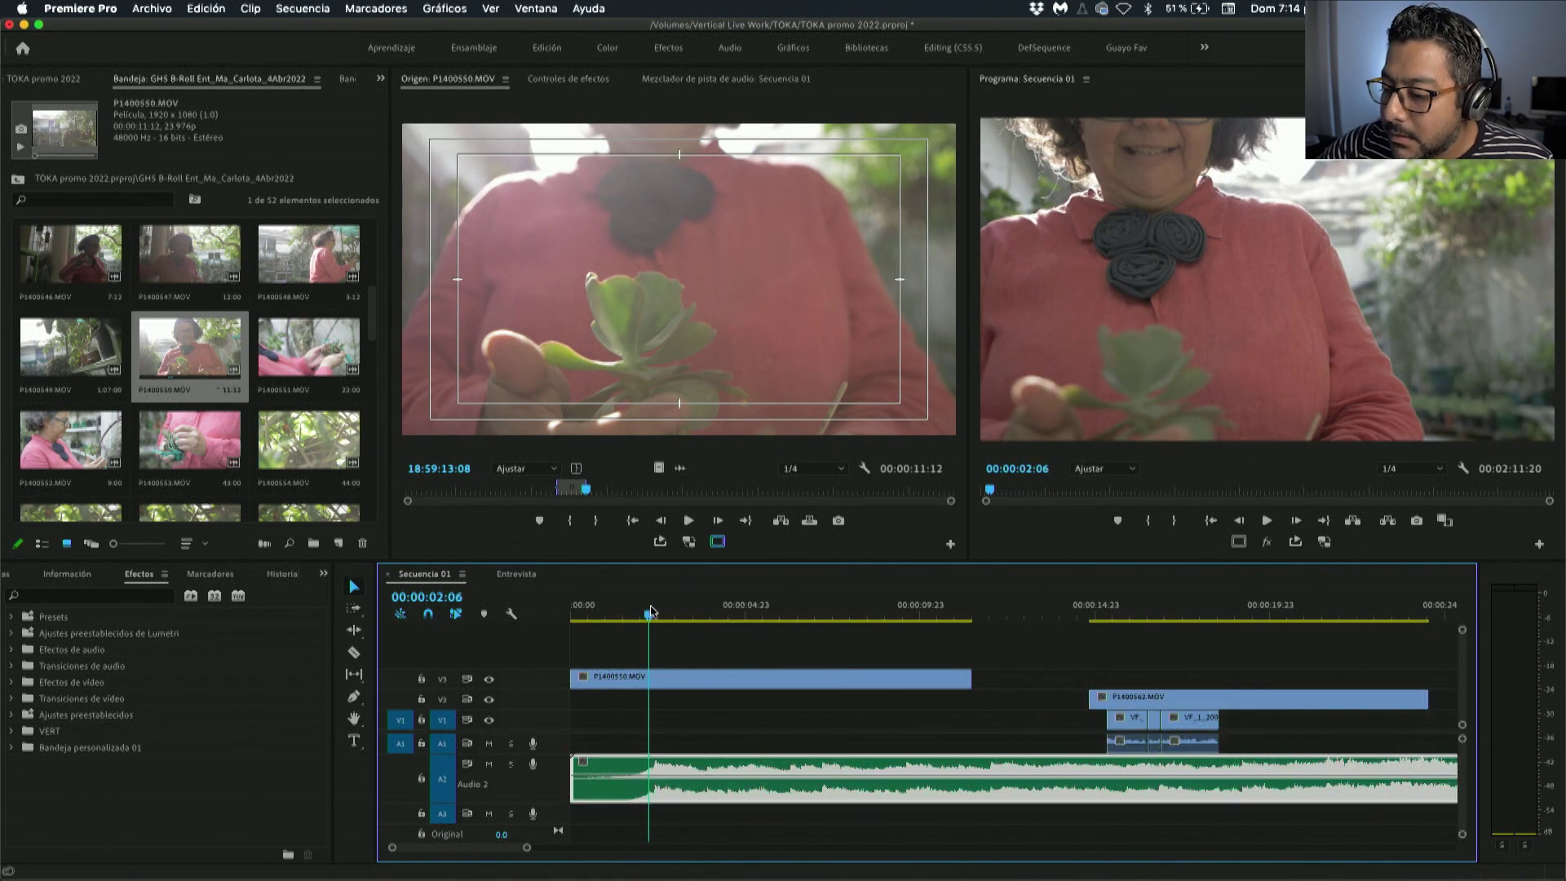
{"action": "key", "text": "space"}
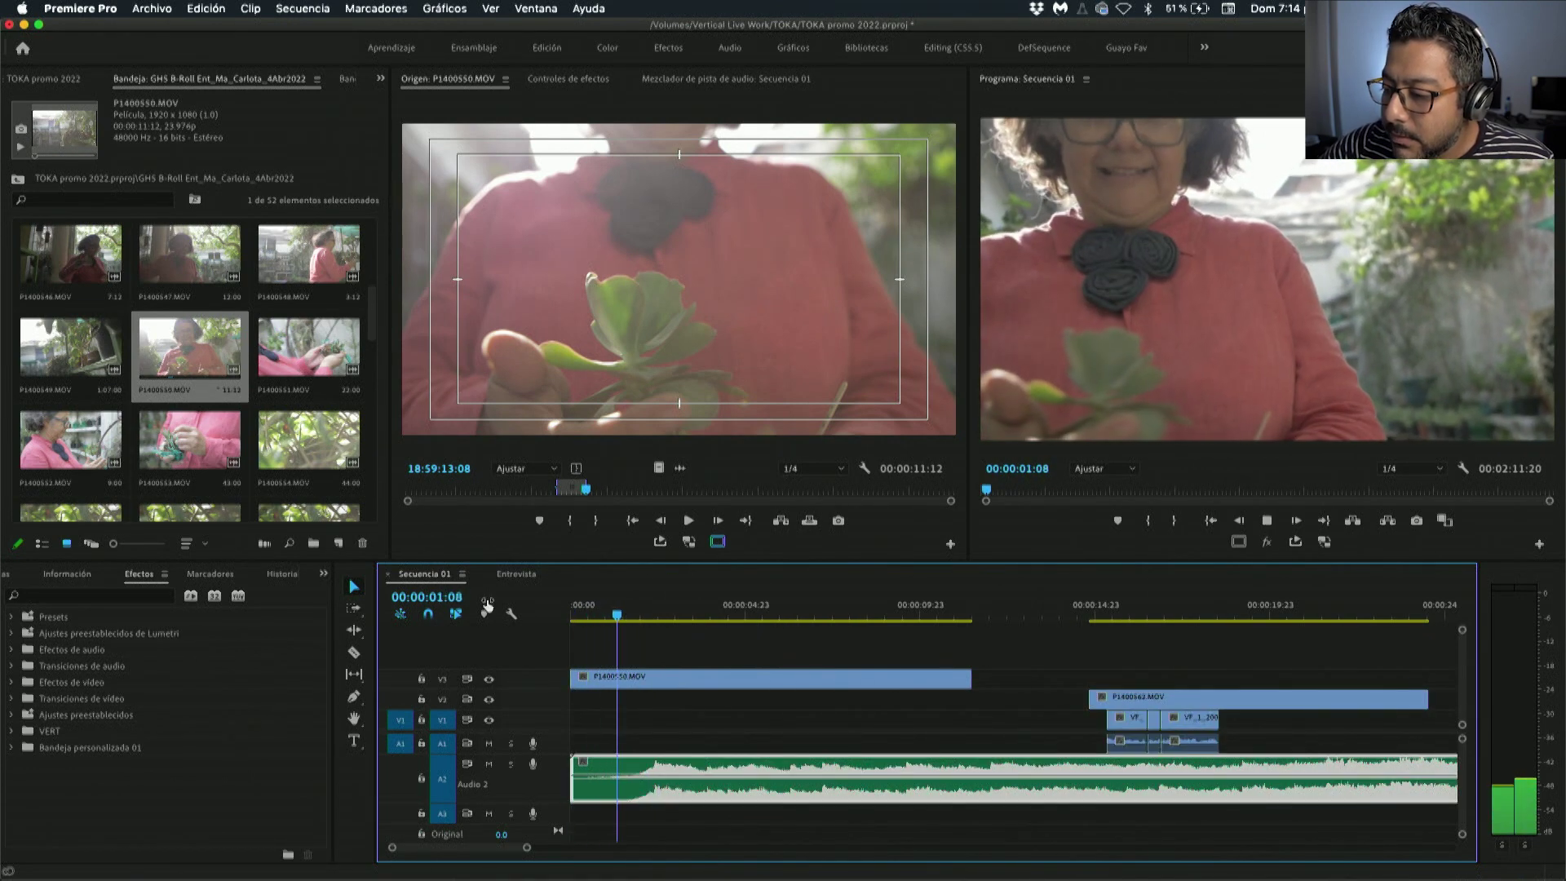
{"action": "key", "text": "space"}
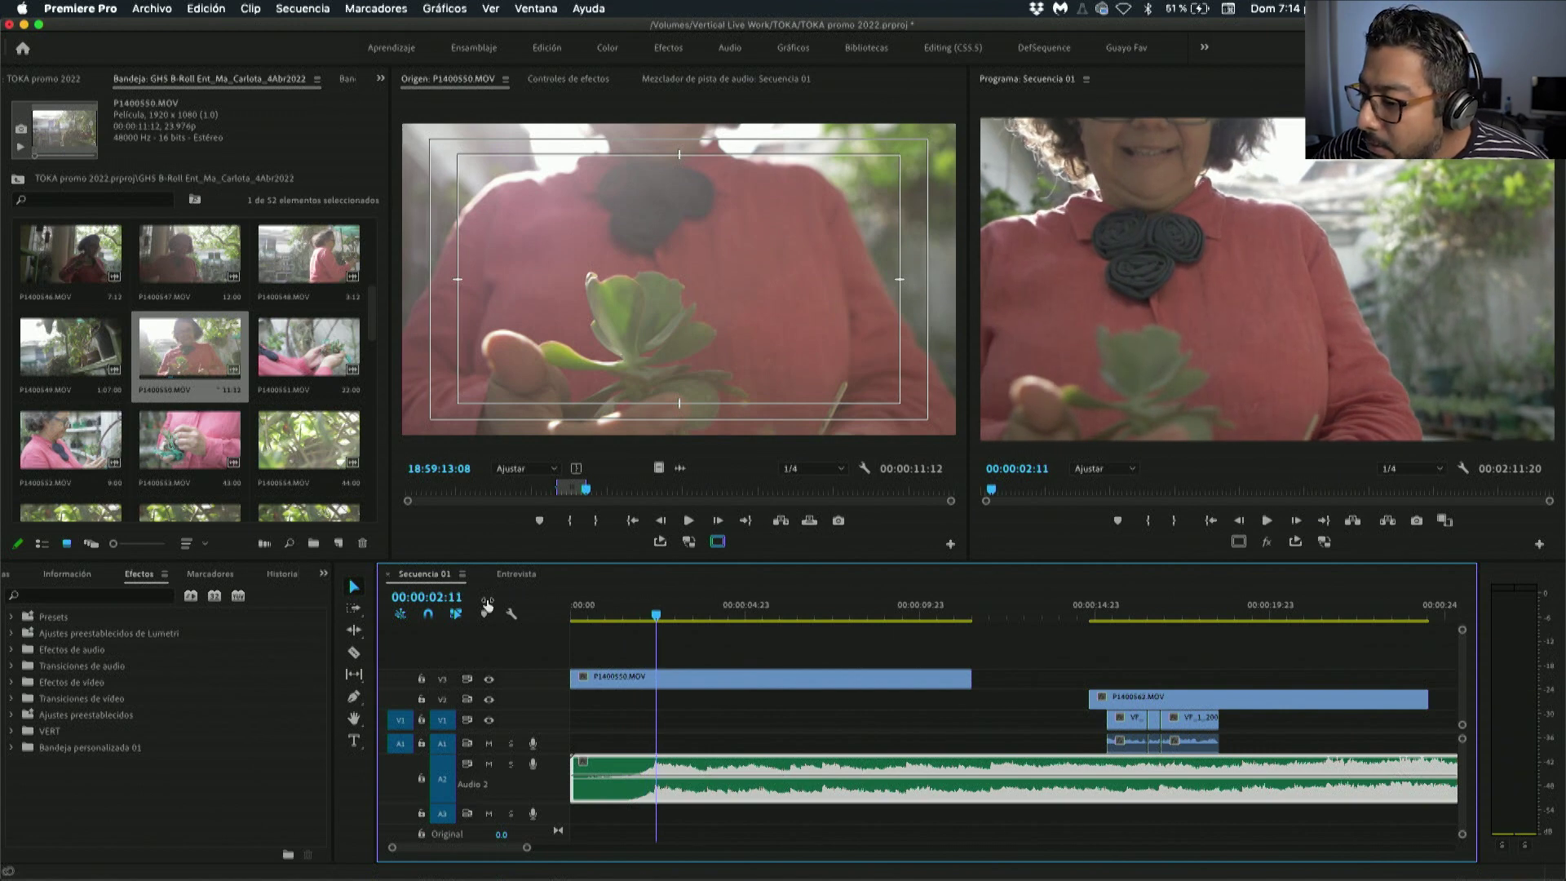
Reposition P1400550.MOV on V3 and preview its opening around 00:00:01:18.
{"action": "left_click_drag", "start_coordinate": [635, 679], "coordinate": [700, 677]}
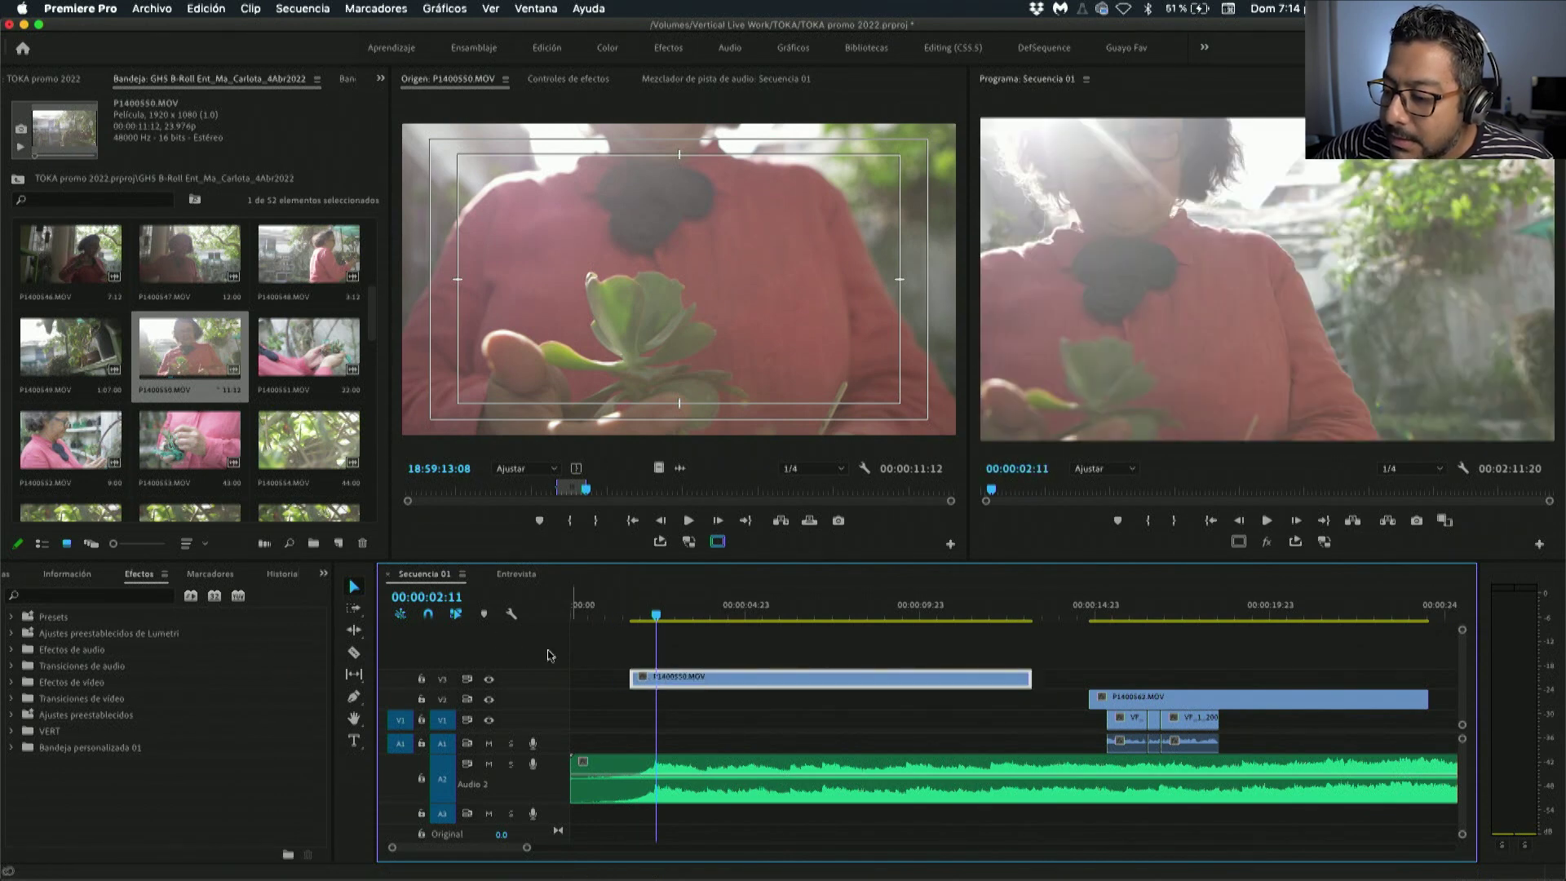
{"action": "left_click_drag", "start_coordinate": [689, 679], "coordinate": [679, 680]}
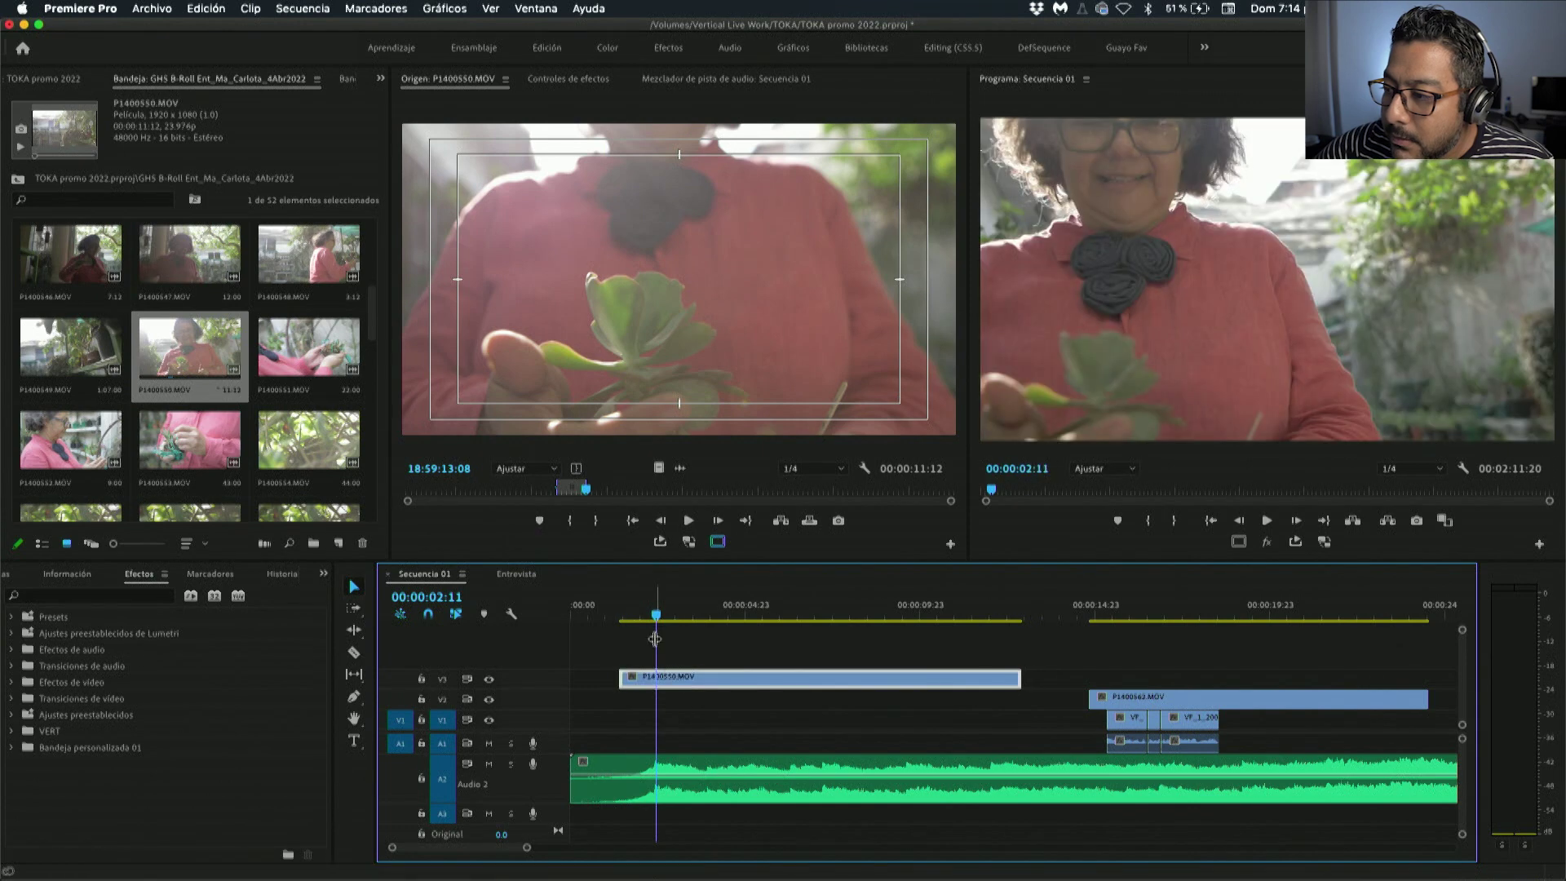
{"action": "left_click", "coordinate": [636, 617]}
{"action": "left_click_drag", "start_coordinate": [635, 617], "coordinate": [666, 613]}
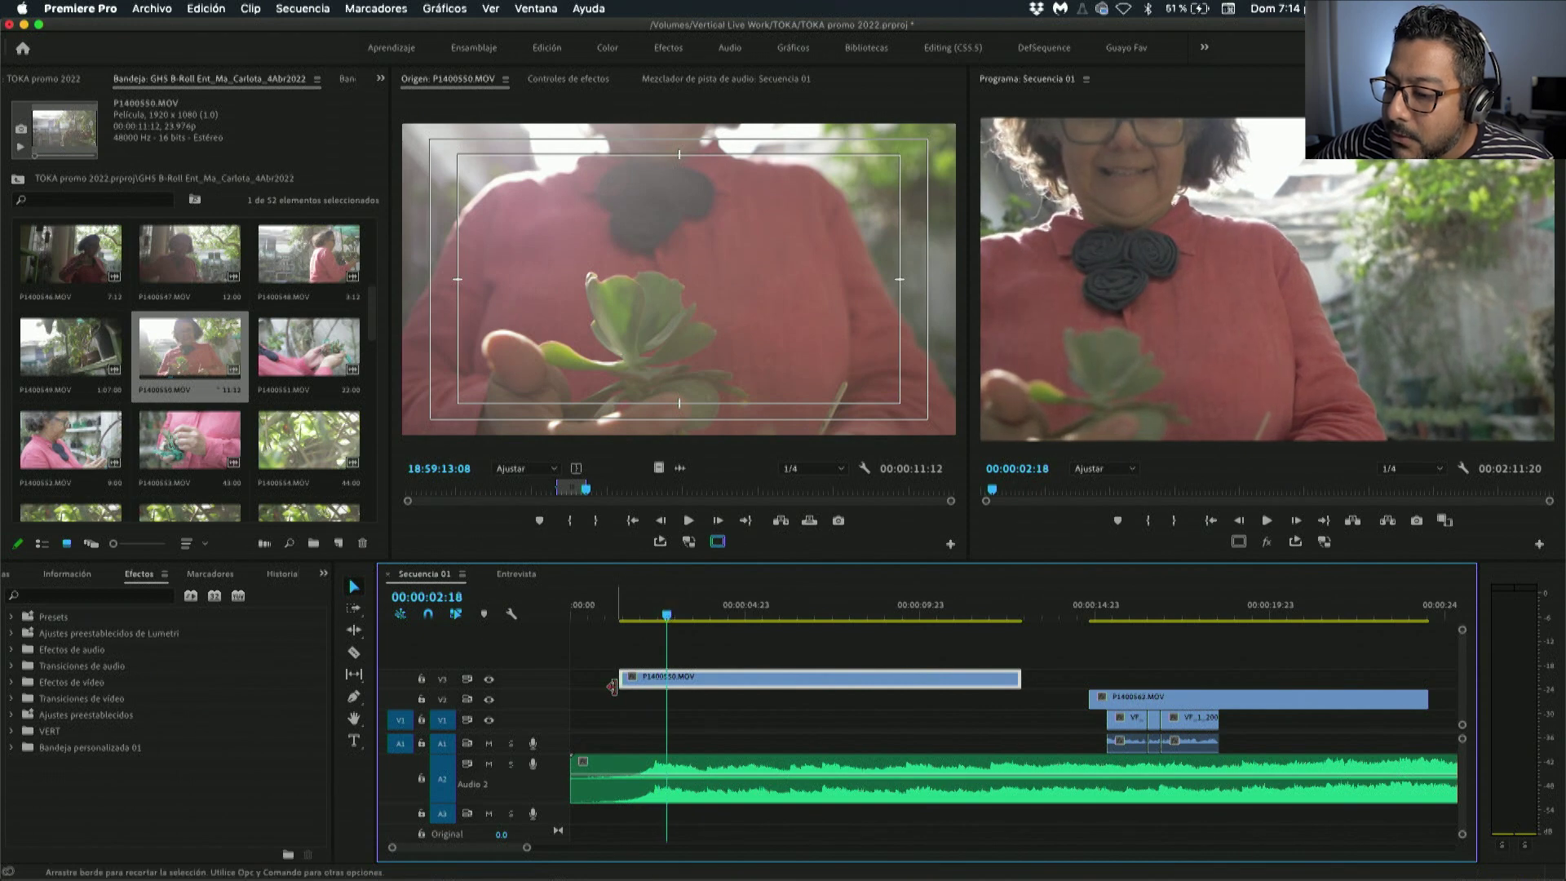
Extend the V3 clip's start earlier and add a default dissolve to its head.
{"action": "left_click_drag", "start_coordinate": [621, 679], "coordinate": [597, 679]}
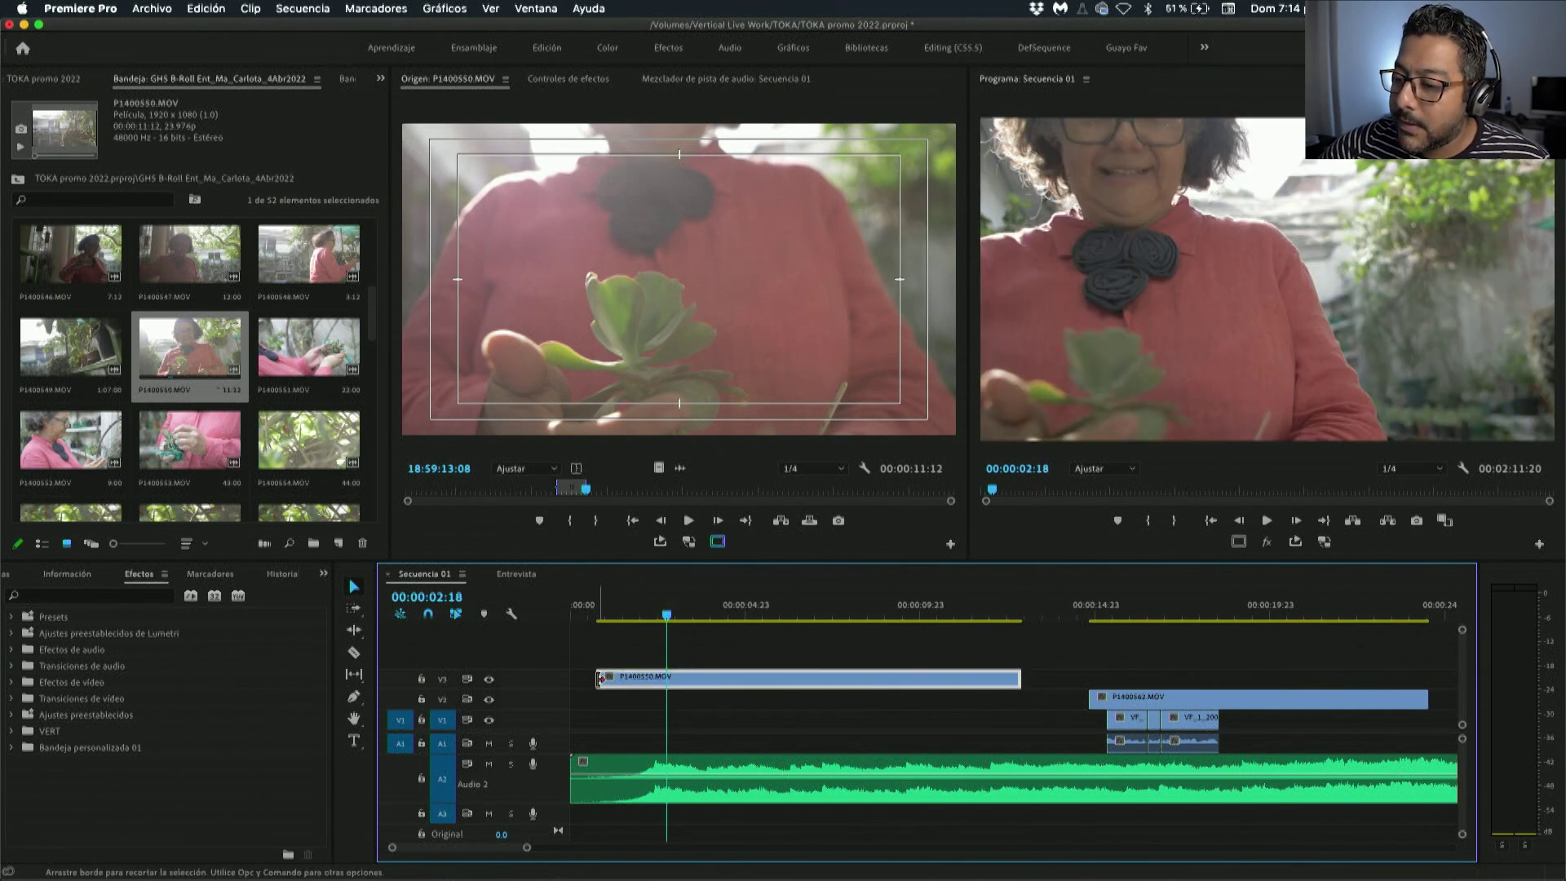
{"action": "right_click", "coordinate": [597, 682]}
{"action": "left_click", "coordinate": [695, 784]}
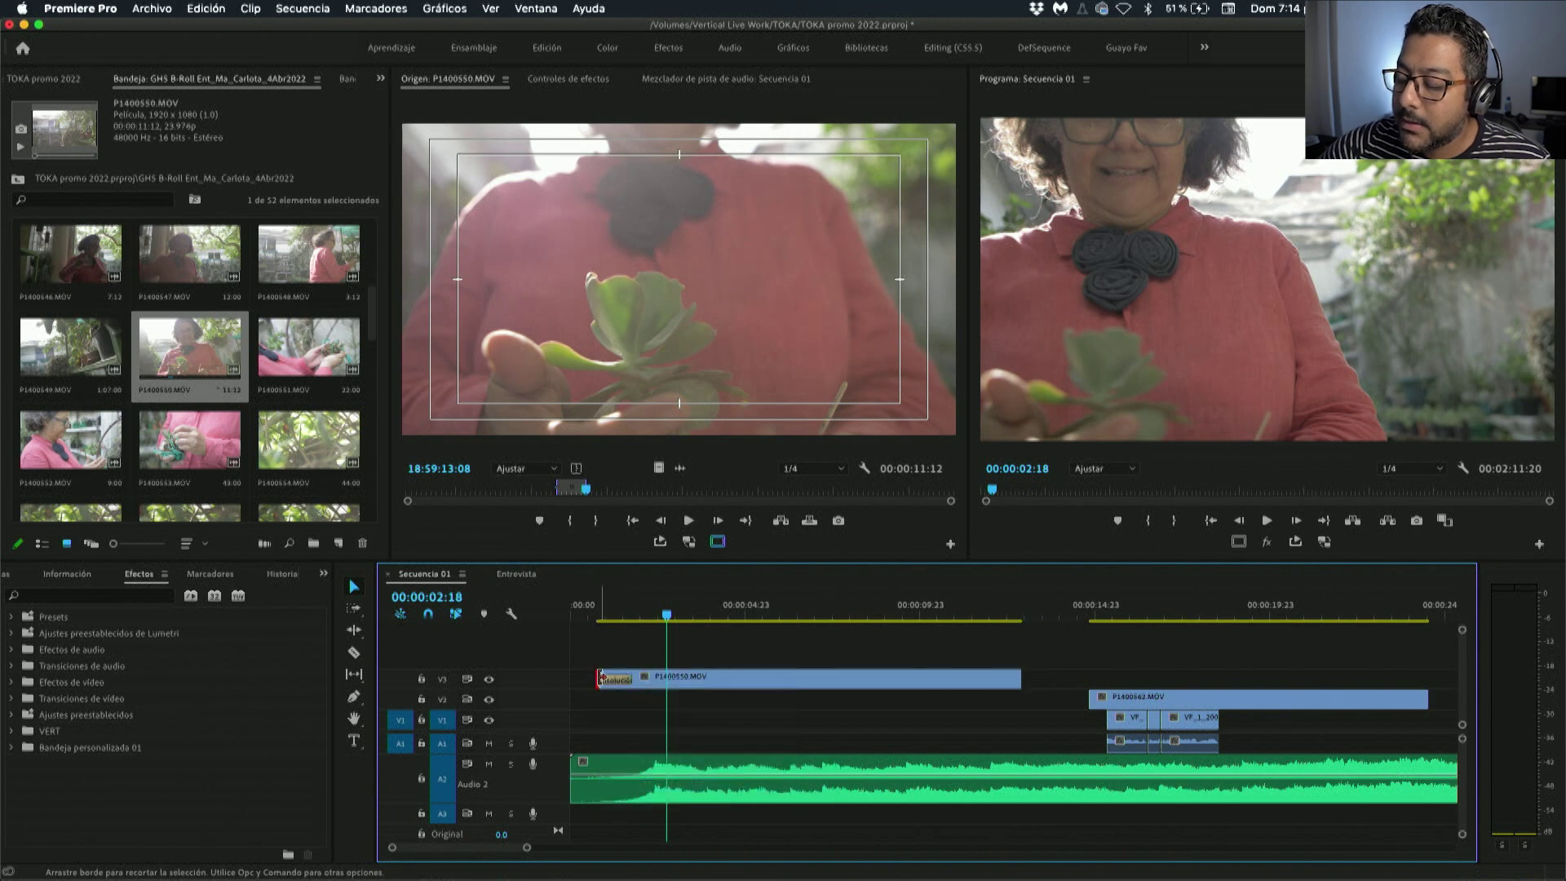
{"action": "left_click", "coordinate": [608, 618]}
{"action": "key", "text": "space"}
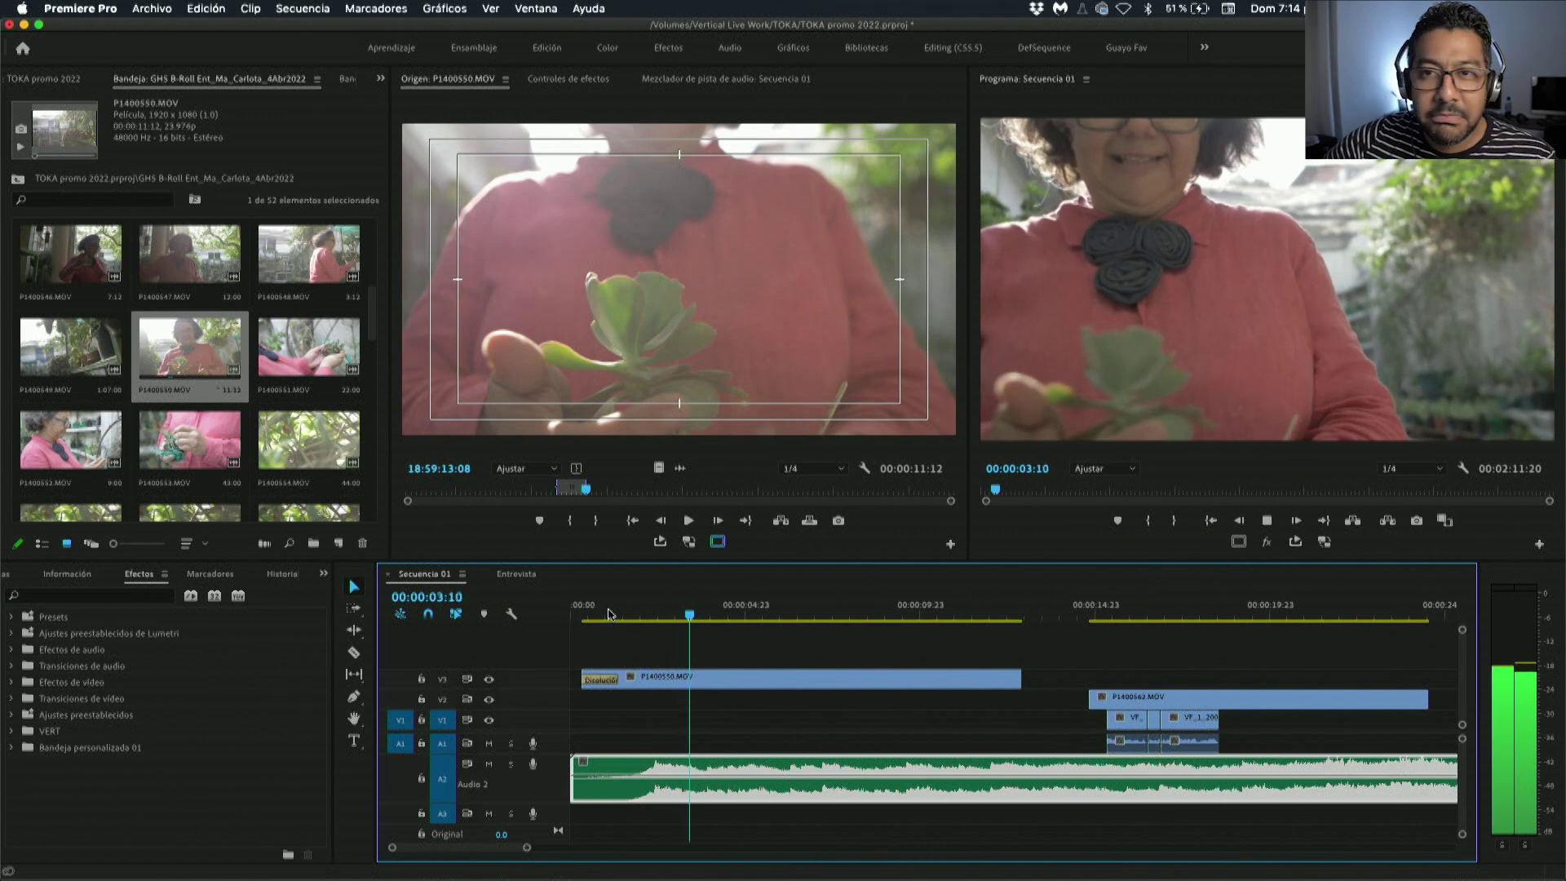
{"action": "key", "text": "space"}
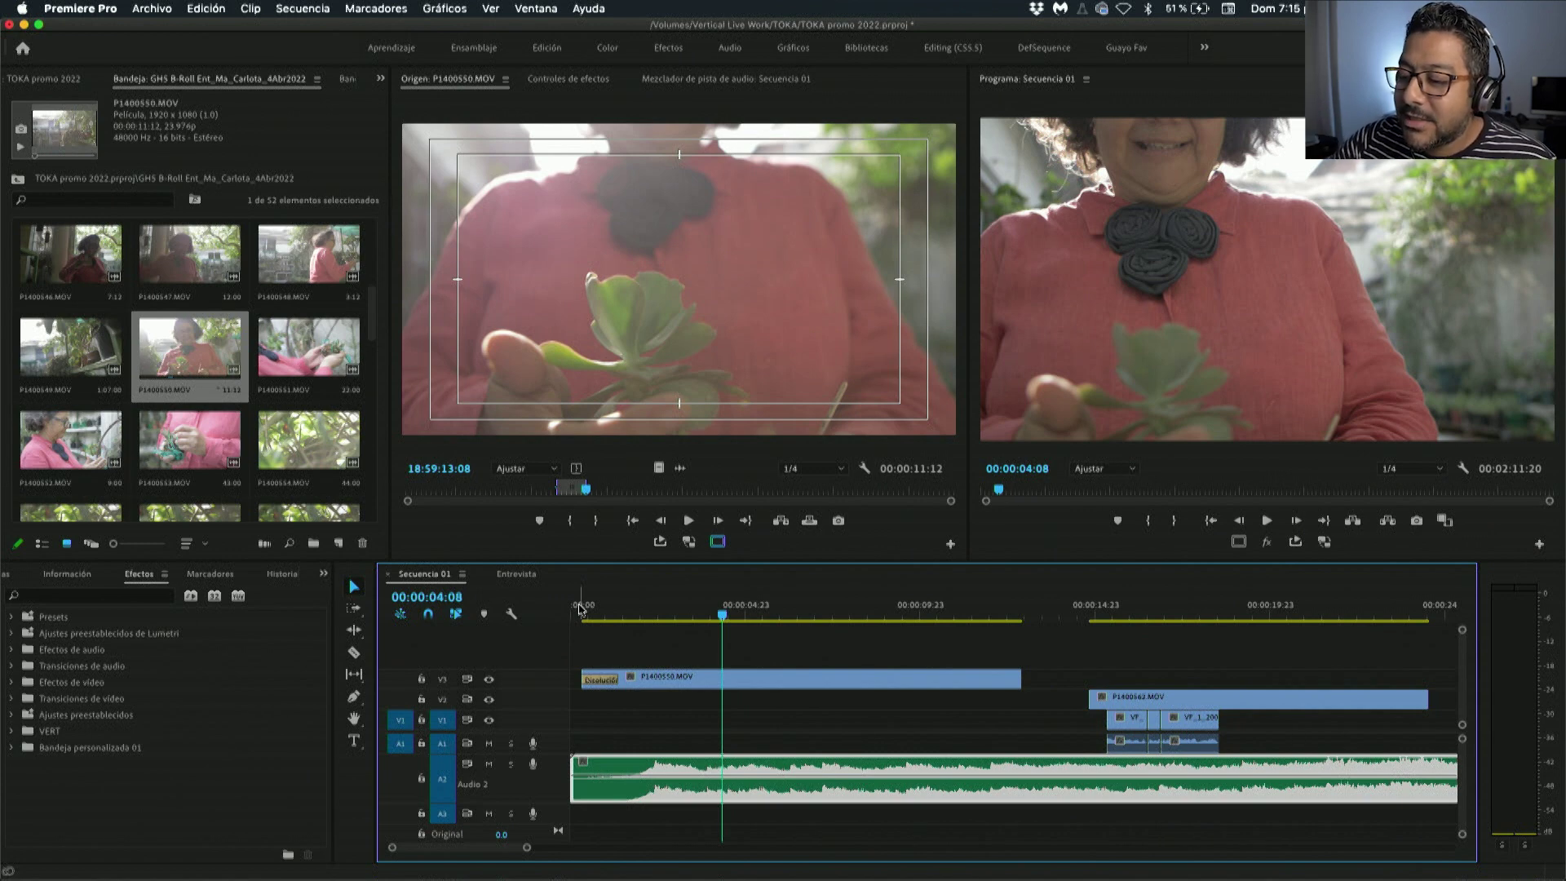
{"action": "left_click", "coordinate": [579, 609]}
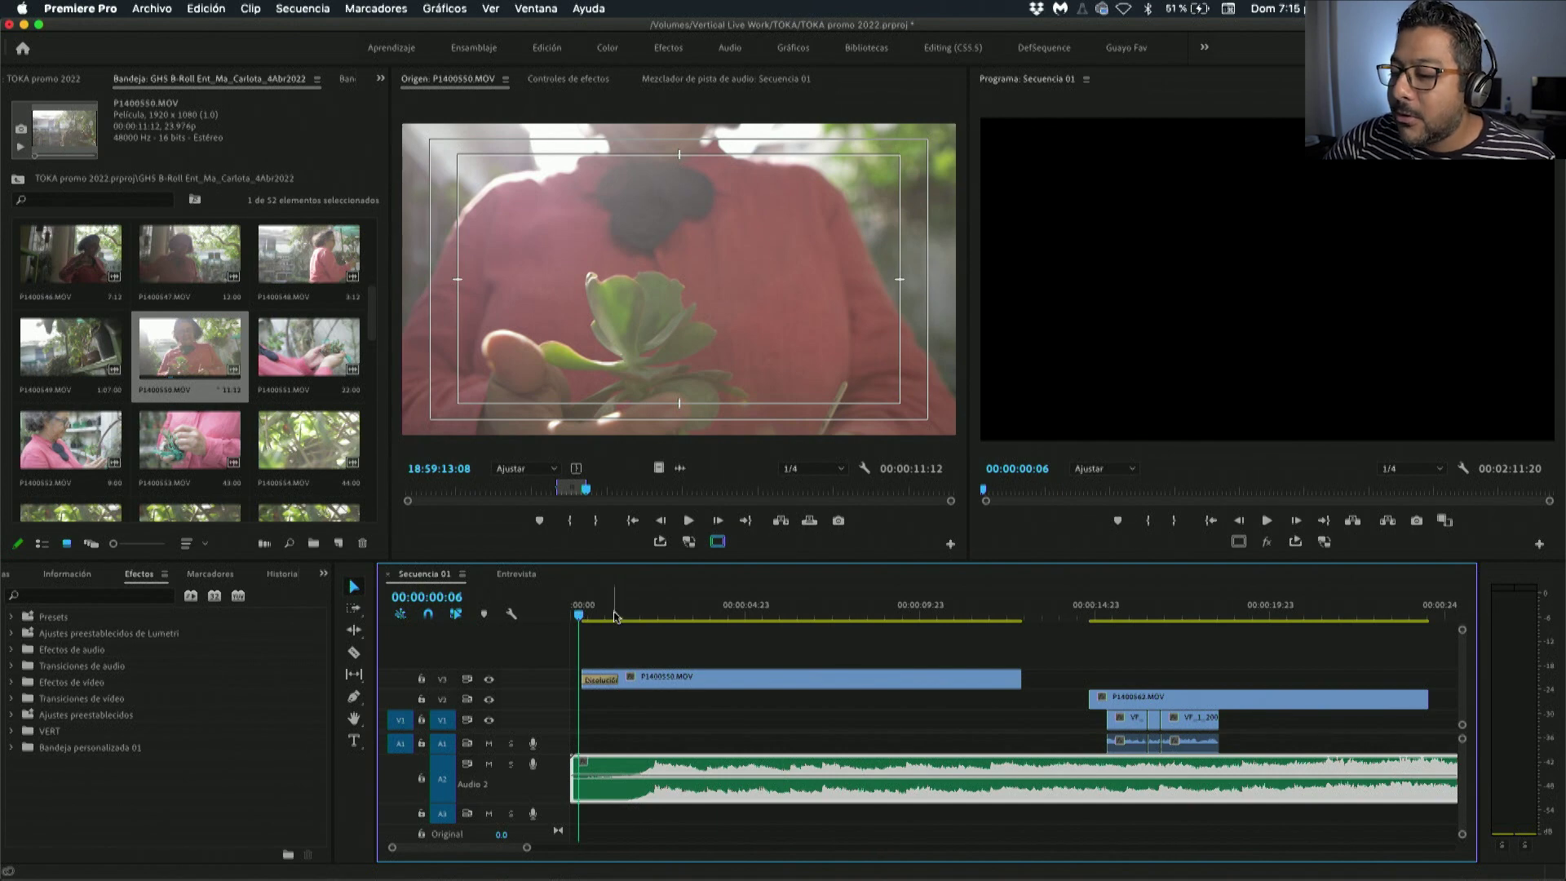
{"action": "left_click_drag", "start_coordinate": [579, 609], "coordinate": [653, 615]}
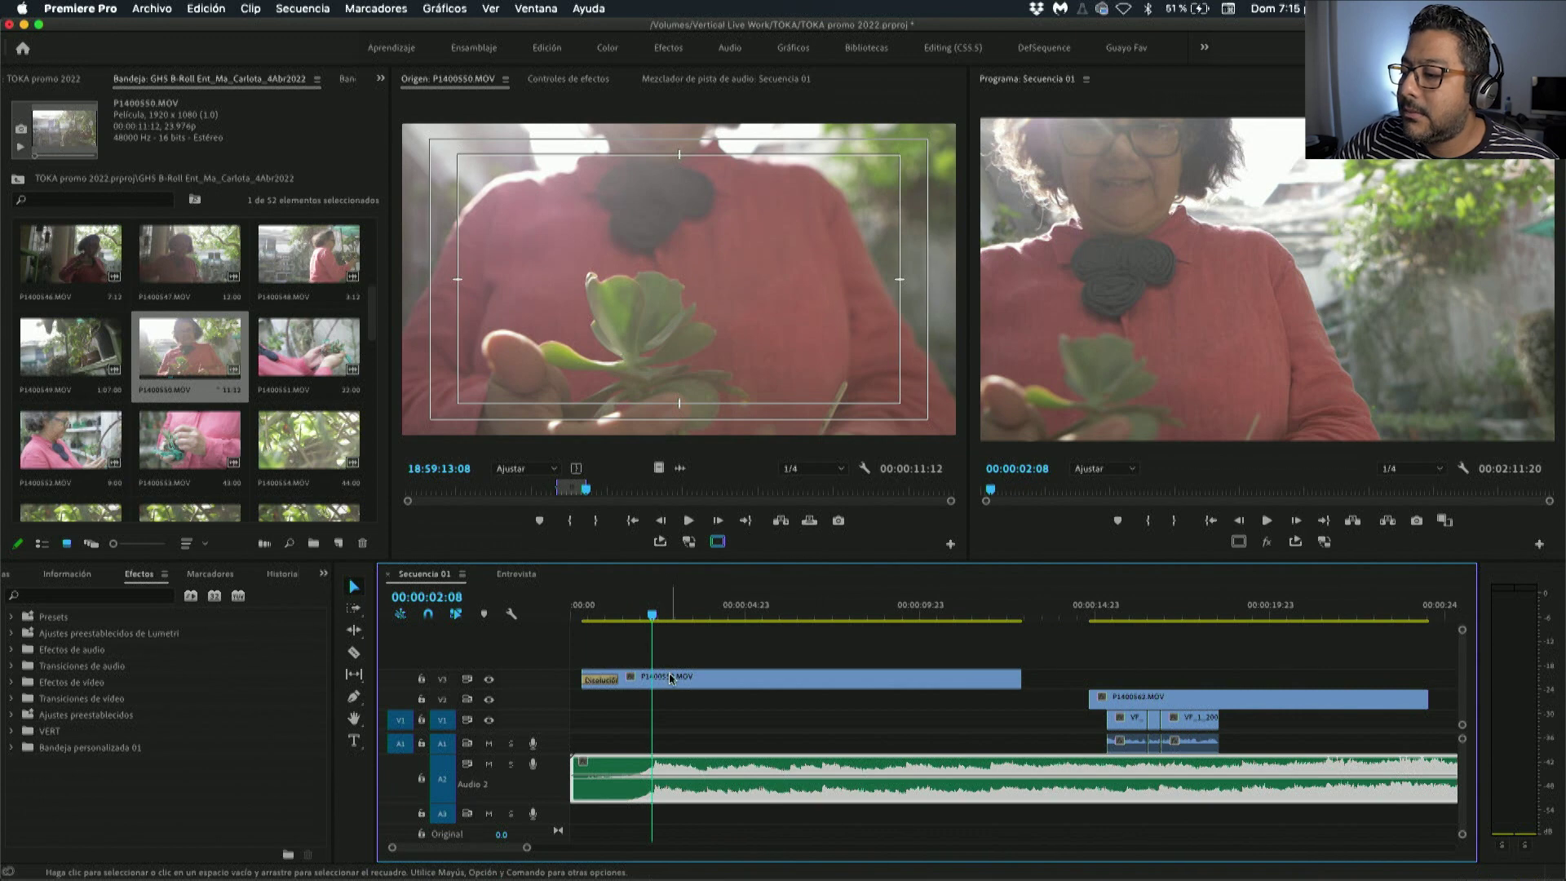
{"action": "left_click", "coordinate": [573, 617]}
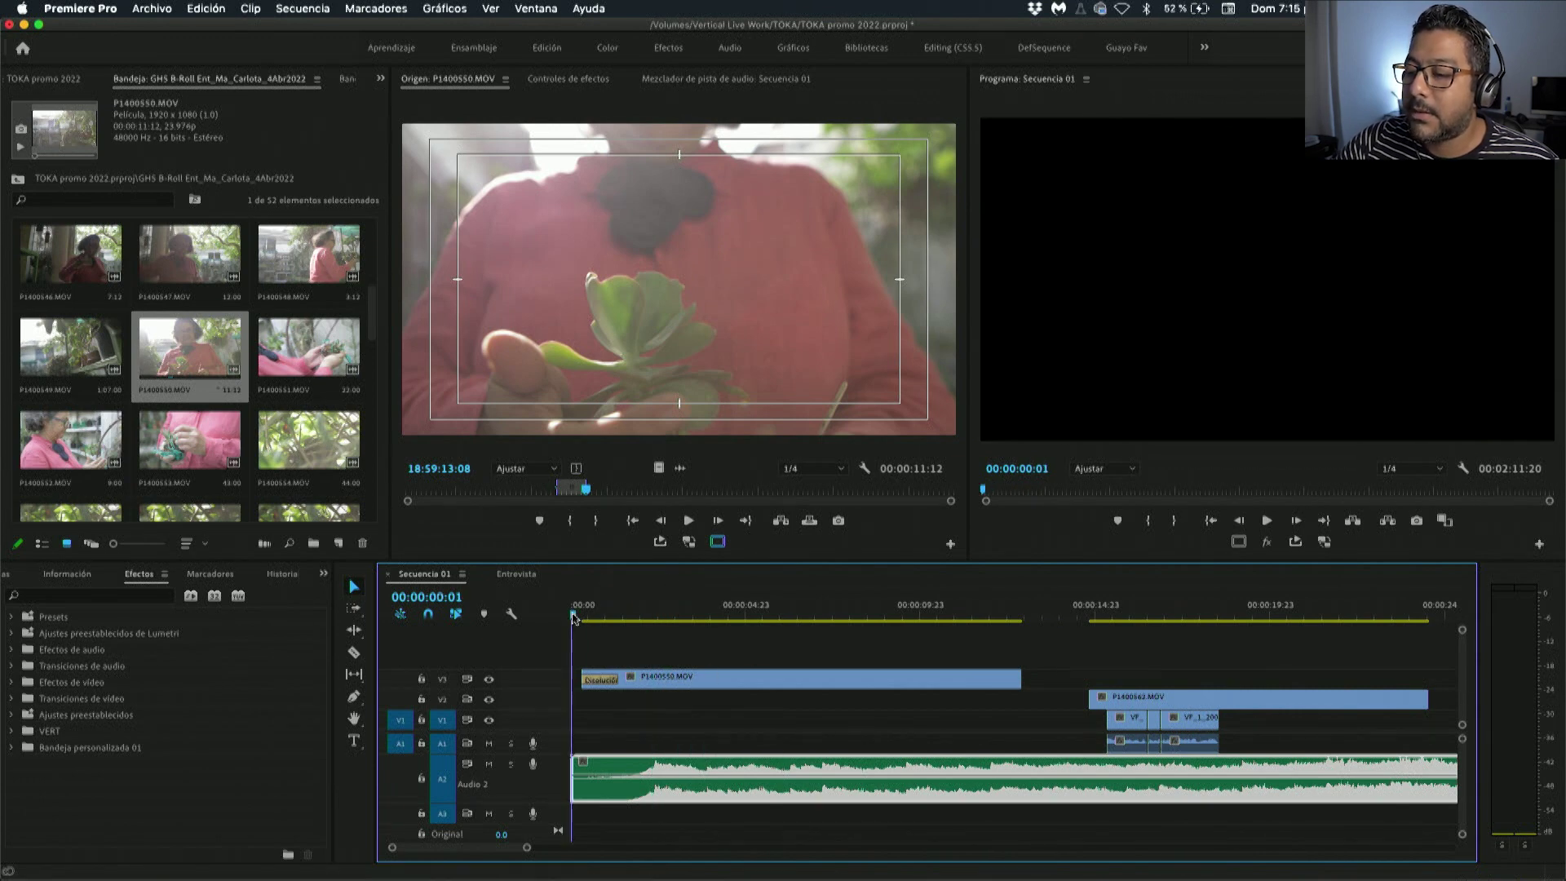
{"action": "key", "text": "space"}
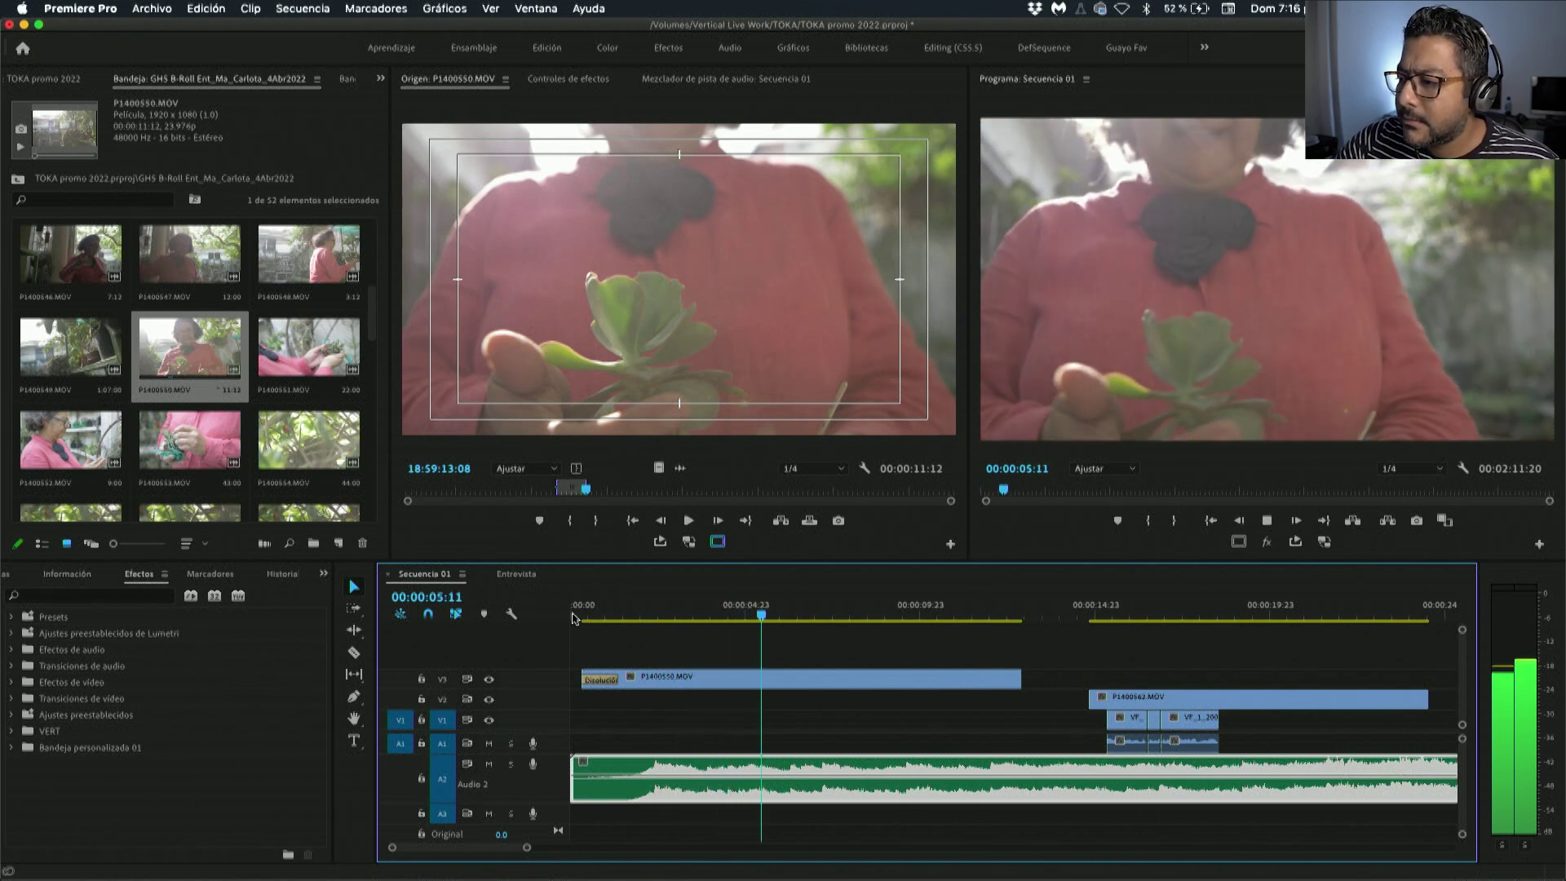
{"action": "key", "text": "space"}
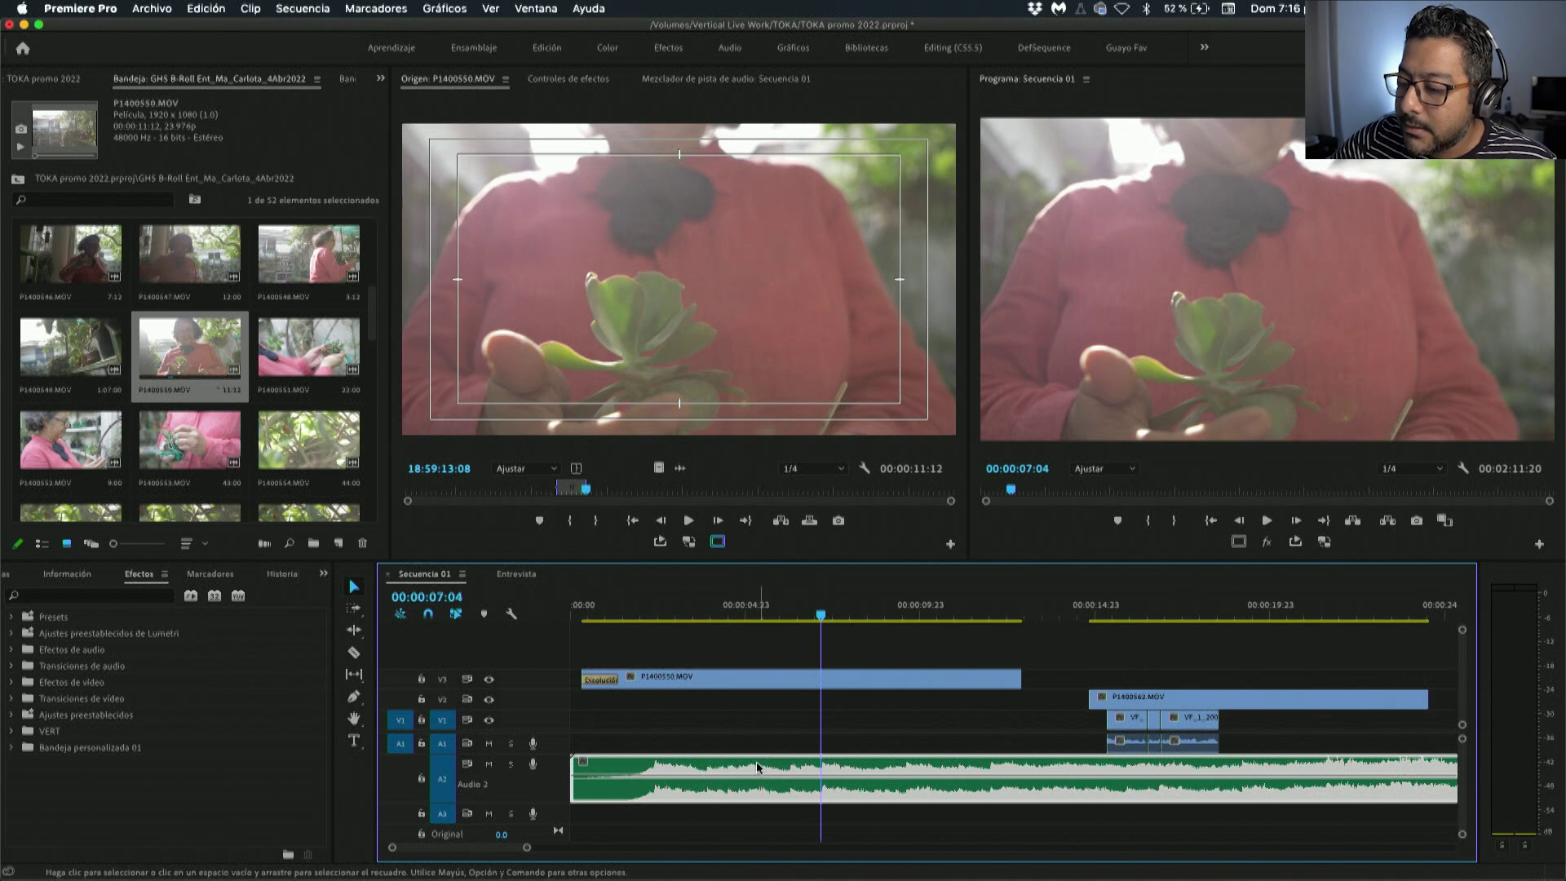
{"action": "right_click", "coordinate": [865, 678]}
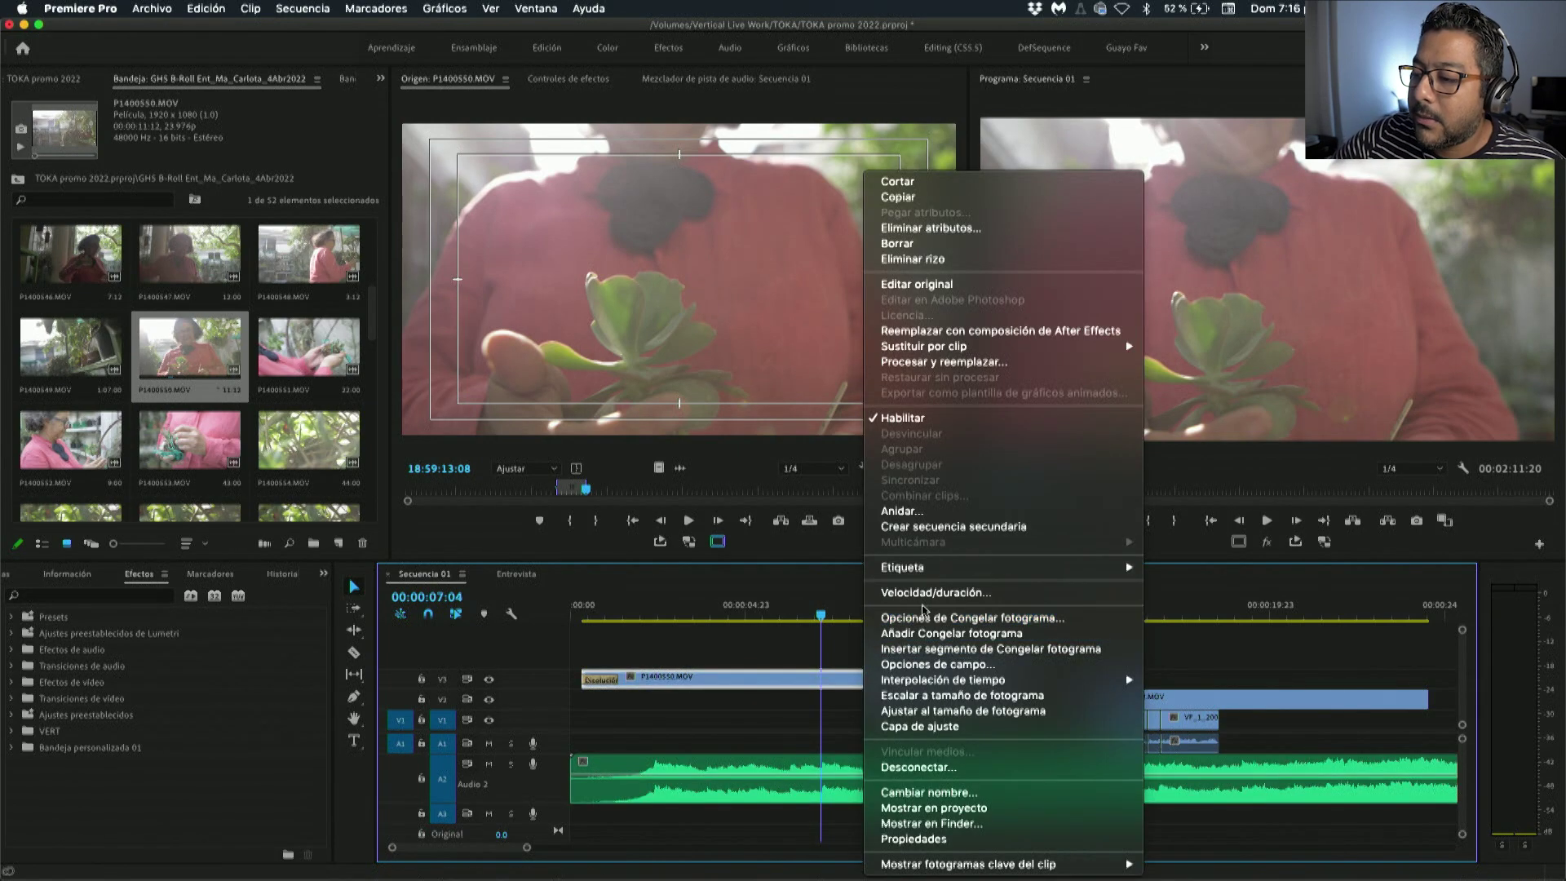
{"action": "left_click", "coordinate": [926, 599]}
{"action": "type", "text": "110"}
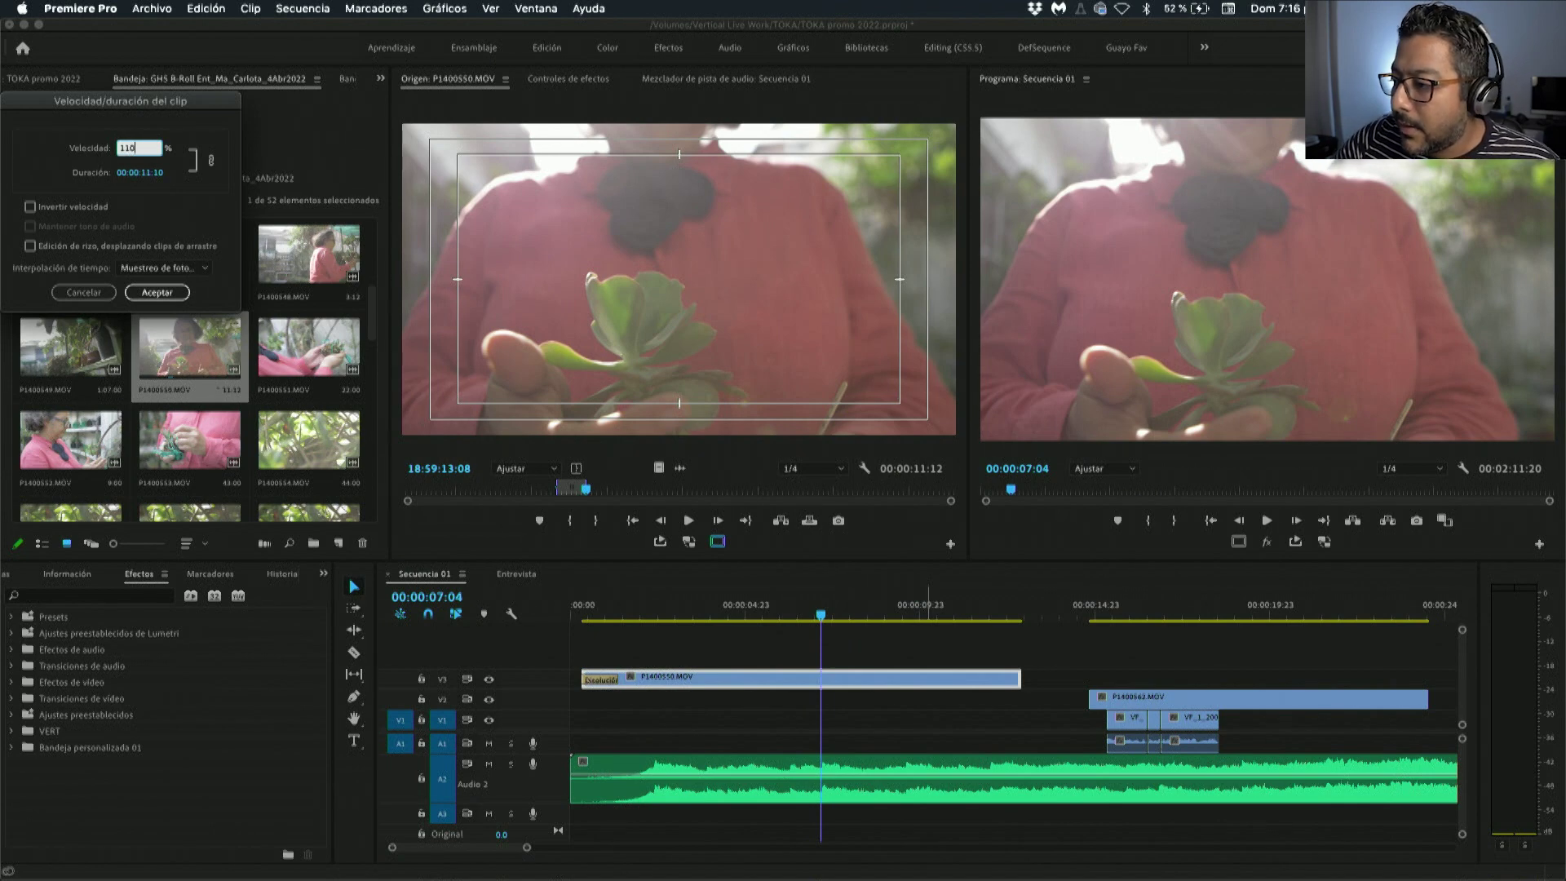
{"action": "key", "text": "Return"}
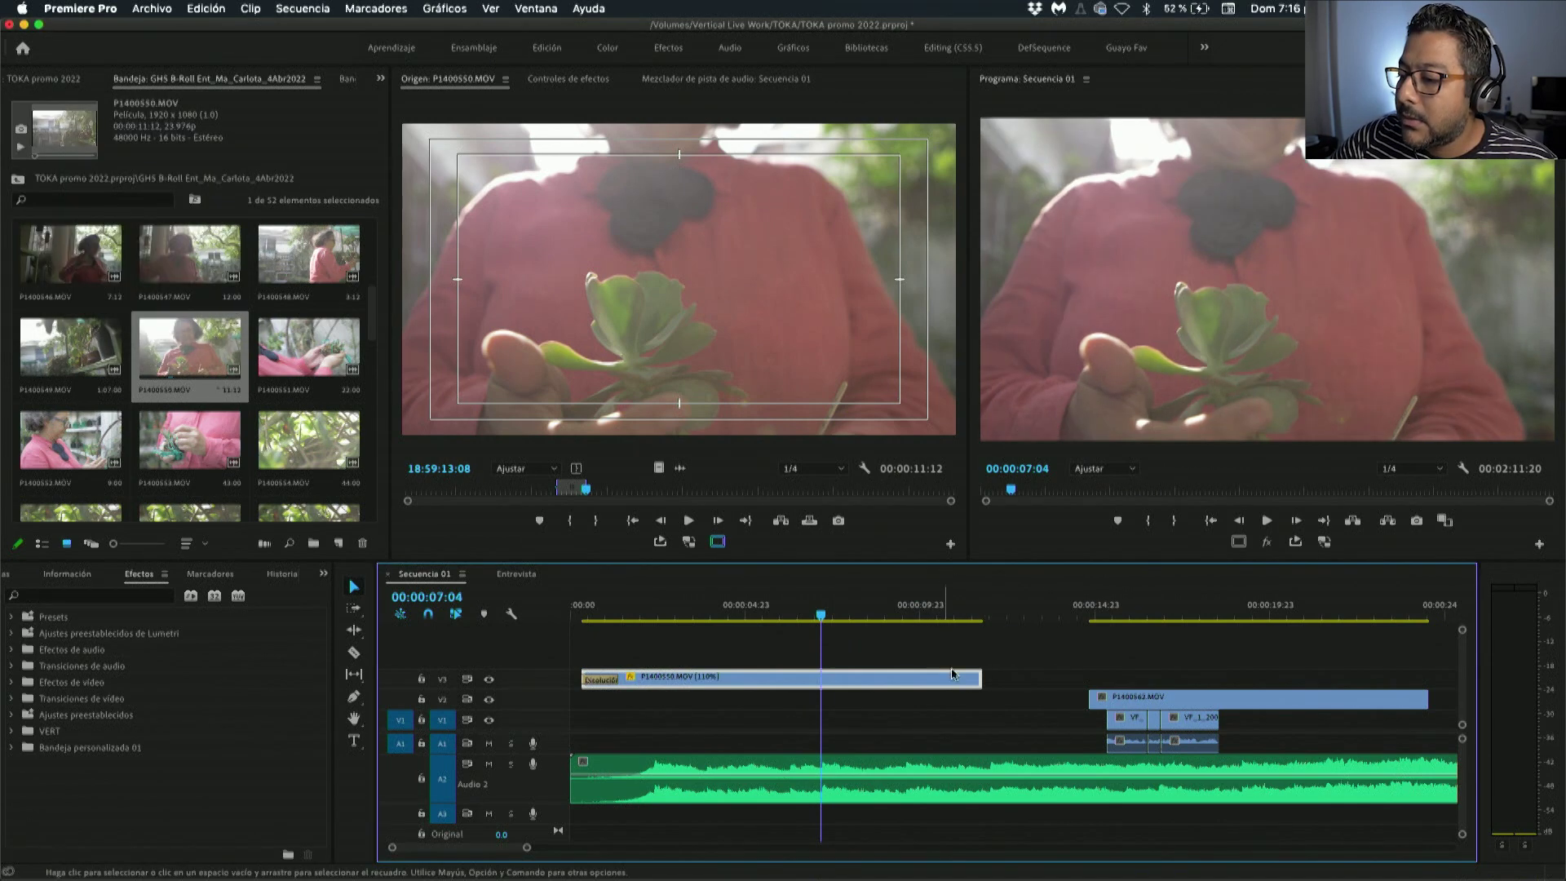
{"action": "left_click_drag", "start_coordinate": [980, 678], "coordinate": [818, 679]}
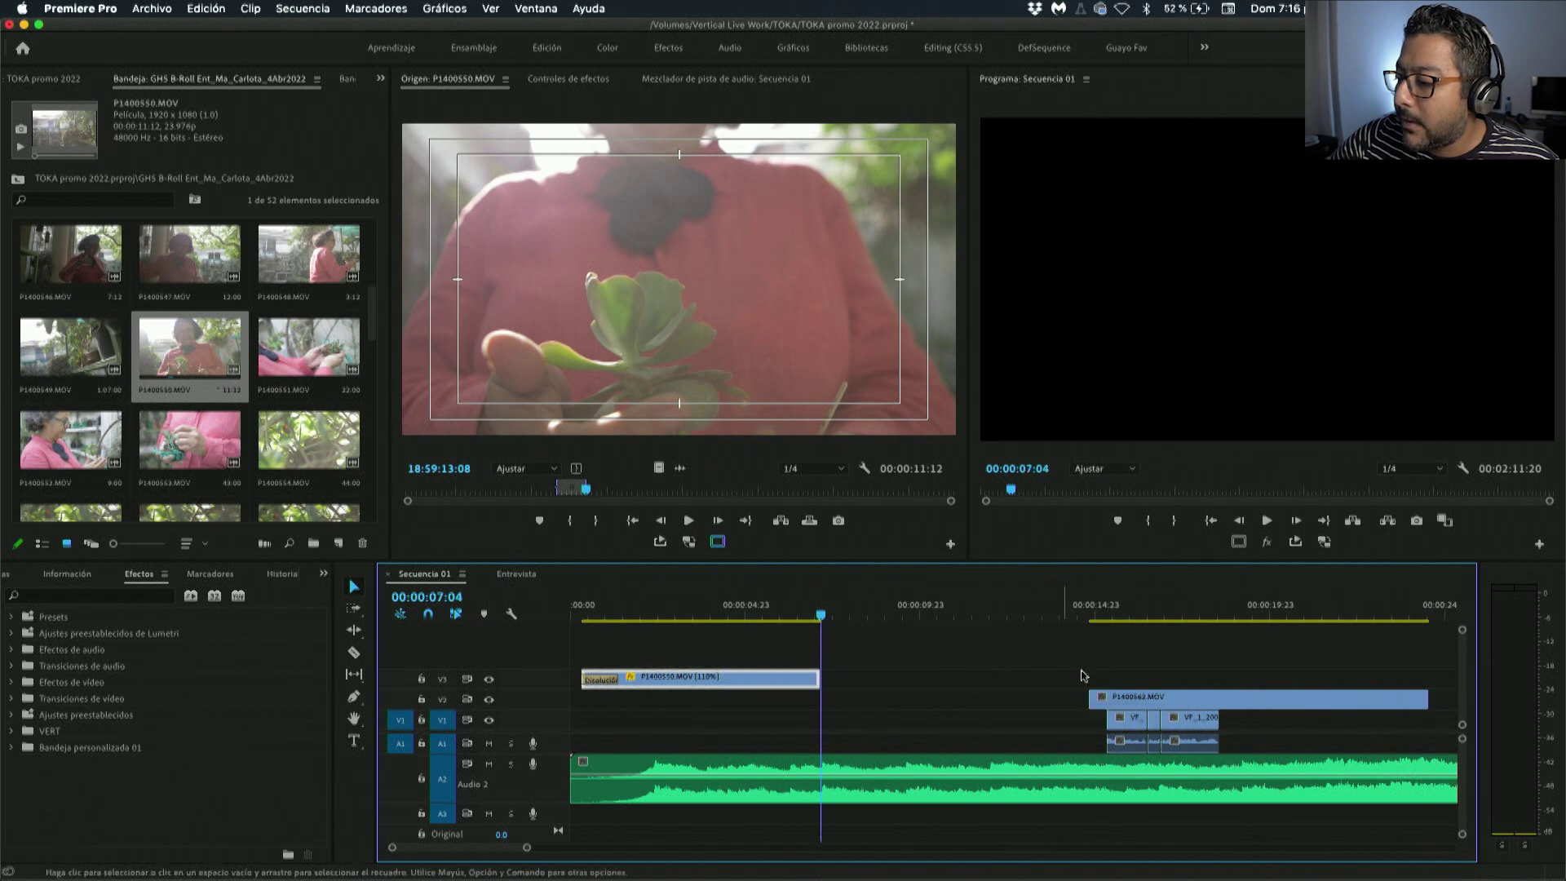
{"action": "mouse_move", "coordinate": [1075, 653]}
{"action": "left_mouse_down"}
{"action": "mouse_move", "coordinate": [1216, 738]}
{"action": "mouse_move", "coordinate": [941, 708]}
{"action": "left_mouse_up"}
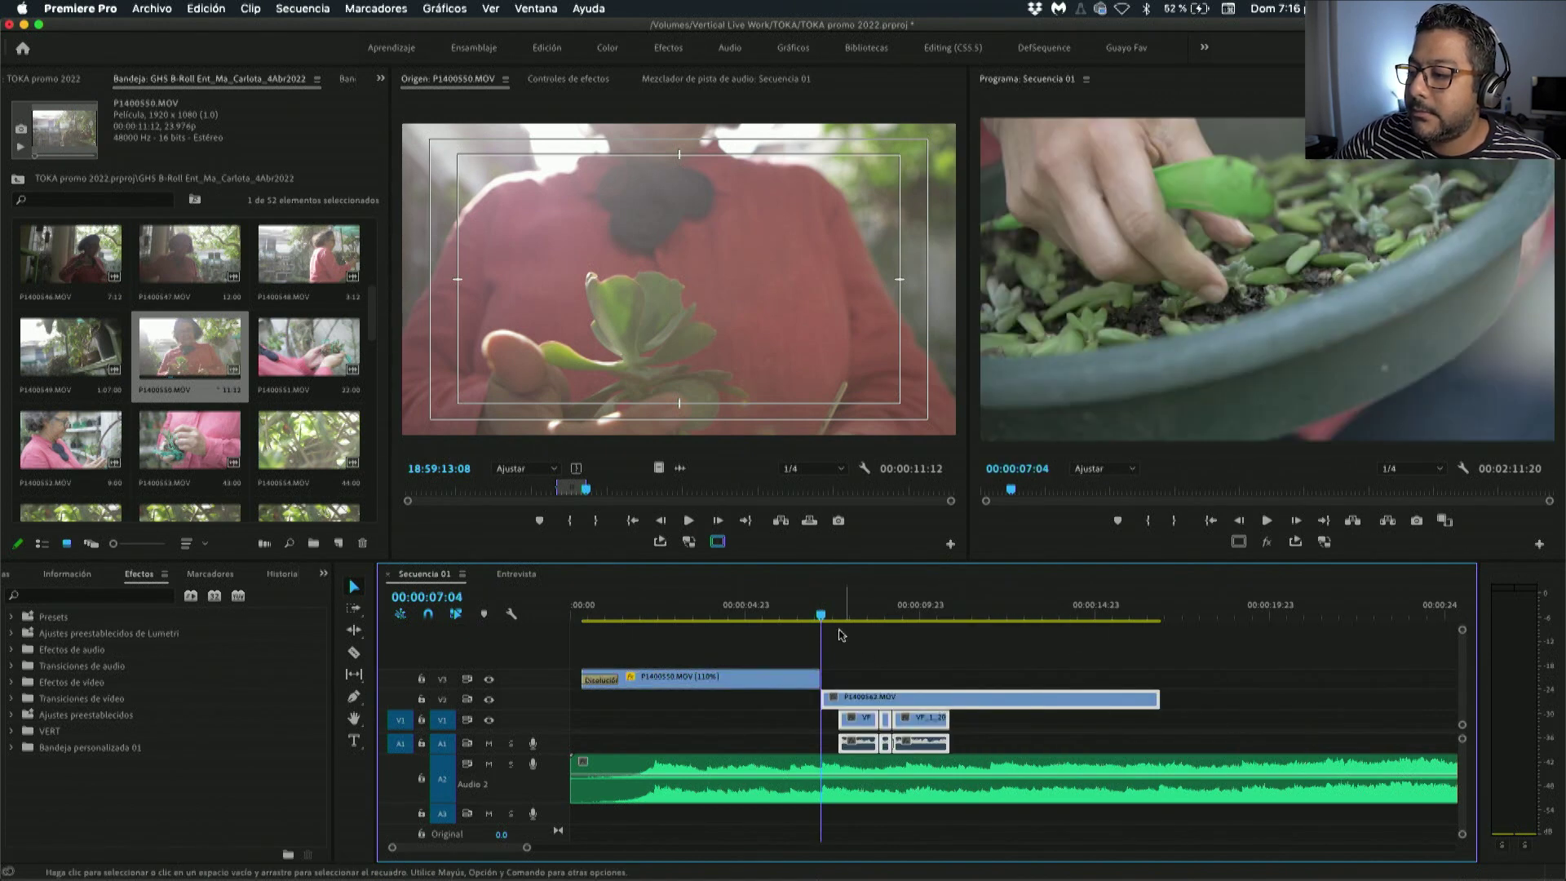
{"action": "left_click", "coordinate": [794, 613]}
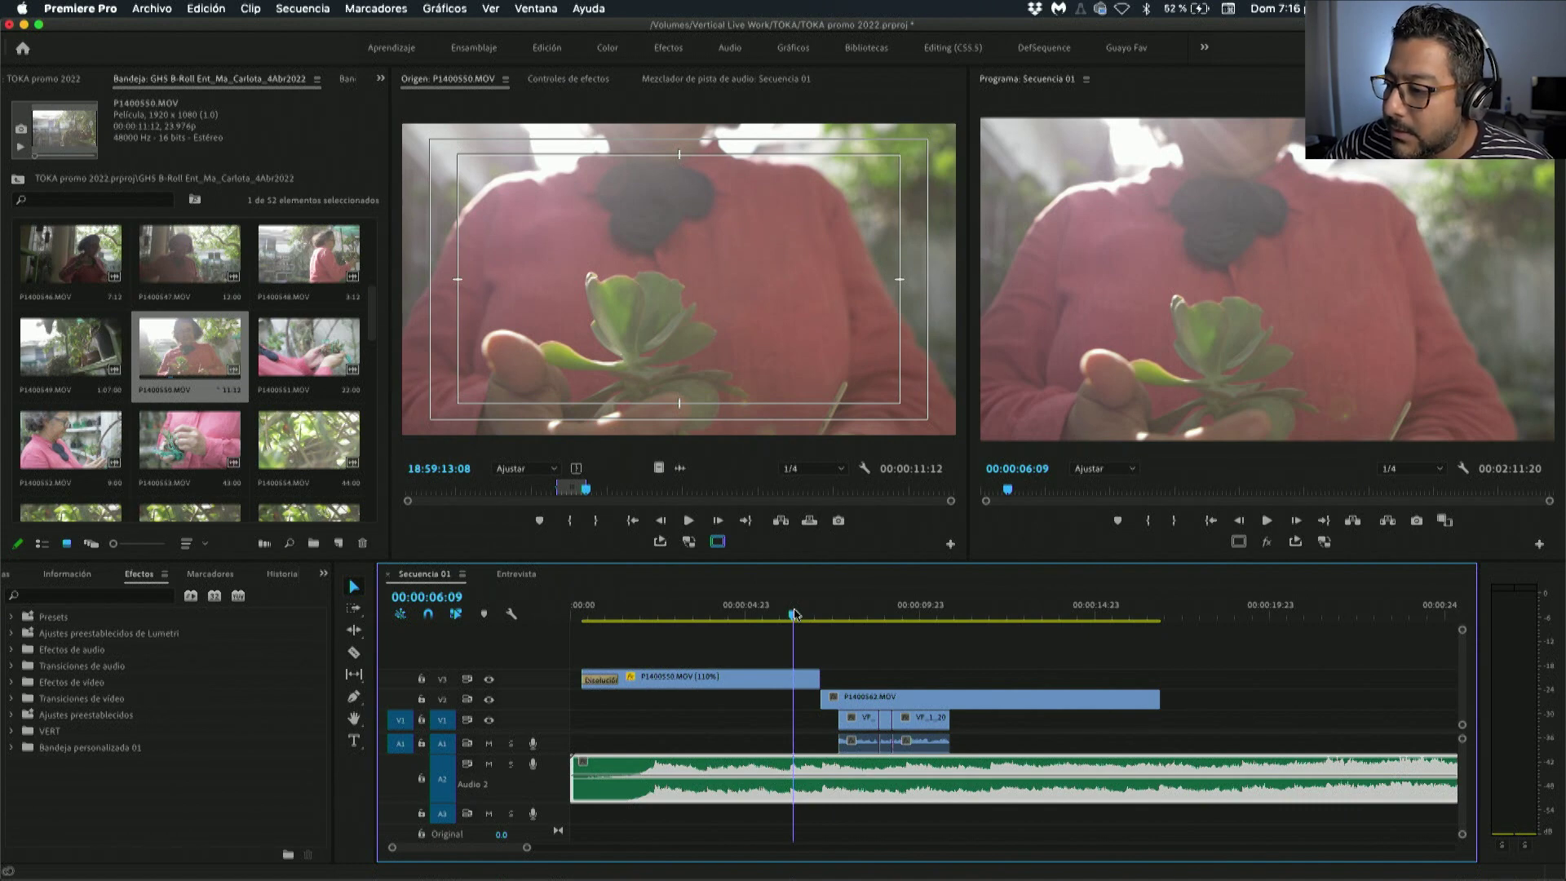
{"action": "key", "text": "space"}
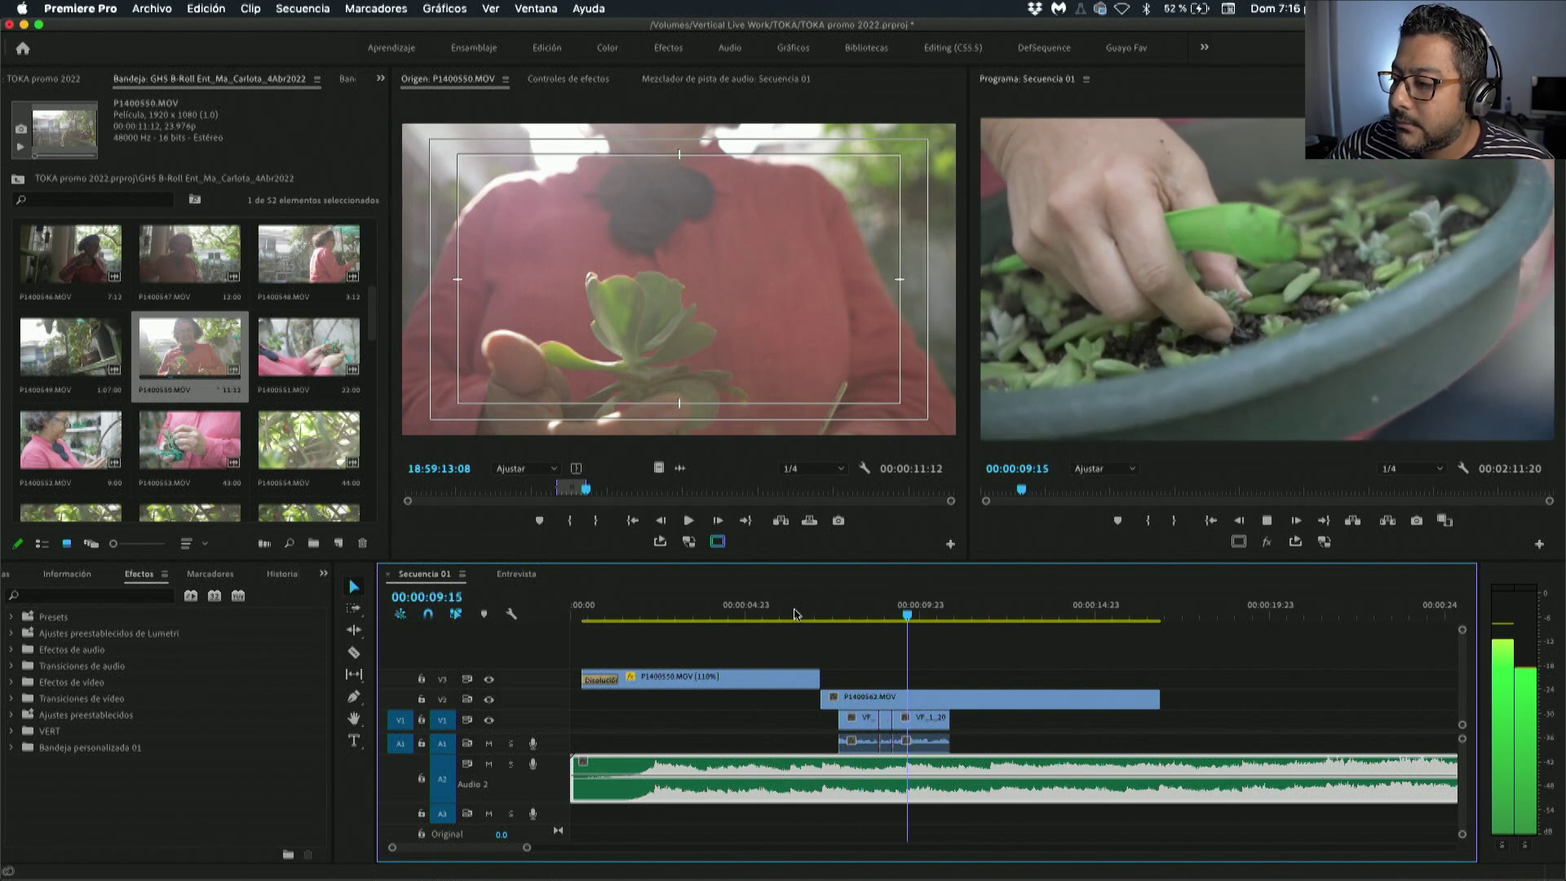
{"action": "key", "text": "space"}
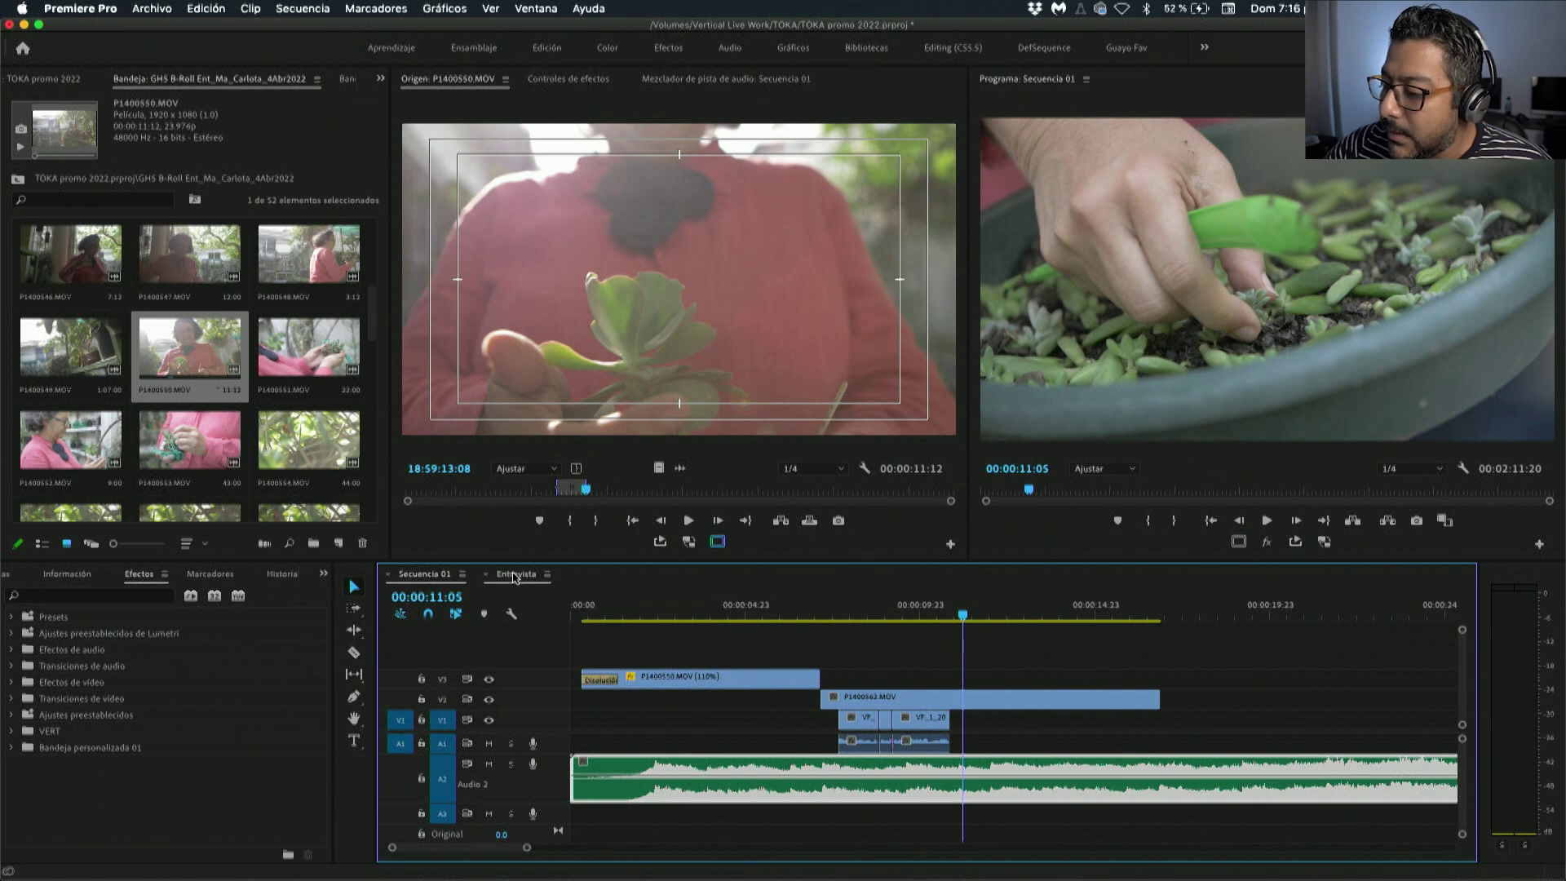
Check Secuencia 01's interview audio on Audio 2, placing the playhead near 00:01:15.
{"action": "left_click", "coordinate": [514, 574]}
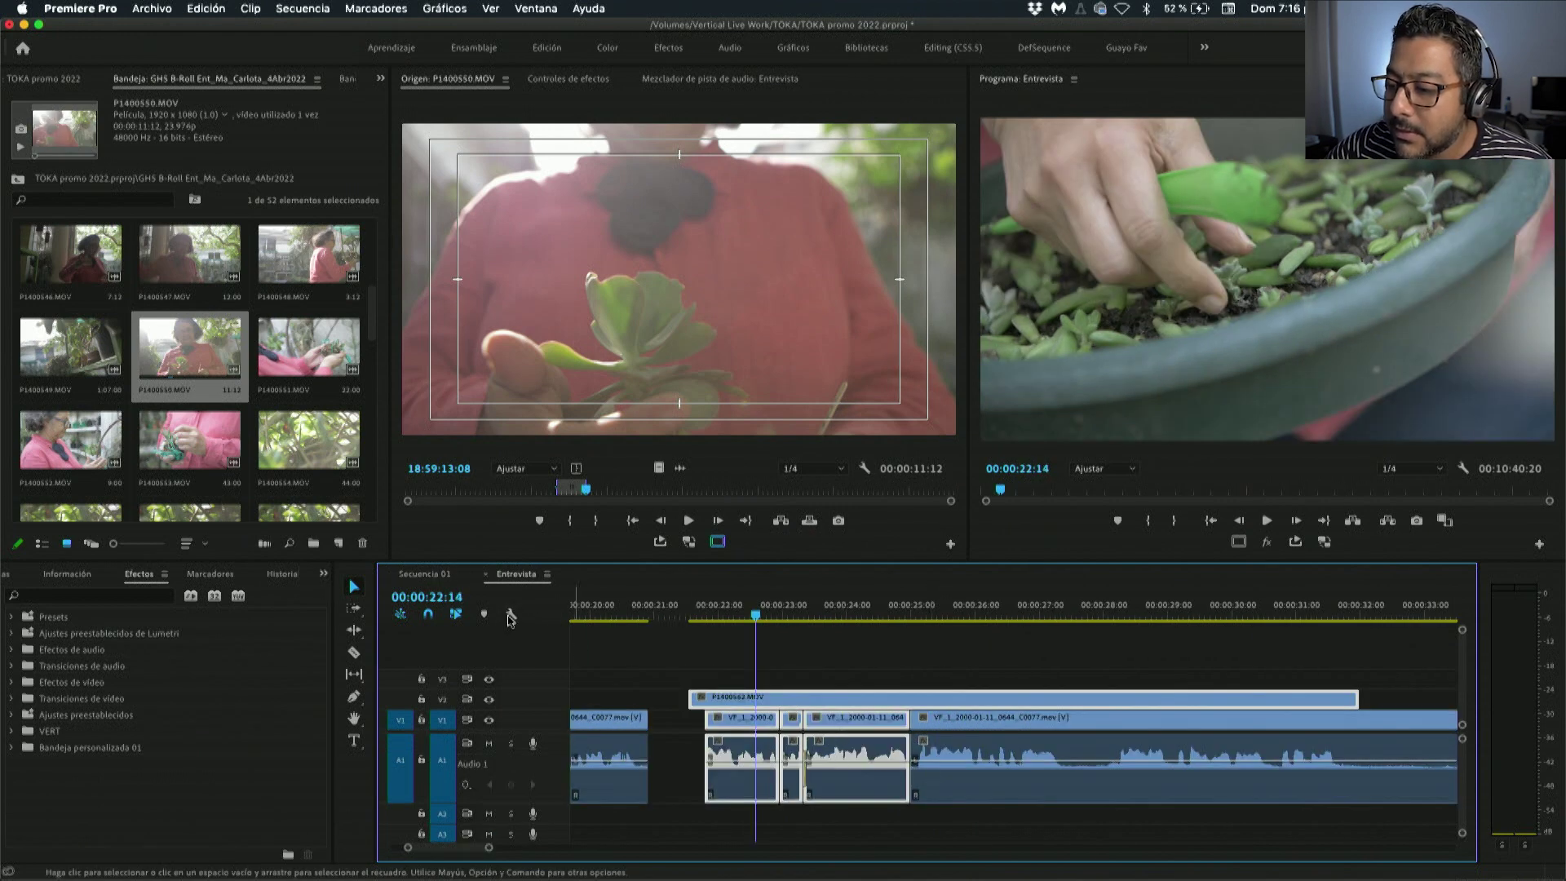
{"action": "left_click", "coordinate": [438, 575]}
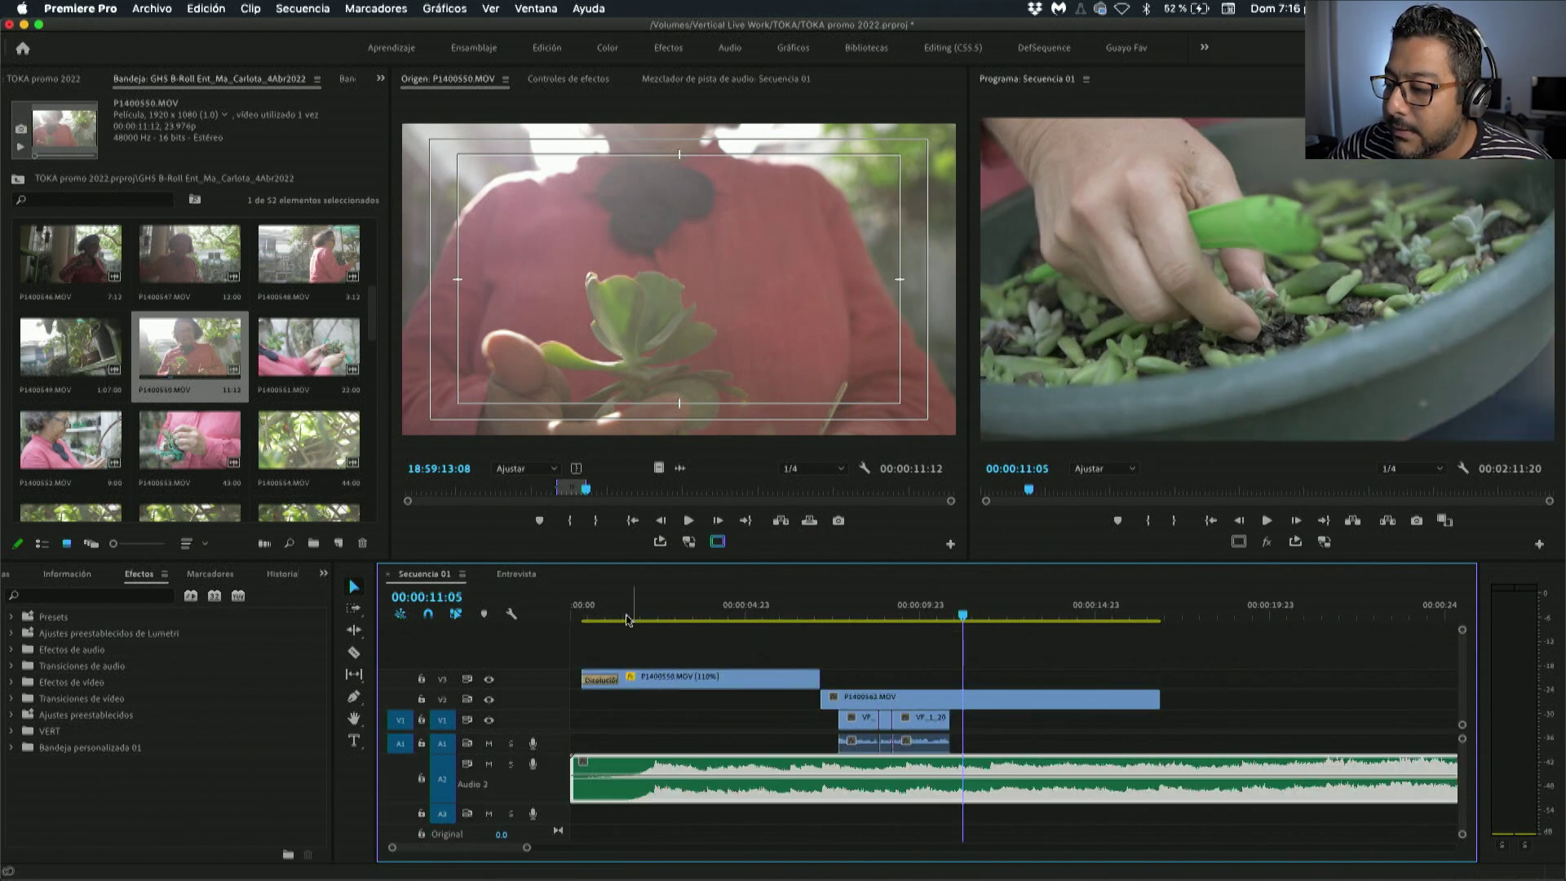
{"action": "key", "text": "minus"}
{"action": "key", "text": "minus"}
{"action": "left_click", "coordinate": [774, 771]}
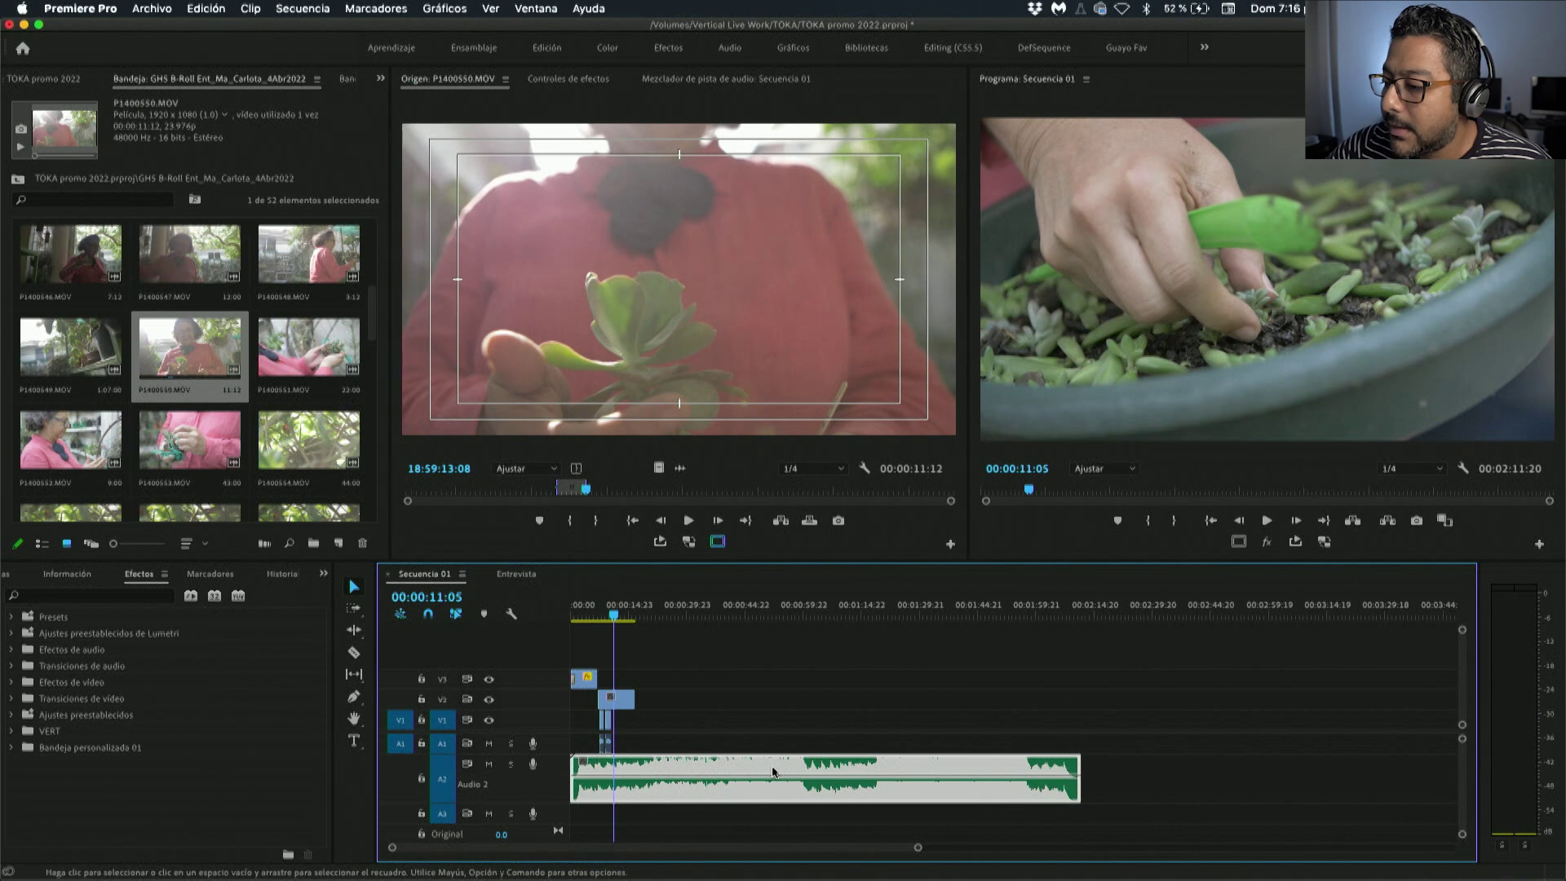
{"action": "left_click", "coordinate": [1074, 614]}
{"action": "left_click_drag", "start_coordinate": [1076, 614], "coordinate": [589, 593]}
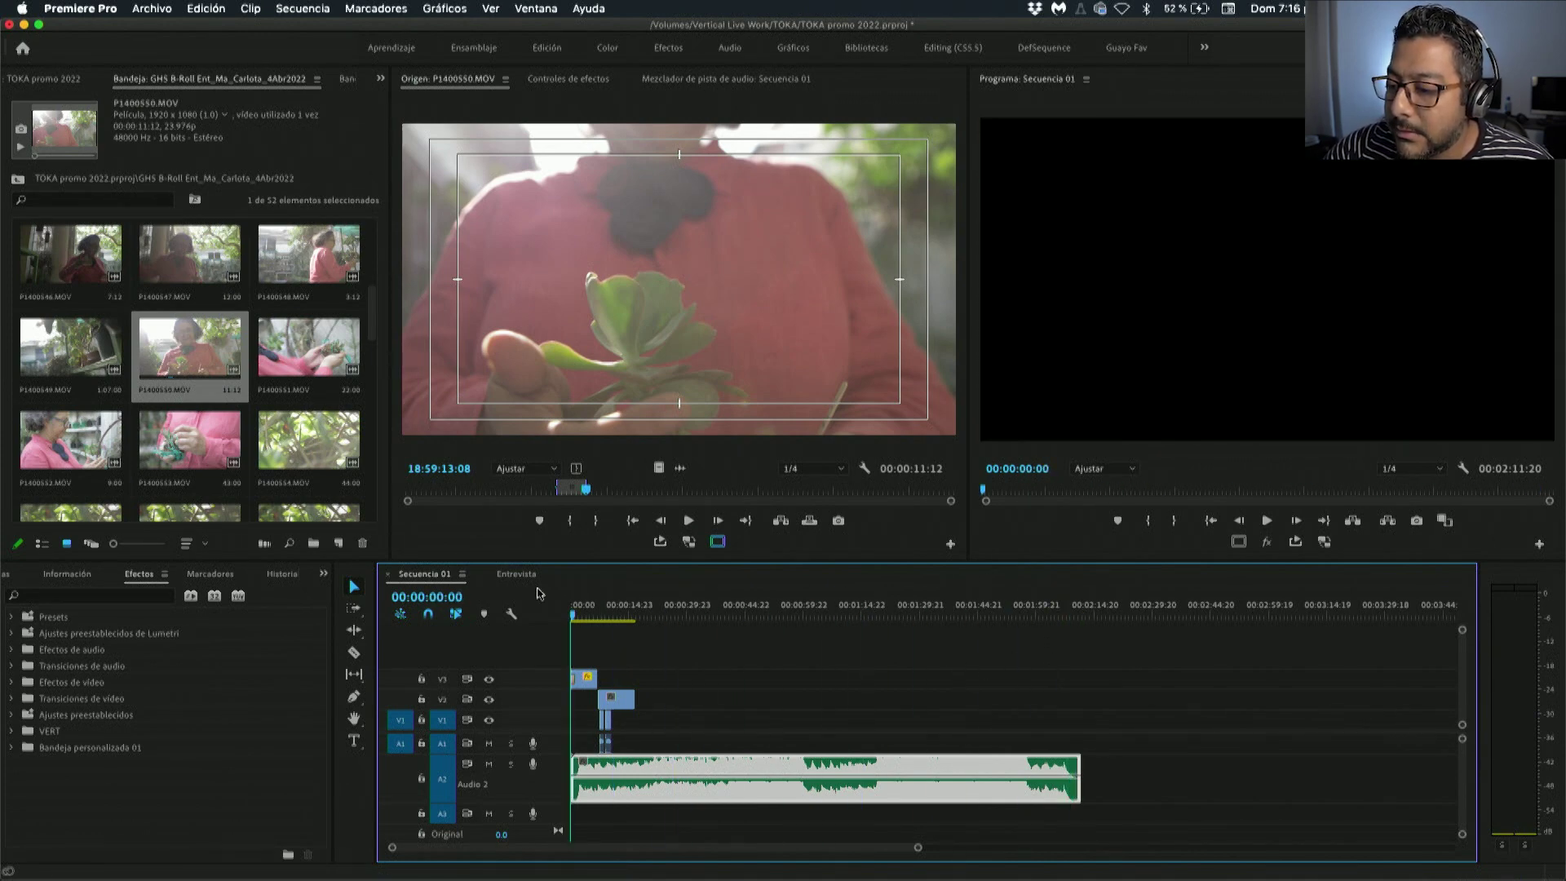
Delete P1400562.MOV from V2 in the Entrevista sequence and play to 00:00:39:02.
{"action": "left_click", "coordinate": [516, 575]}
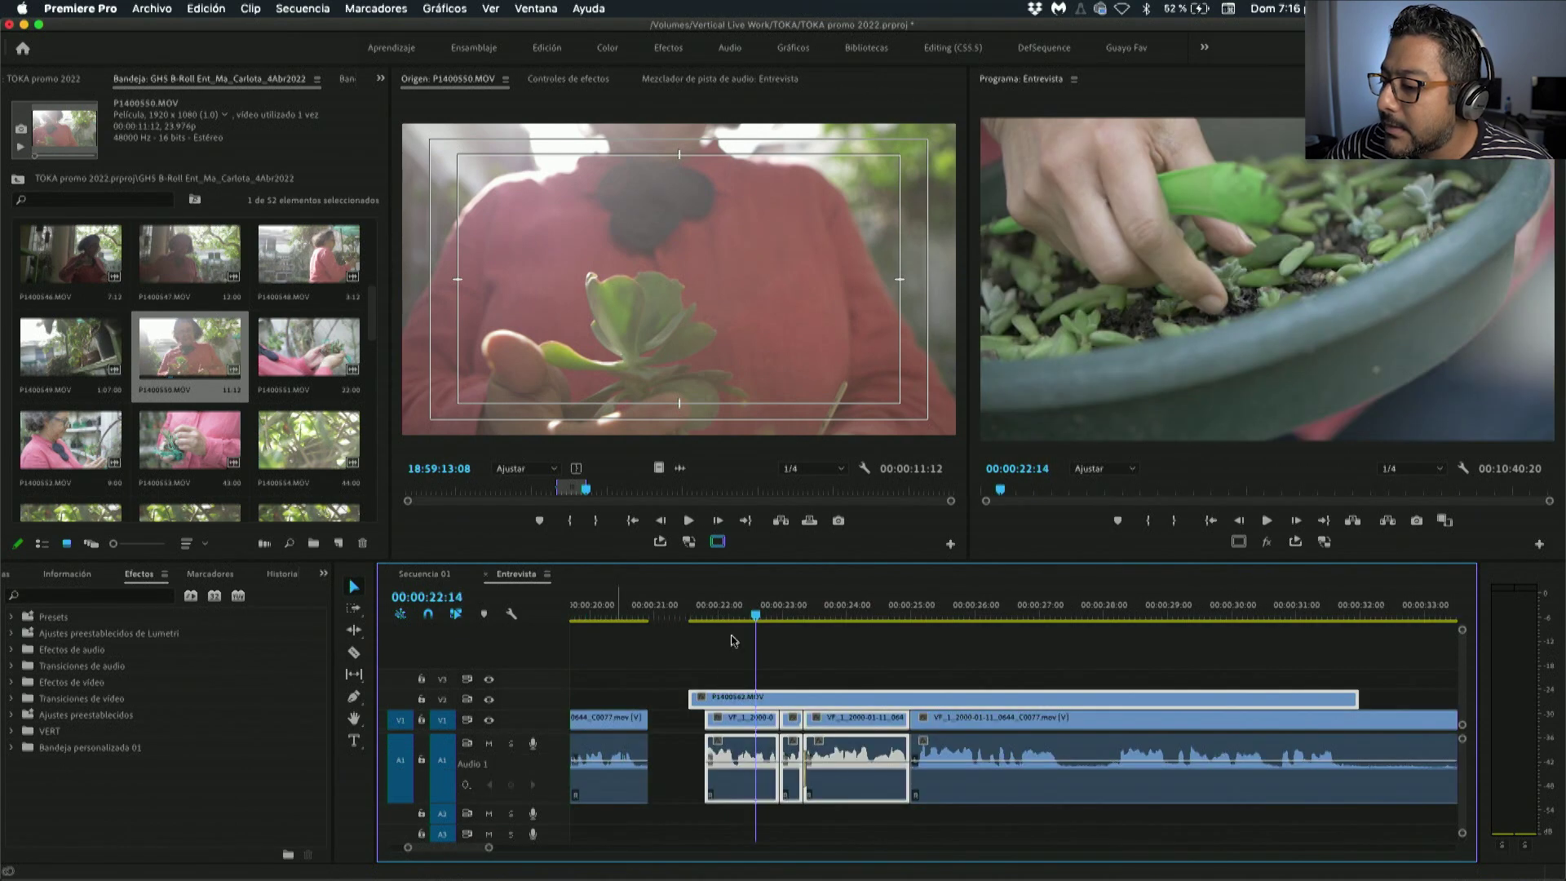
{"action": "left_click", "coordinate": [903, 610]}
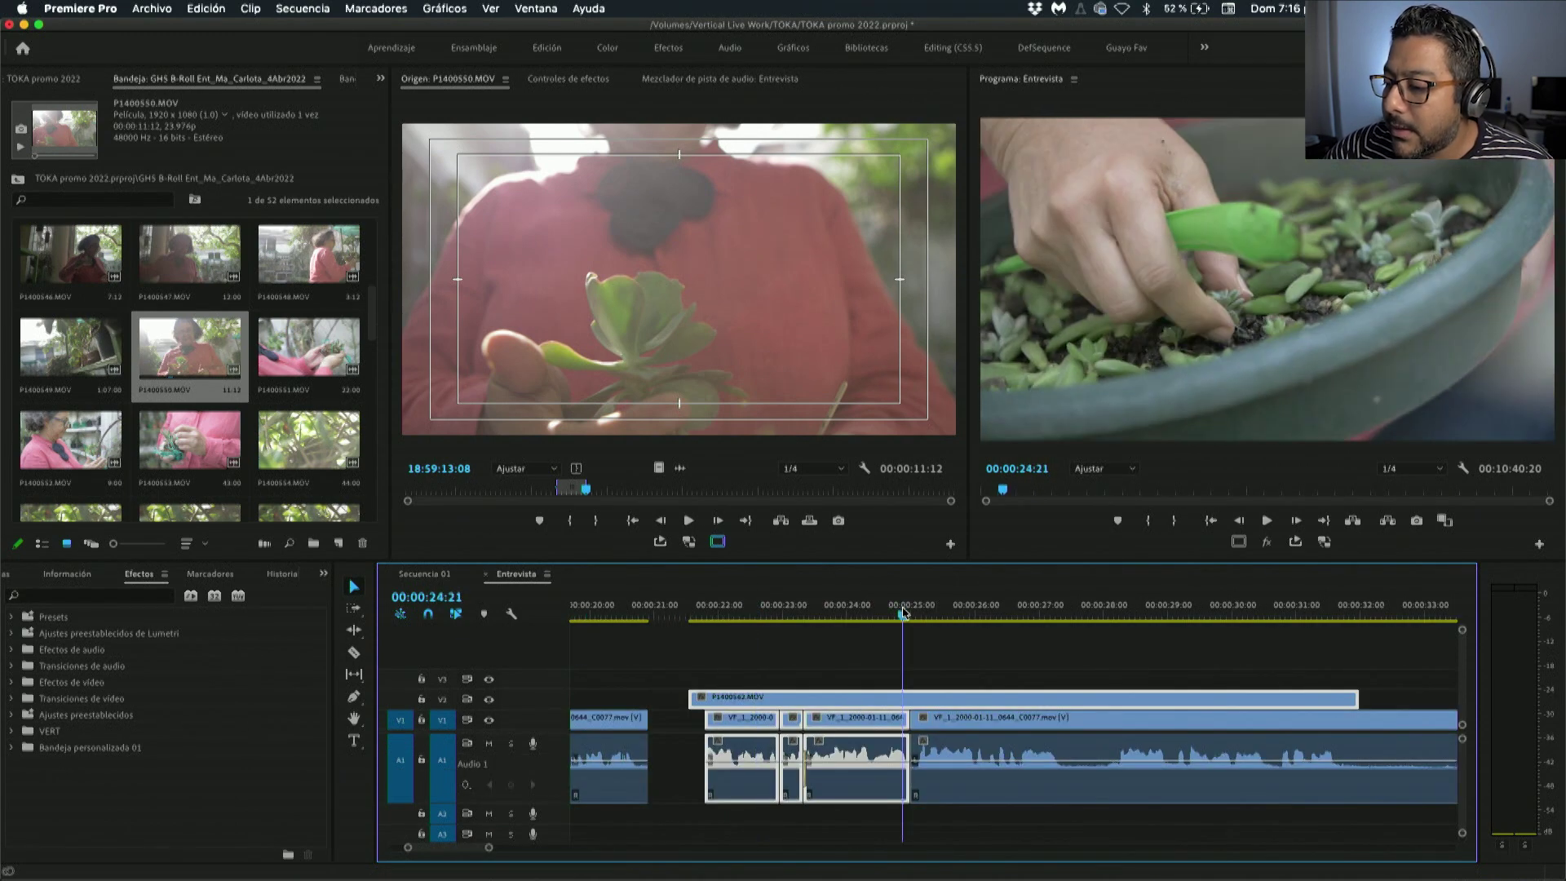
{"action": "left_click", "coordinate": [779, 698]}
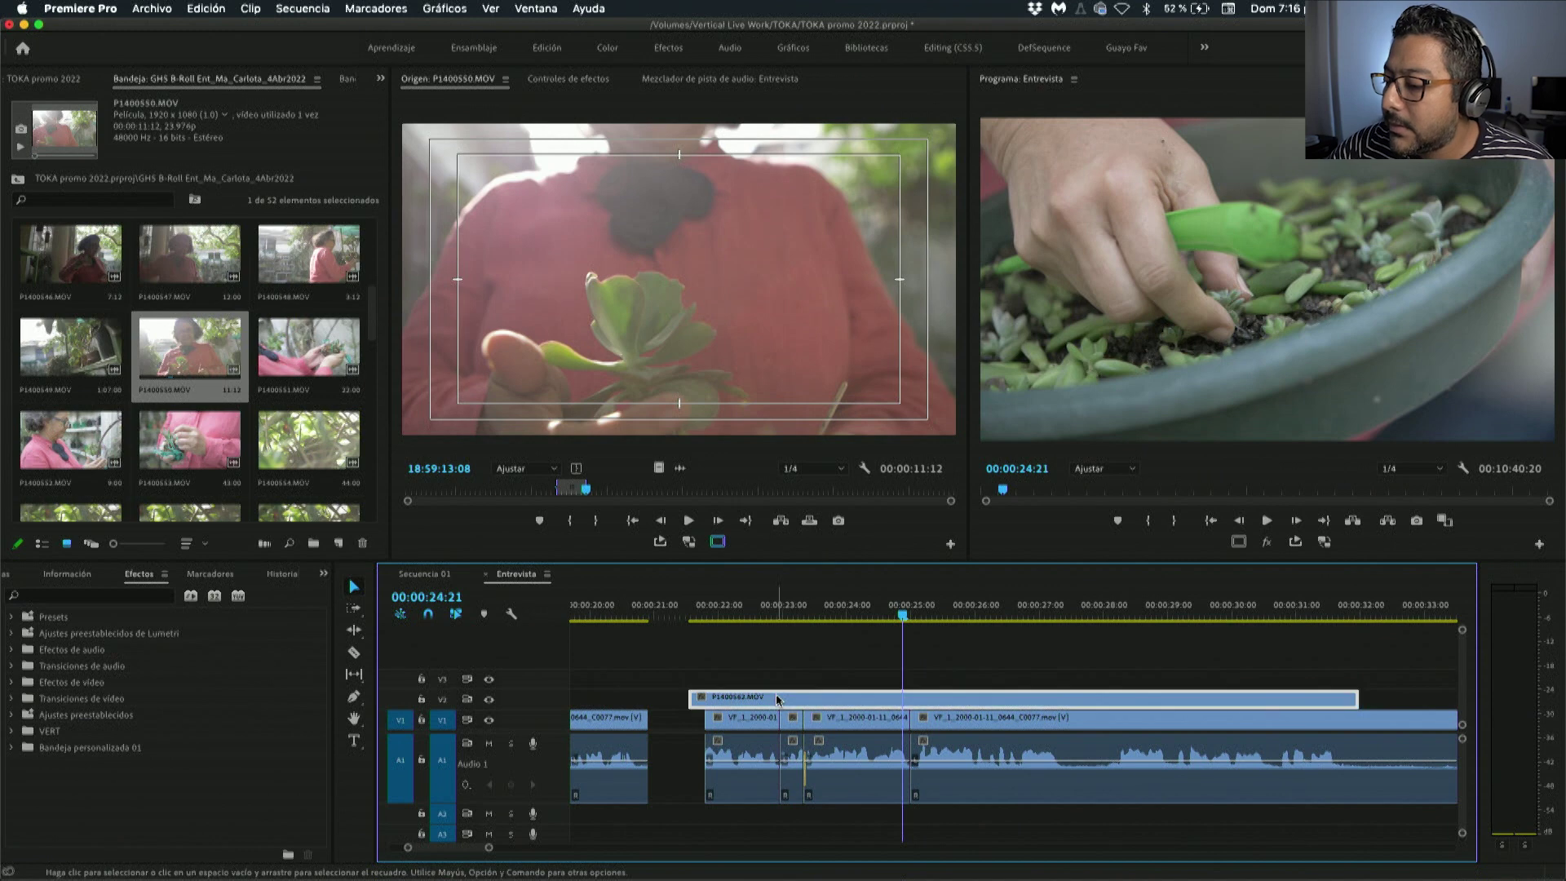
{"action": "key", "text": "Delete"}
{"action": "key", "text": "space"}
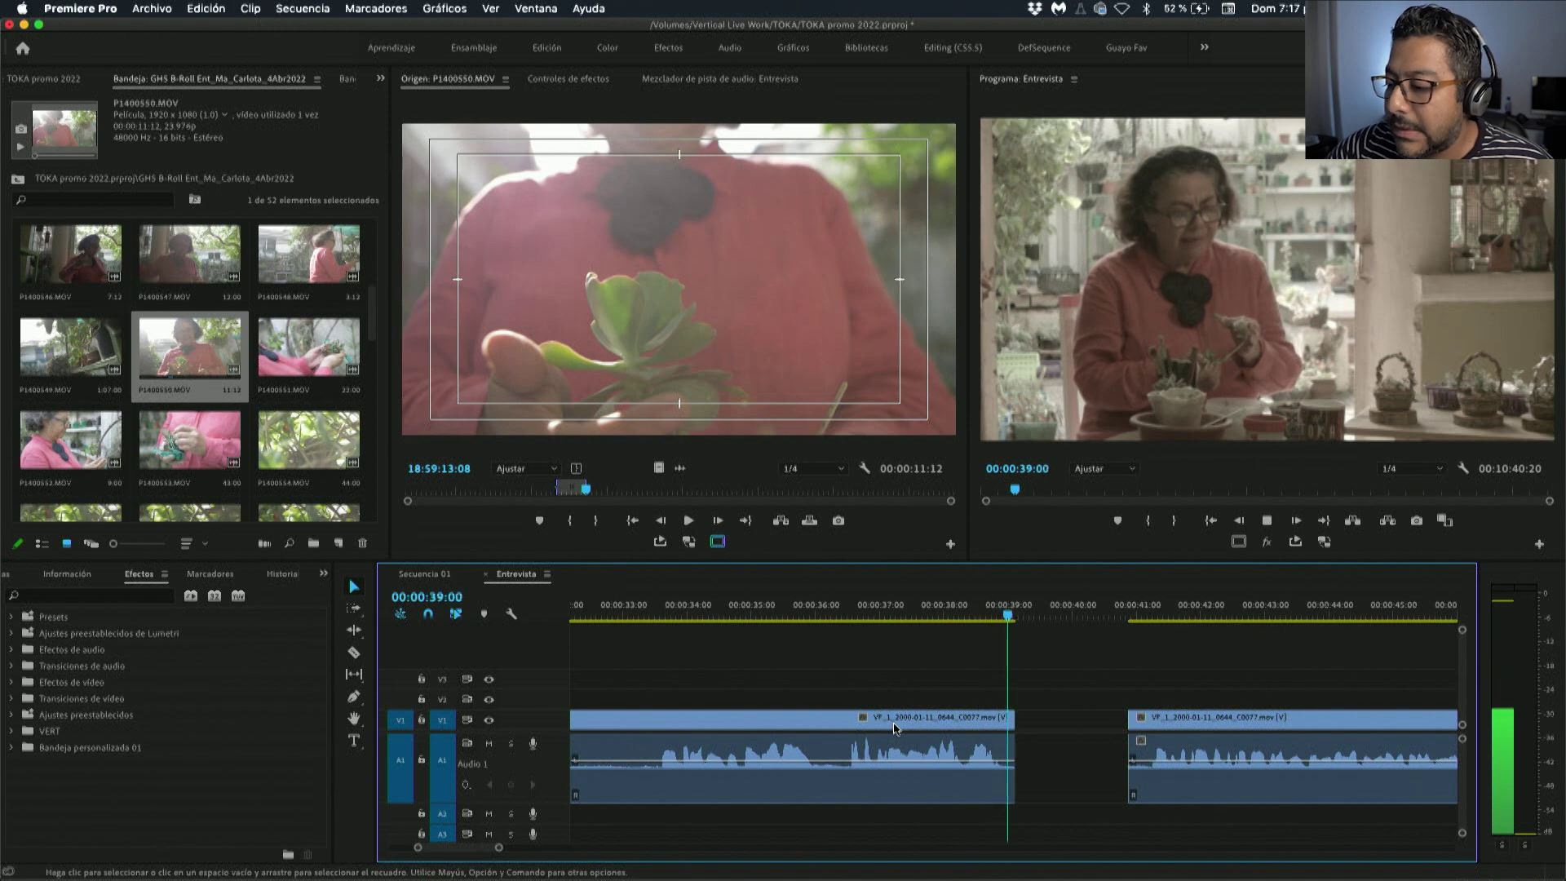
{"action": "left_click", "coordinate": [895, 729]}
Zoom the Entrevista timeline out to about five minutes, with the playhead at 00:00:42:03.
{"action": "key", "text": "minus"}
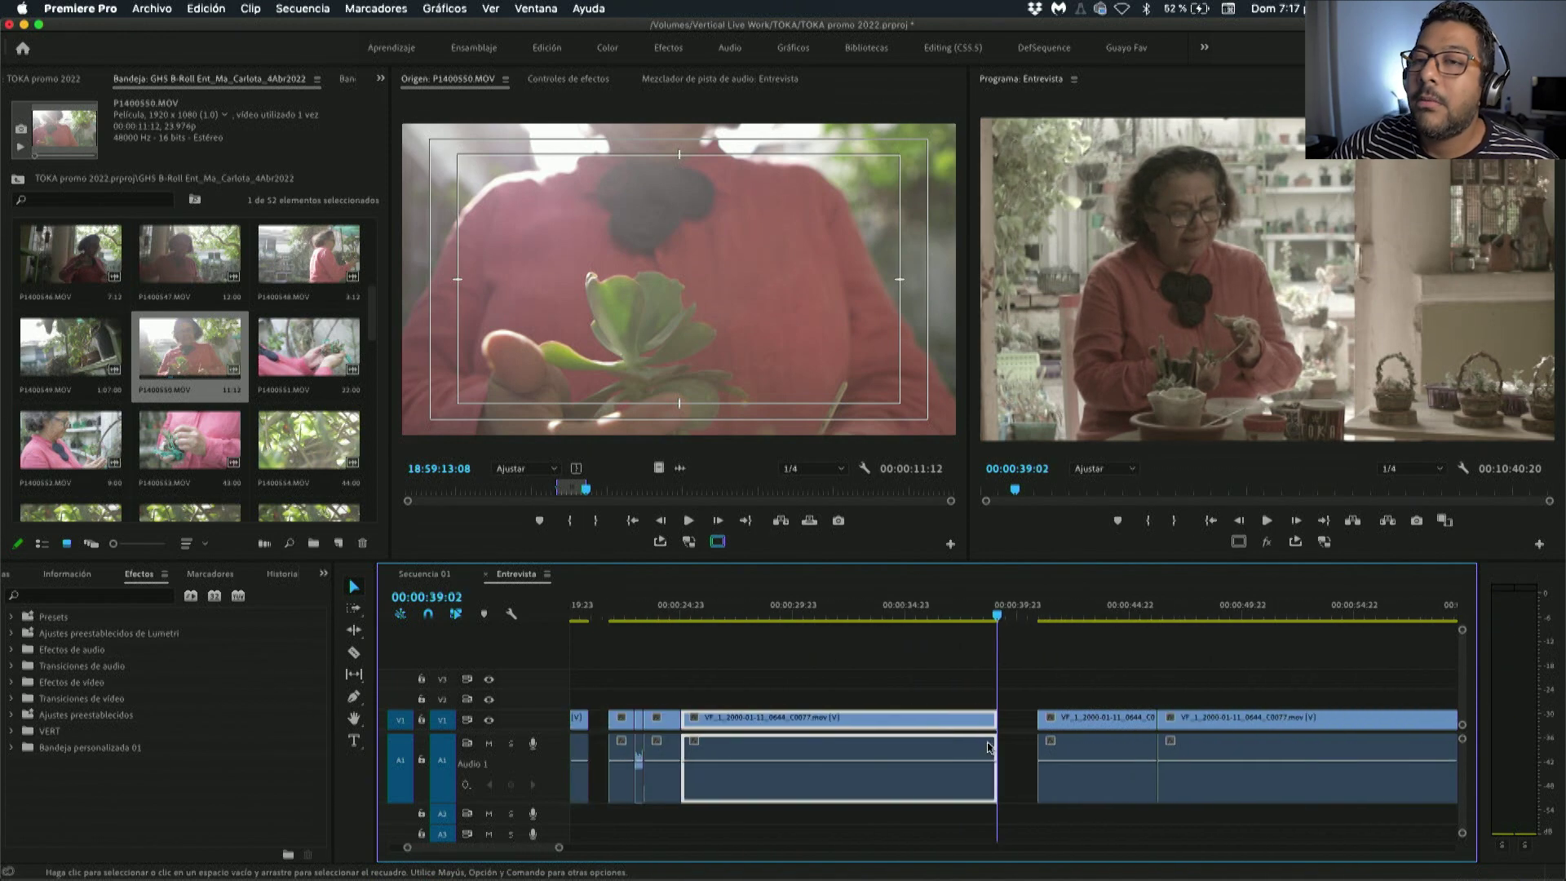
{"action": "key", "text": "minus"}
{"action": "left_click", "coordinate": [1052, 624]}
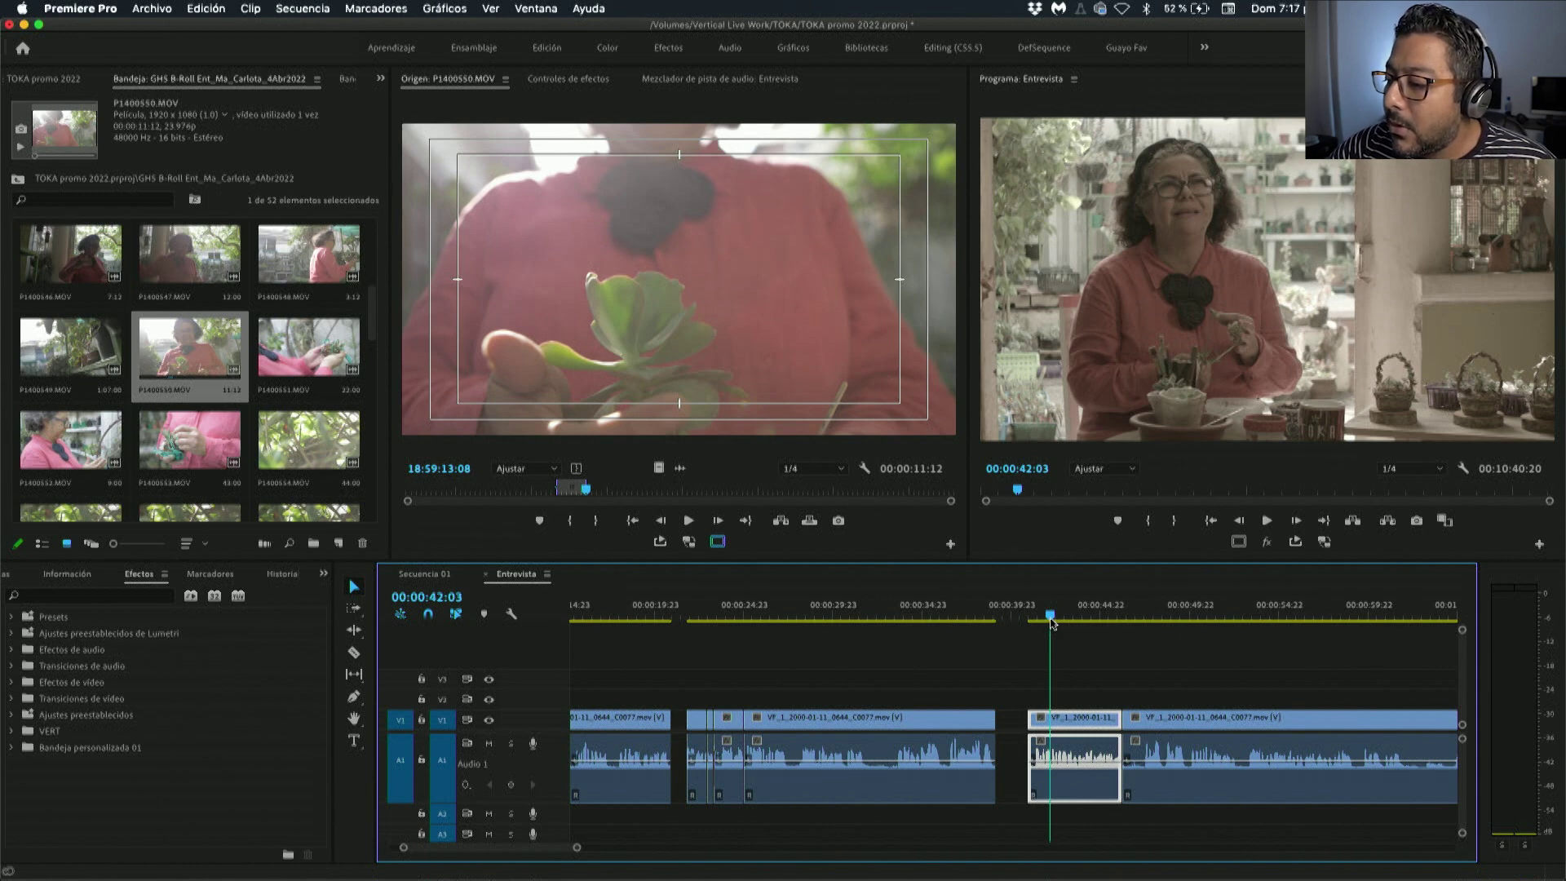
{"action": "key", "text": "minus"}
{"action": "key", "text": "minus"}
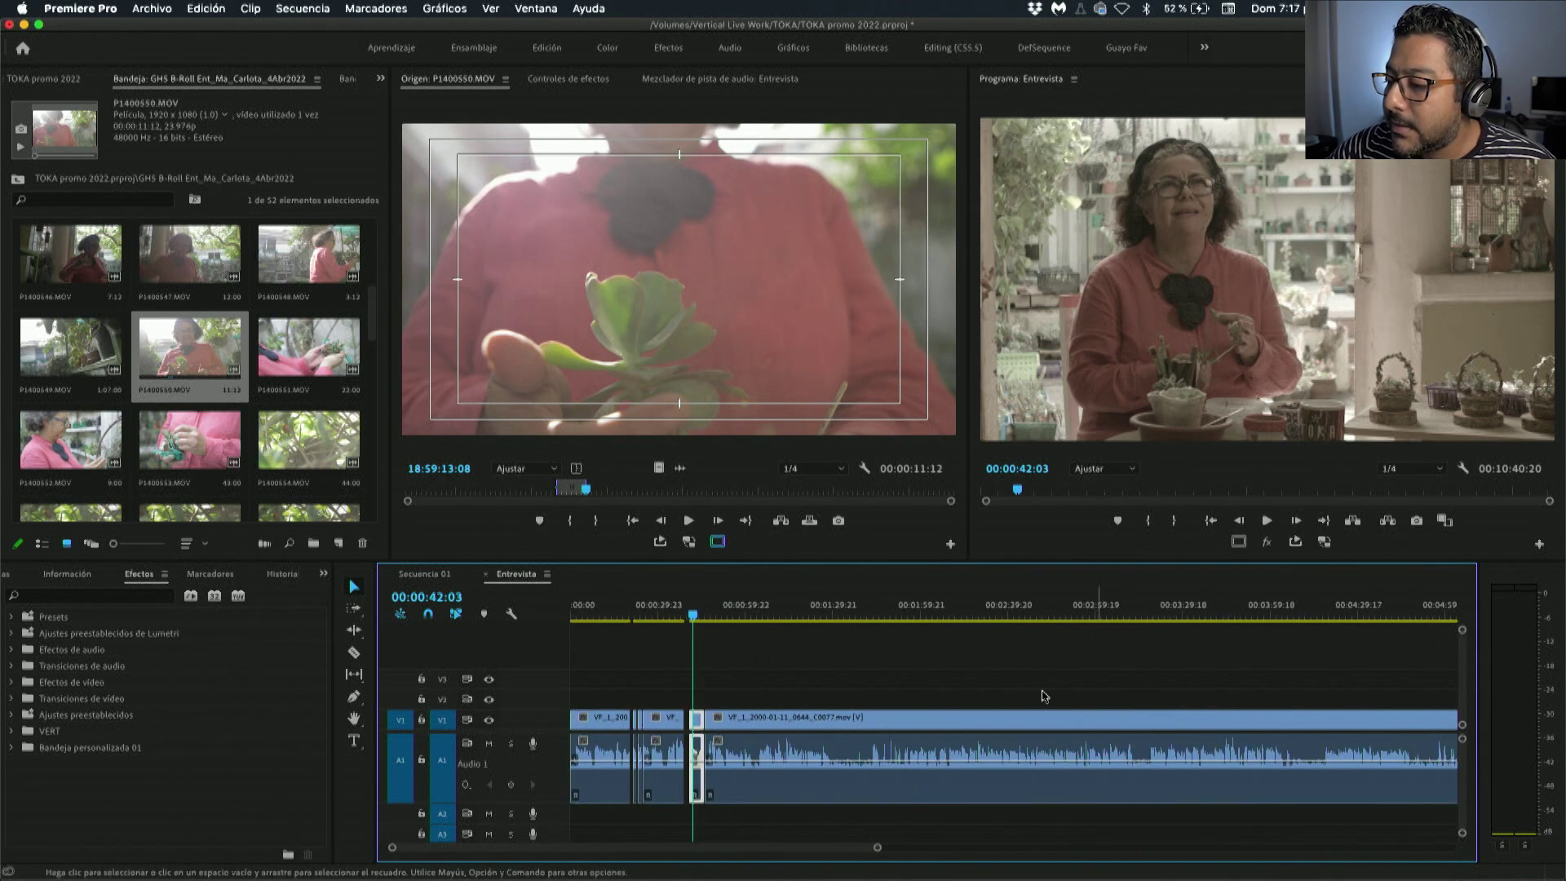
{"action": "key", "text": "minus"}
{"action": "scroll", "coordinate": [962, 688], "scroll_direction": "right", "scroll_amount": 3}
{"action": "scroll", "coordinate": [962, 688], "scroll_direction": "right", "scroll_amount": 2}
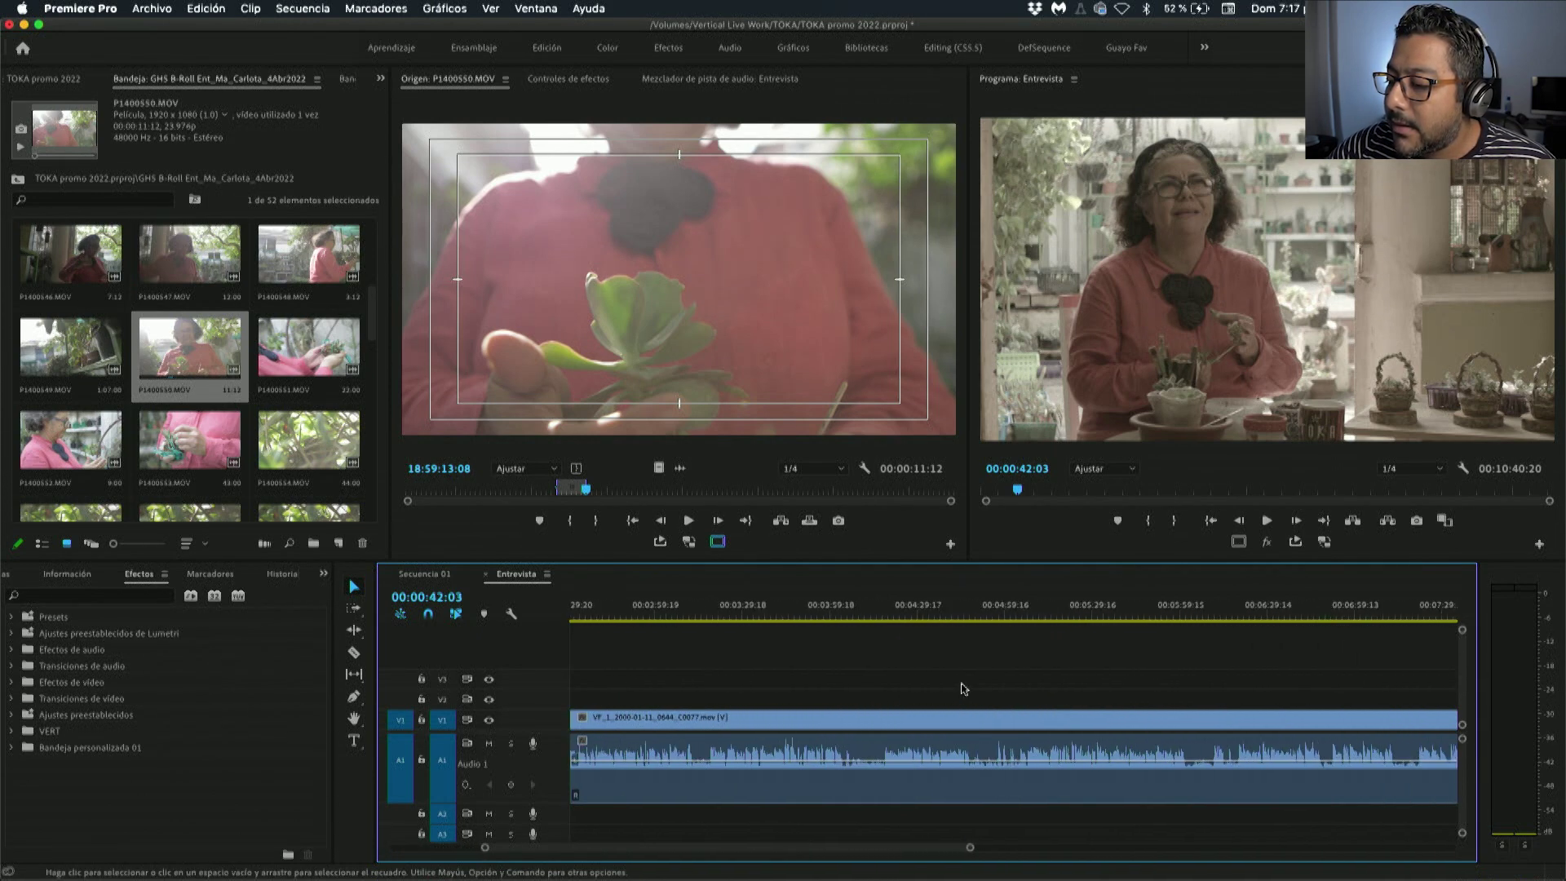
{"action": "scroll", "coordinate": [963, 688], "scroll_direction": "right", "scroll_amount": 1}
{"action": "scroll", "coordinate": [963, 687], "scroll_direction": "right", "scroll_amount": 2}
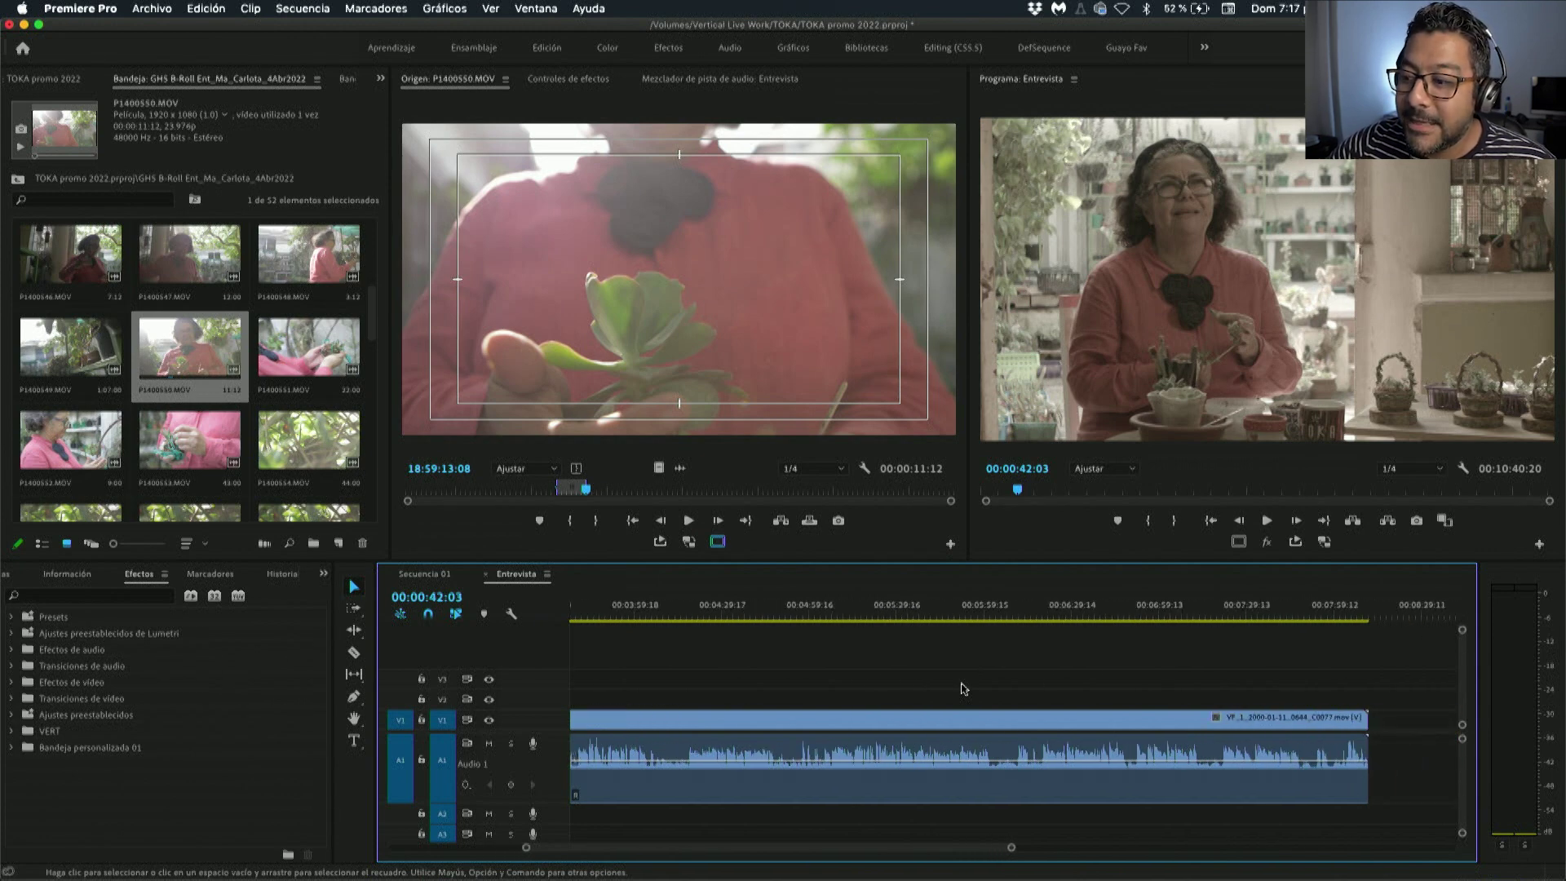
{"action": "scroll", "coordinate": [963, 688], "scroll_direction": "up", "scroll_amount": 5}
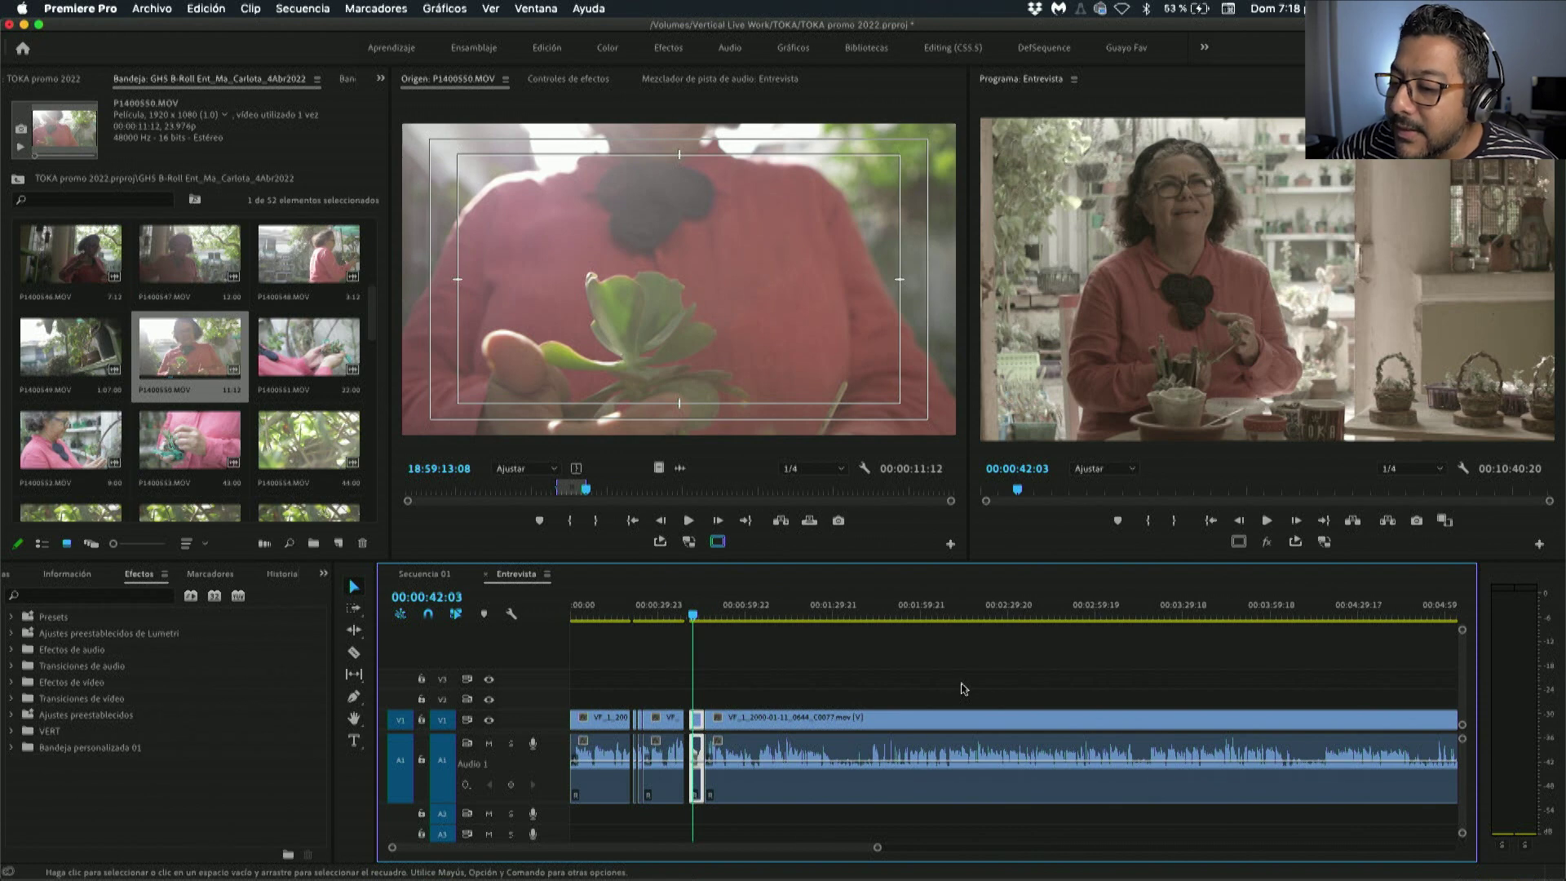
Return to Secuencia 01 and zoom in on the P1400550.MOV and P1400562.MOV clips.
{"action": "left_click", "coordinate": [445, 573]}
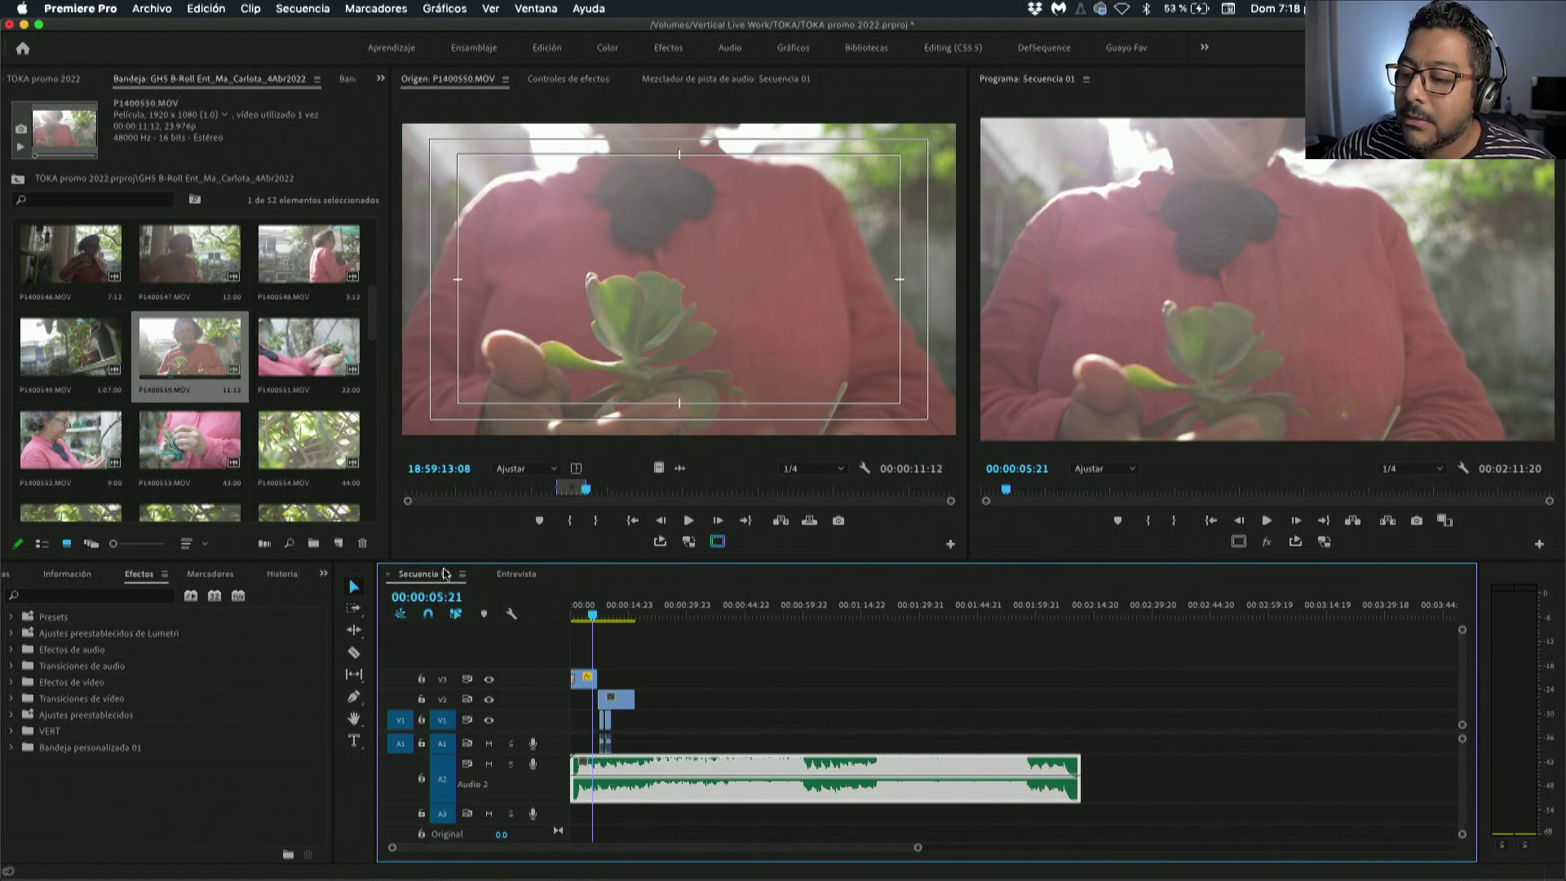
{"action": "key", "text": "equal"}
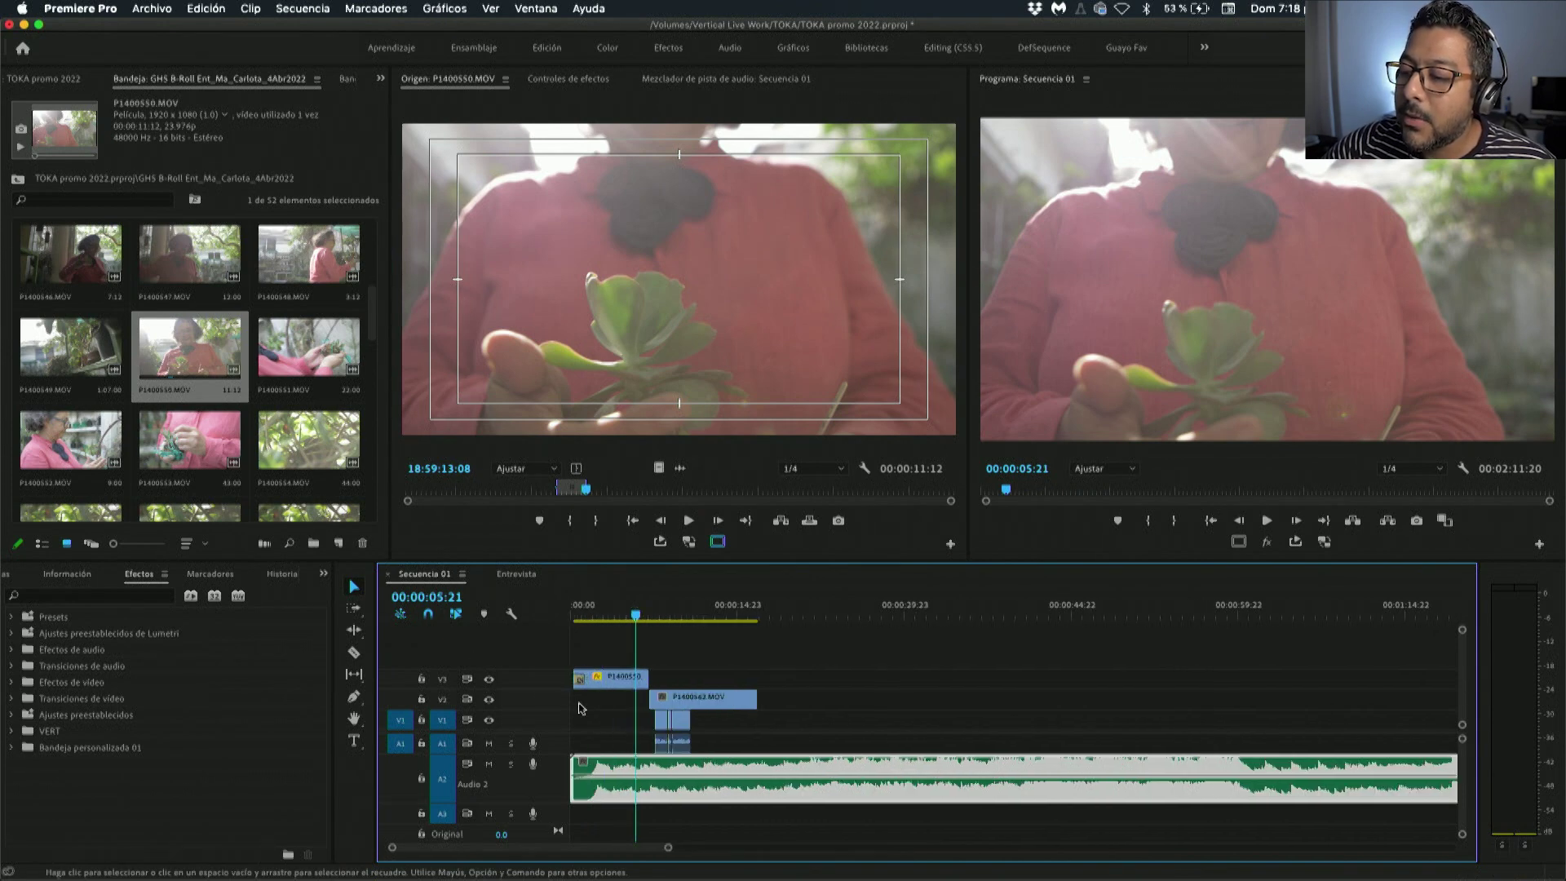
{"action": "key", "text": "equal"}
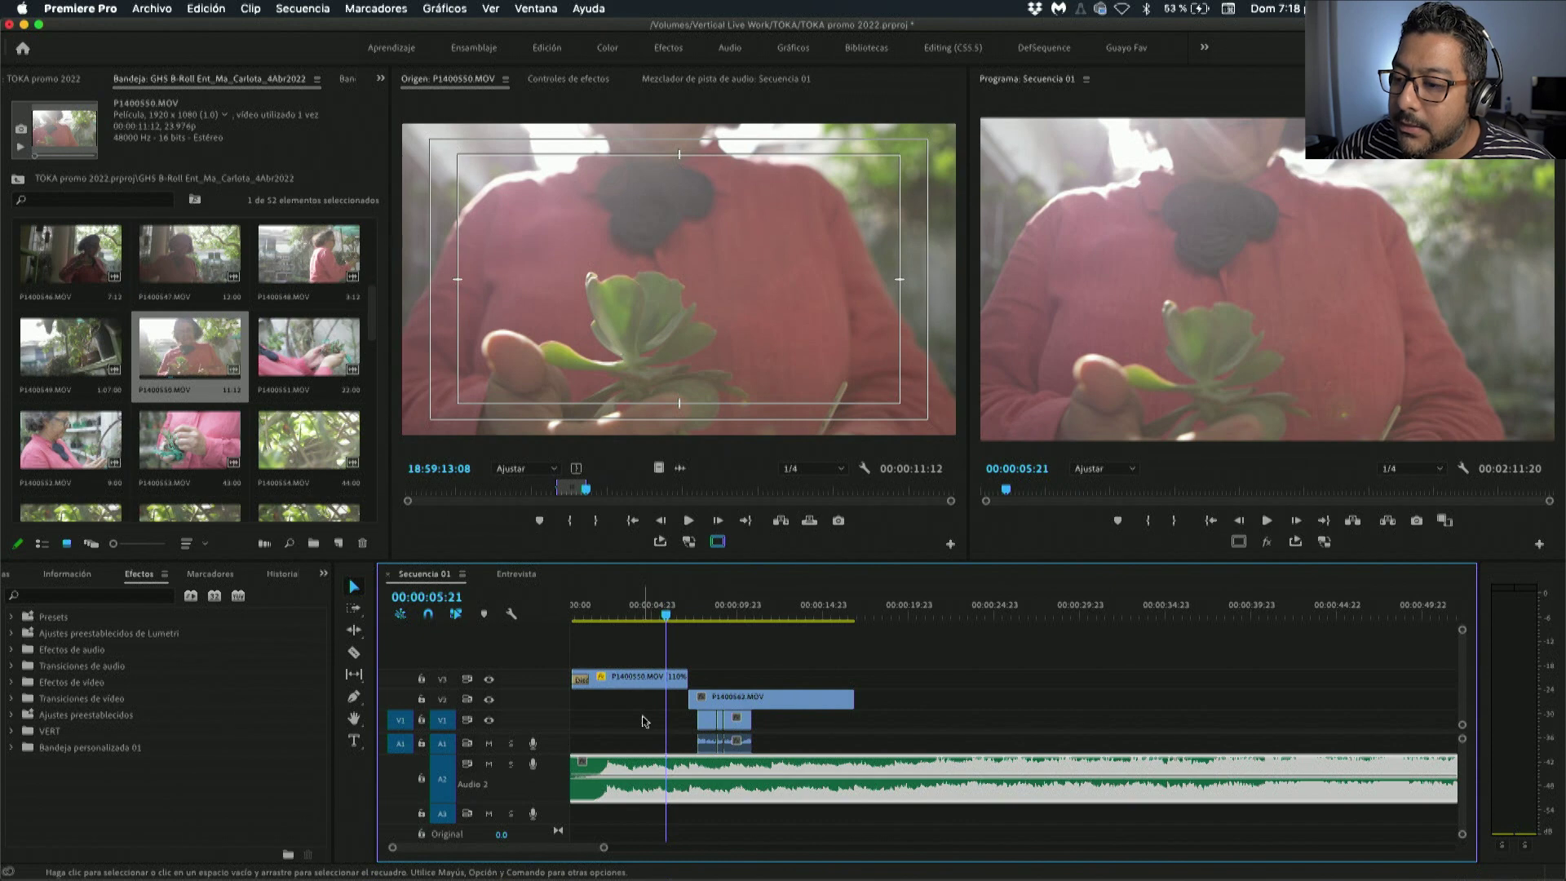